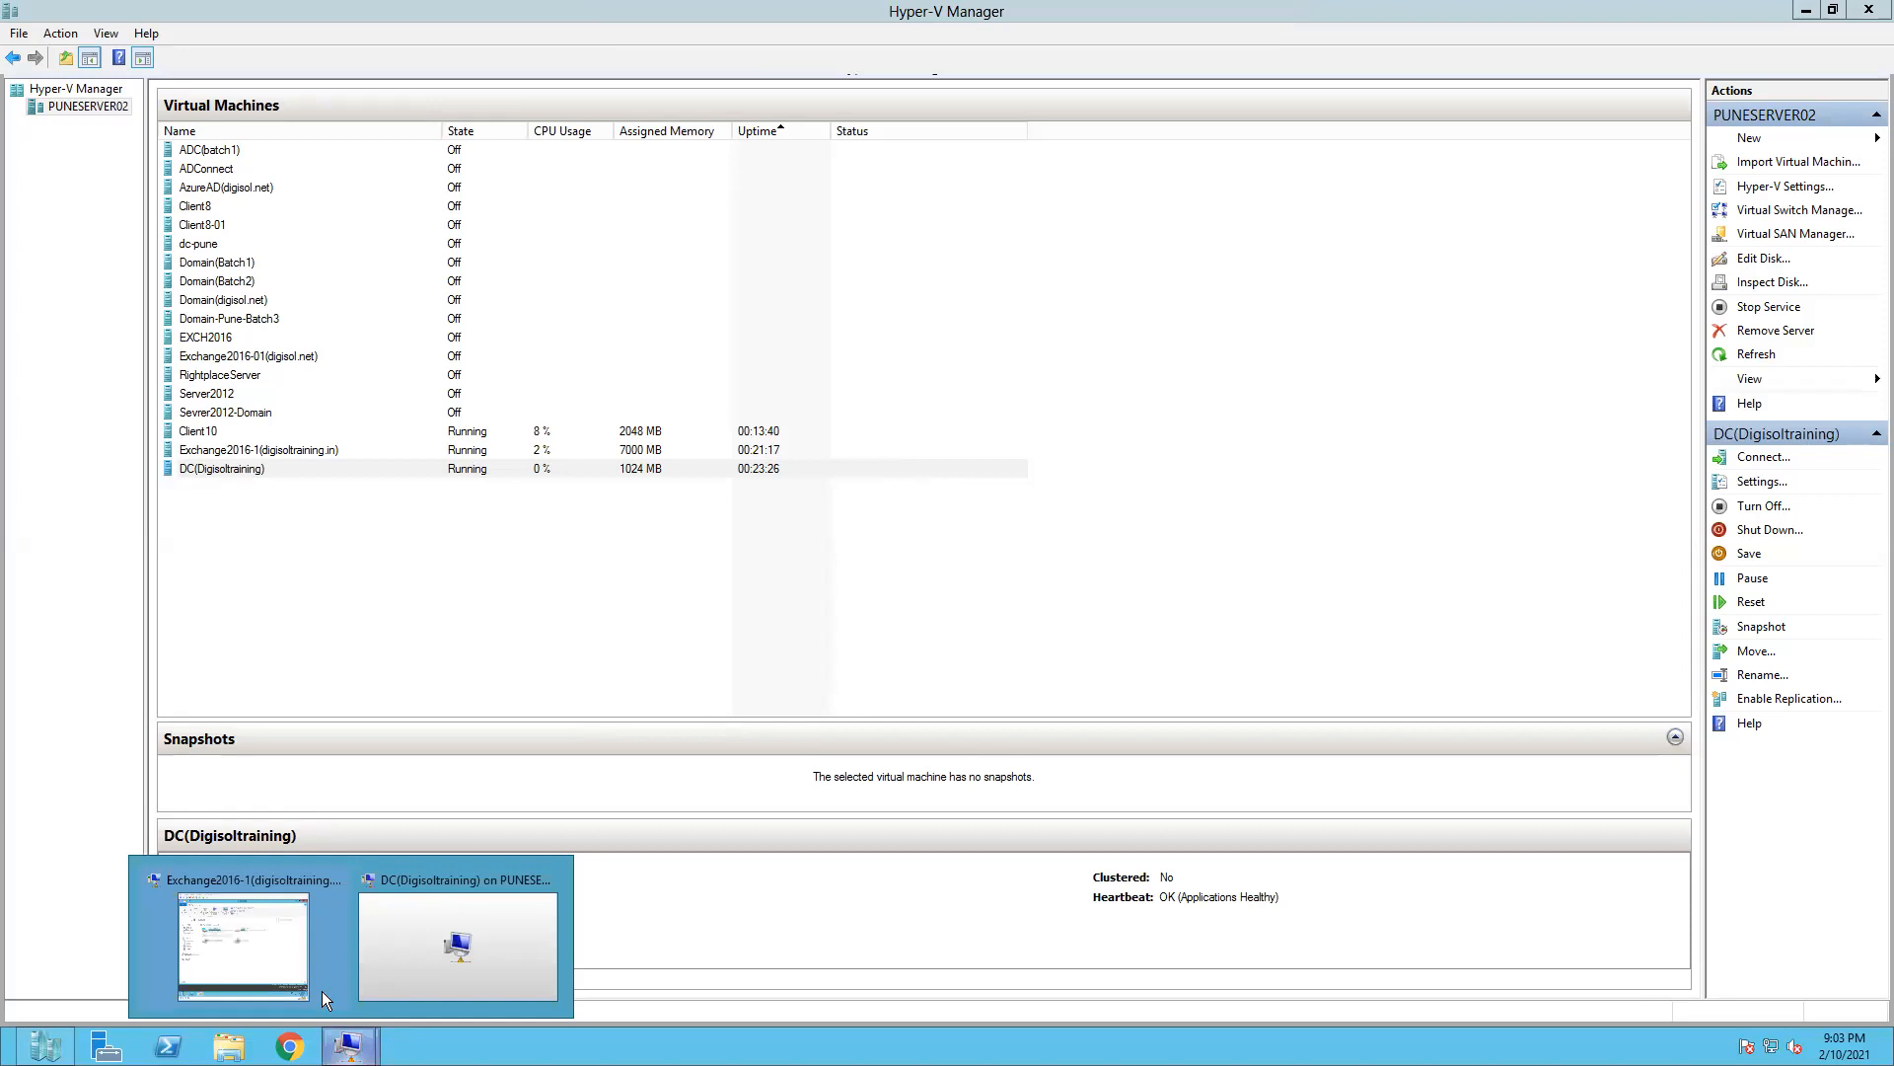
- Open the Exchange2016-1 virtual machine connection in full screen mode and close its Computer window
click(280, 952)
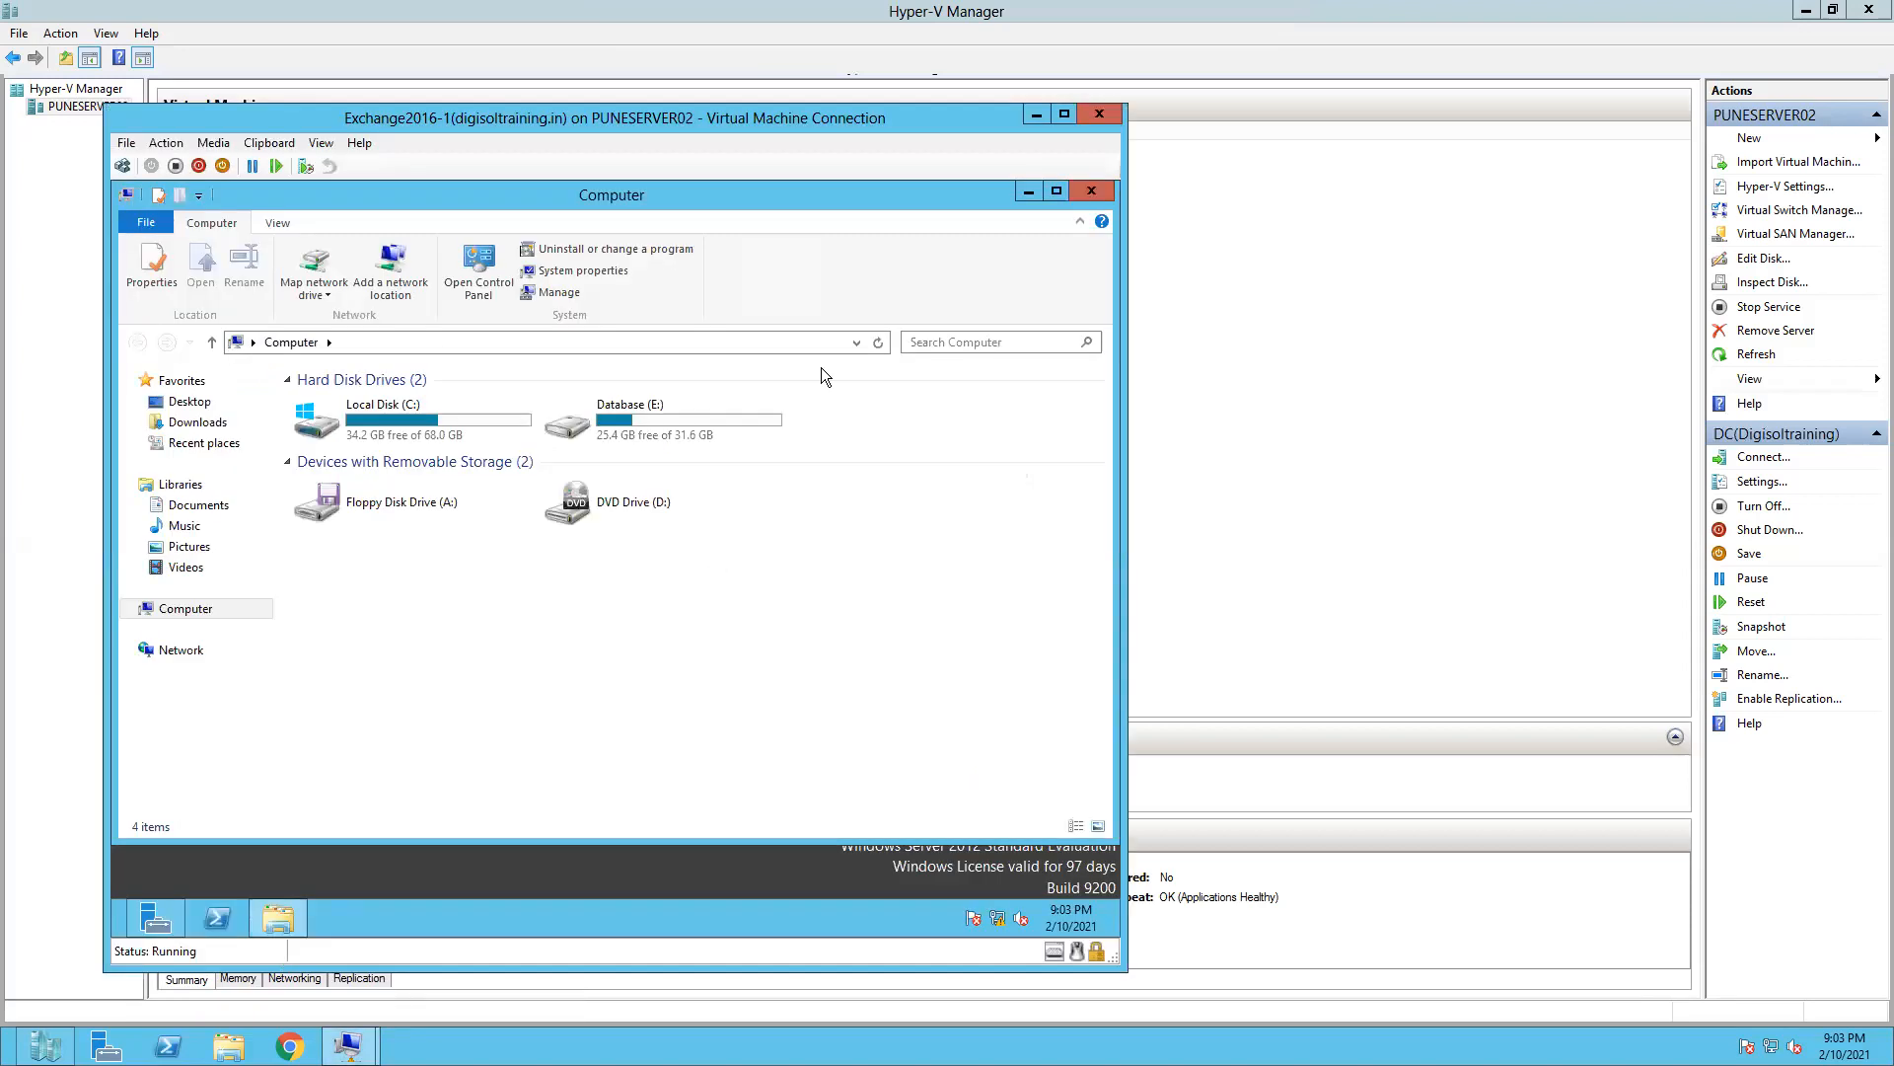
click(321, 143)
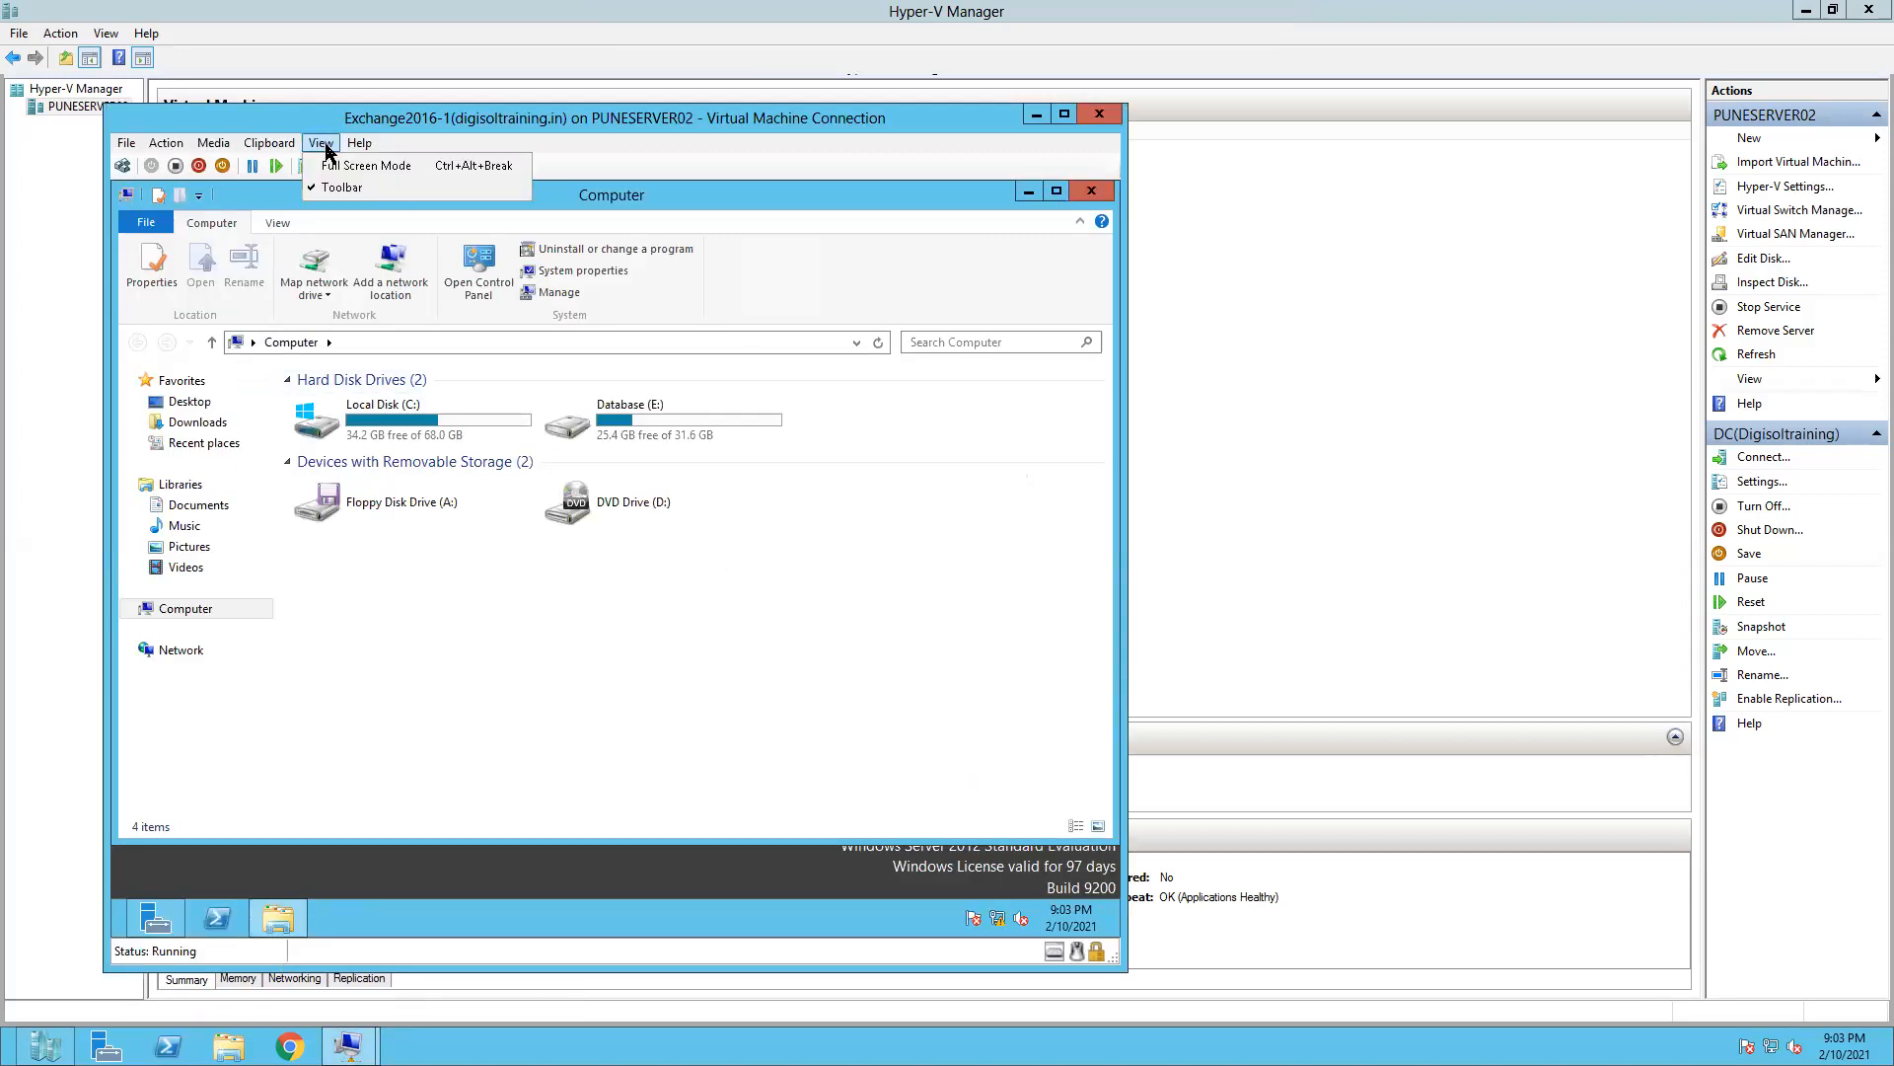
click(348, 164)
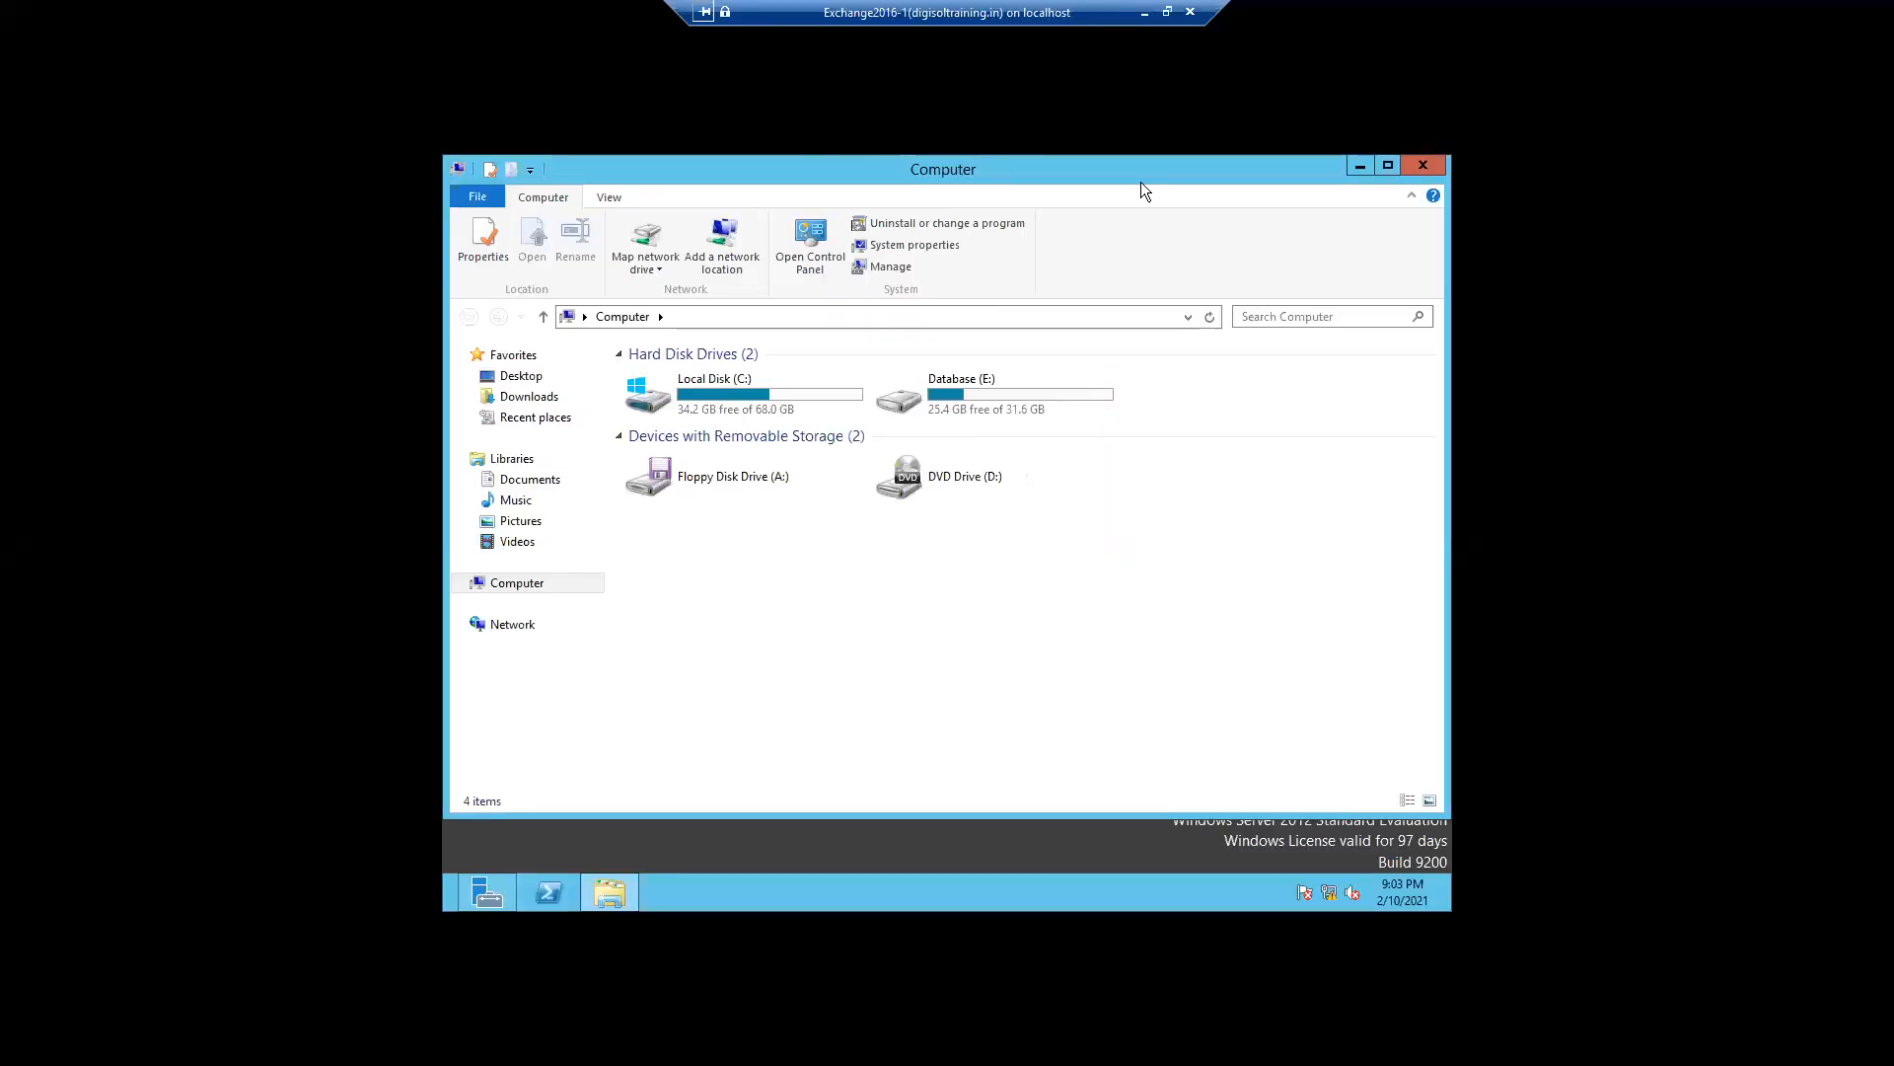
click(1422, 166)
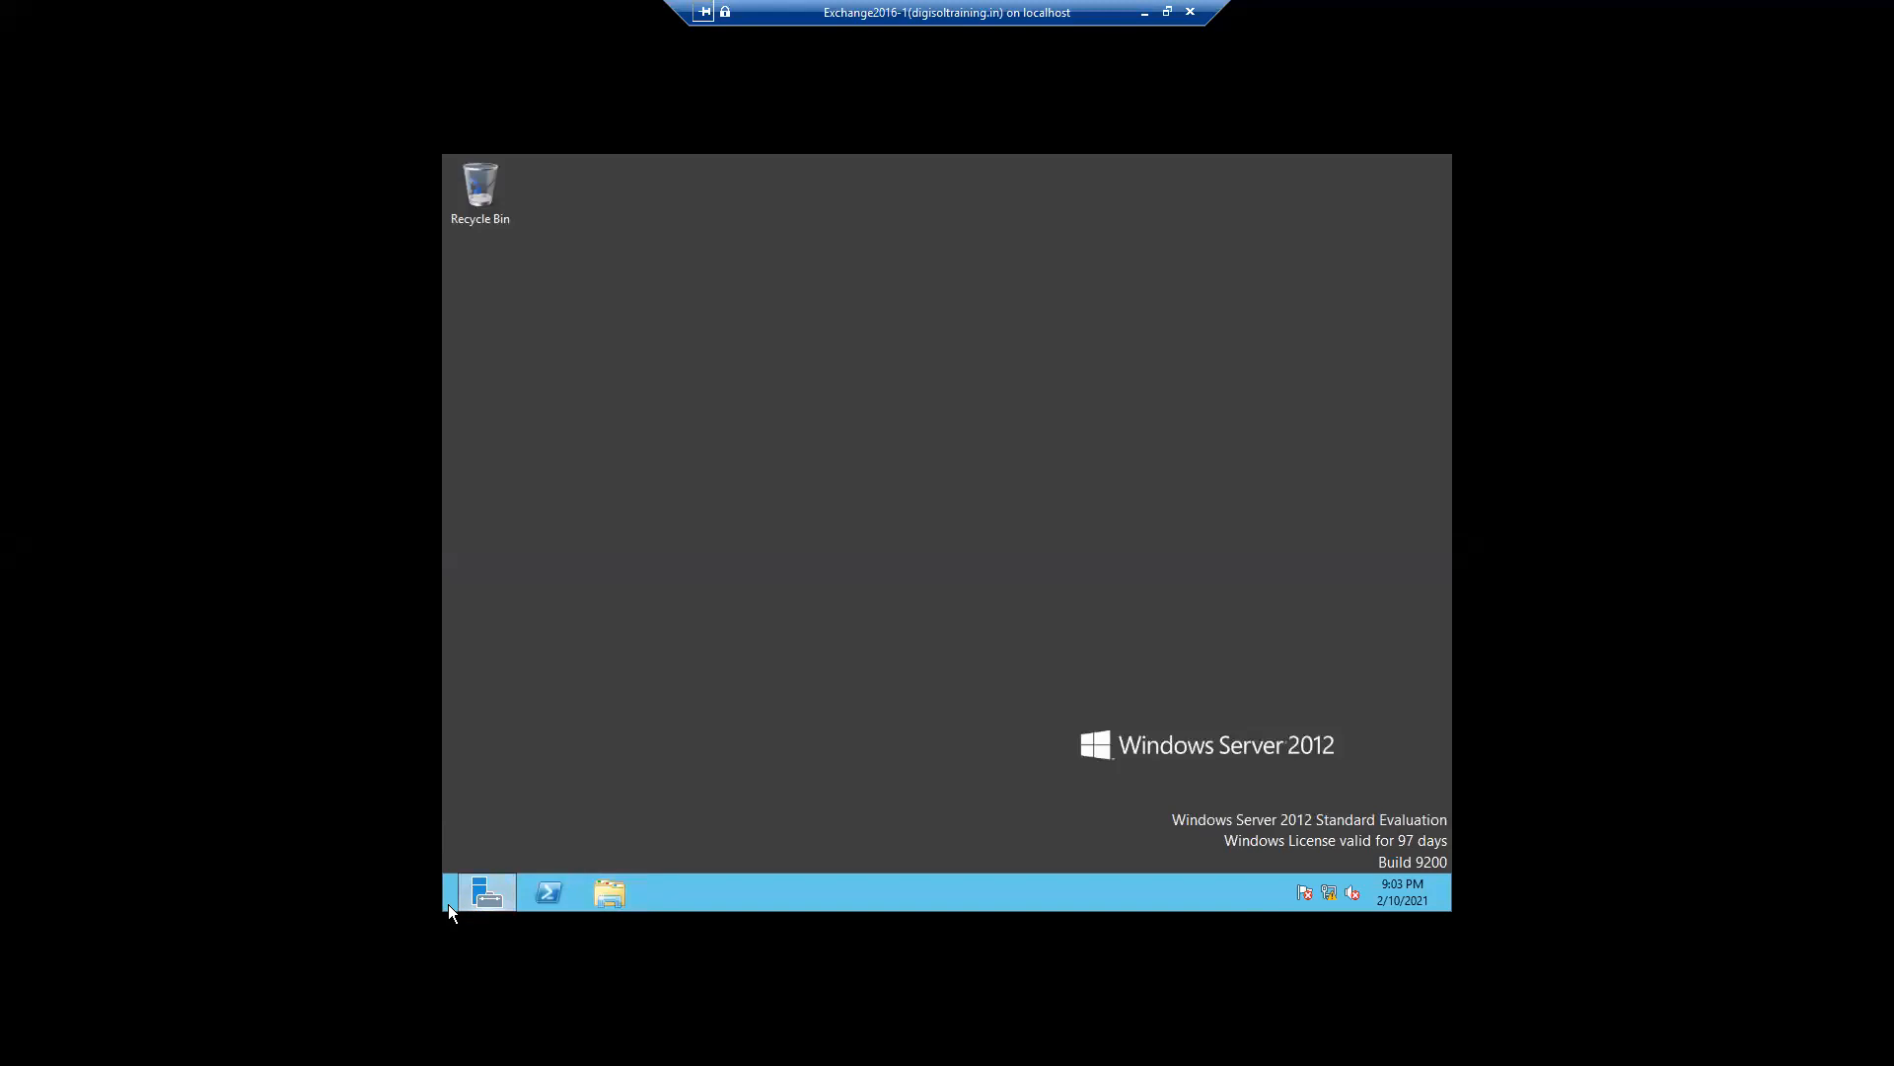
- Search the VM's Start screen for exchan and launch Exchange Administrative Center
mouse_move(440, 906)
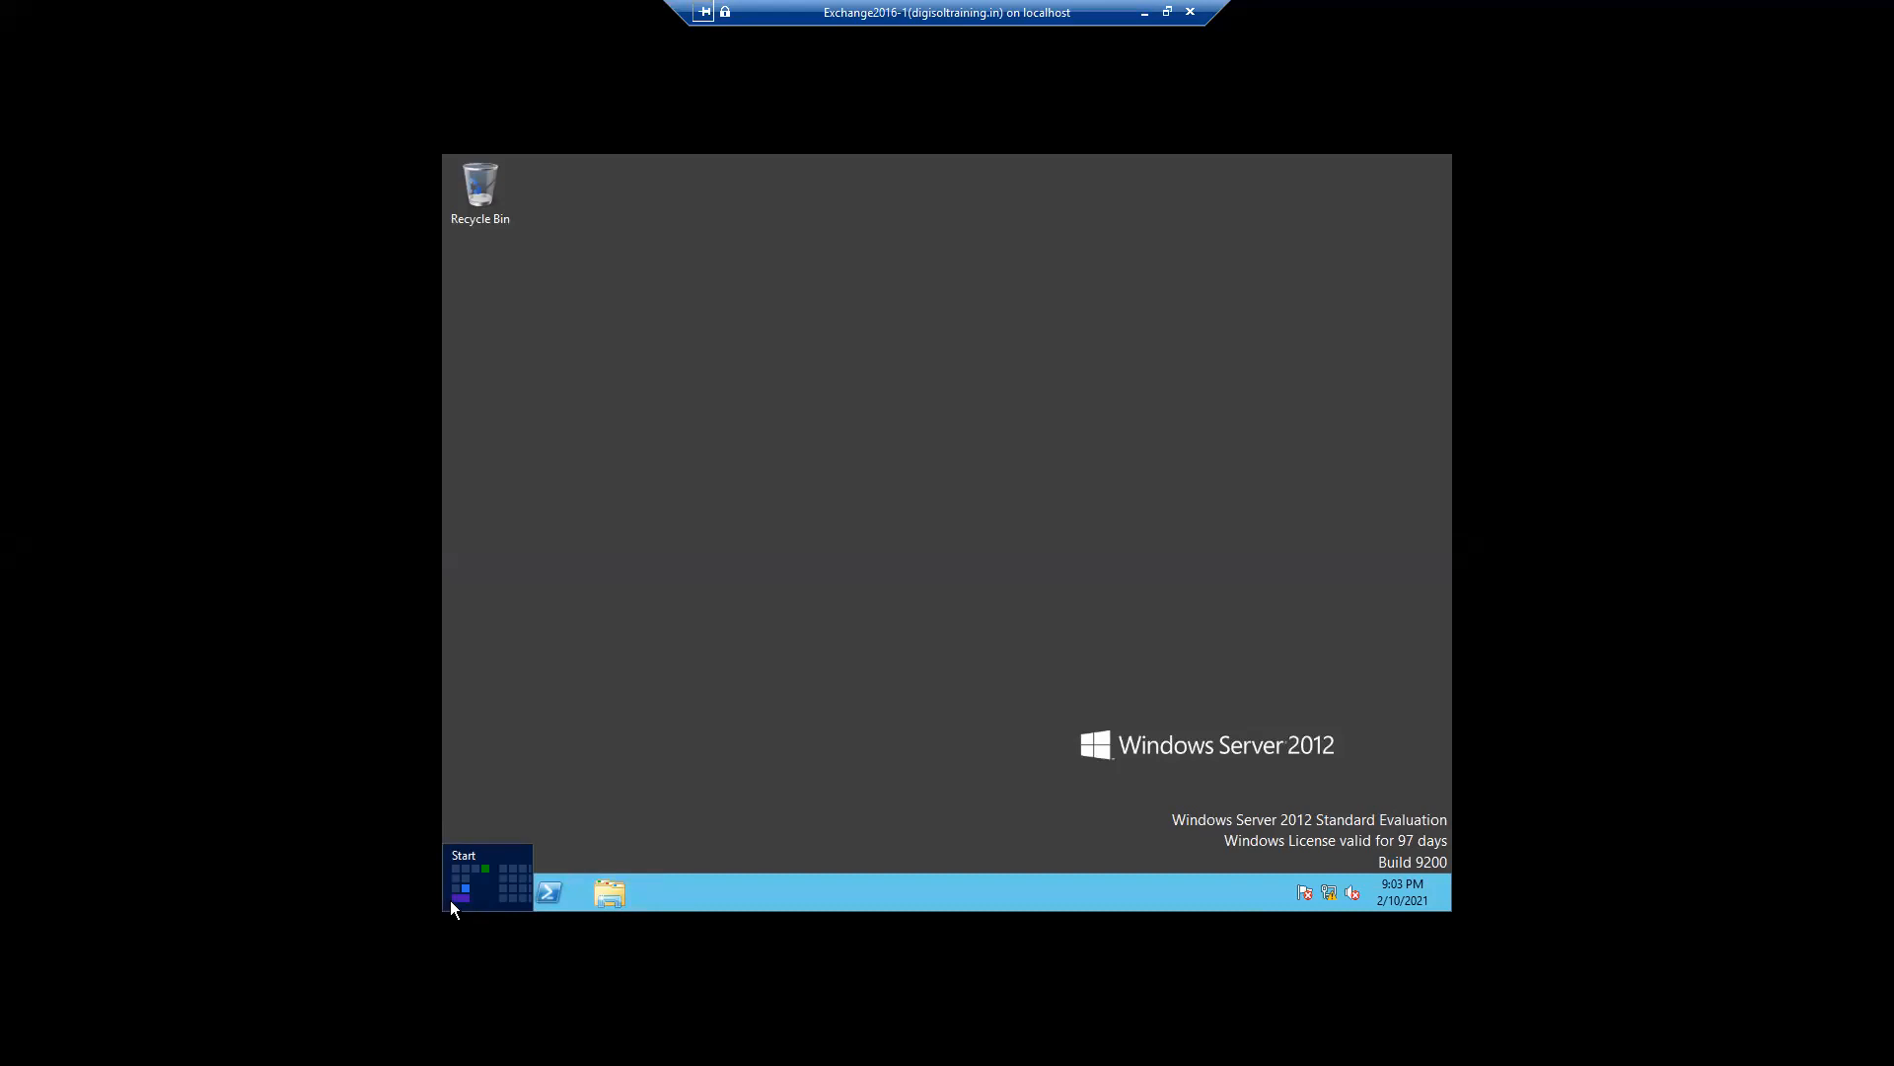
right_click(448, 898)
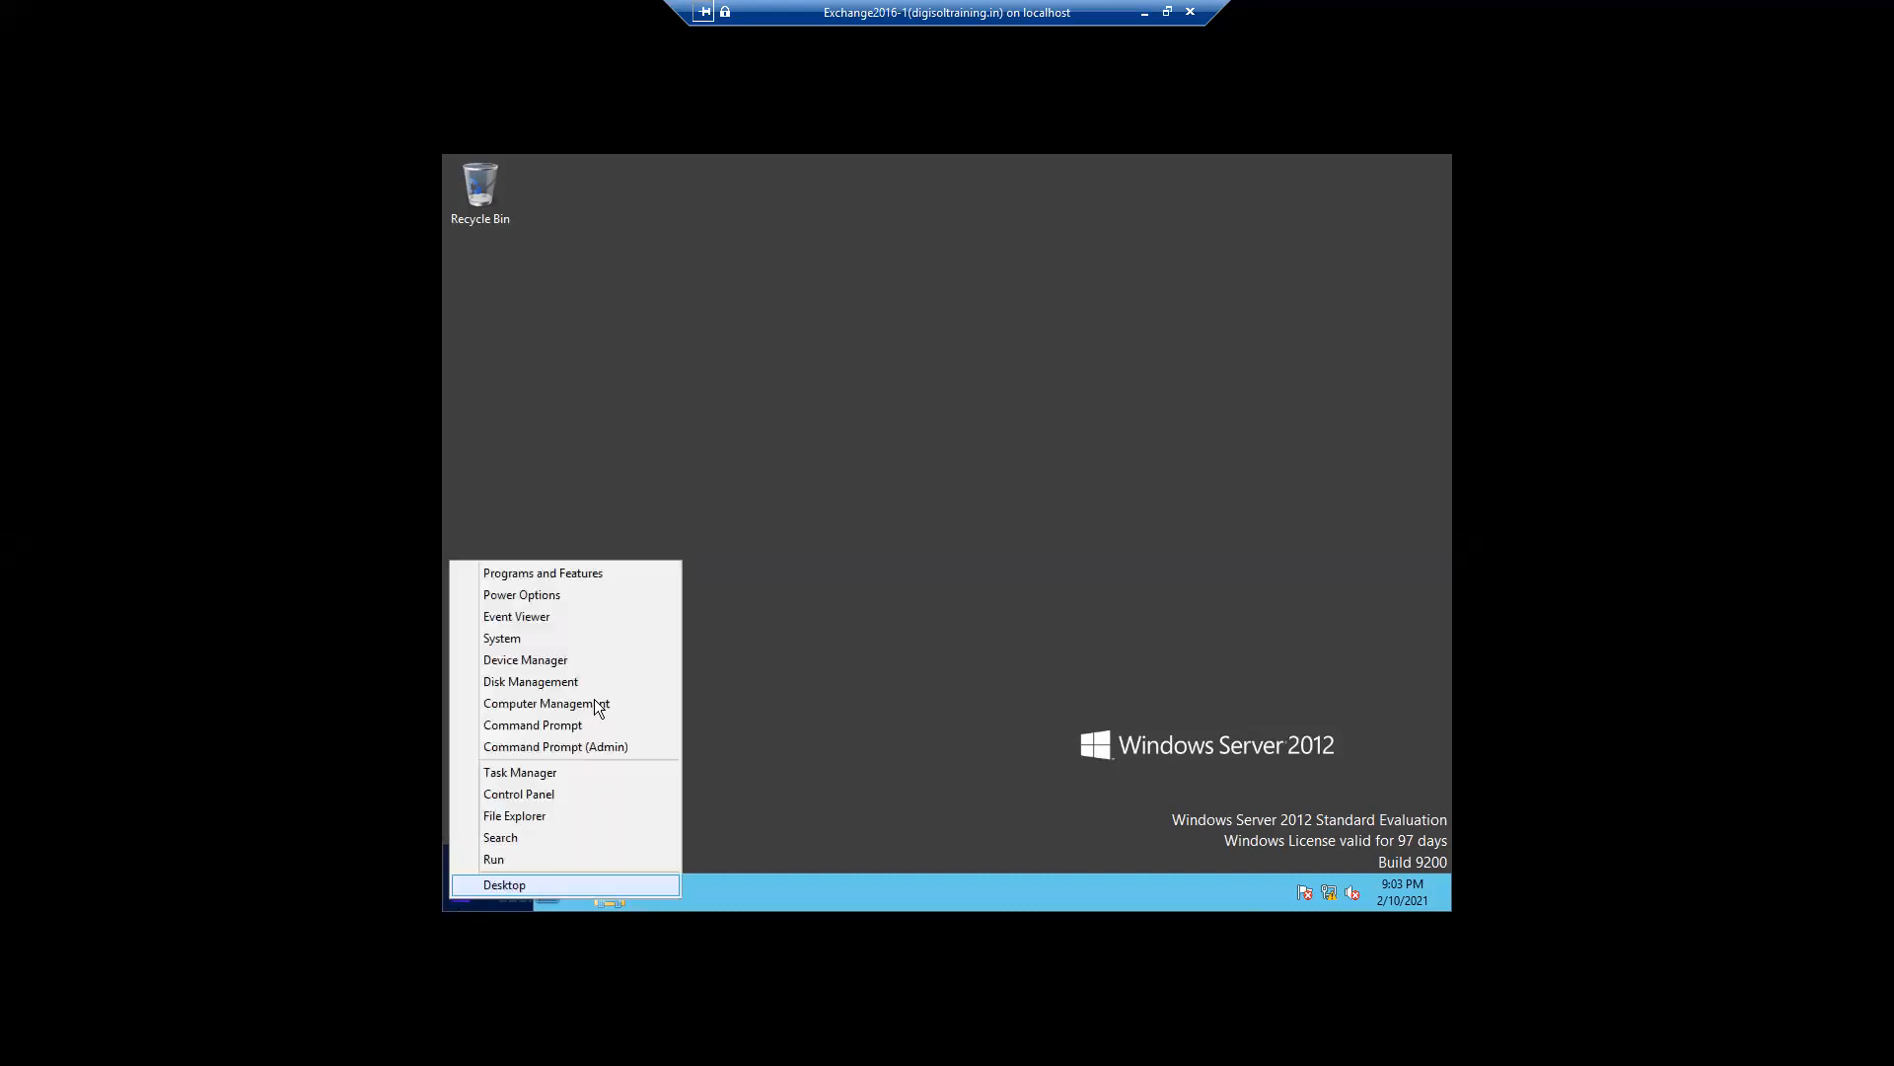
click(505, 834)
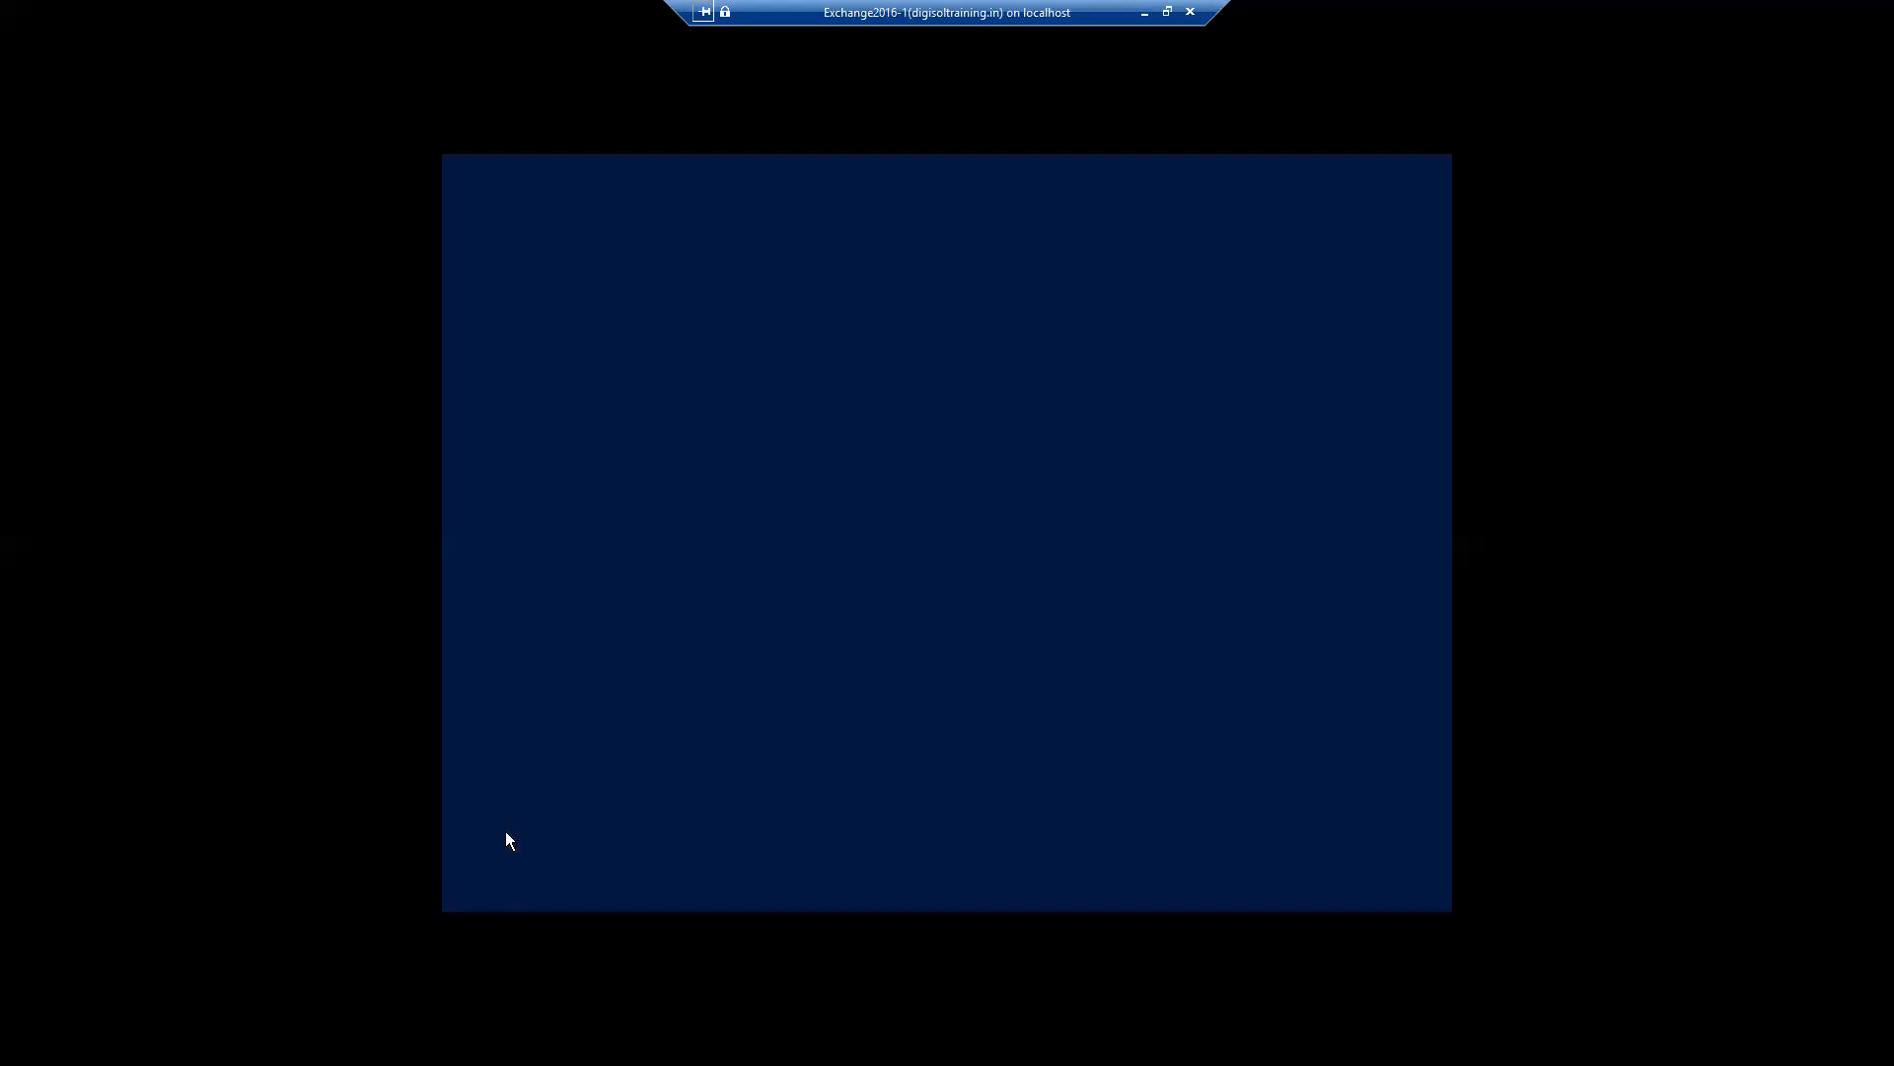
text(exchan)
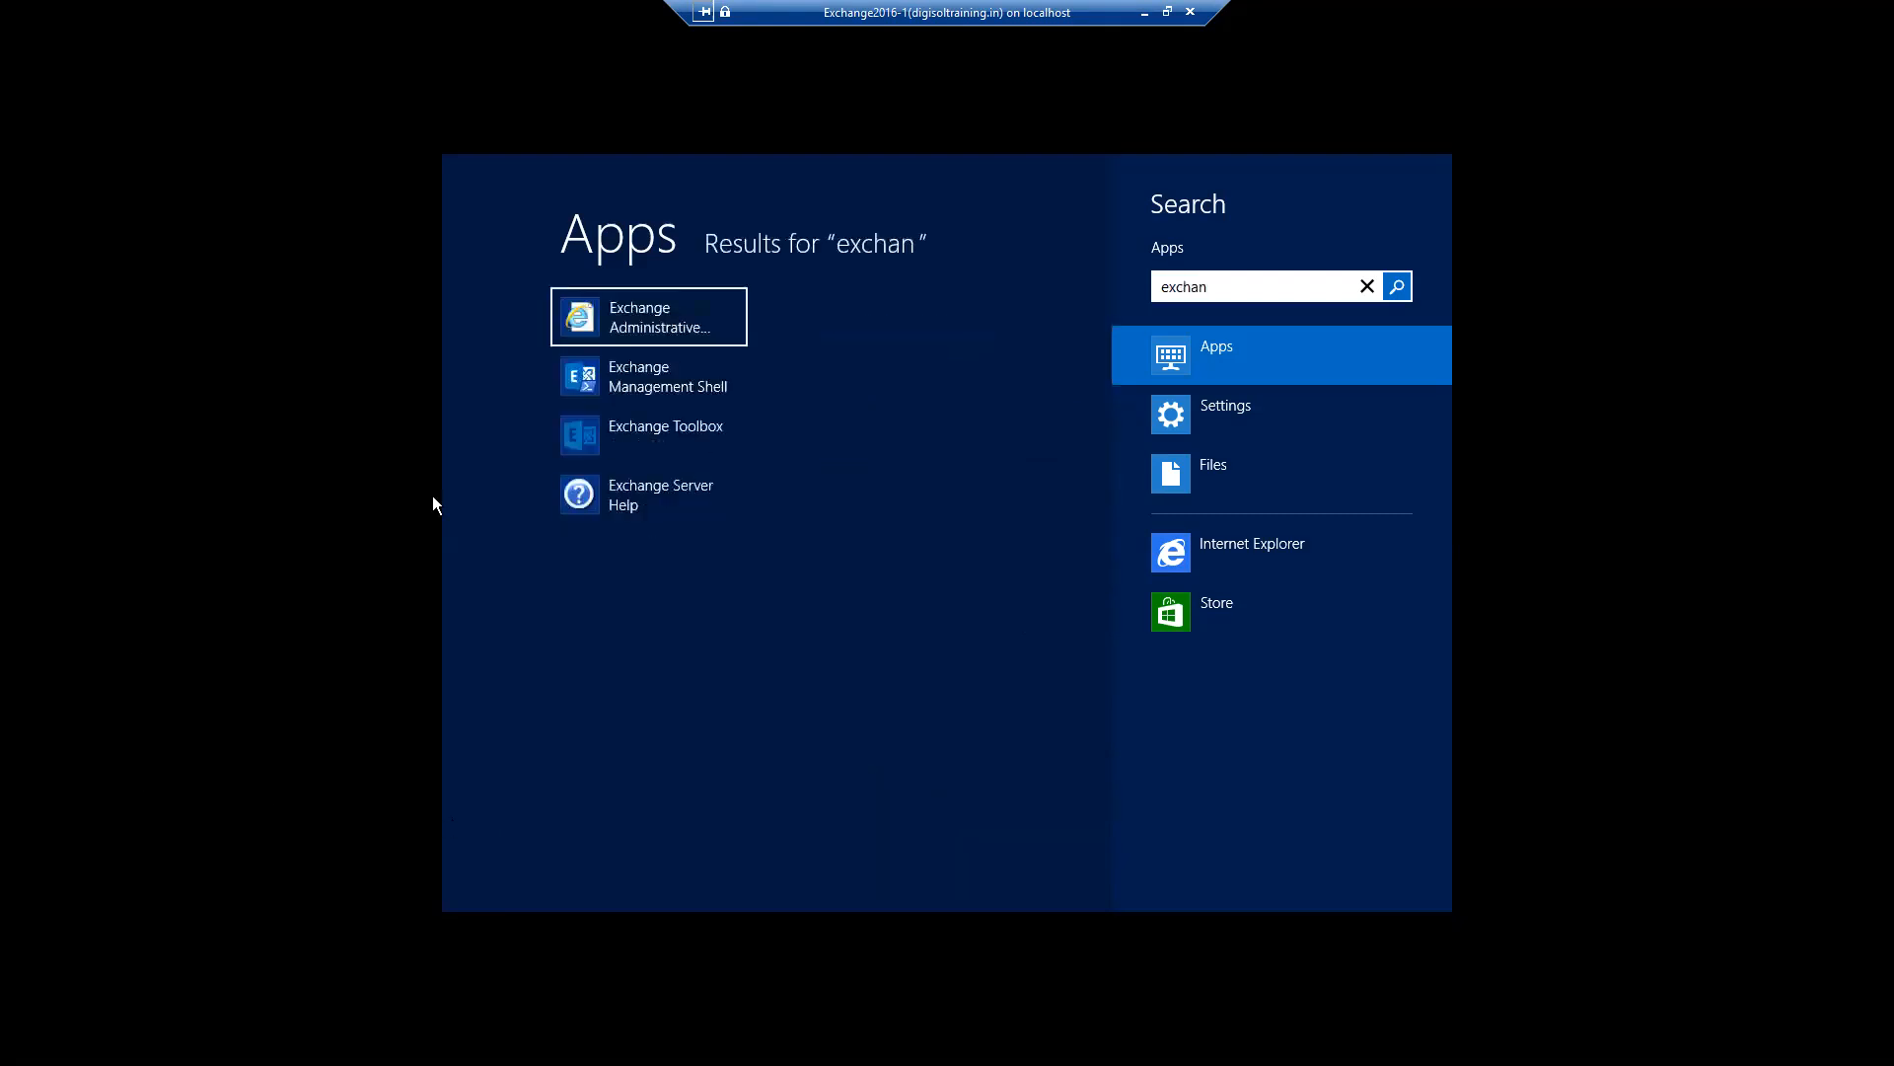
click(636, 334)
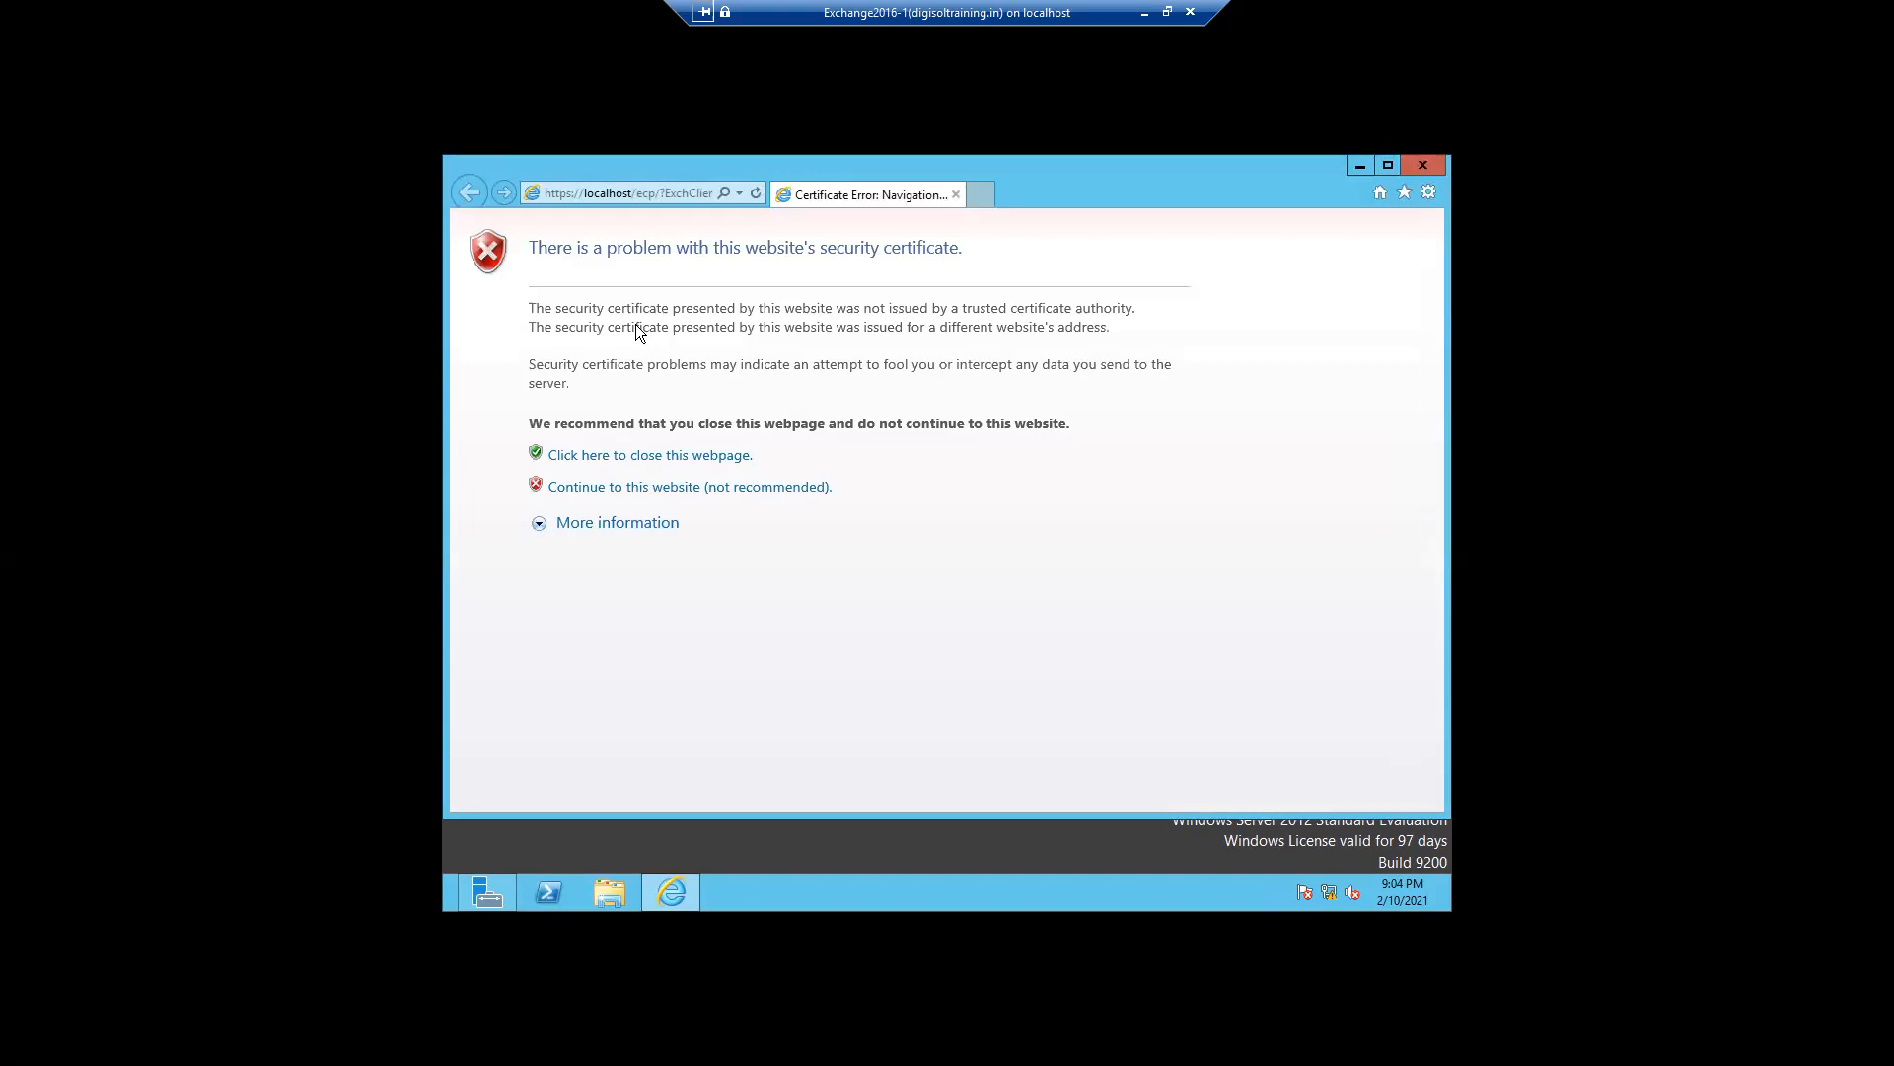
- Continue past the certificate warning and sign in to Exchange admin center with the account password
click(641, 490)
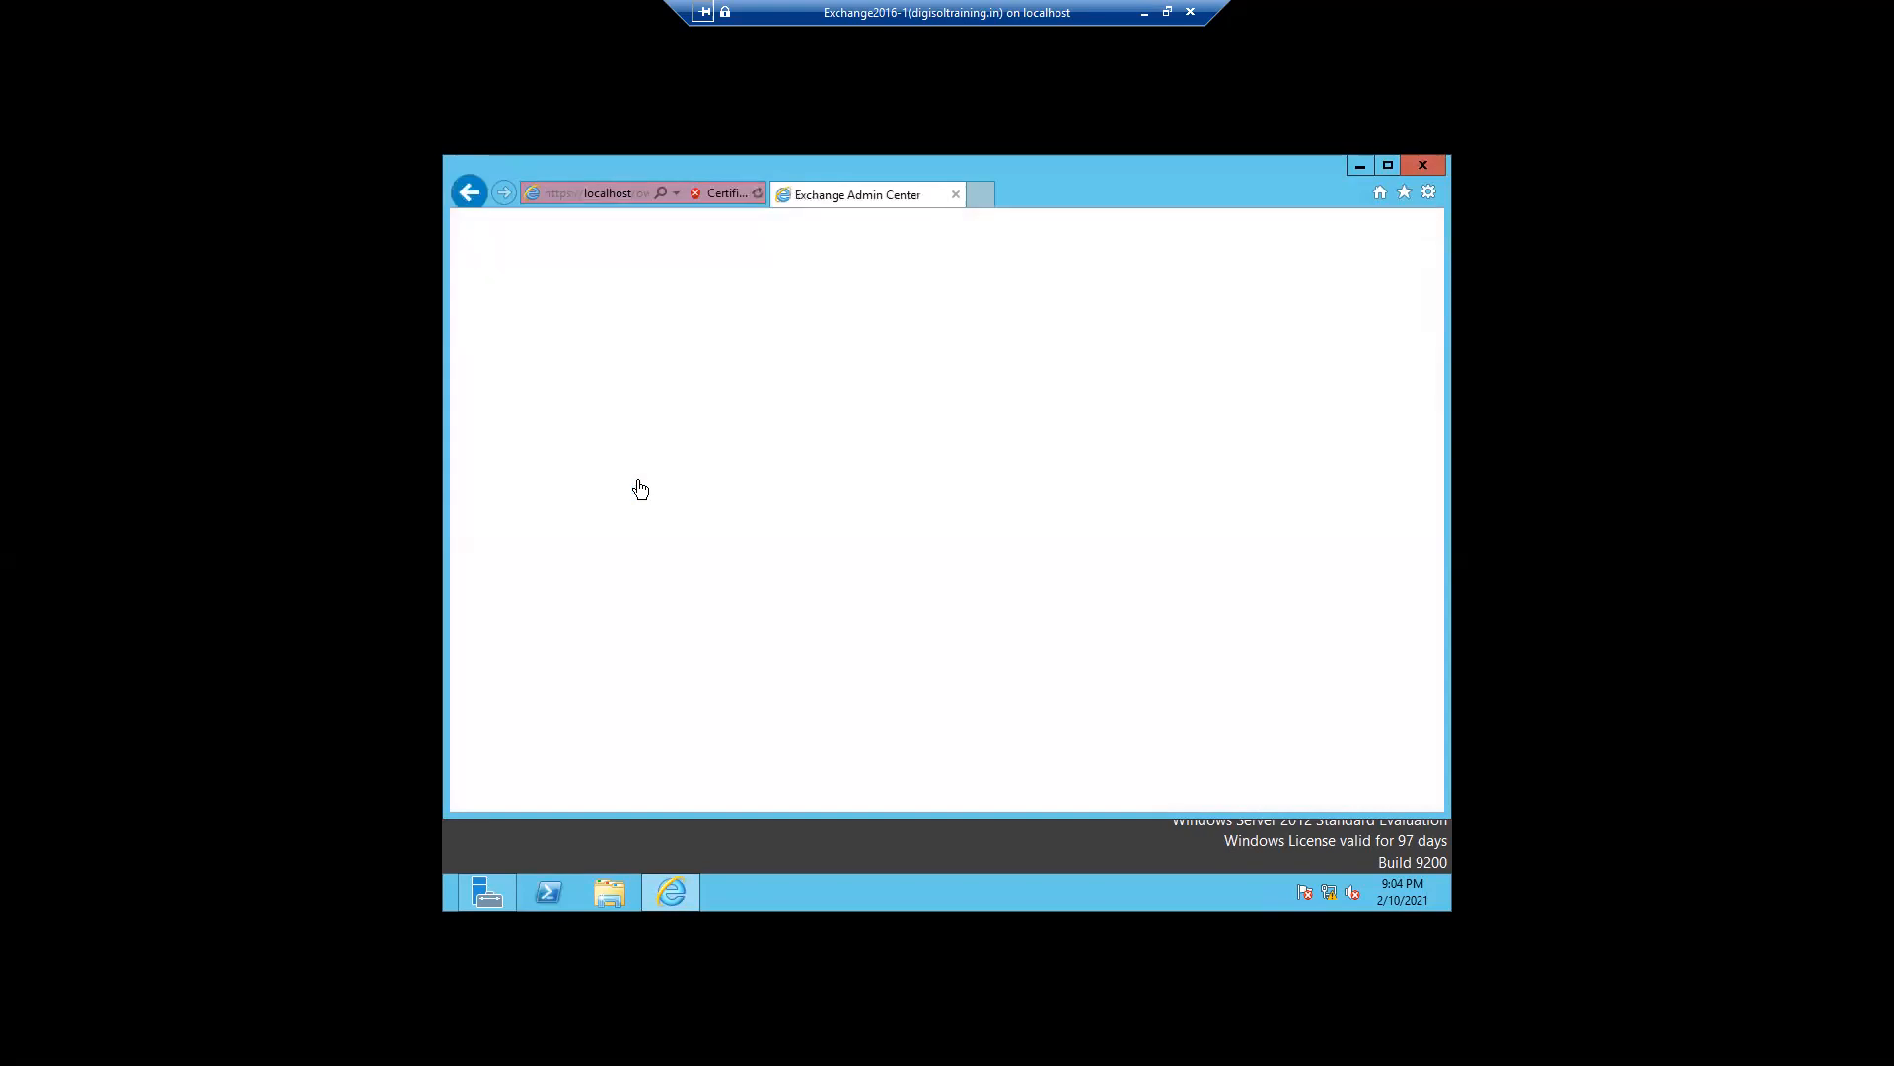
click(923, 578)
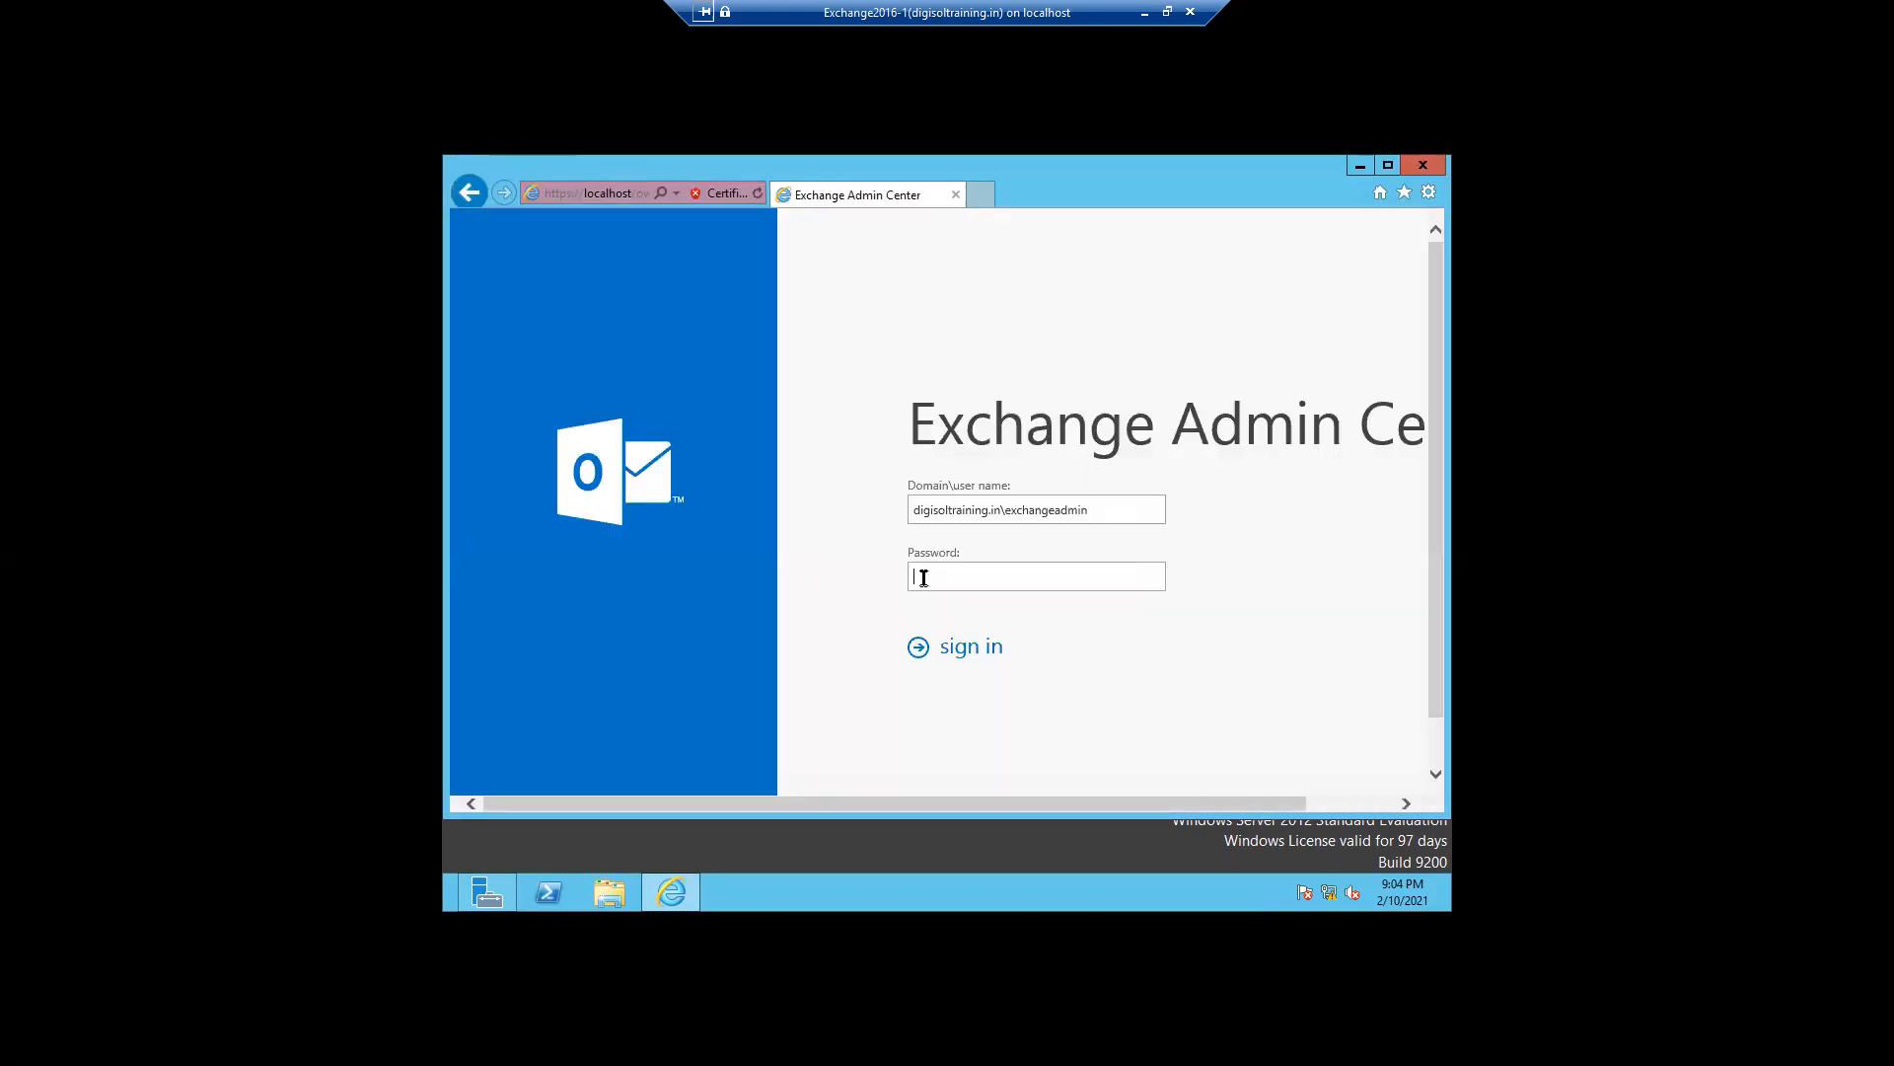
text(•••••••••••)
click(966, 649)
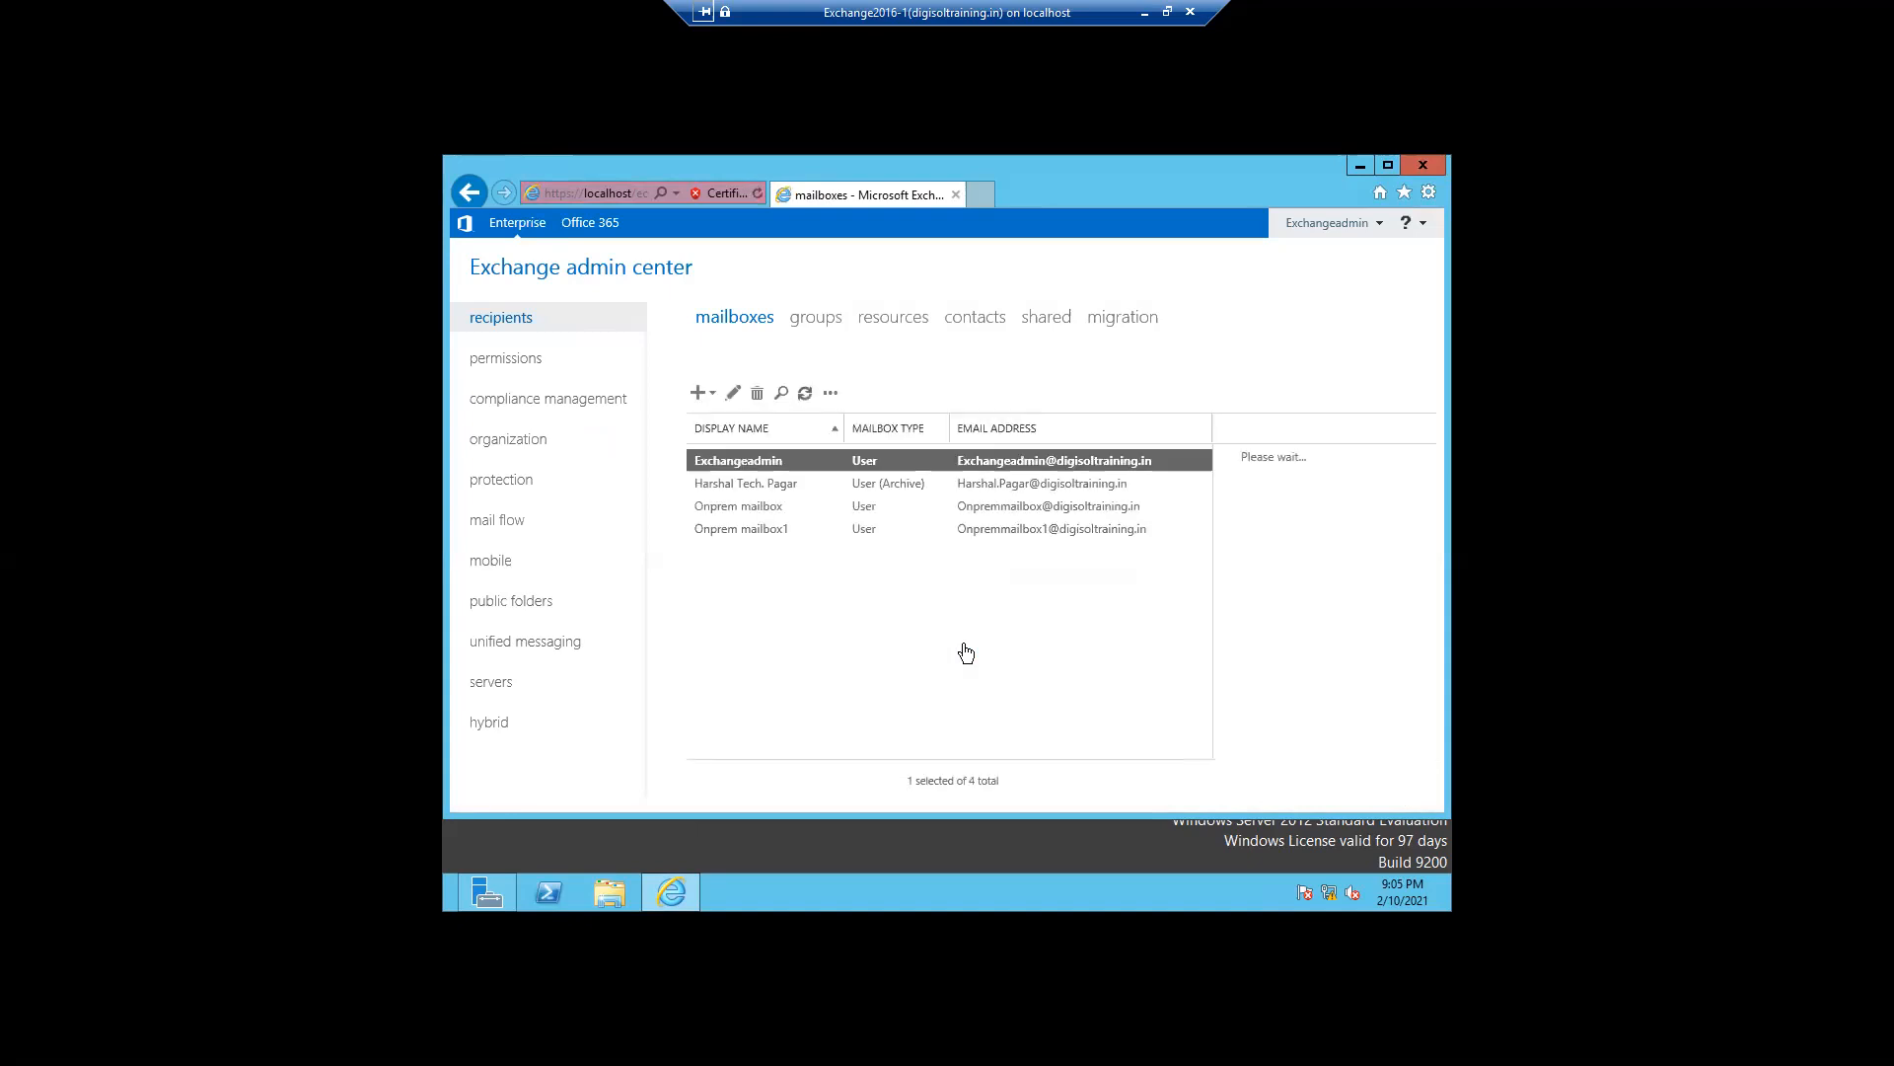
- Start a new in-place eDiscovery & hold under compliance management, named after the user, with description test
click(523, 411)
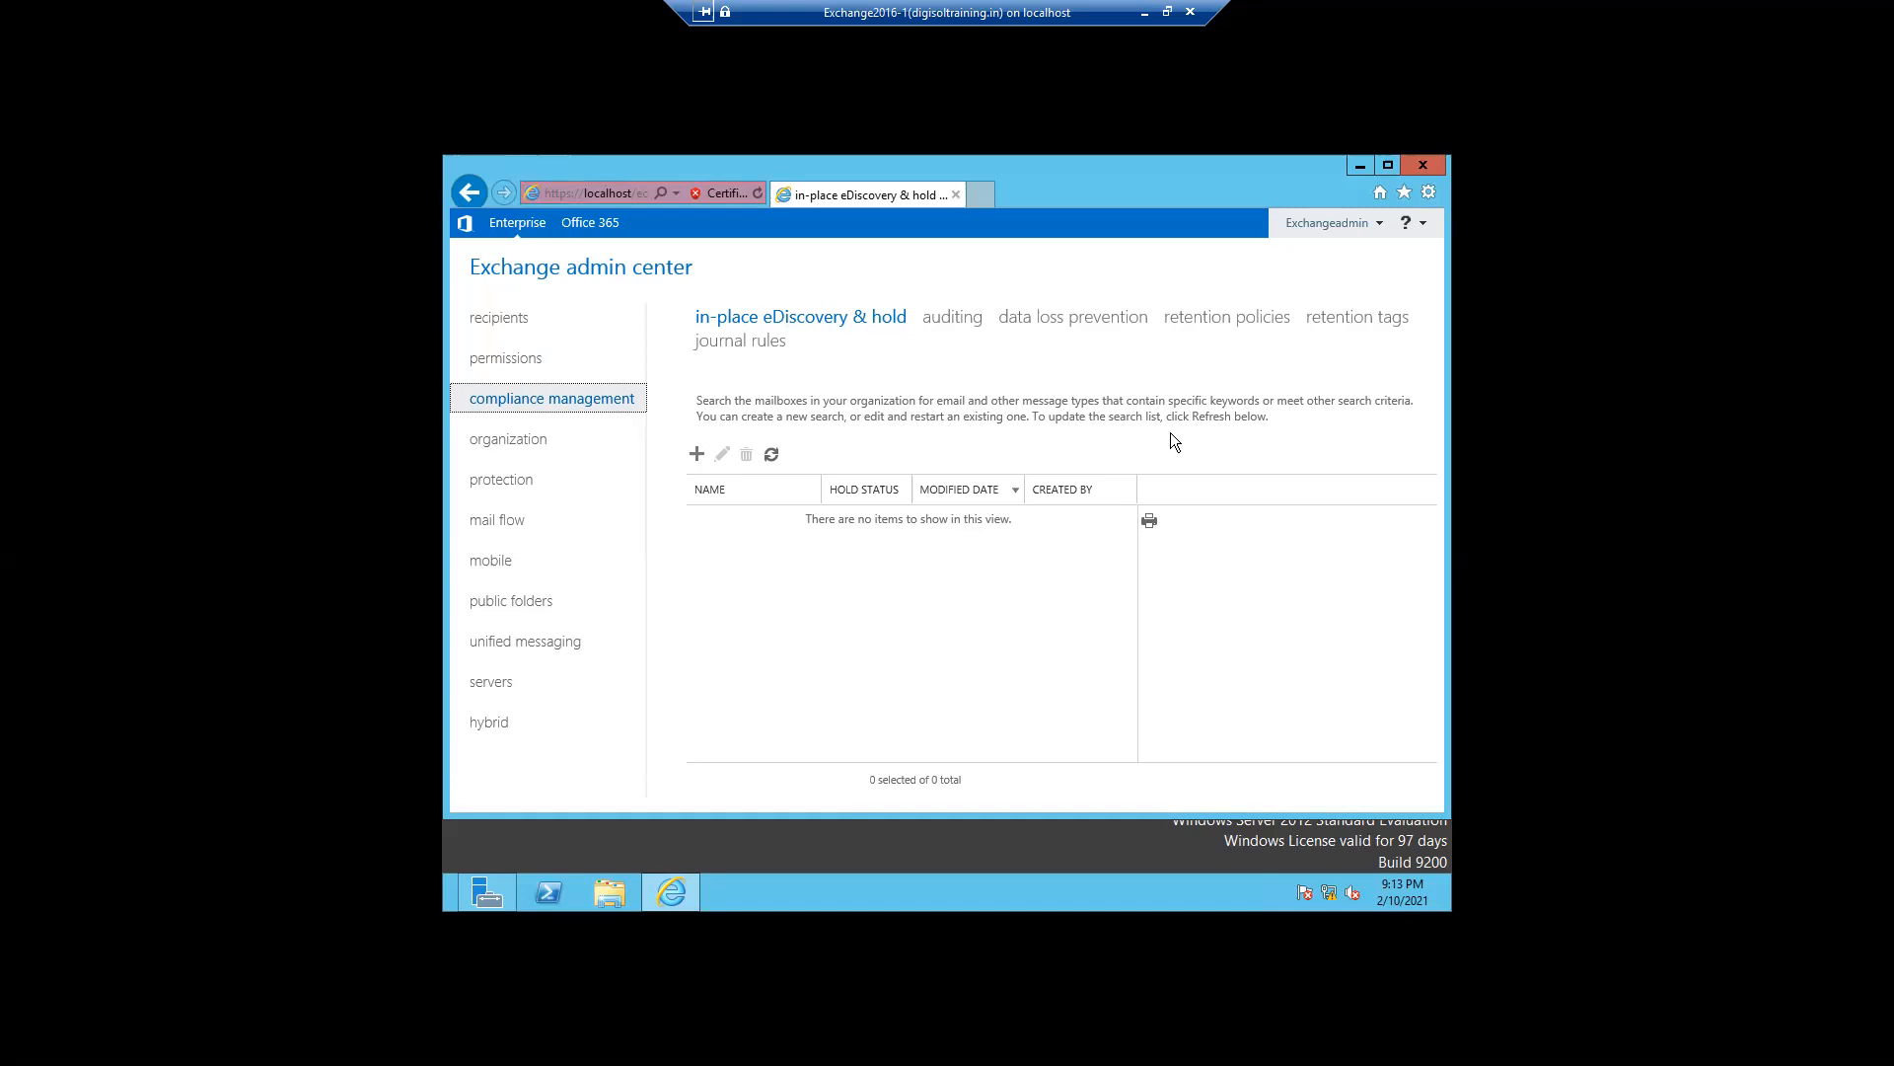
click(698, 456)
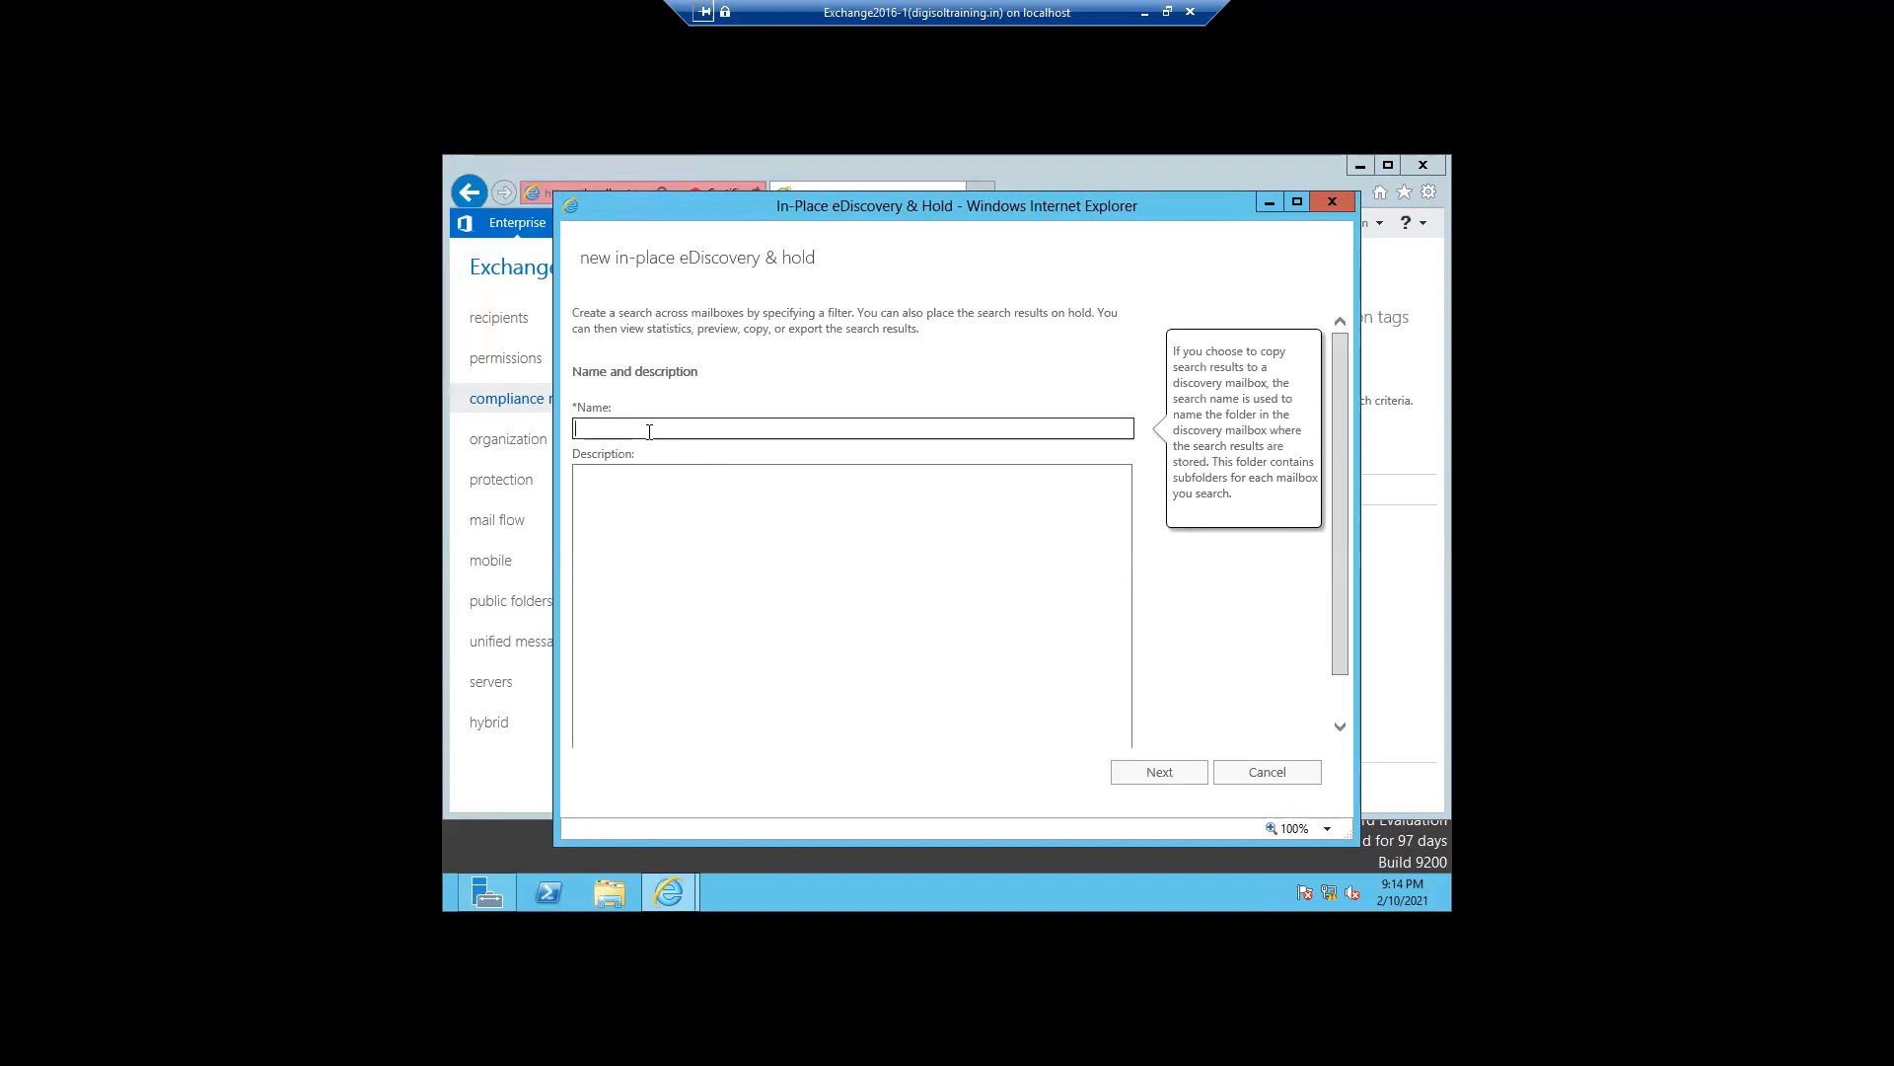
text(Harha)
key(BackSpace)
key(BackSpace)
text(shal)
click(637, 547)
text(test)
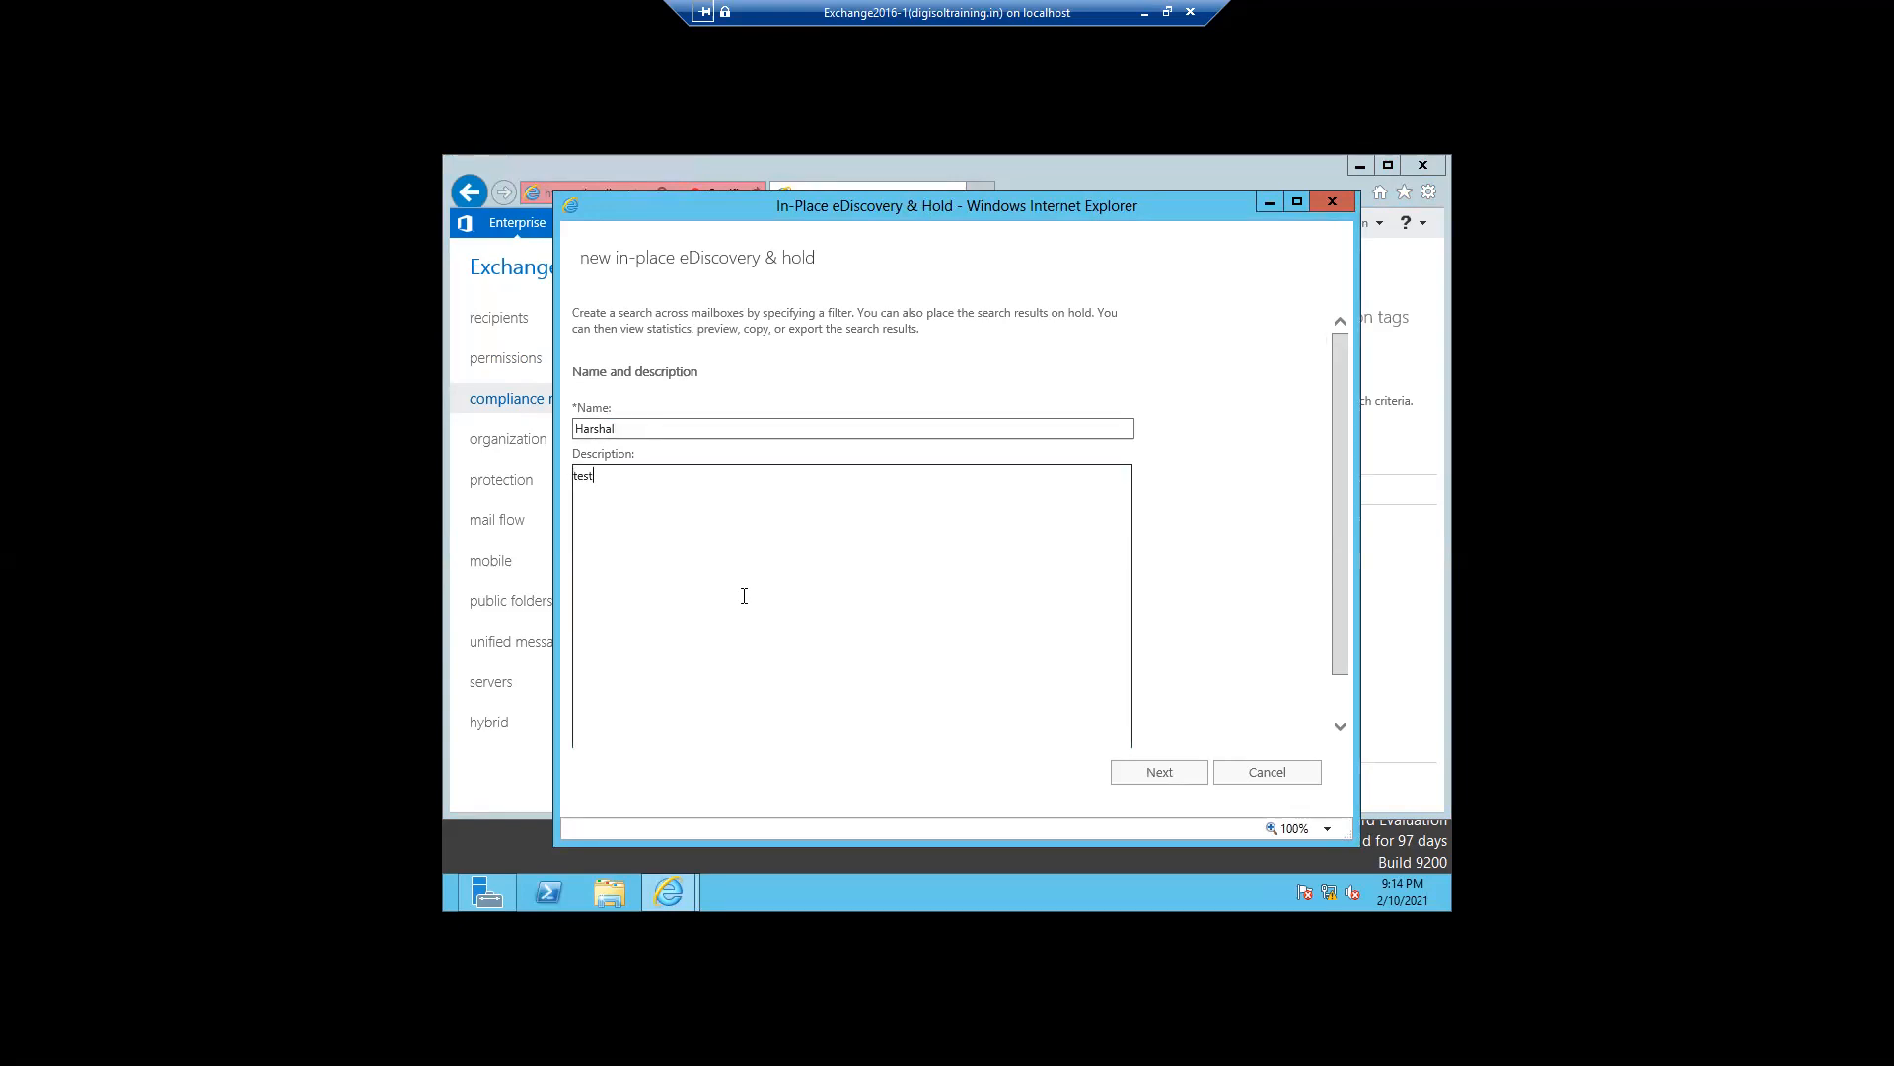
- Add the user's personal mailbox to the mailboxes the eDiscovery search will cover
click(1126, 778)
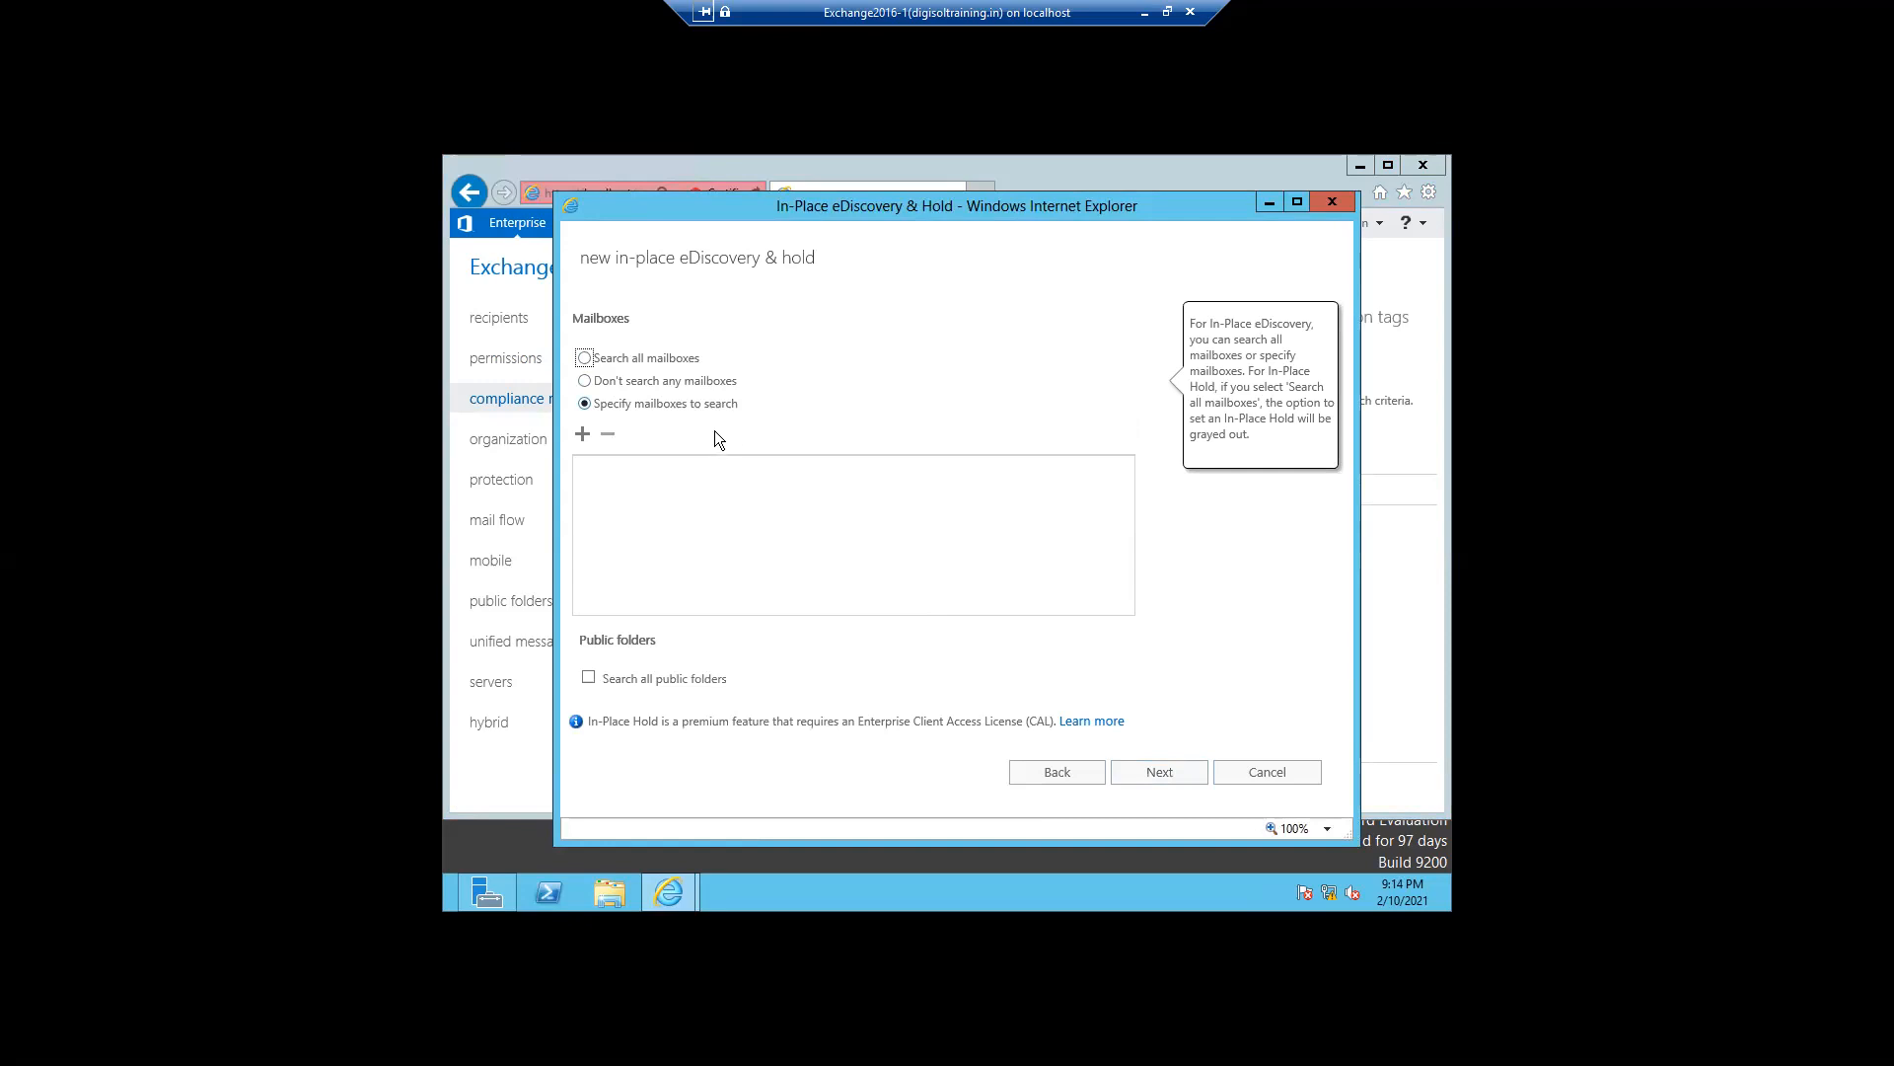
click(583, 435)
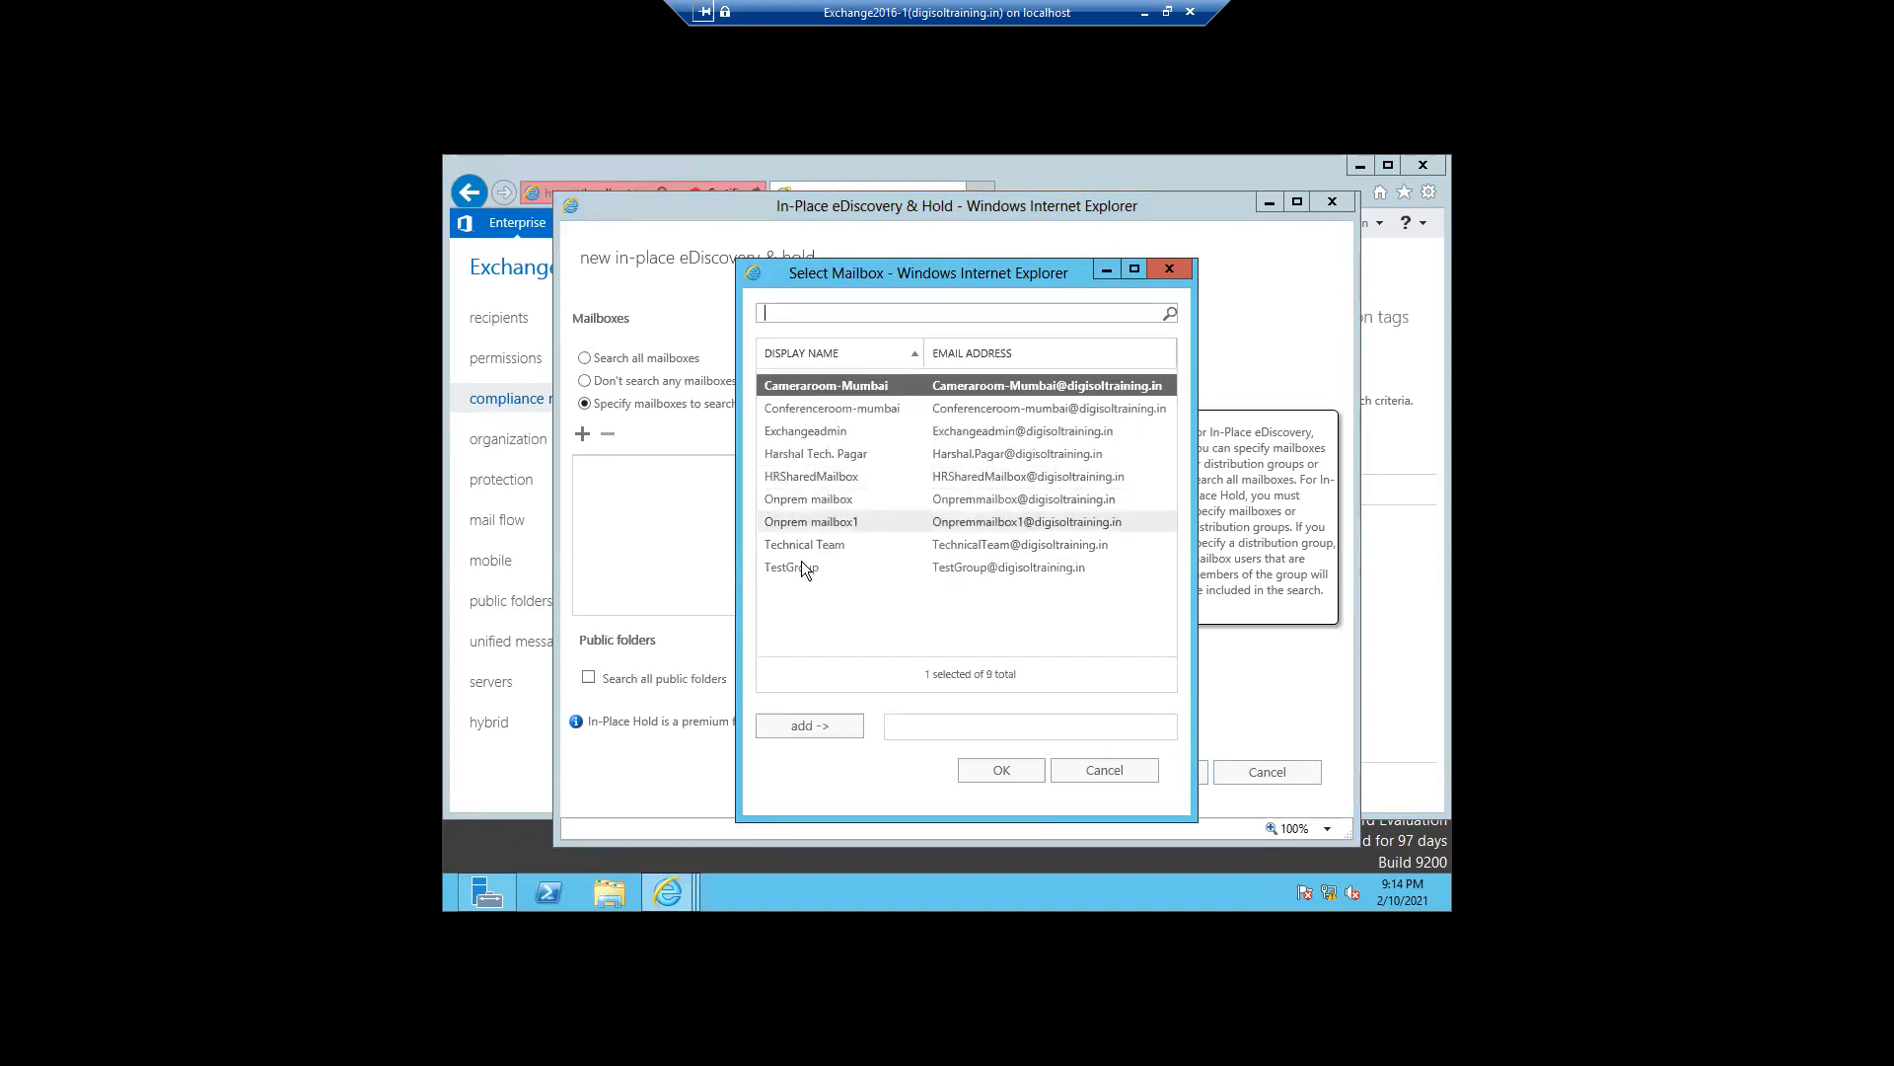
click(796, 454)
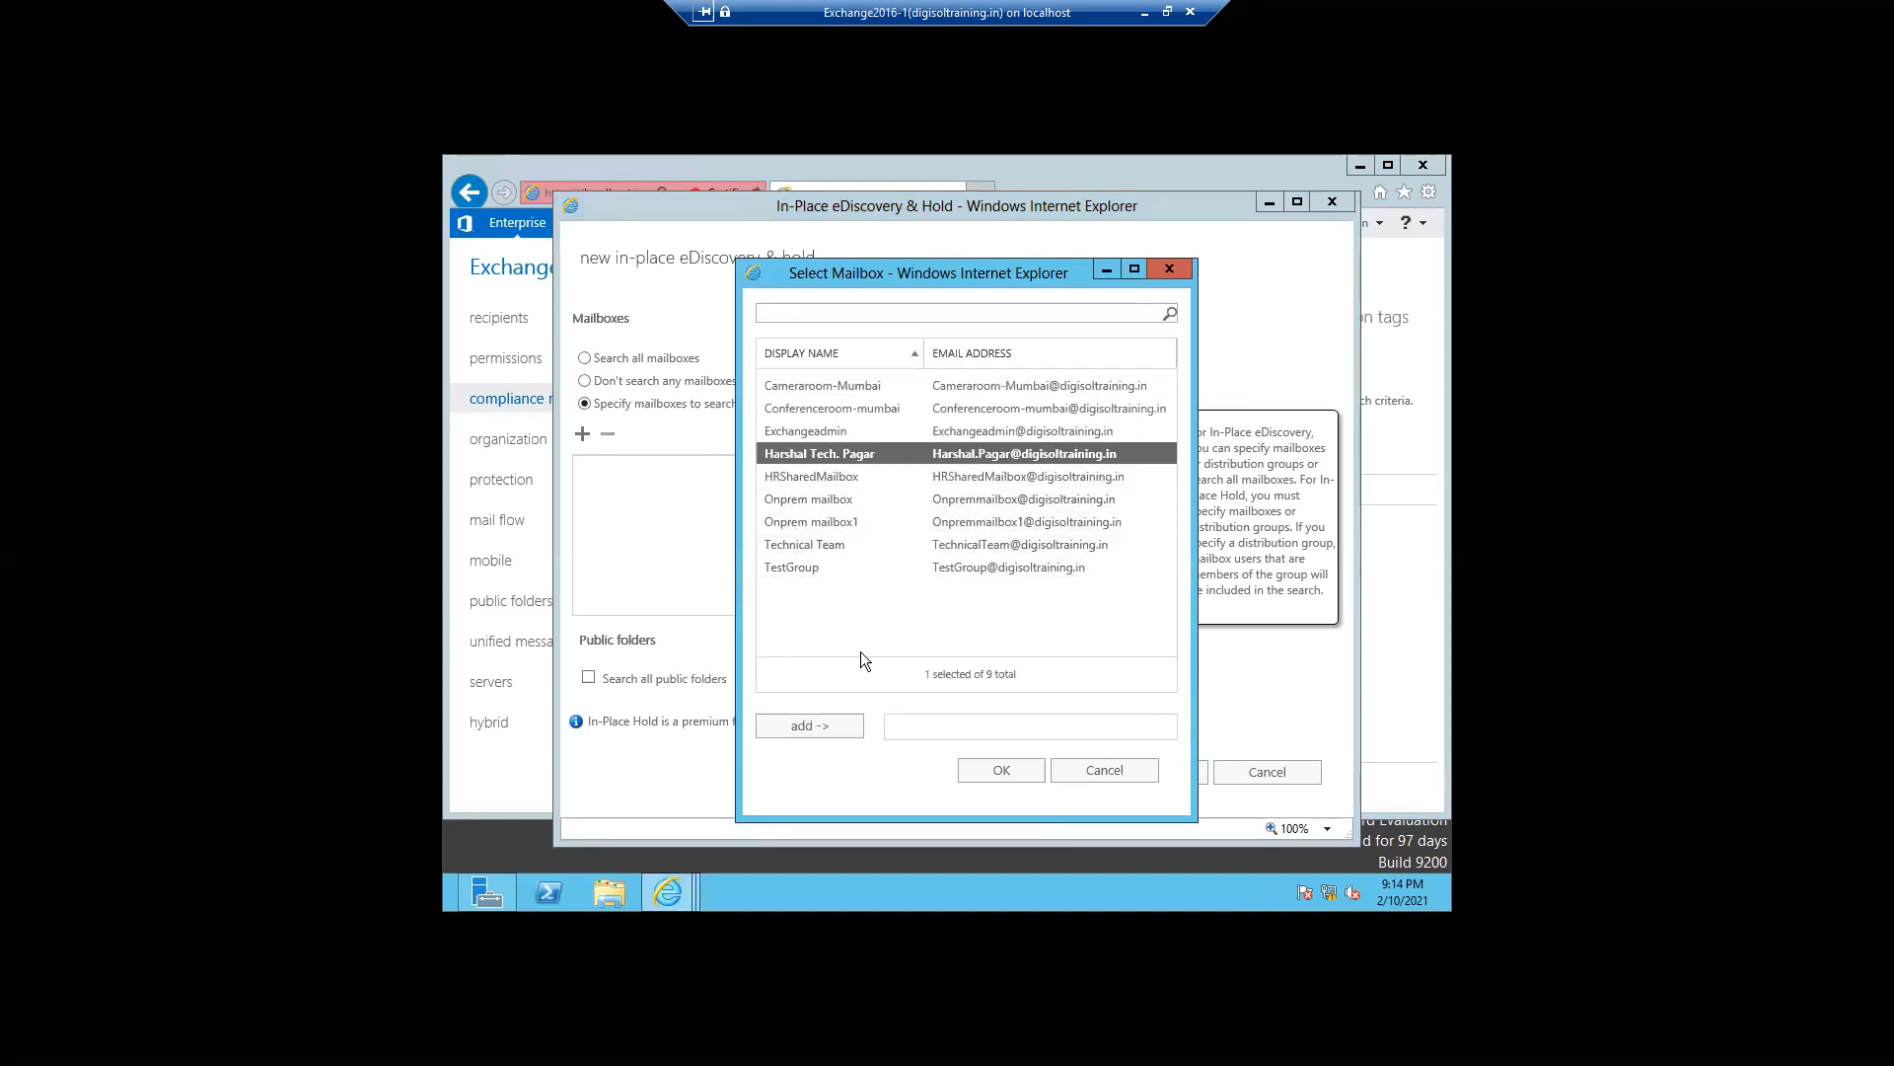
click(802, 730)
click(991, 774)
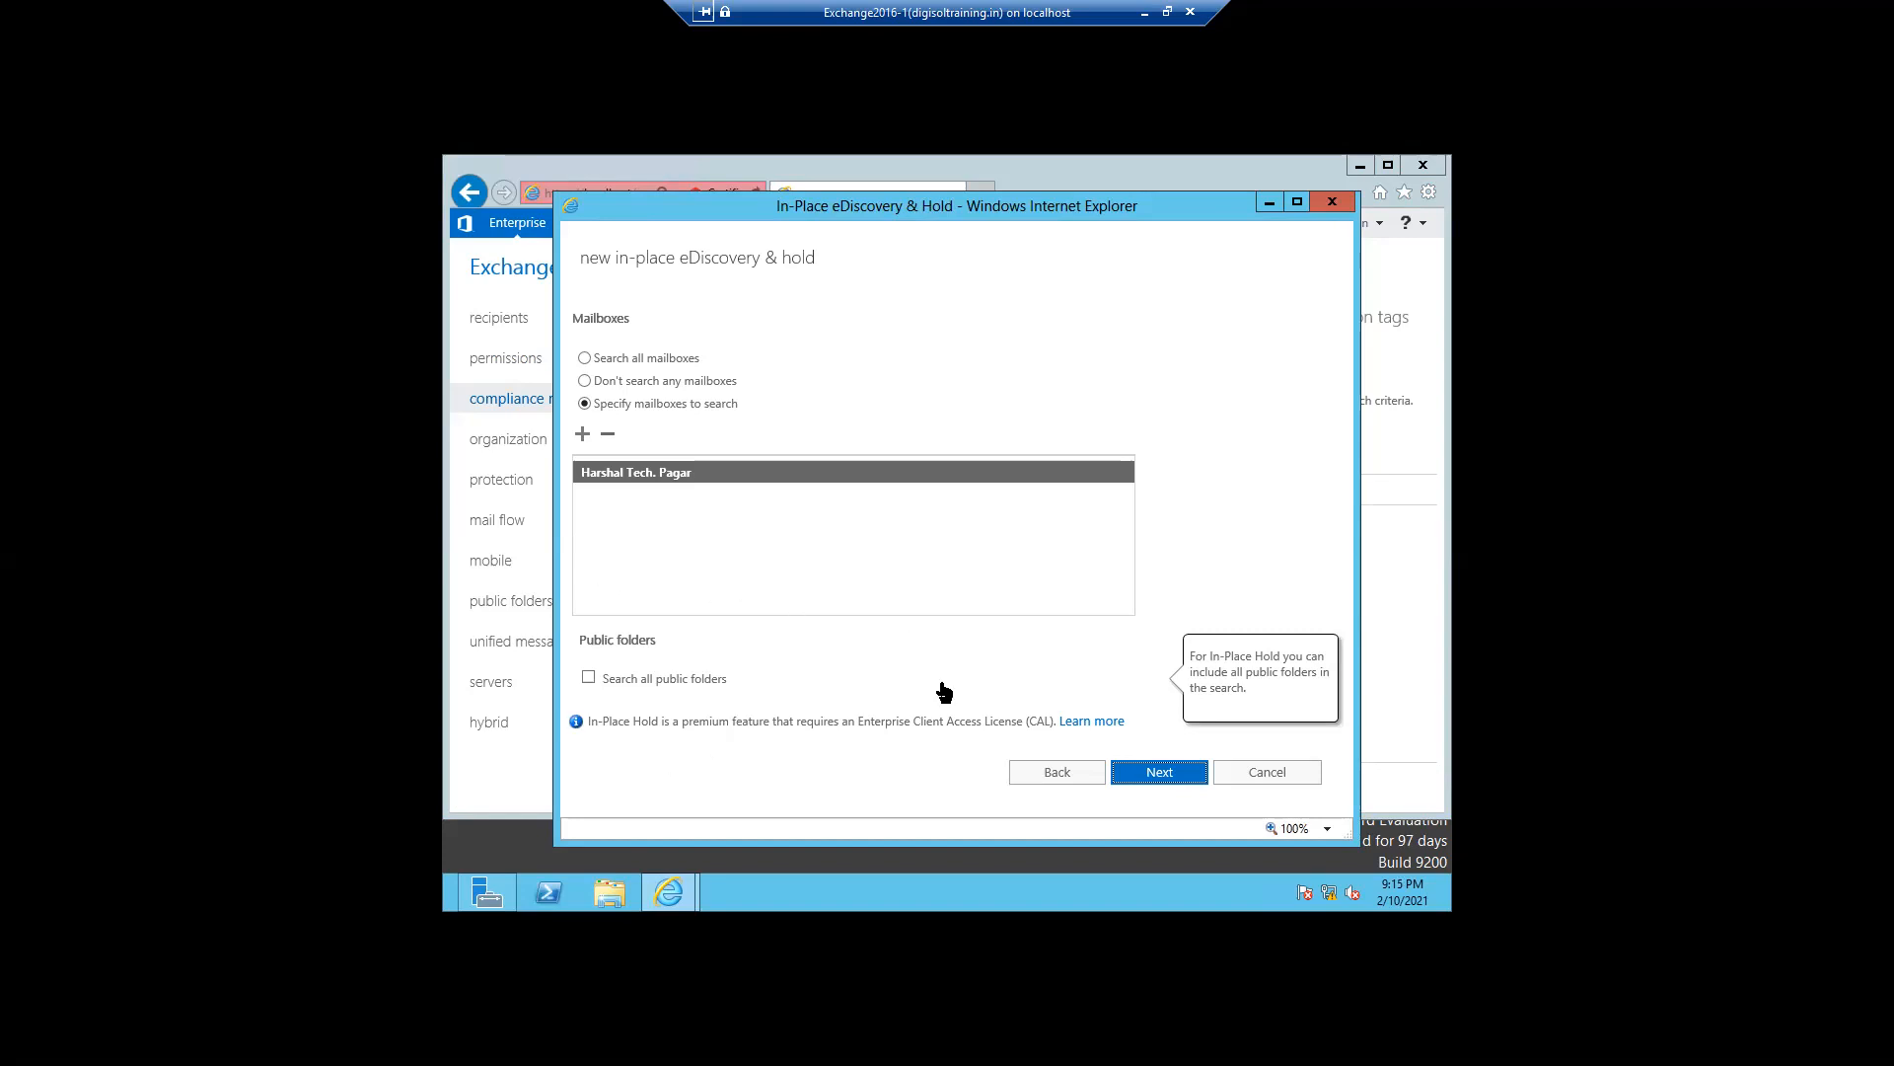
- Try to filter the search query based on criteria, then cancel the eDiscovery wizard
click(1161, 775)
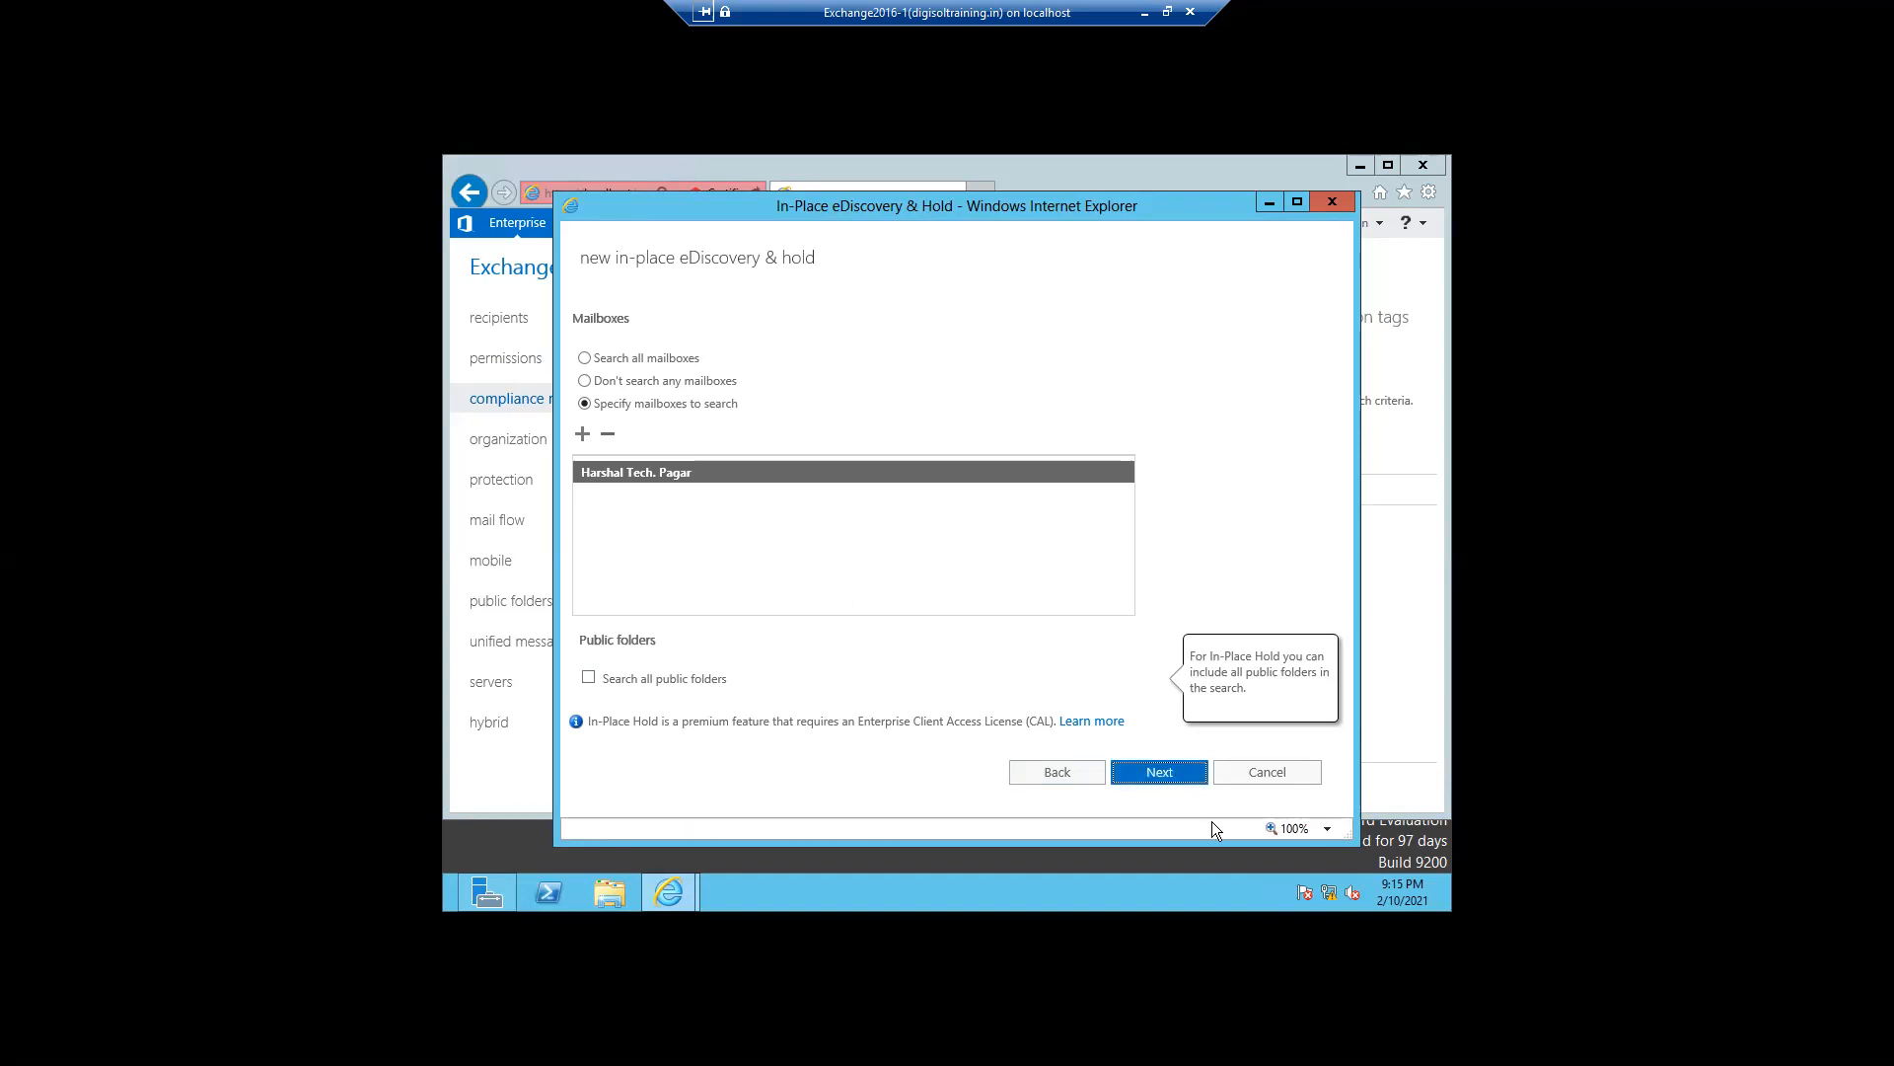
click(1160, 779)
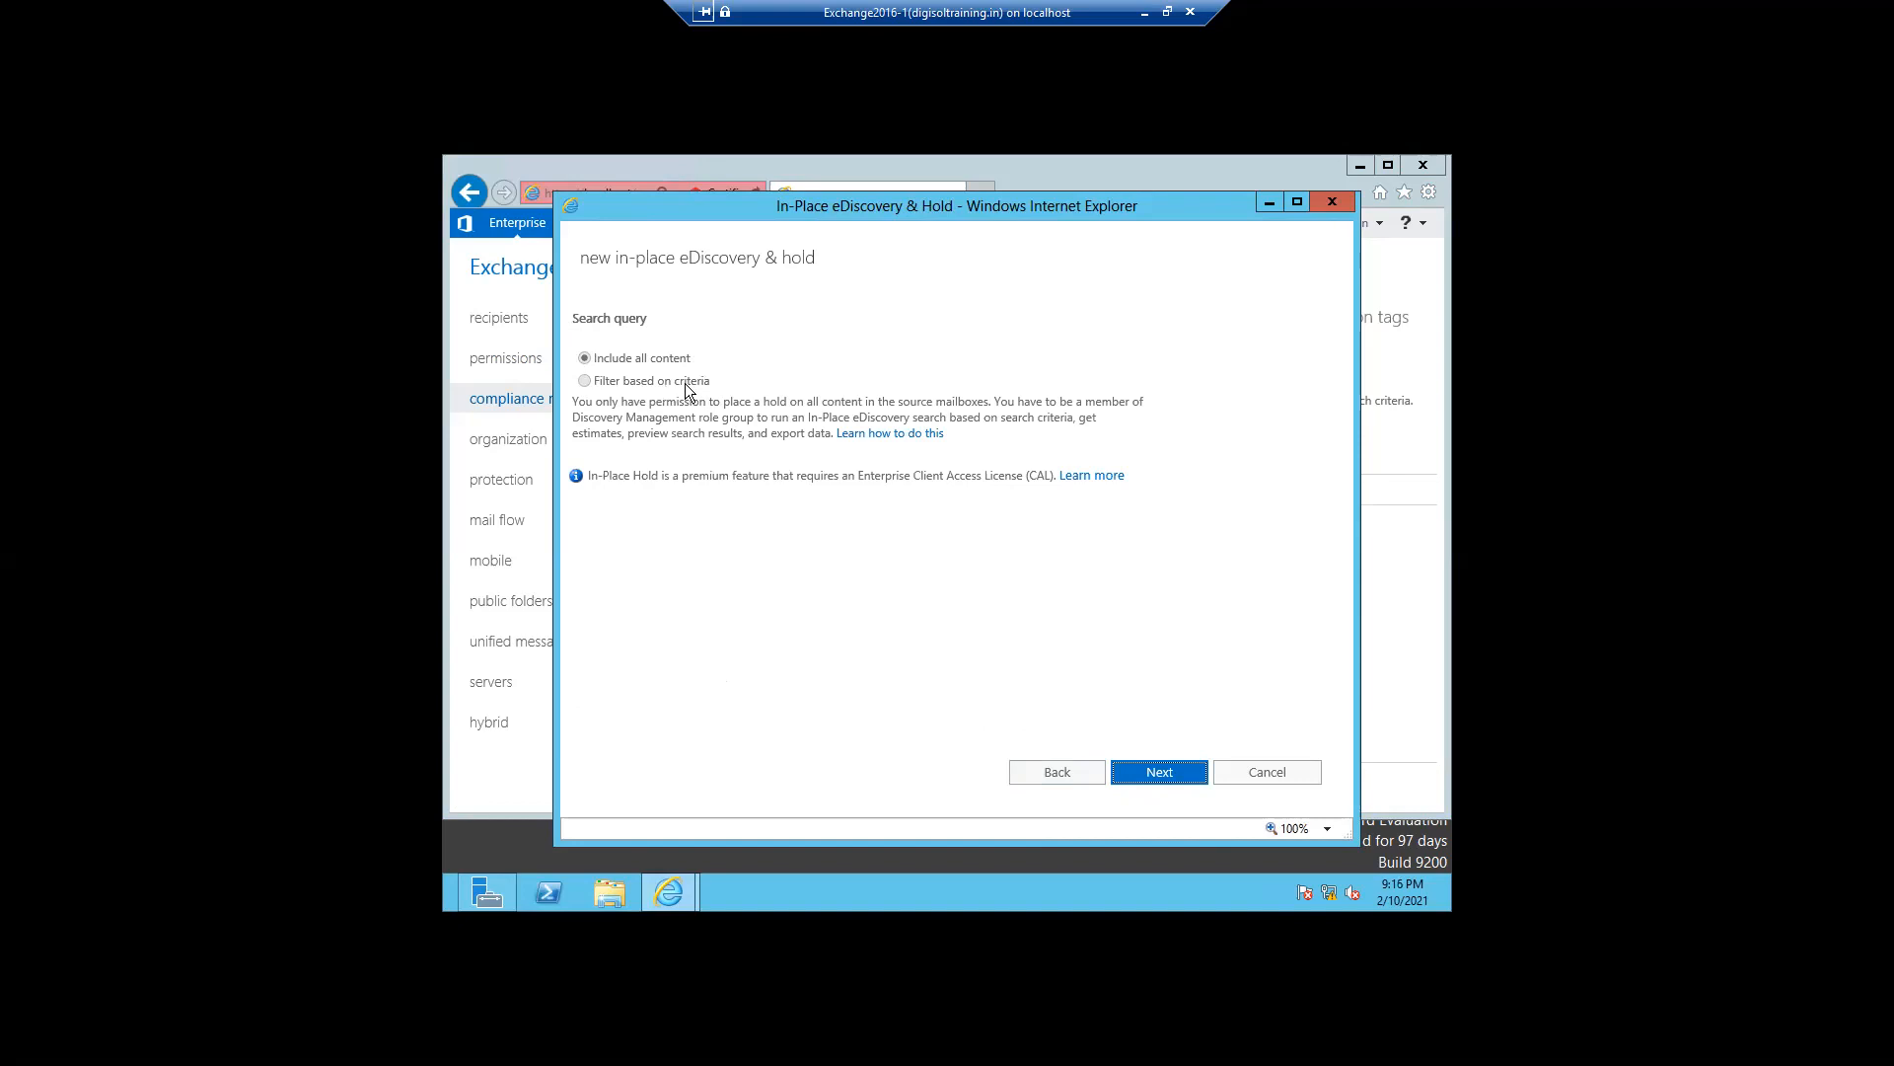
click(590, 381)
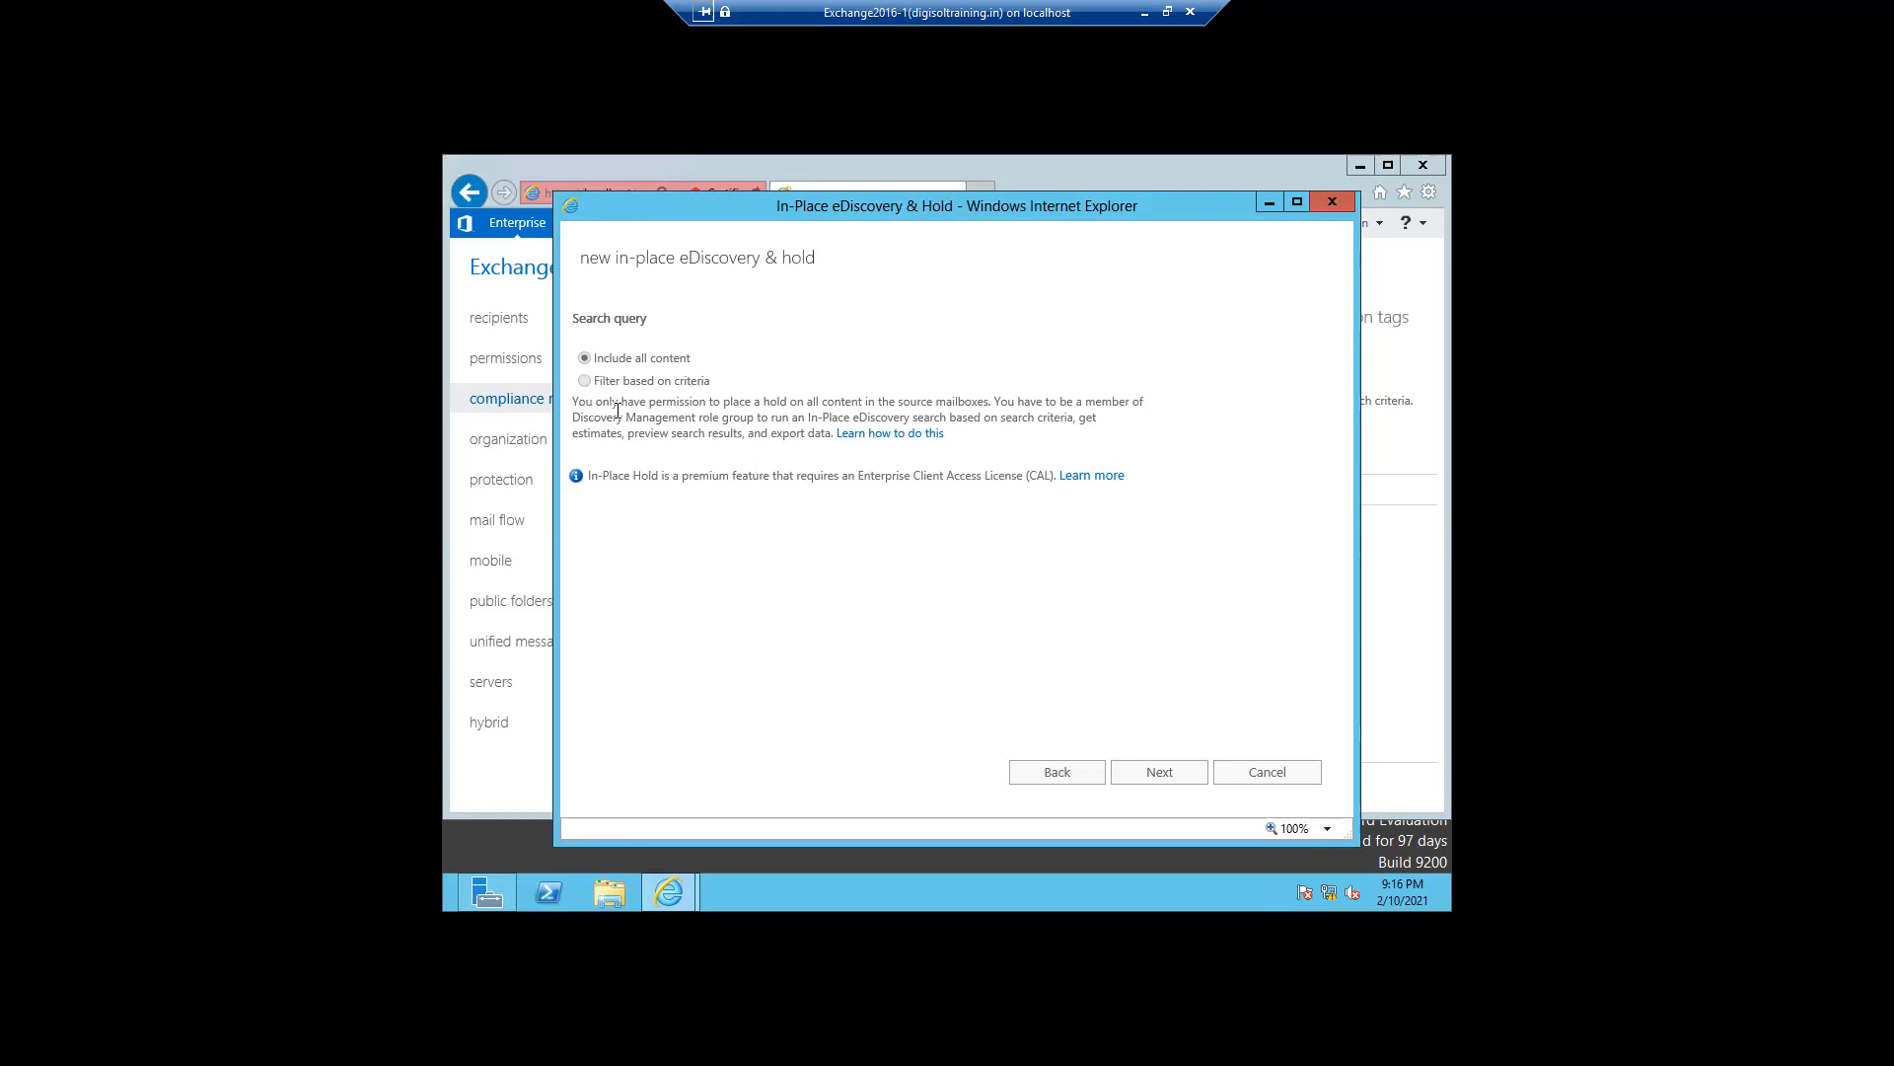
drag(710, 402, 1115, 414)
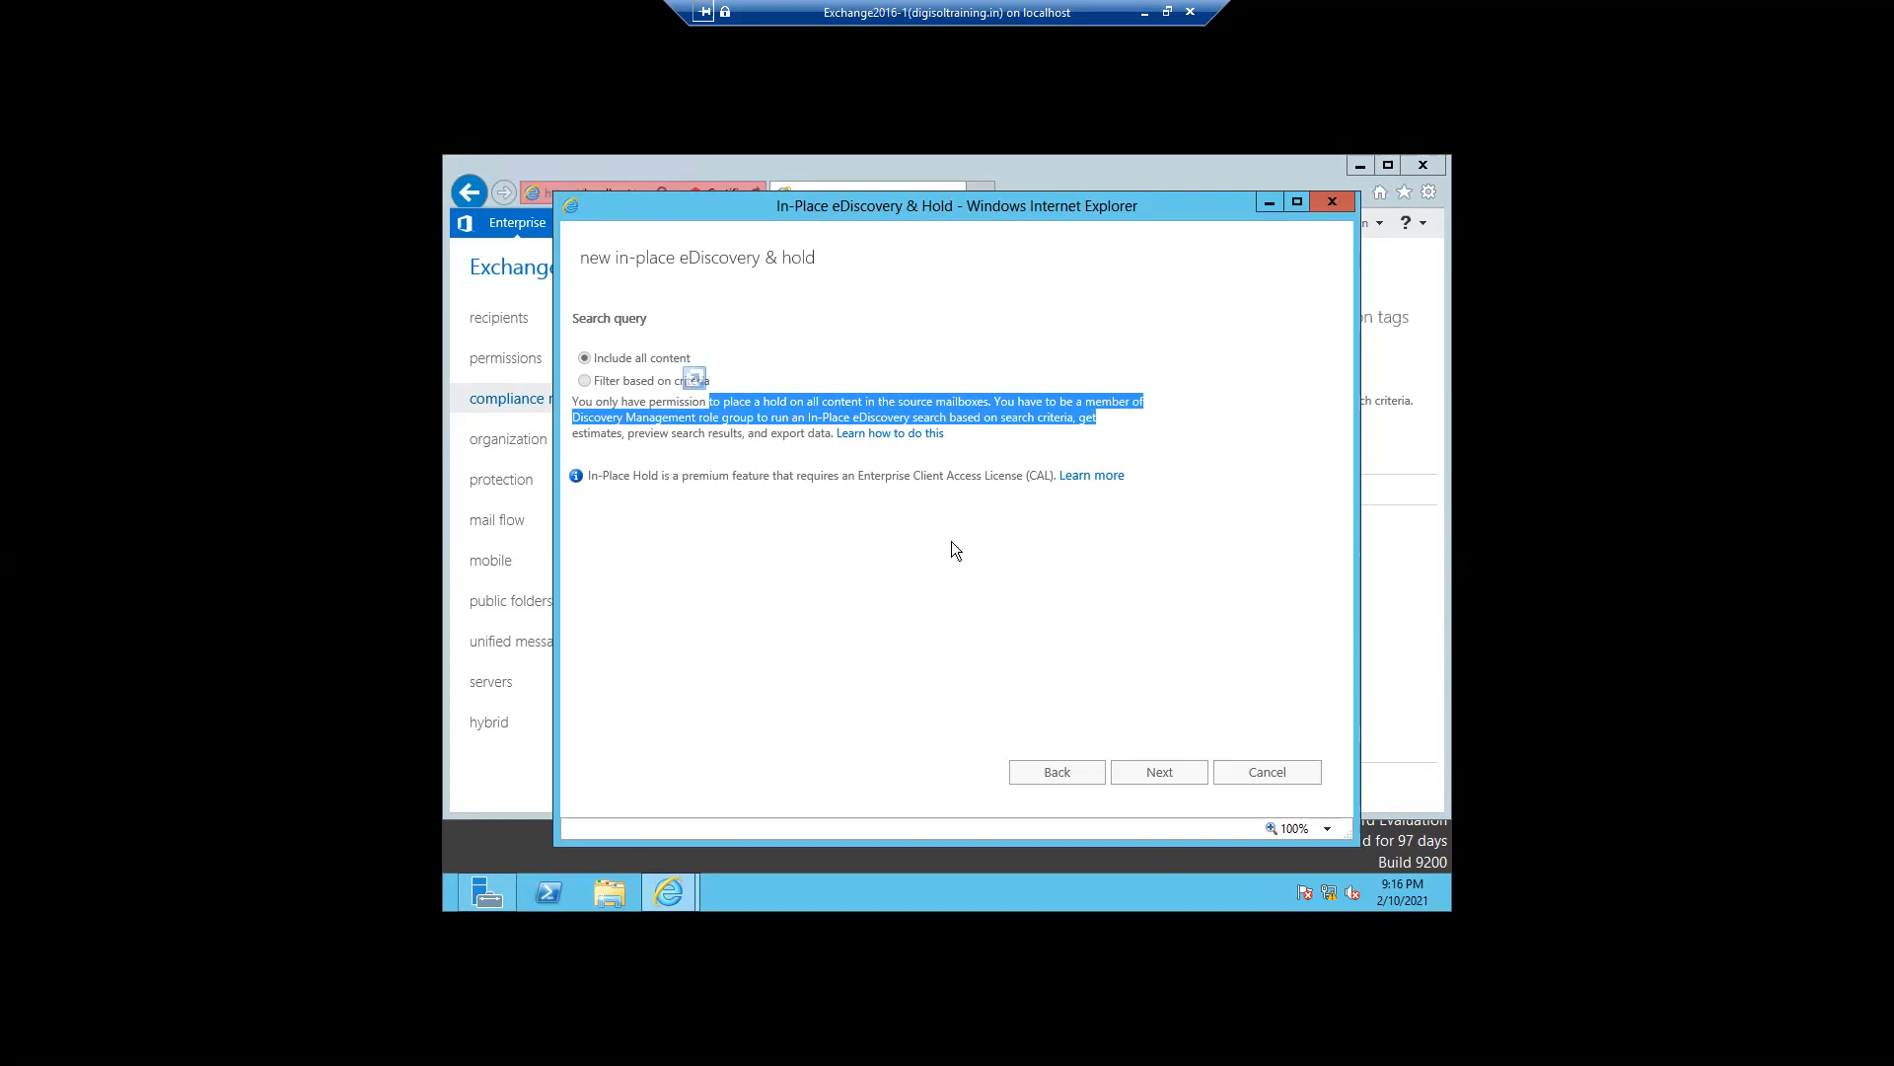
click(1256, 779)
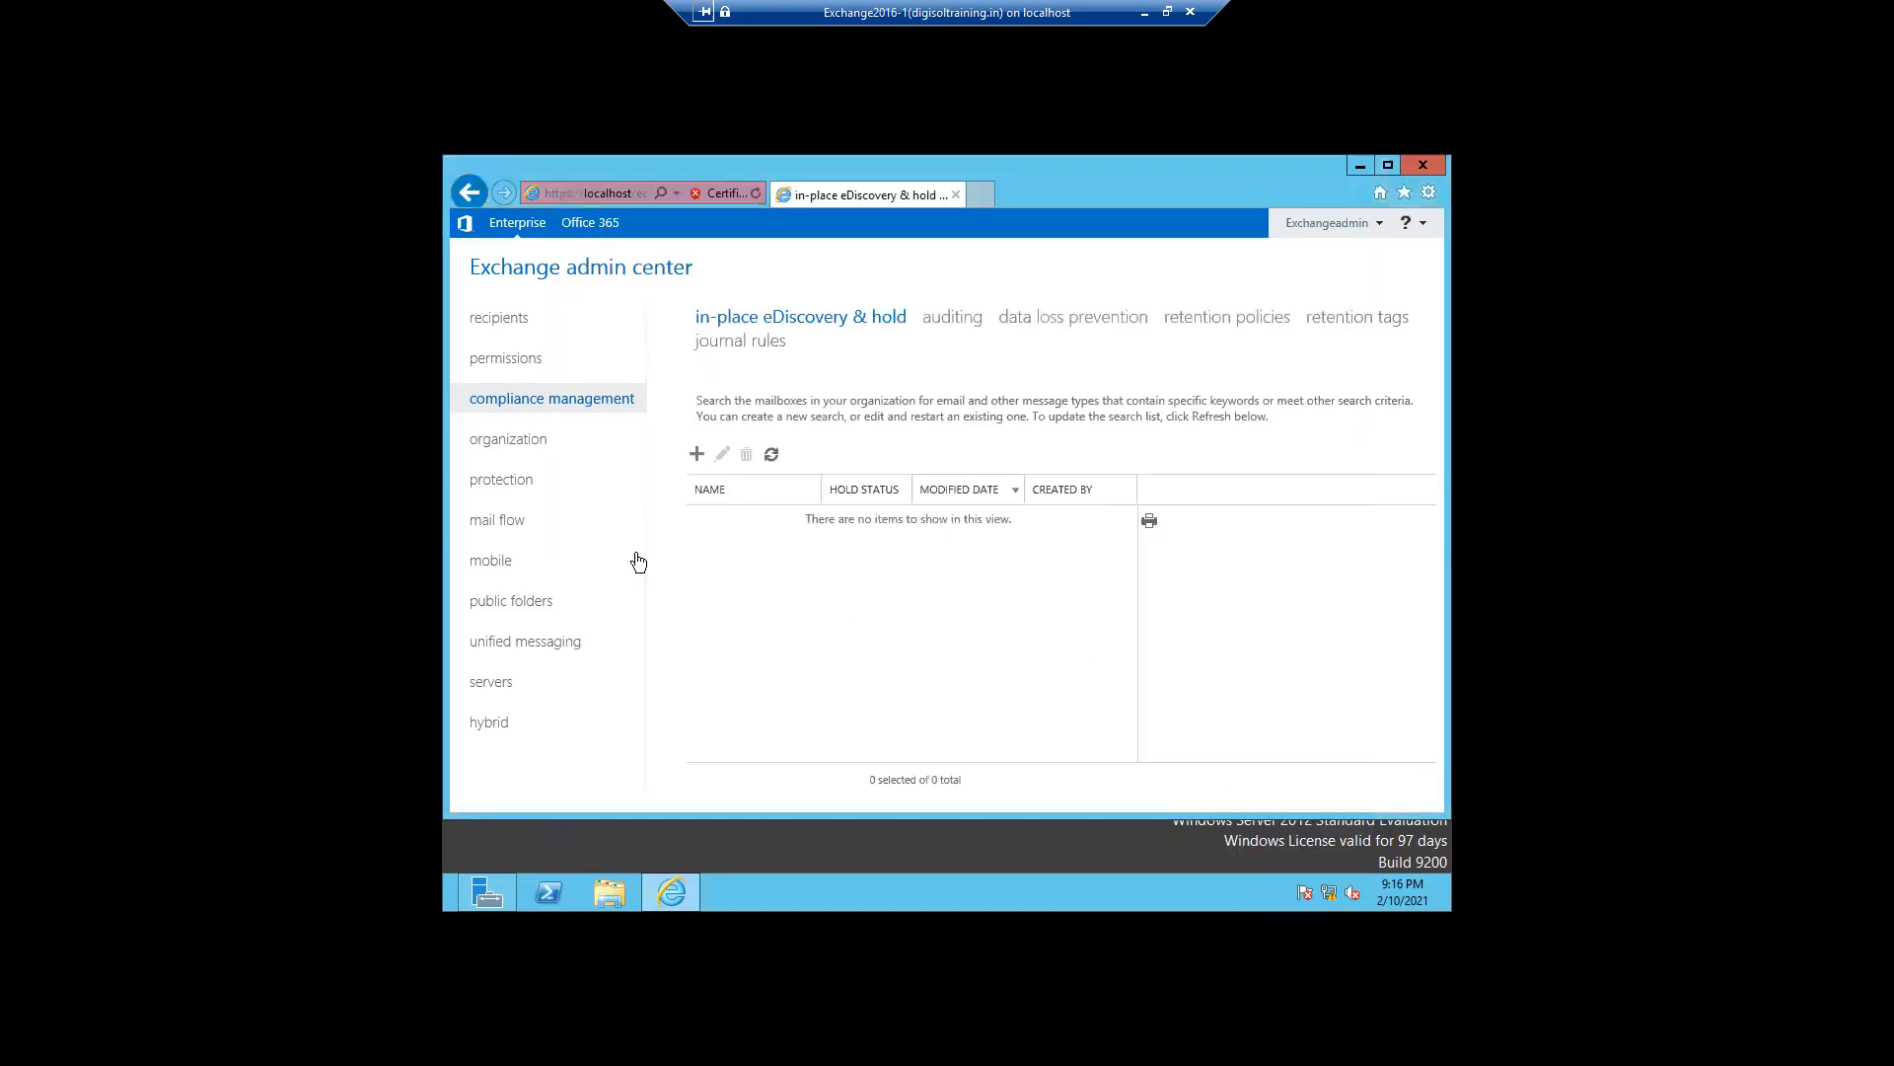
- Add Exchangeadmin as a member of the Discovery Management admin role group
click(496, 363)
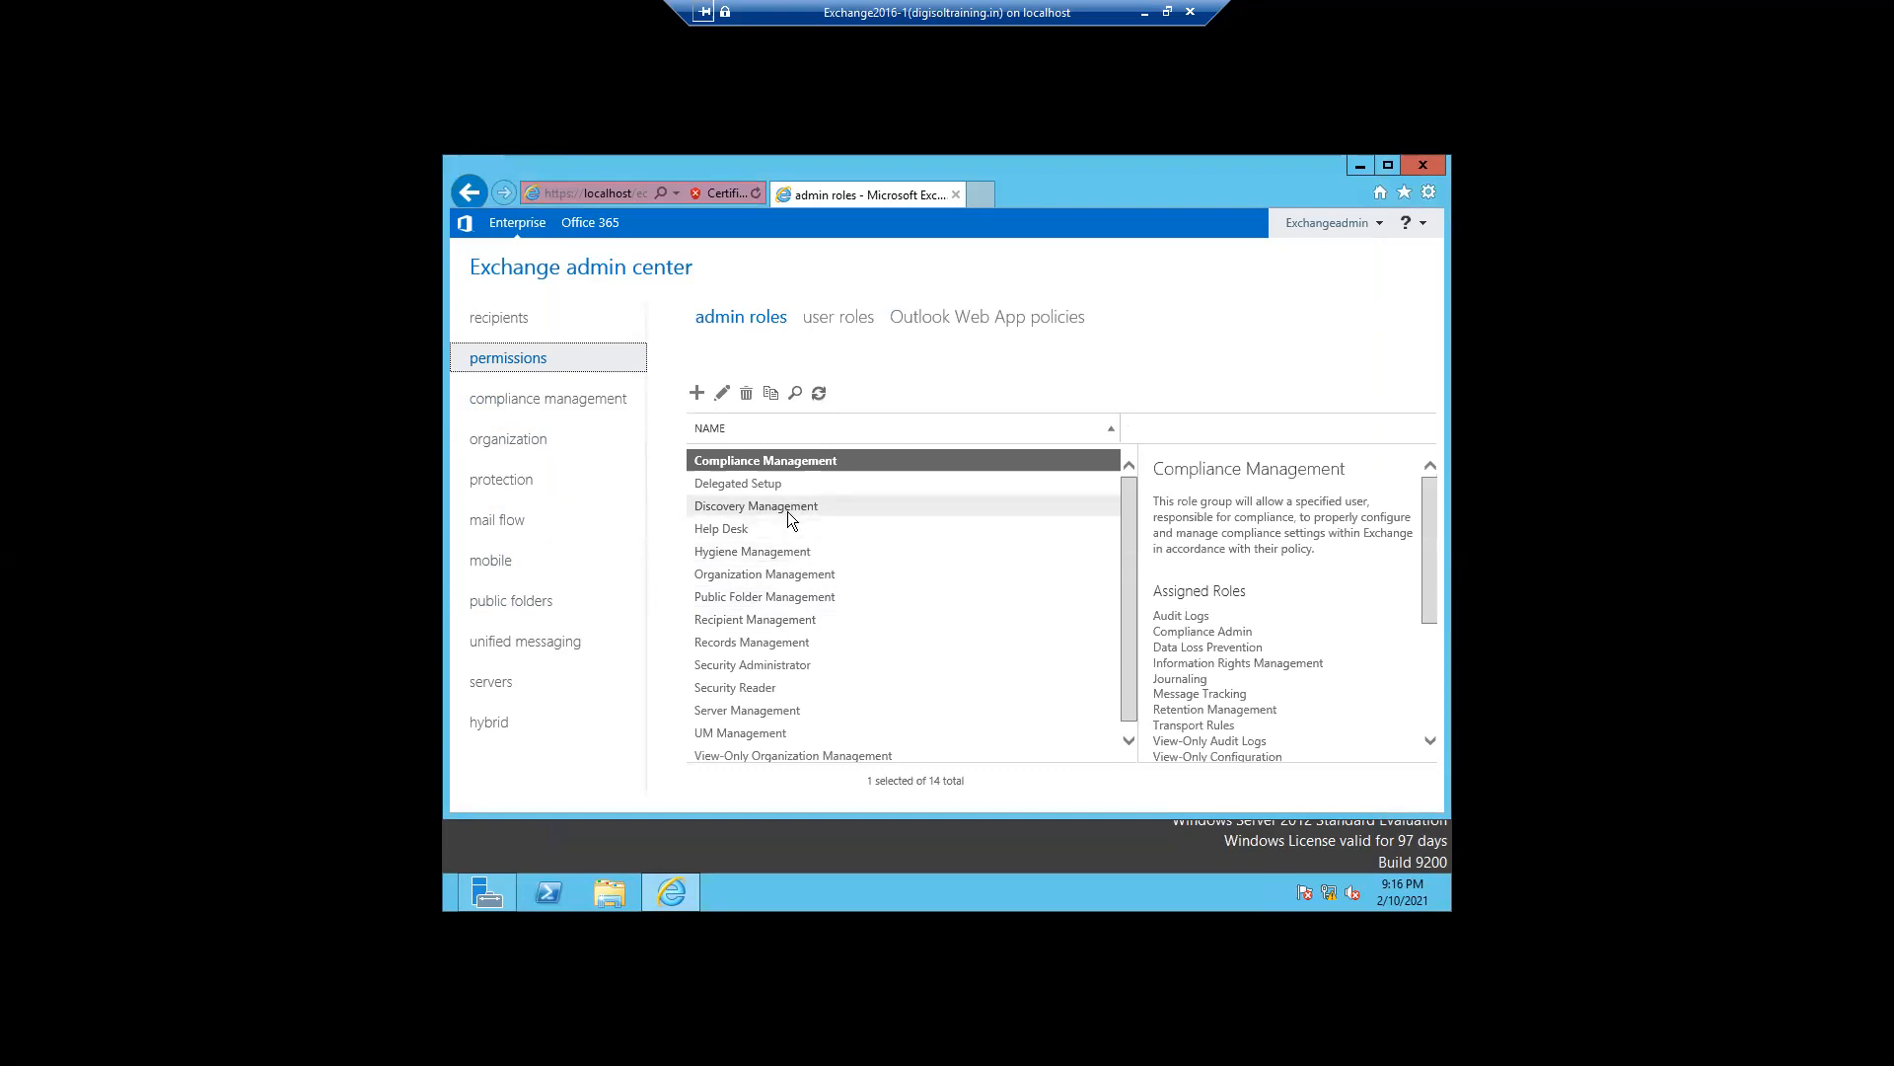
double_click(787, 509)
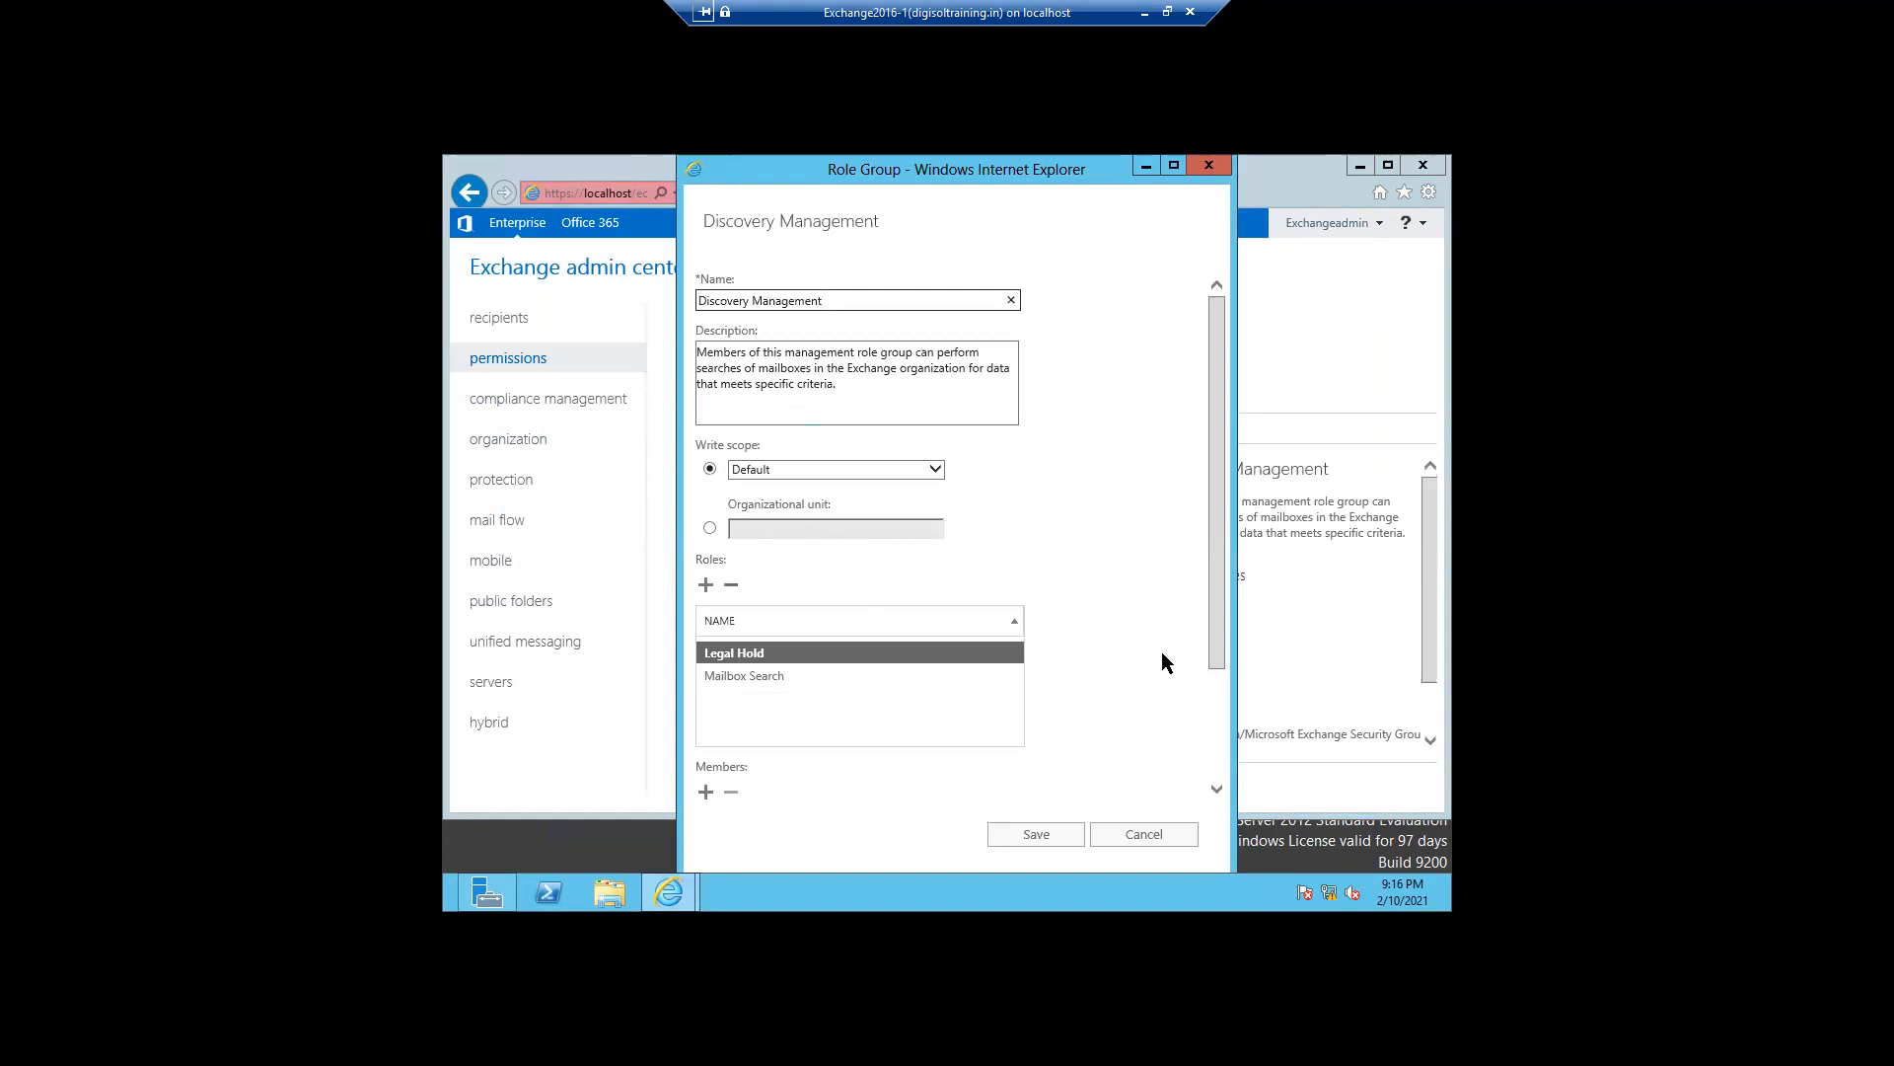
click(1218, 730)
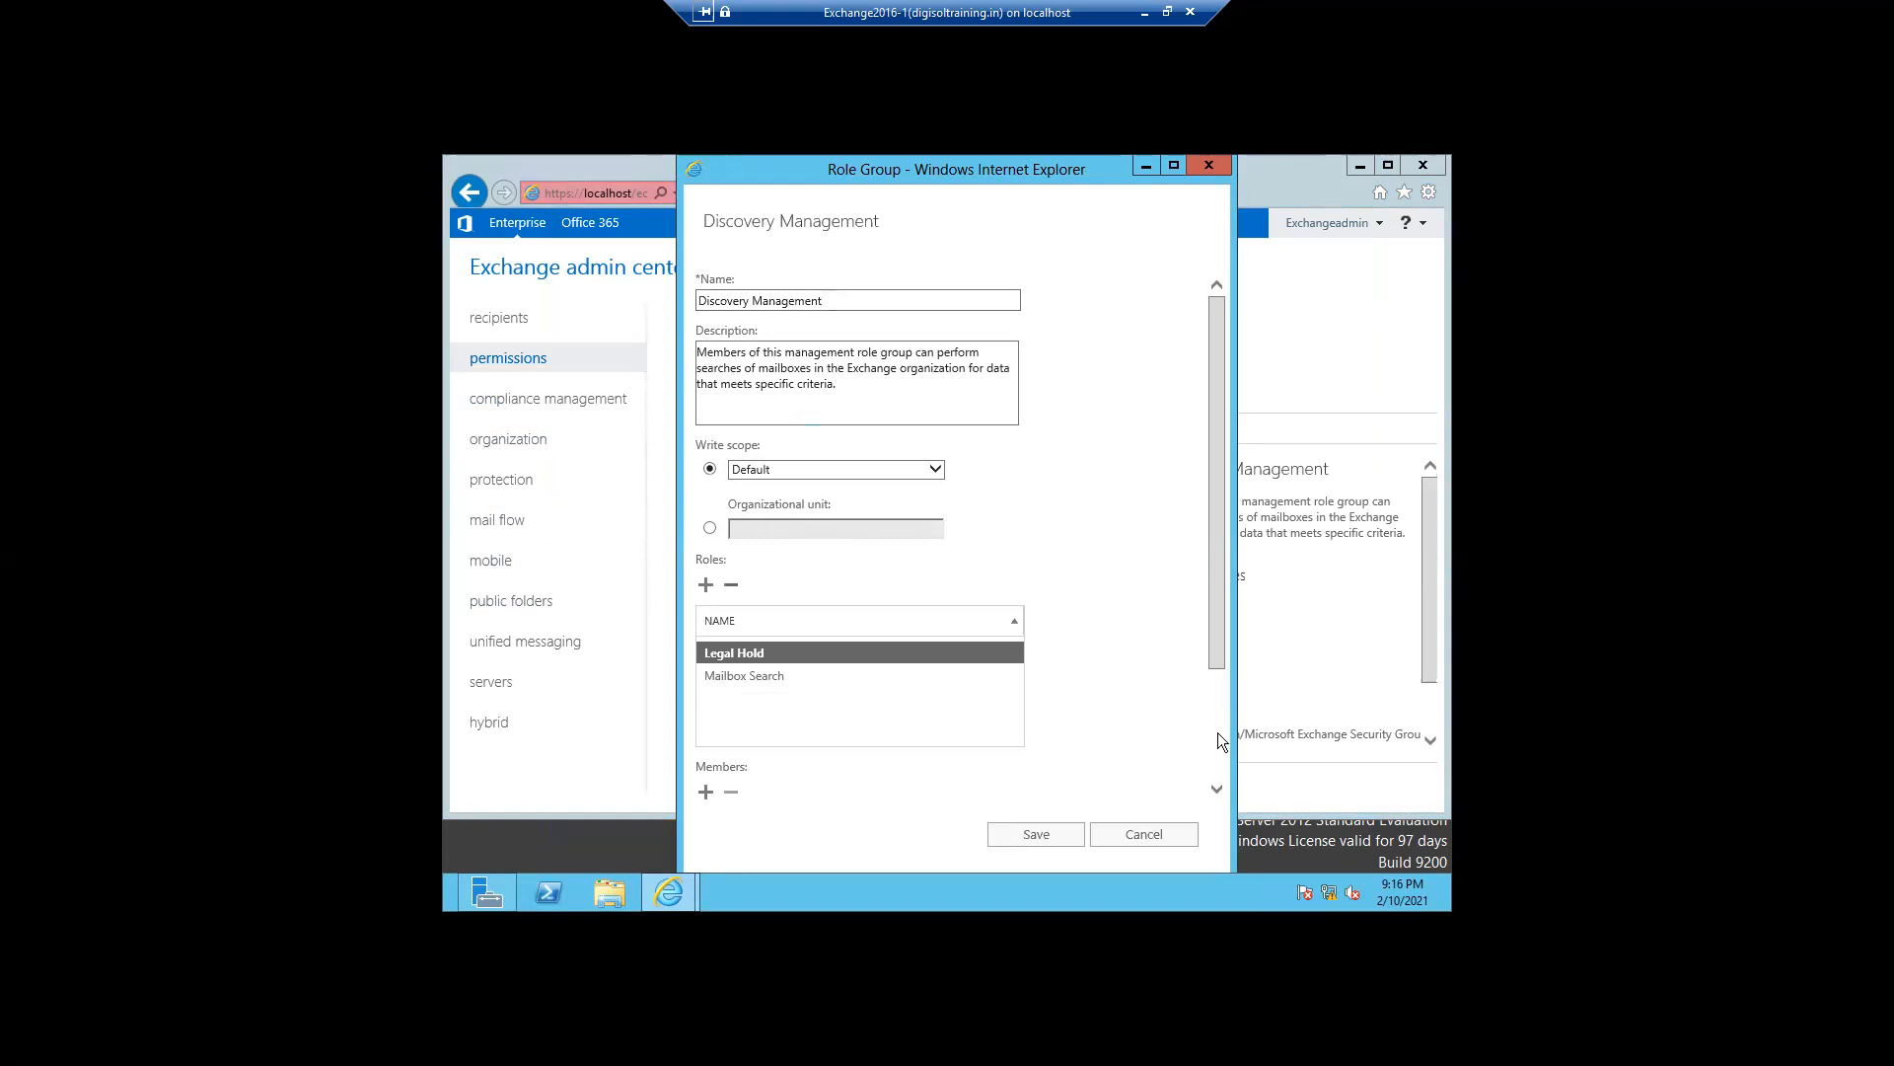
click(1215, 790)
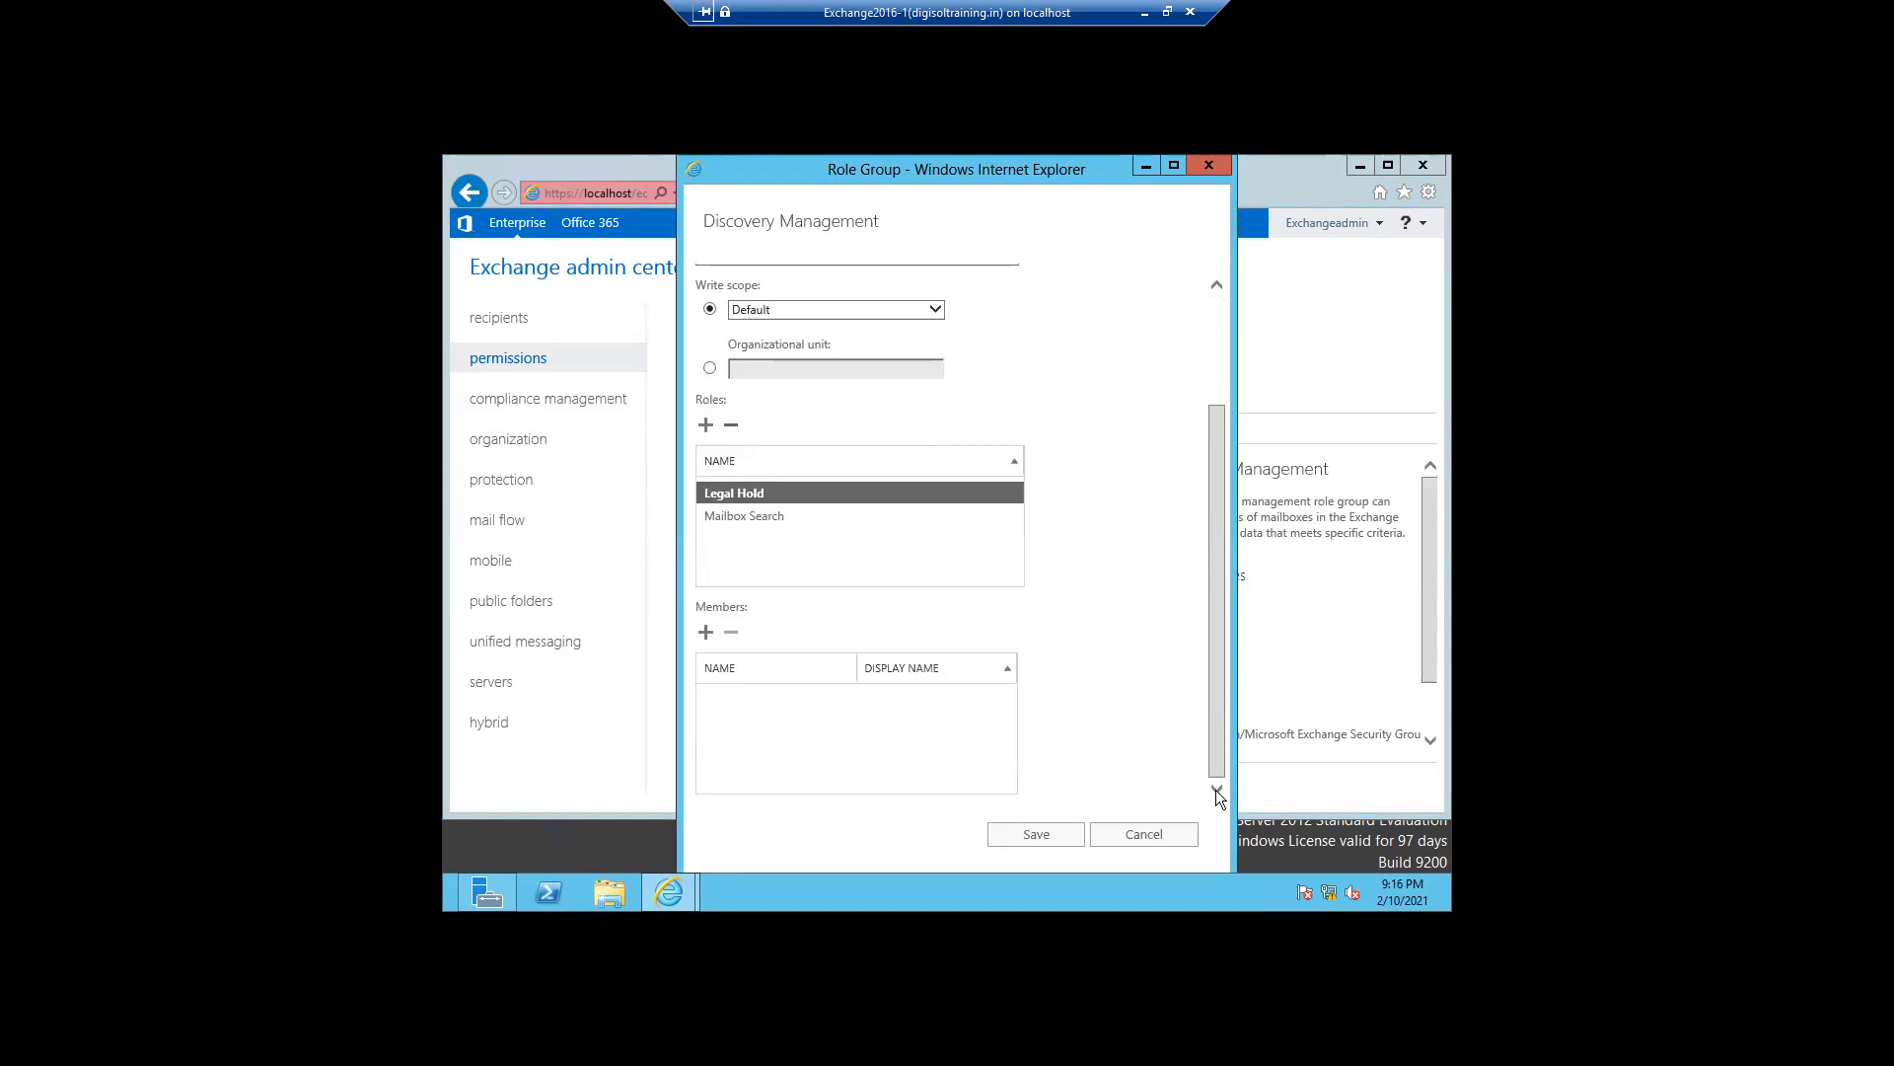
click(709, 632)
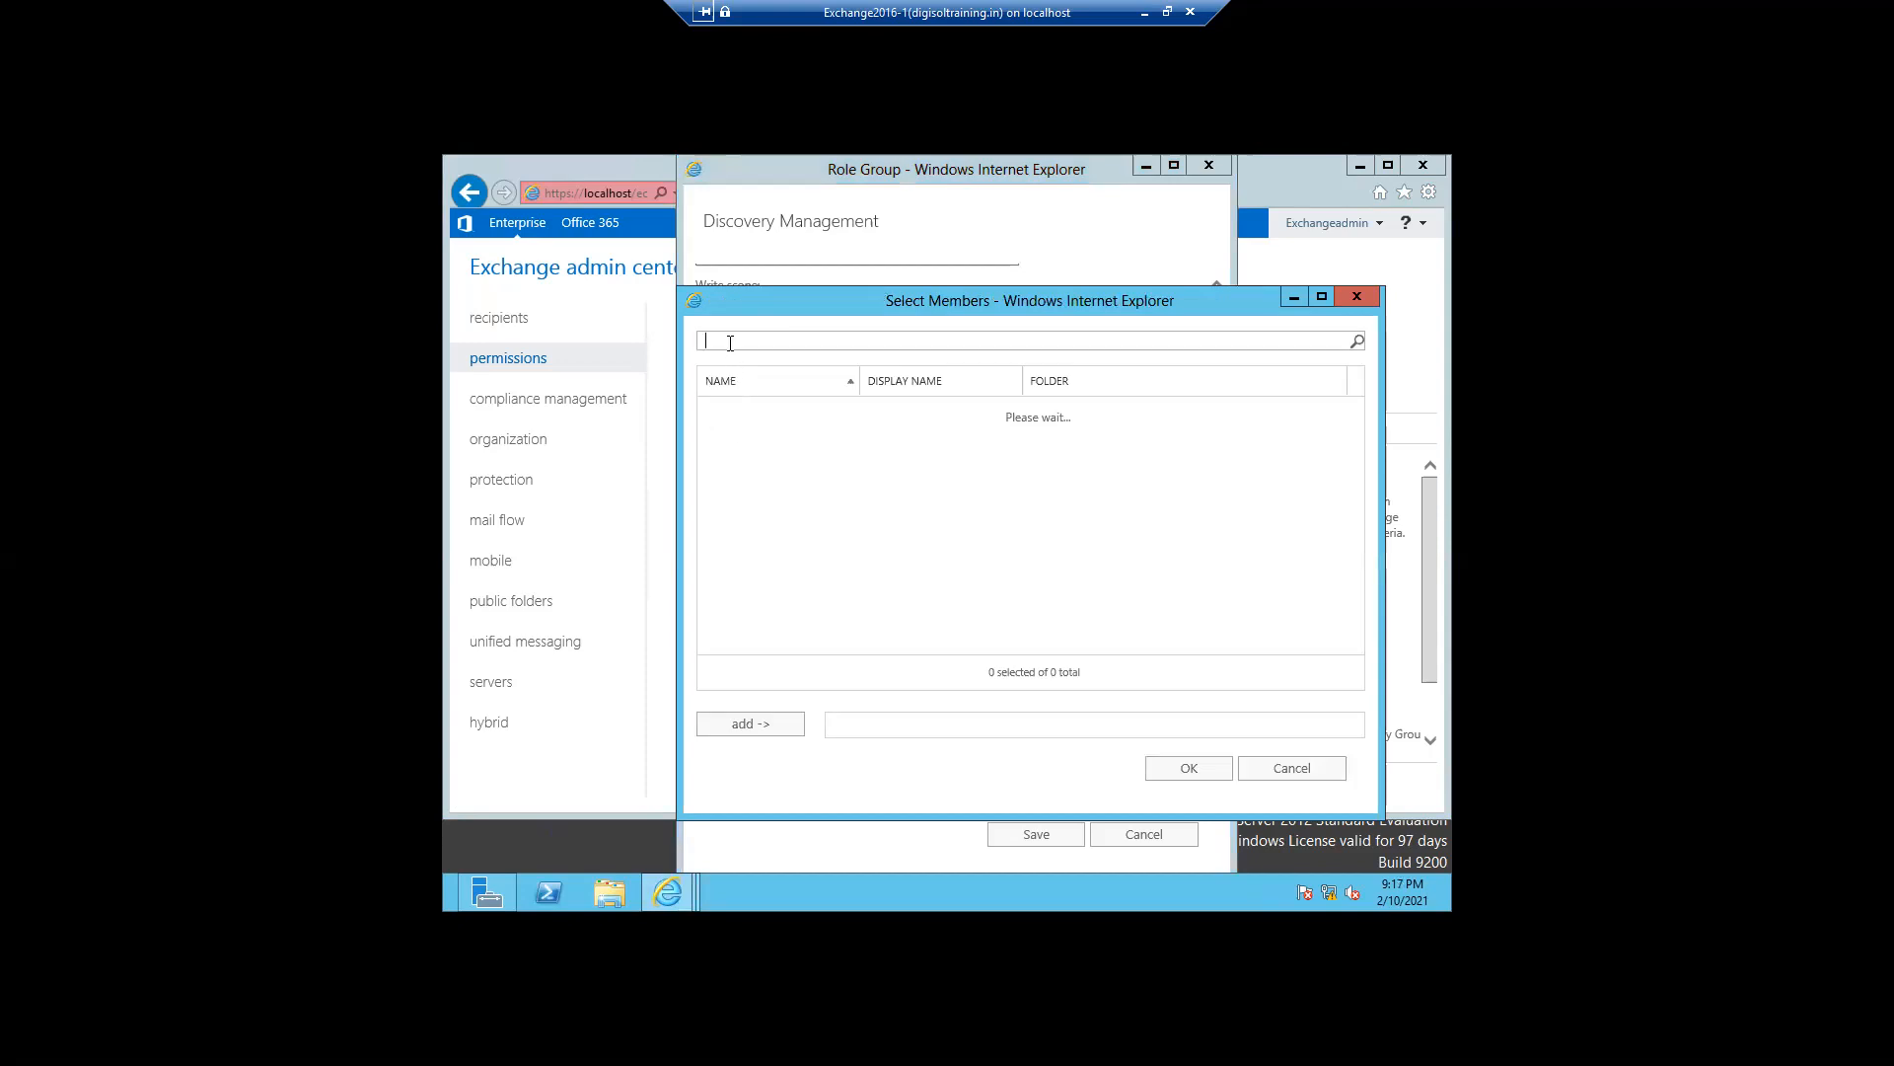
text(exc)
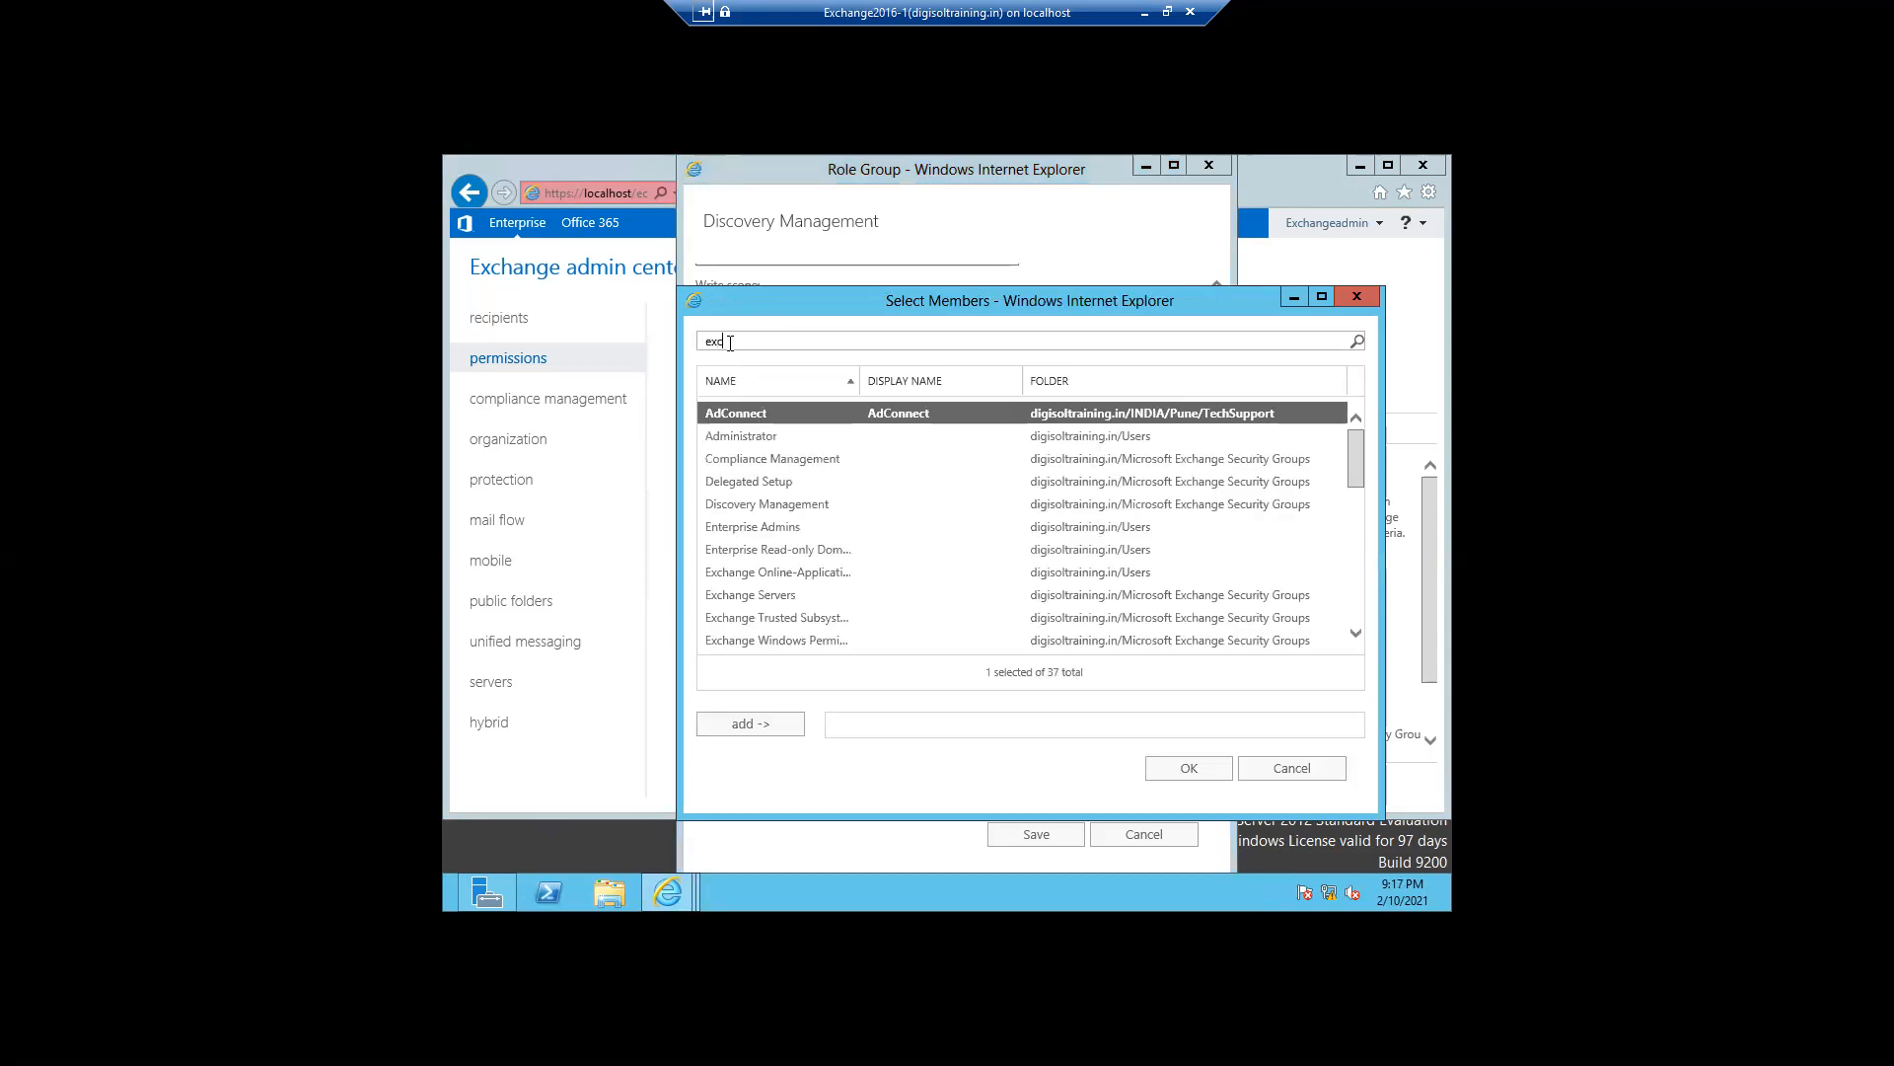
text(ha)
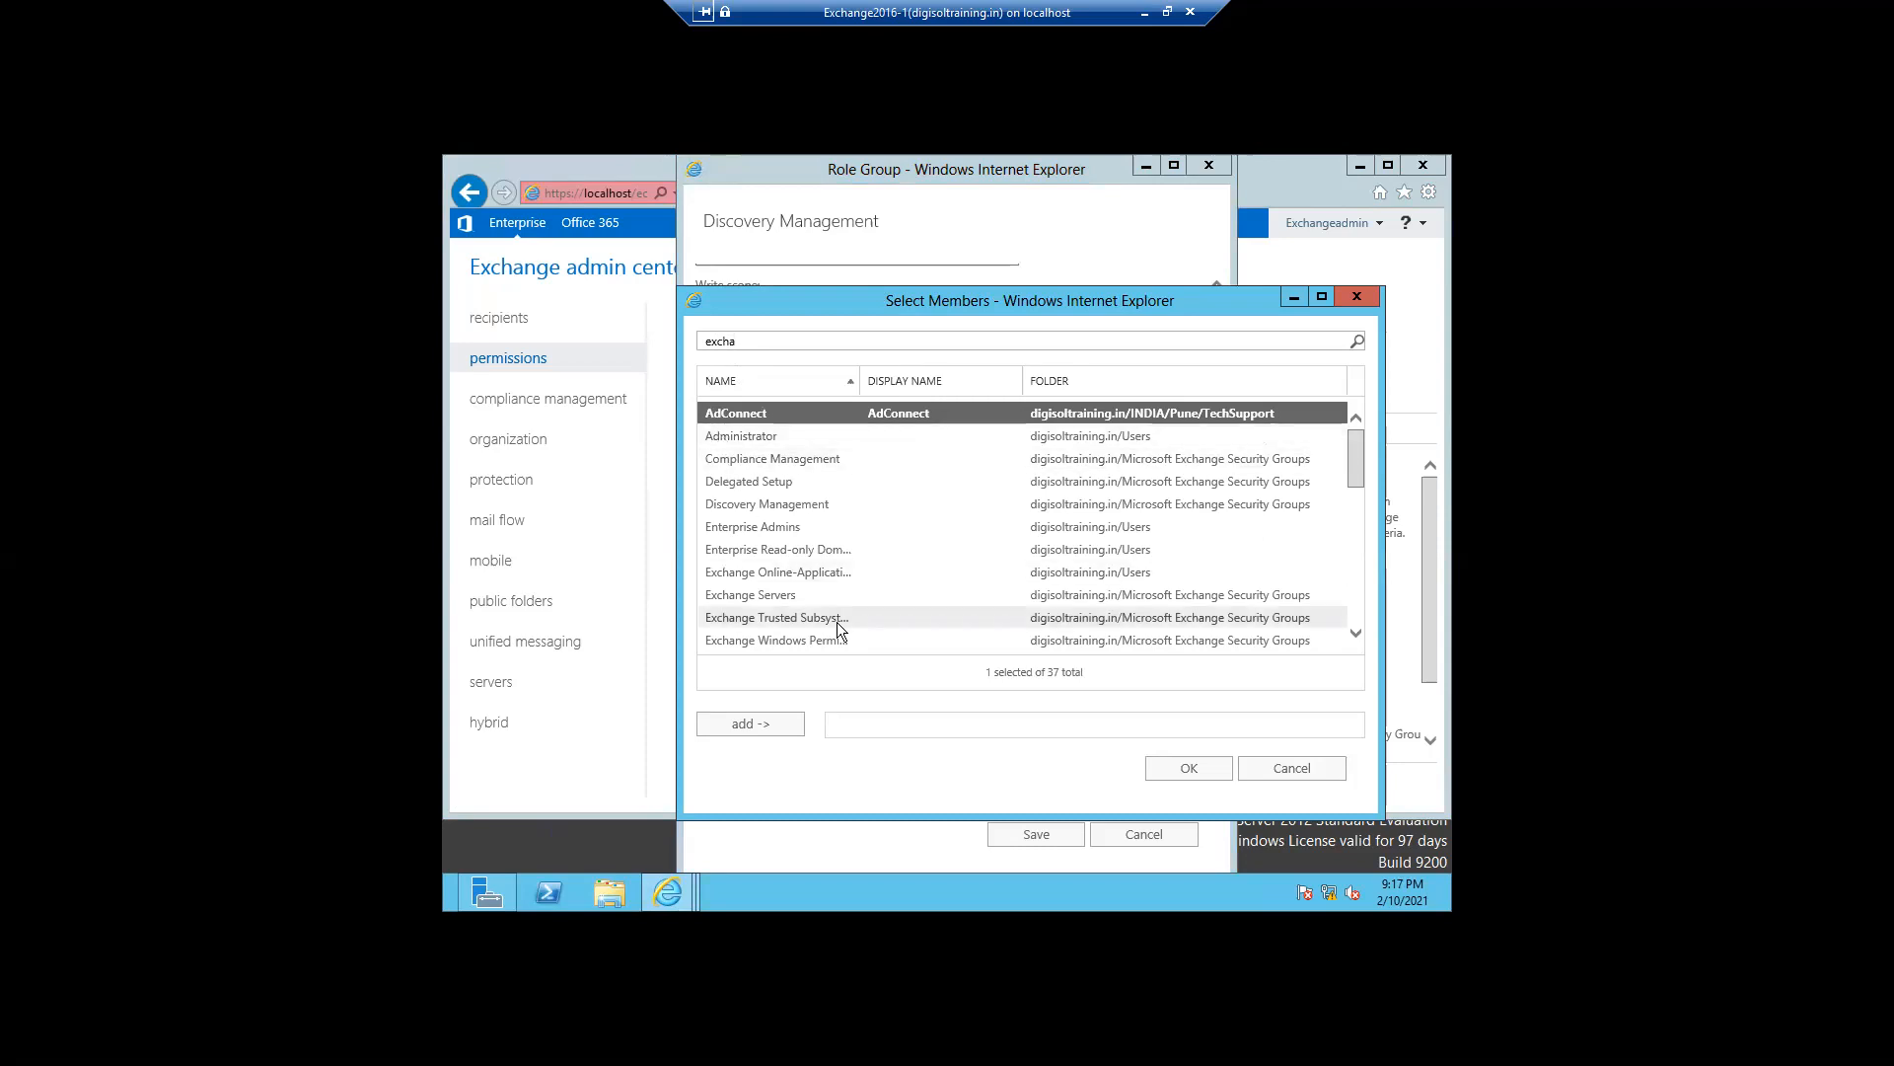
key(BackSpace)
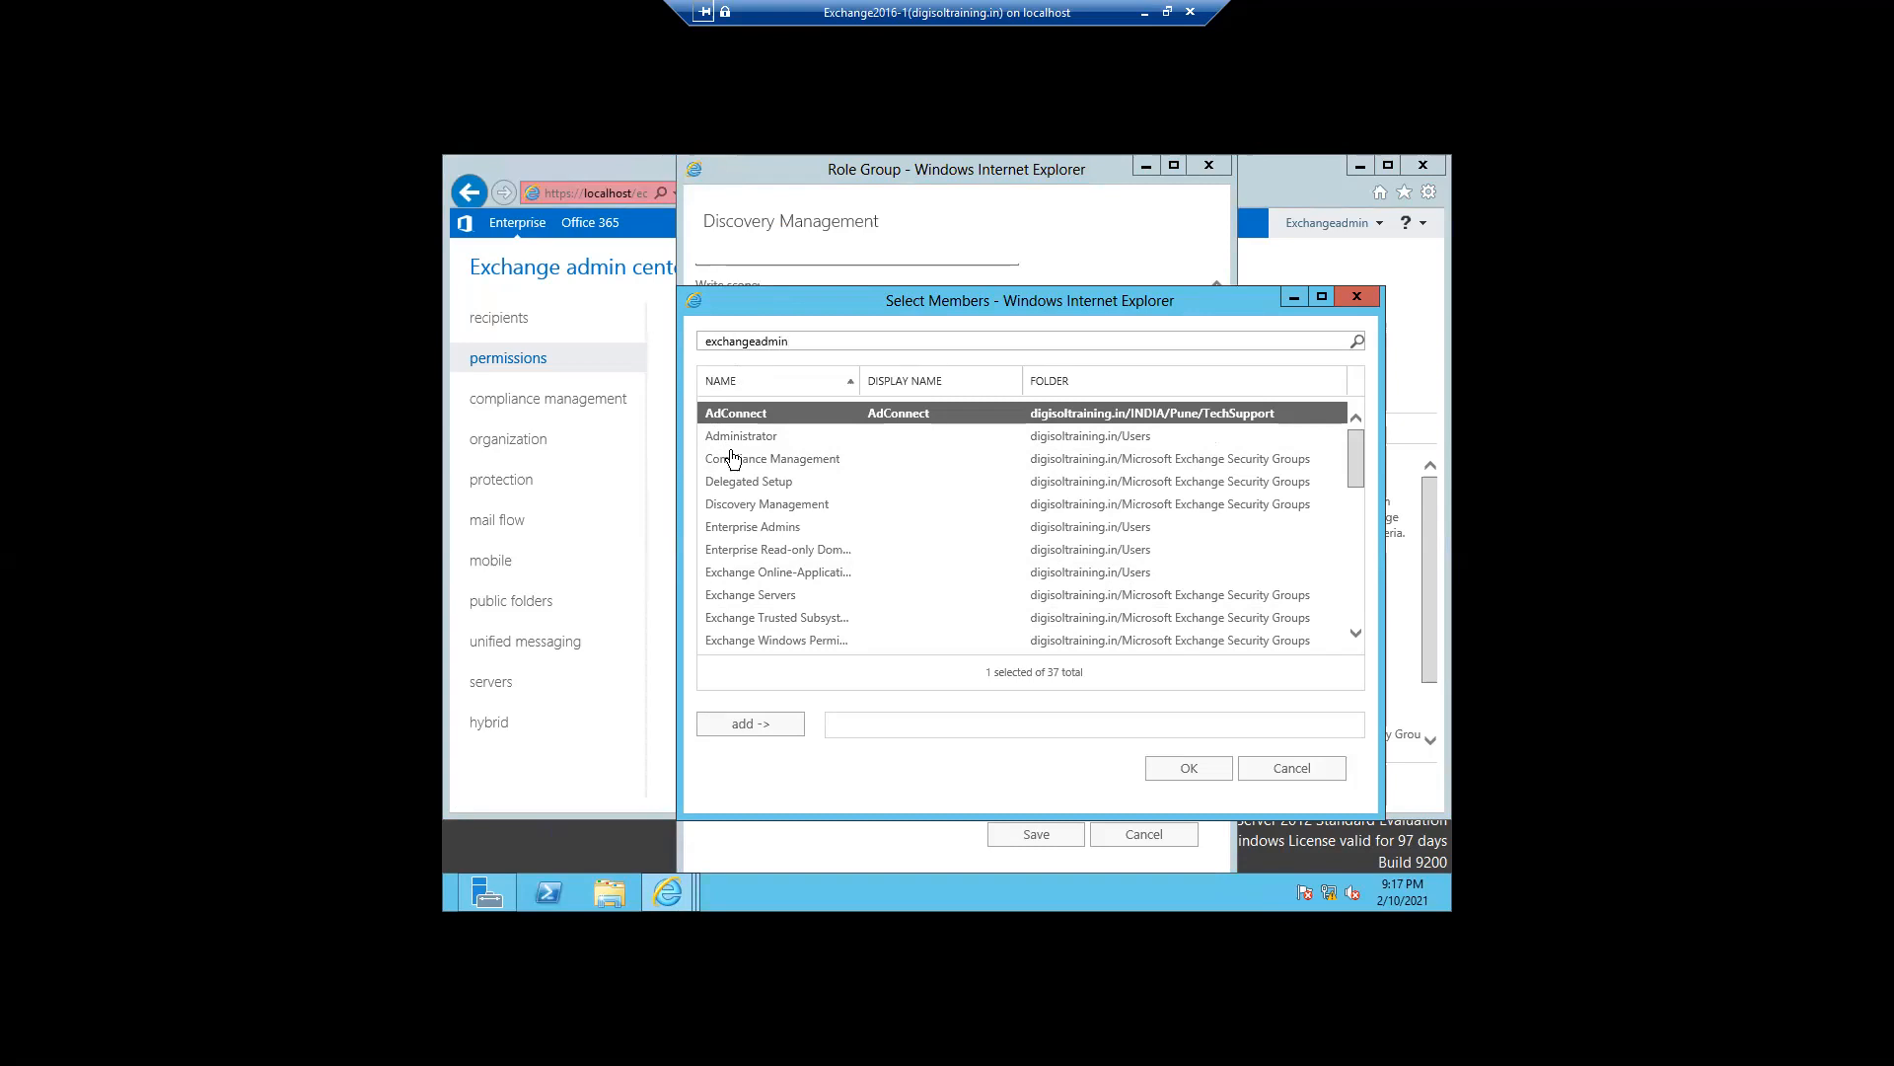
key(Return)
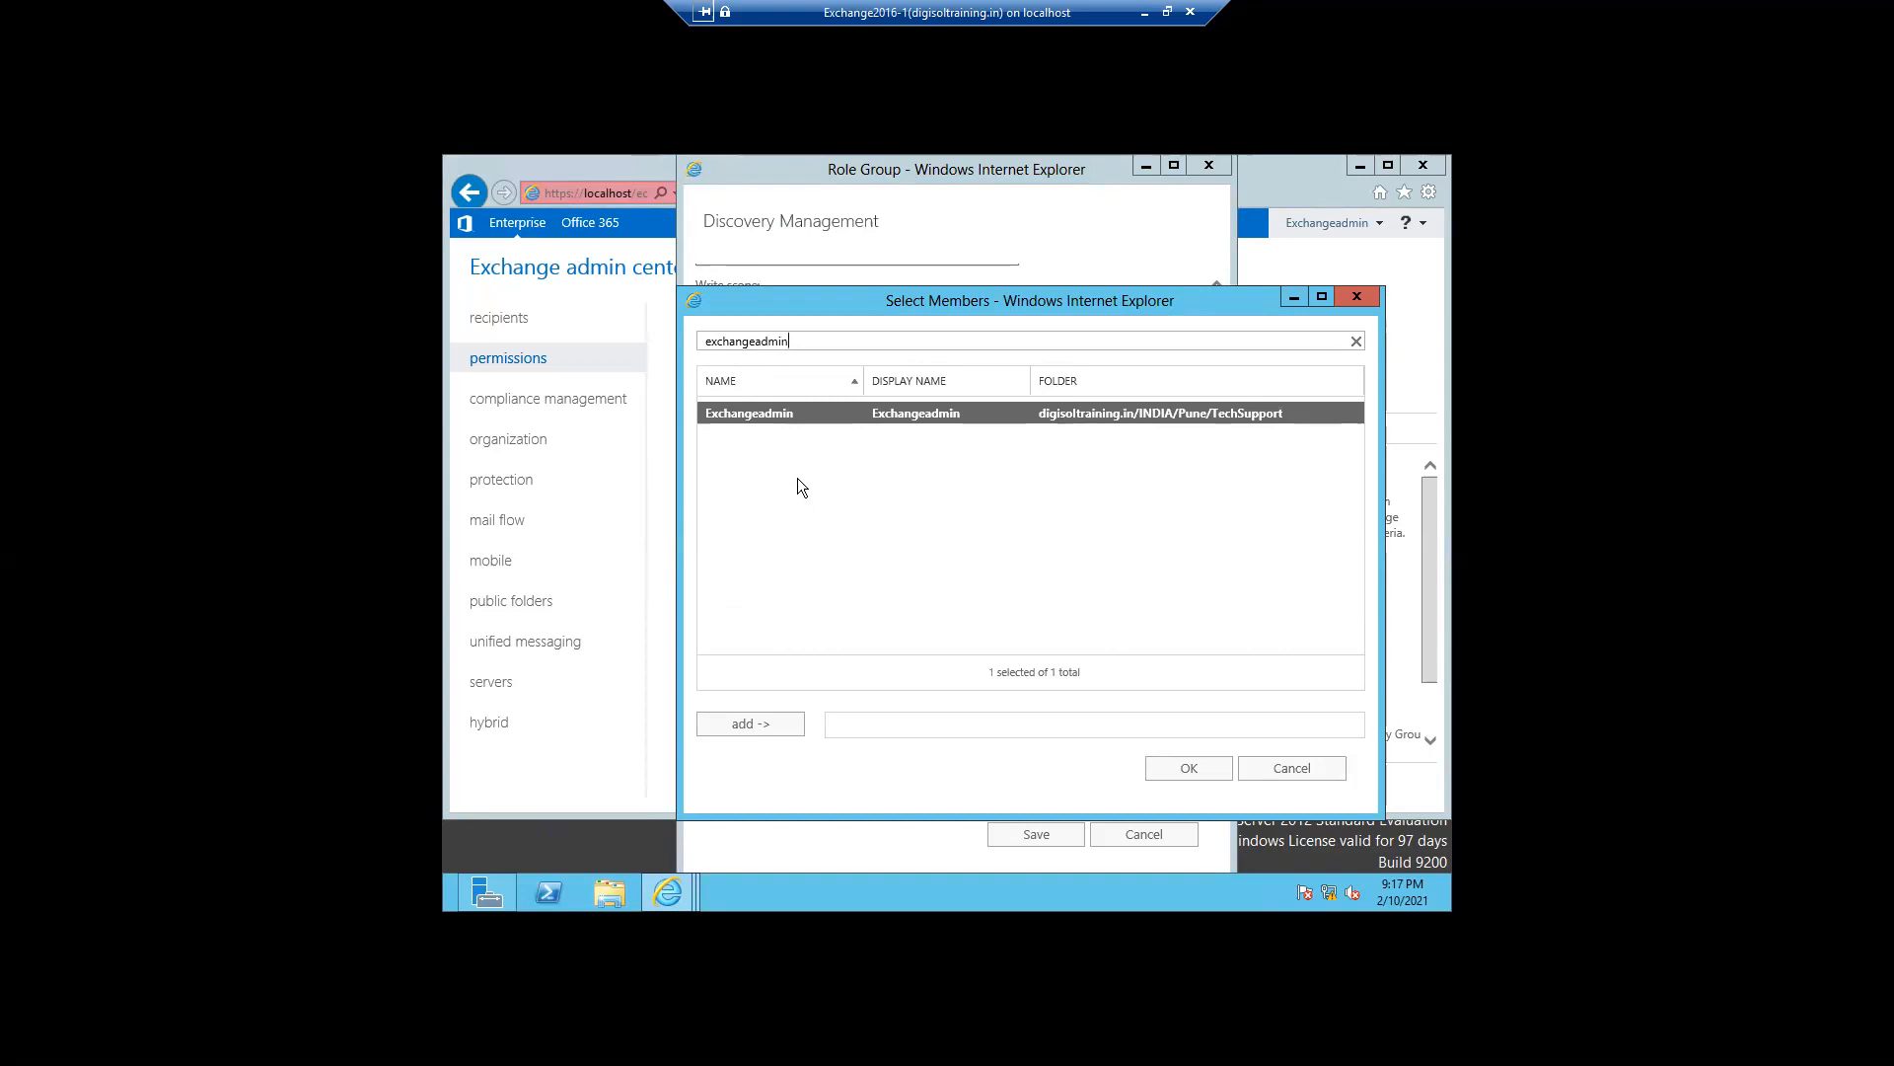
click(714, 726)
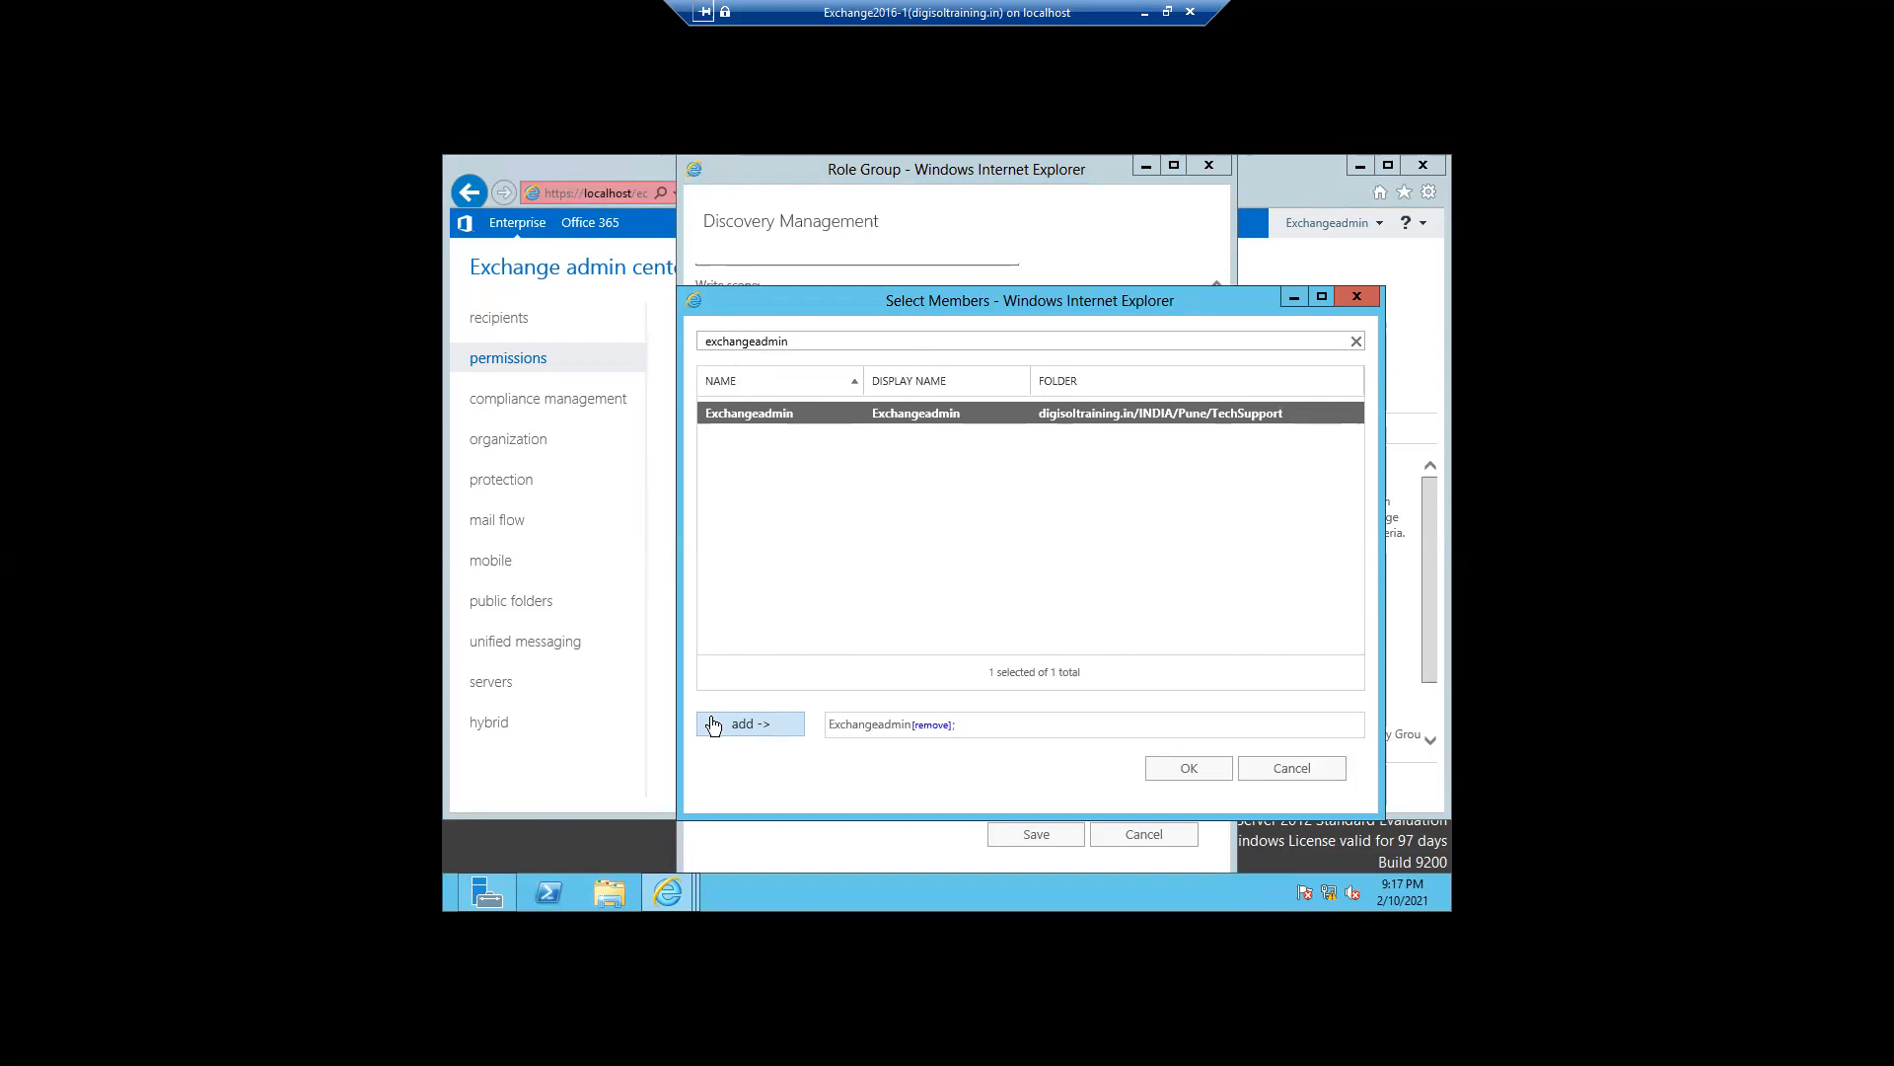
click(1169, 776)
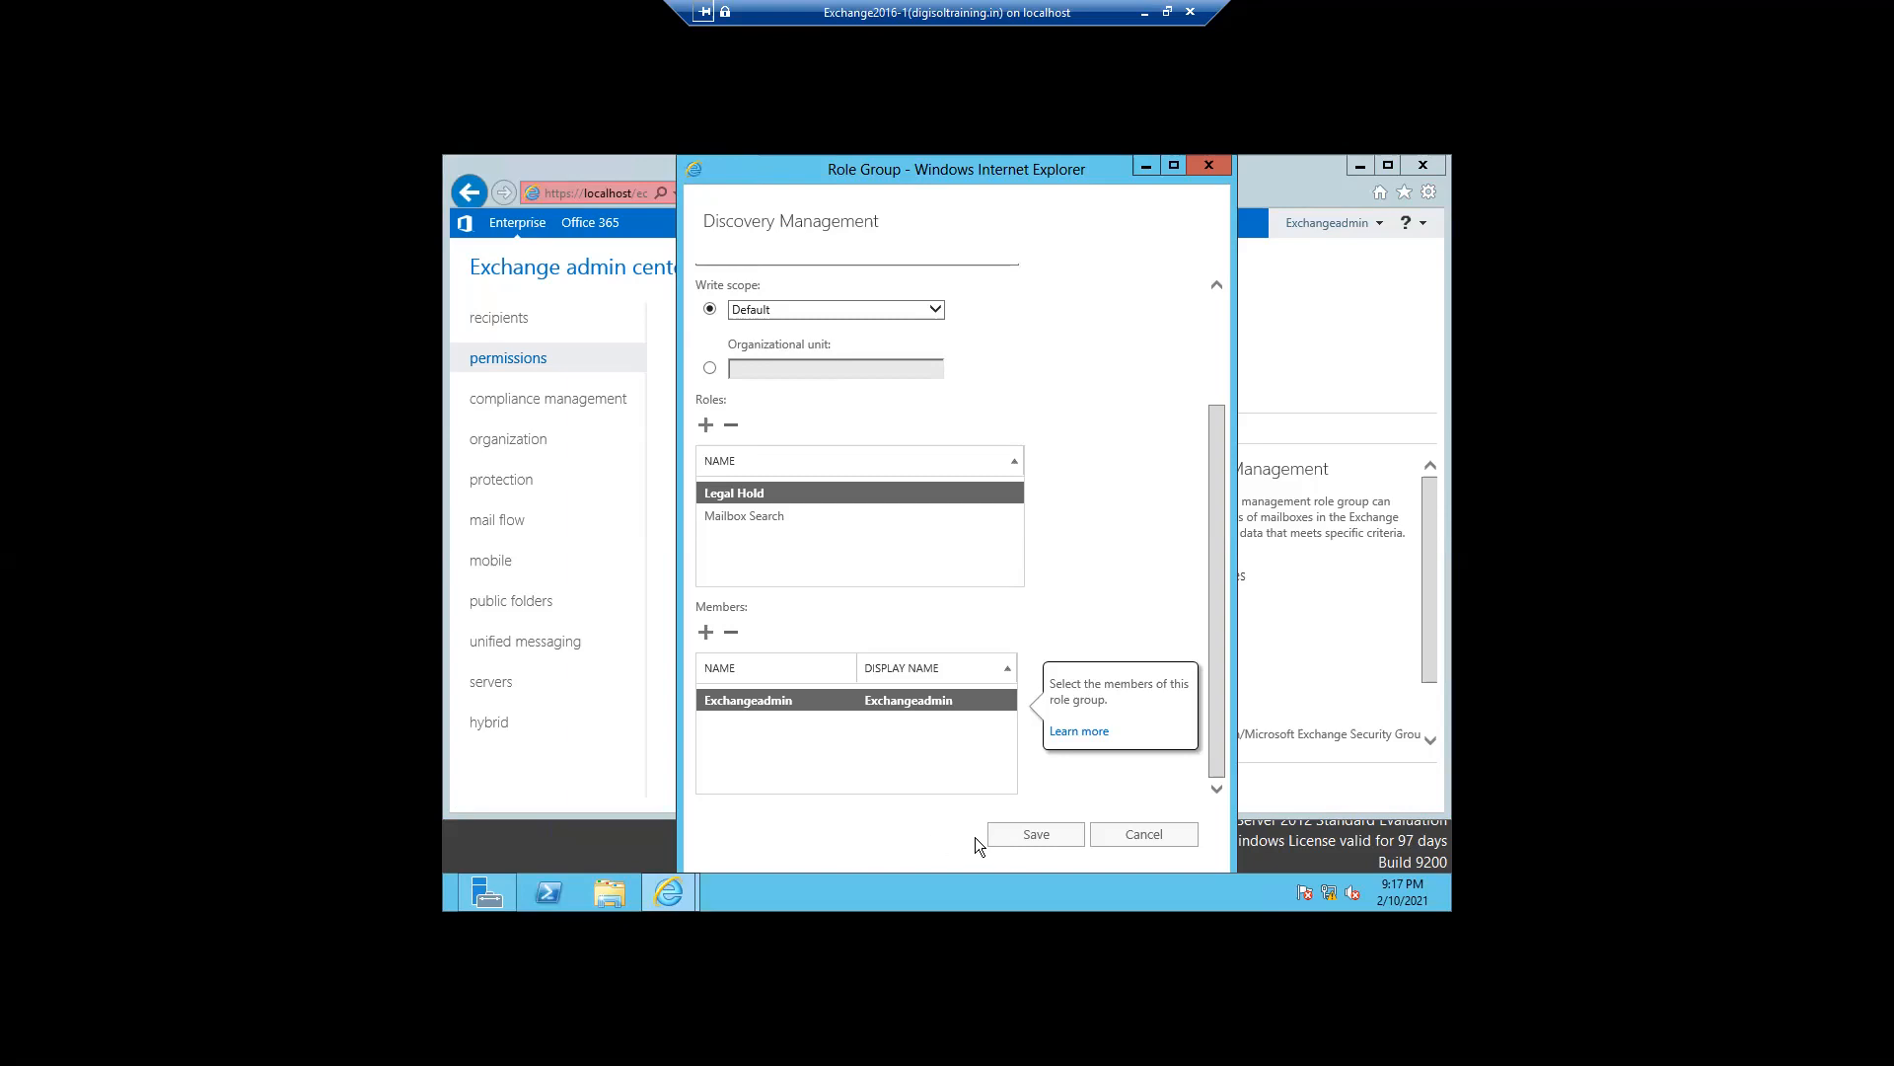
- Save the Discovery Management membership and start a new in-place eDiscovery & hold named after the user, with description Test
click(1019, 851)
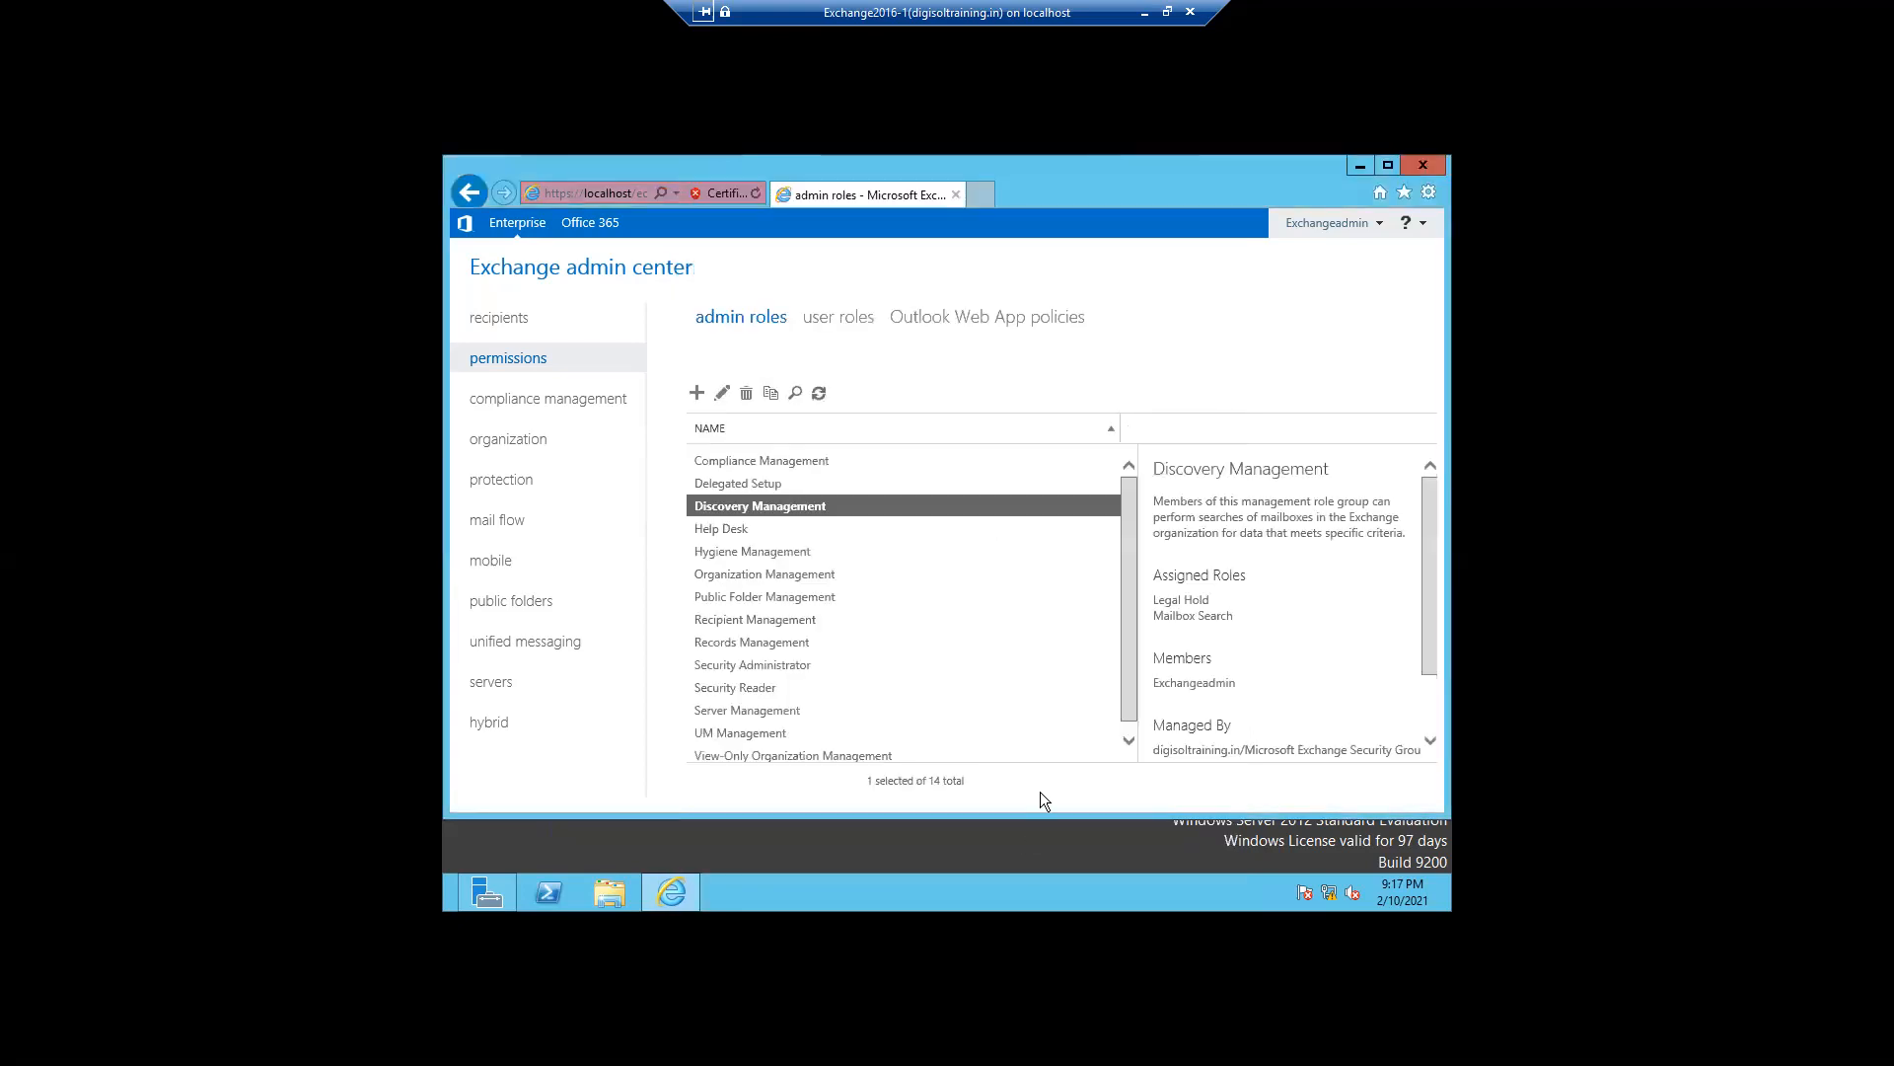
click(511, 406)
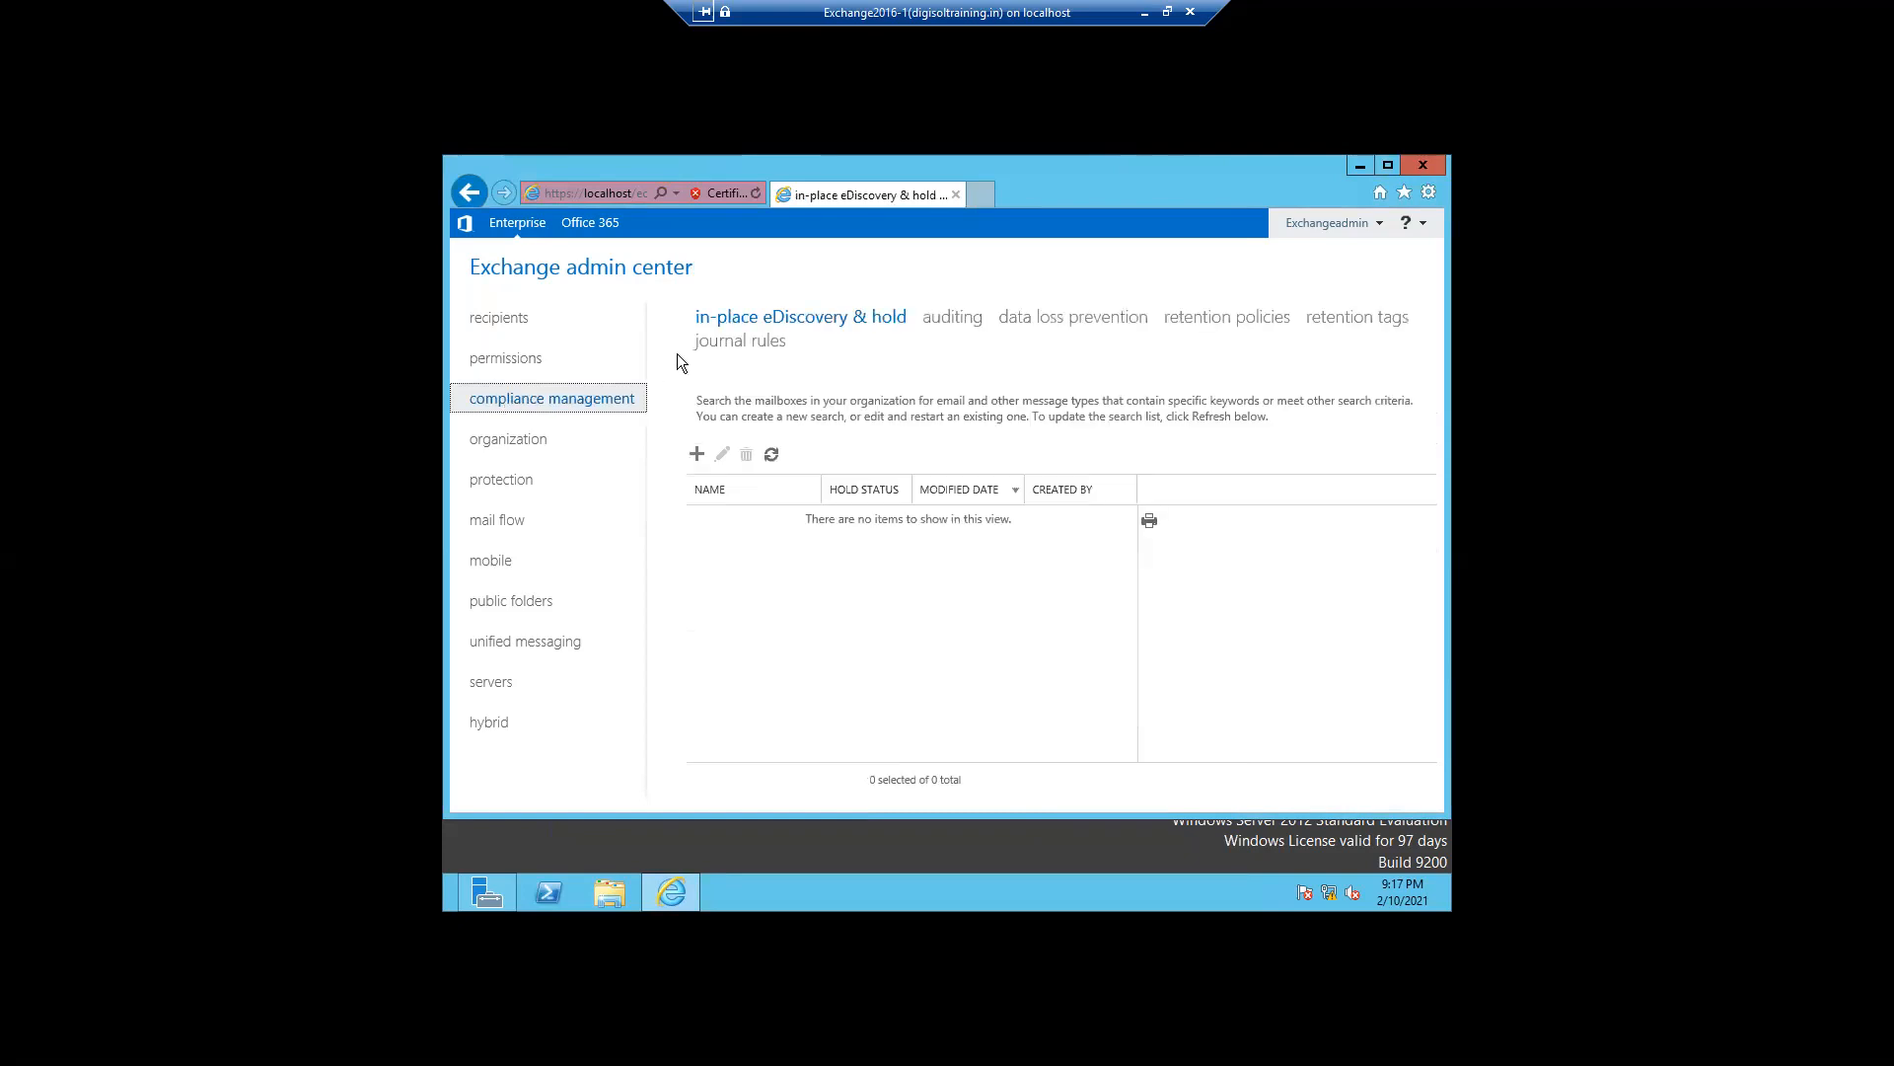
click(695, 454)
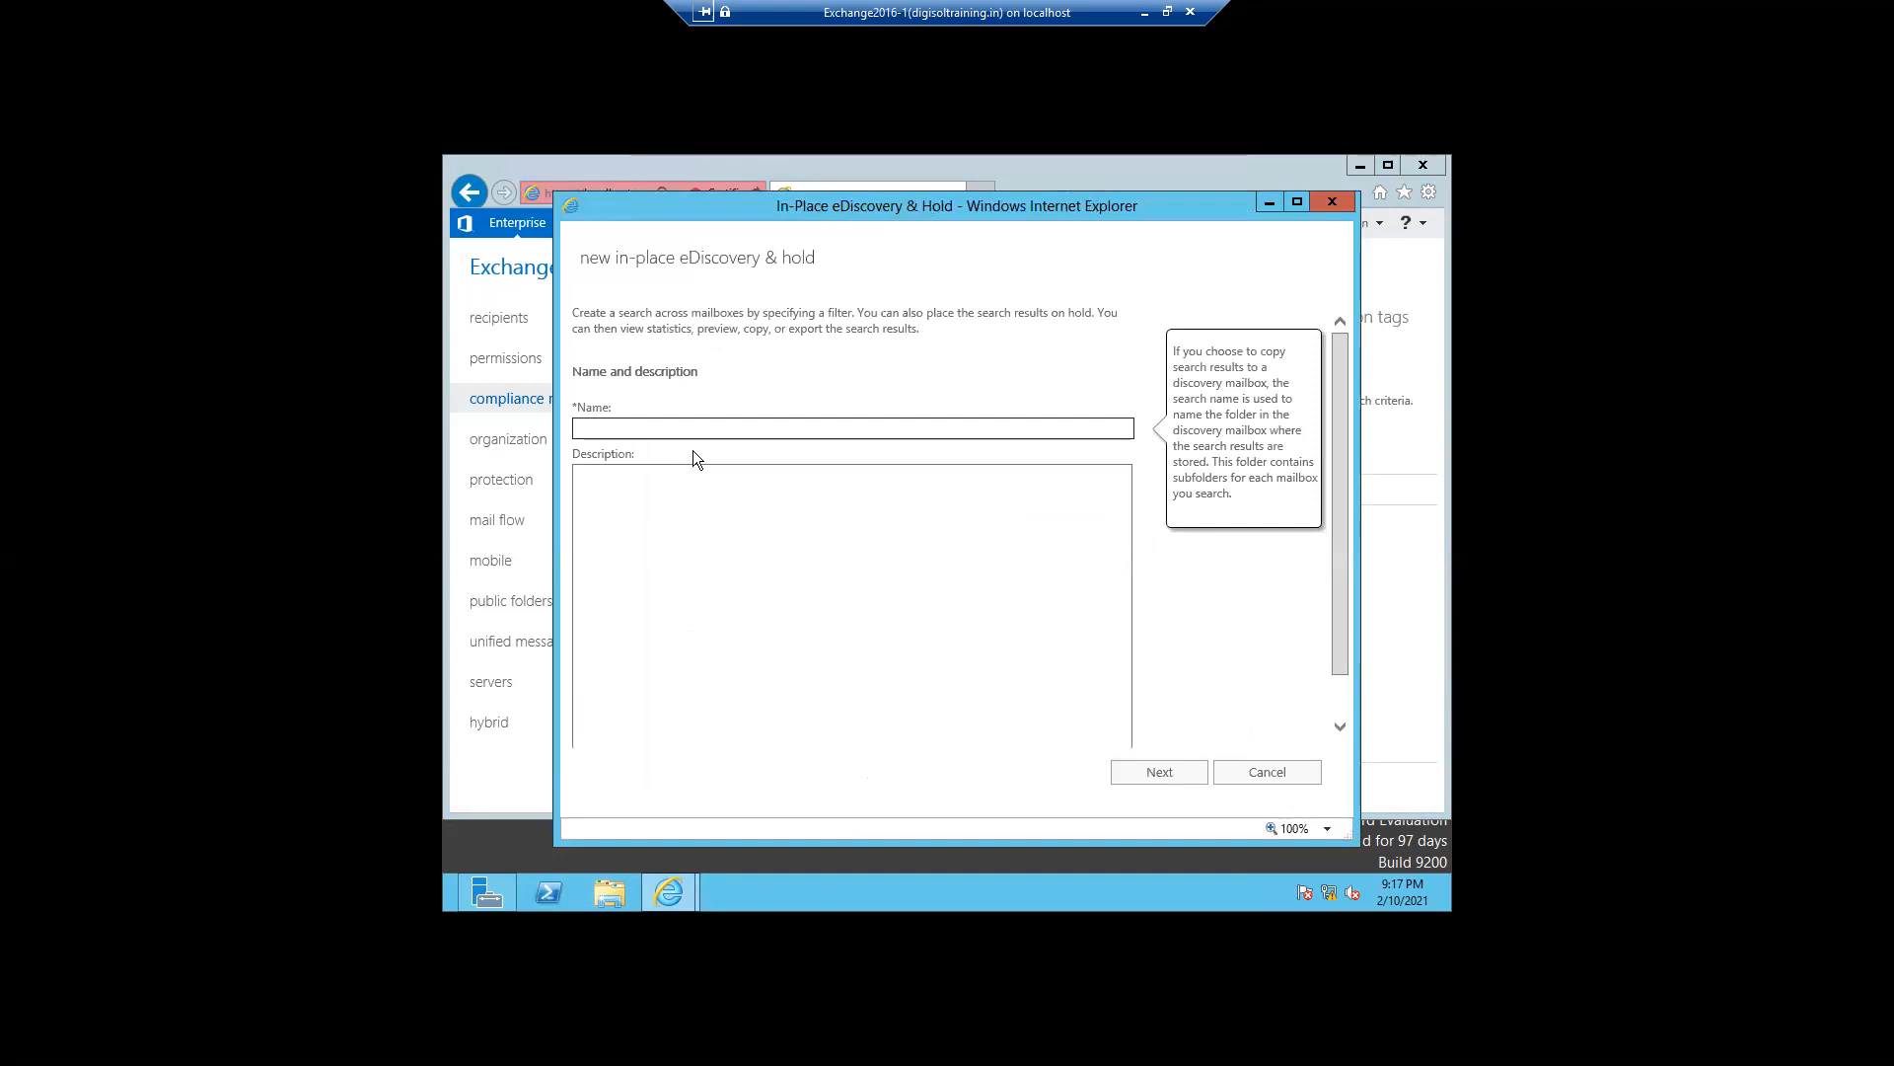
text(ha)
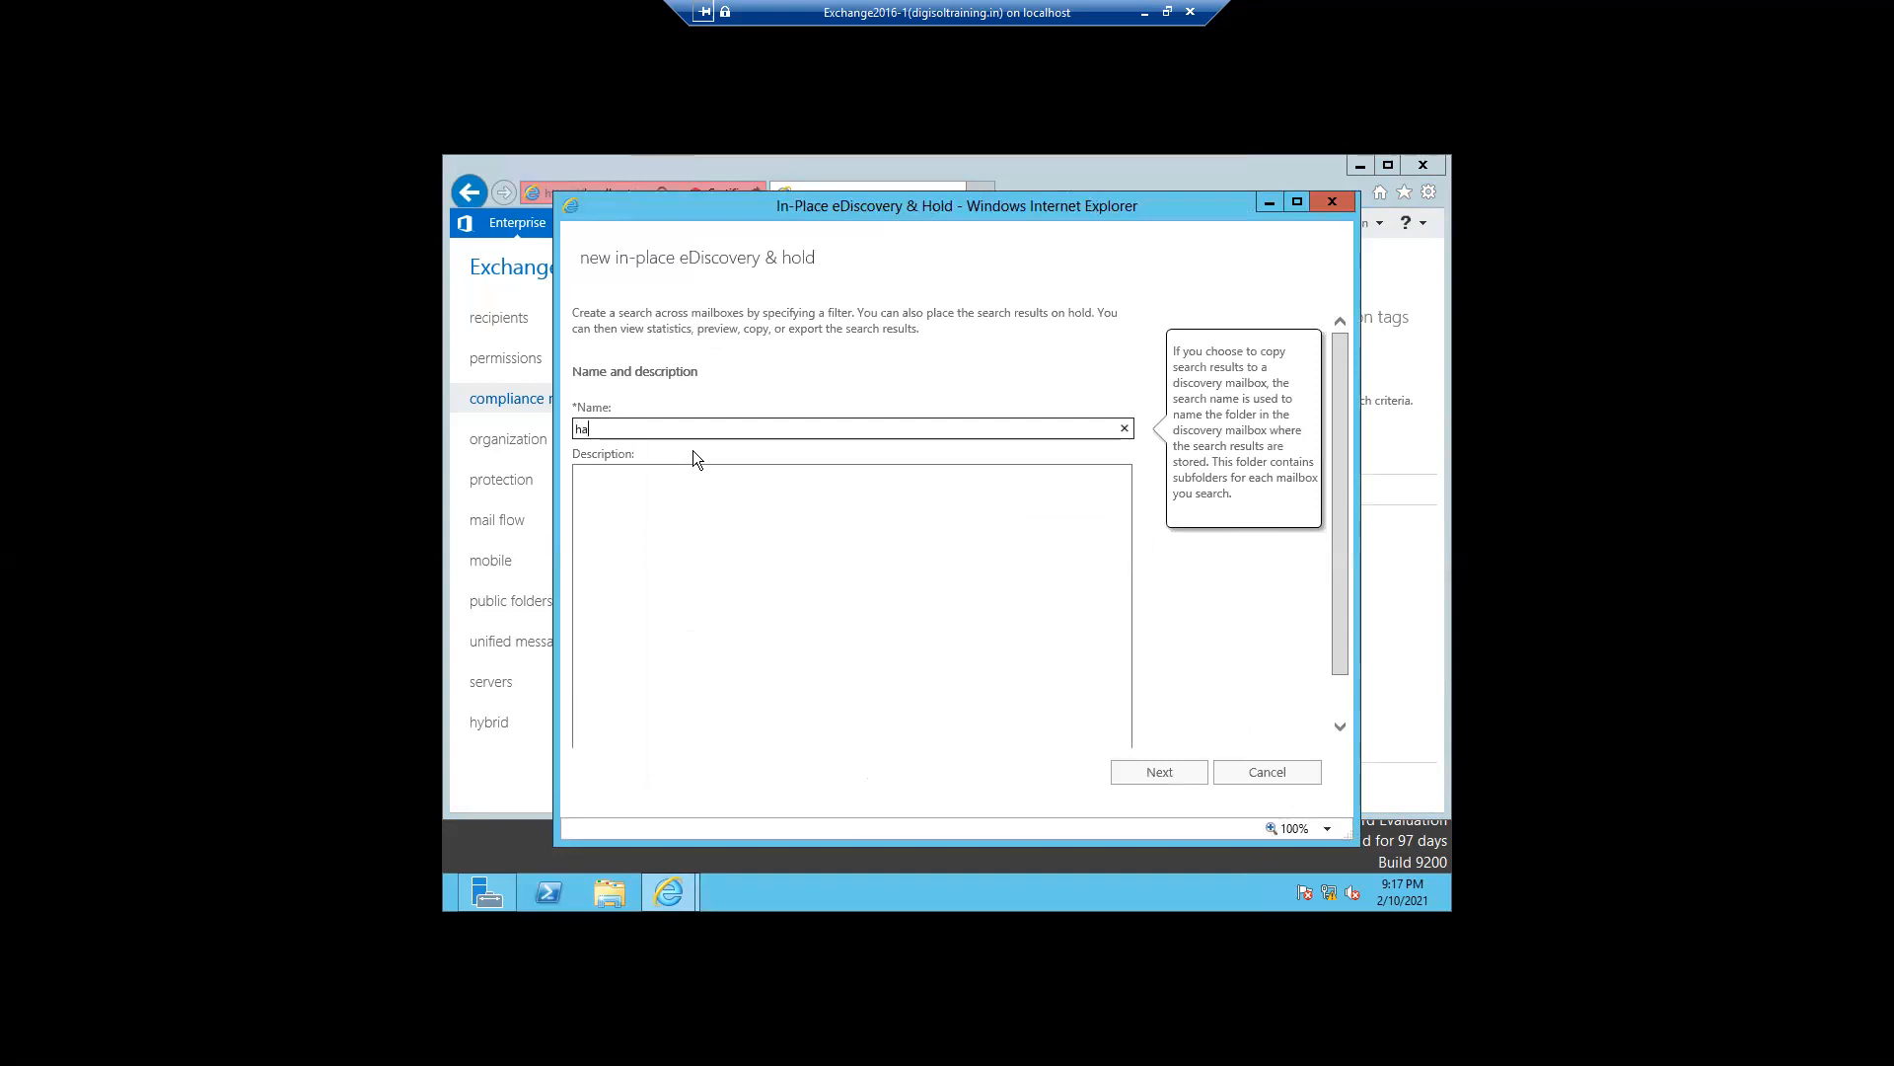
text(rshal)
click(646, 507)
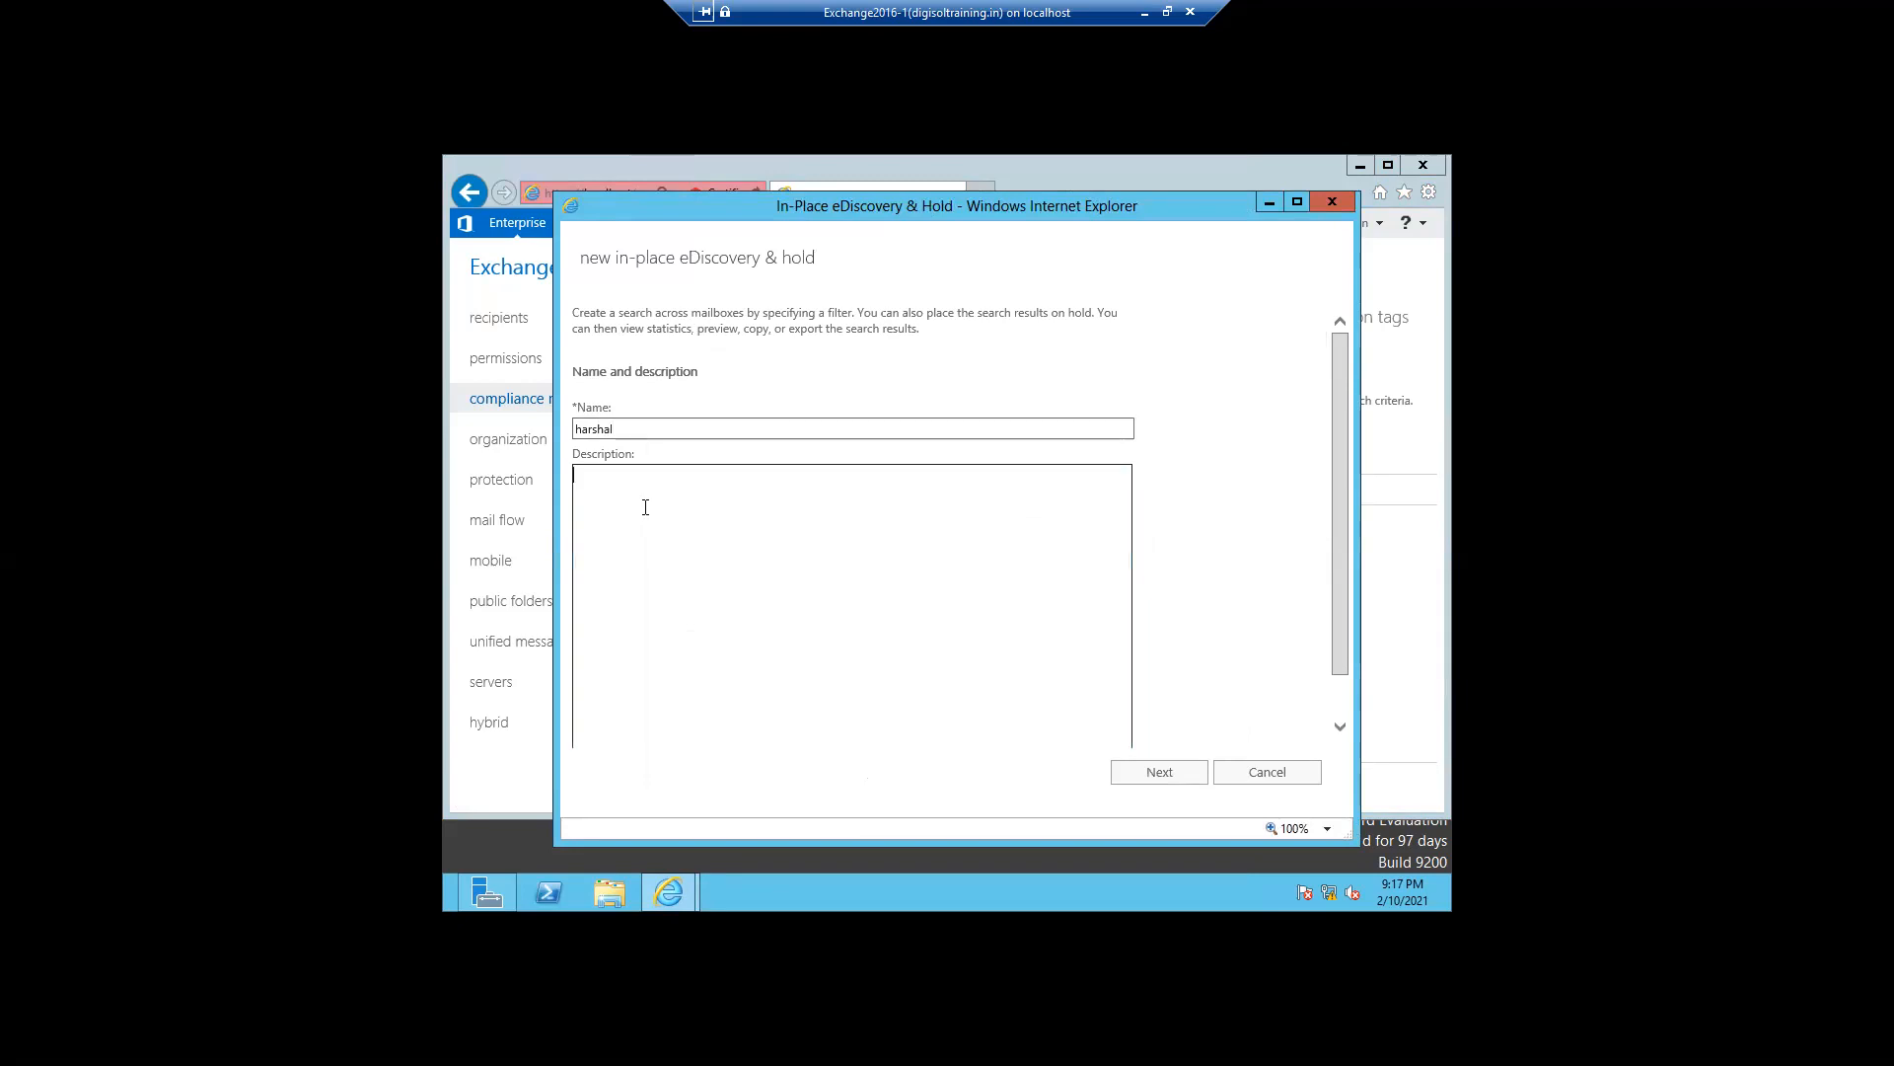
text(Test)
click(1123, 777)
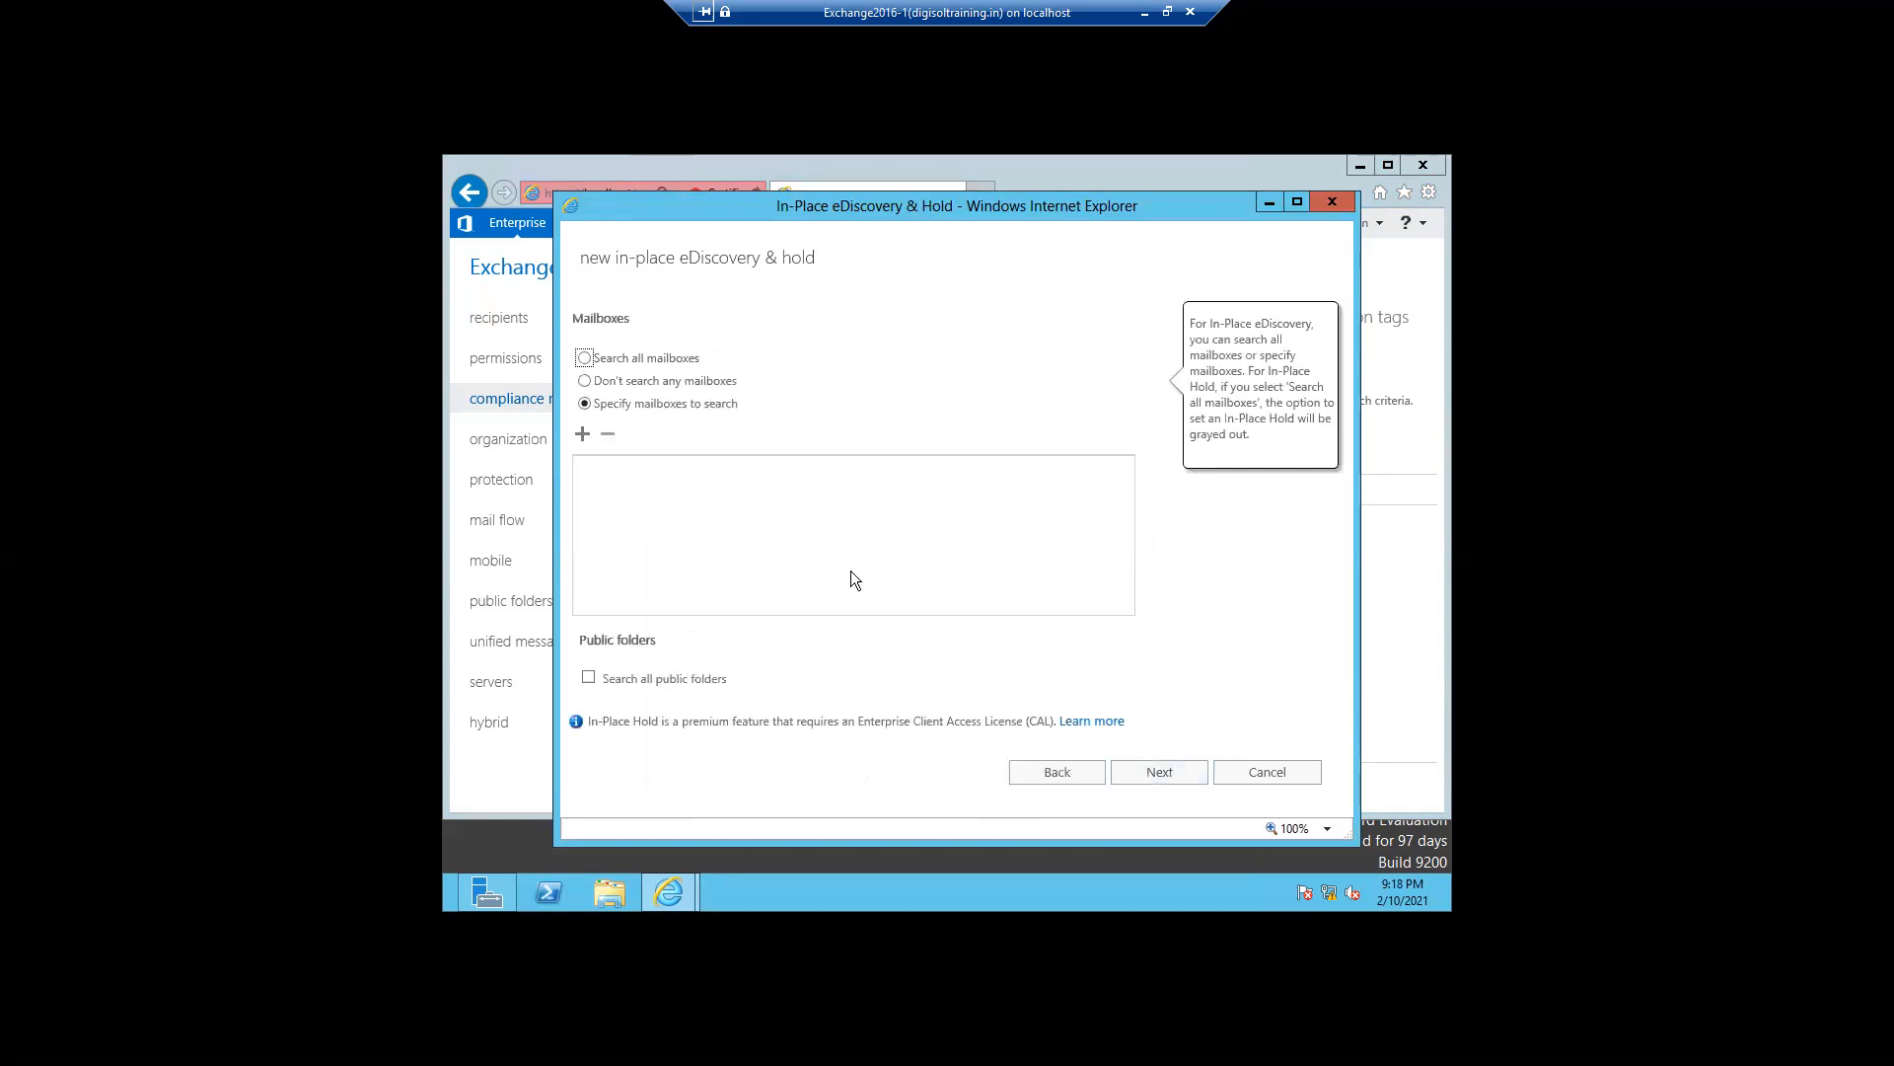
- Add the user's personal mailbox to the mailboxes the search will cover
click(583, 434)
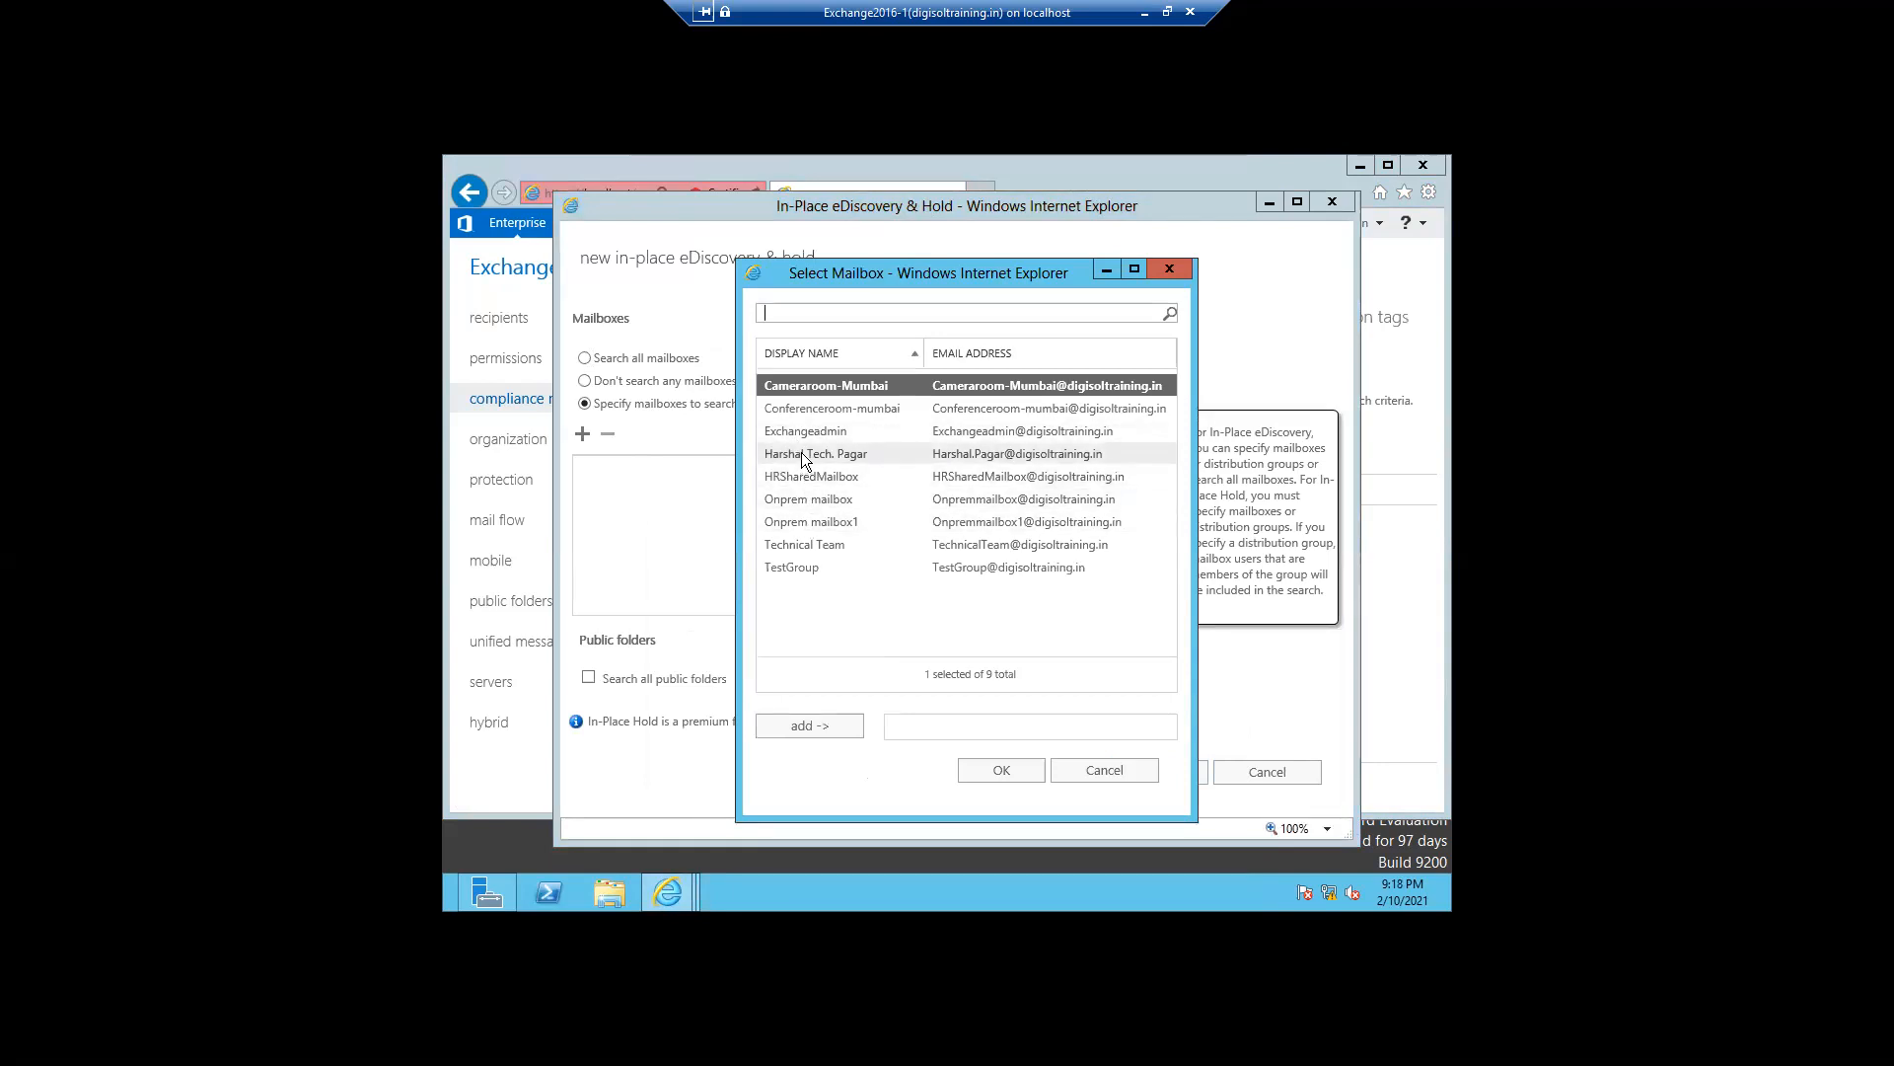
click(802, 452)
click(774, 738)
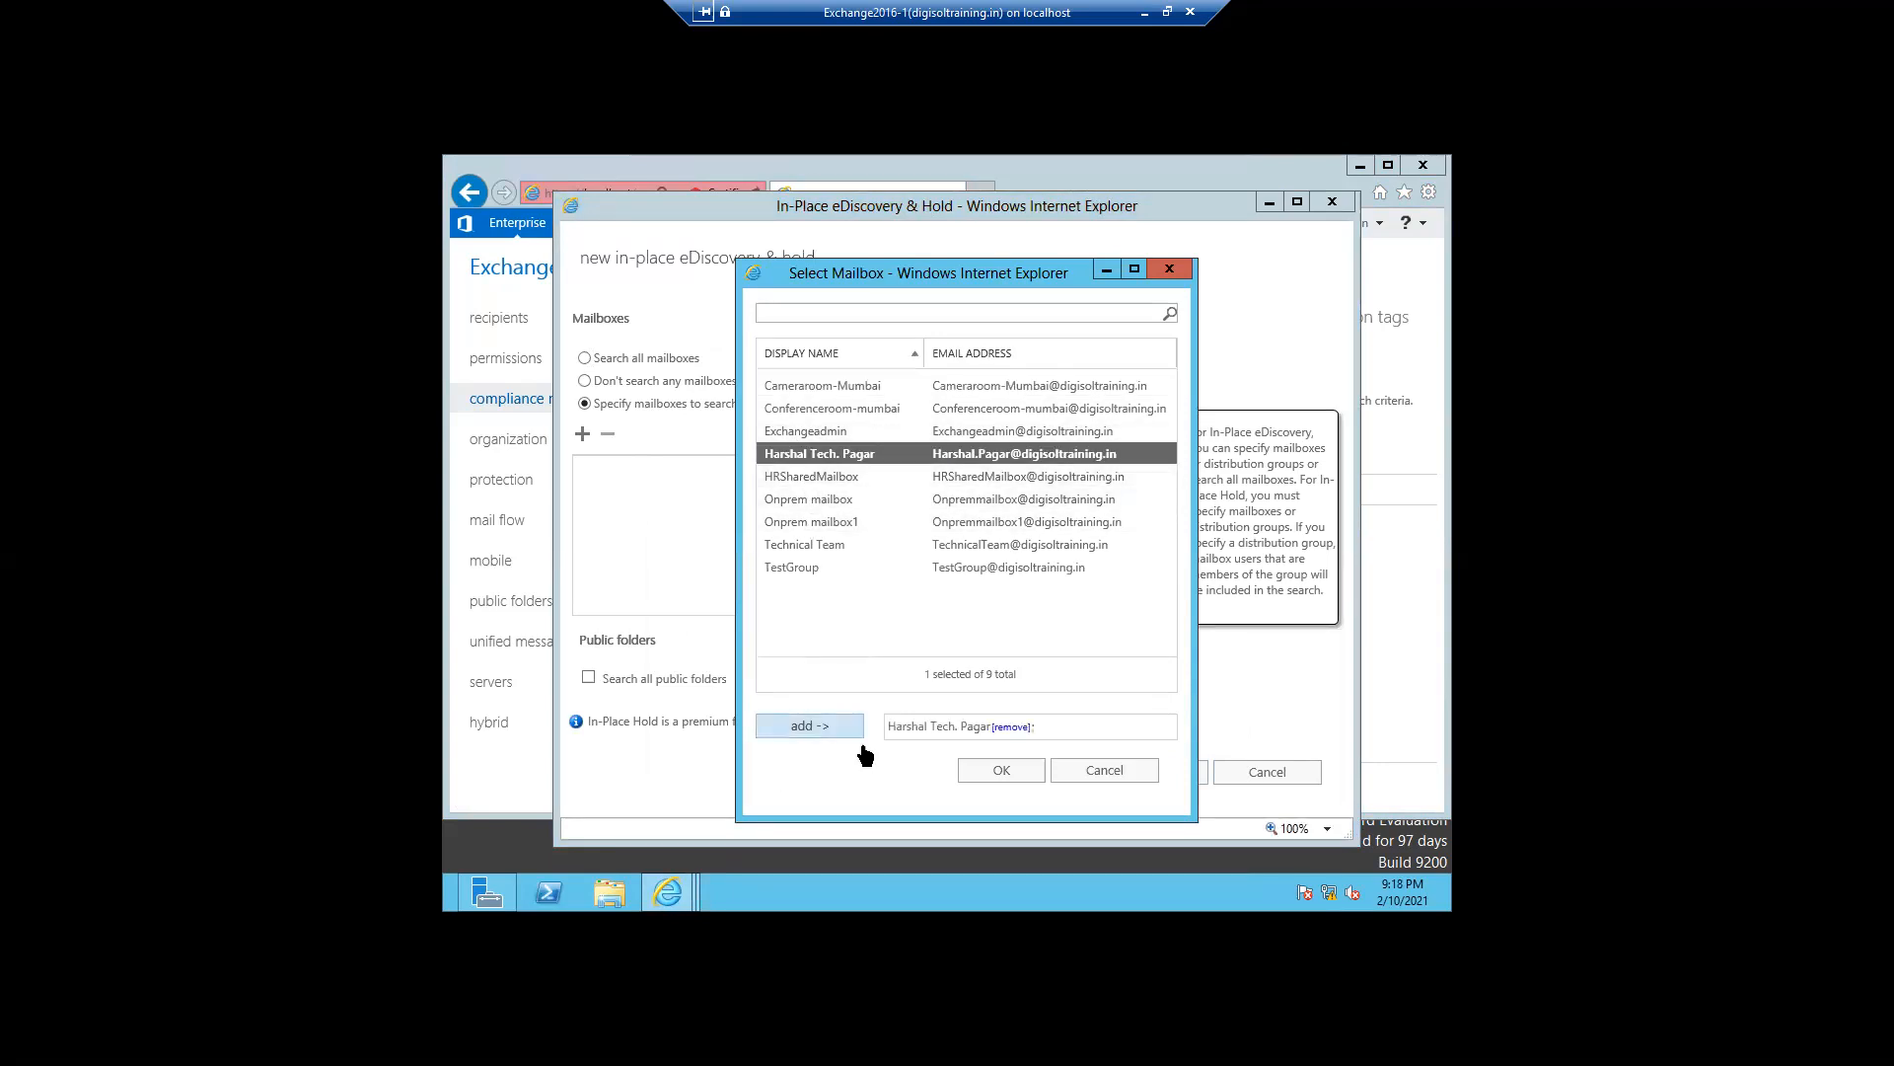
click(968, 772)
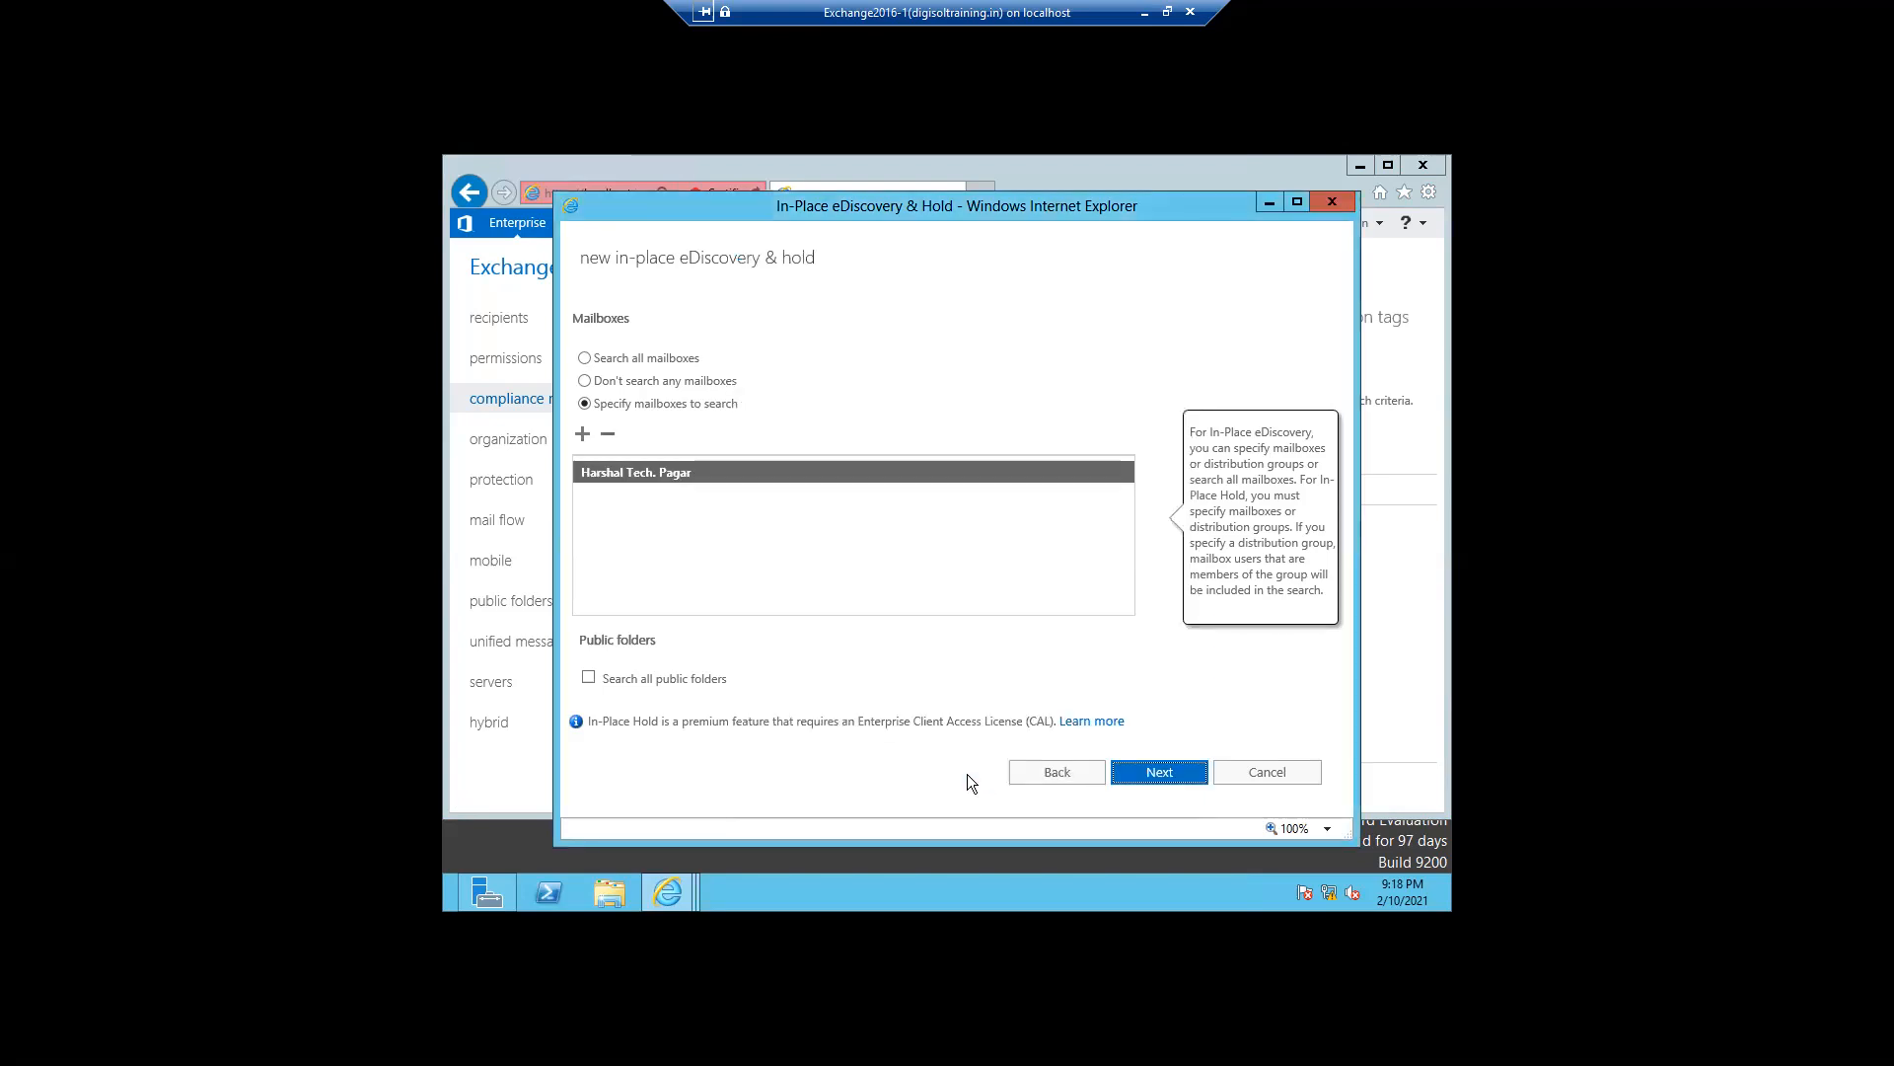
click(1128, 773)
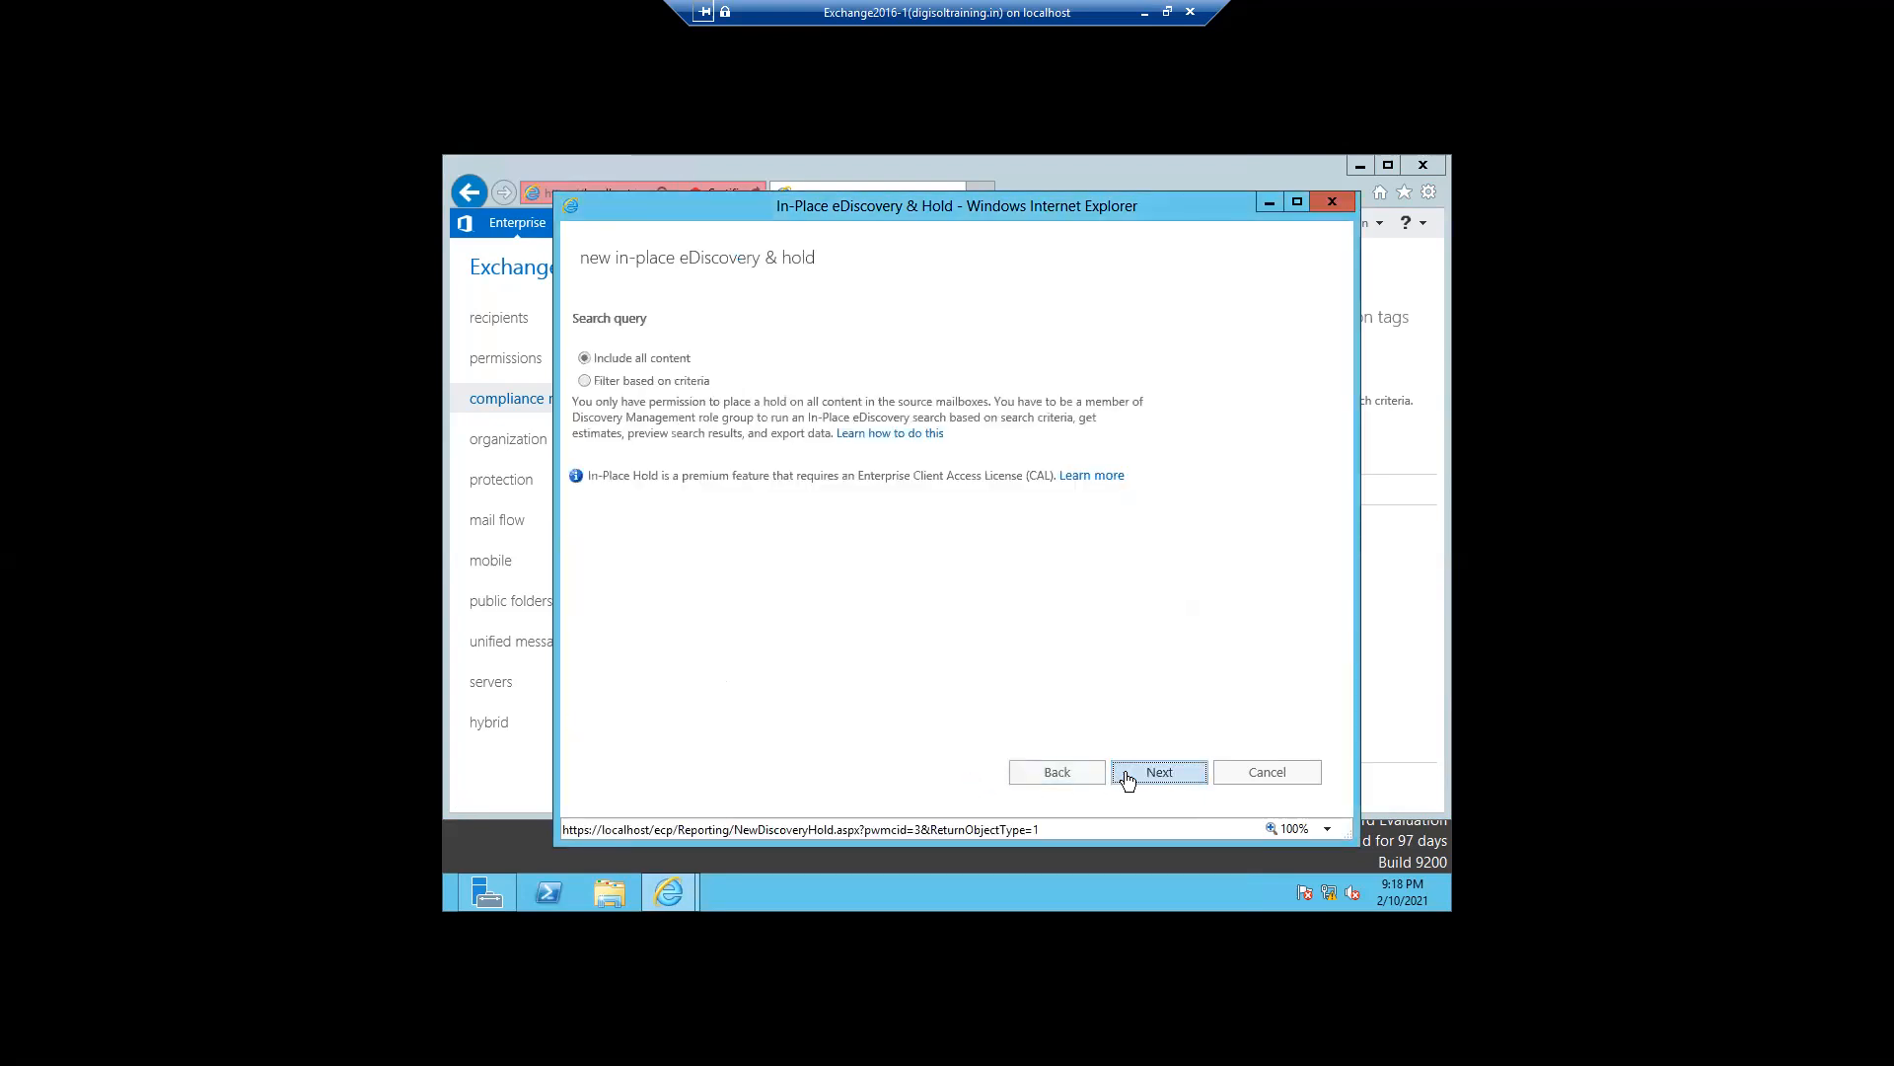
- Finish the wizard with all content included and the search results held indefinitely
click(585, 382)
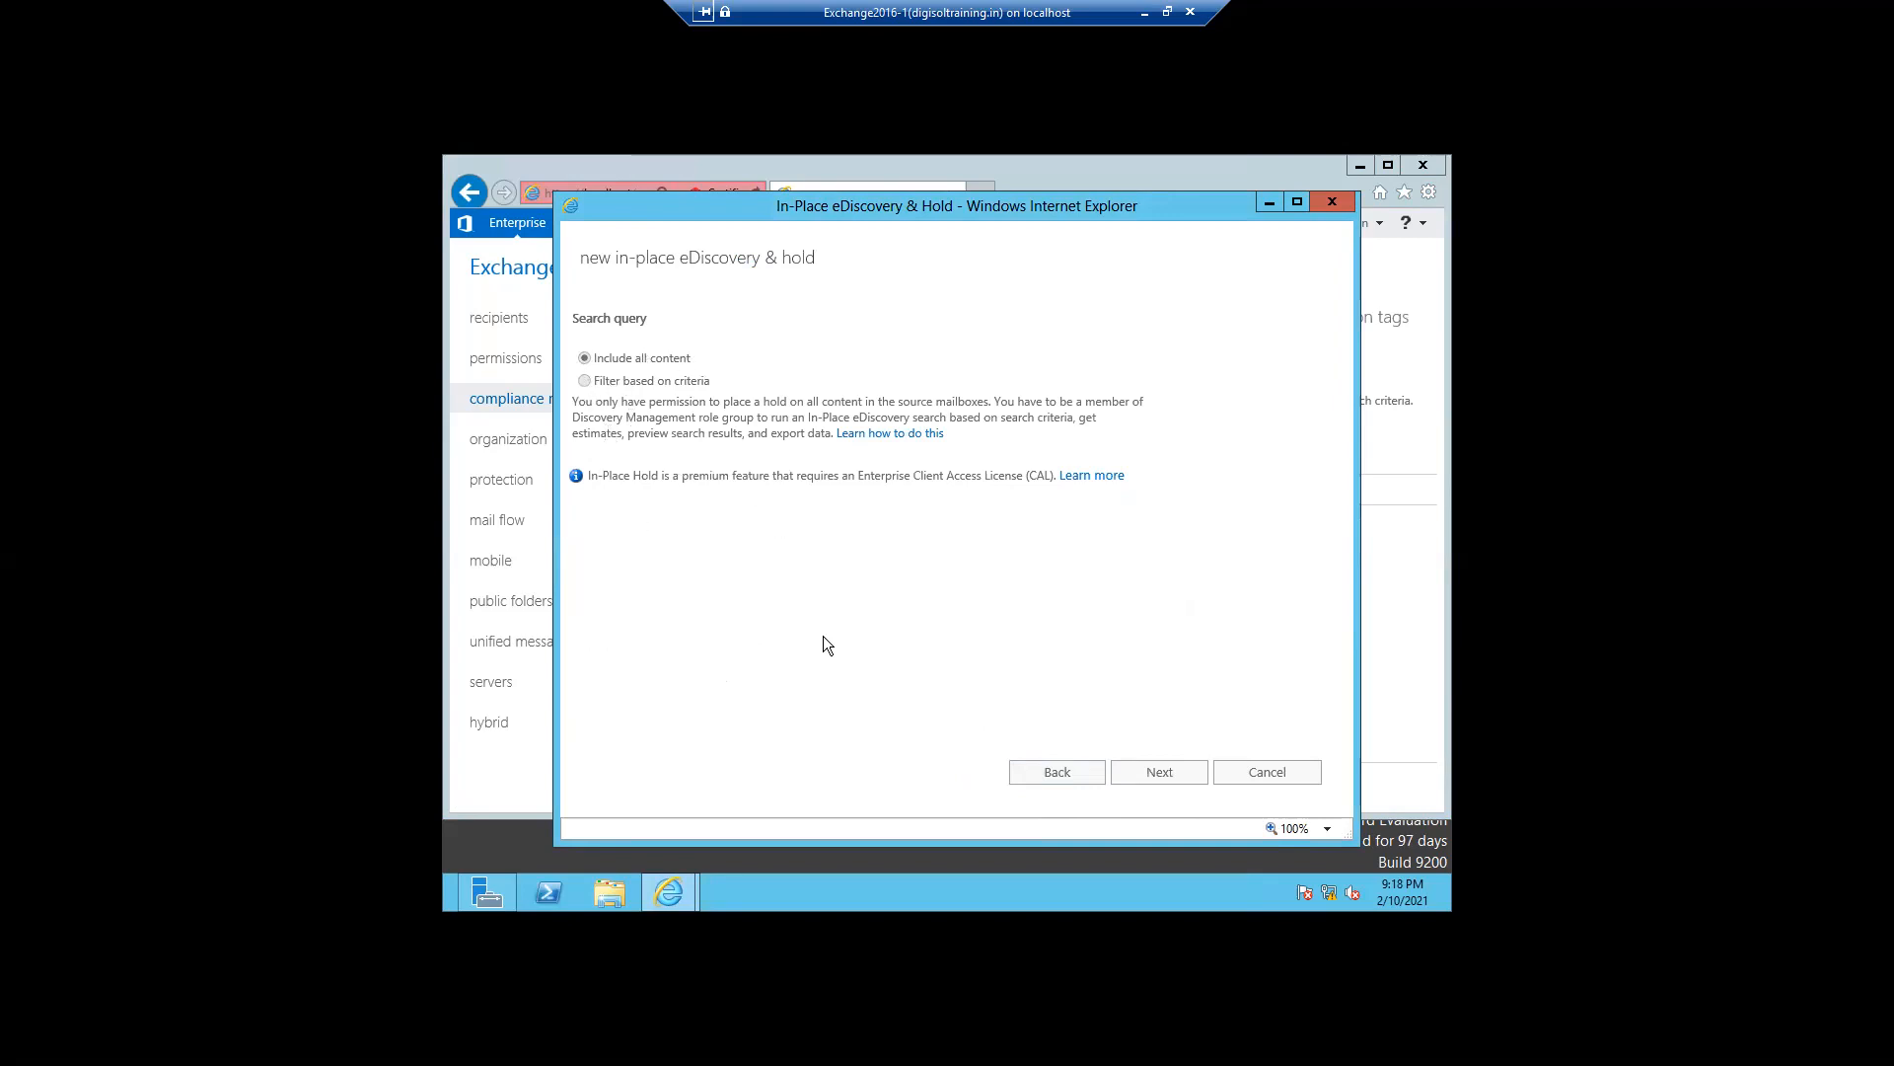
click(1155, 782)
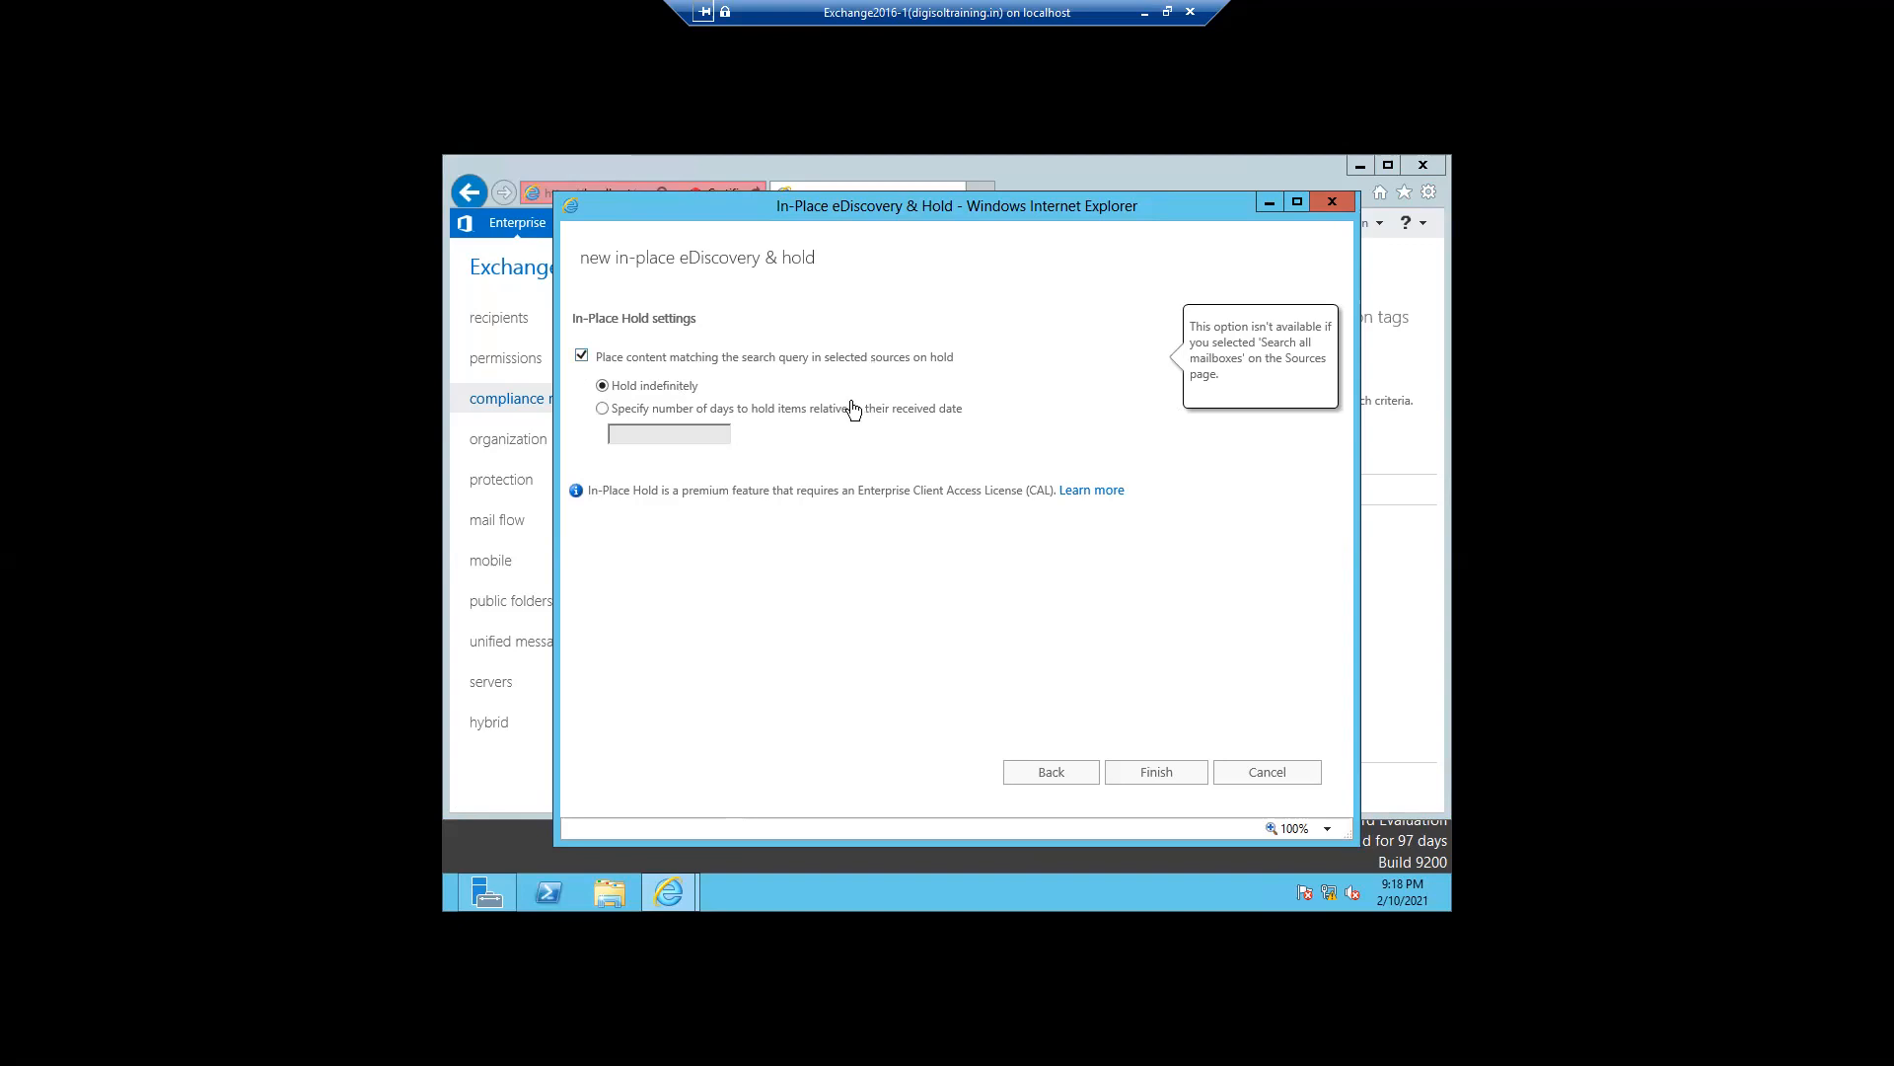
click(1153, 774)
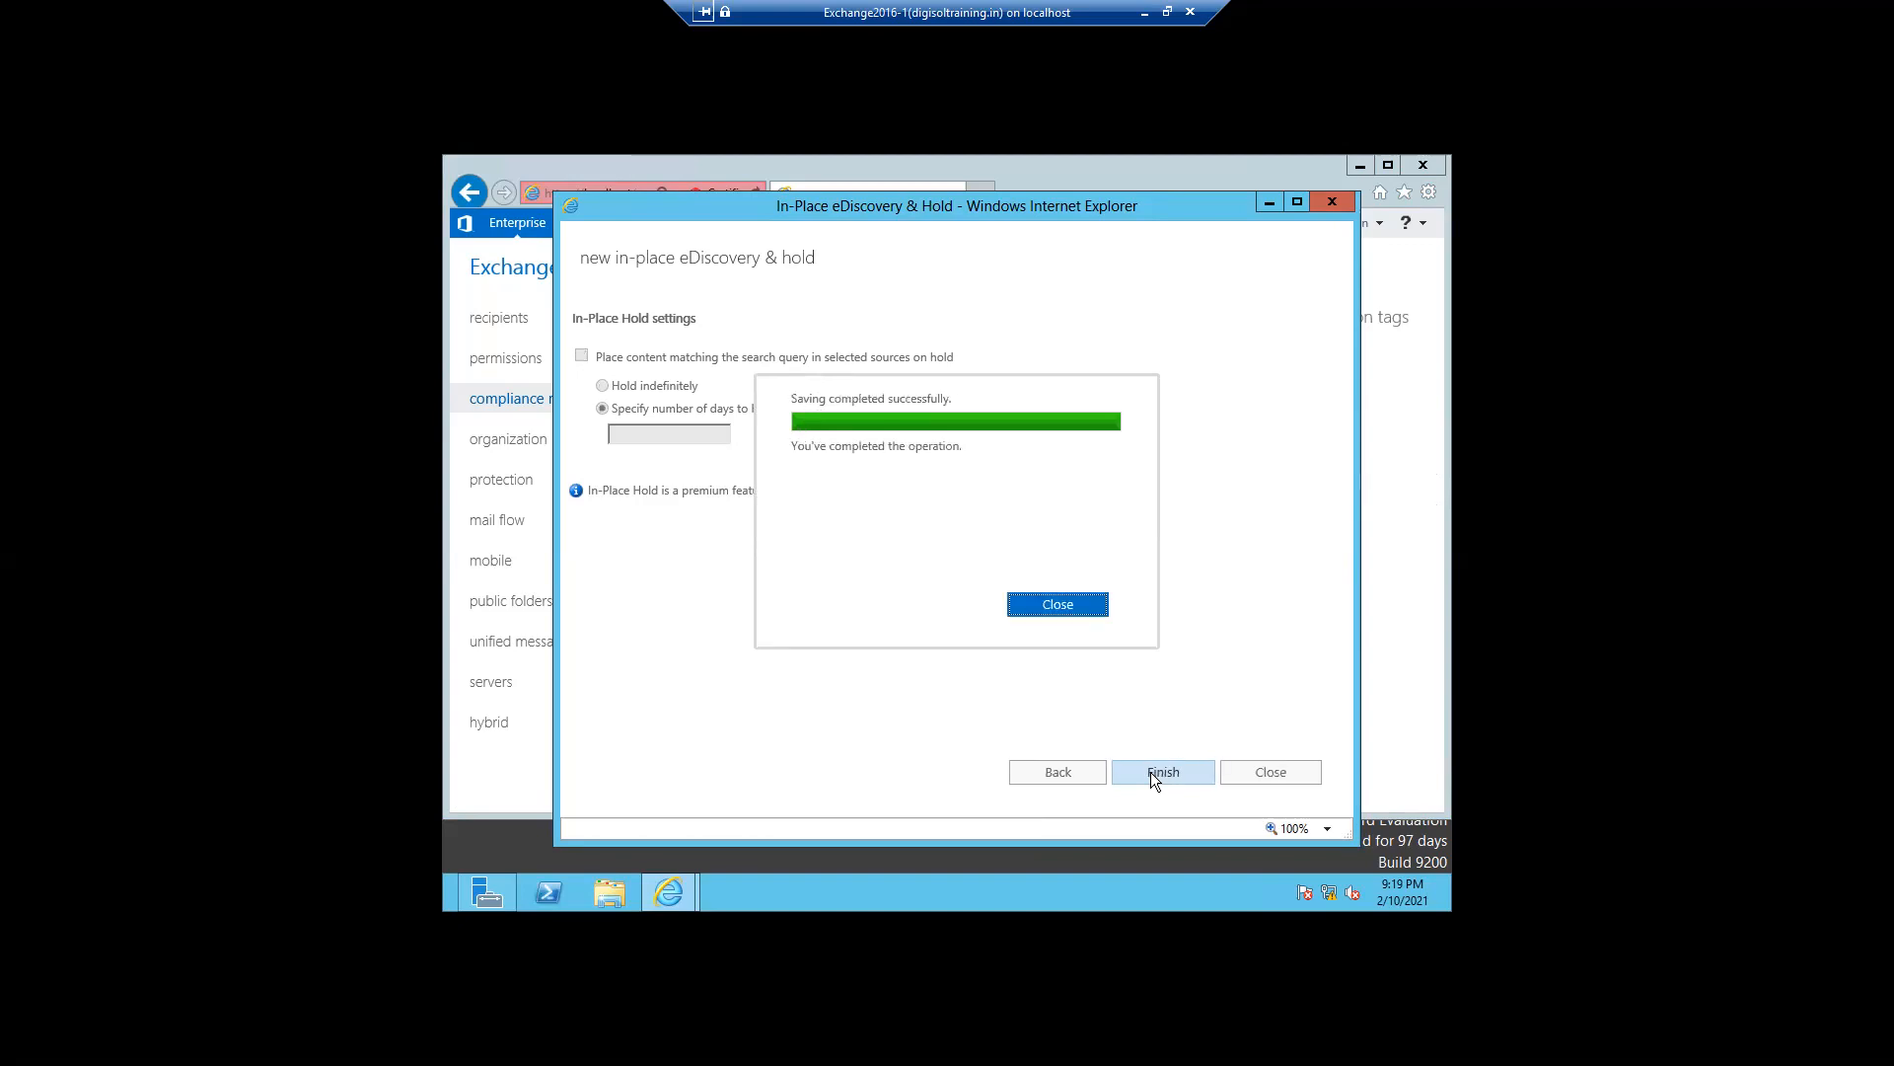
click(1039, 605)
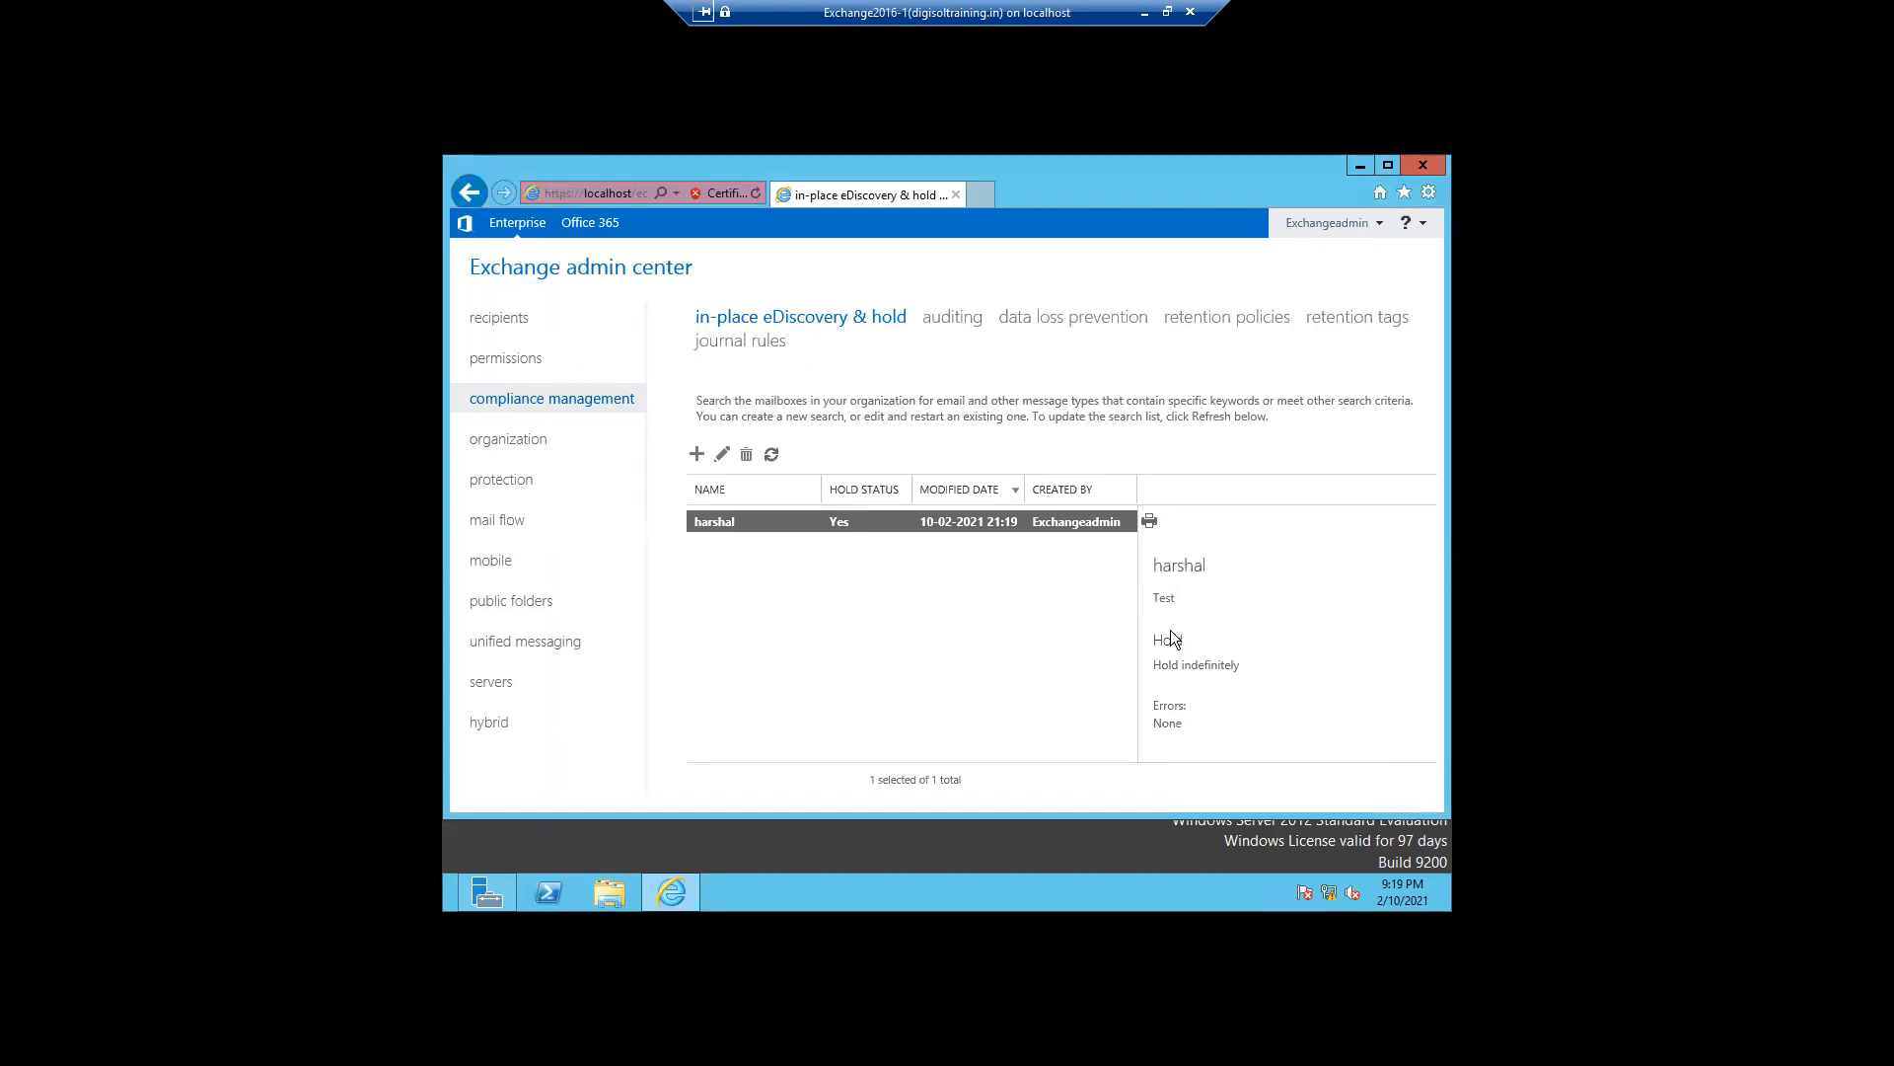
- Edit the search's query to filter based on criteria, enabling a start date of 2021 February 10 and end date of 2021 February 11
click(772, 456)
double_click(714, 521)
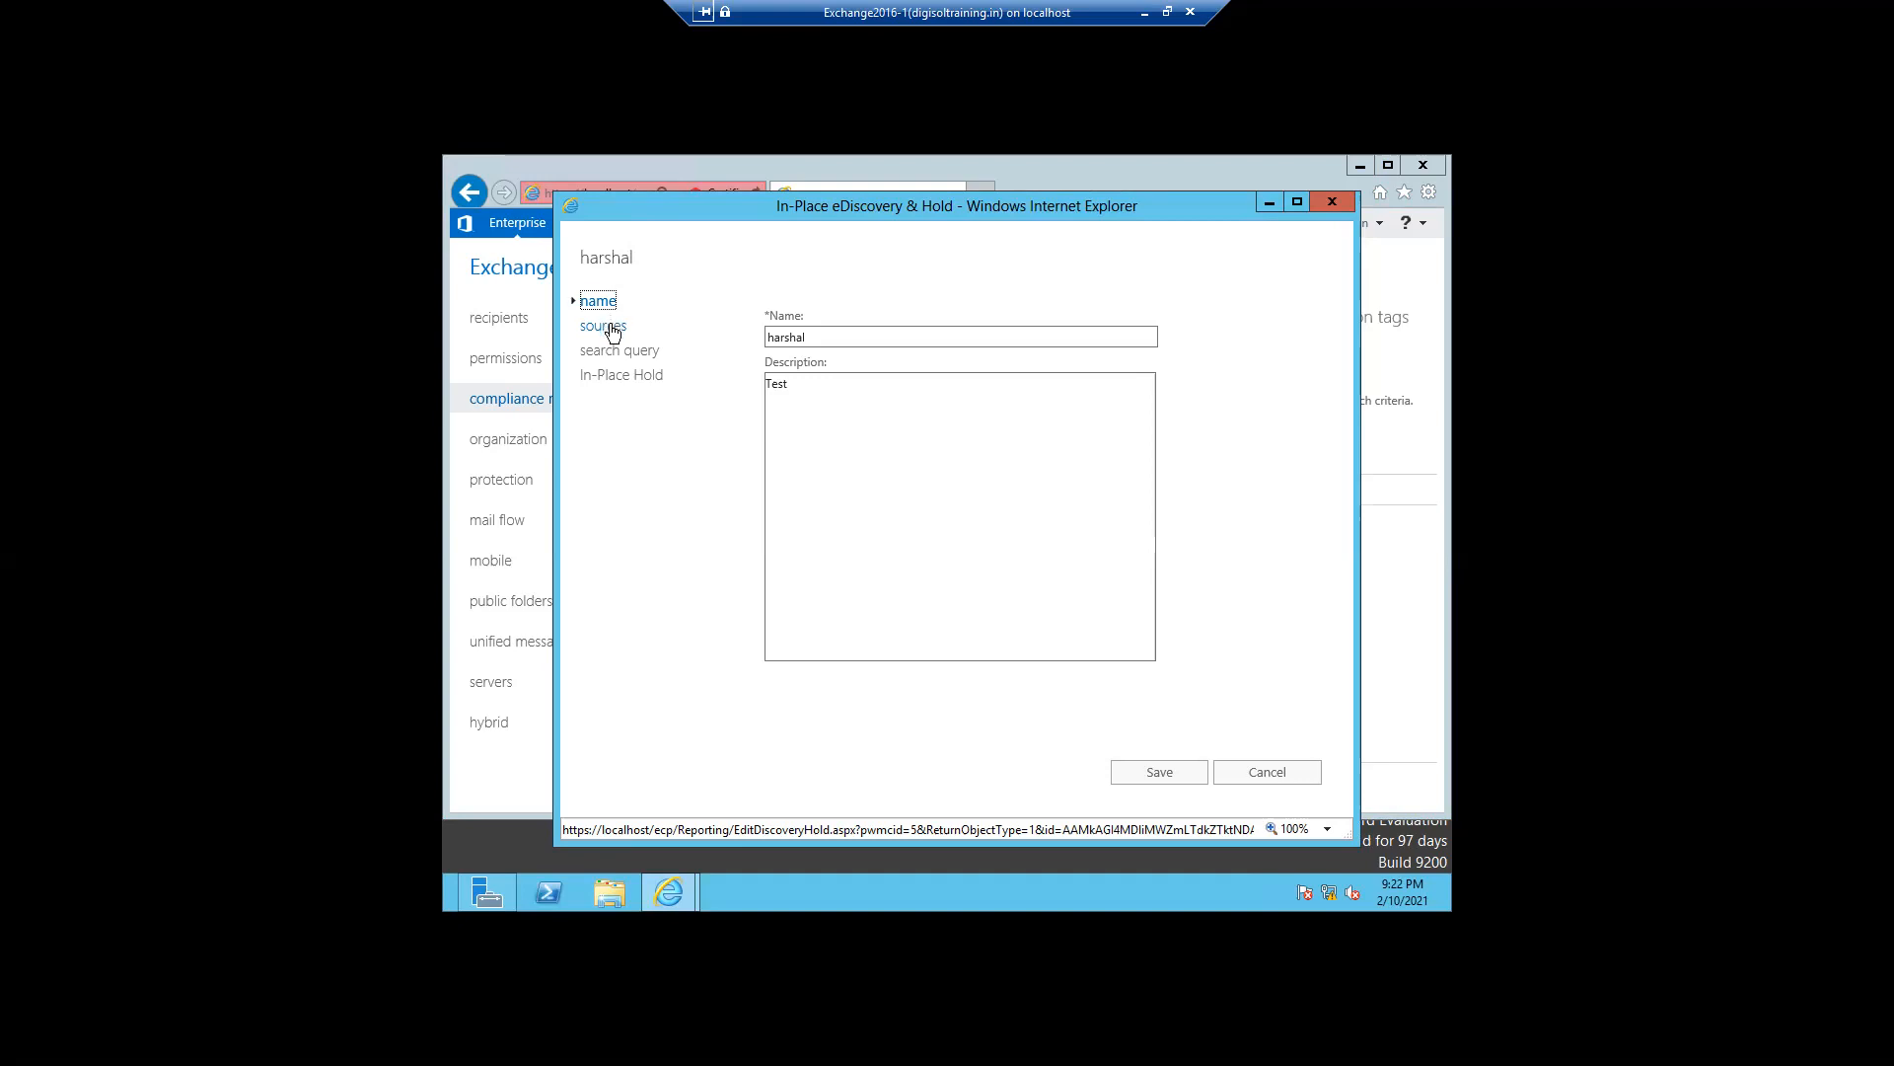
click(612, 332)
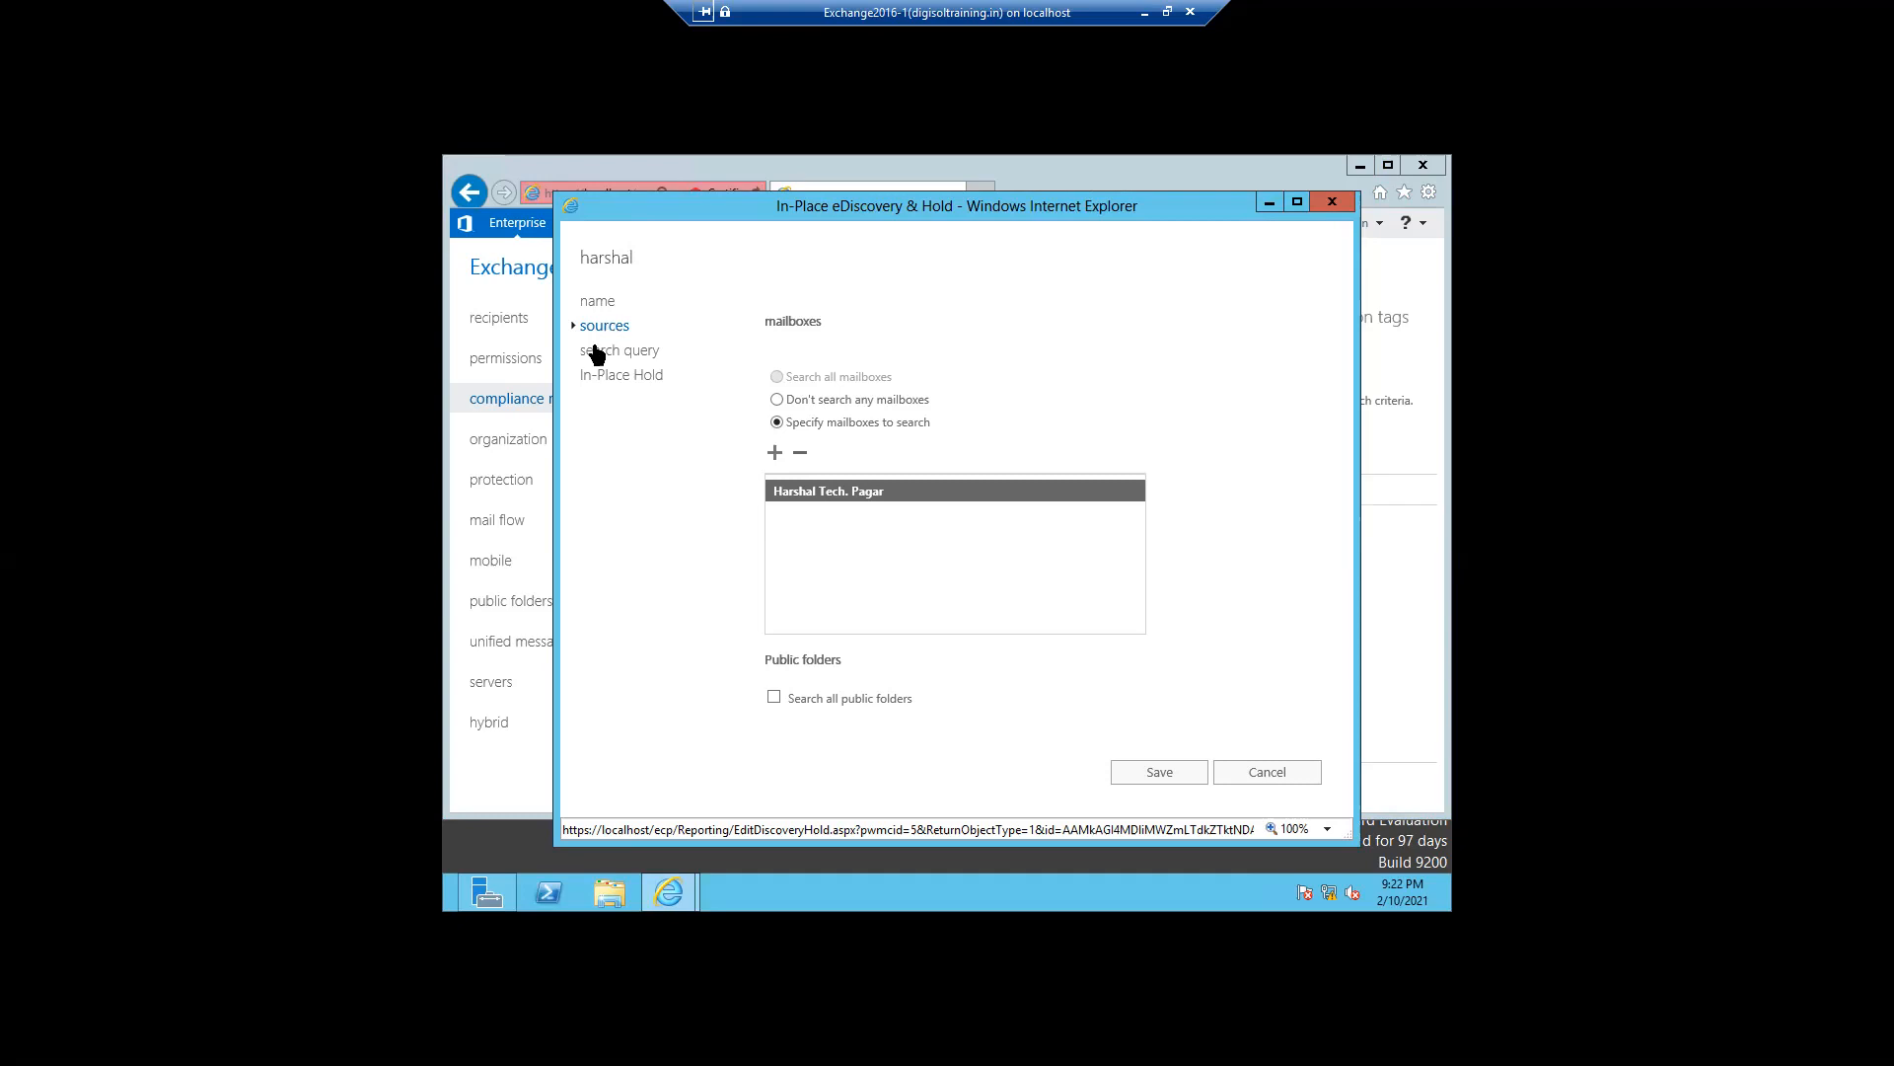
click(597, 352)
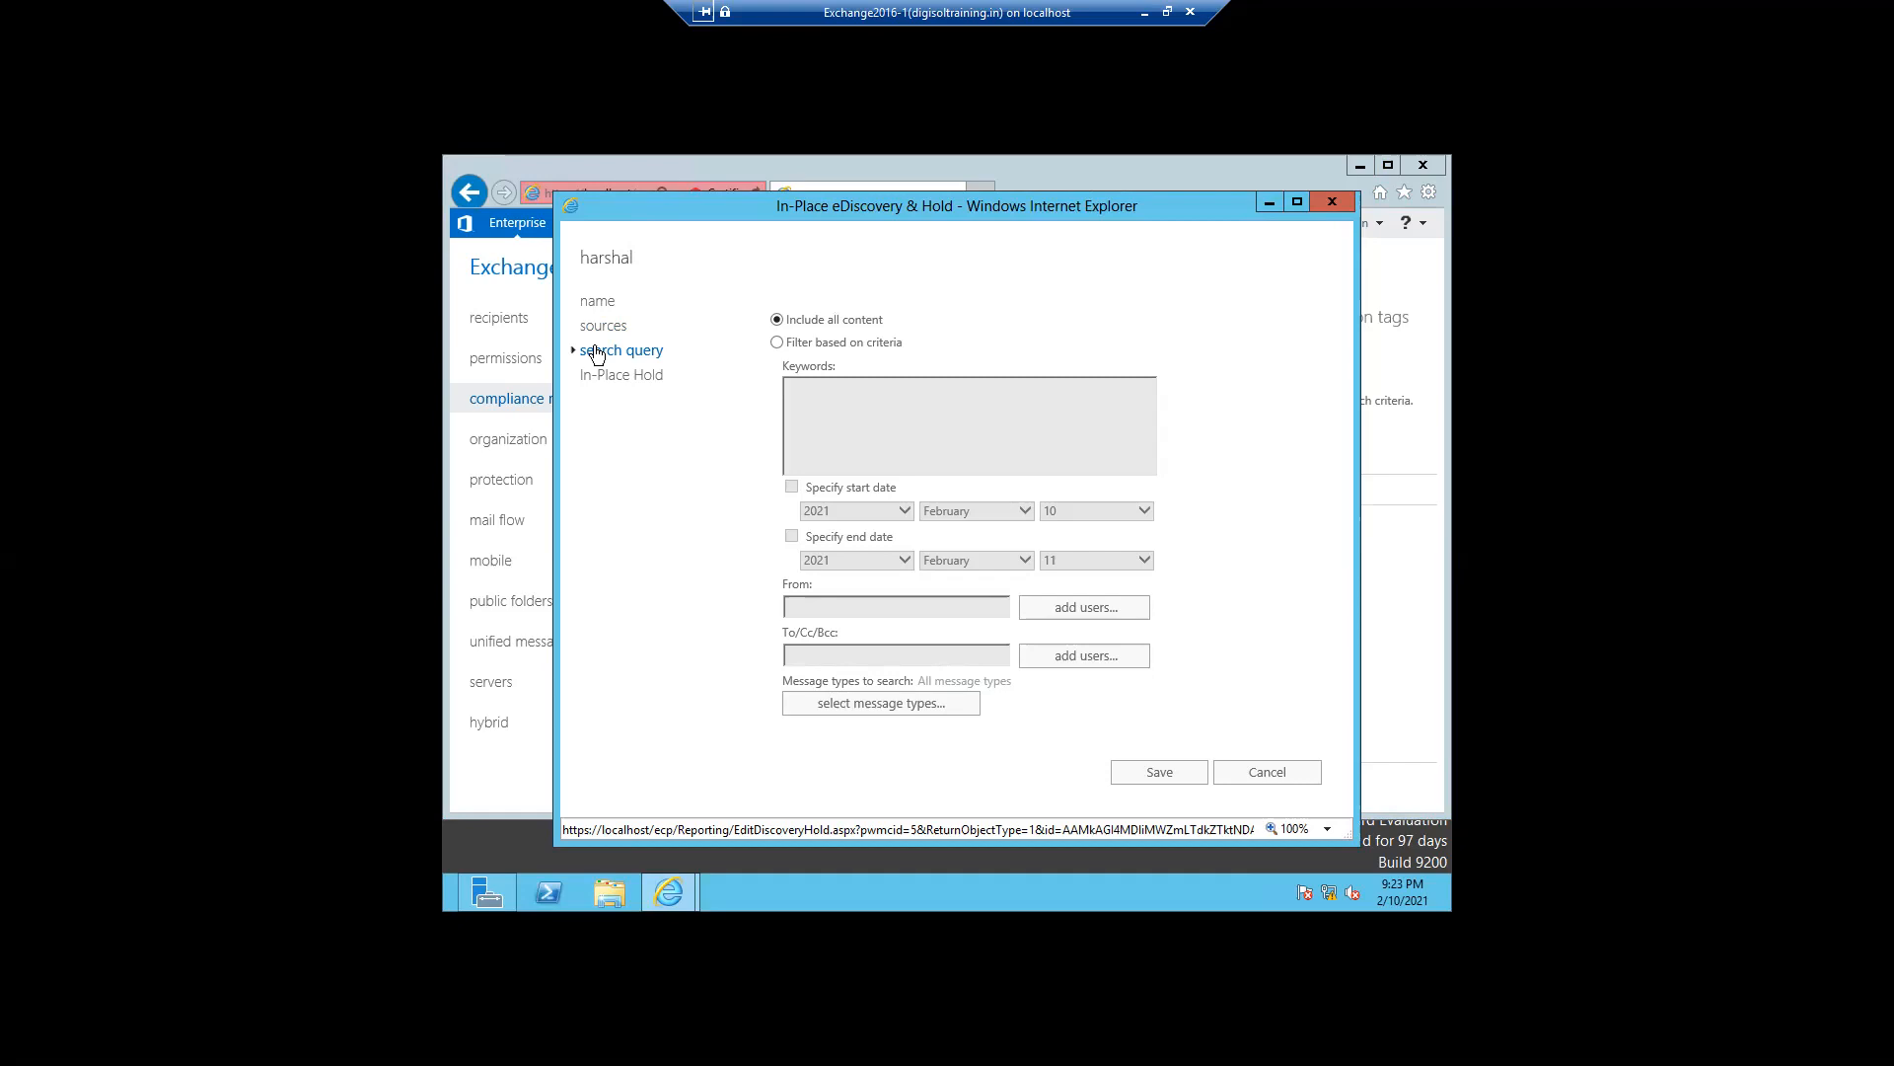
mouse_move(776, 344)
click(776, 342)
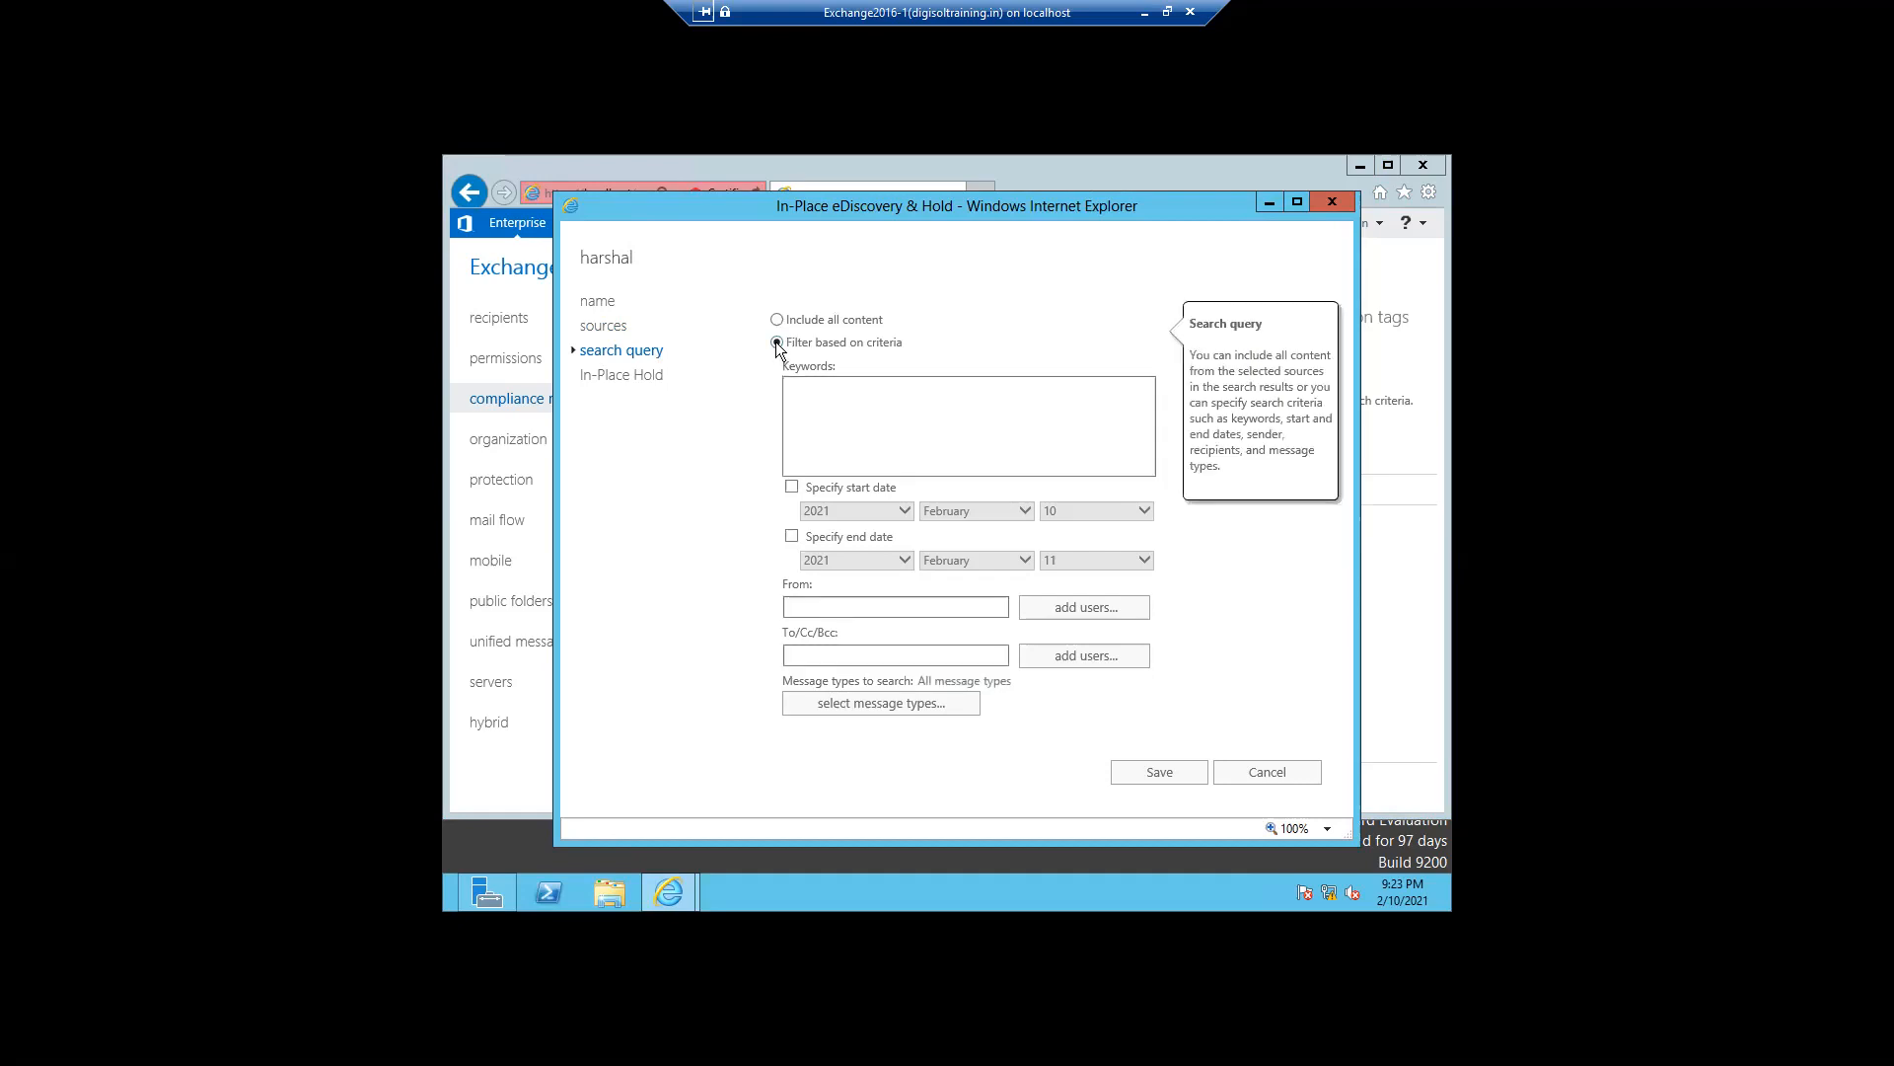
click(809, 404)
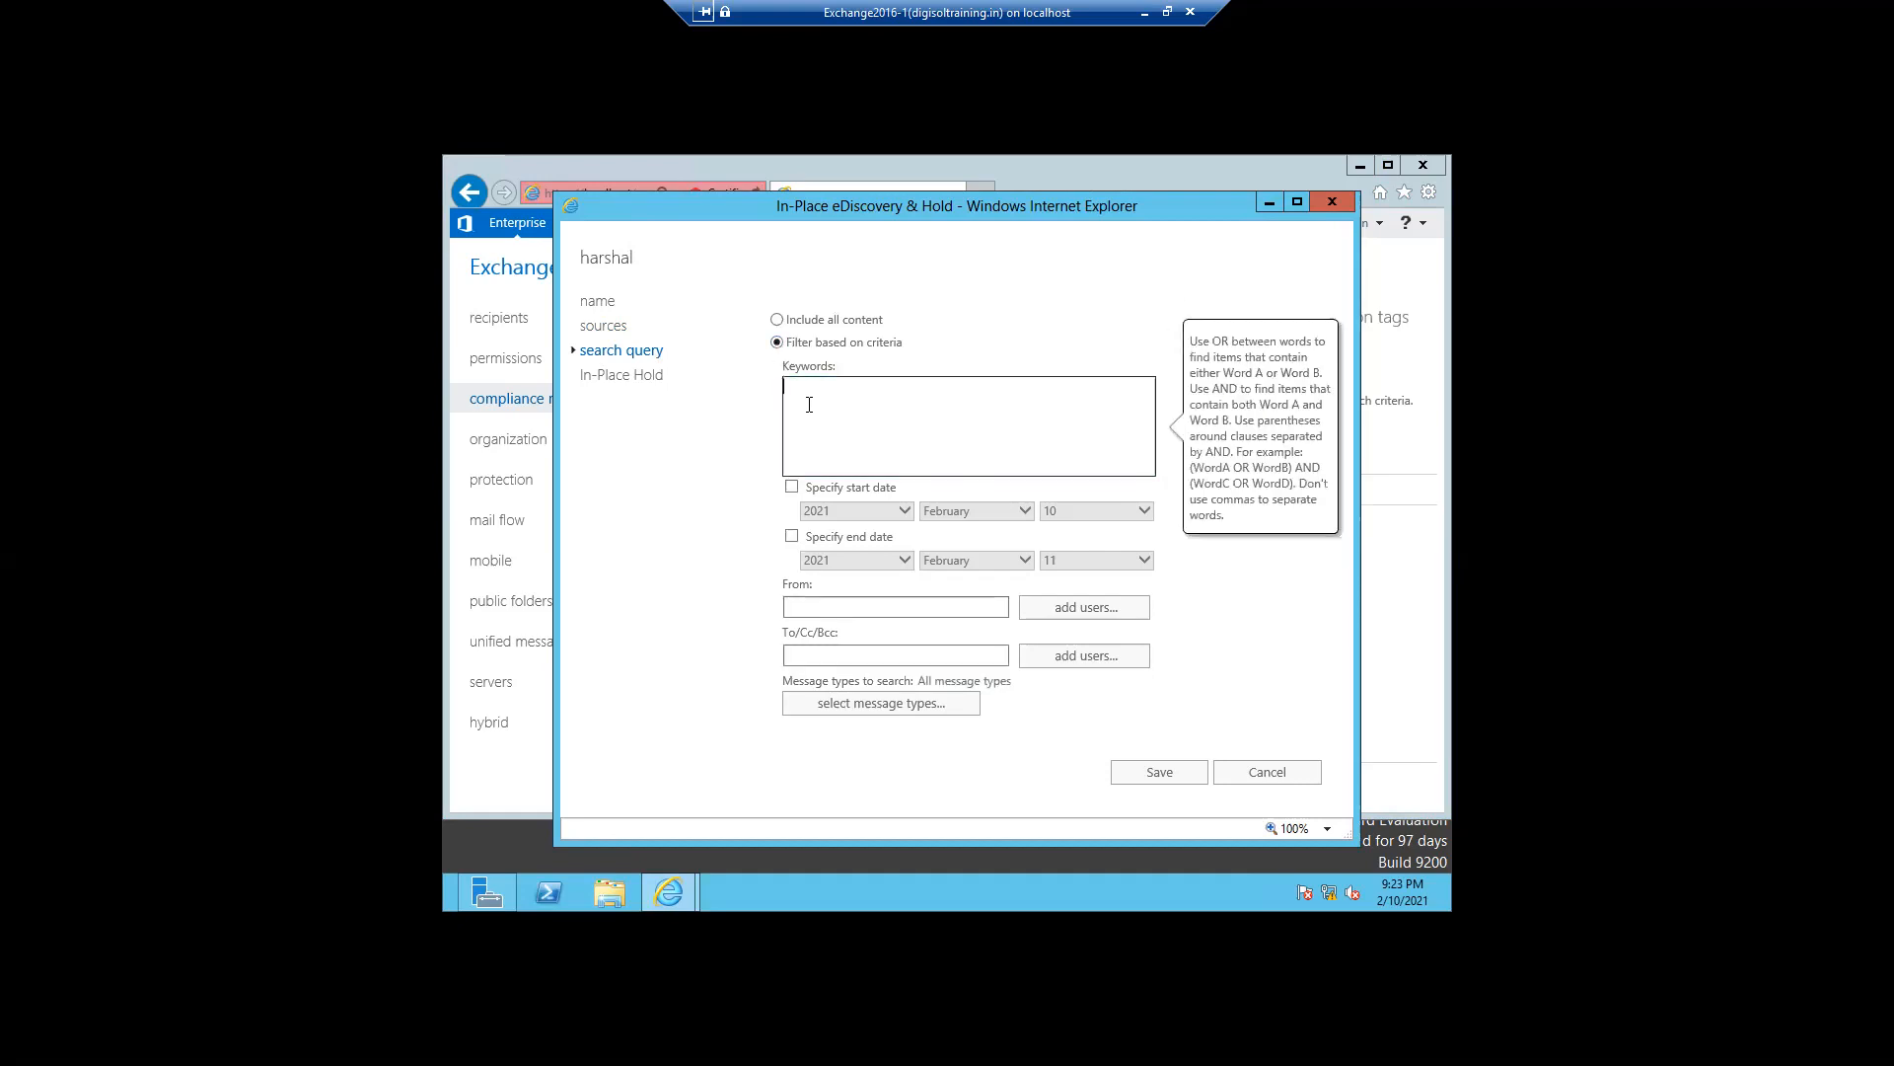
click(791, 488)
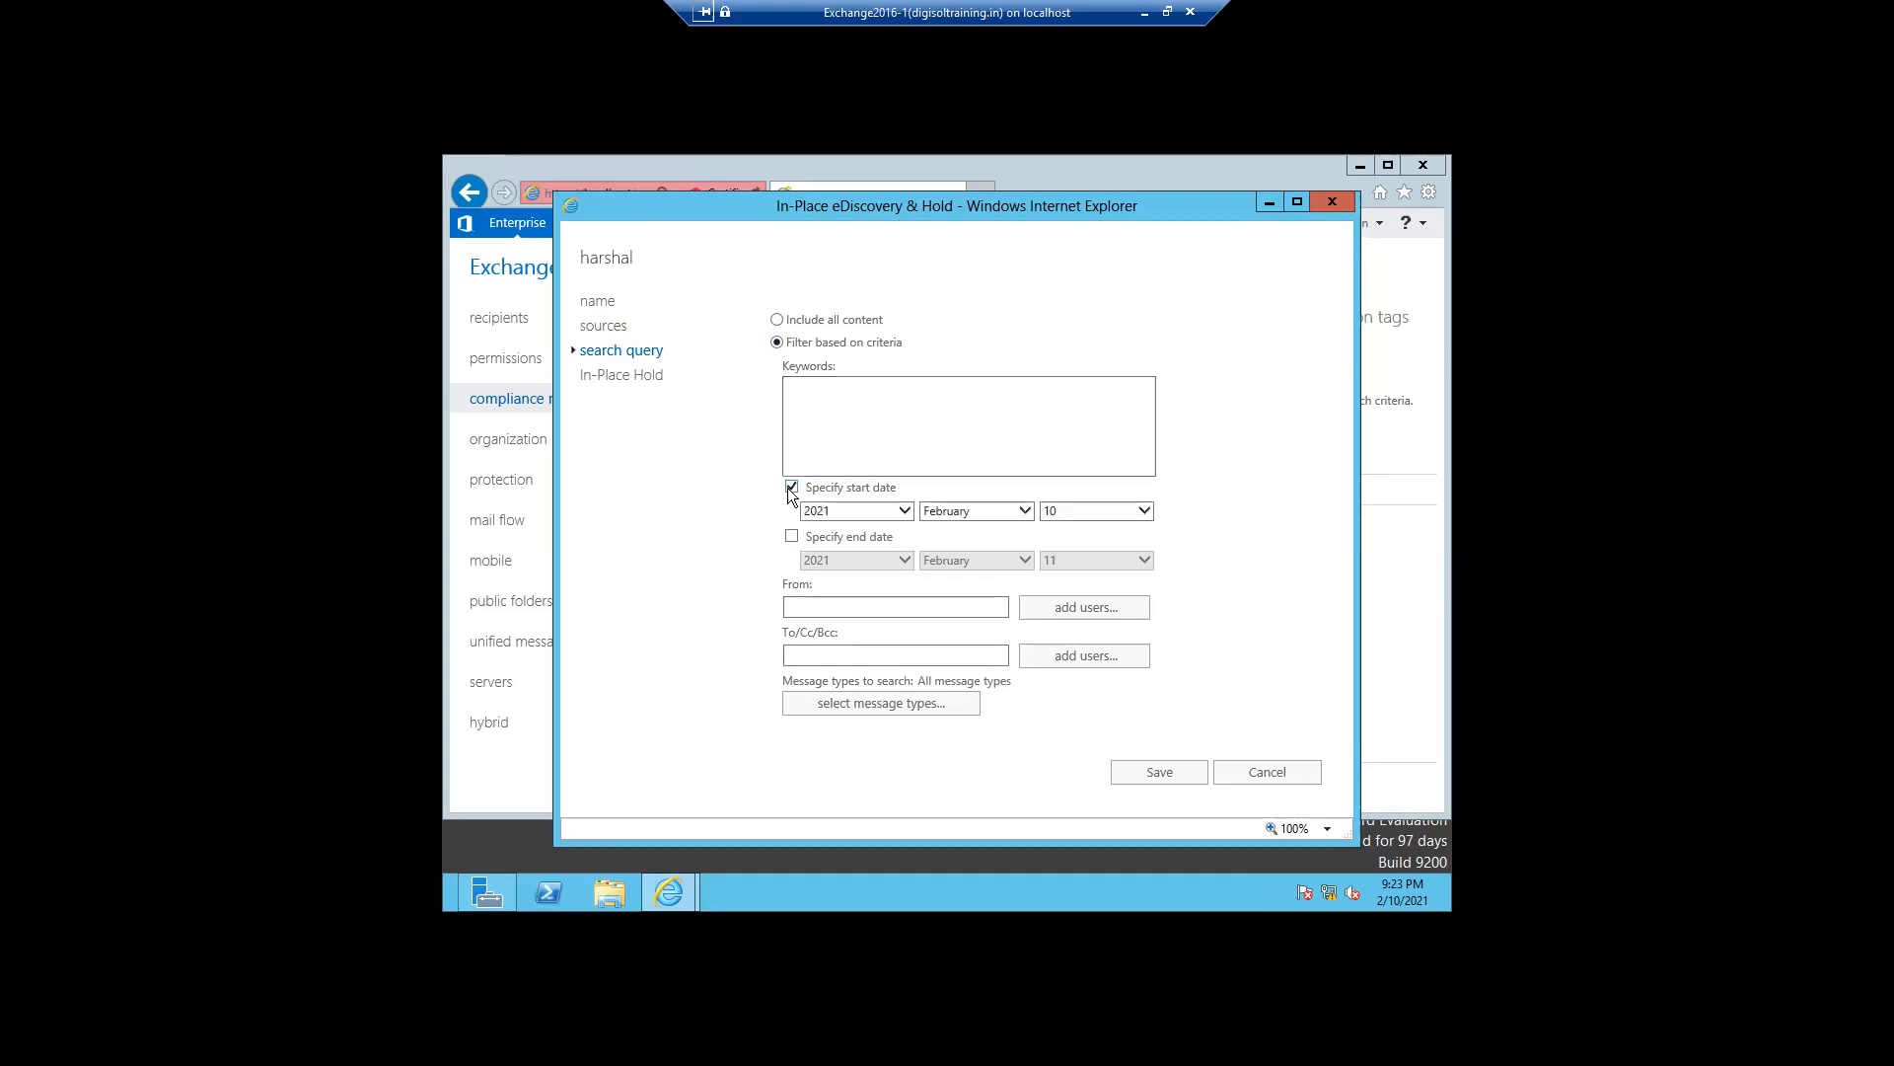
click(784, 543)
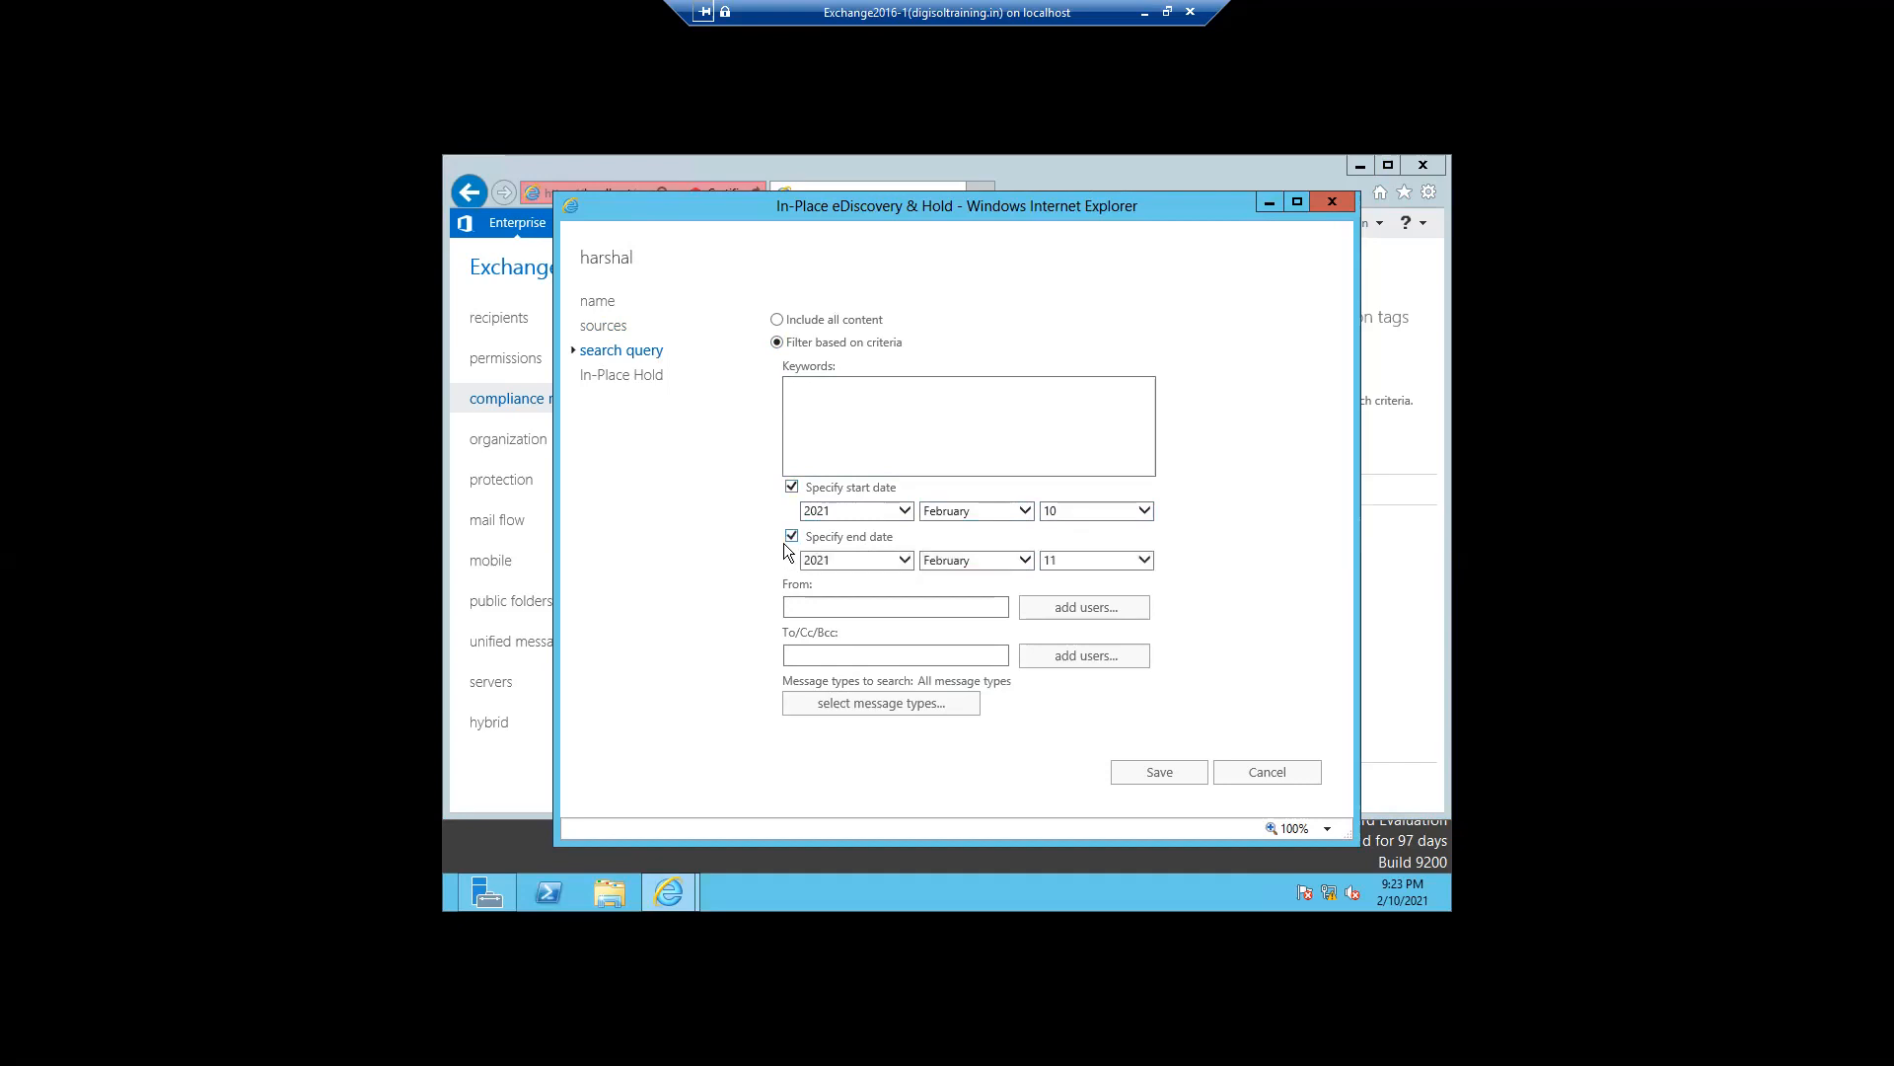
- Enter onprem as a sender and add the Onprem mailbox to the From criteria
click(819, 609)
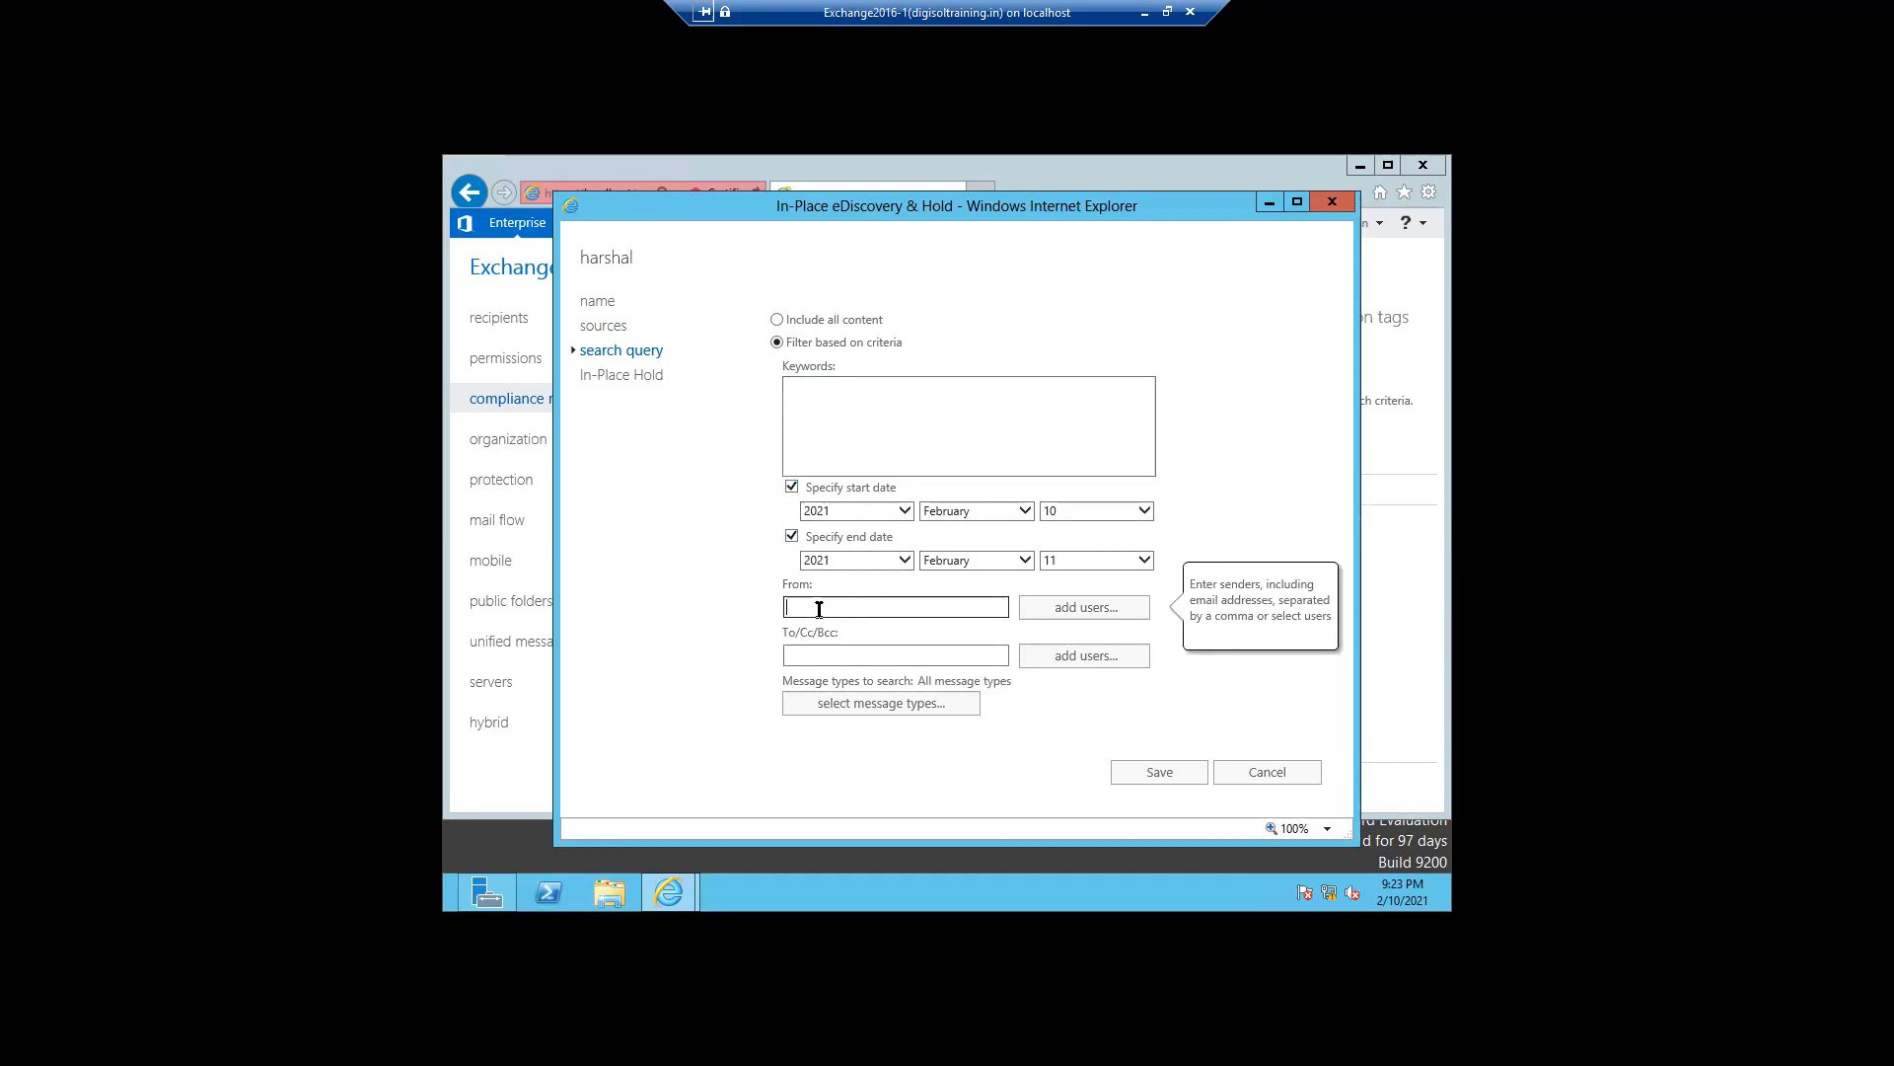
text(onprem)
click(1054, 610)
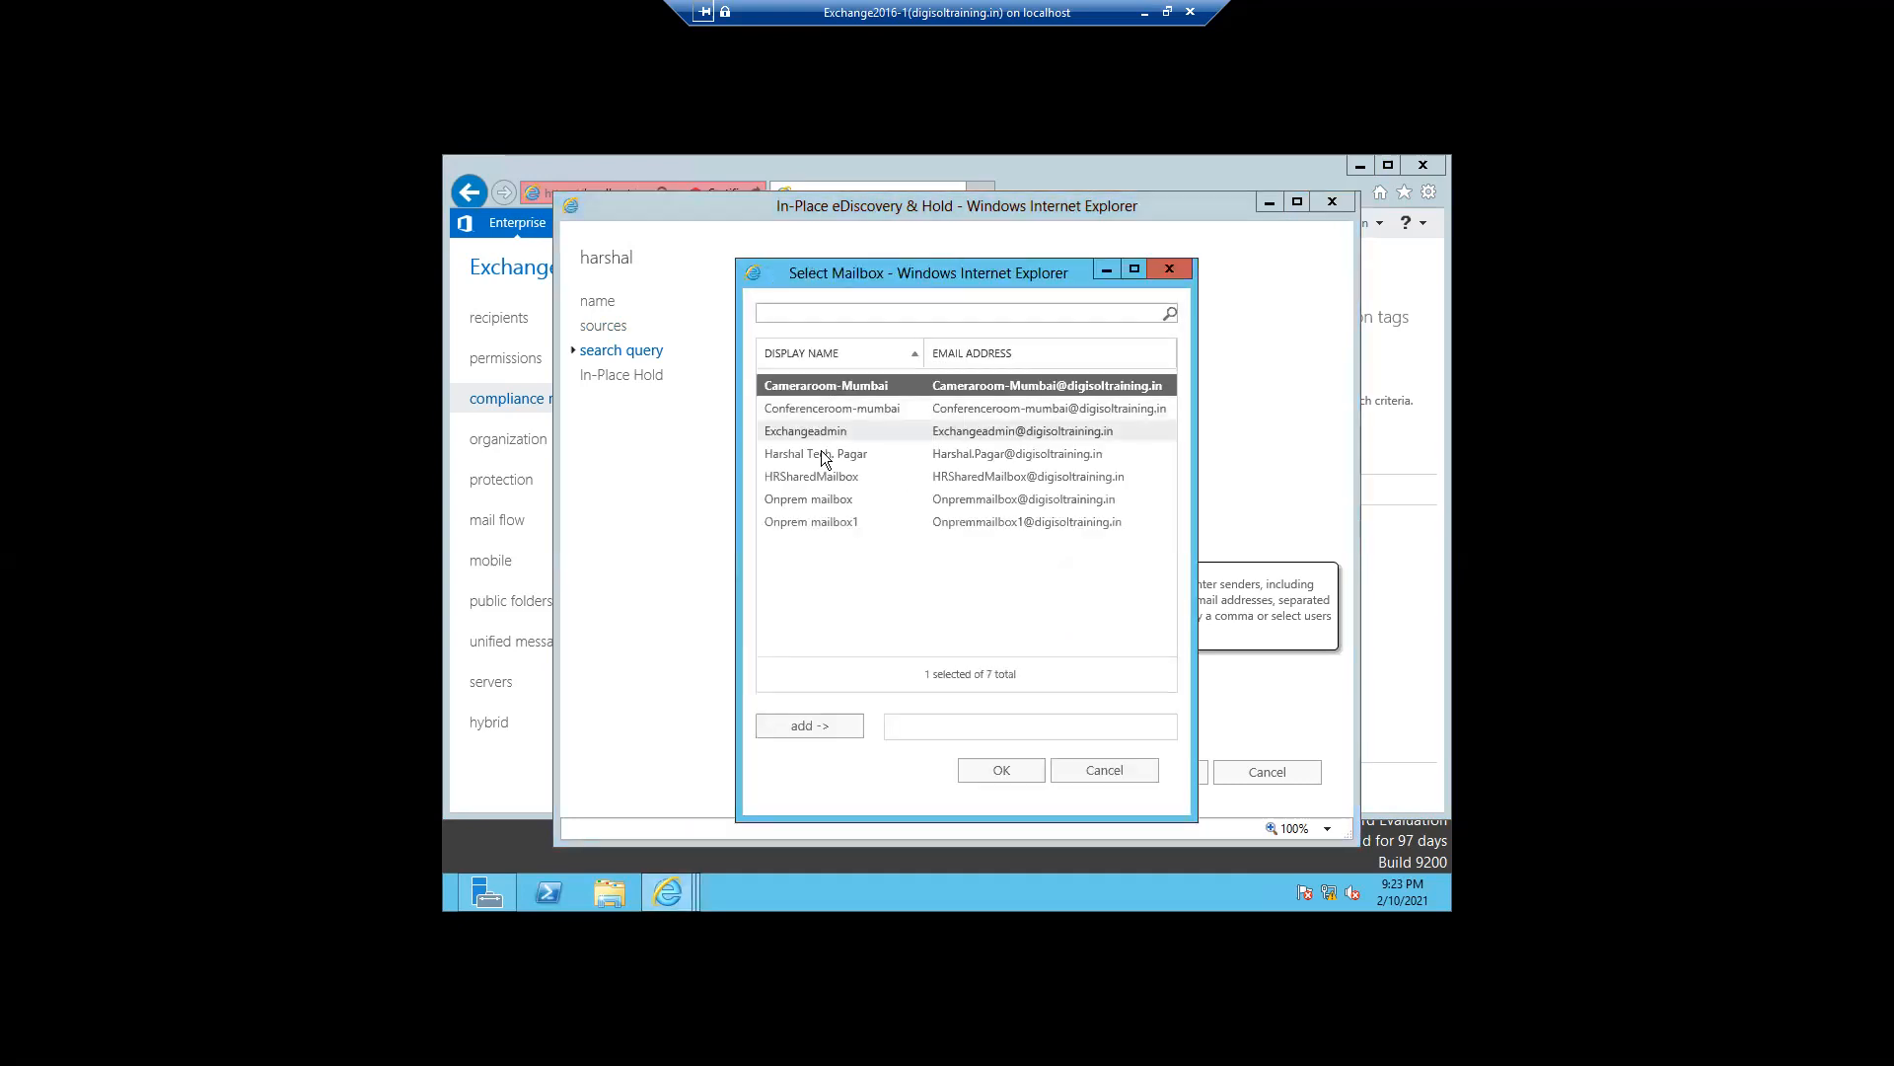
click(805, 499)
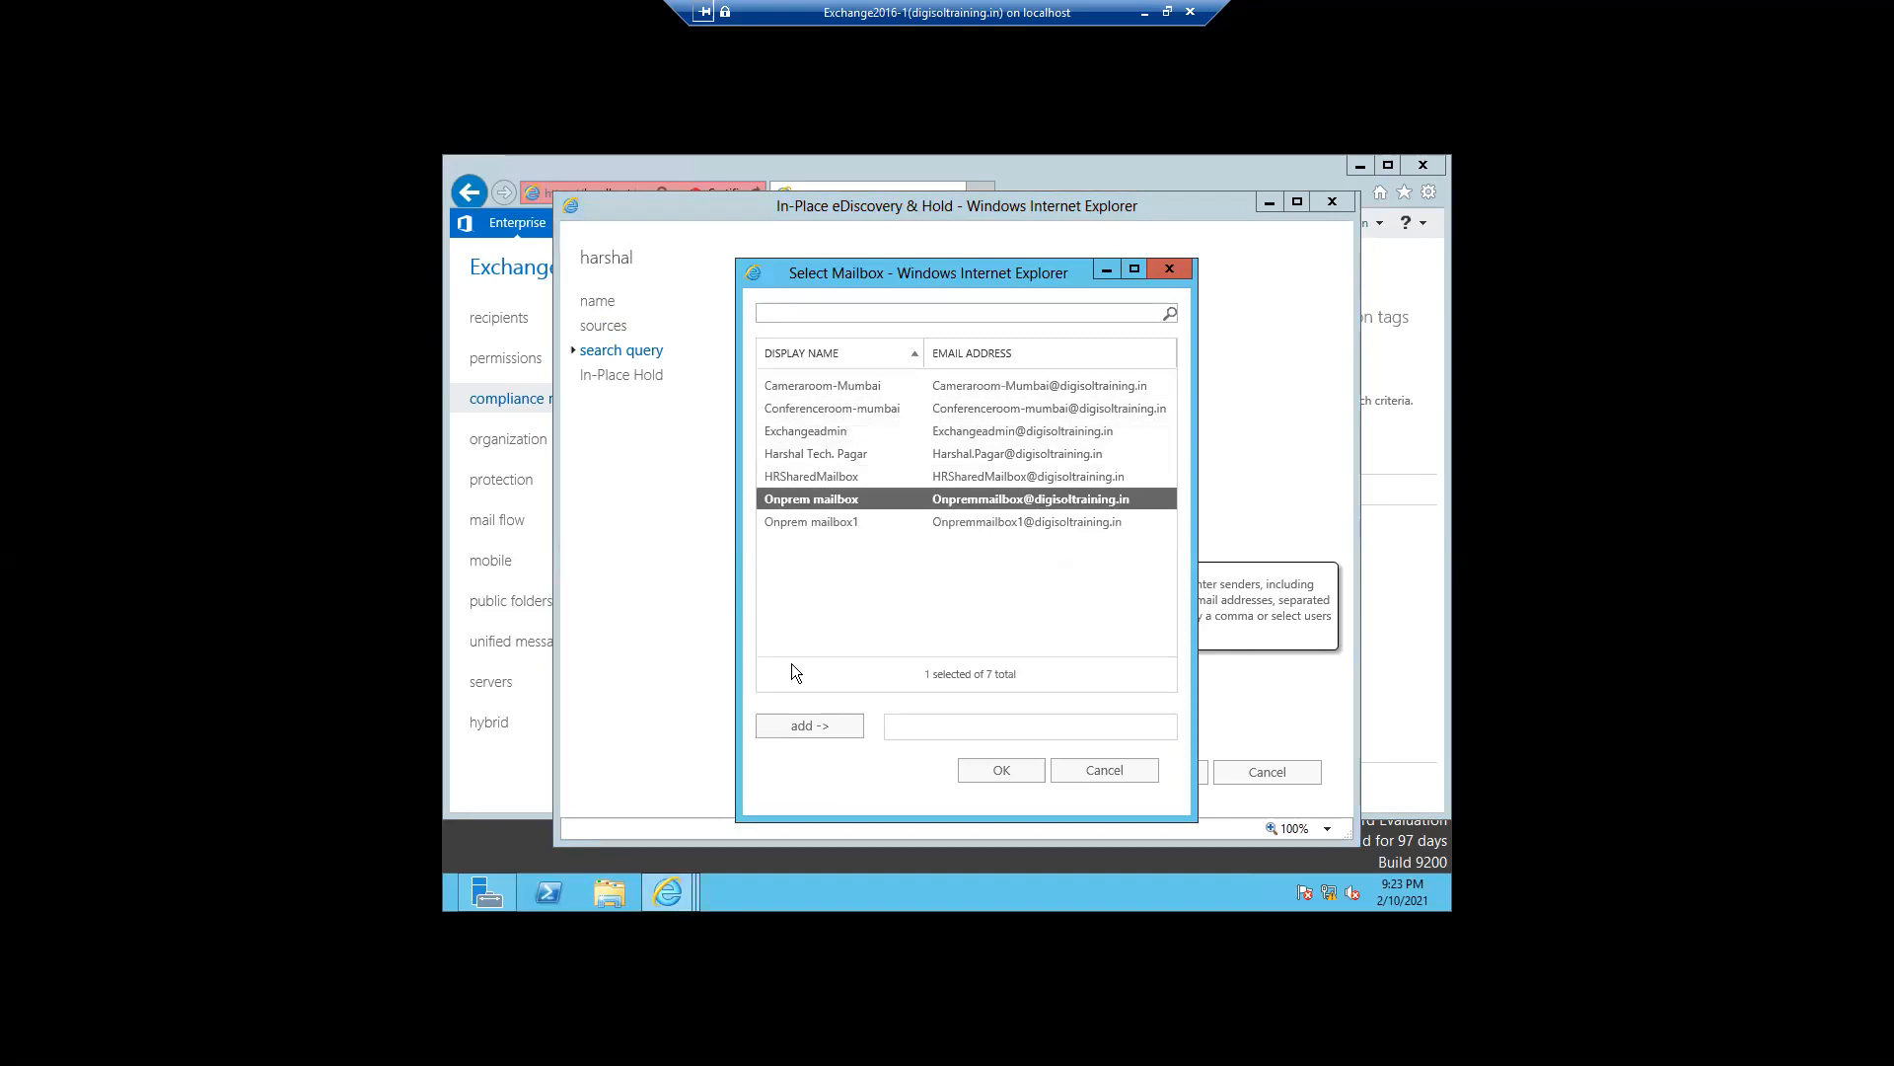
click(792, 725)
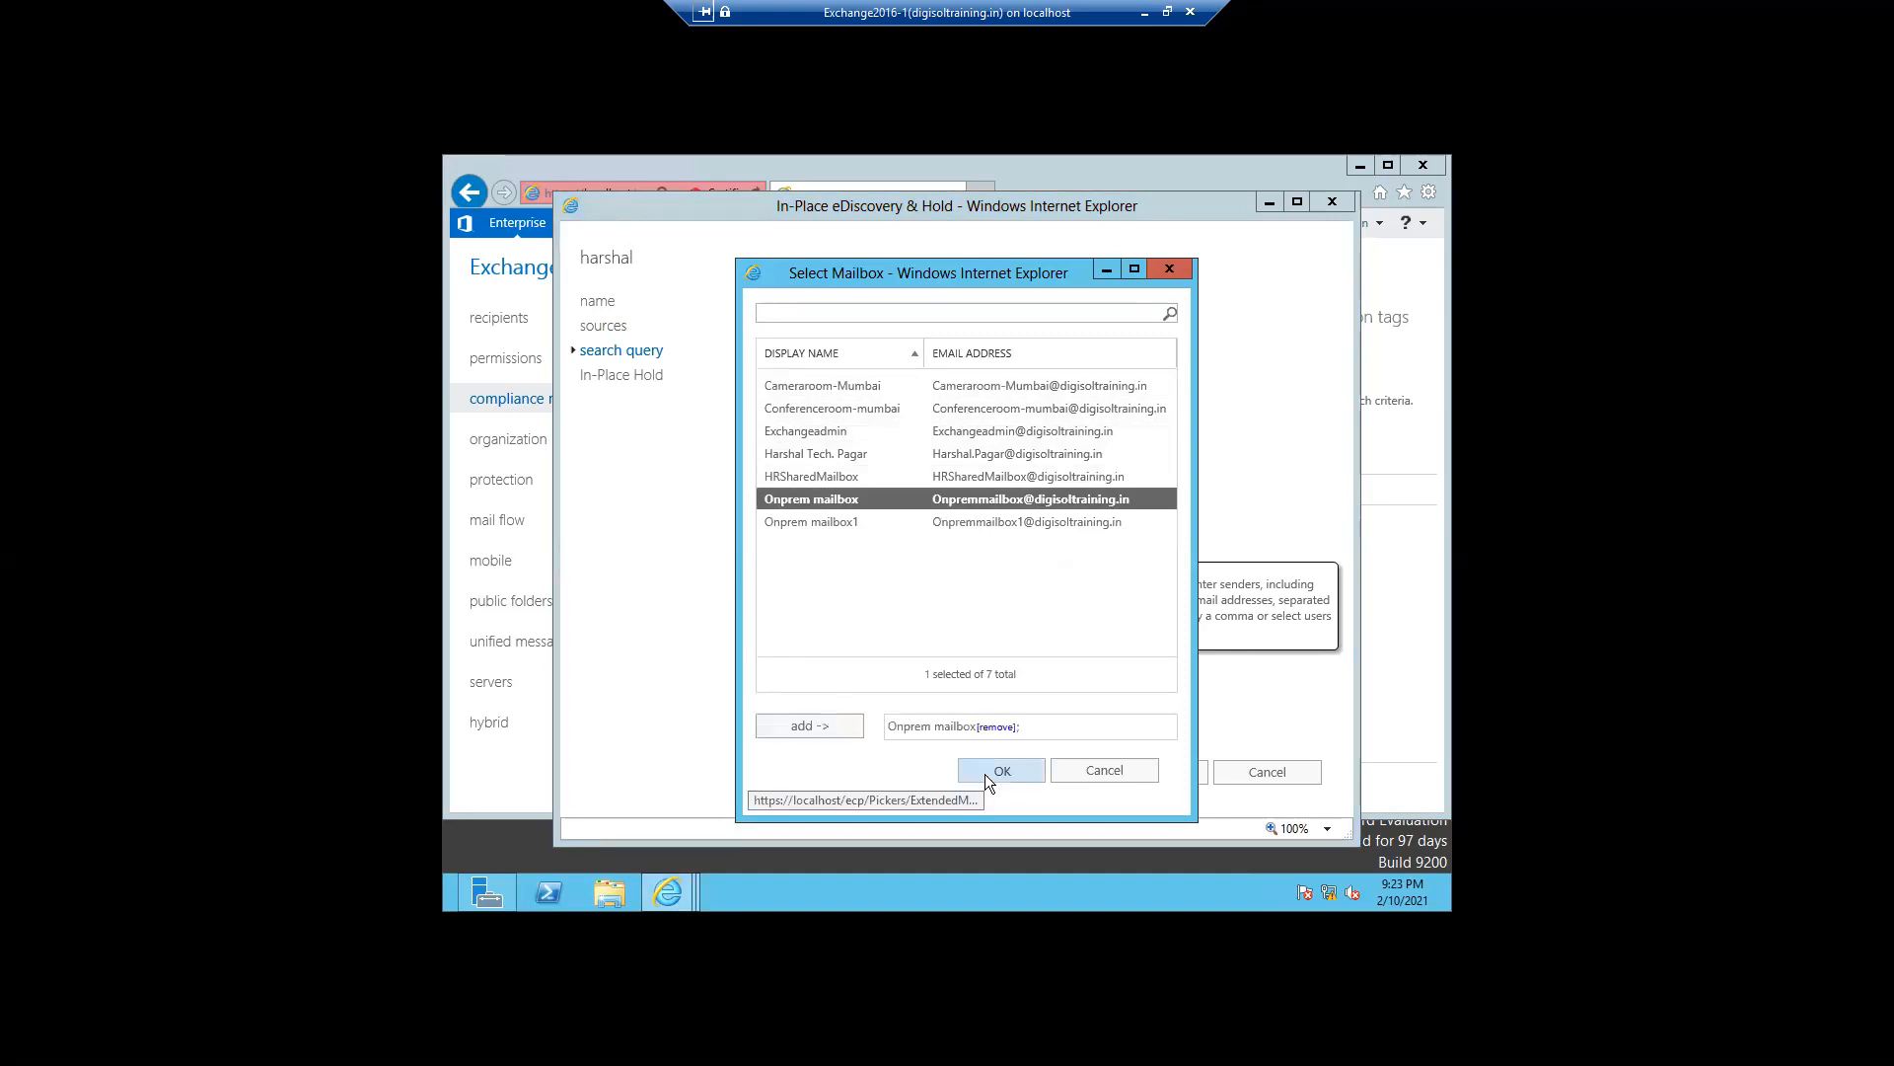
click(986, 772)
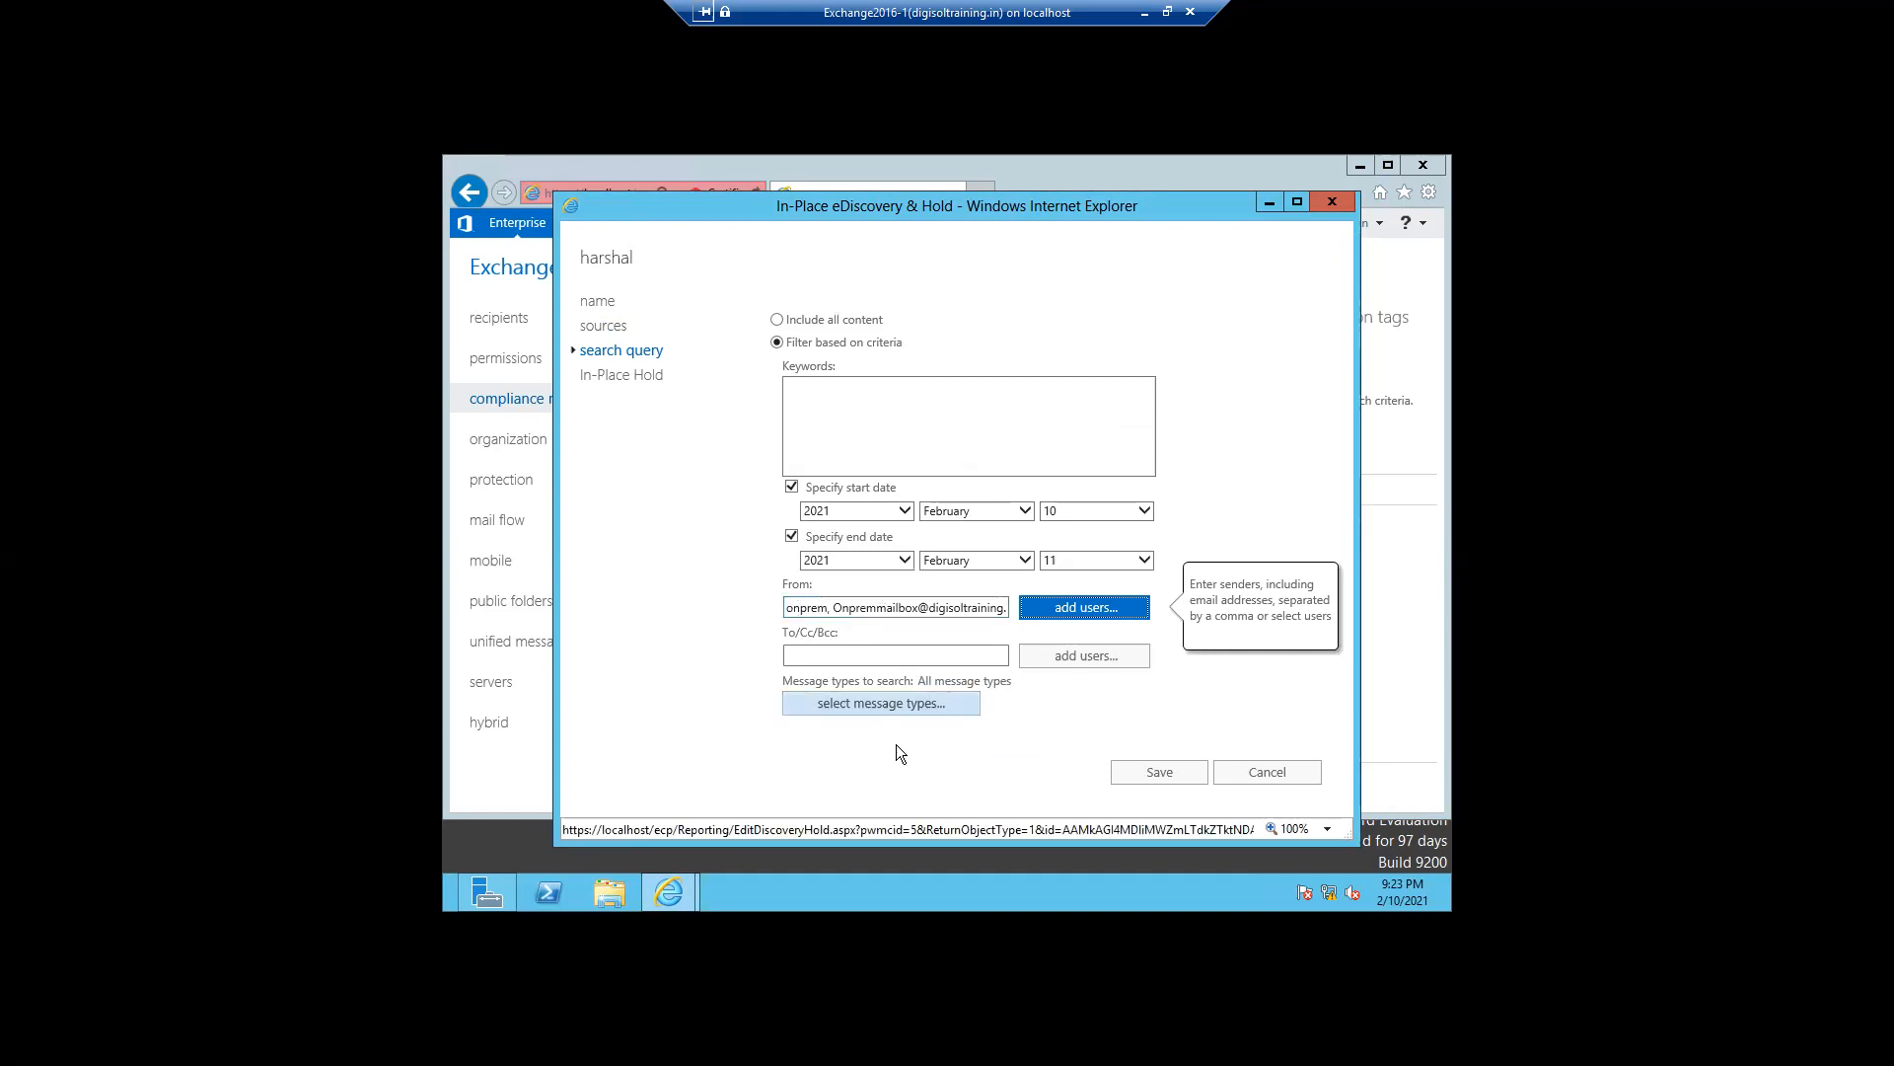
- Keep all message types selected for the search and save the search query changes
click(889, 715)
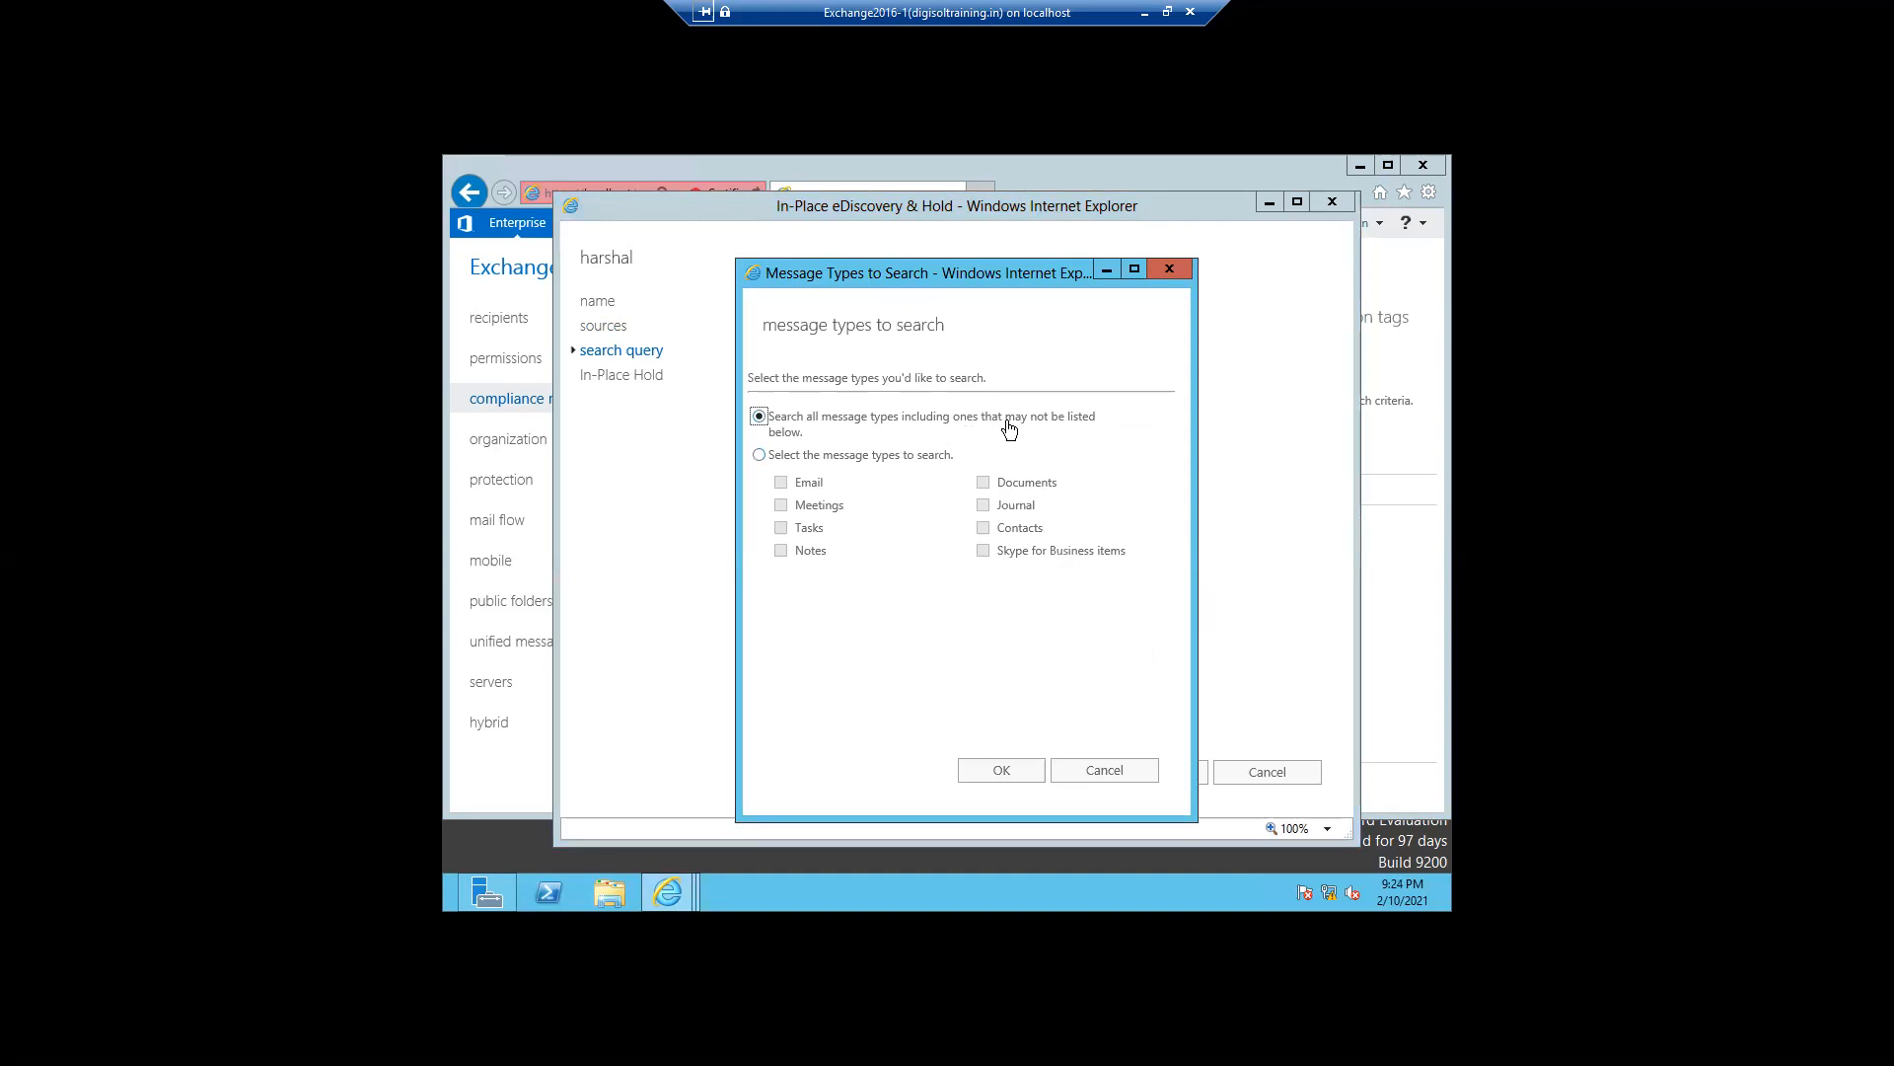
click(758, 455)
click(758, 417)
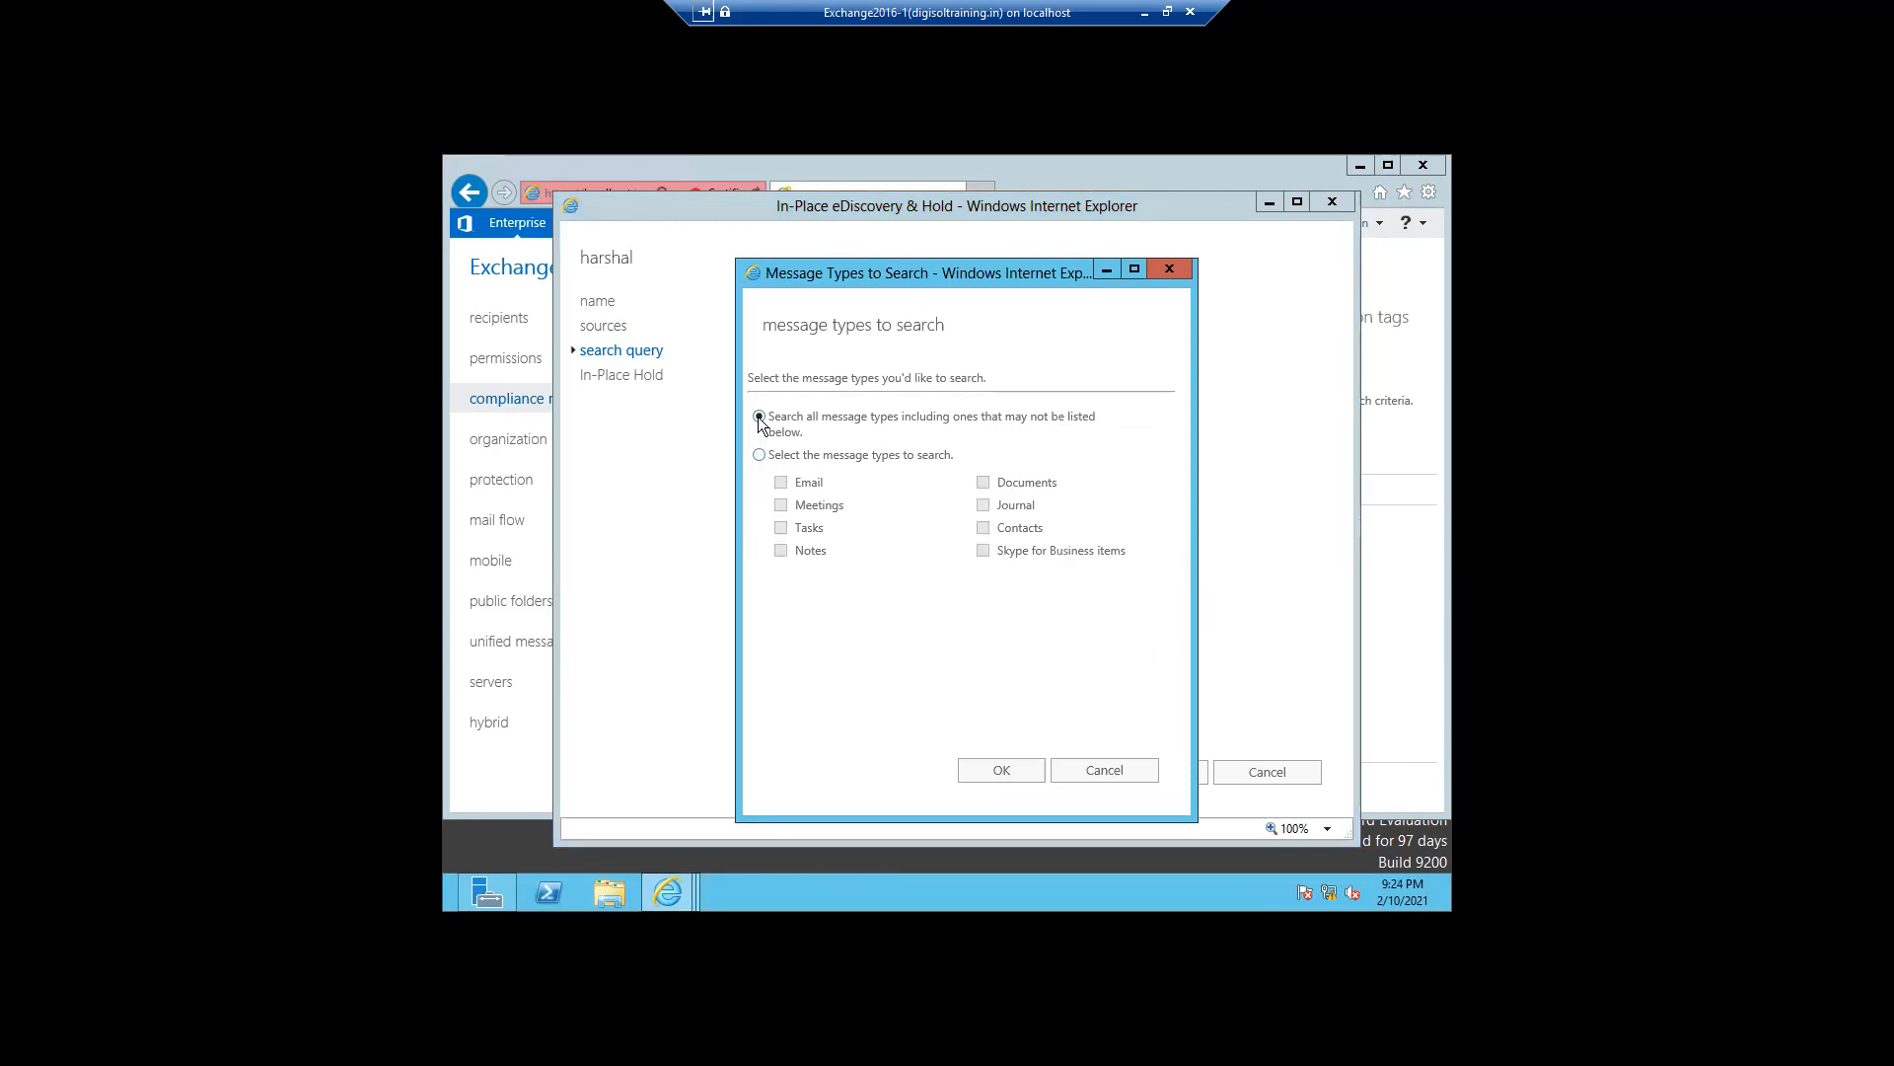
click(991, 770)
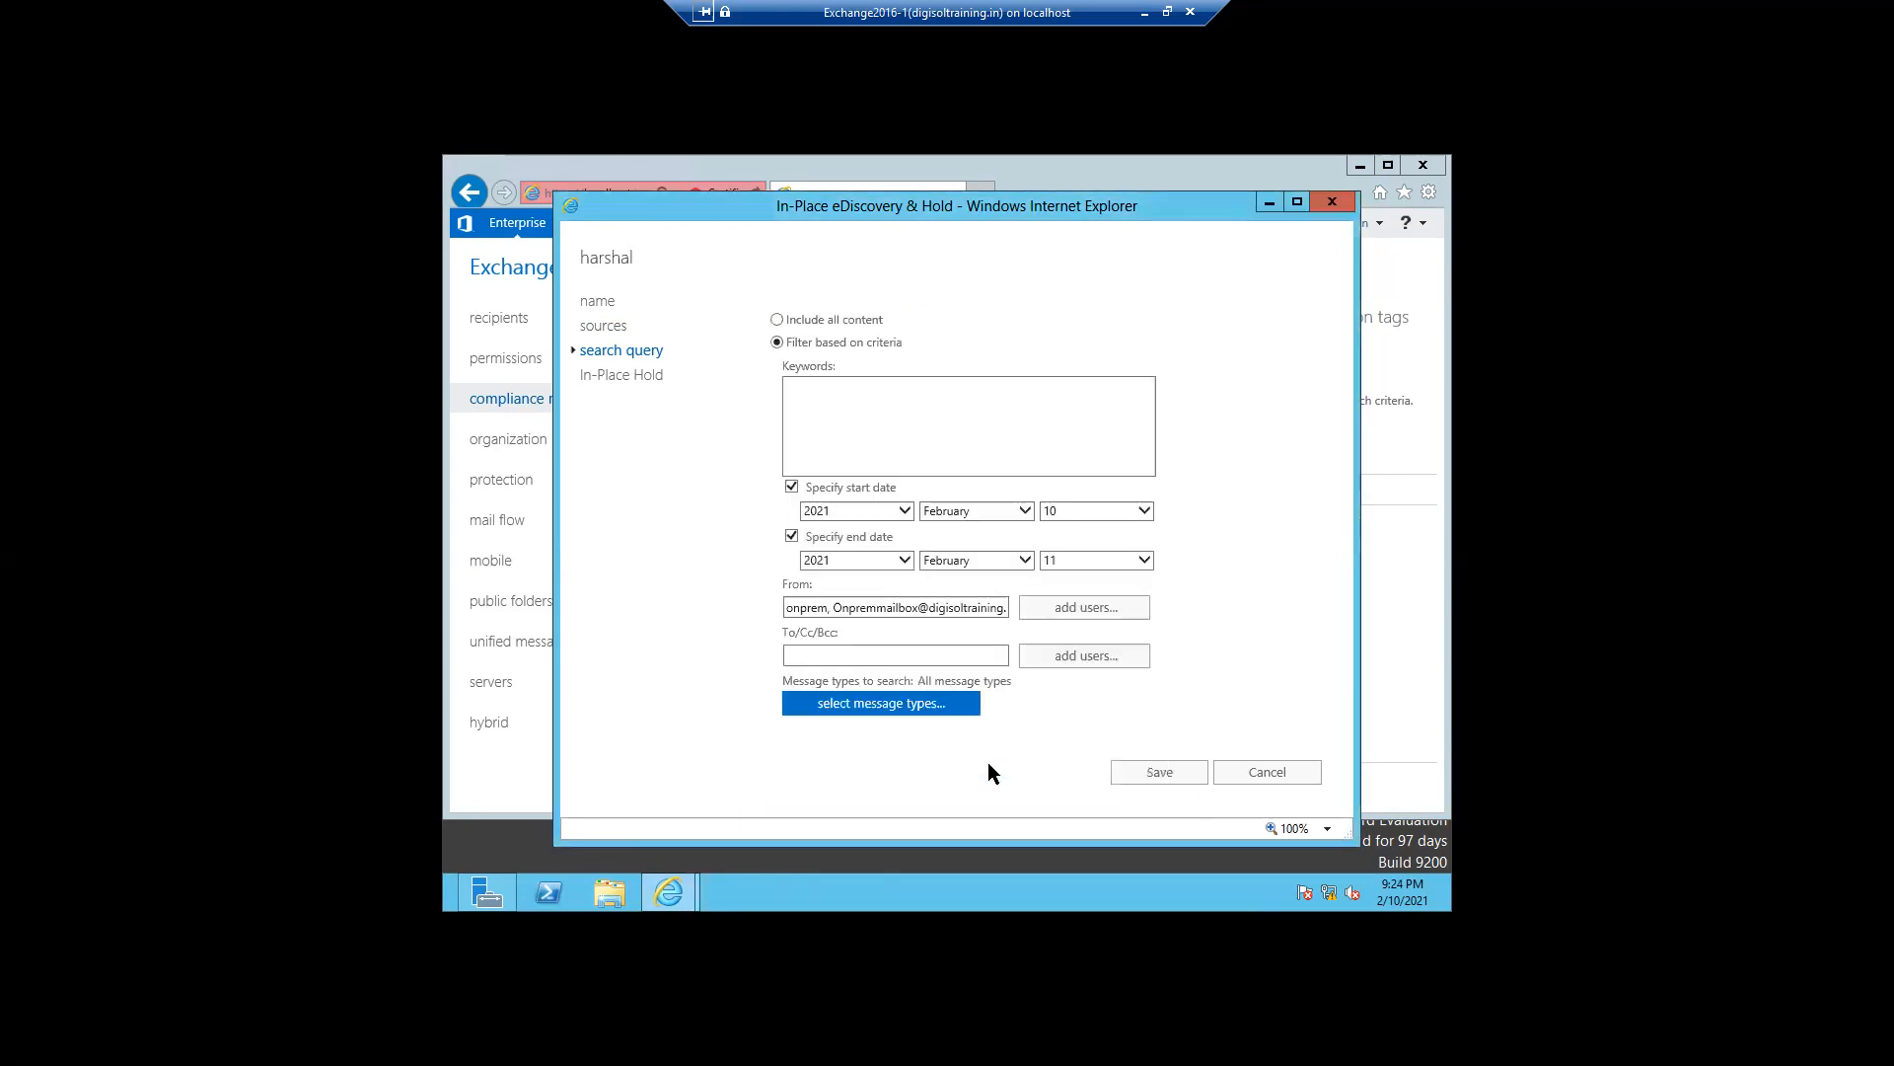
click(1133, 776)
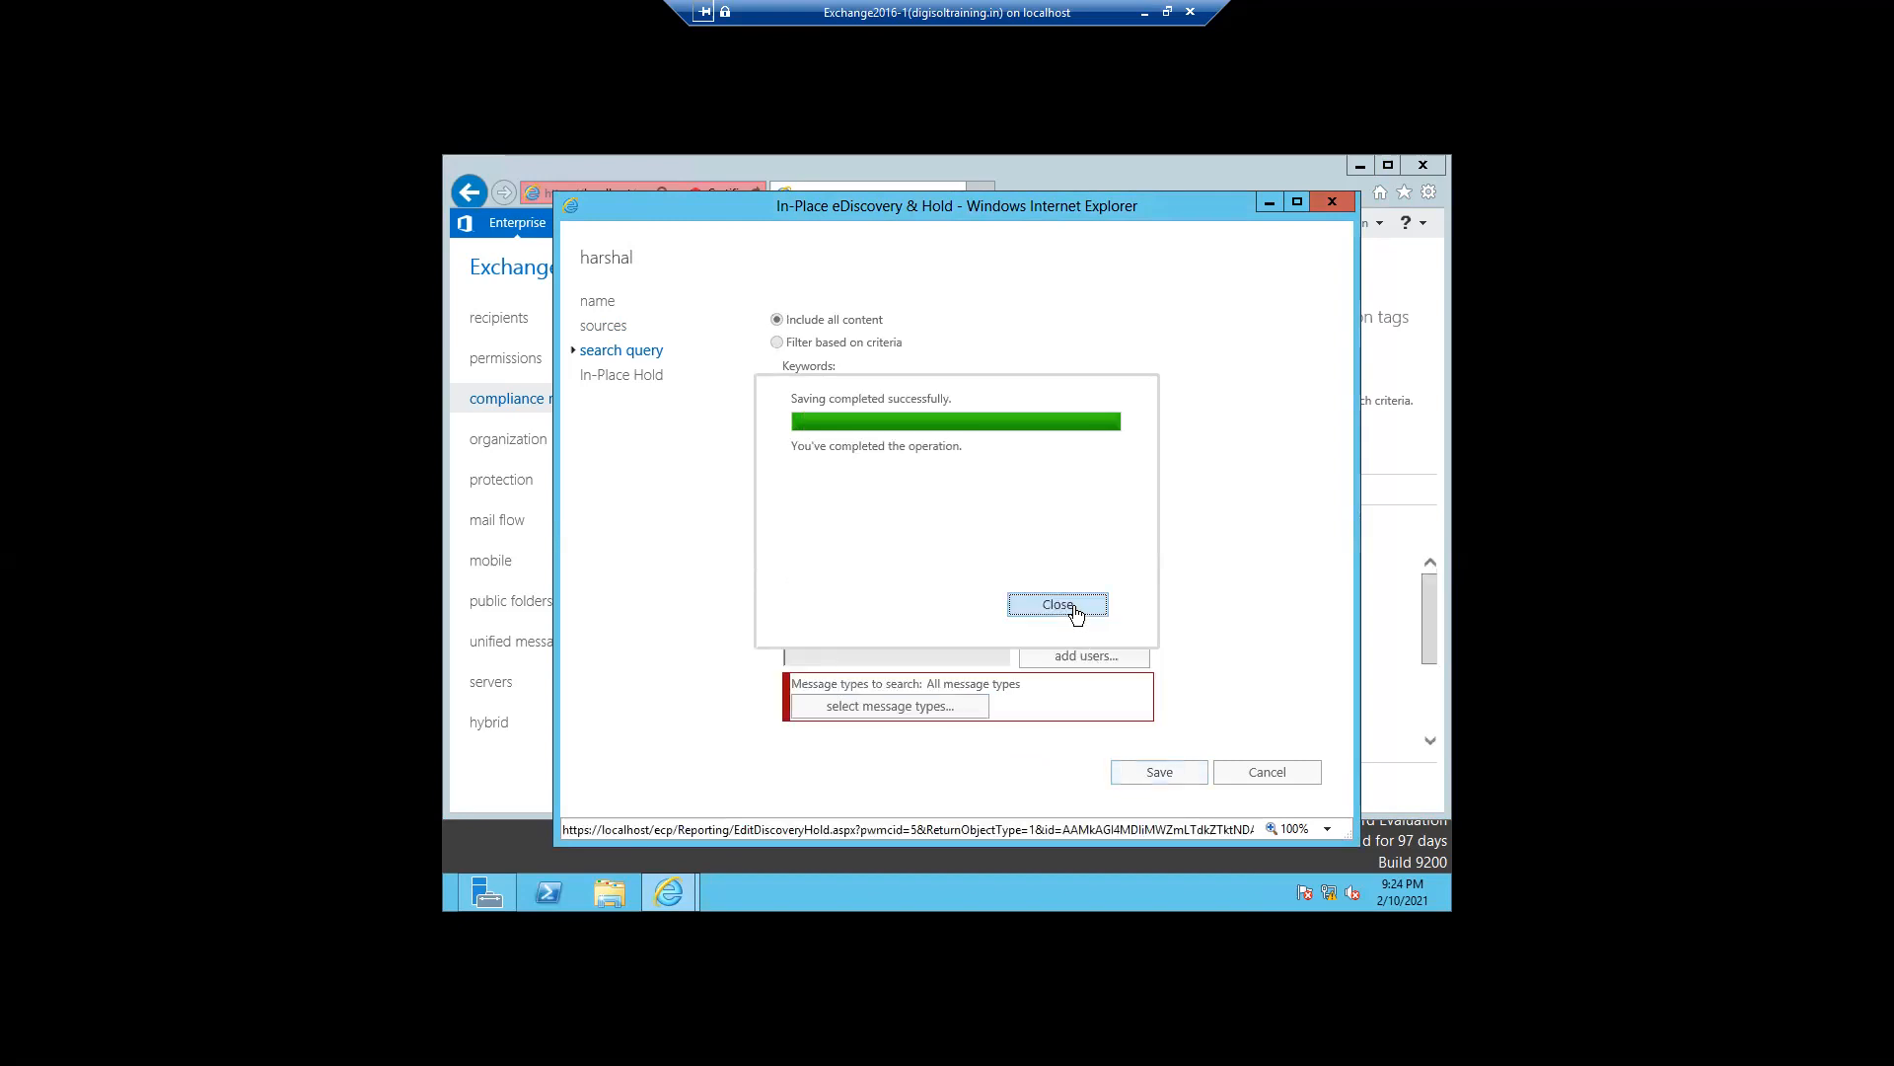
click(1058, 604)
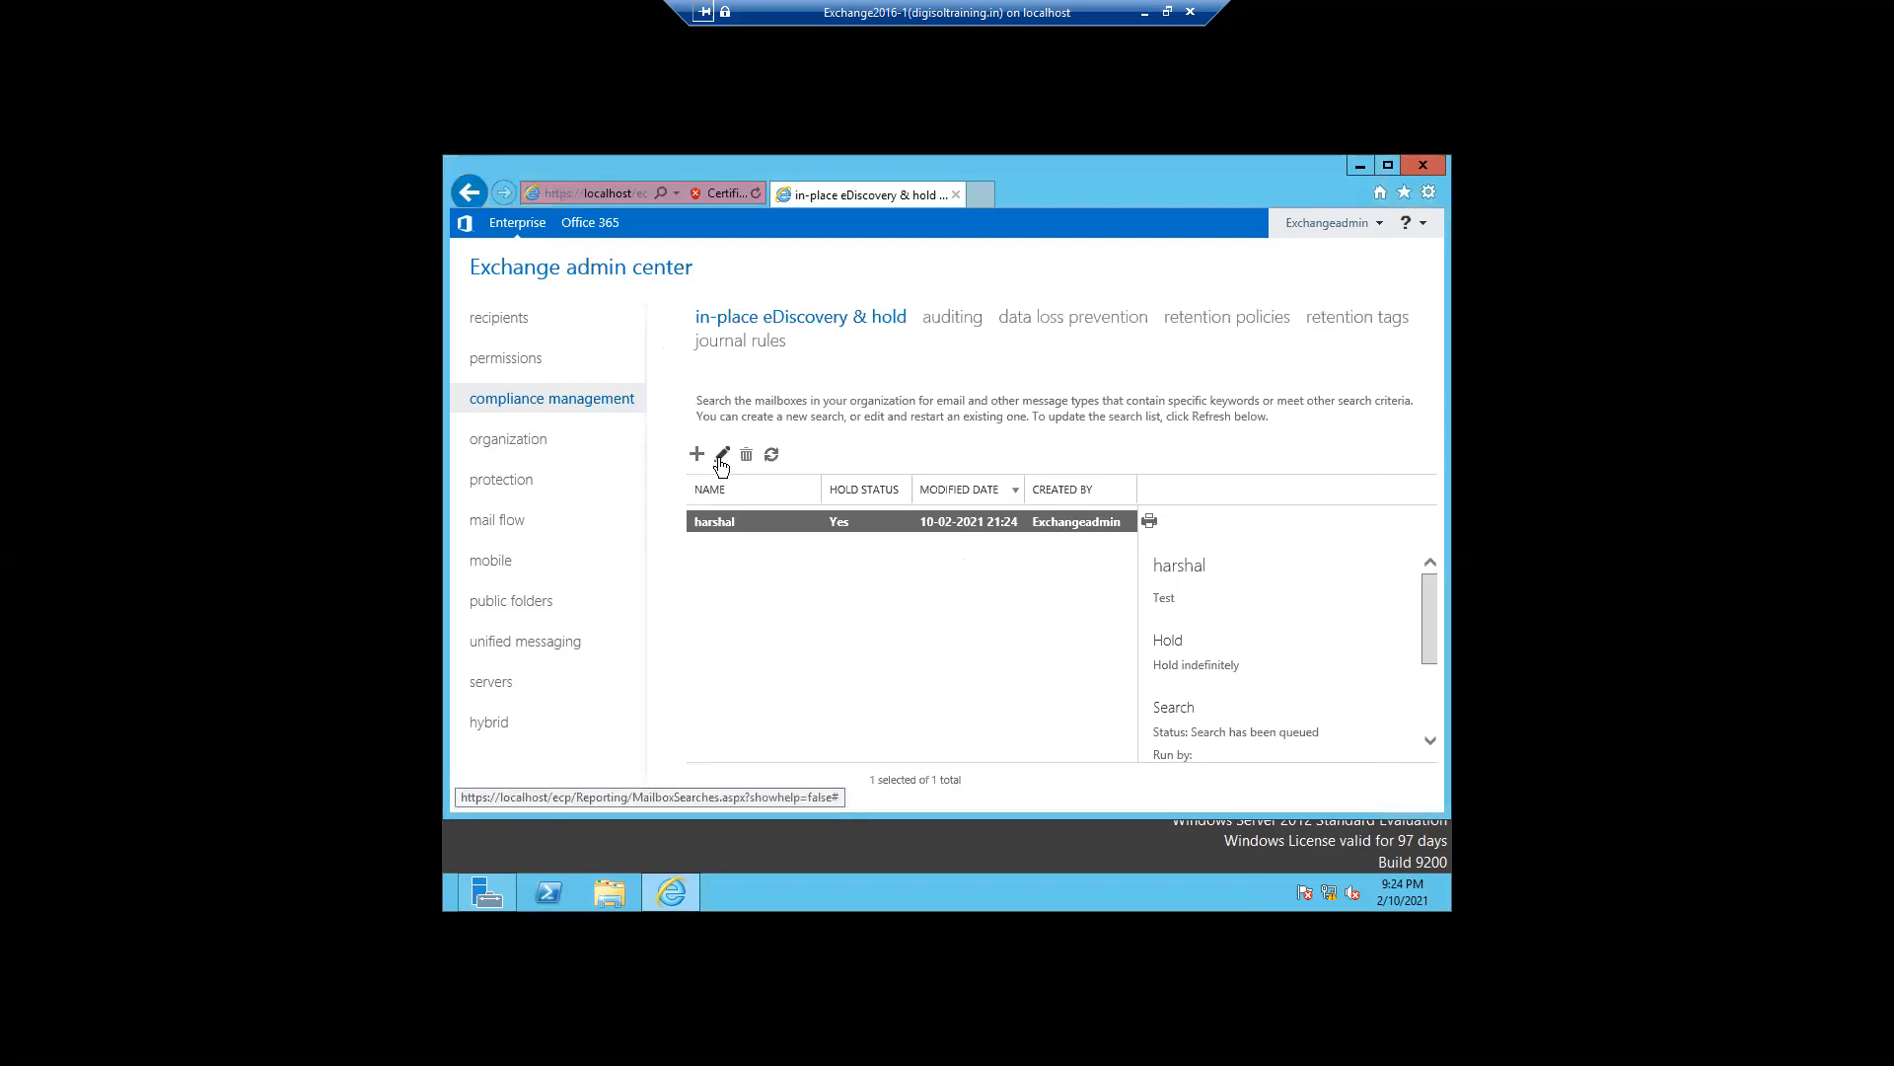
- Edit the harshal search's query, changing the start date to 2021 February 1
click(720, 457)
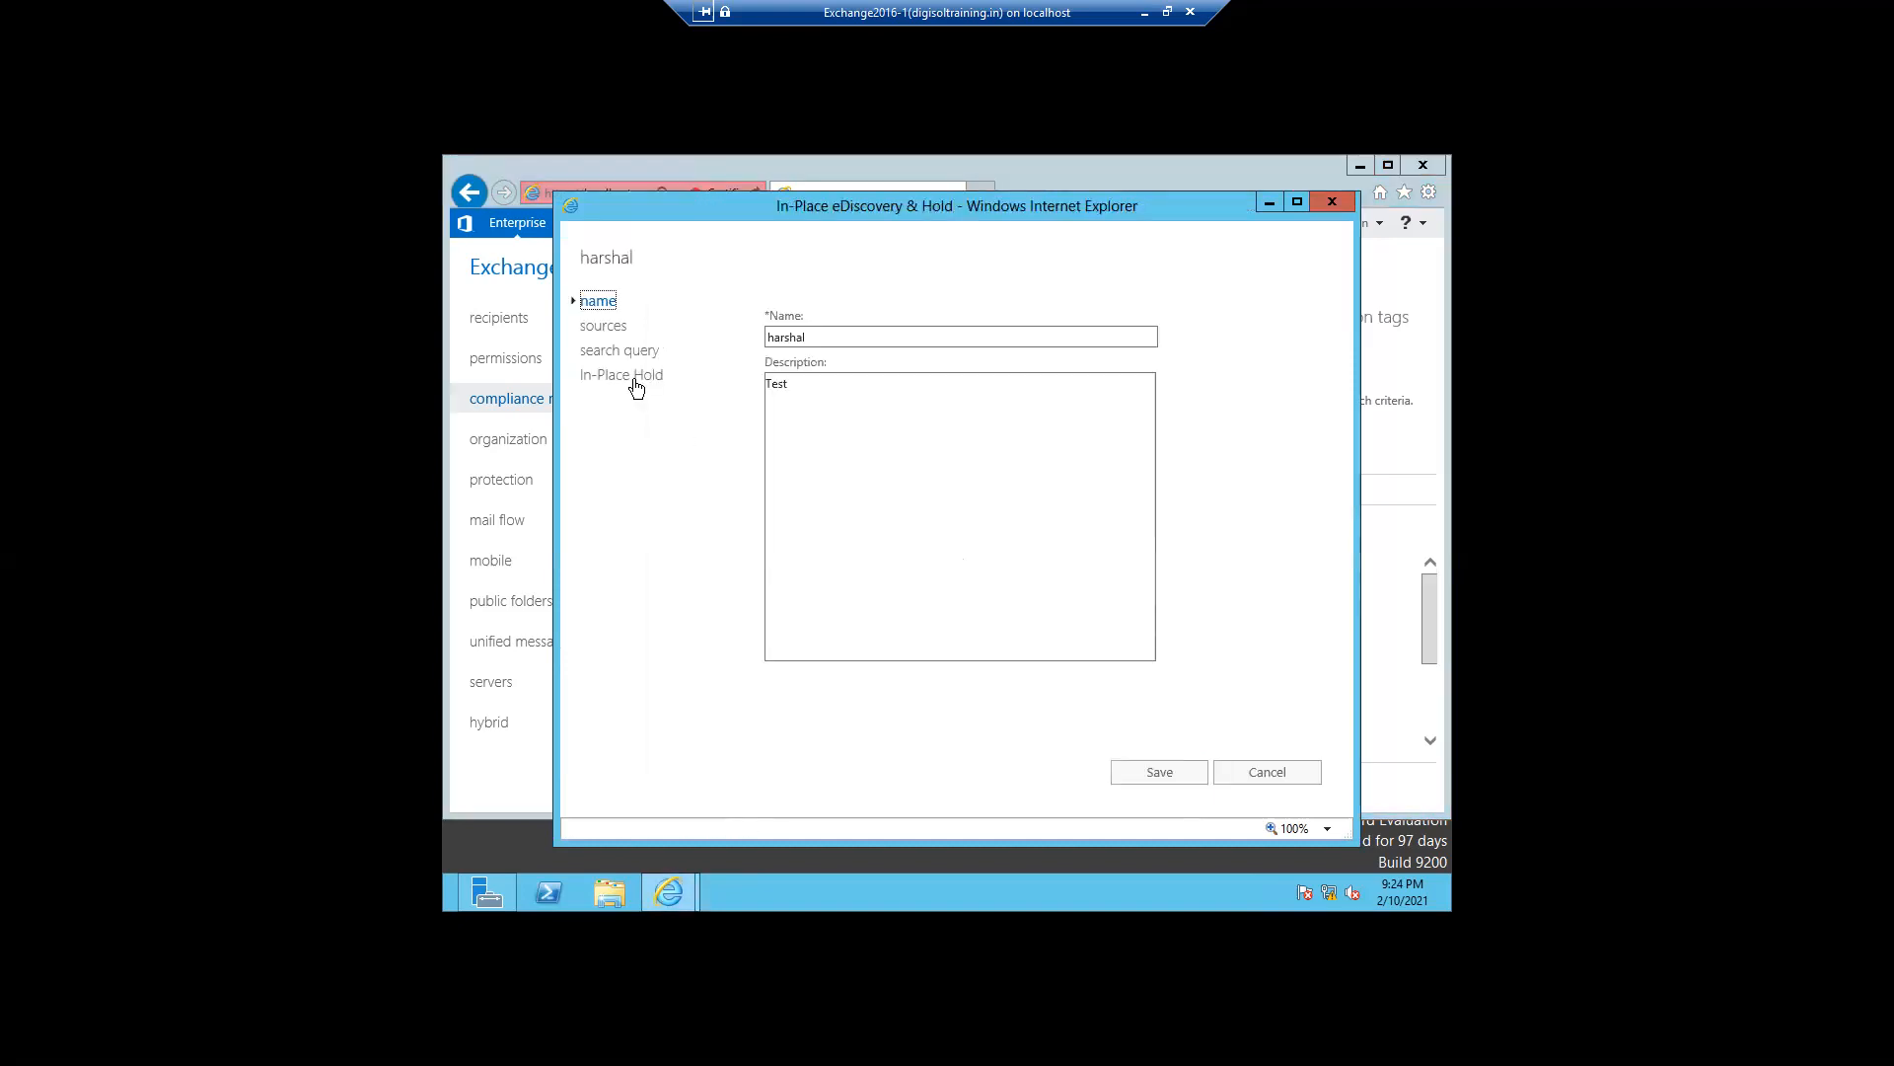
click(620, 357)
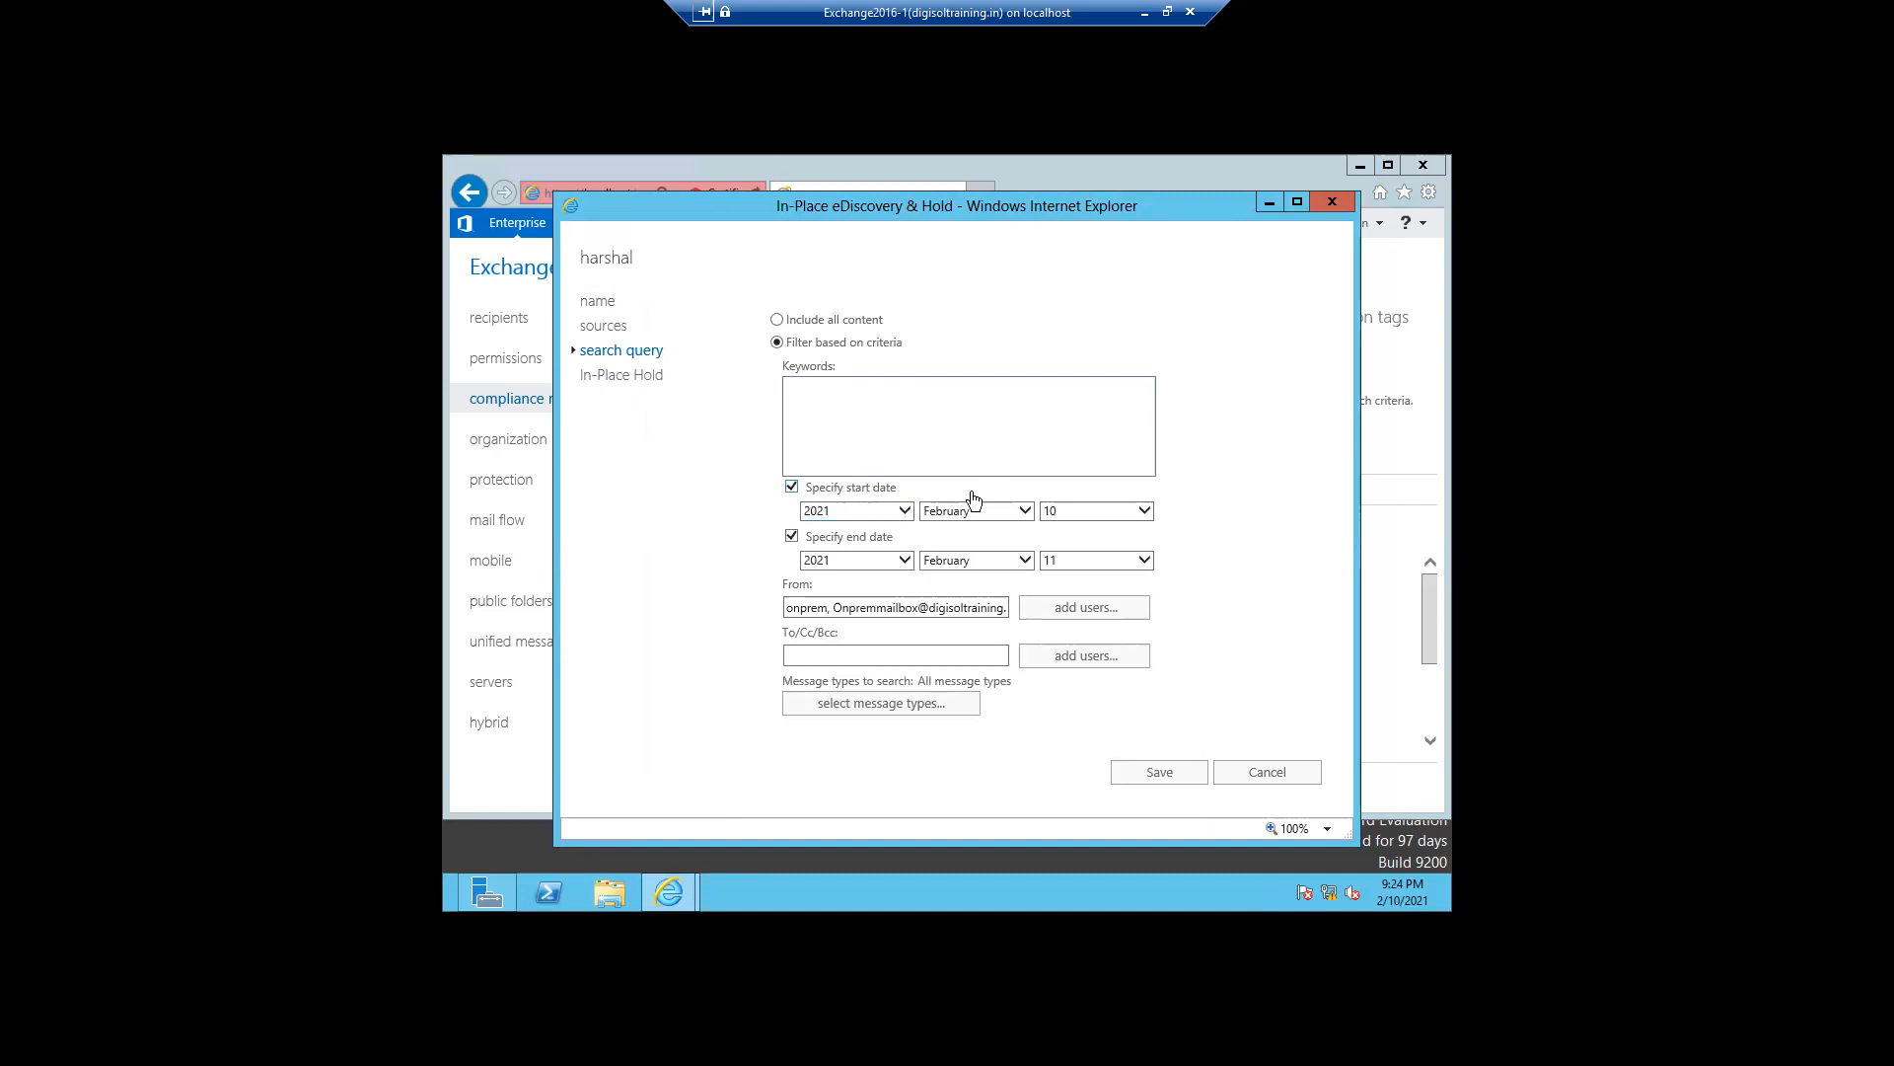
drag(1018, 500, 910, 501)
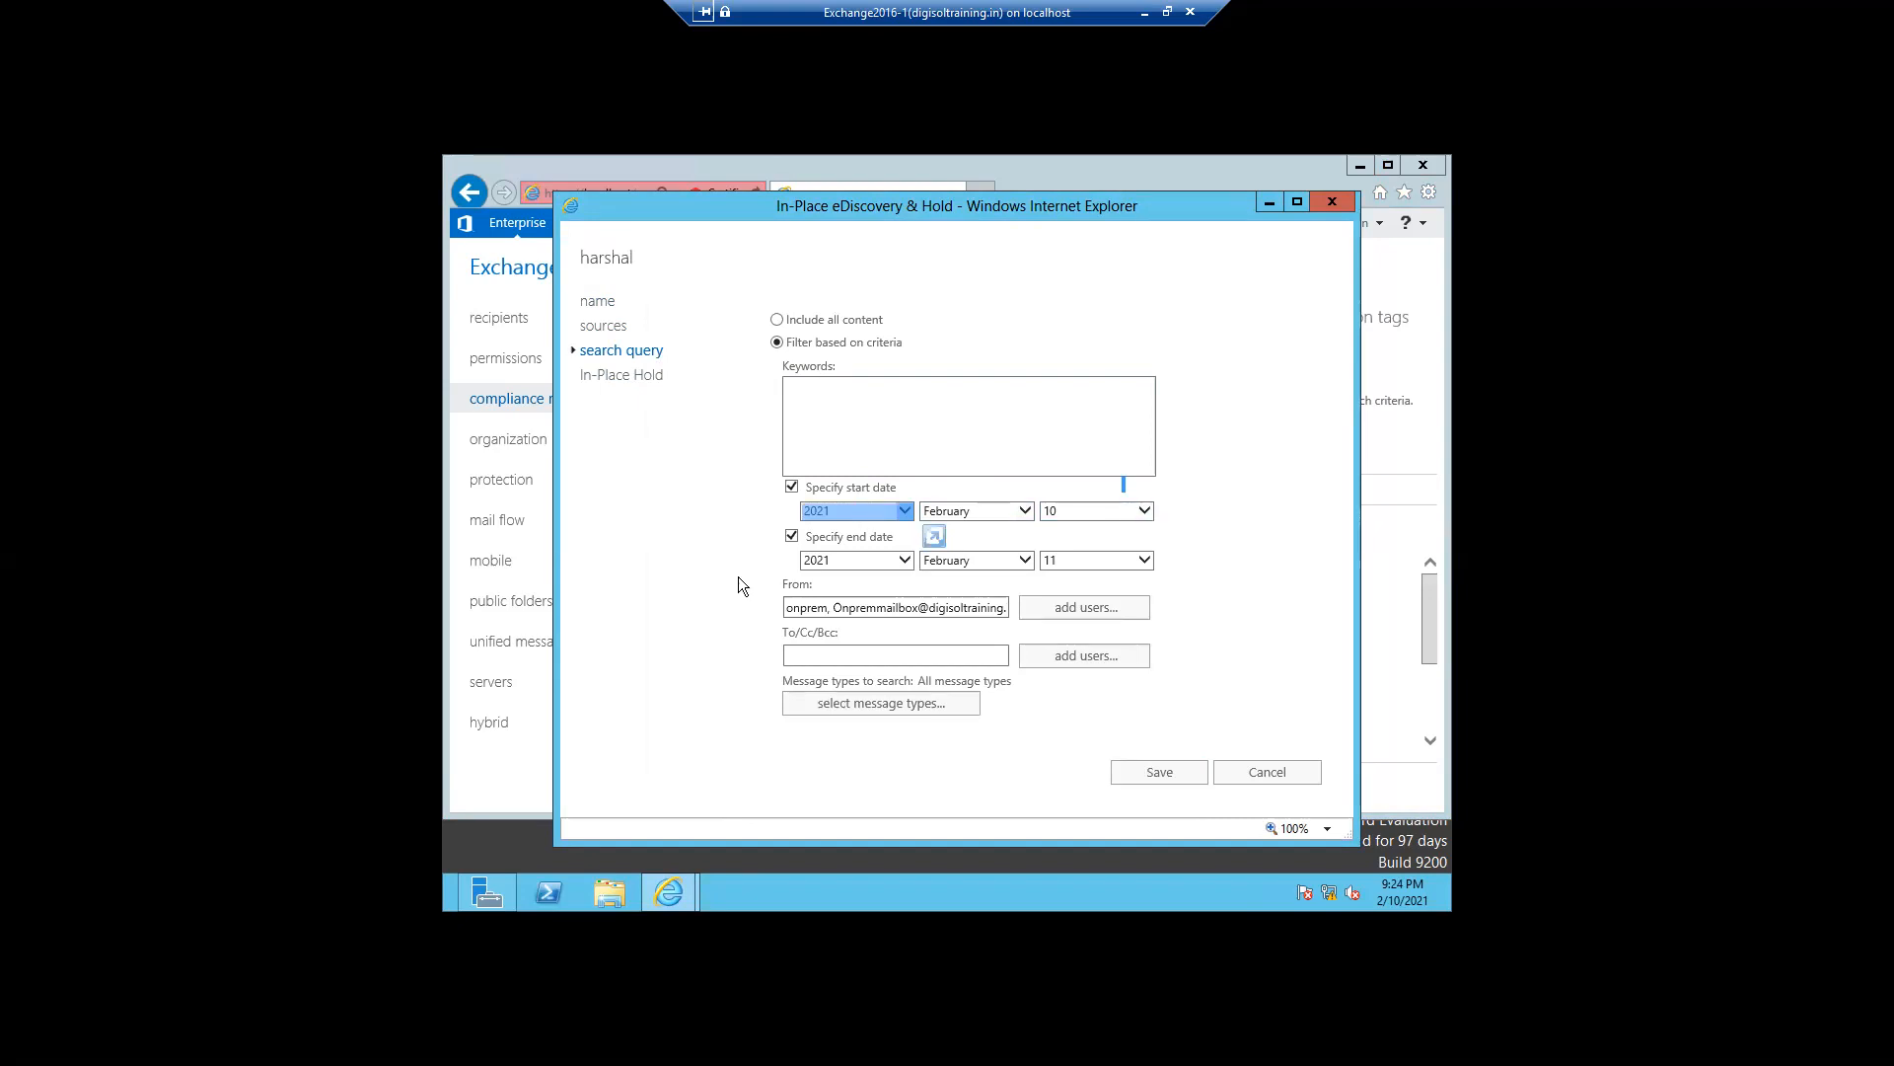
click(1145, 560)
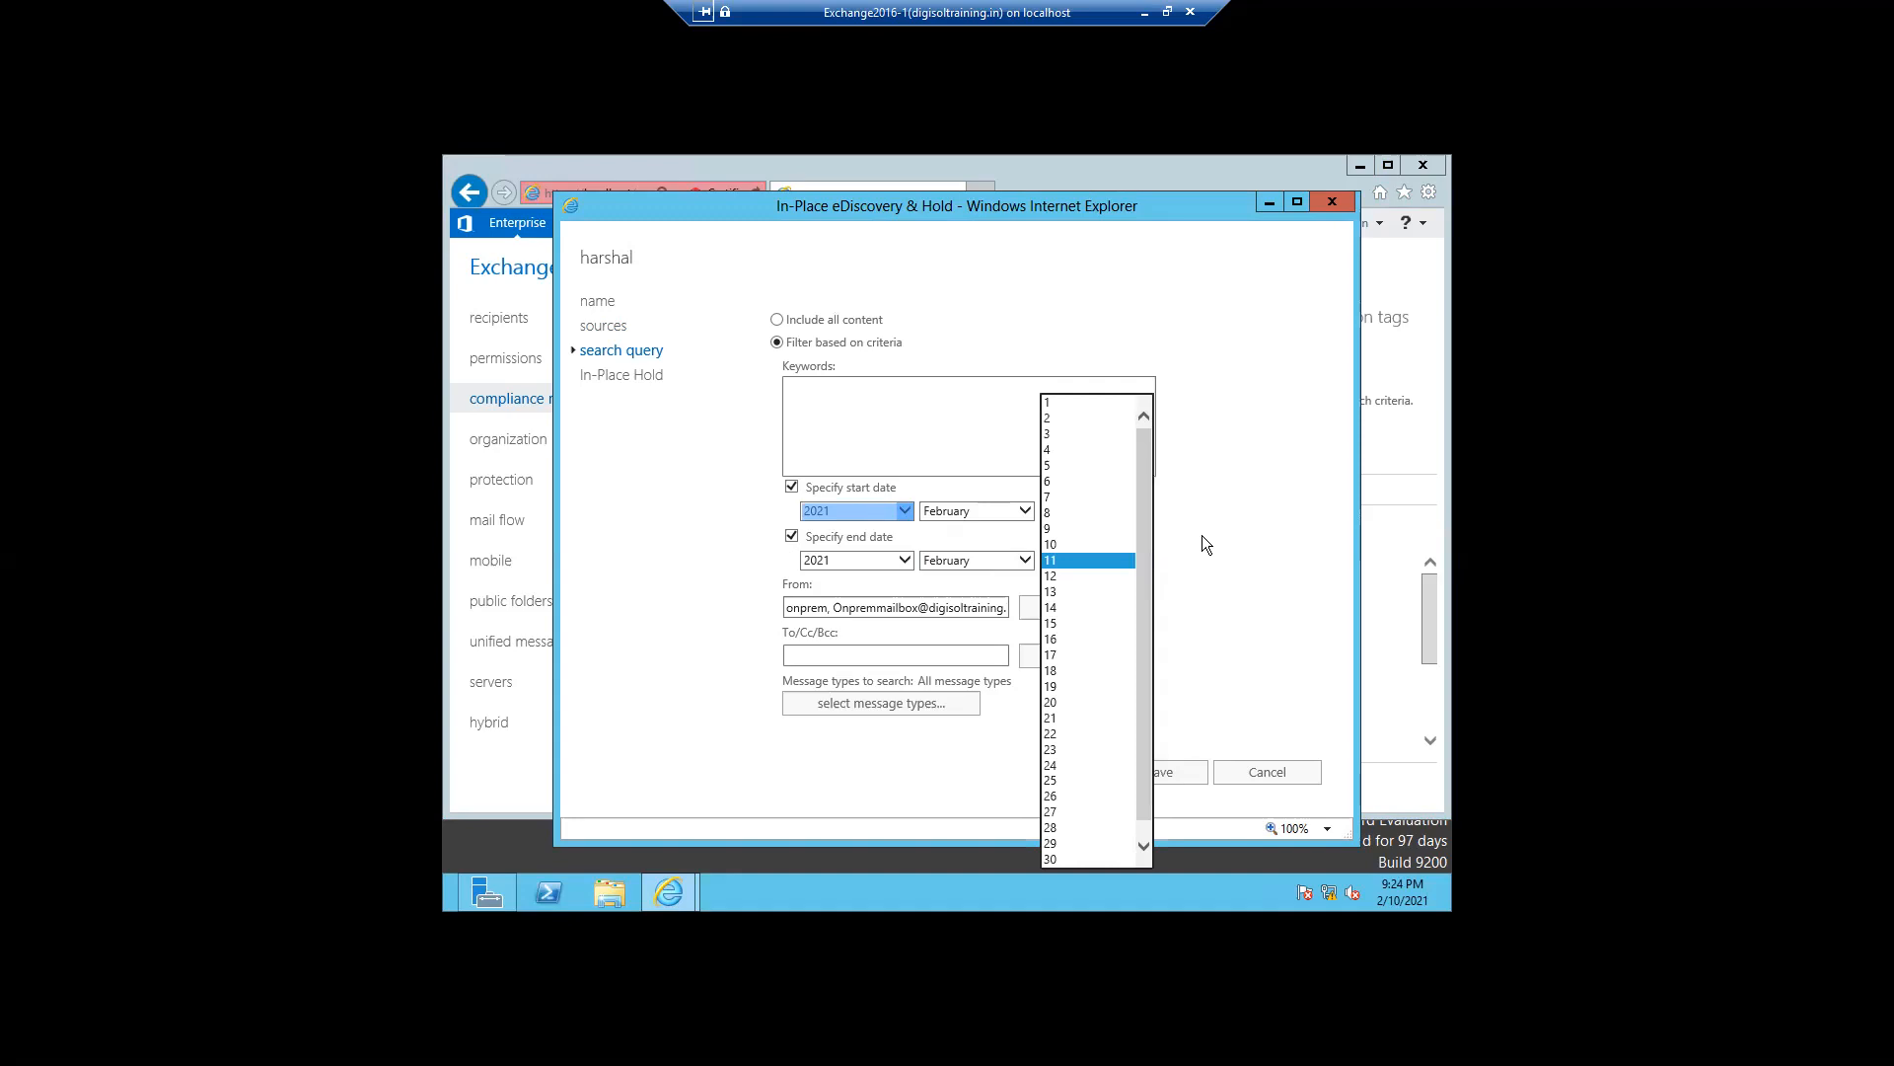
click(1202, 535)
click(1145, 510)
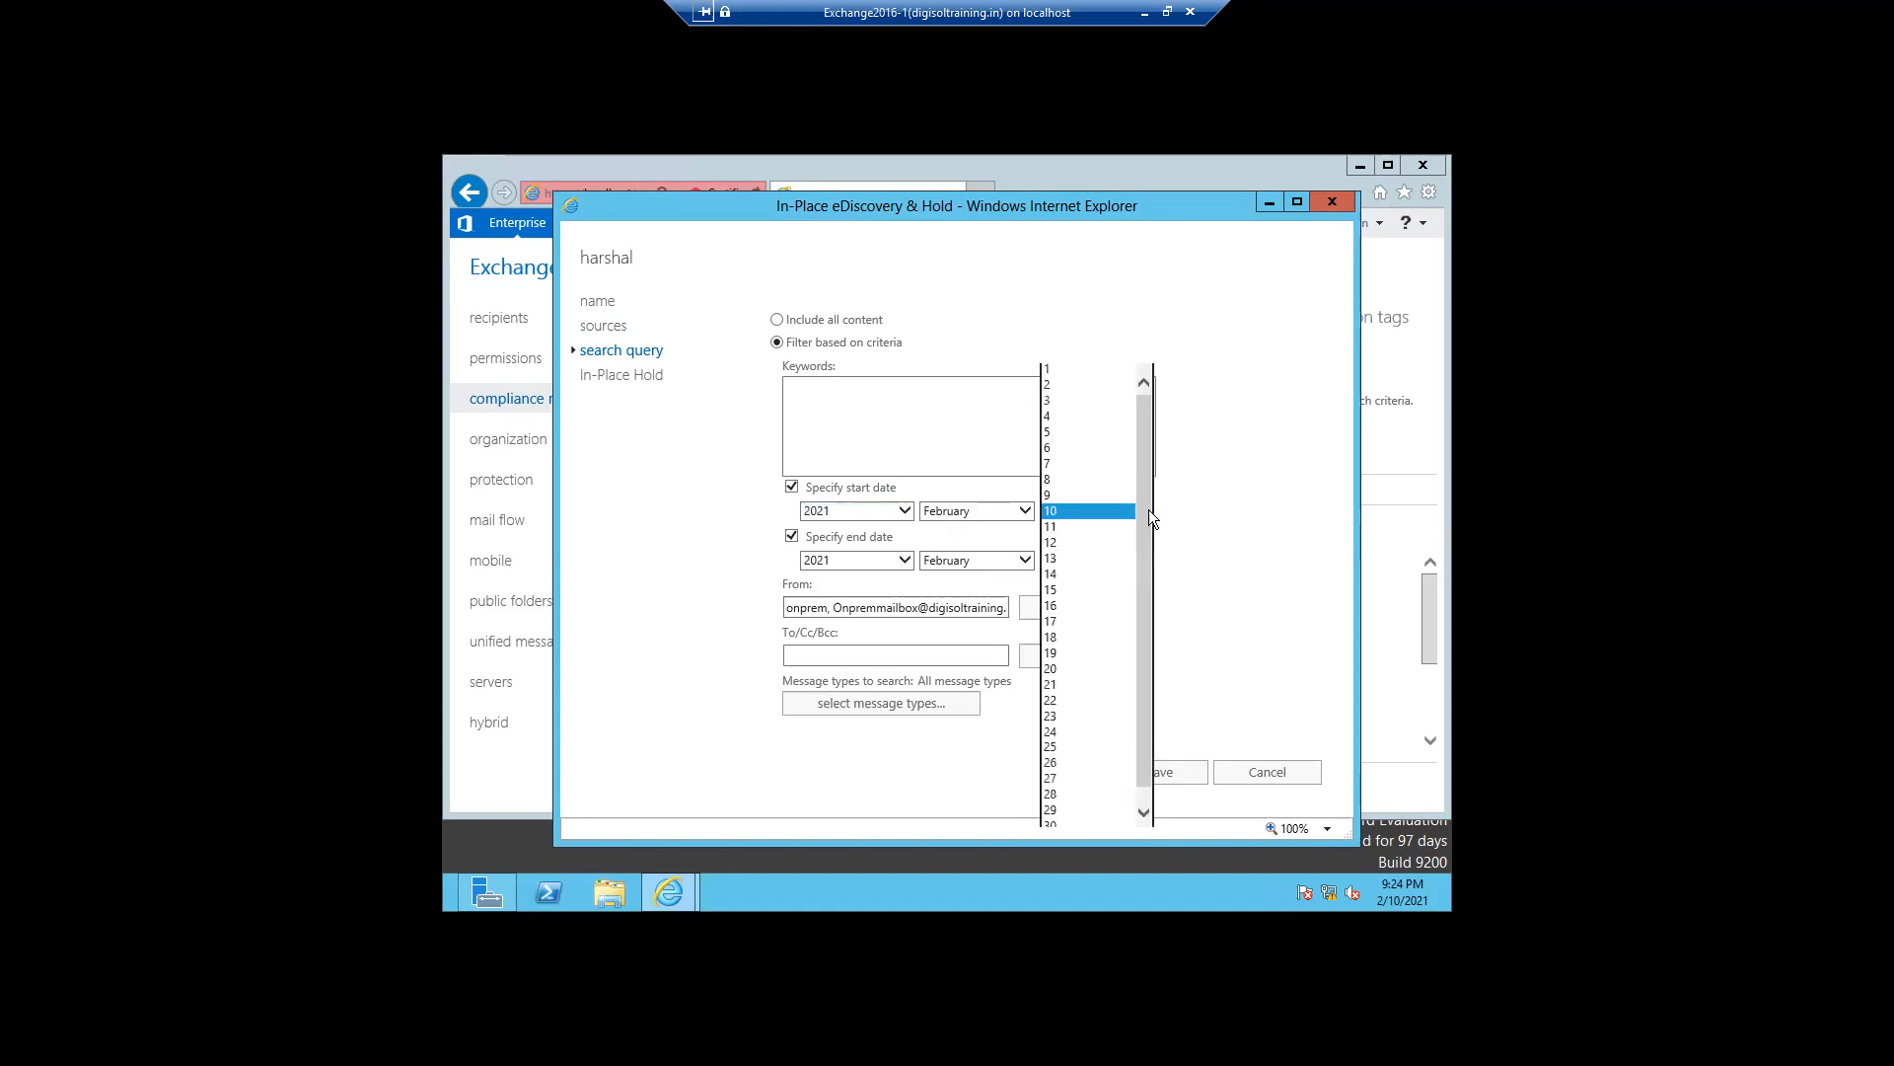
click(1055, 368)
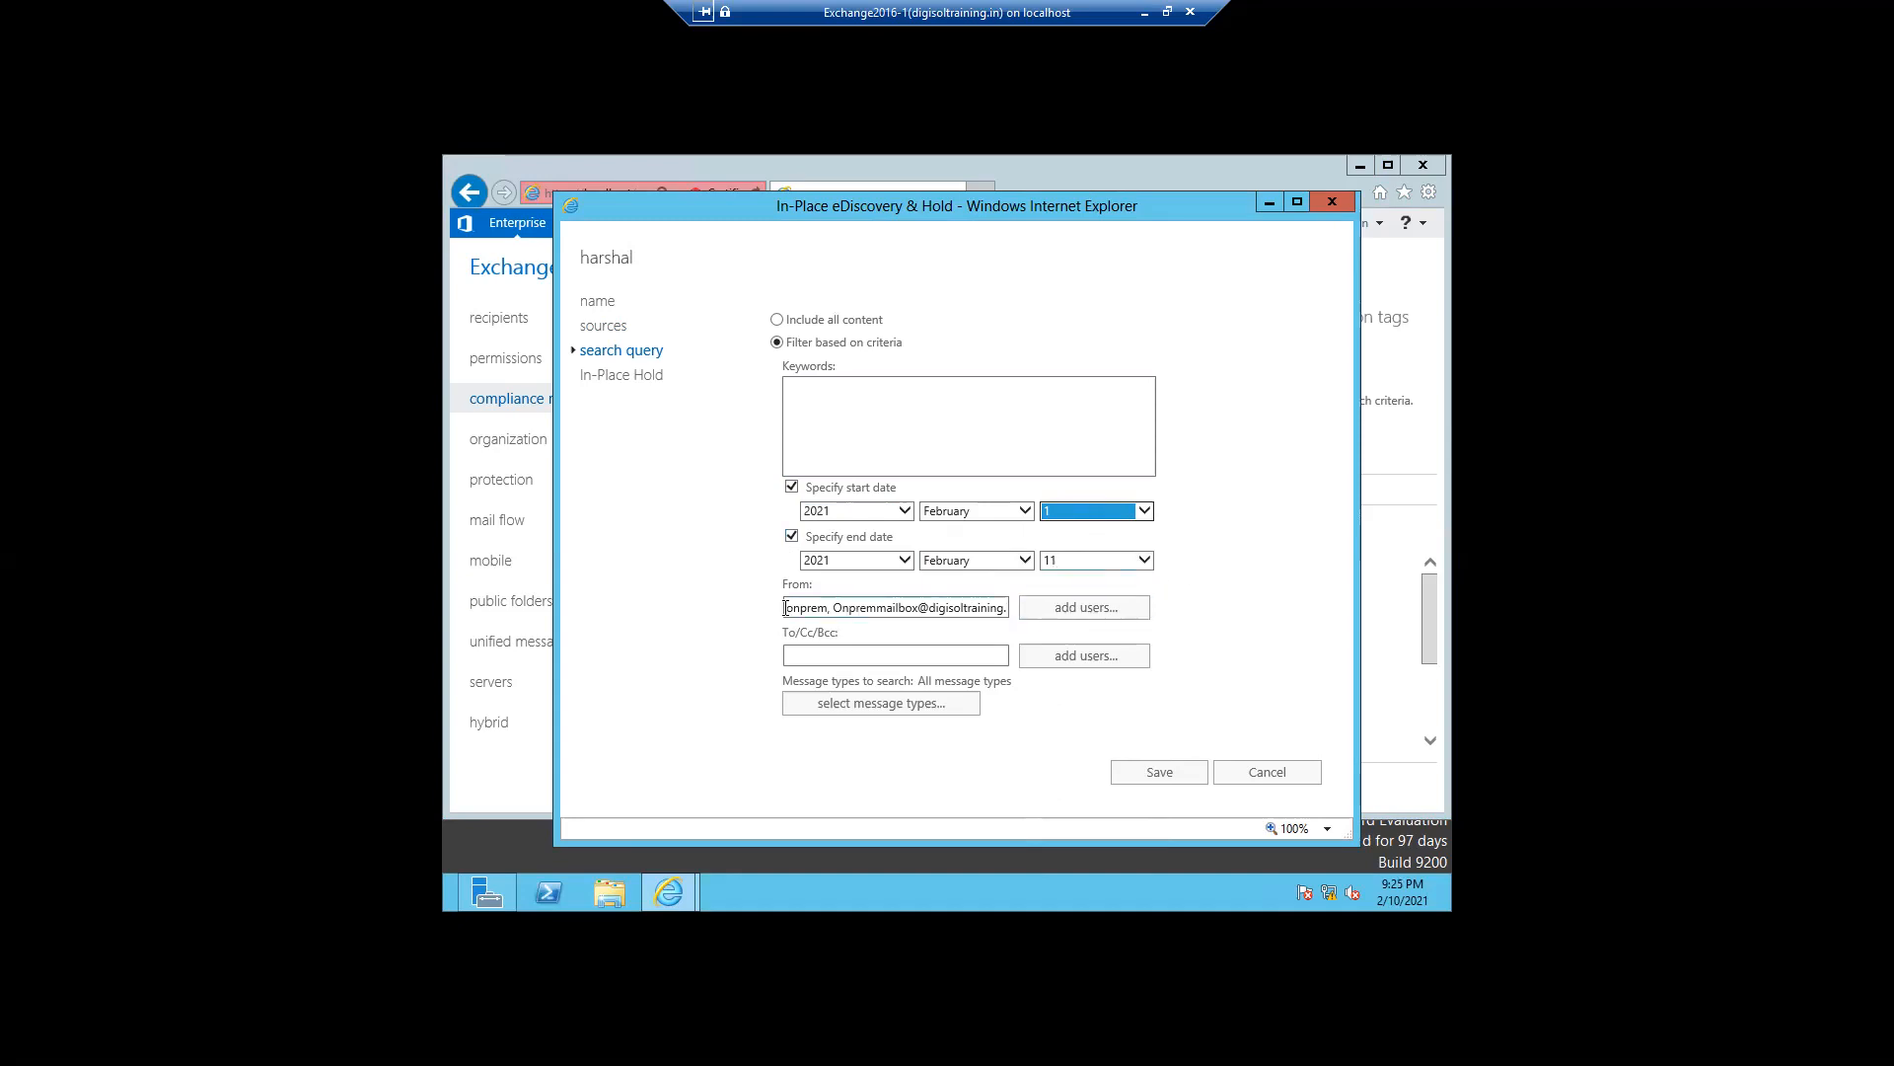
- Save the edited search with its in-place hold settings and review its search status details
drag(787, 606, 1010, 611)
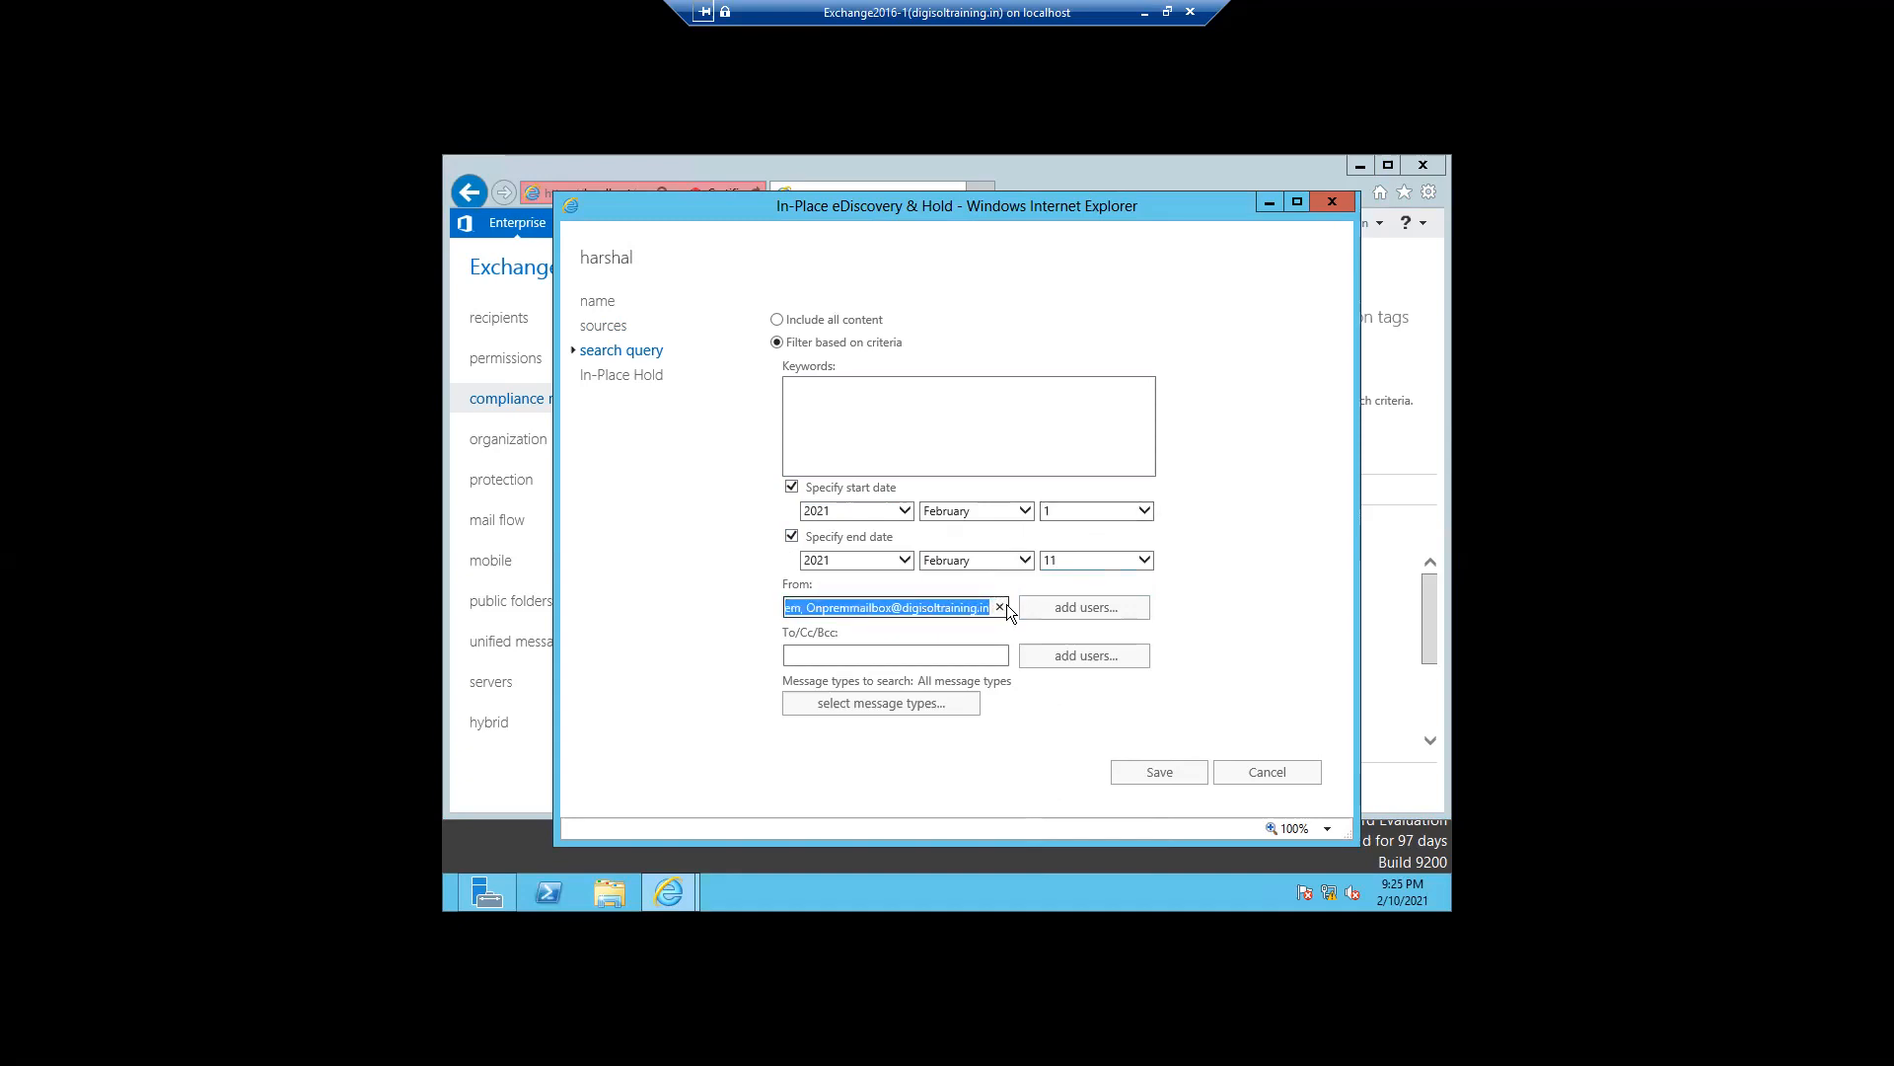
click(813, 652)
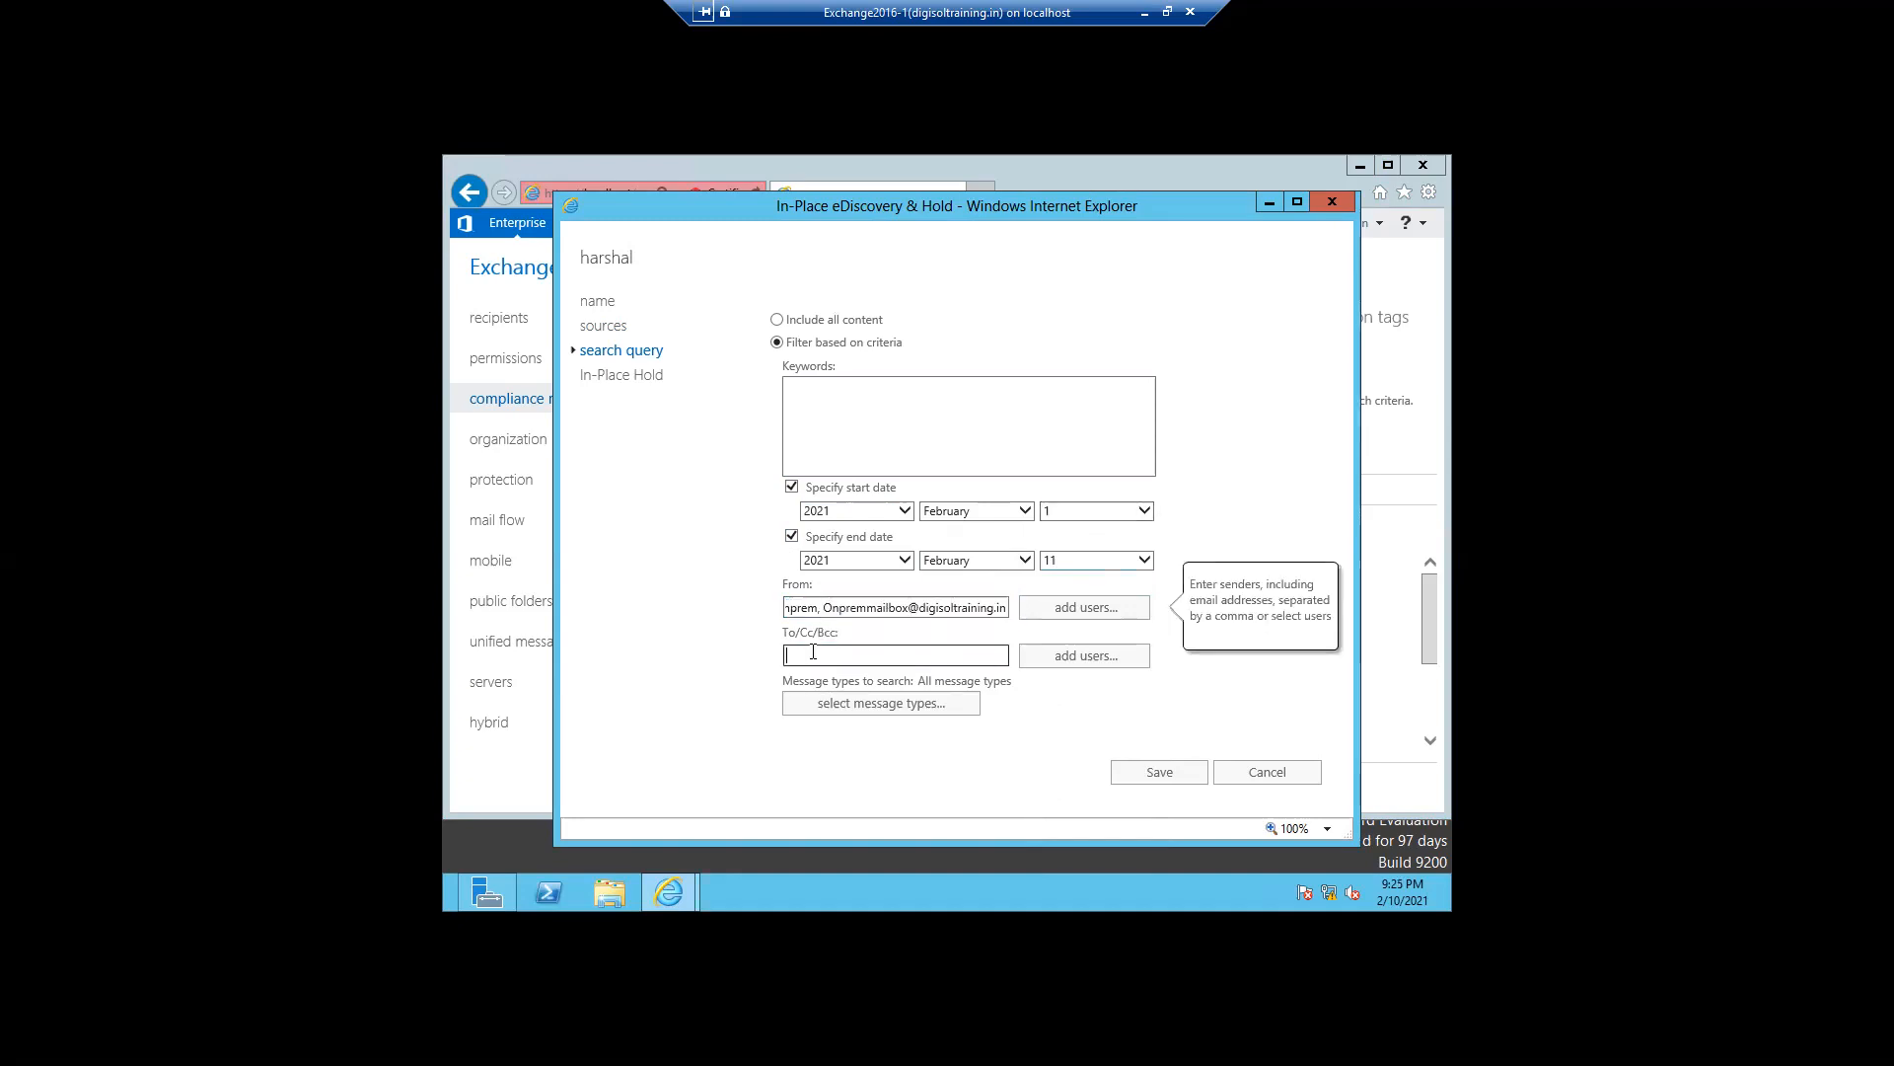
click(1111, 718)
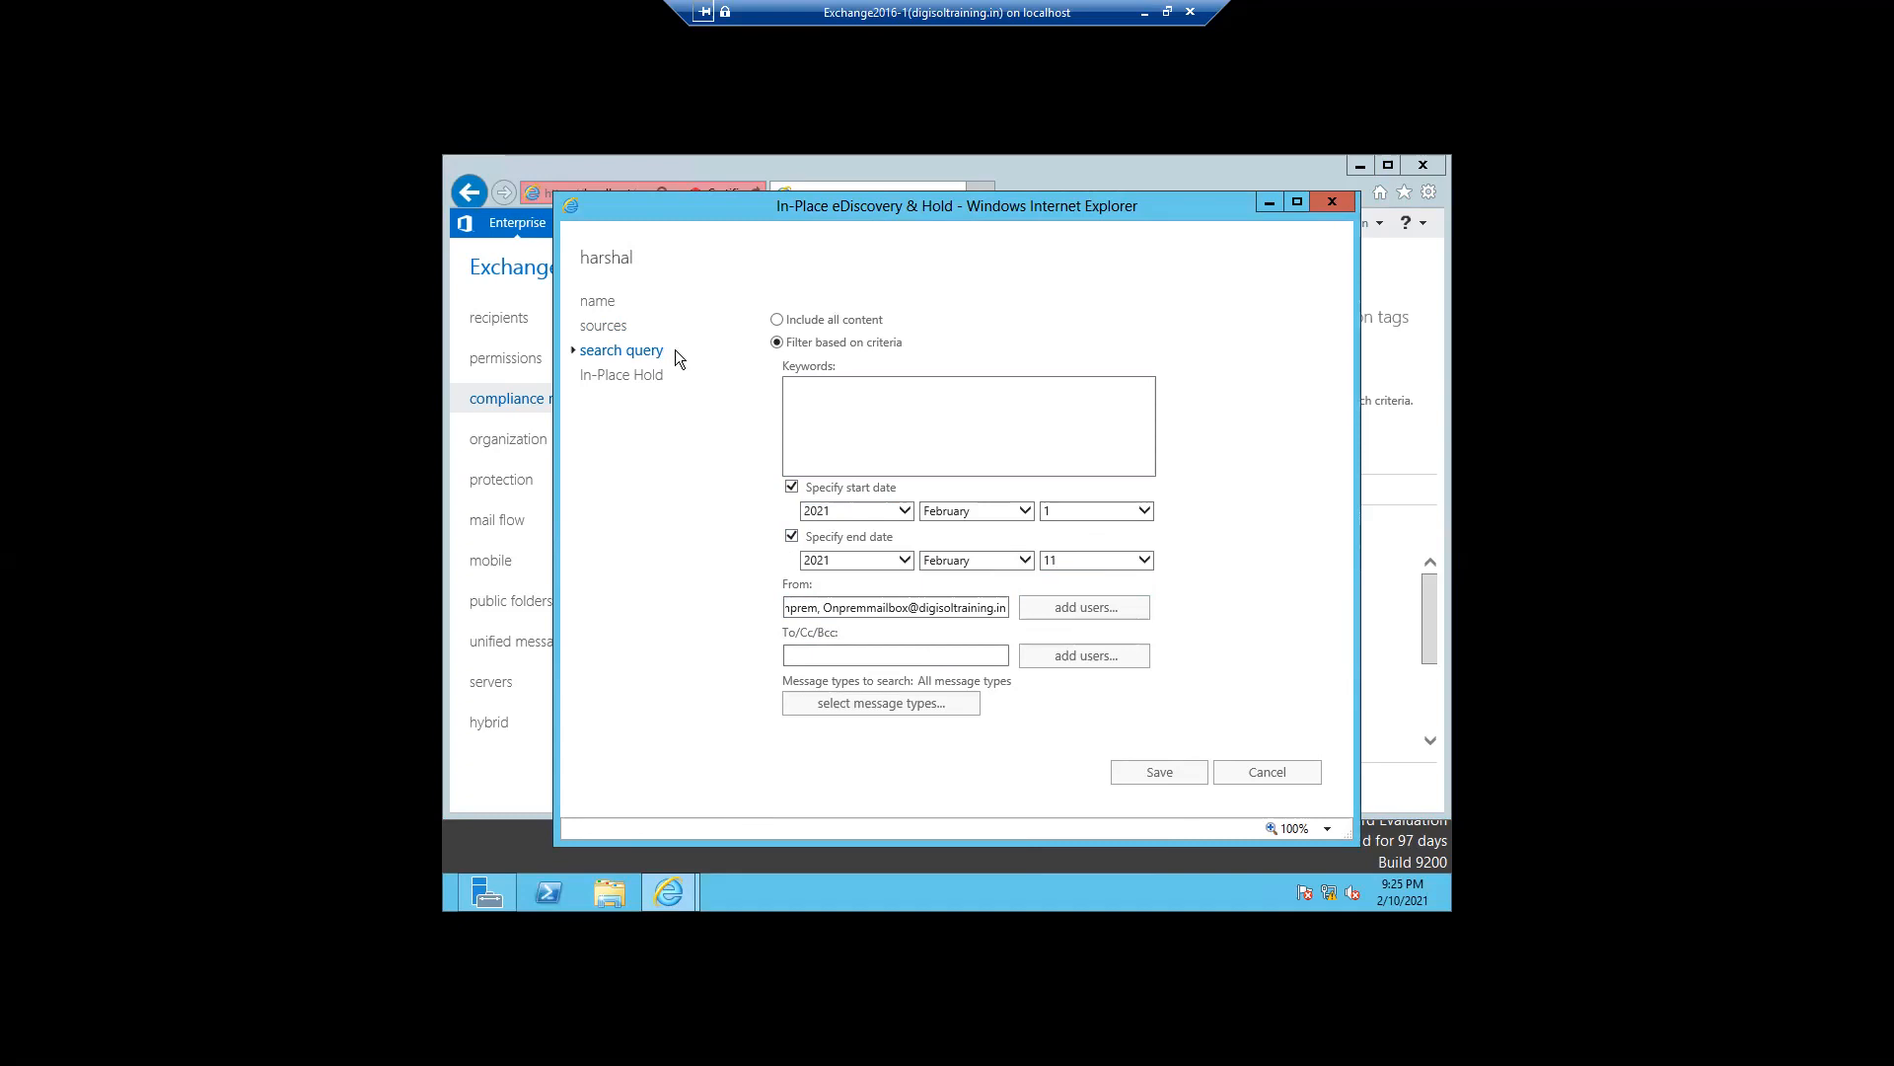
click(616, 380)
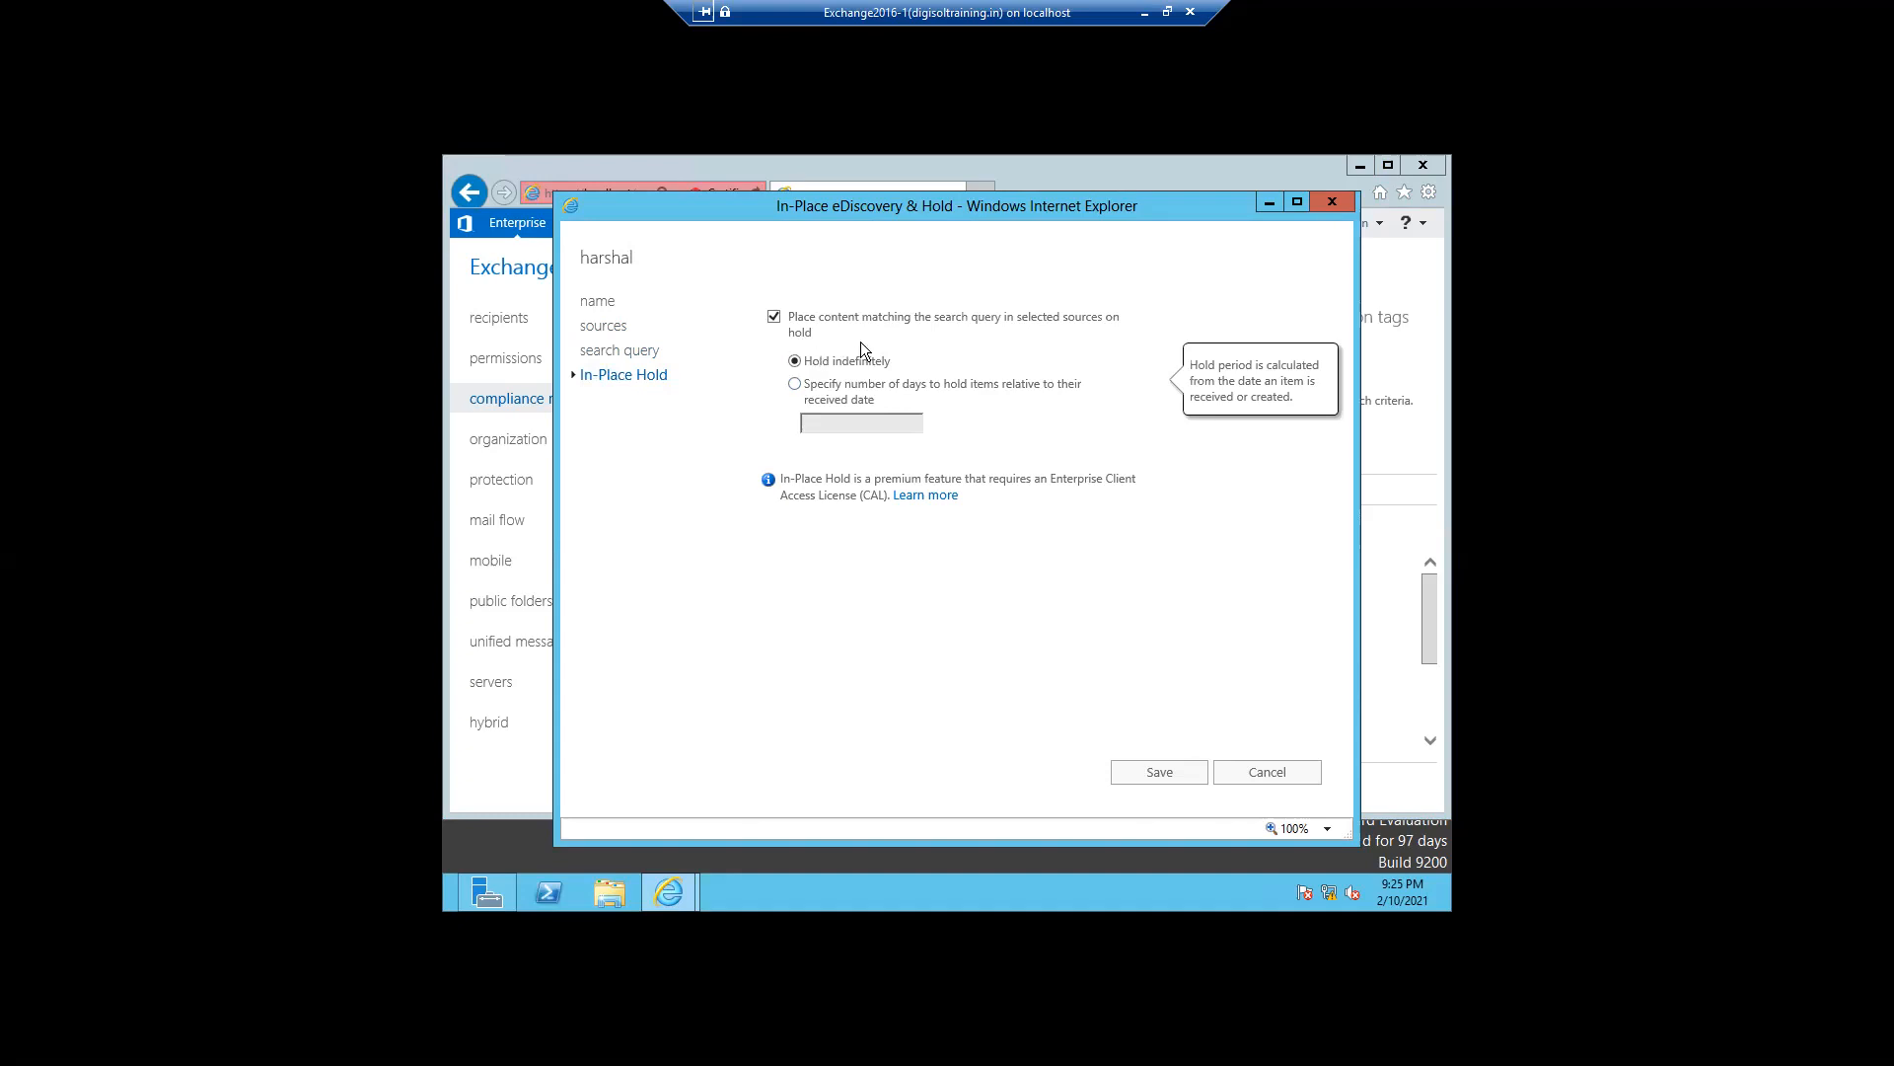
click(1131, 784)
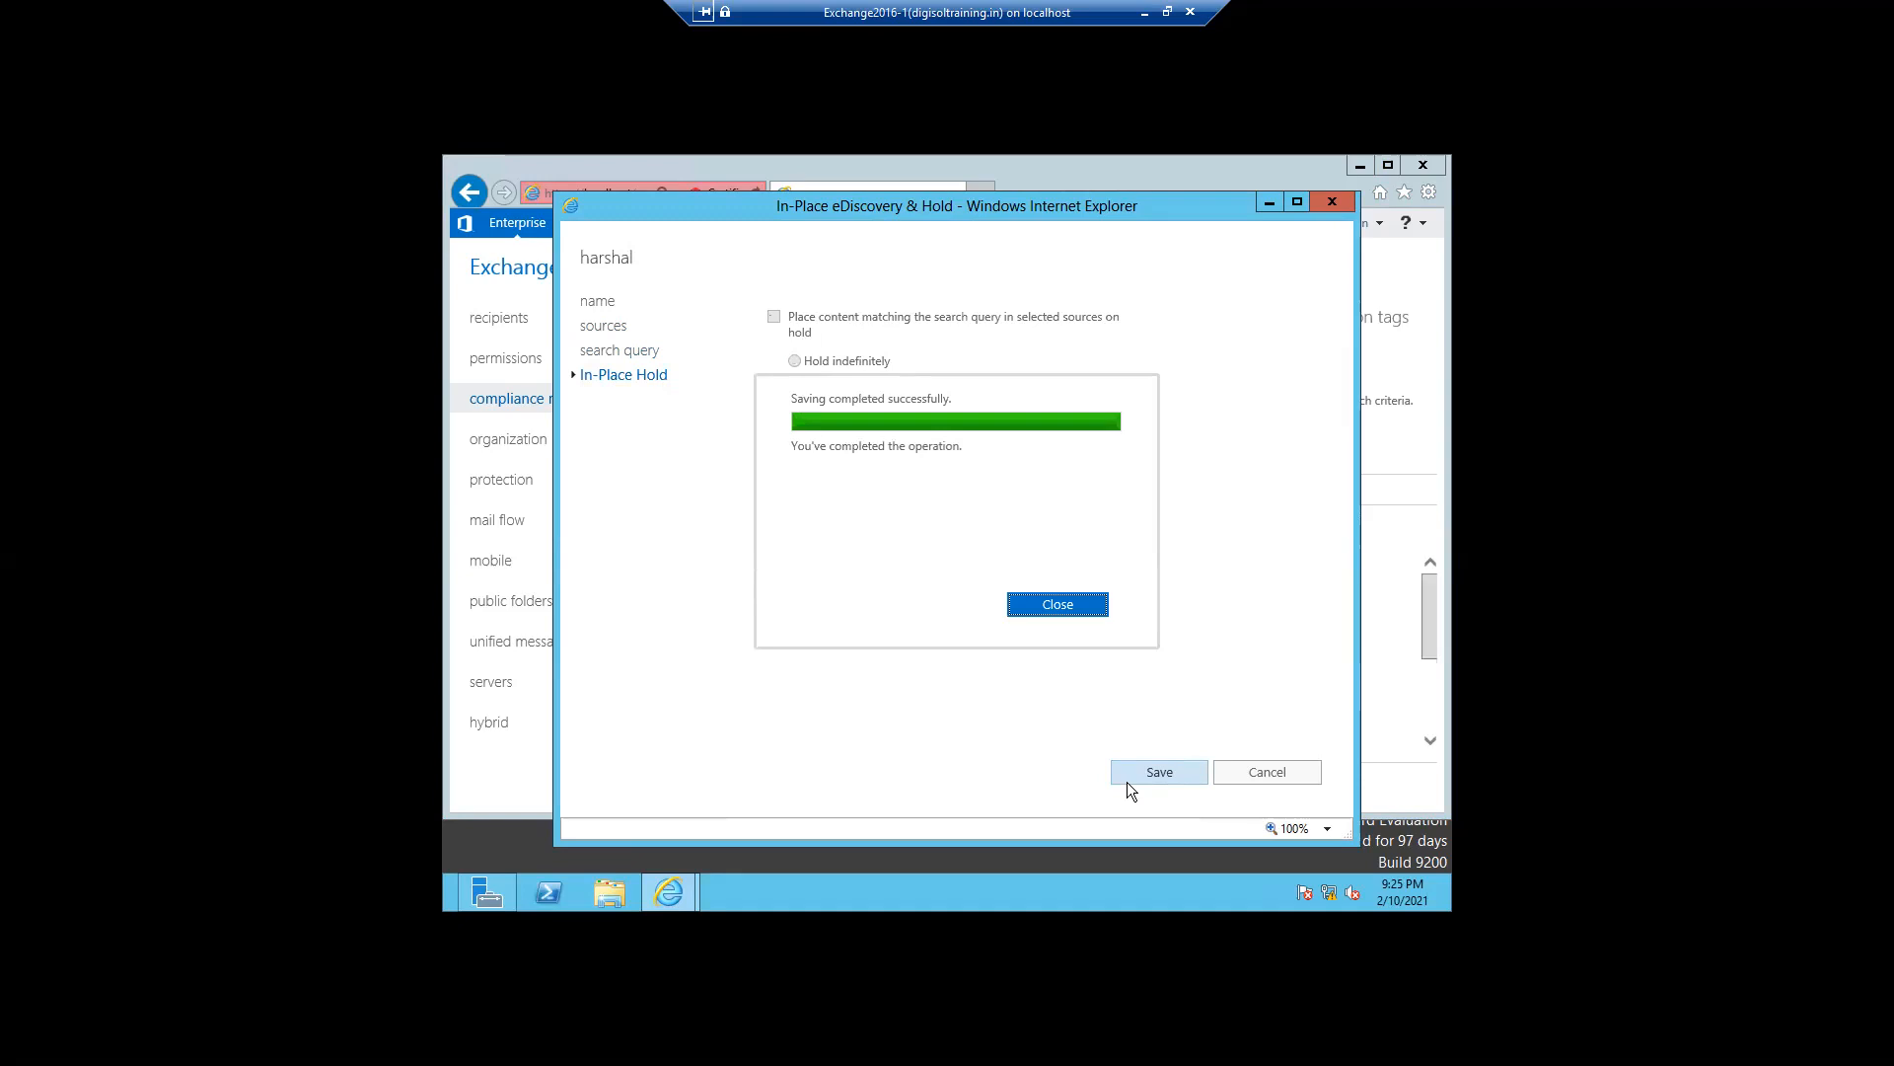
click(1053, 609)
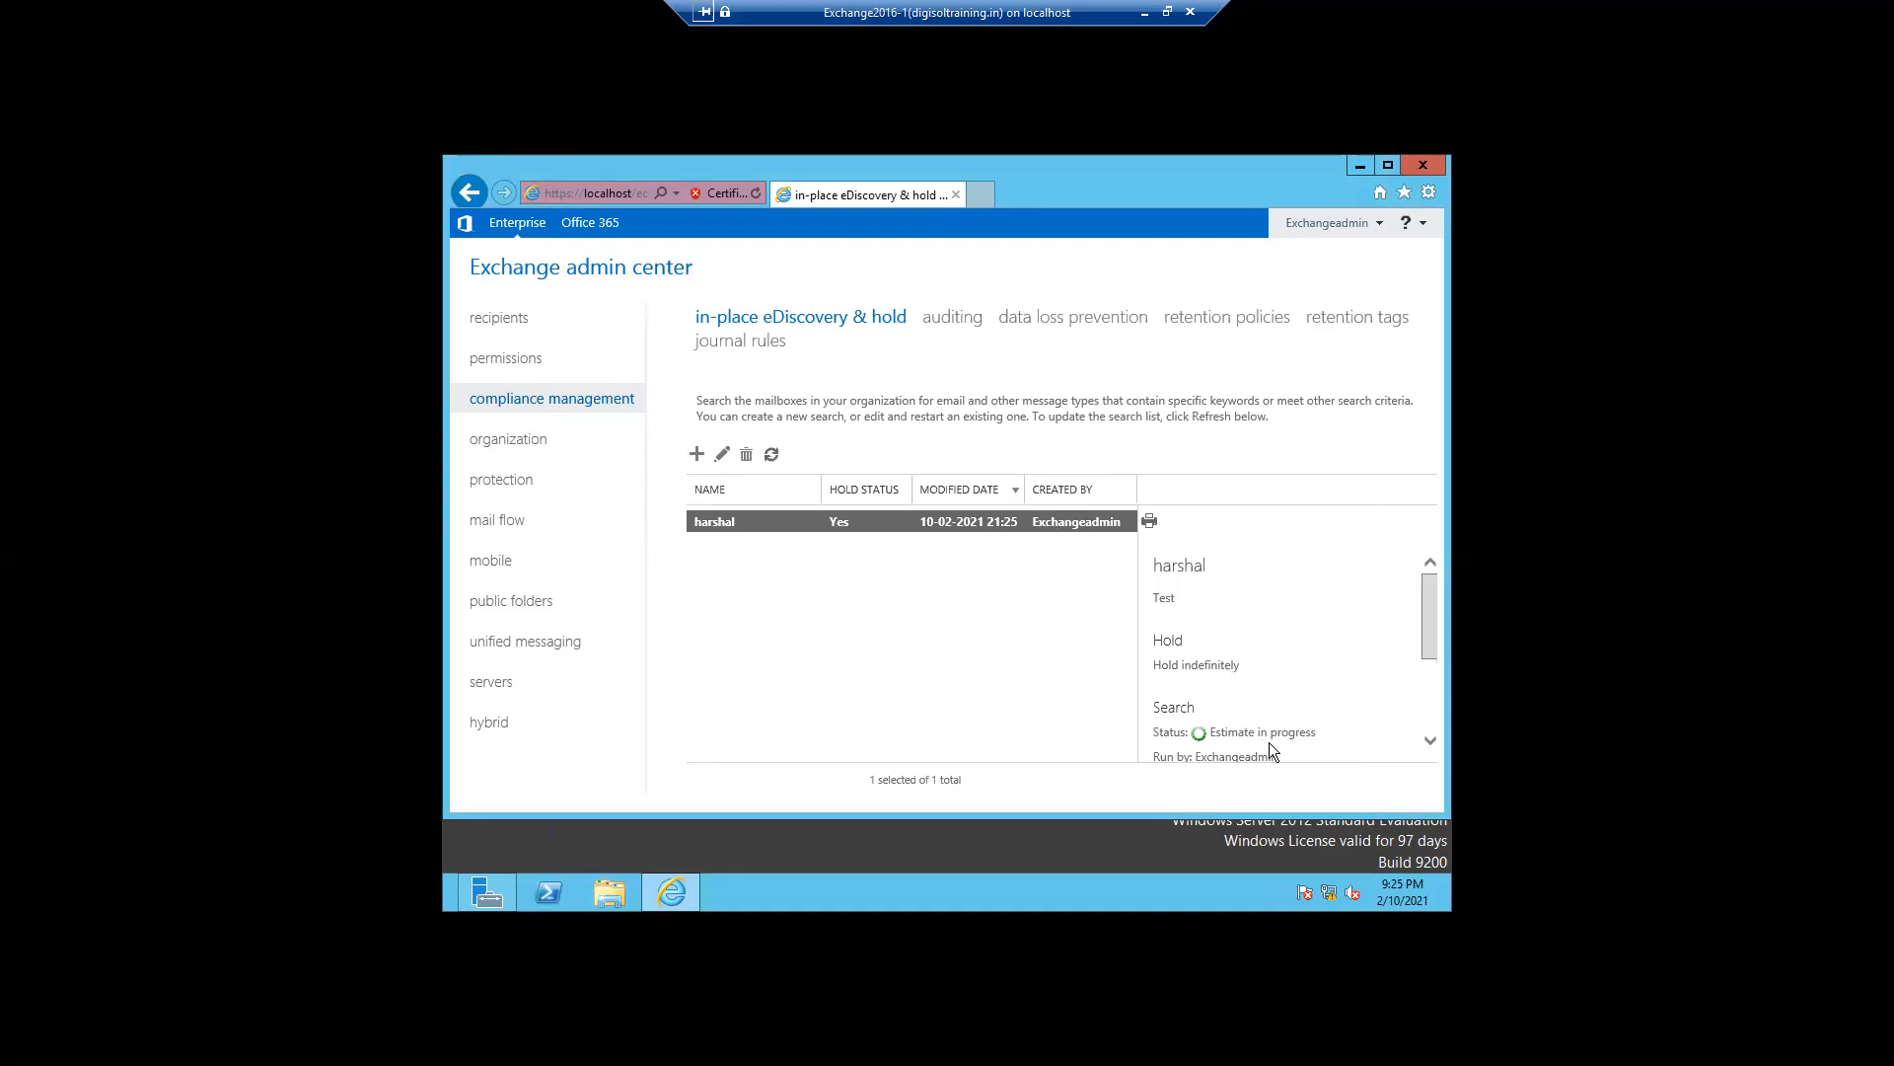
scroll(1427, 744, down, 3)
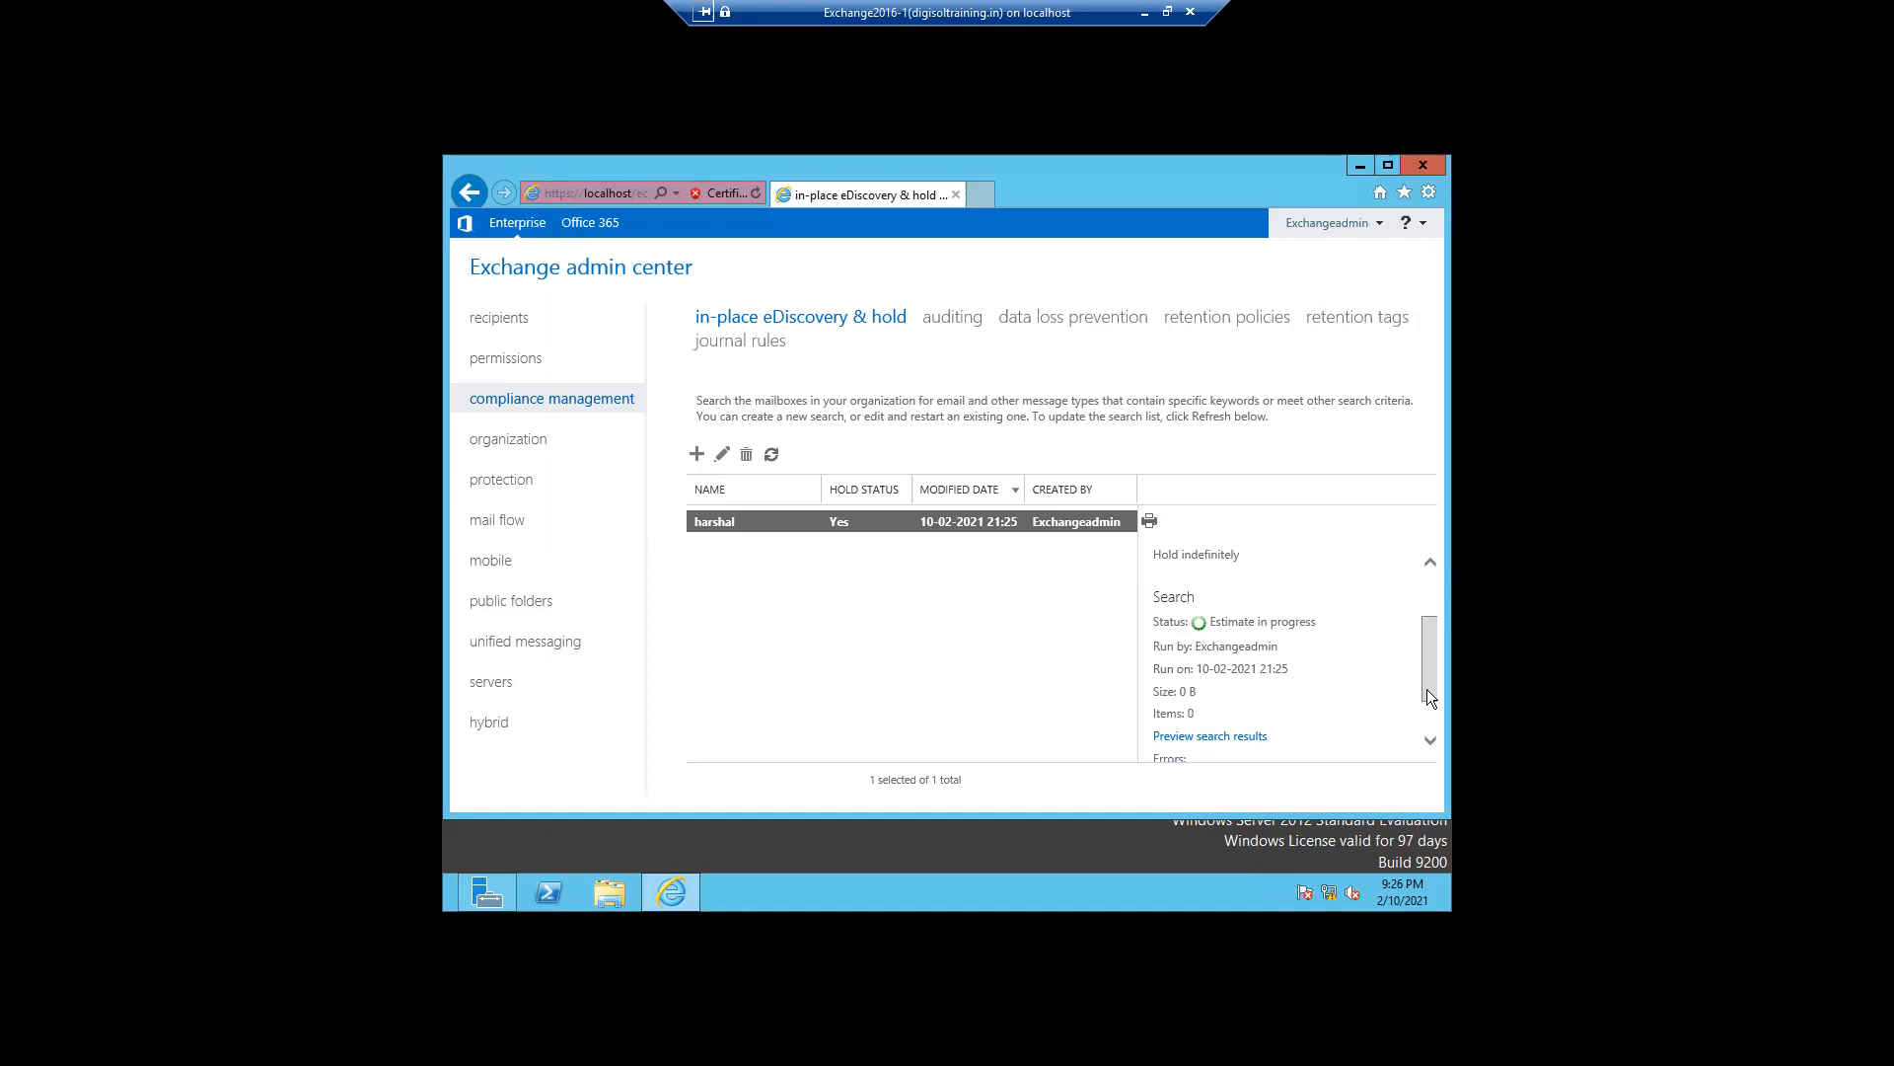
mouse_move(1428, 696)
mouse_down()
mouse_move(1429, 718)
mouse_move(1430, 690)
mouse_up()
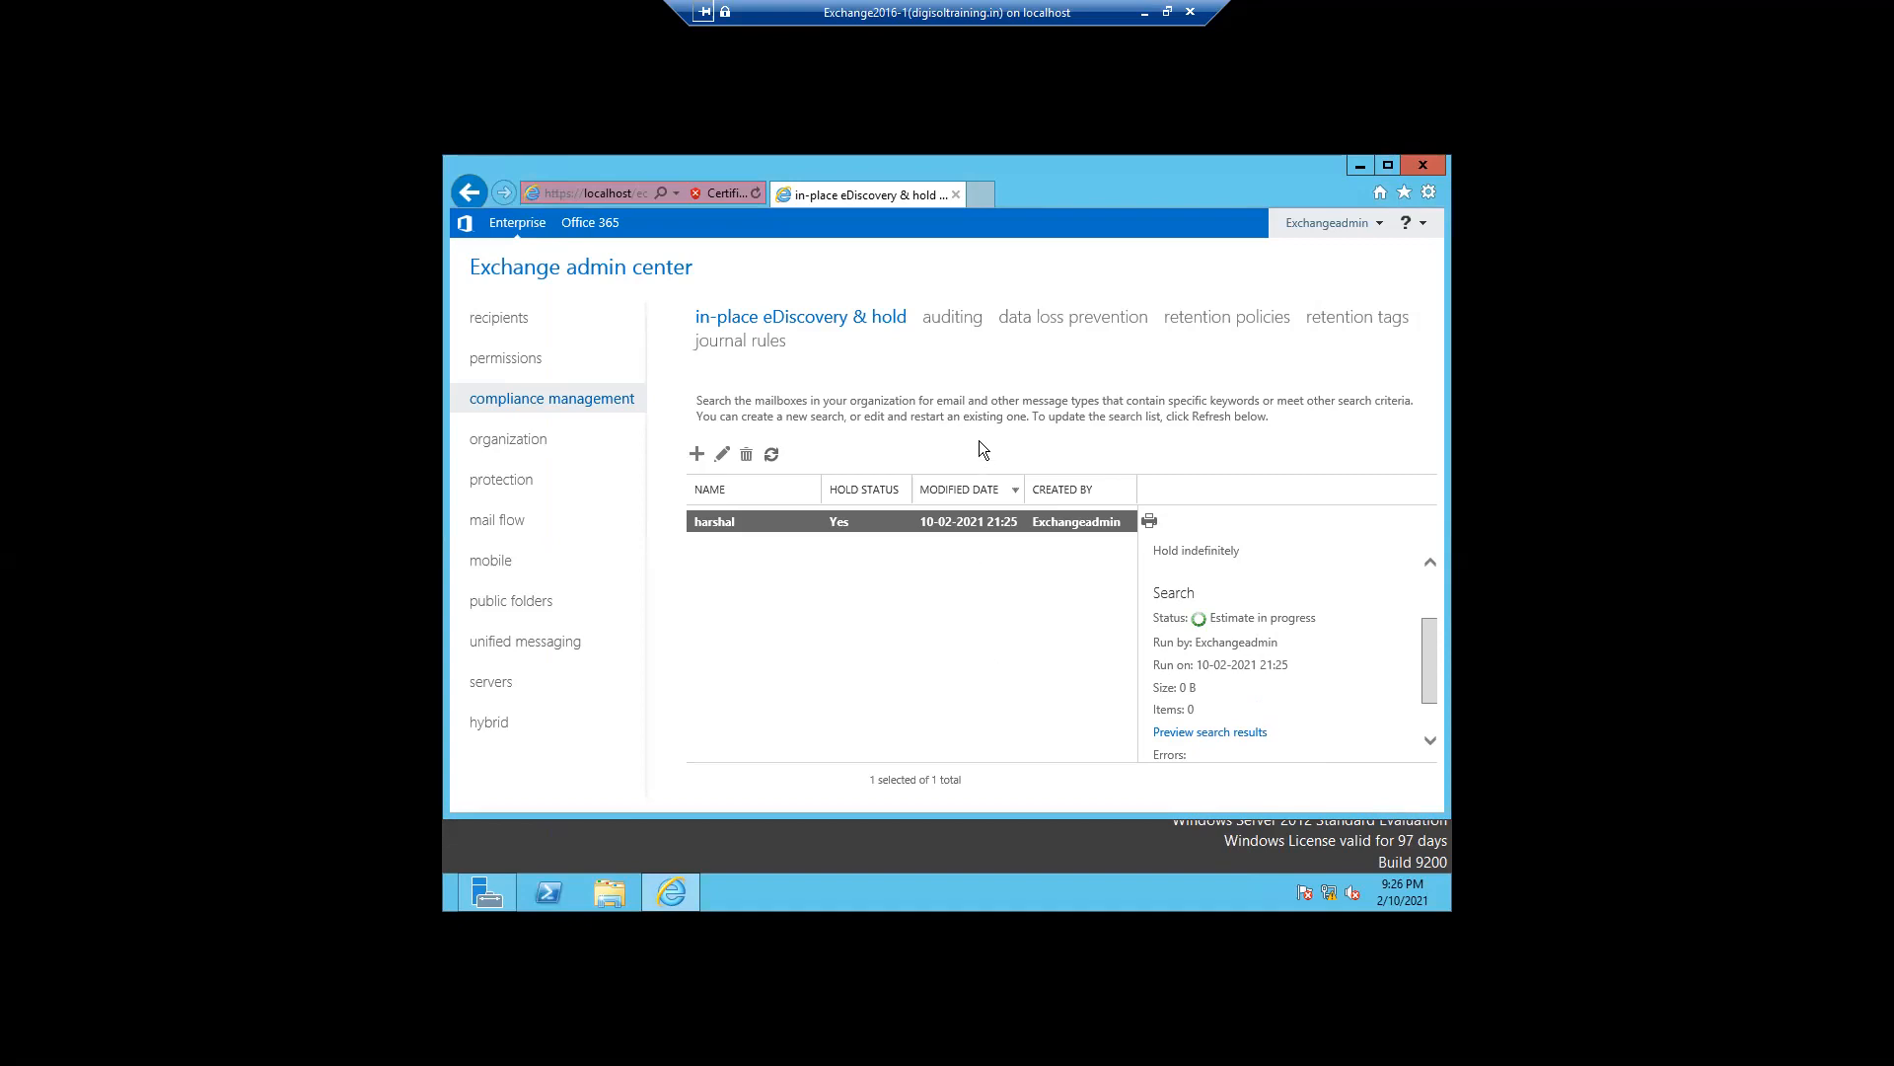
- Open the auditing reports, run the admin audit log report with its default dates, then close it
click(949, 326)
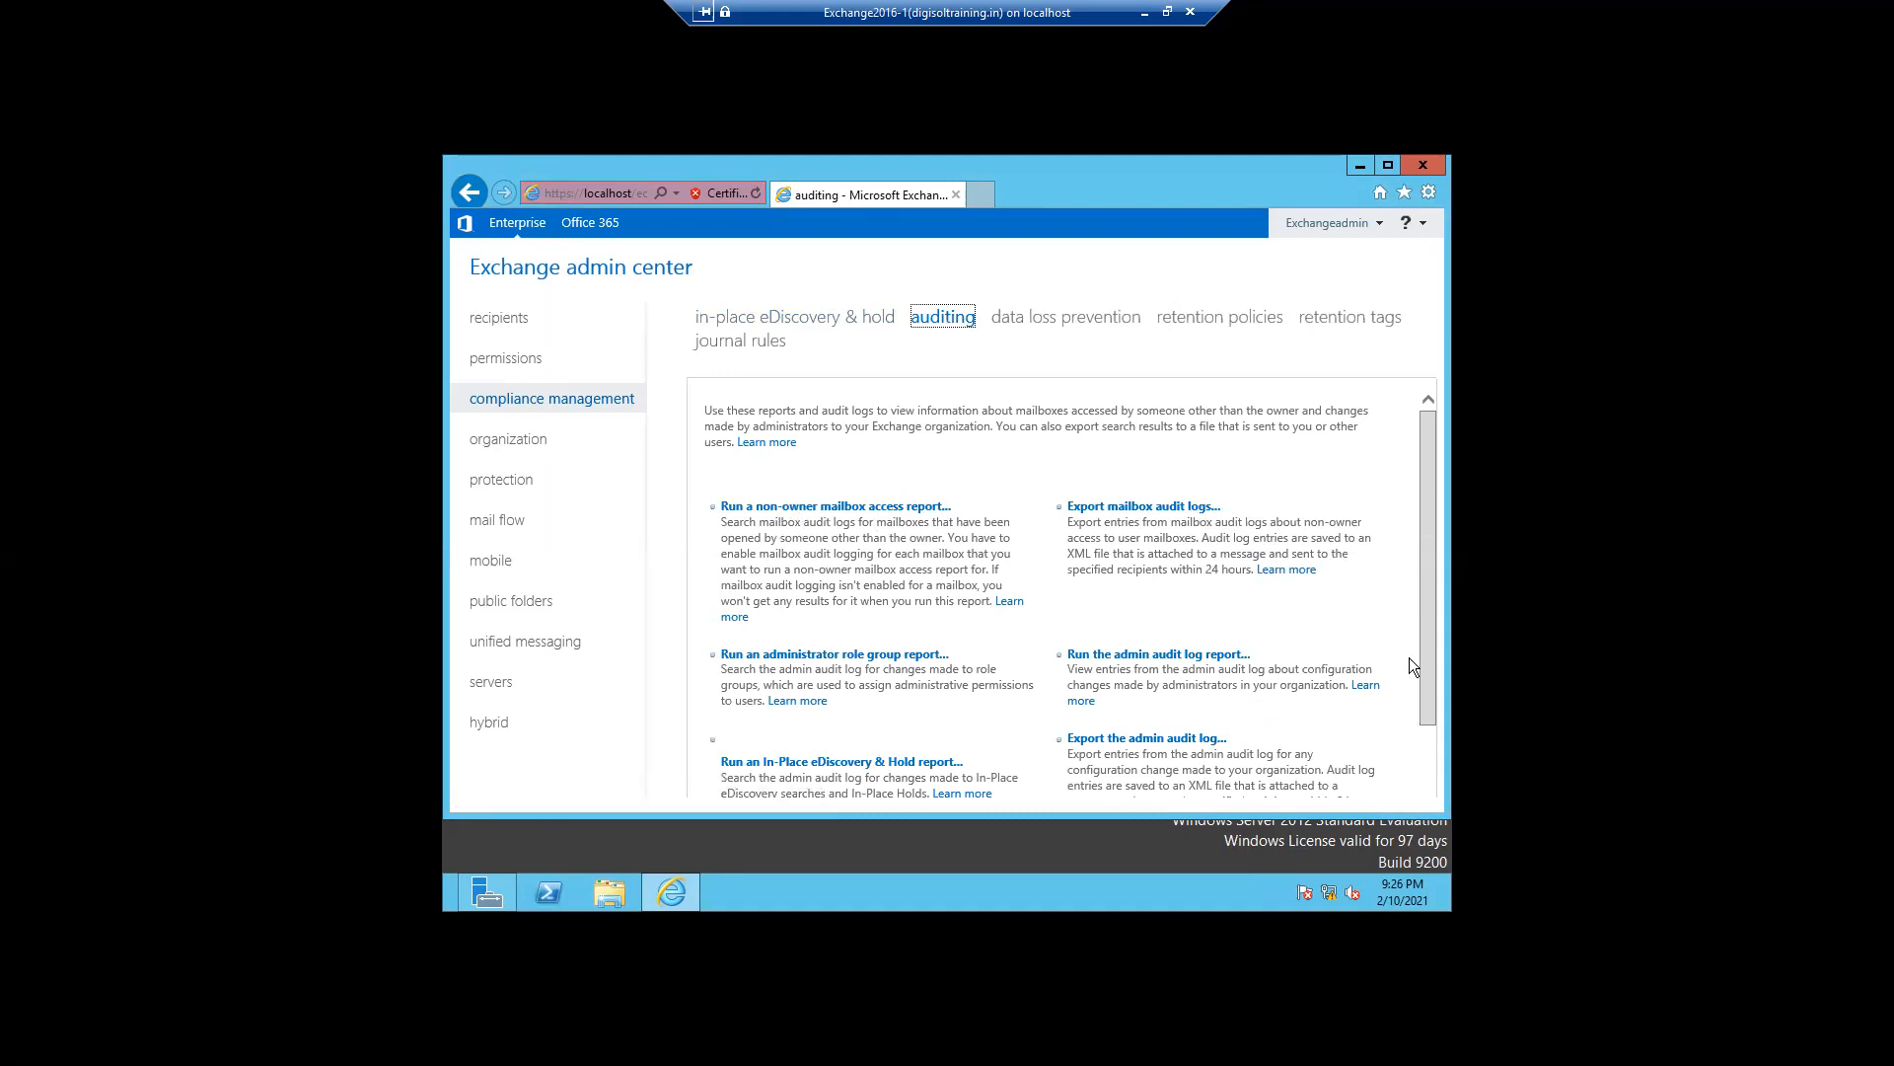
drag(1430, 686, 1428, 728)
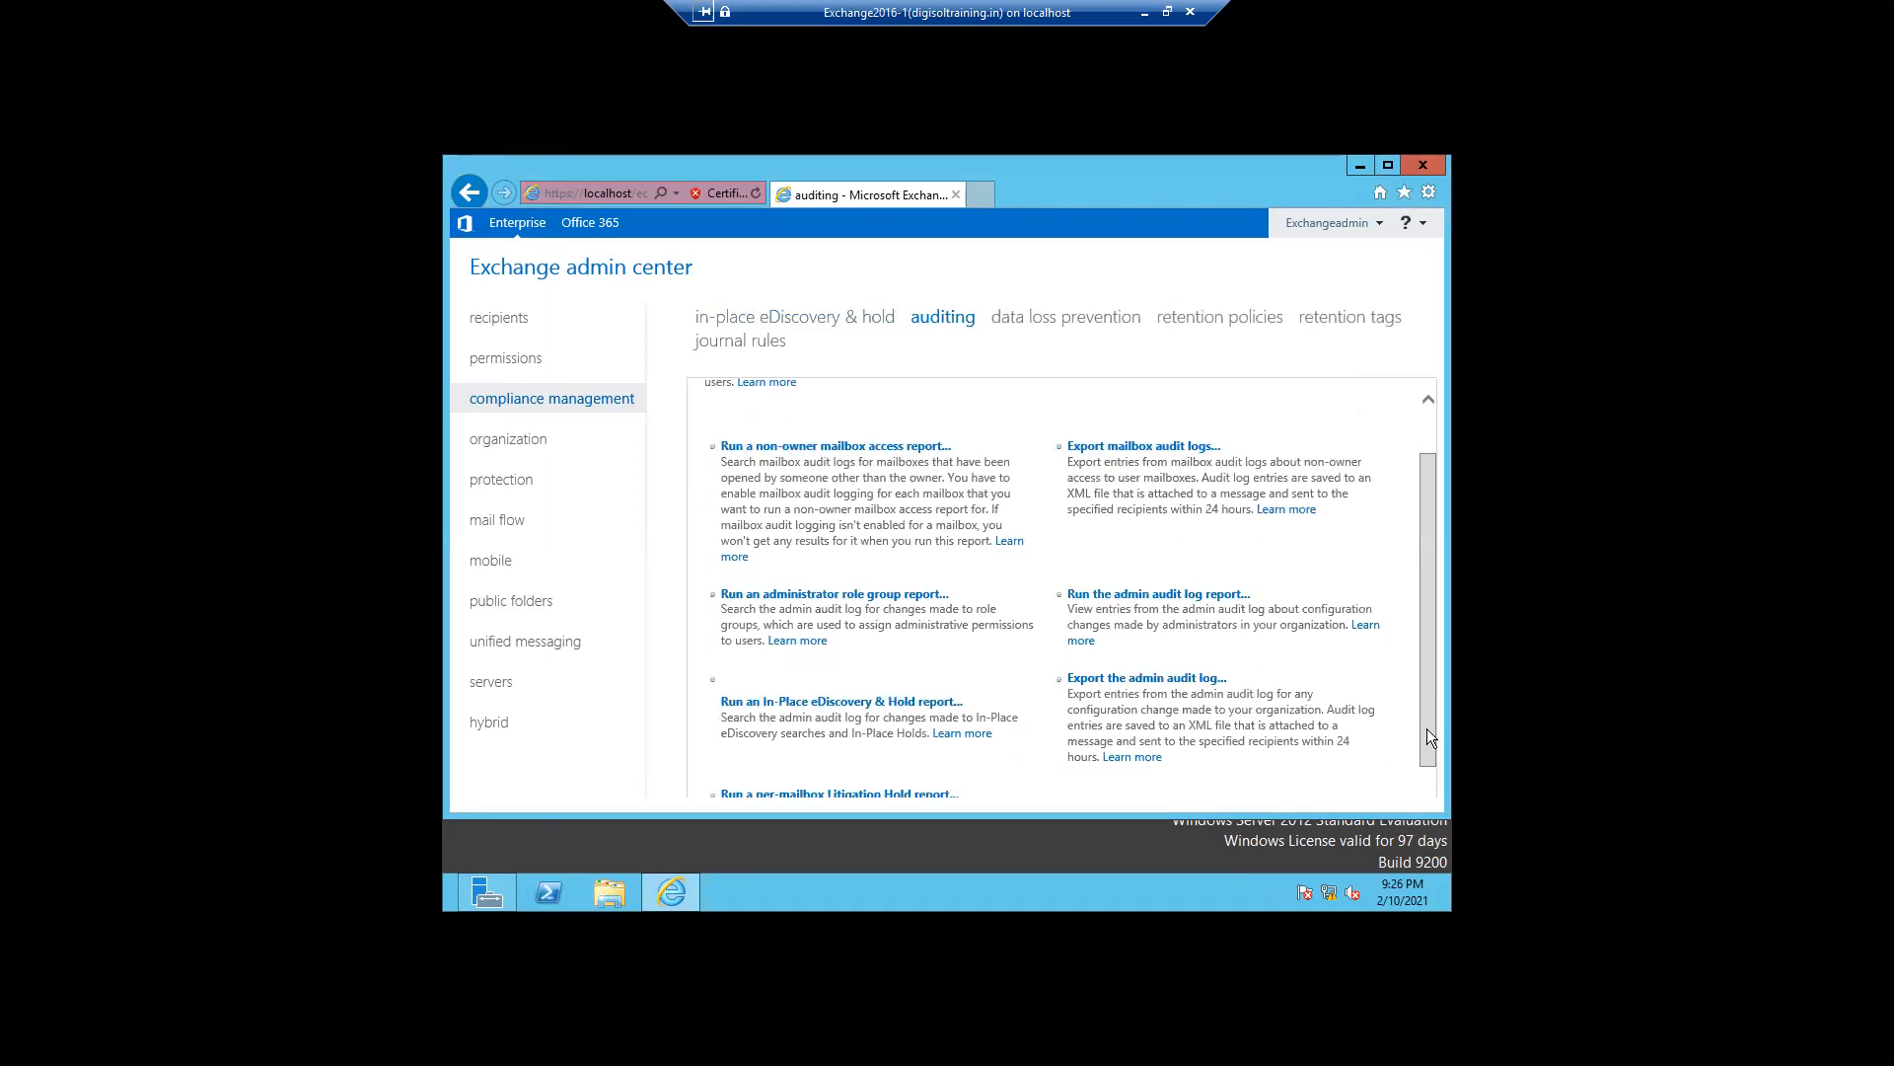
drag(1427, 737, 1427, 776)
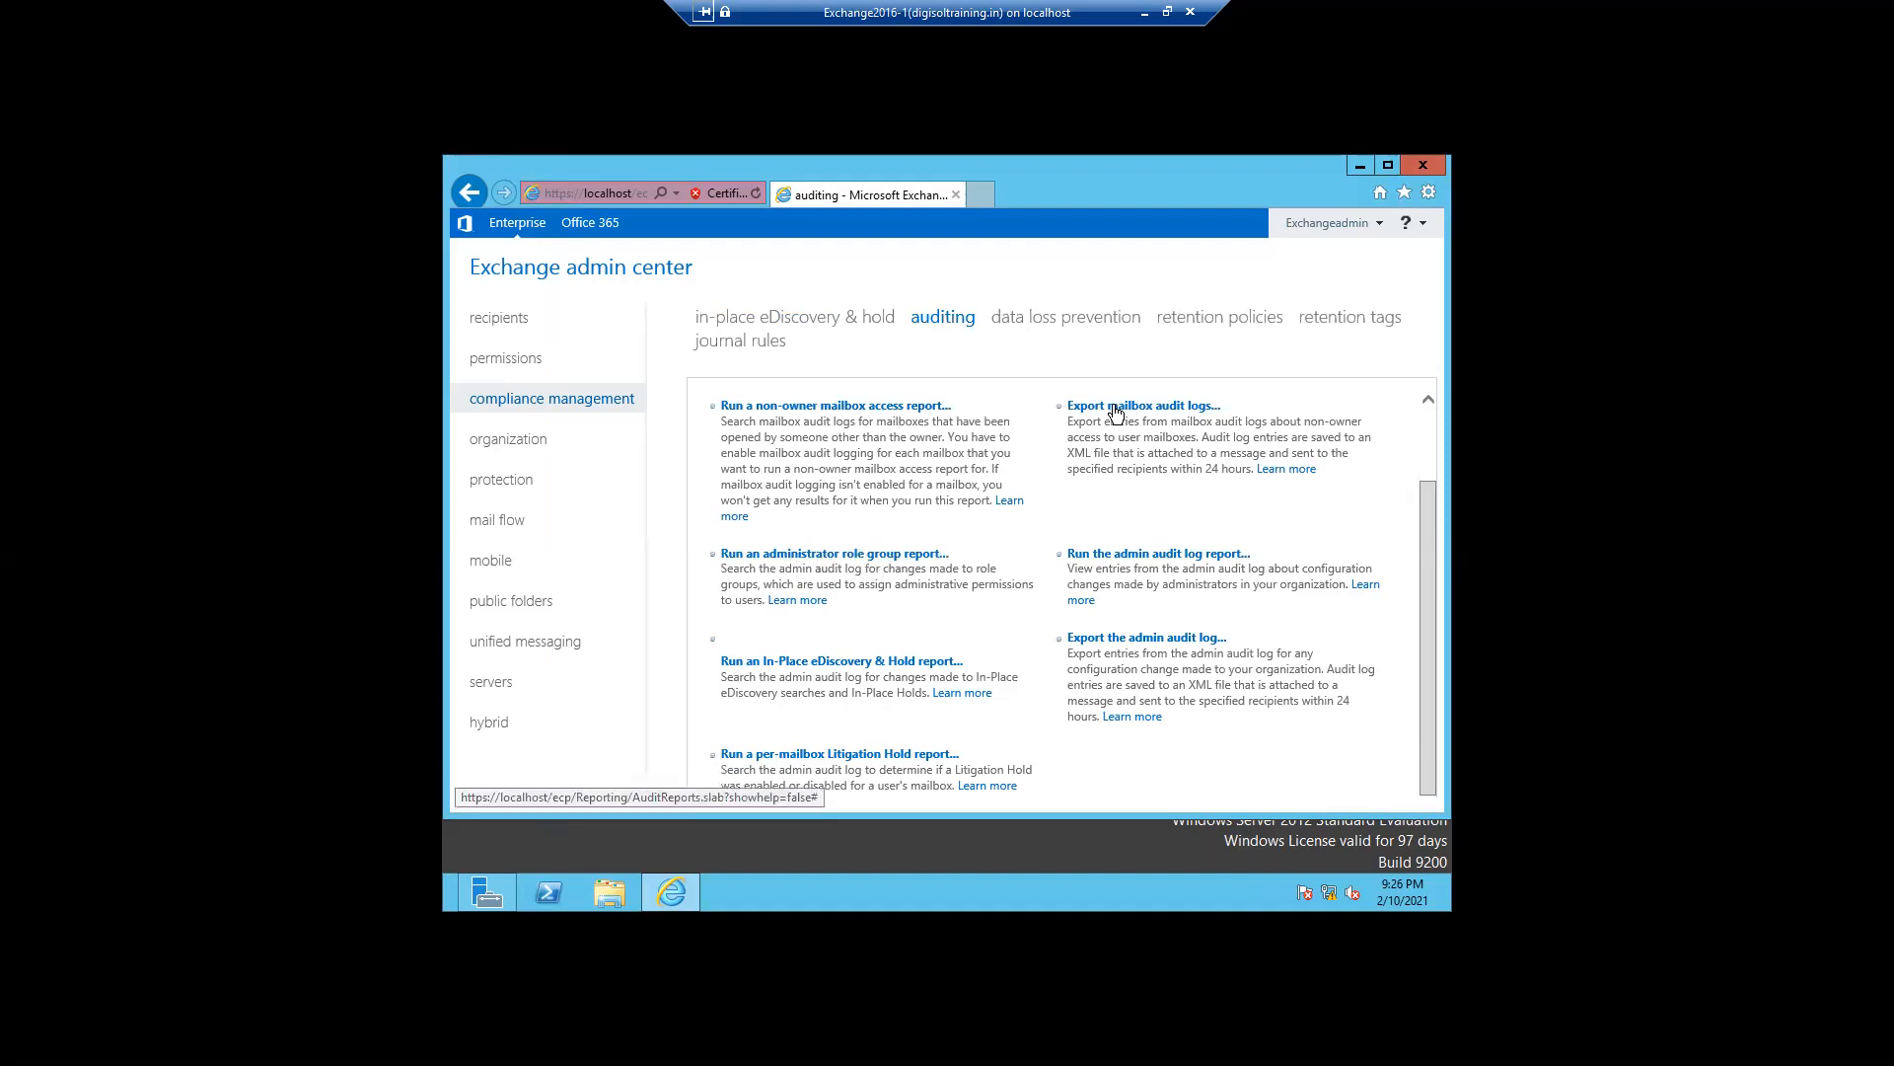
click(1166, 553)
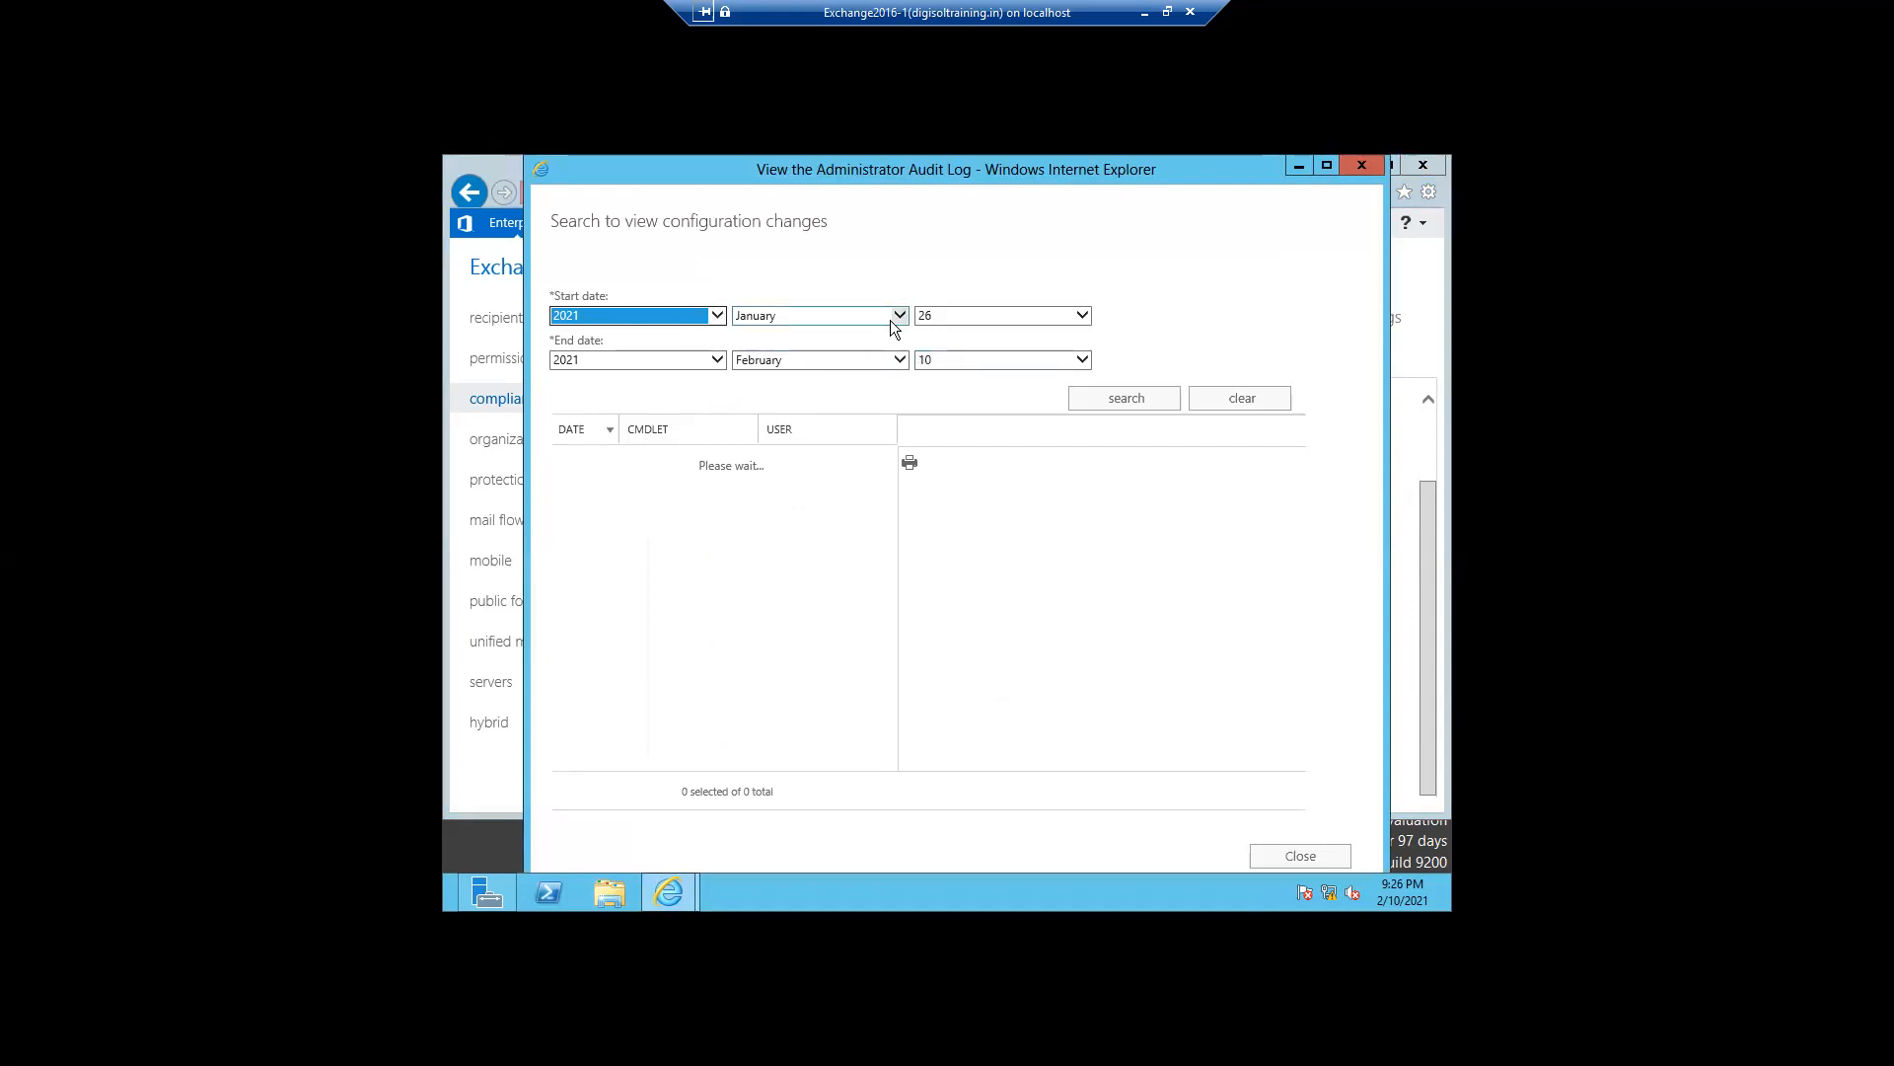
click(1153, 406)
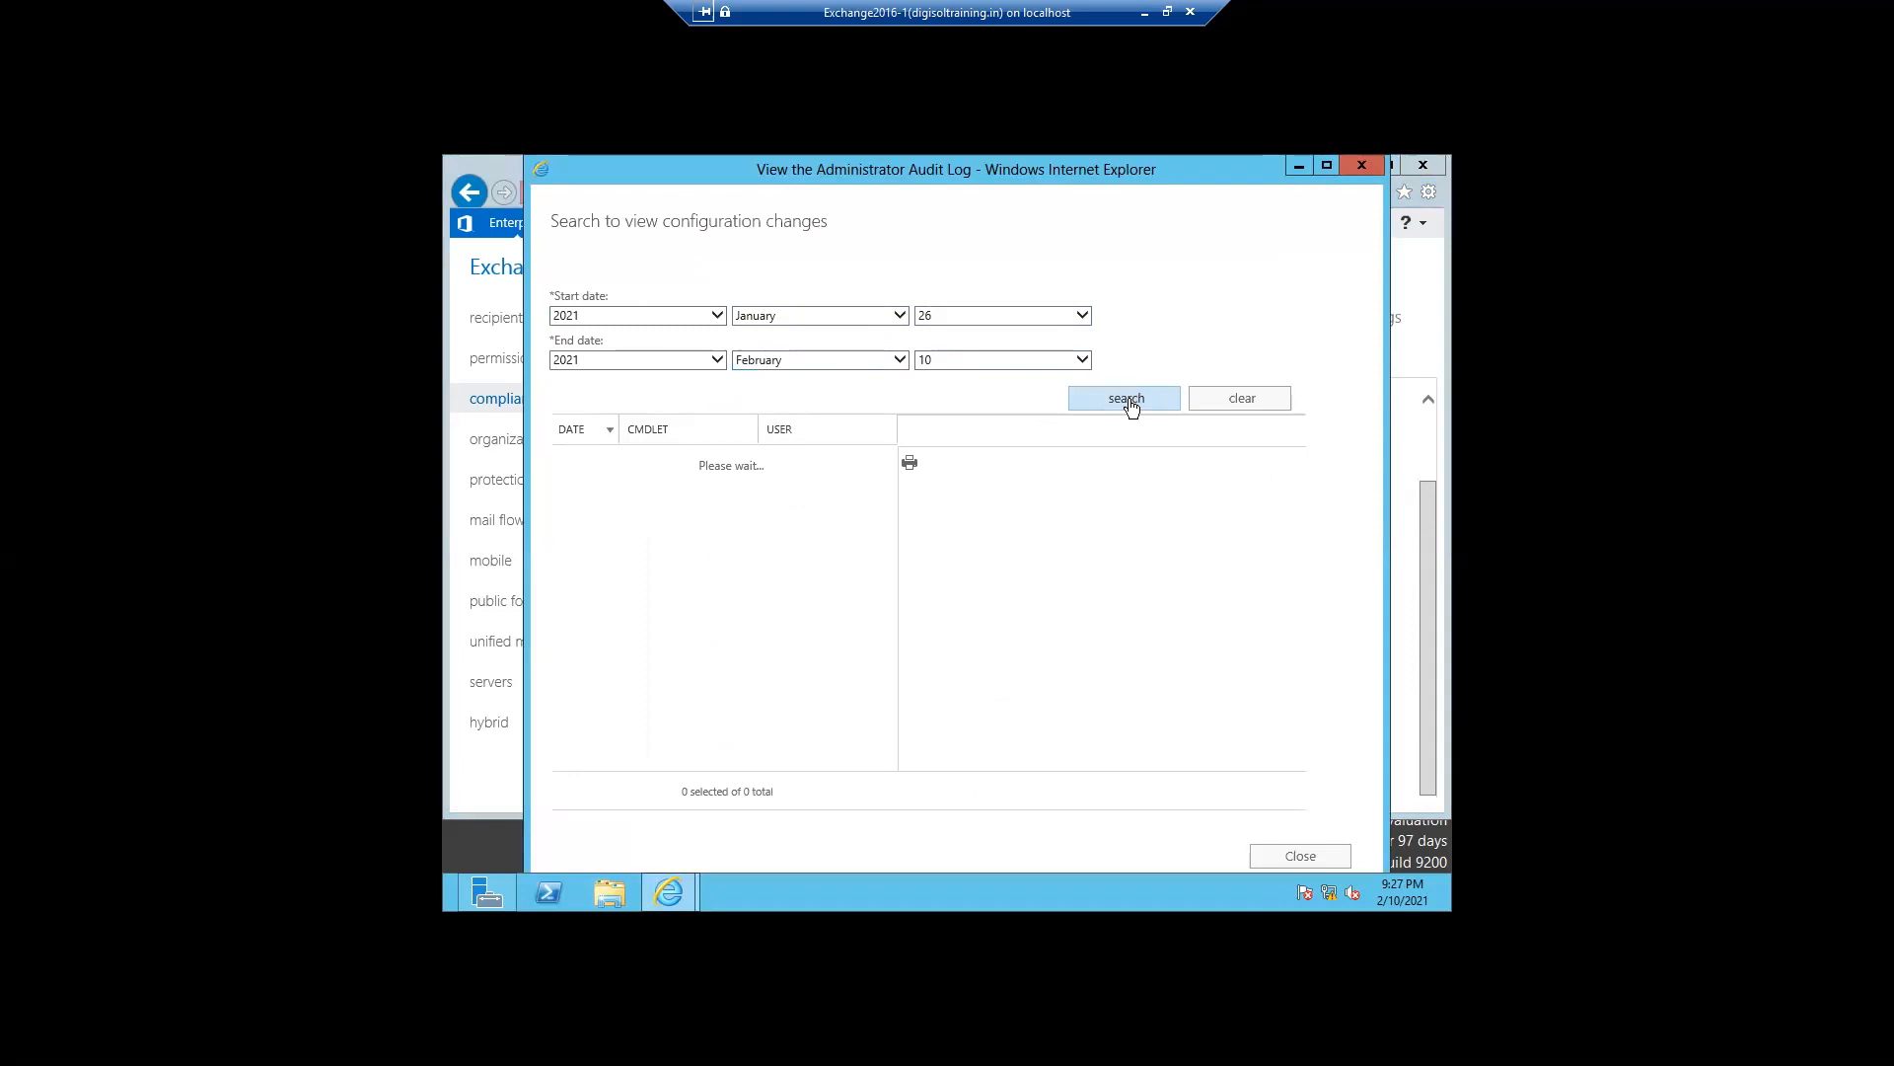
click(1125, 406)
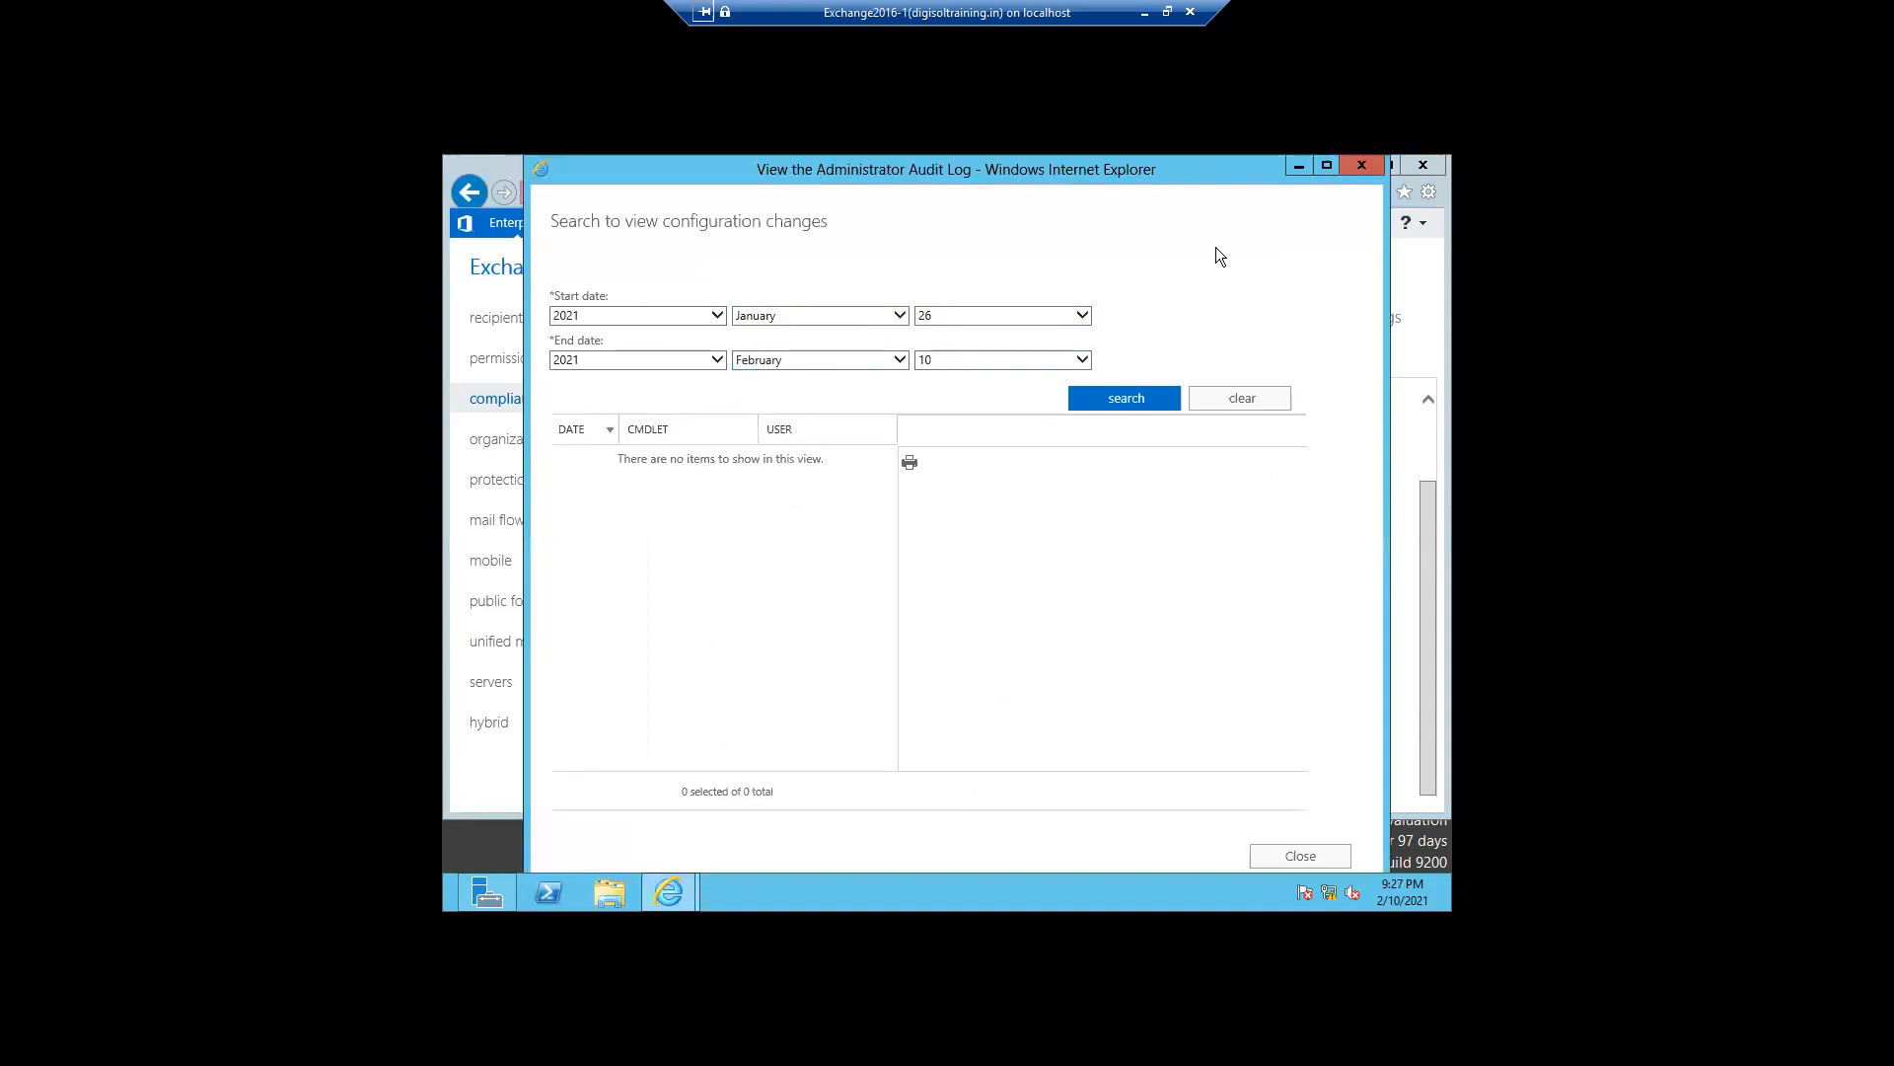
click(1359, 166)
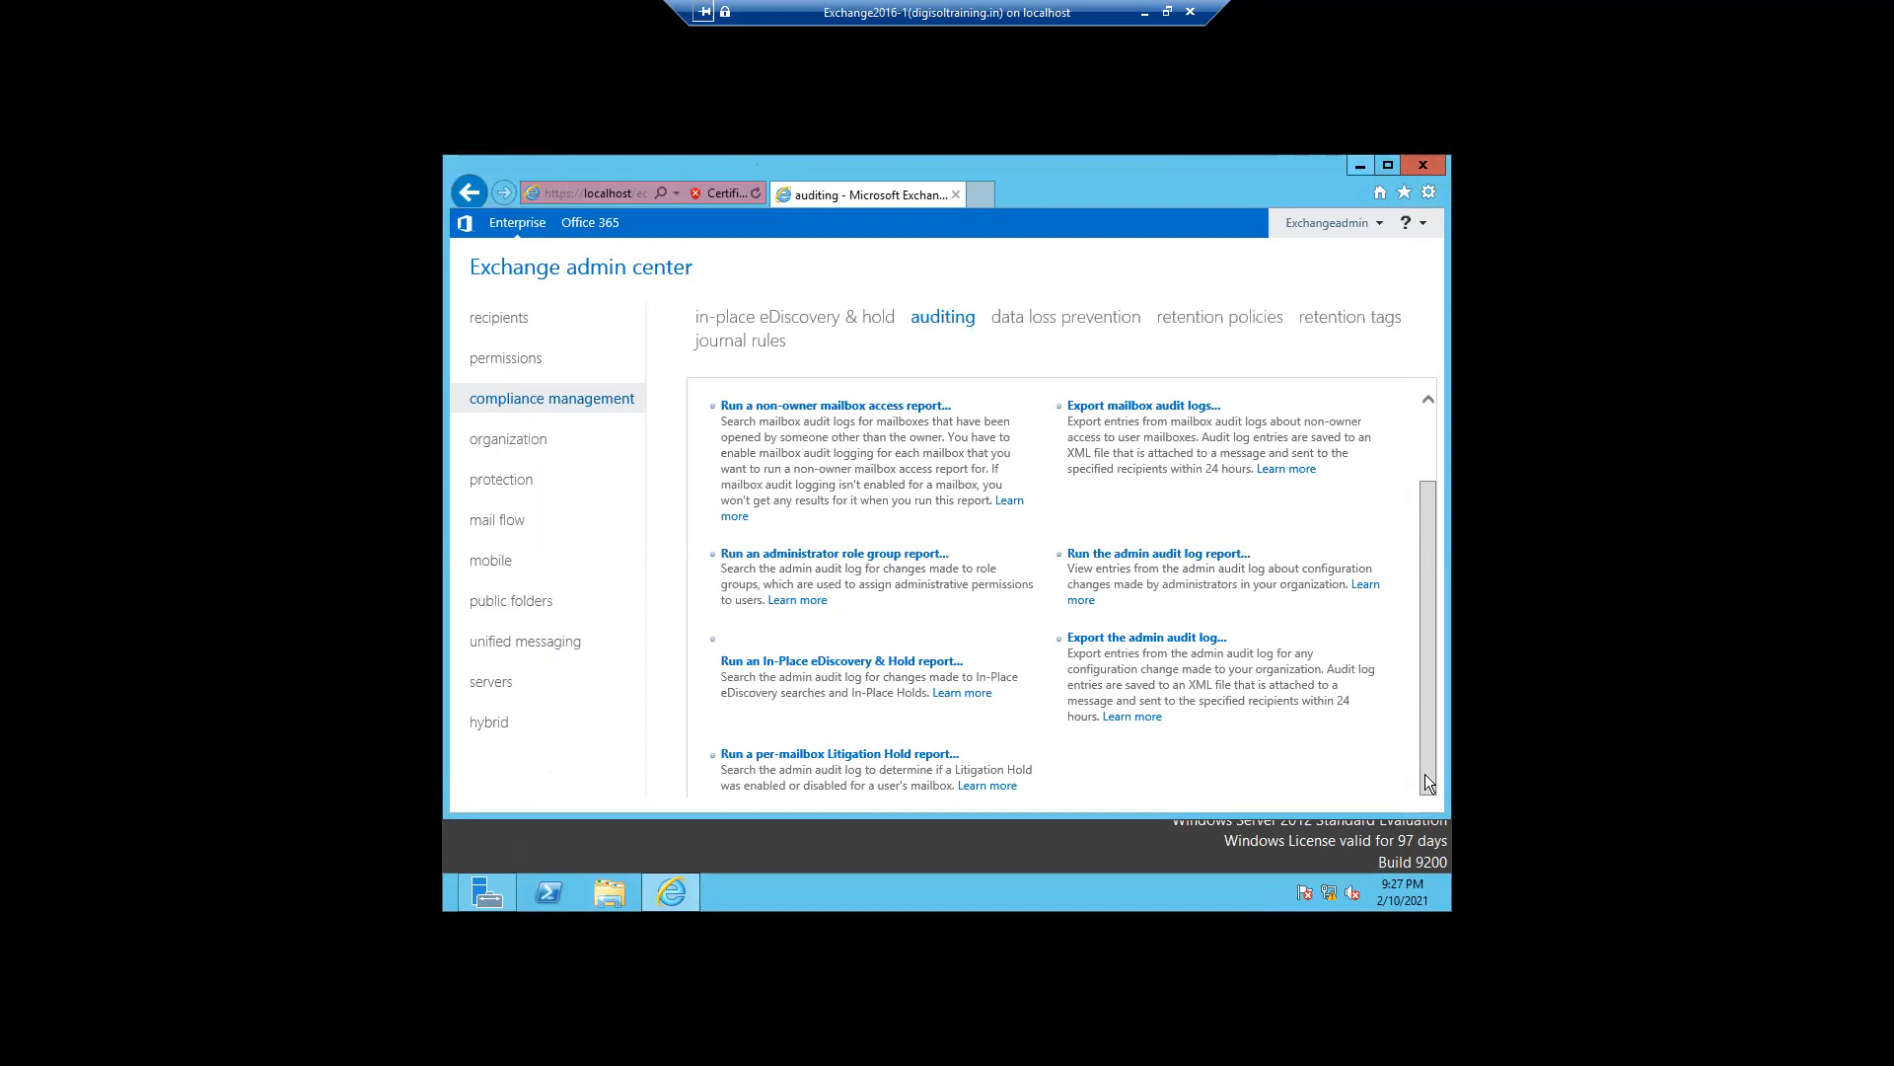
- Rerun the admin audit log report with a start date of 2021 February 1, search, then clear and close it
drag(1425, 774, 1424, 697)
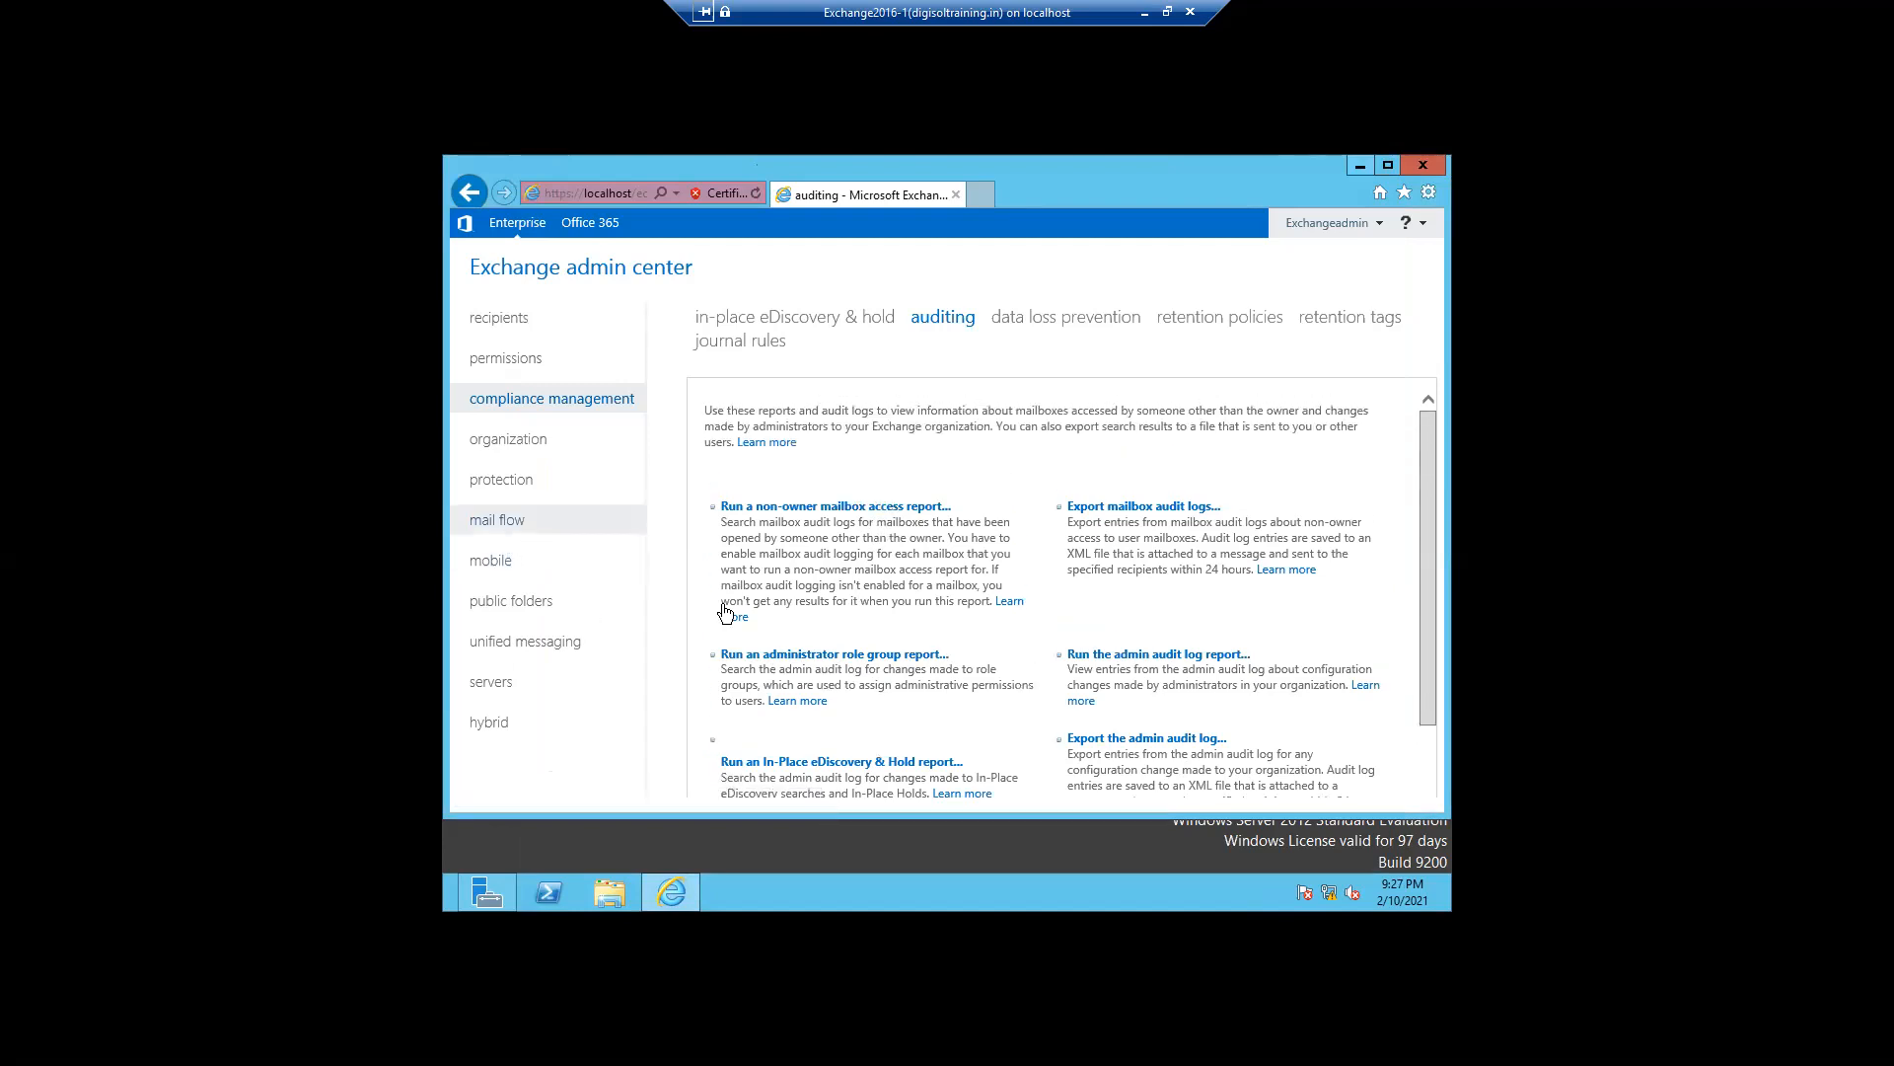
drag(1430, 653, 1435, 732)
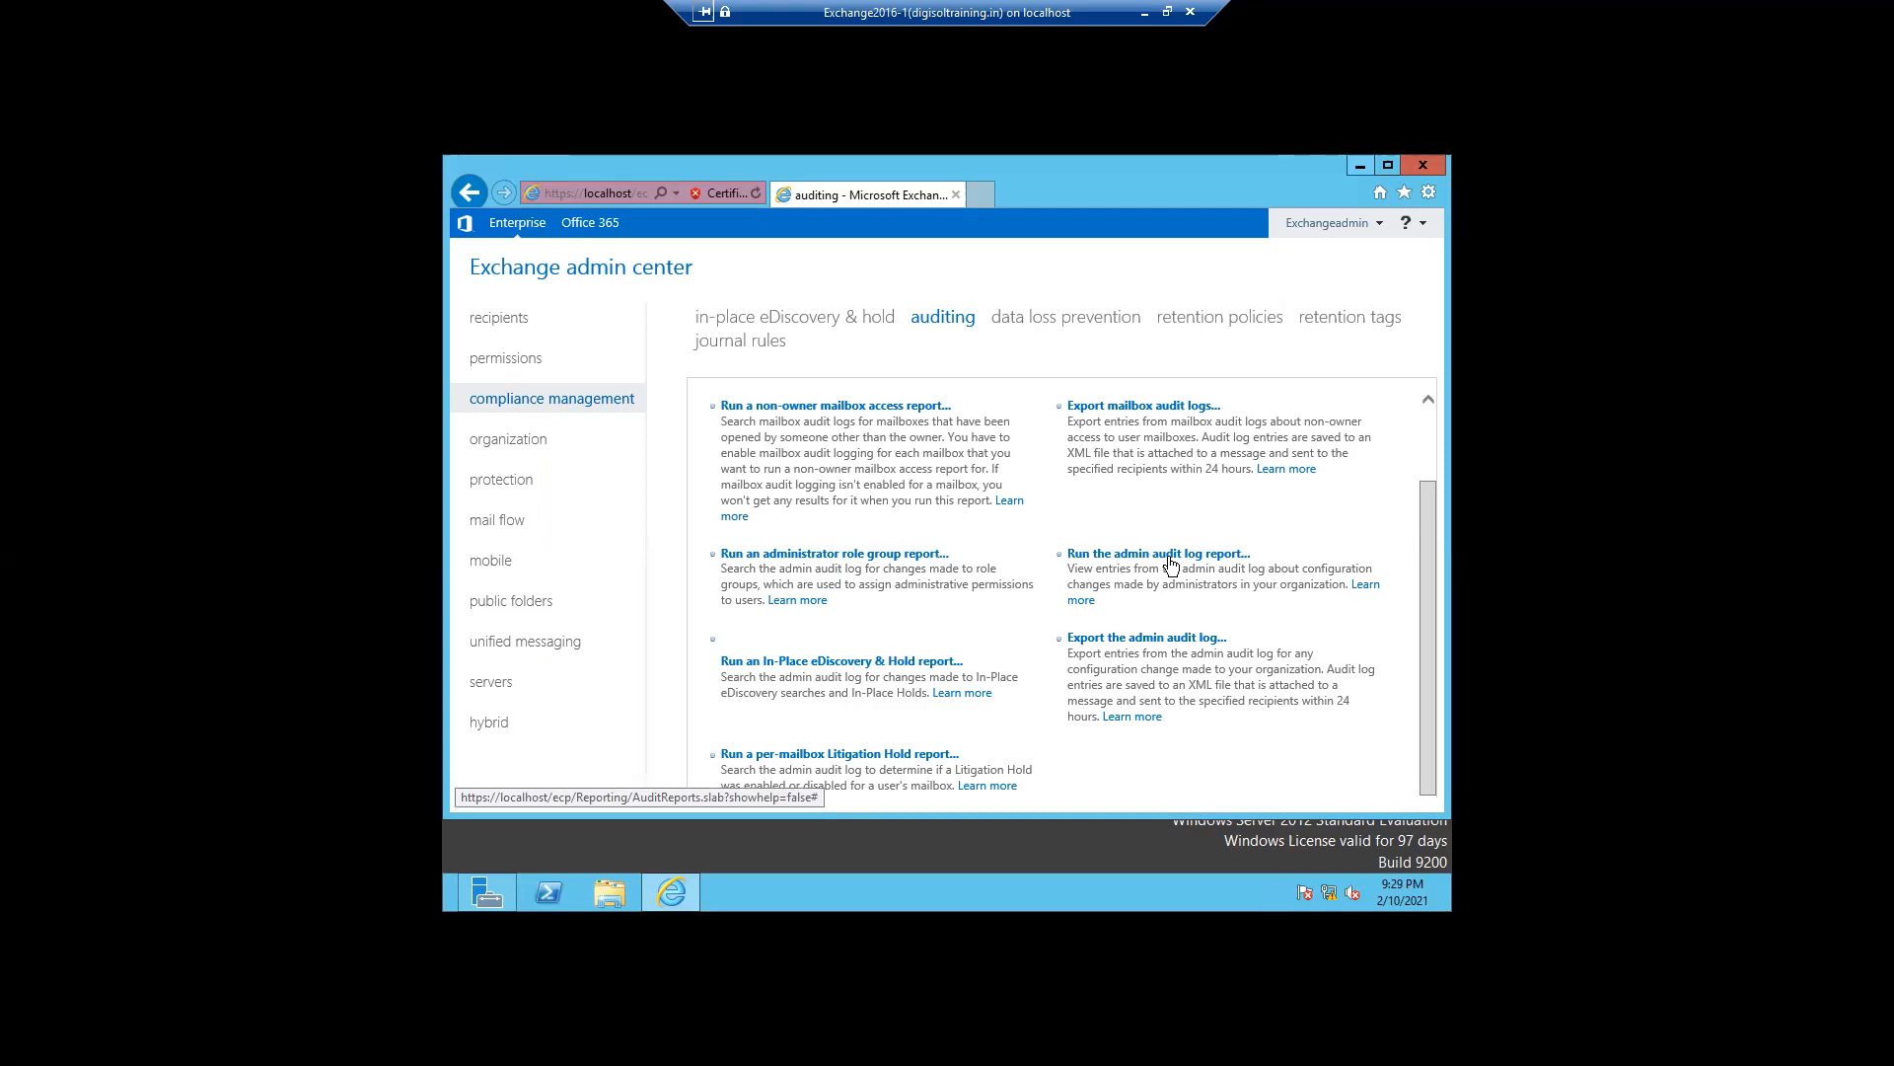
click(1169, 557)
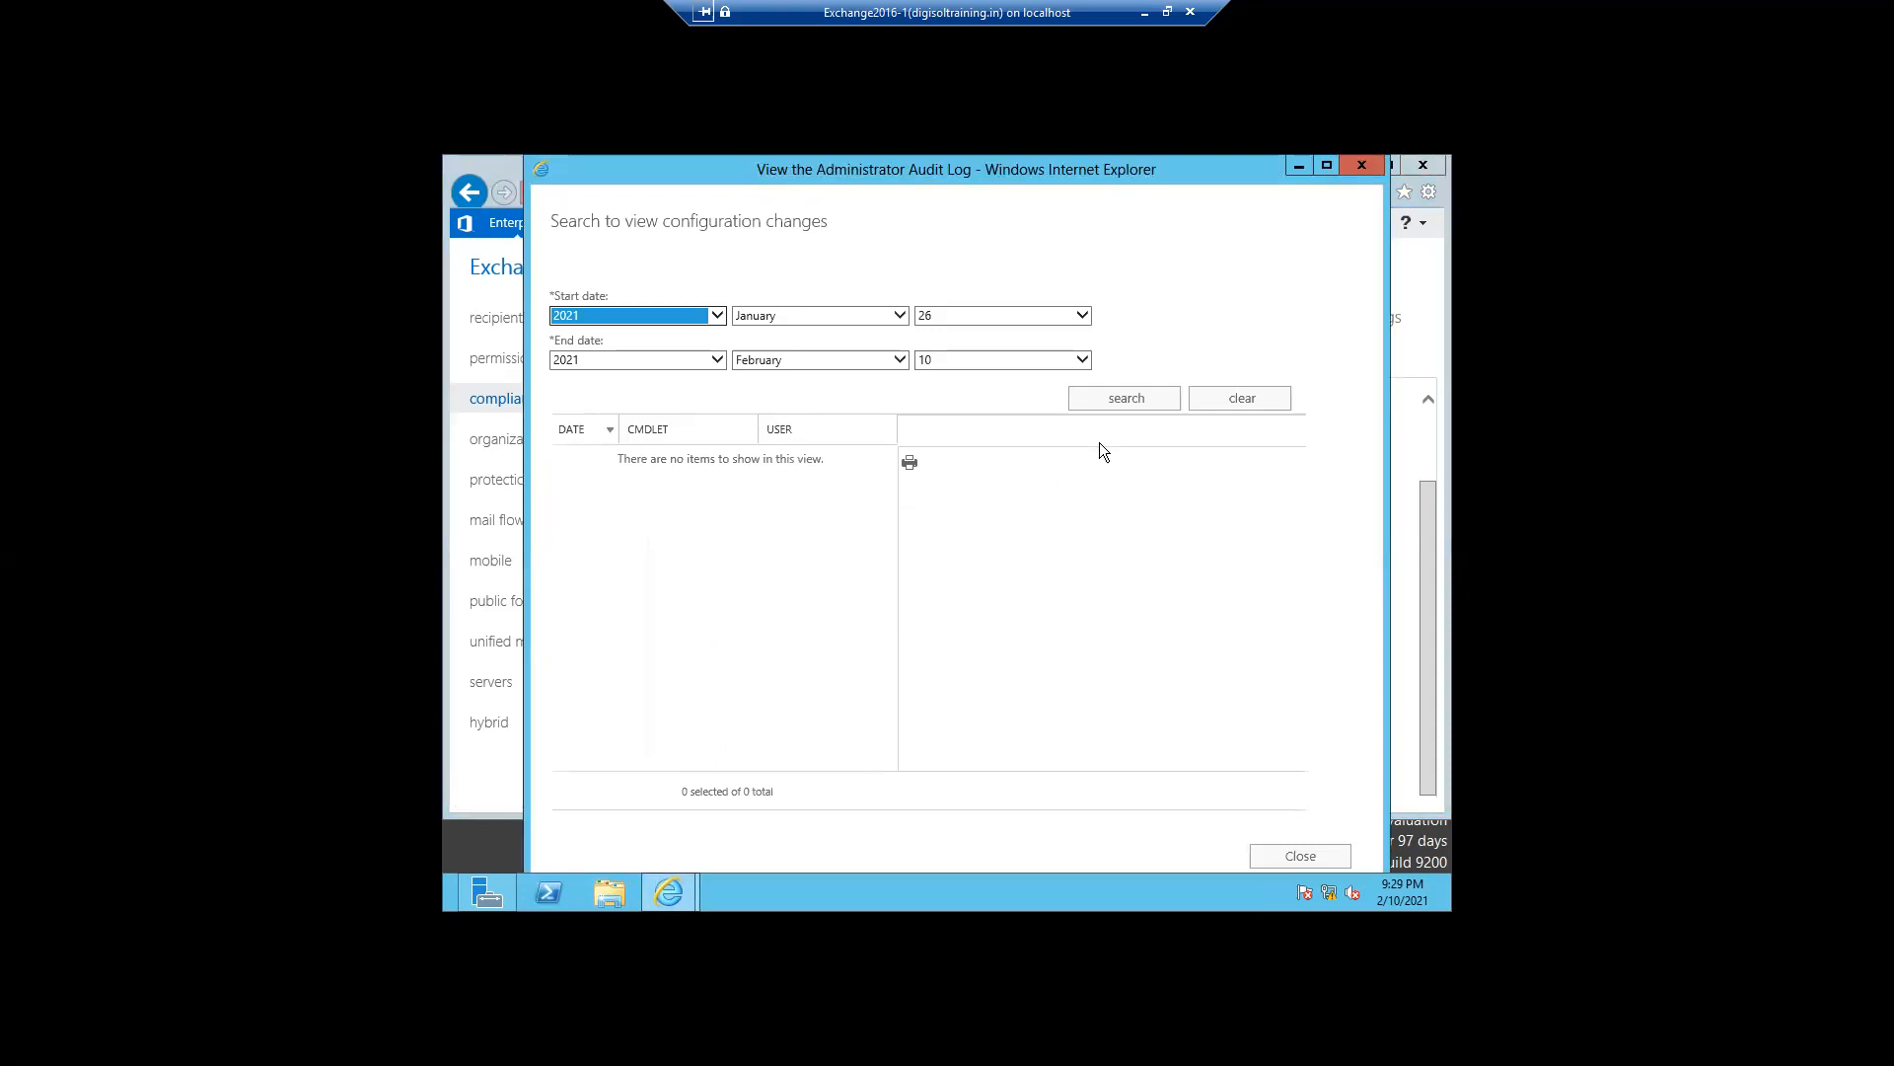
click(1103, 408)
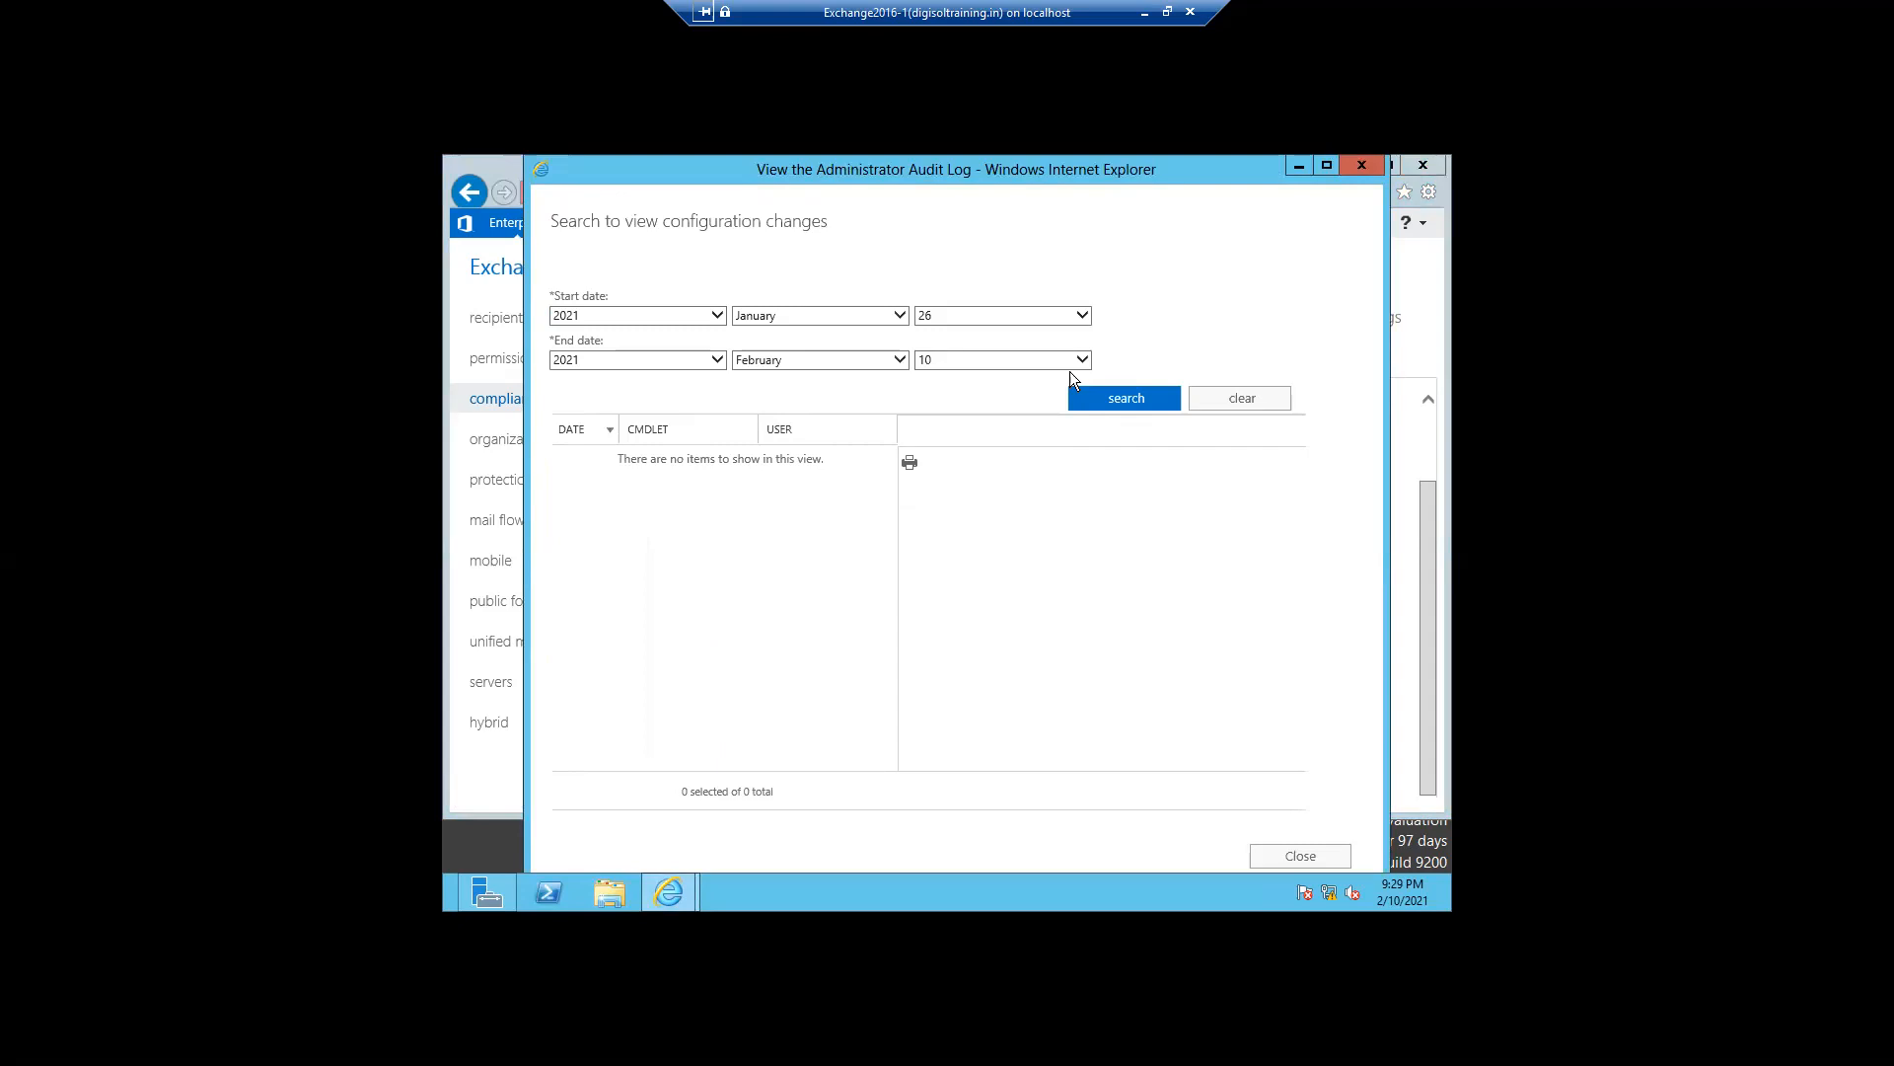
click(1082, 317)
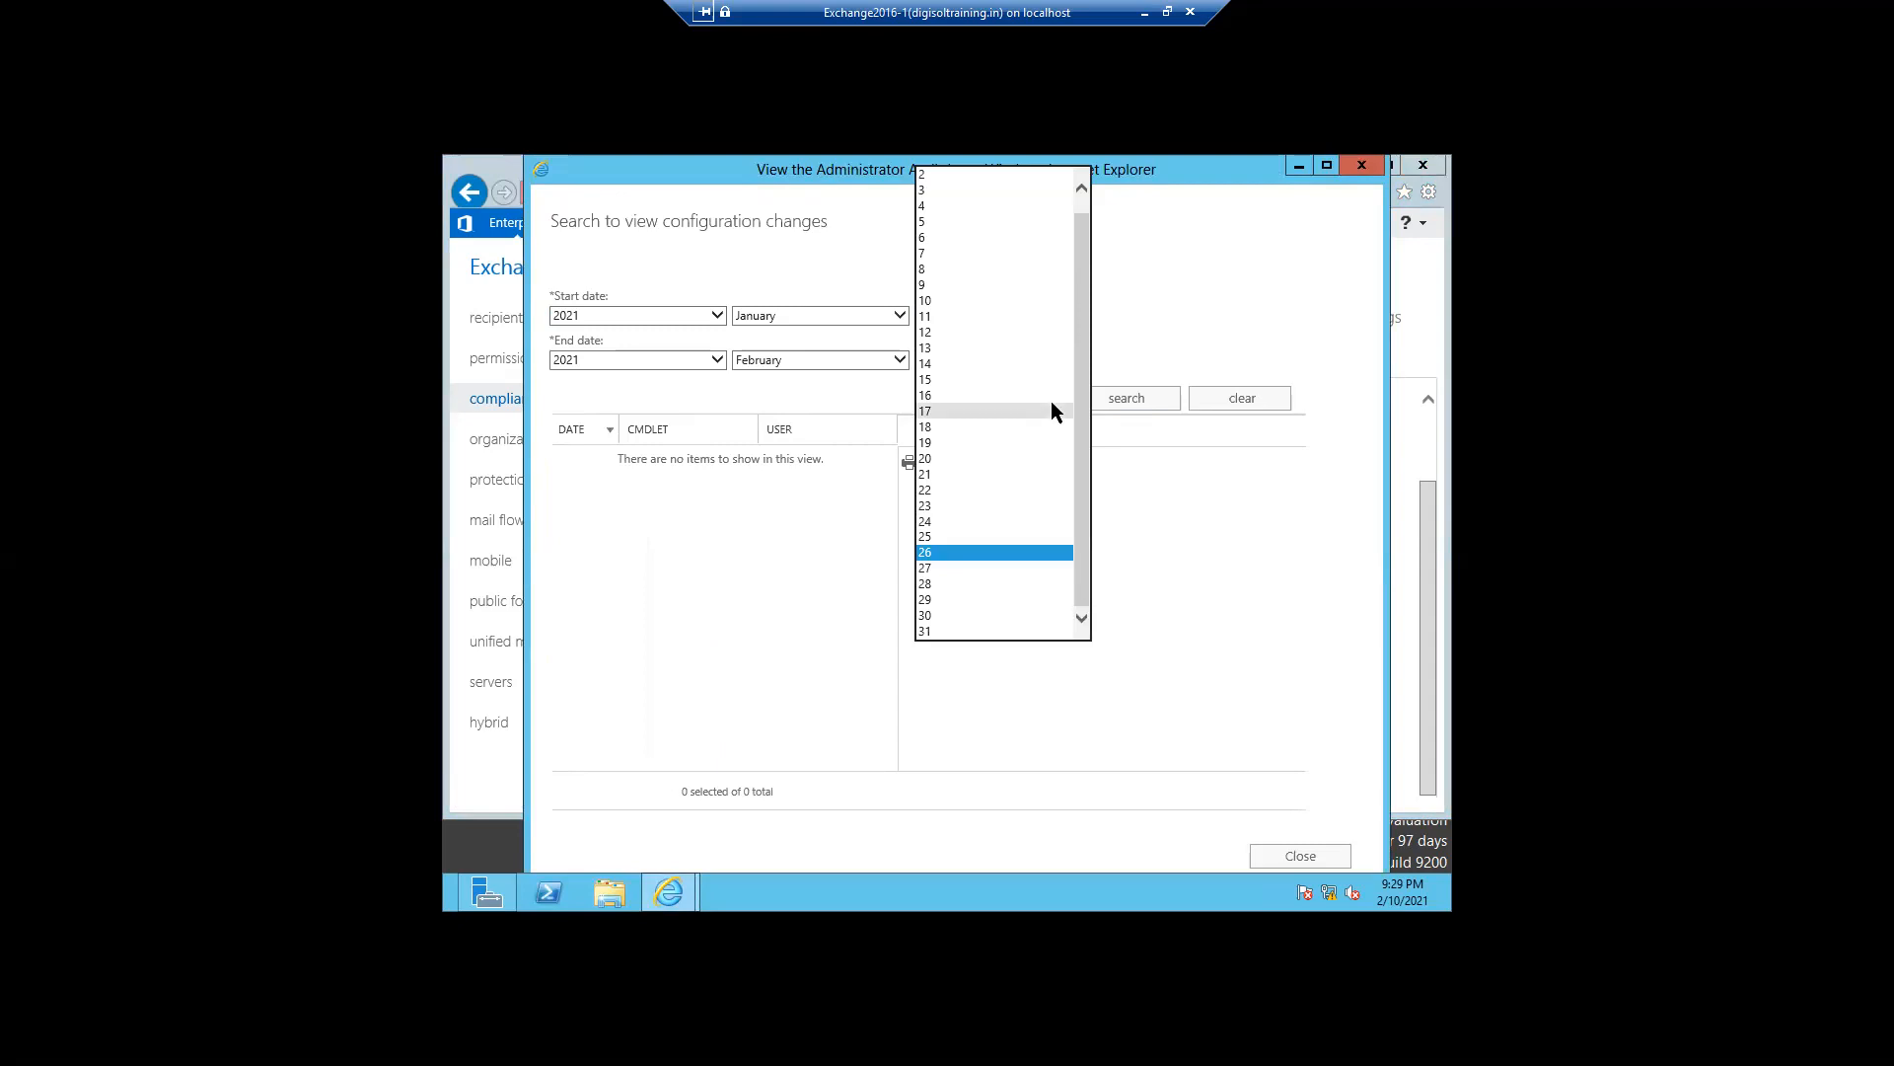
click(835, 319)
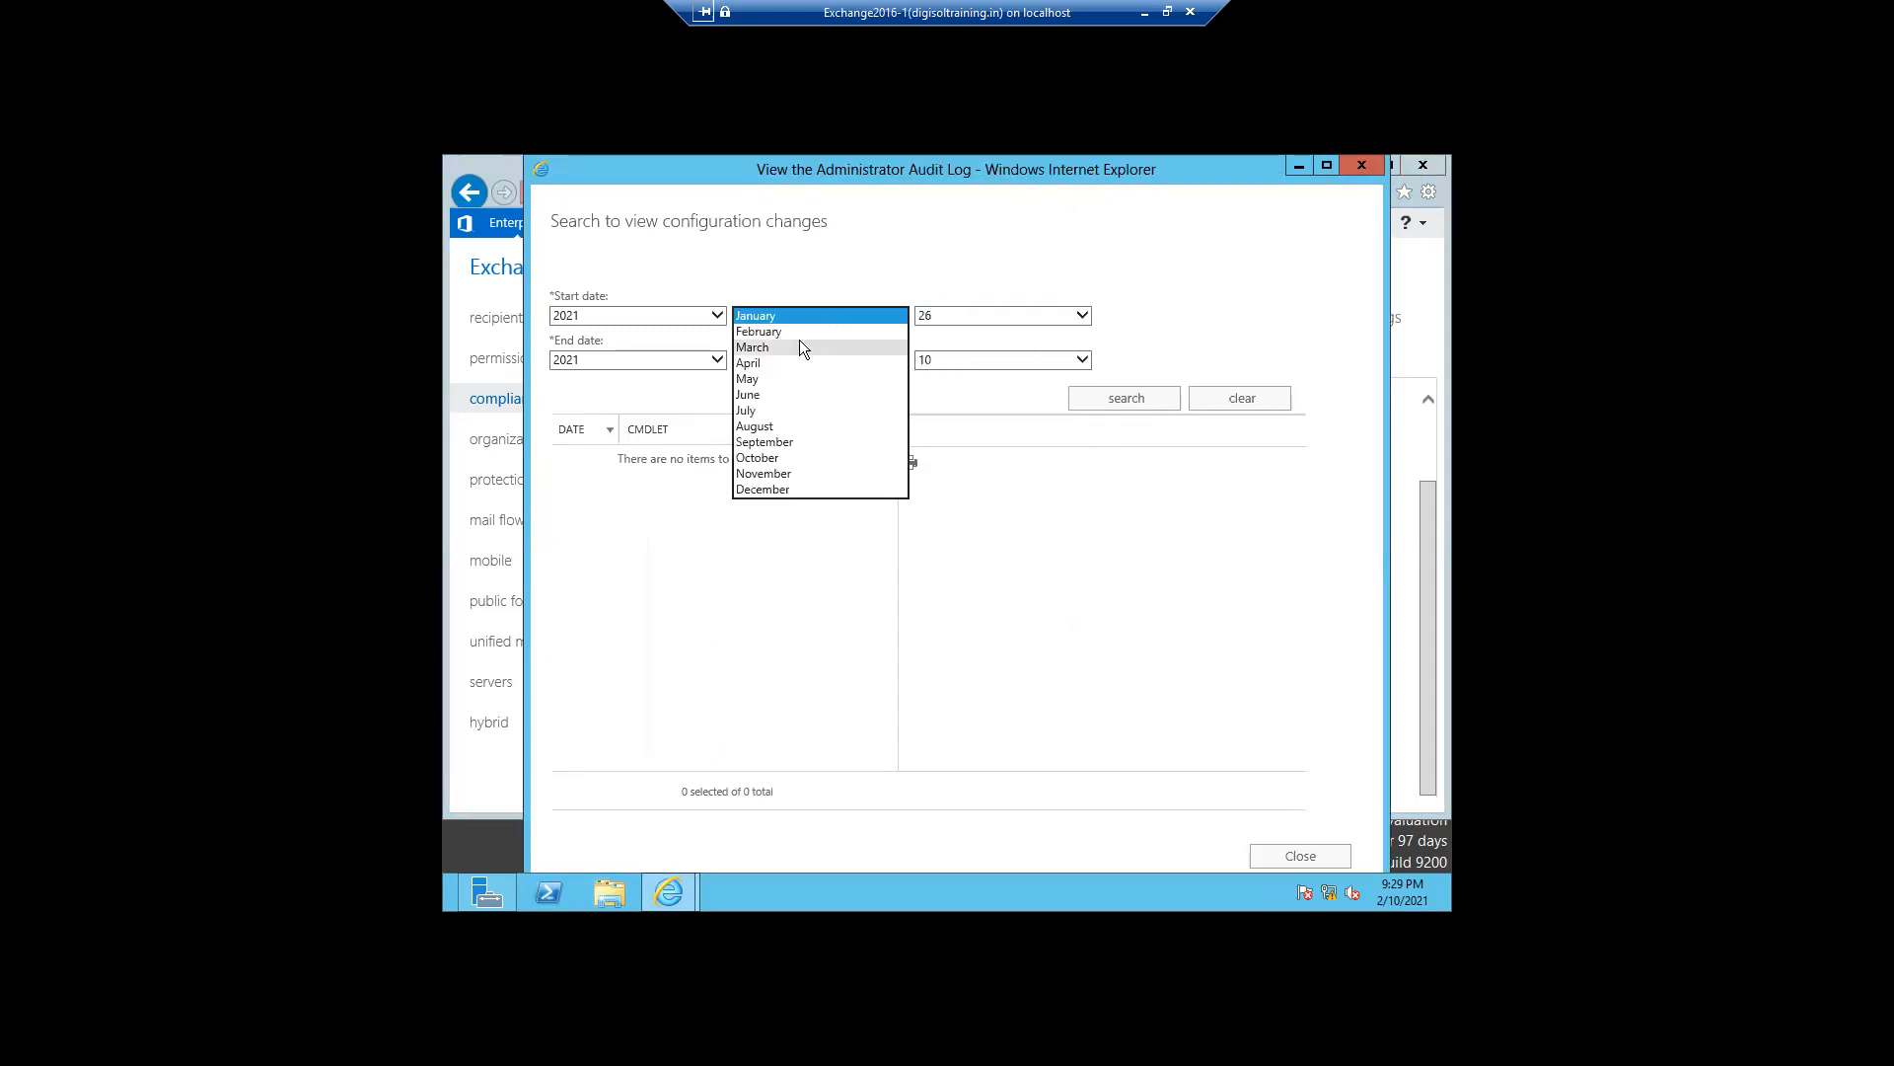
click(795, 334)
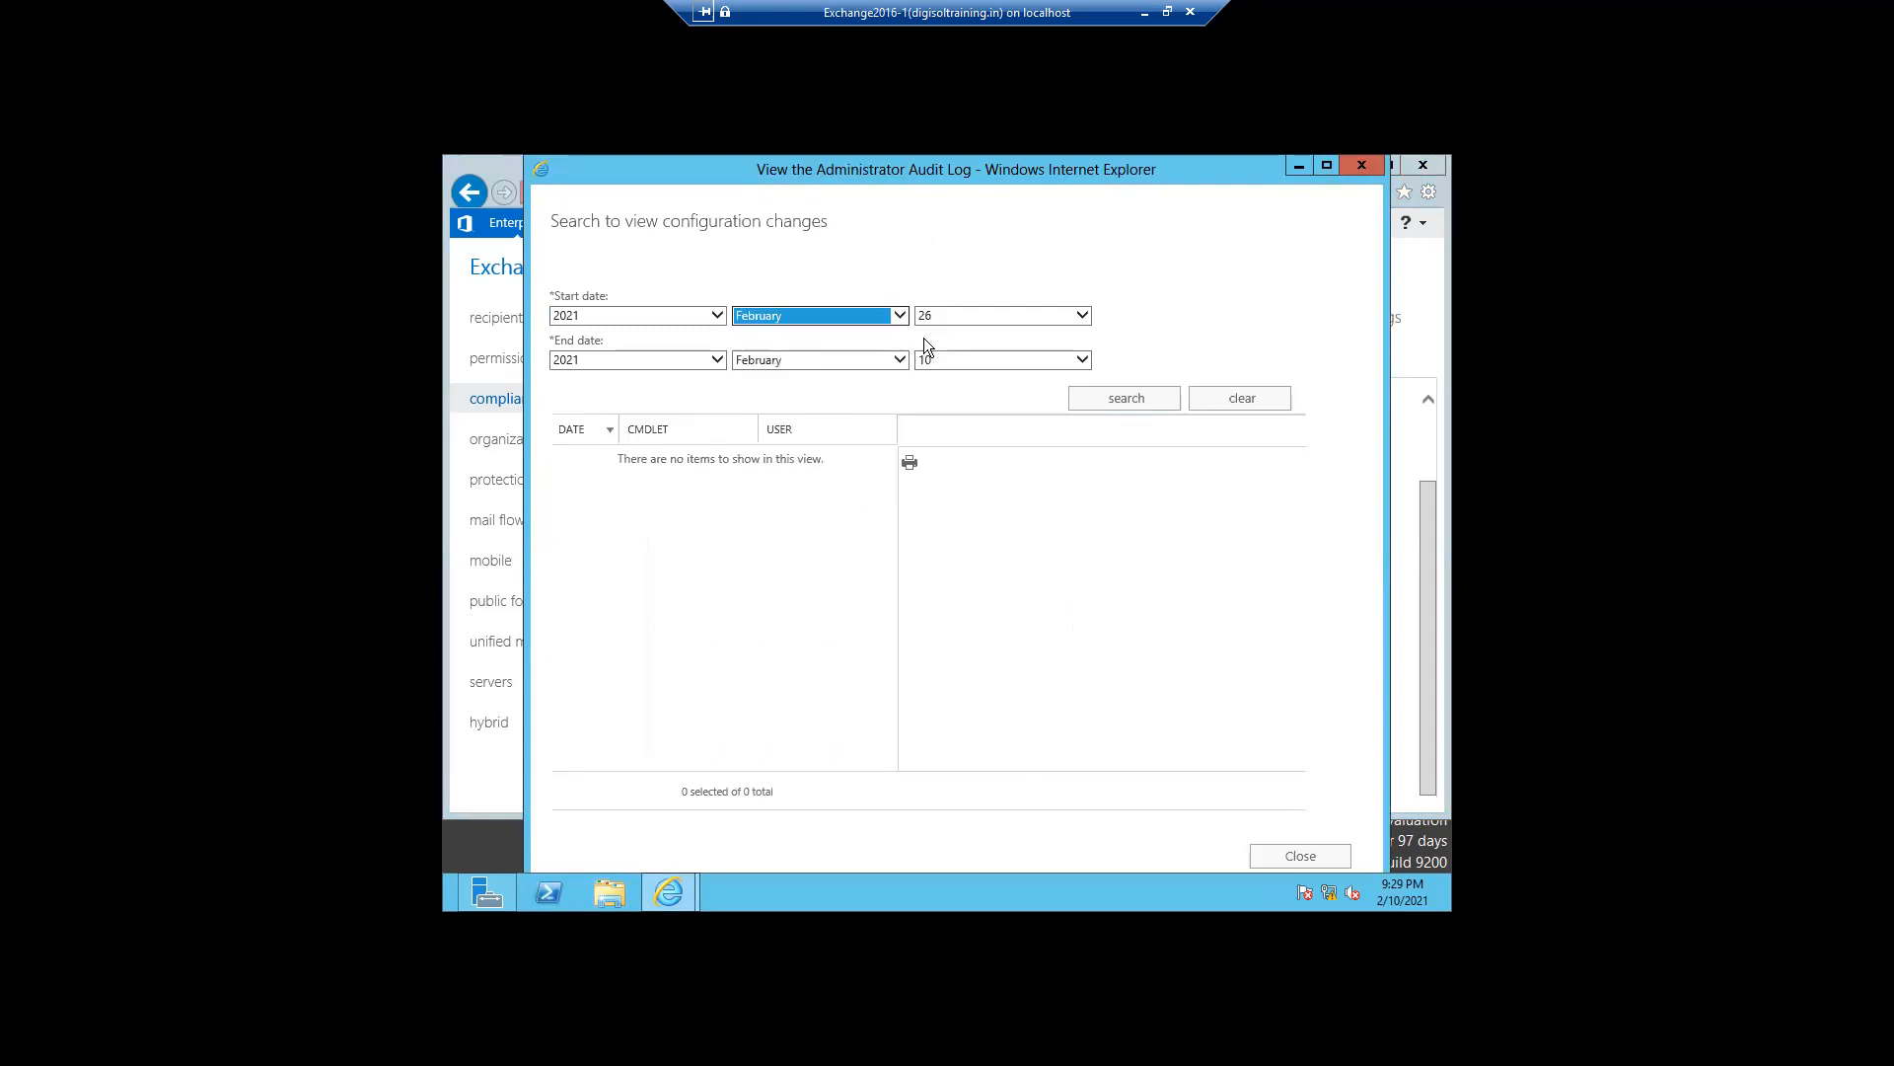
click(943, 318)
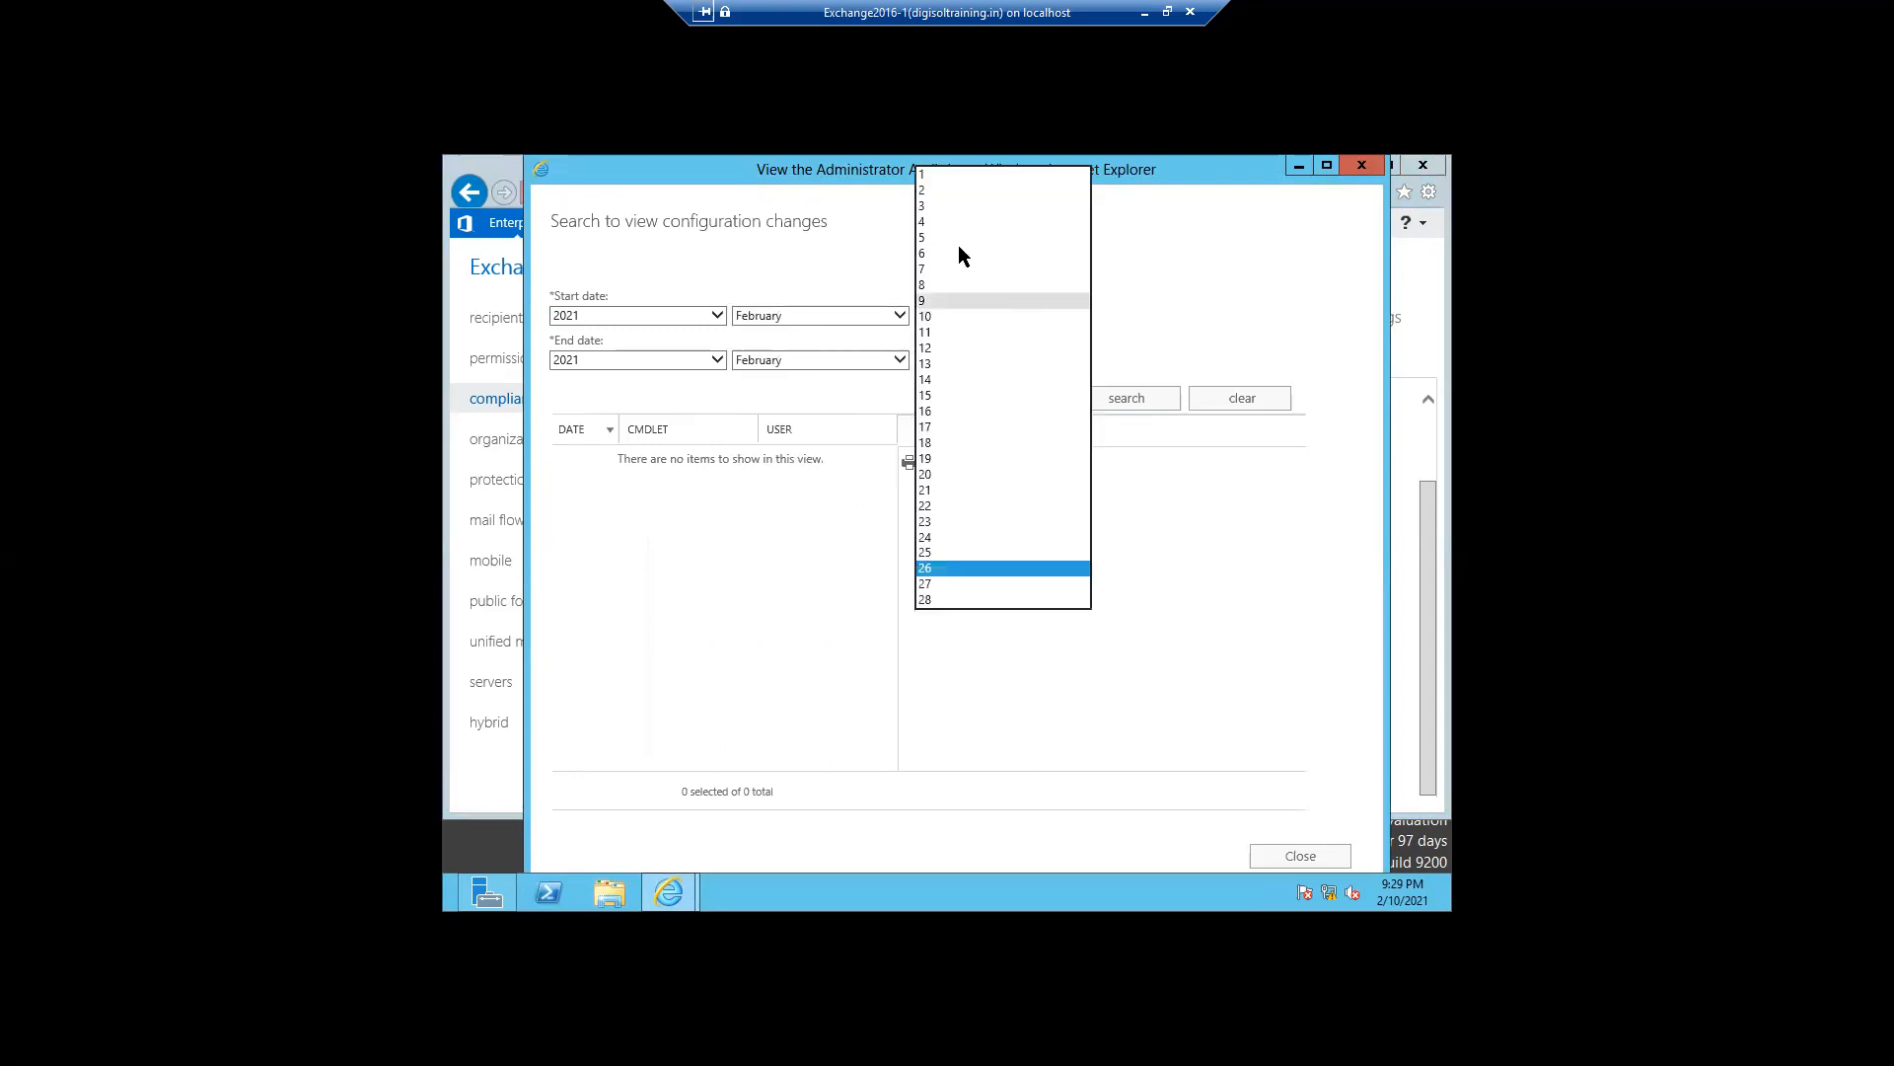
click(932, 178)
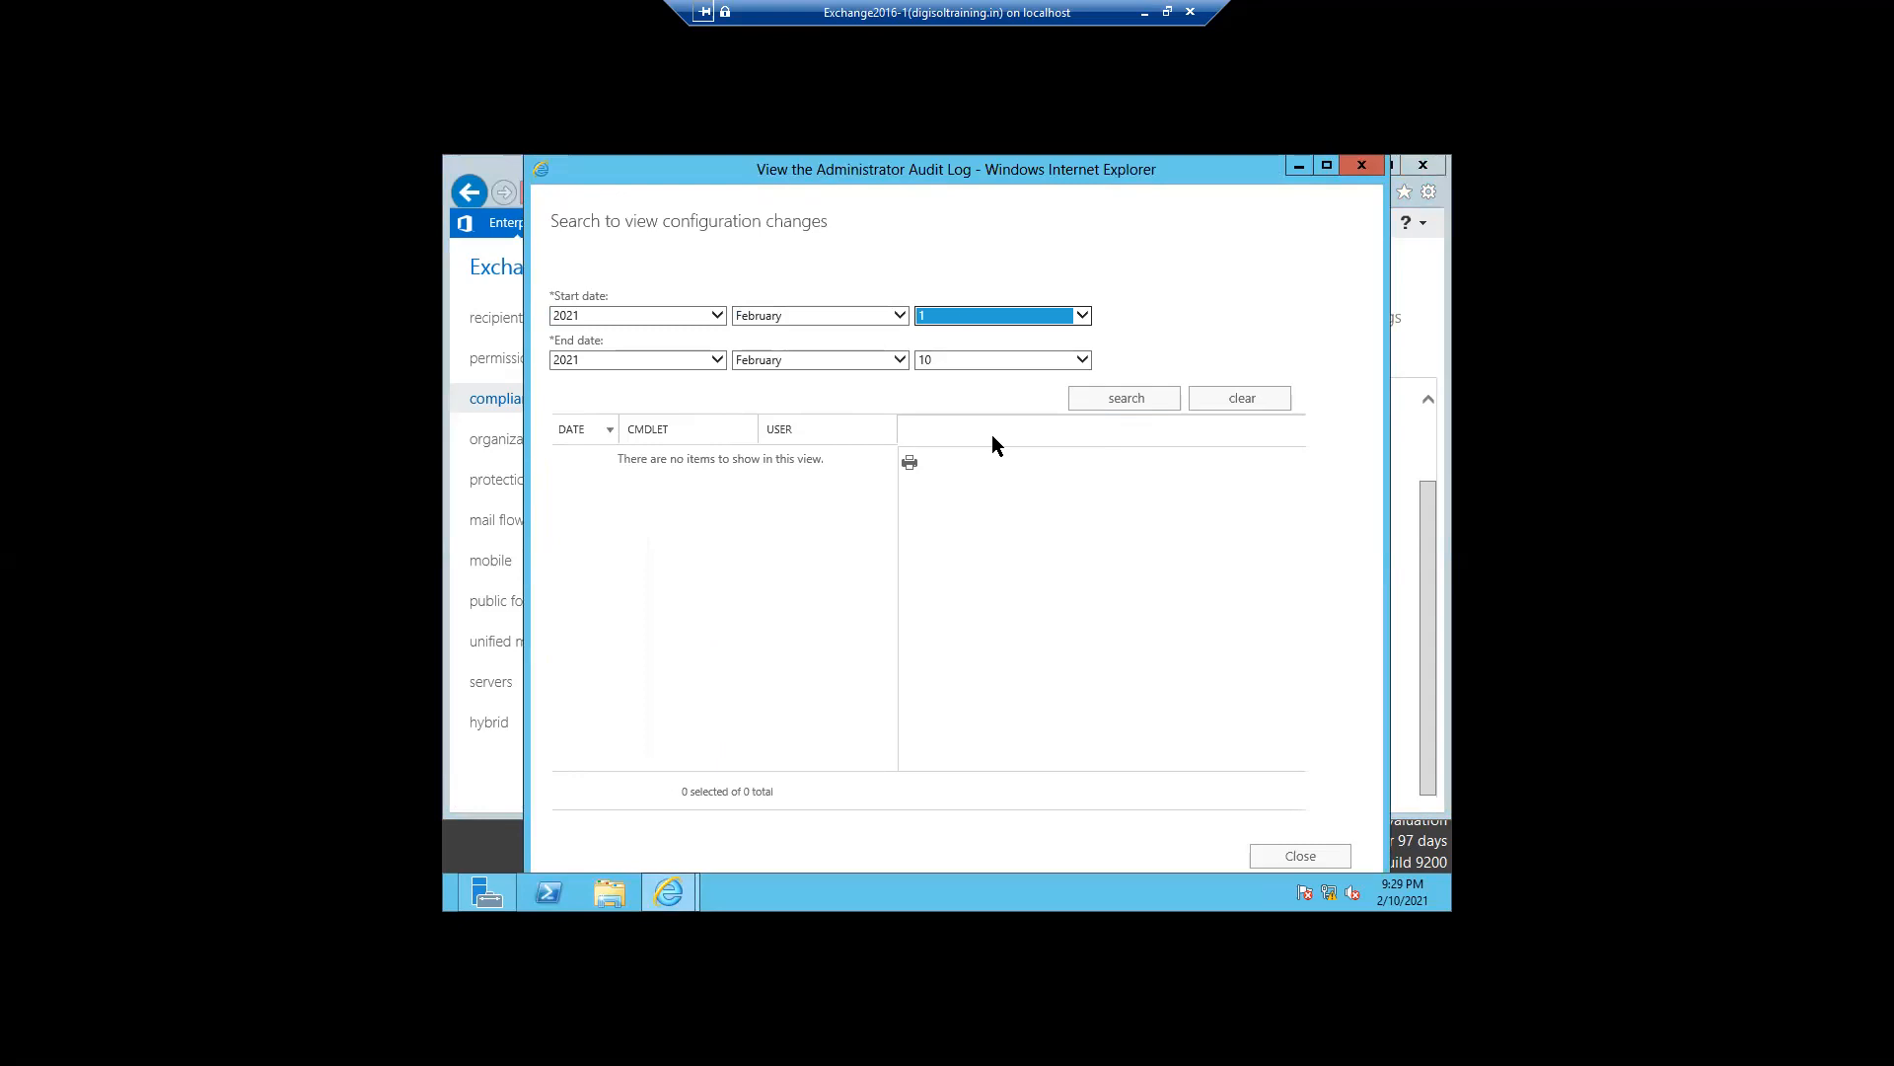
click(1100, 407)
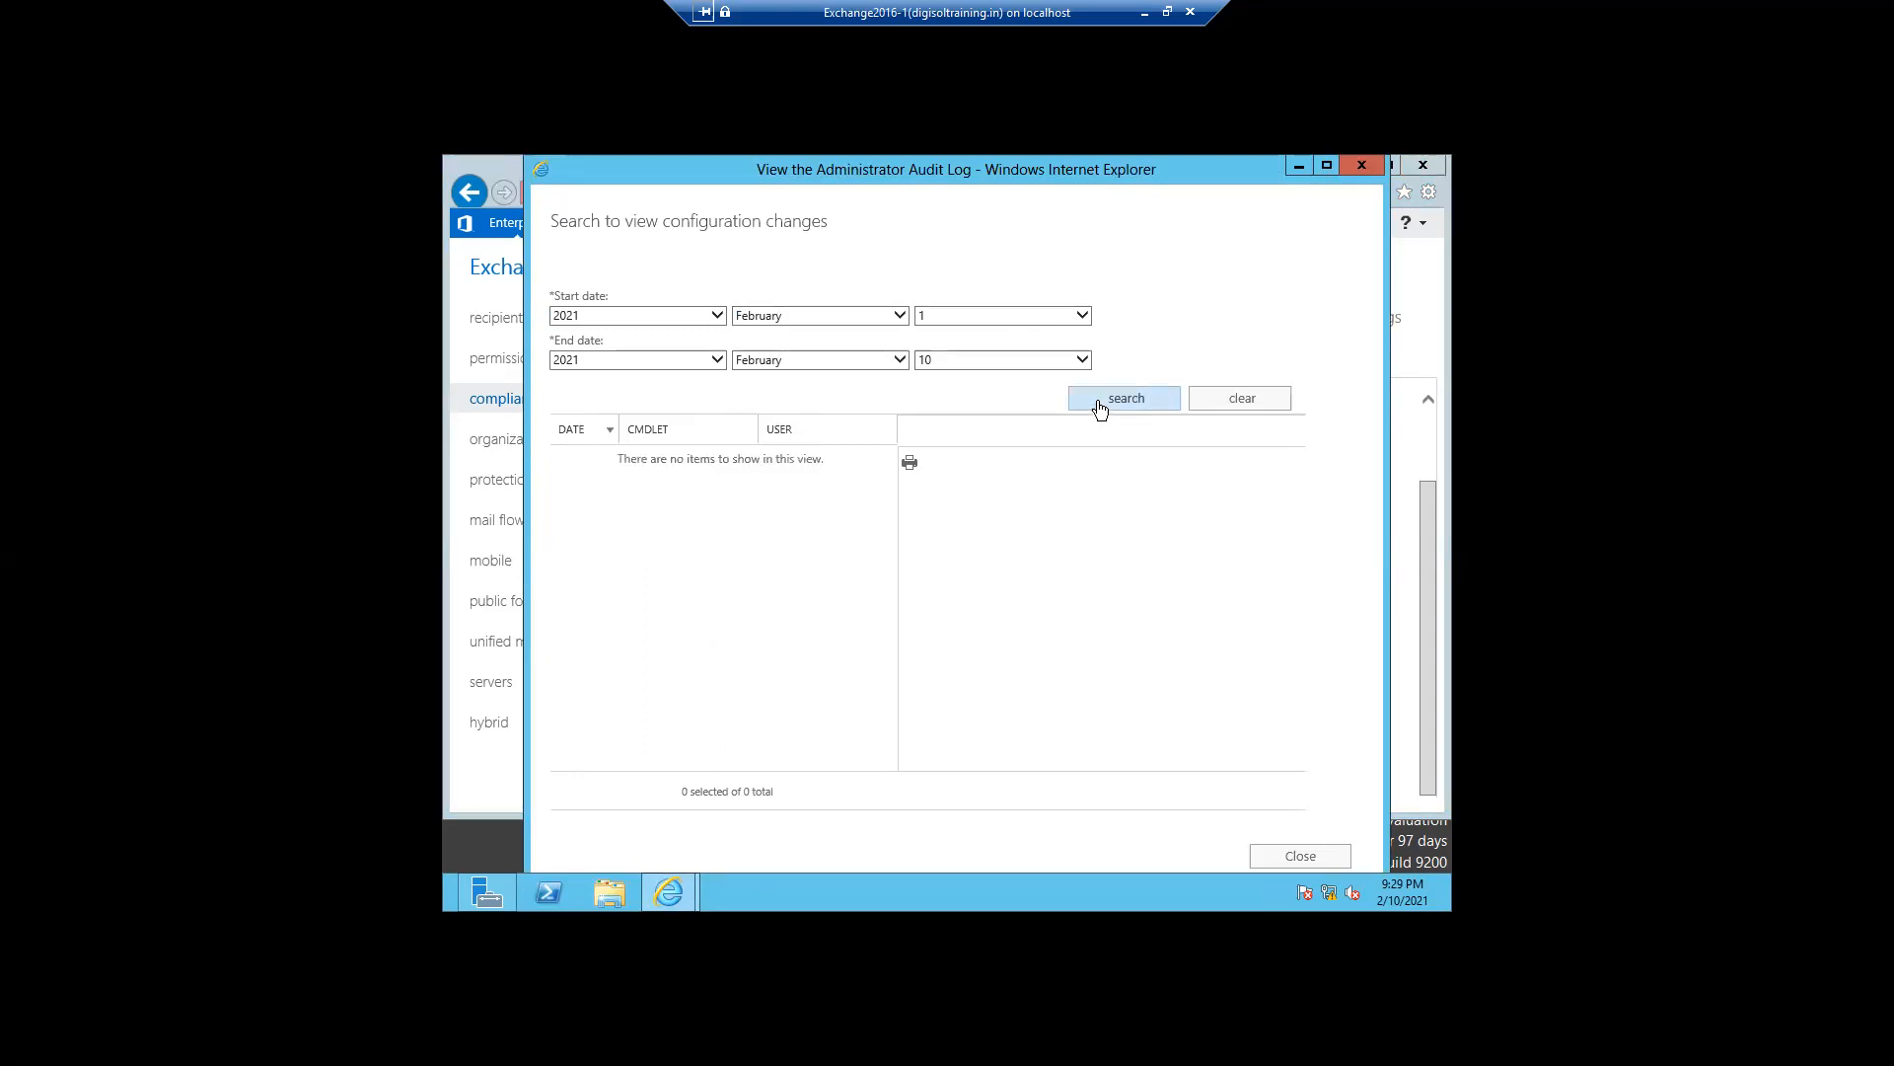
click(1224, 408)
click(1360, 166)
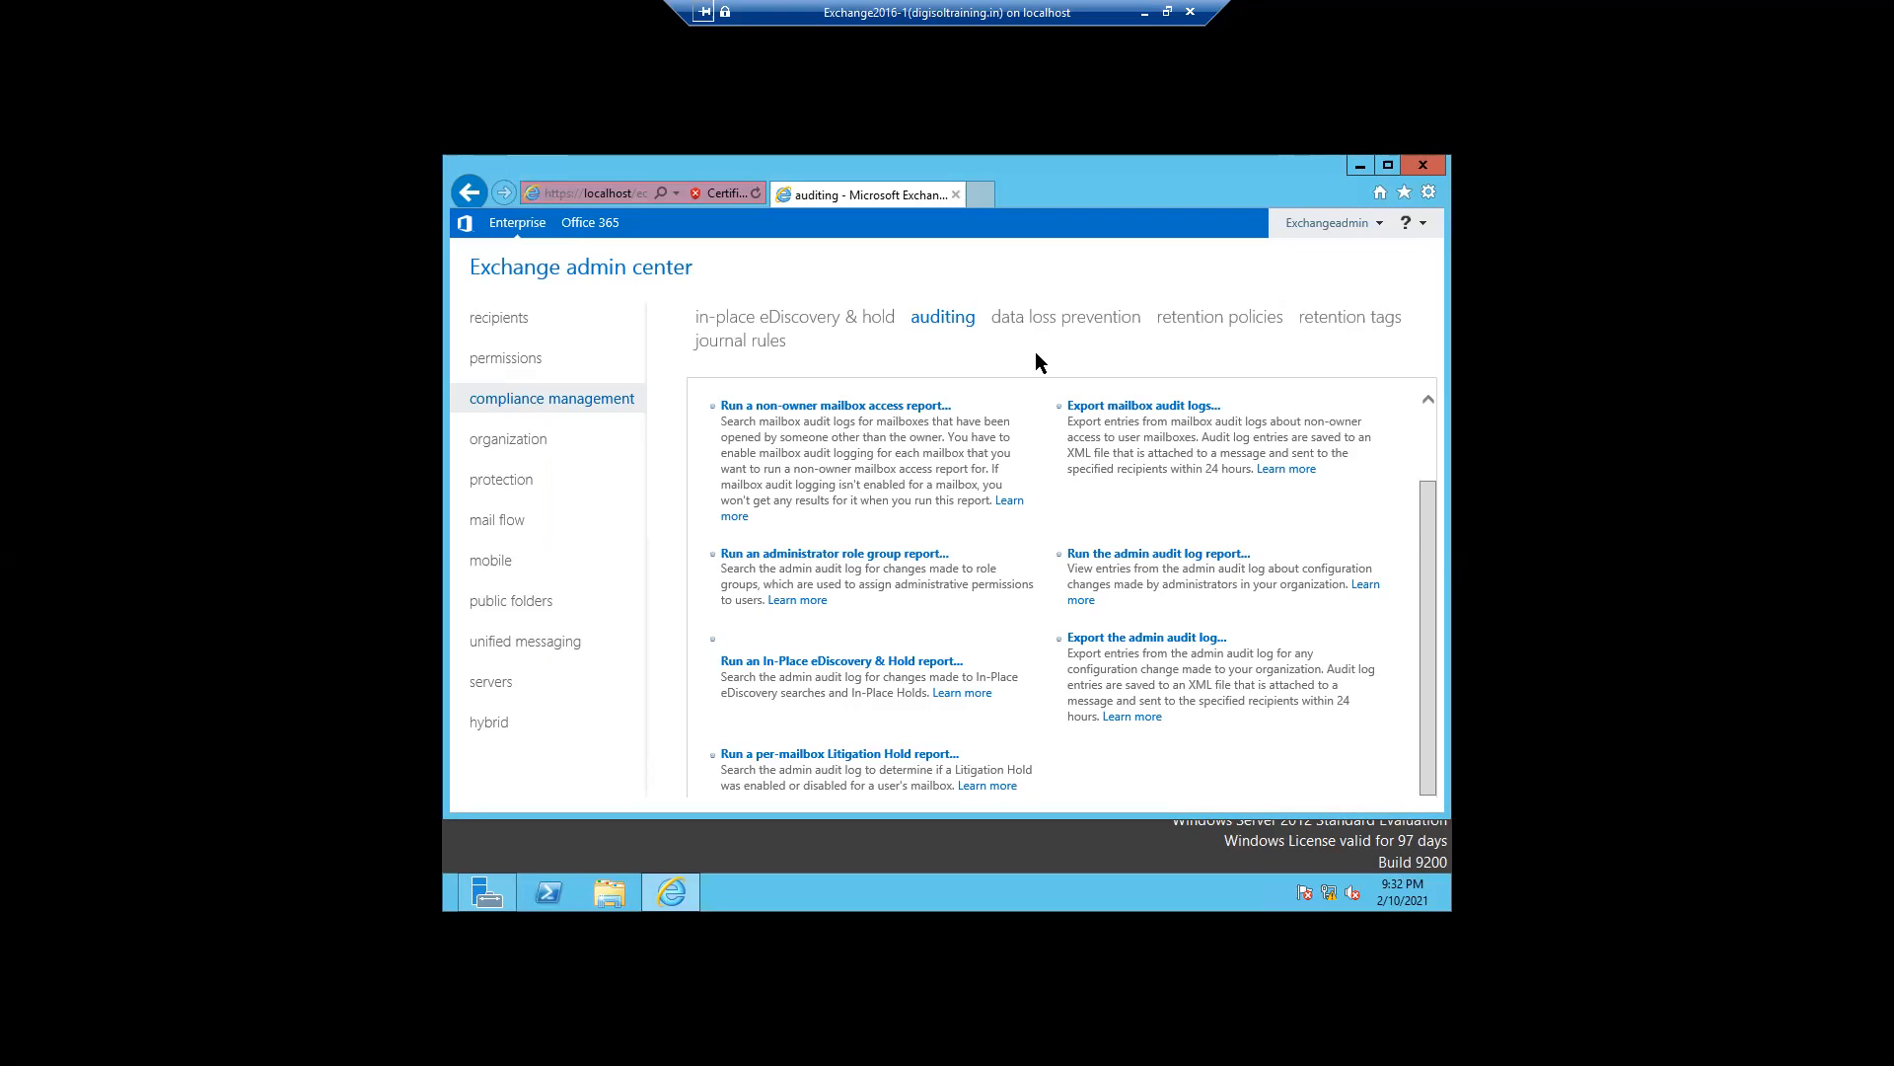
- Start a new DLP policy from a template and choose the France Financial Data template
click(1039, 329)
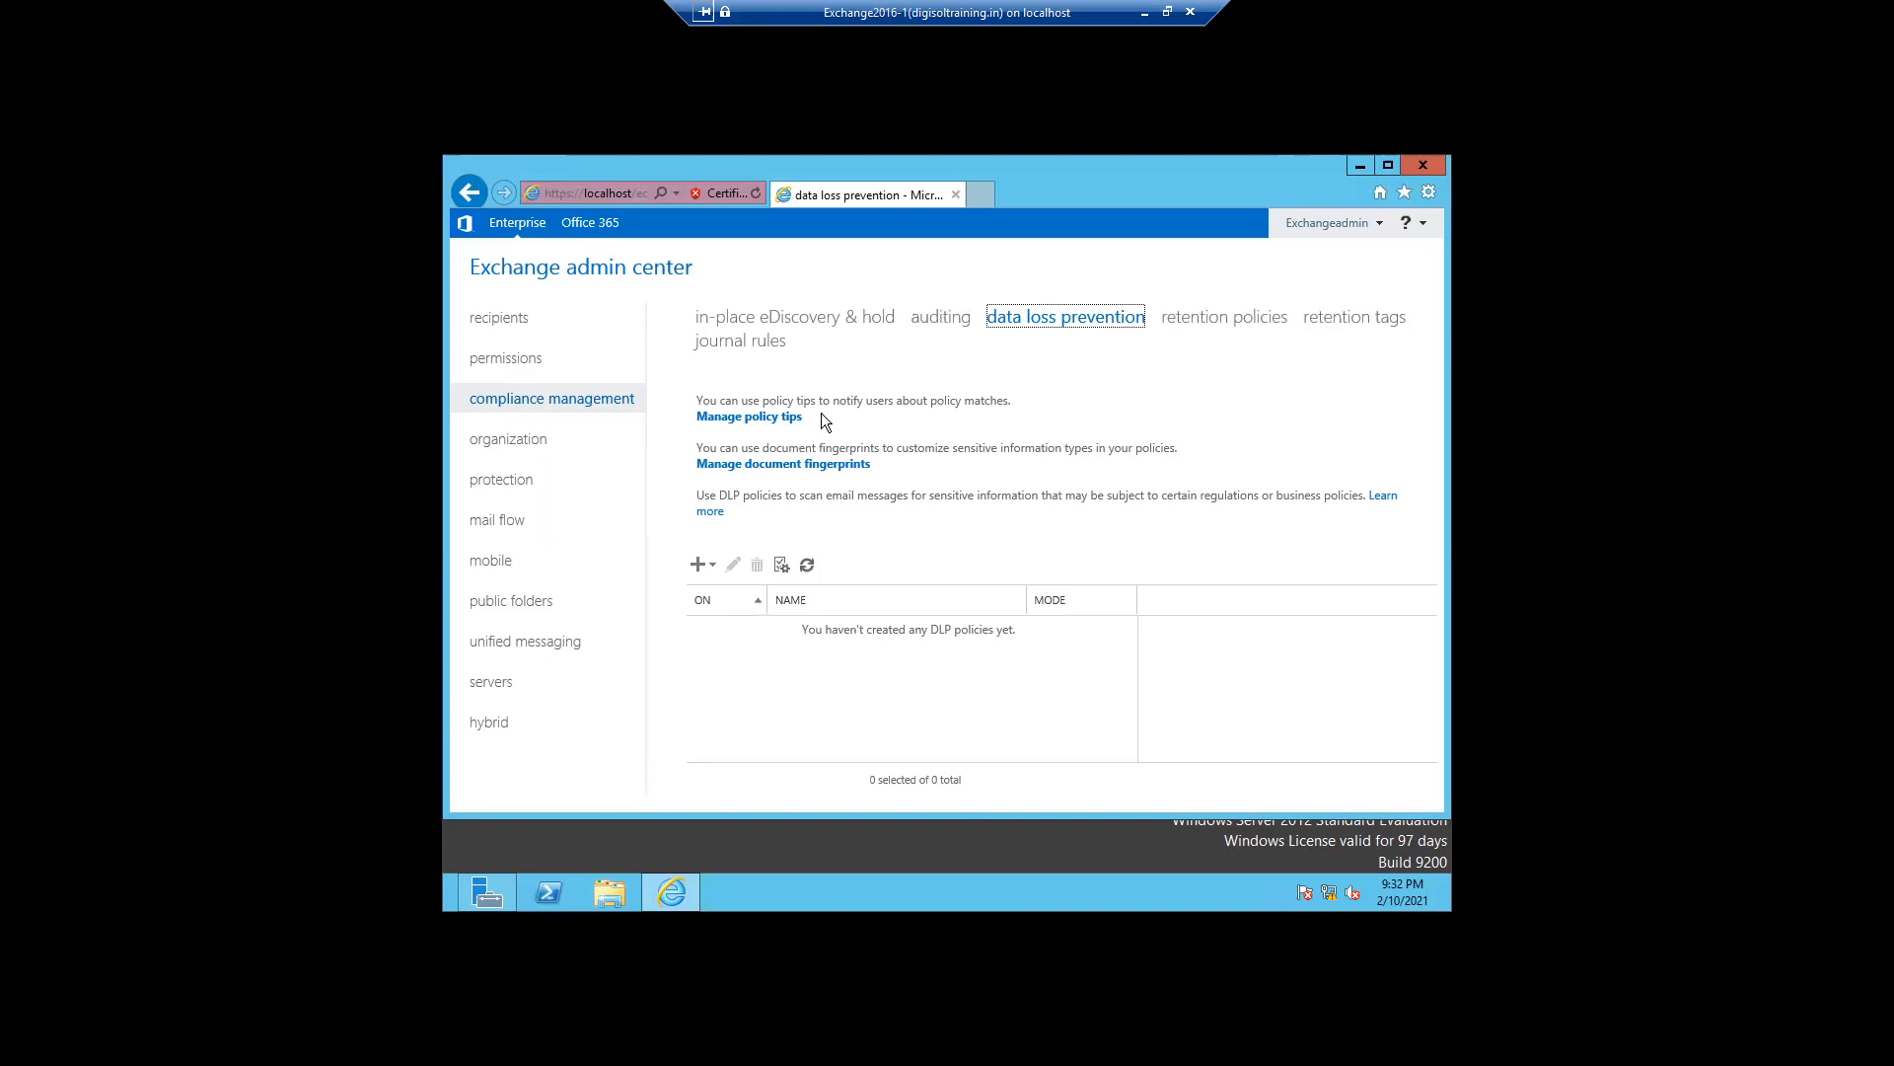
click(708, 569)
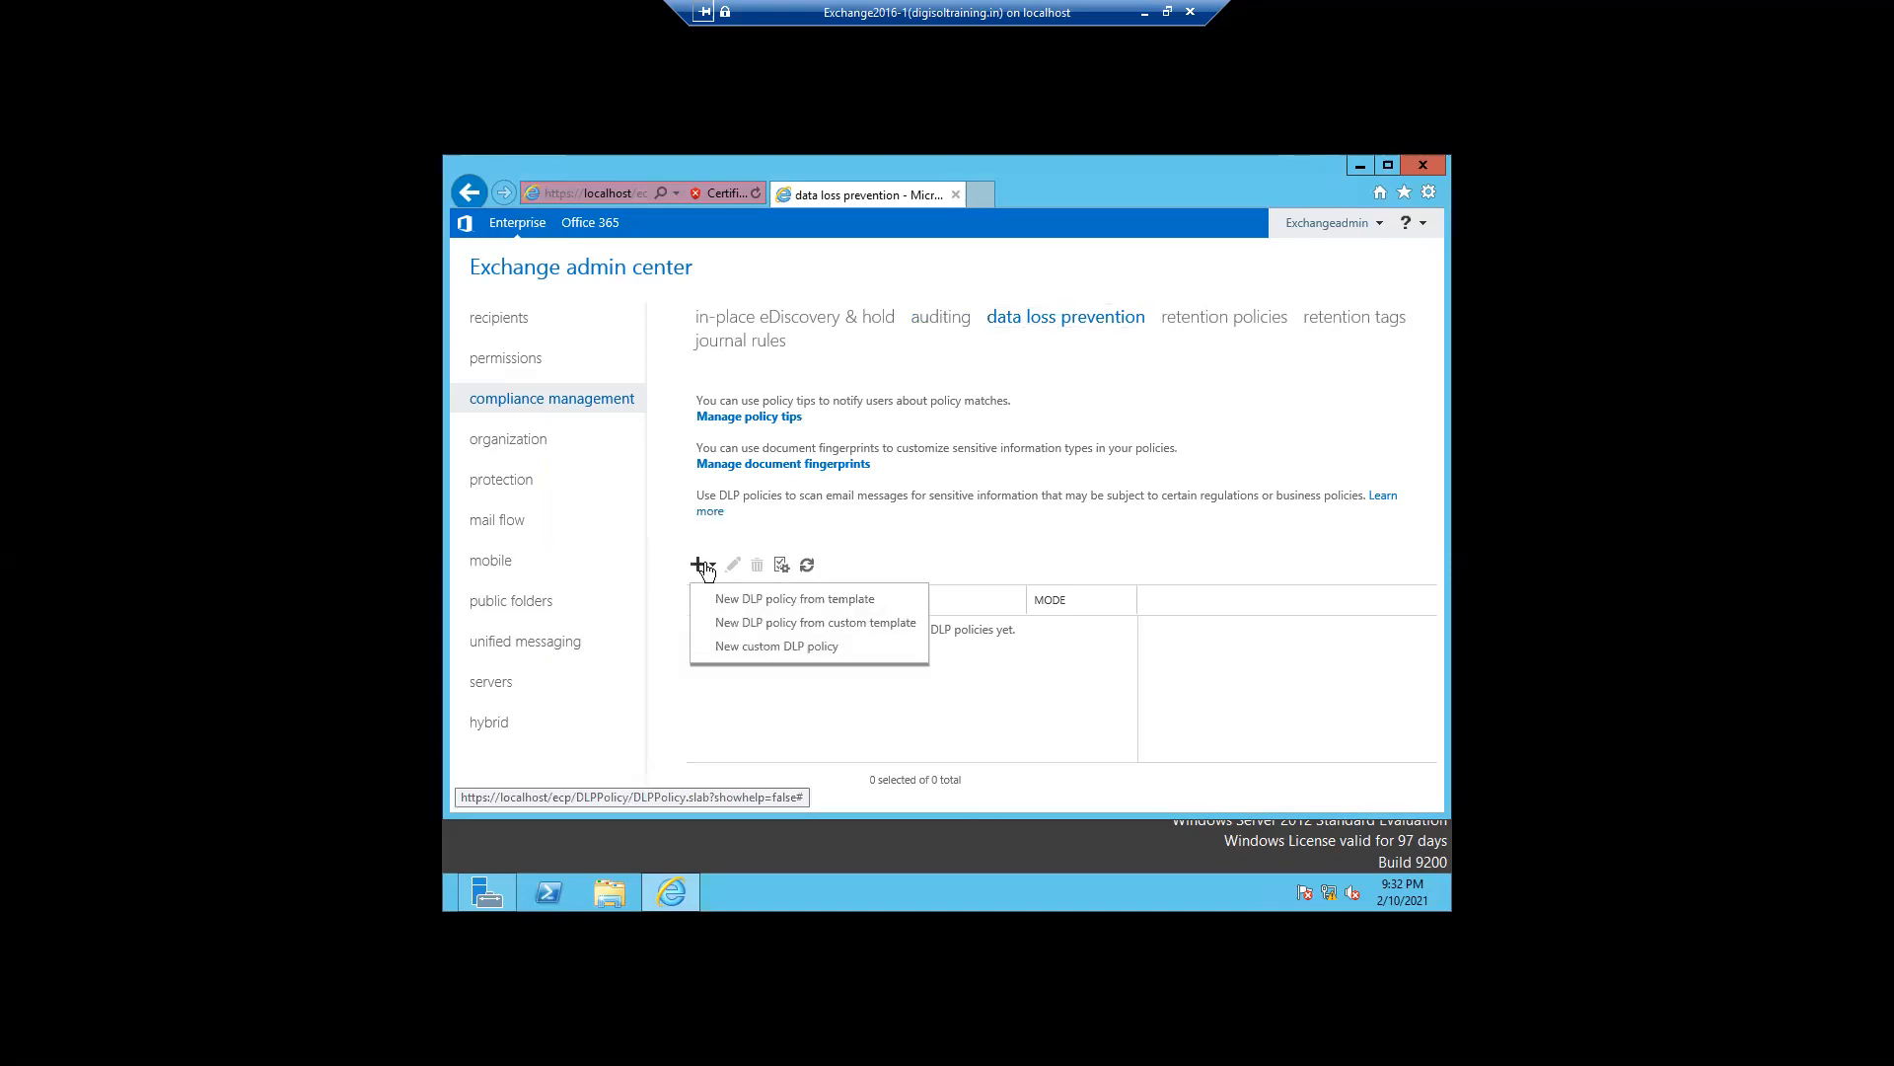
click(769, 600)
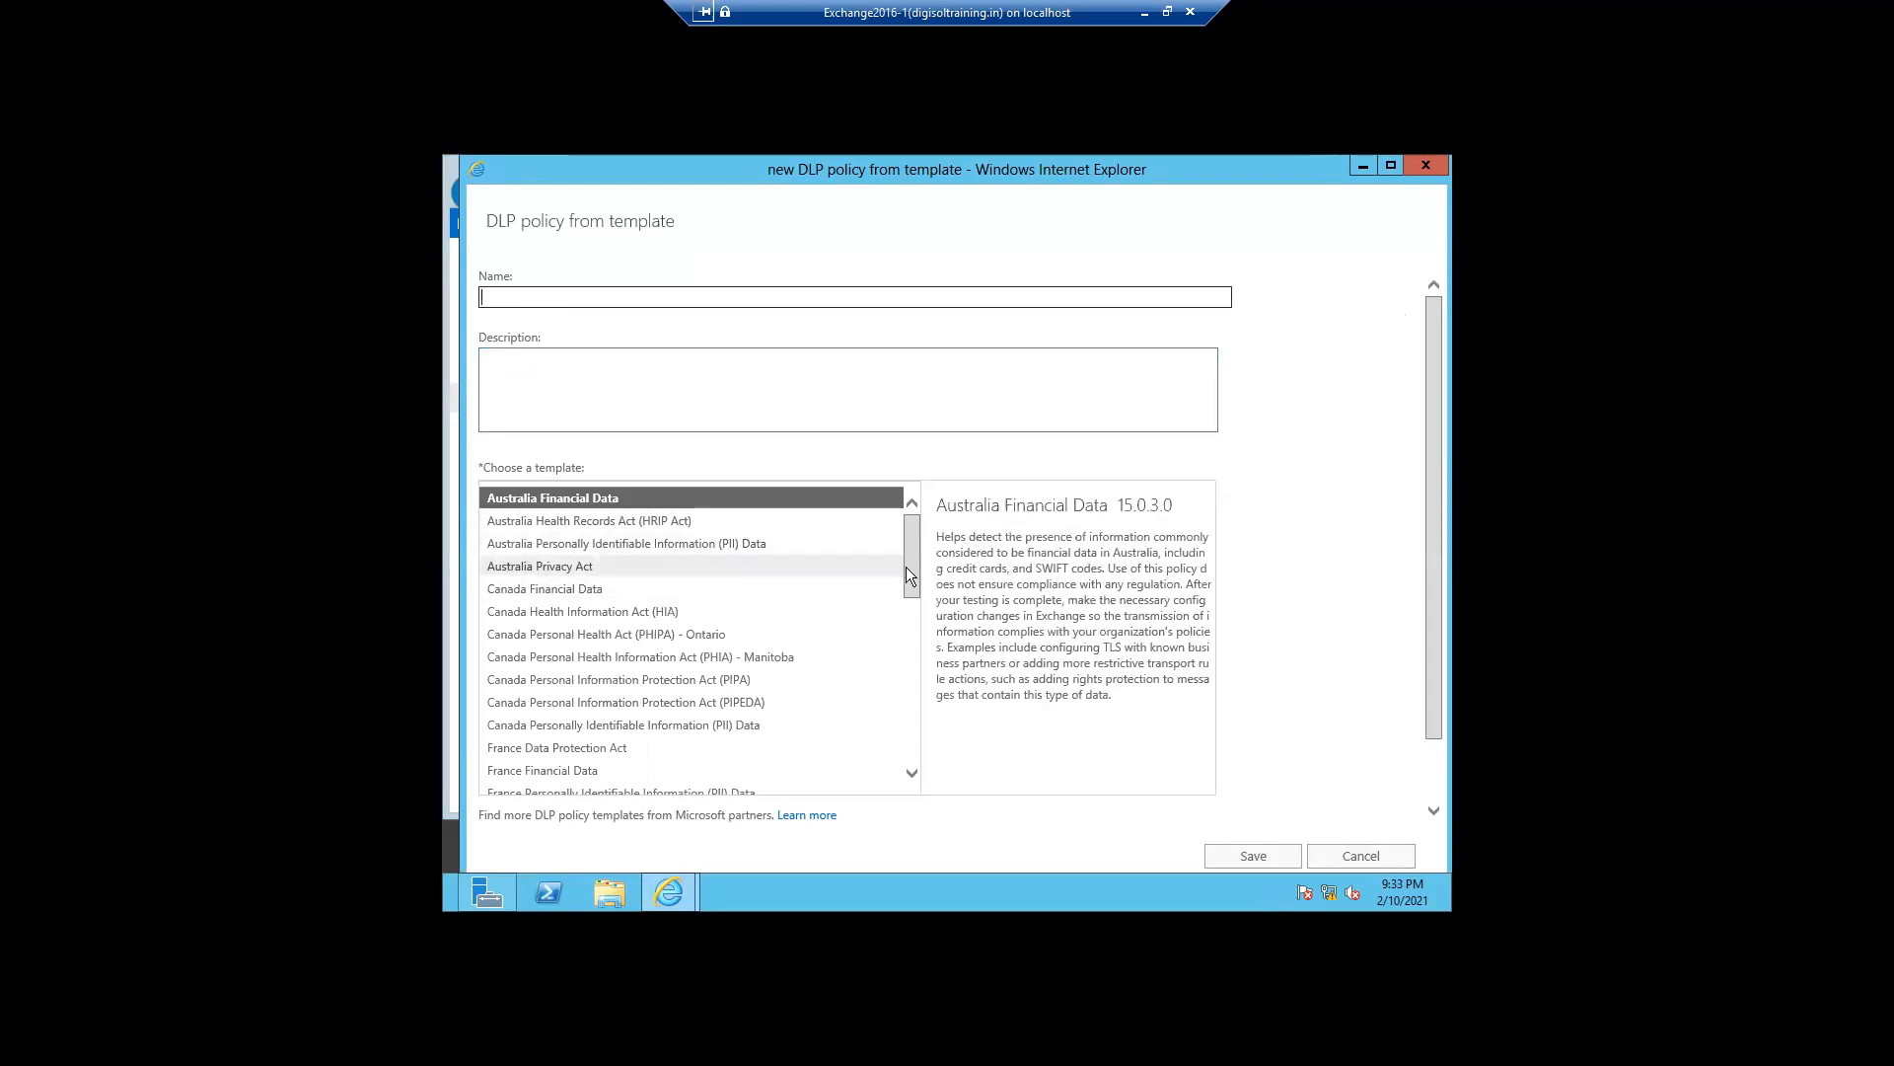
drag(909, 568, 916, 720)
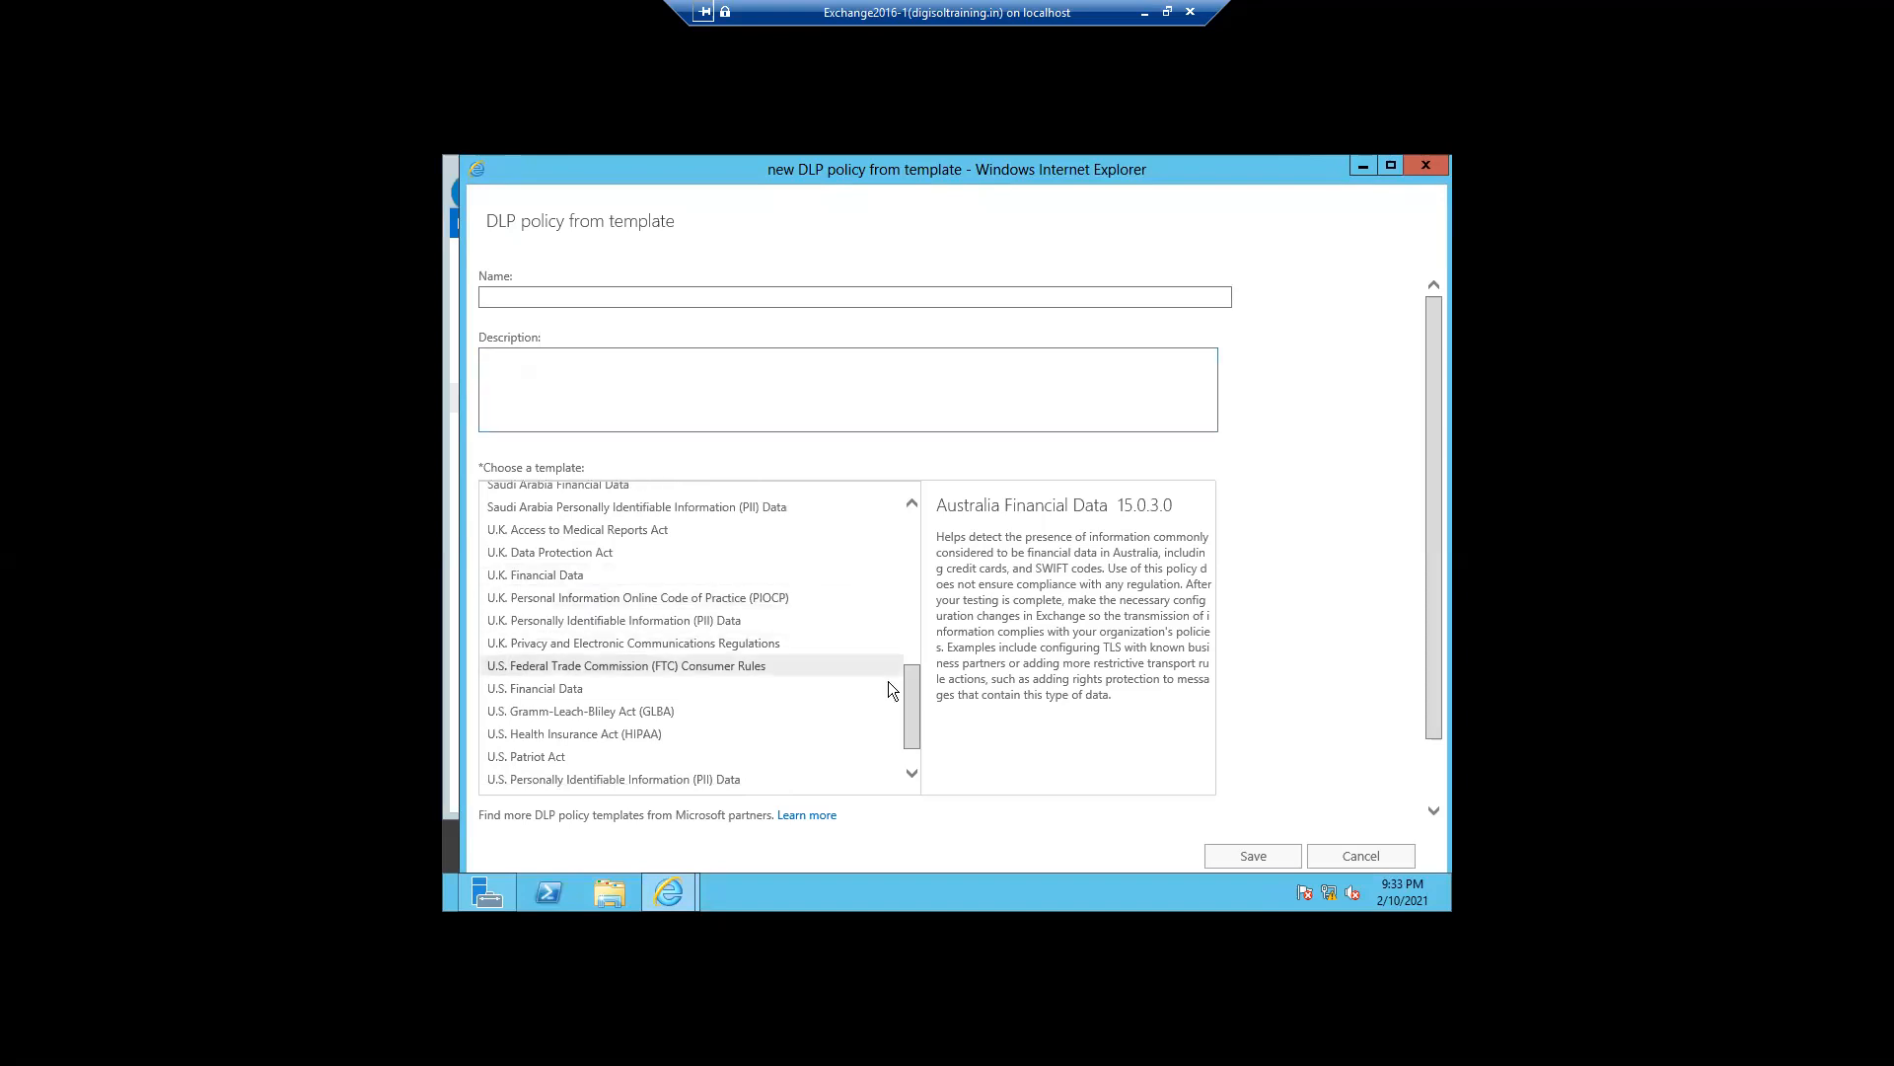
drag(906, 687, 901, 598)
drag(900, 594, 900, 525)
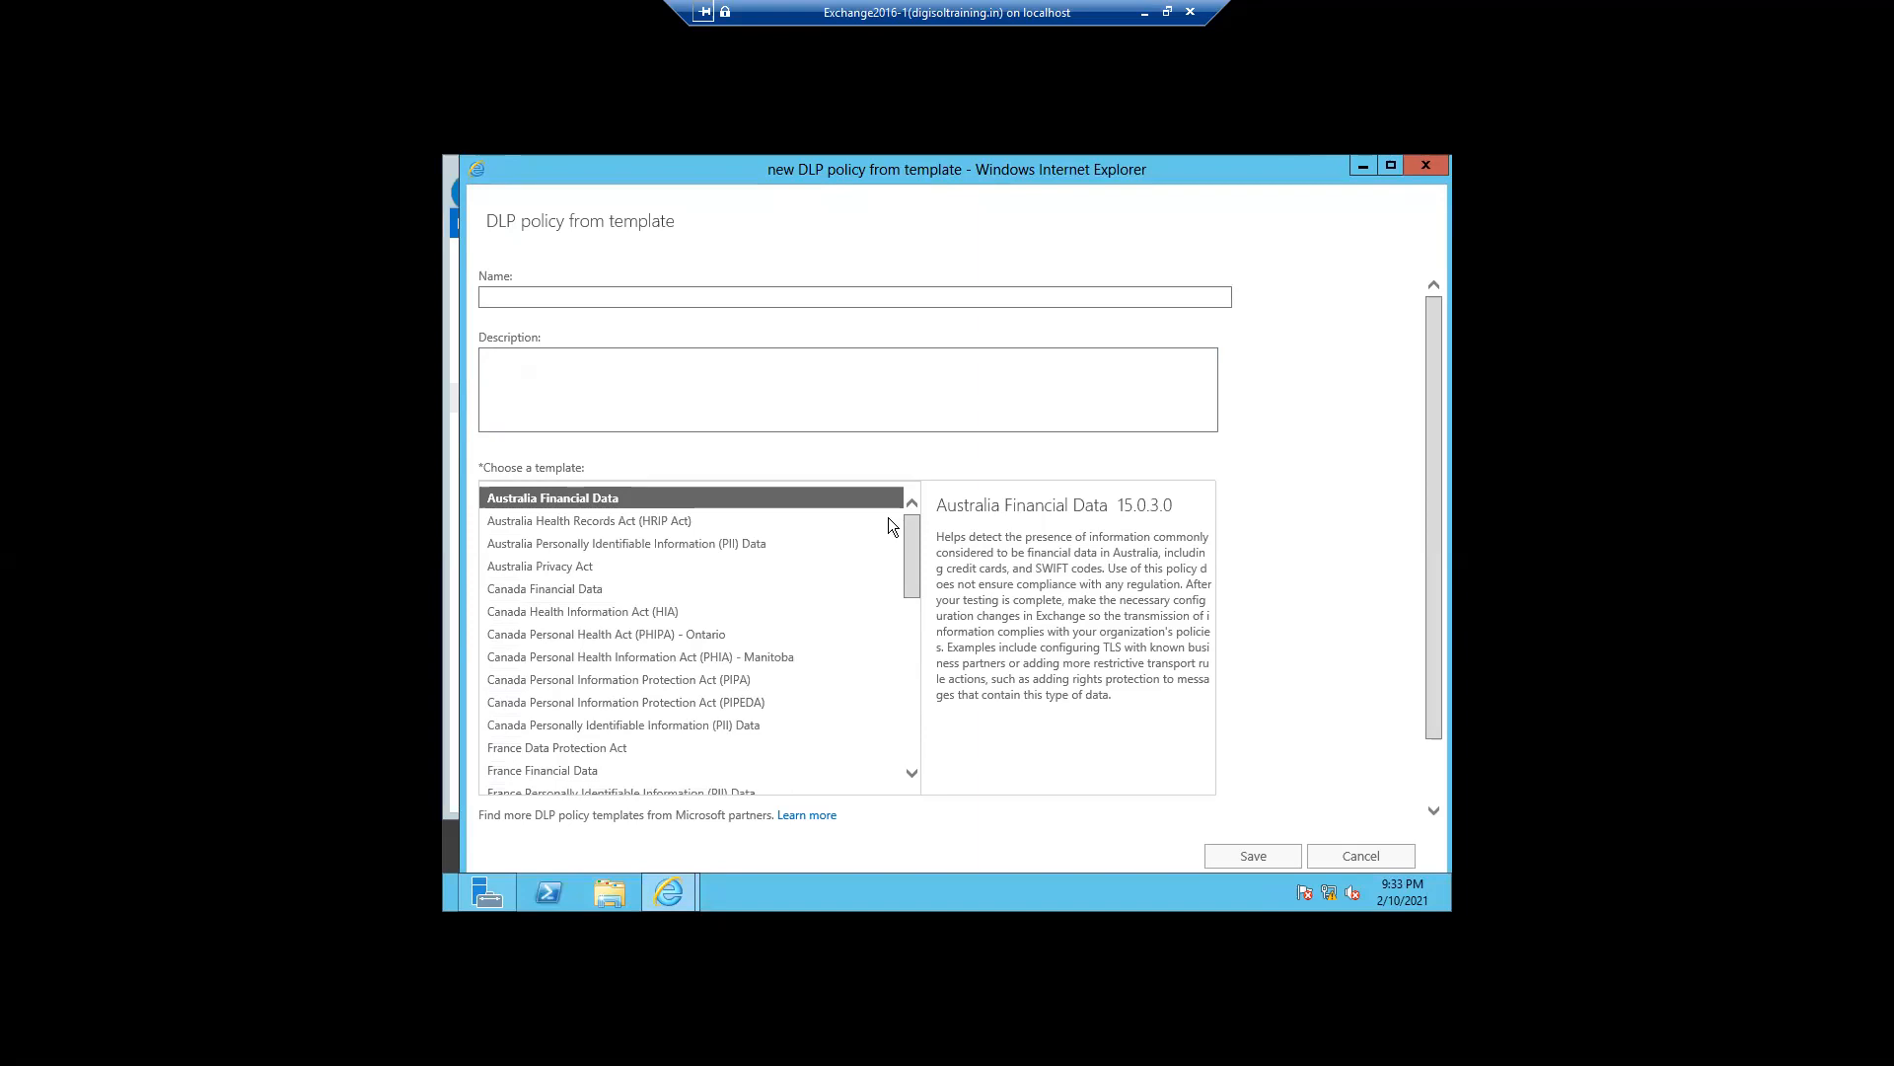
mouse_move(556, 465)
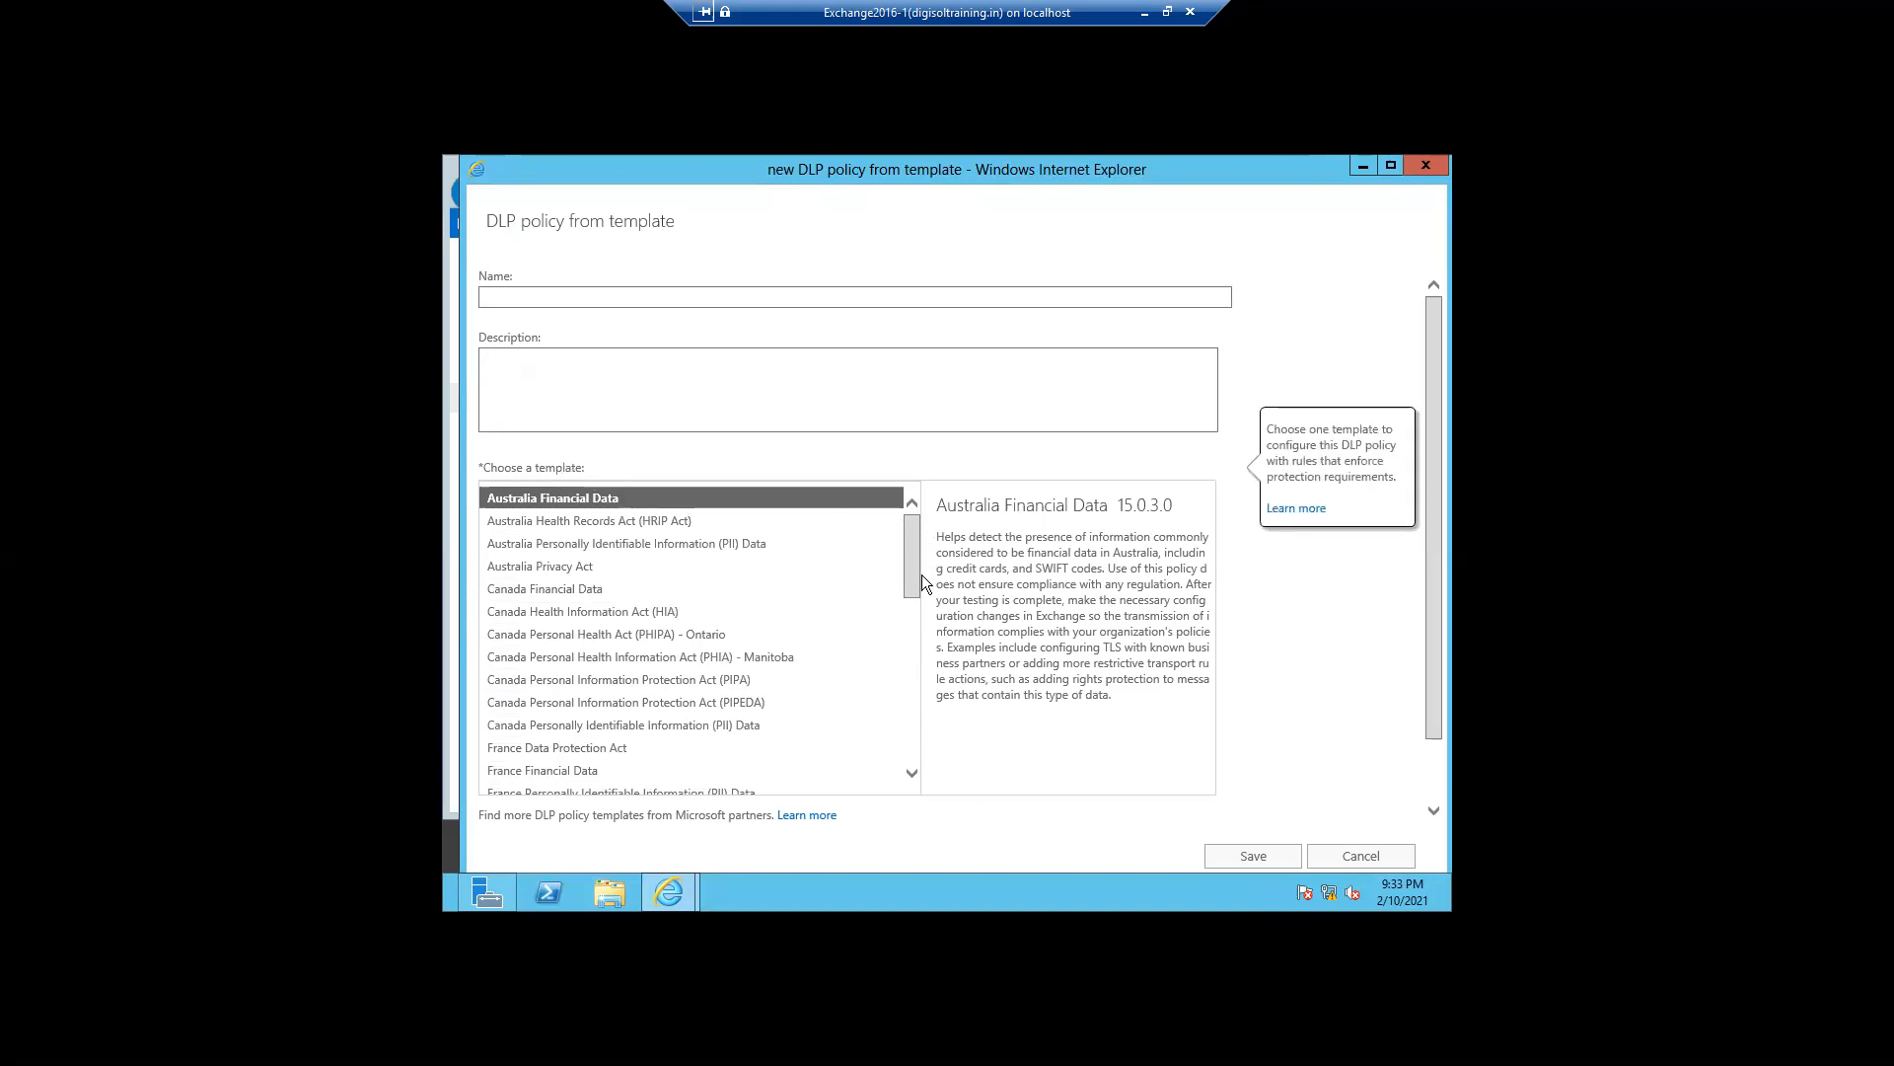
drag(909, 582, 911, 659)
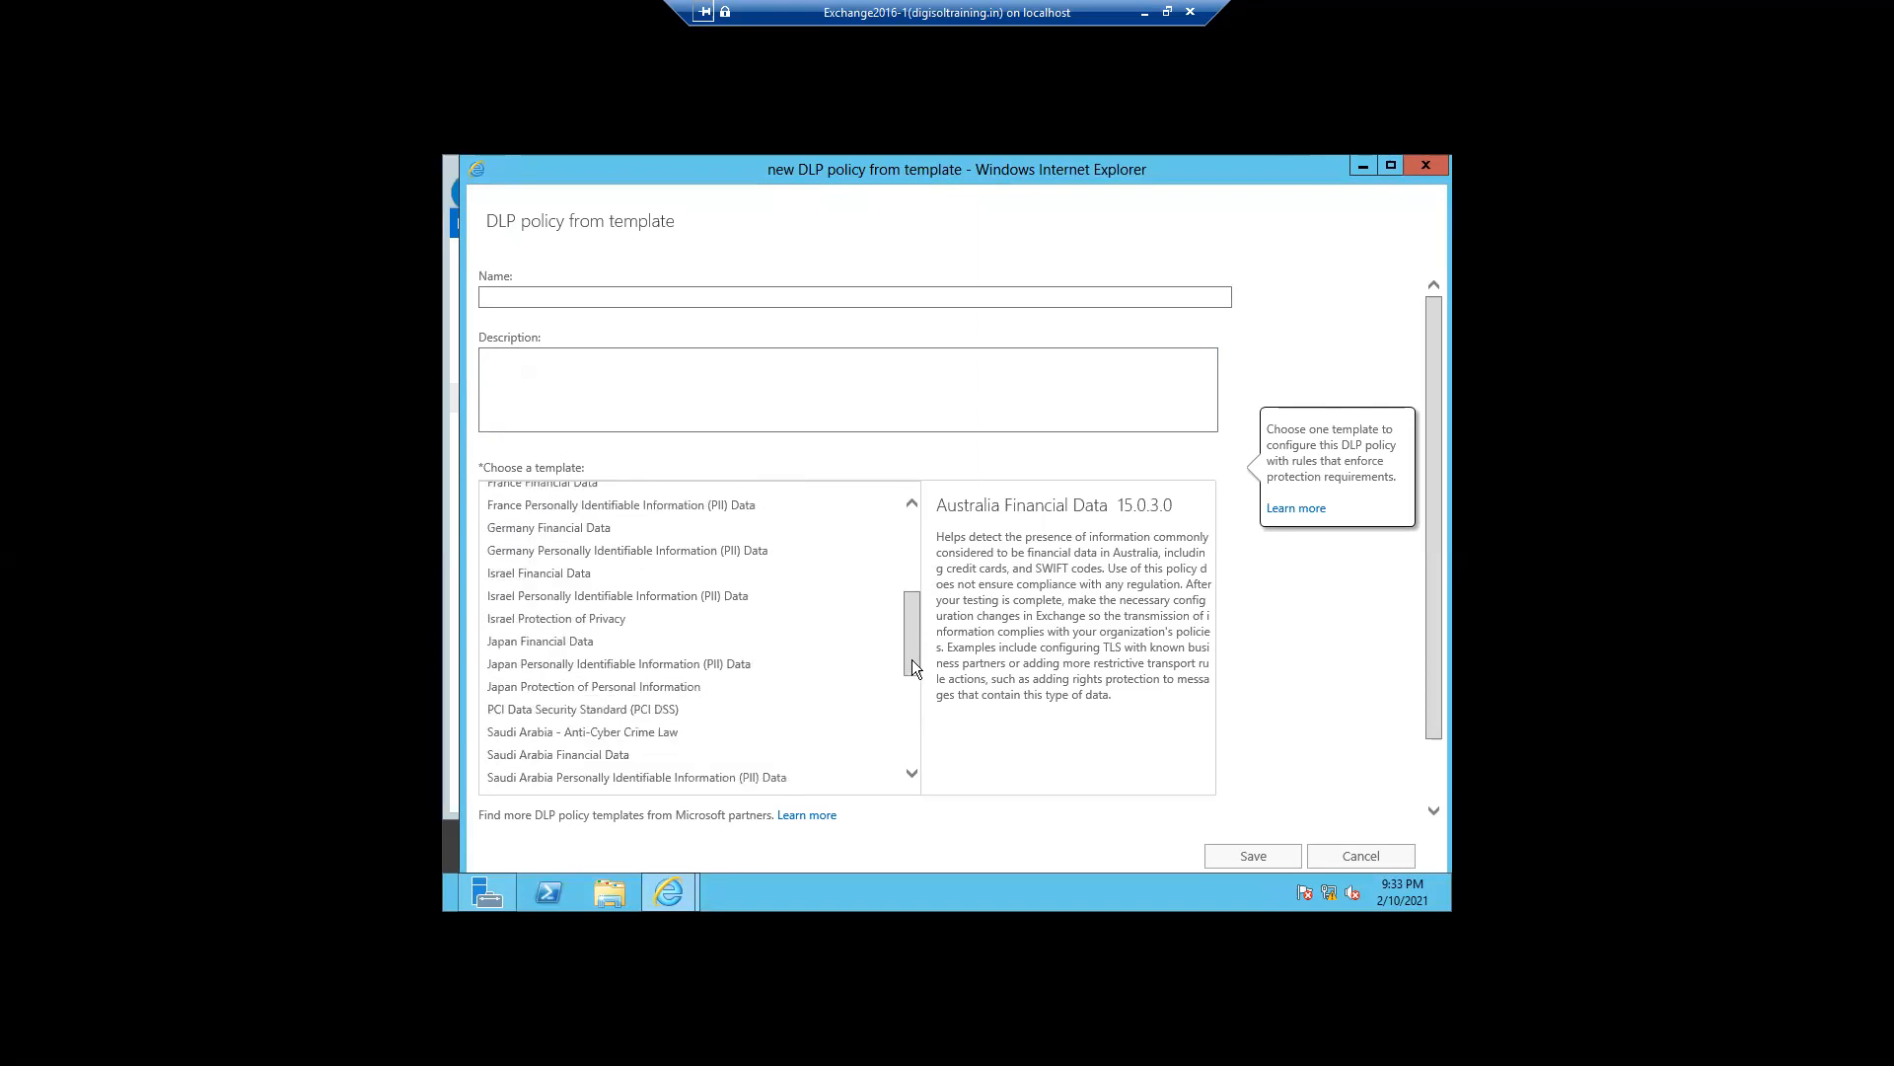
drag(912, 659, 912, 651)
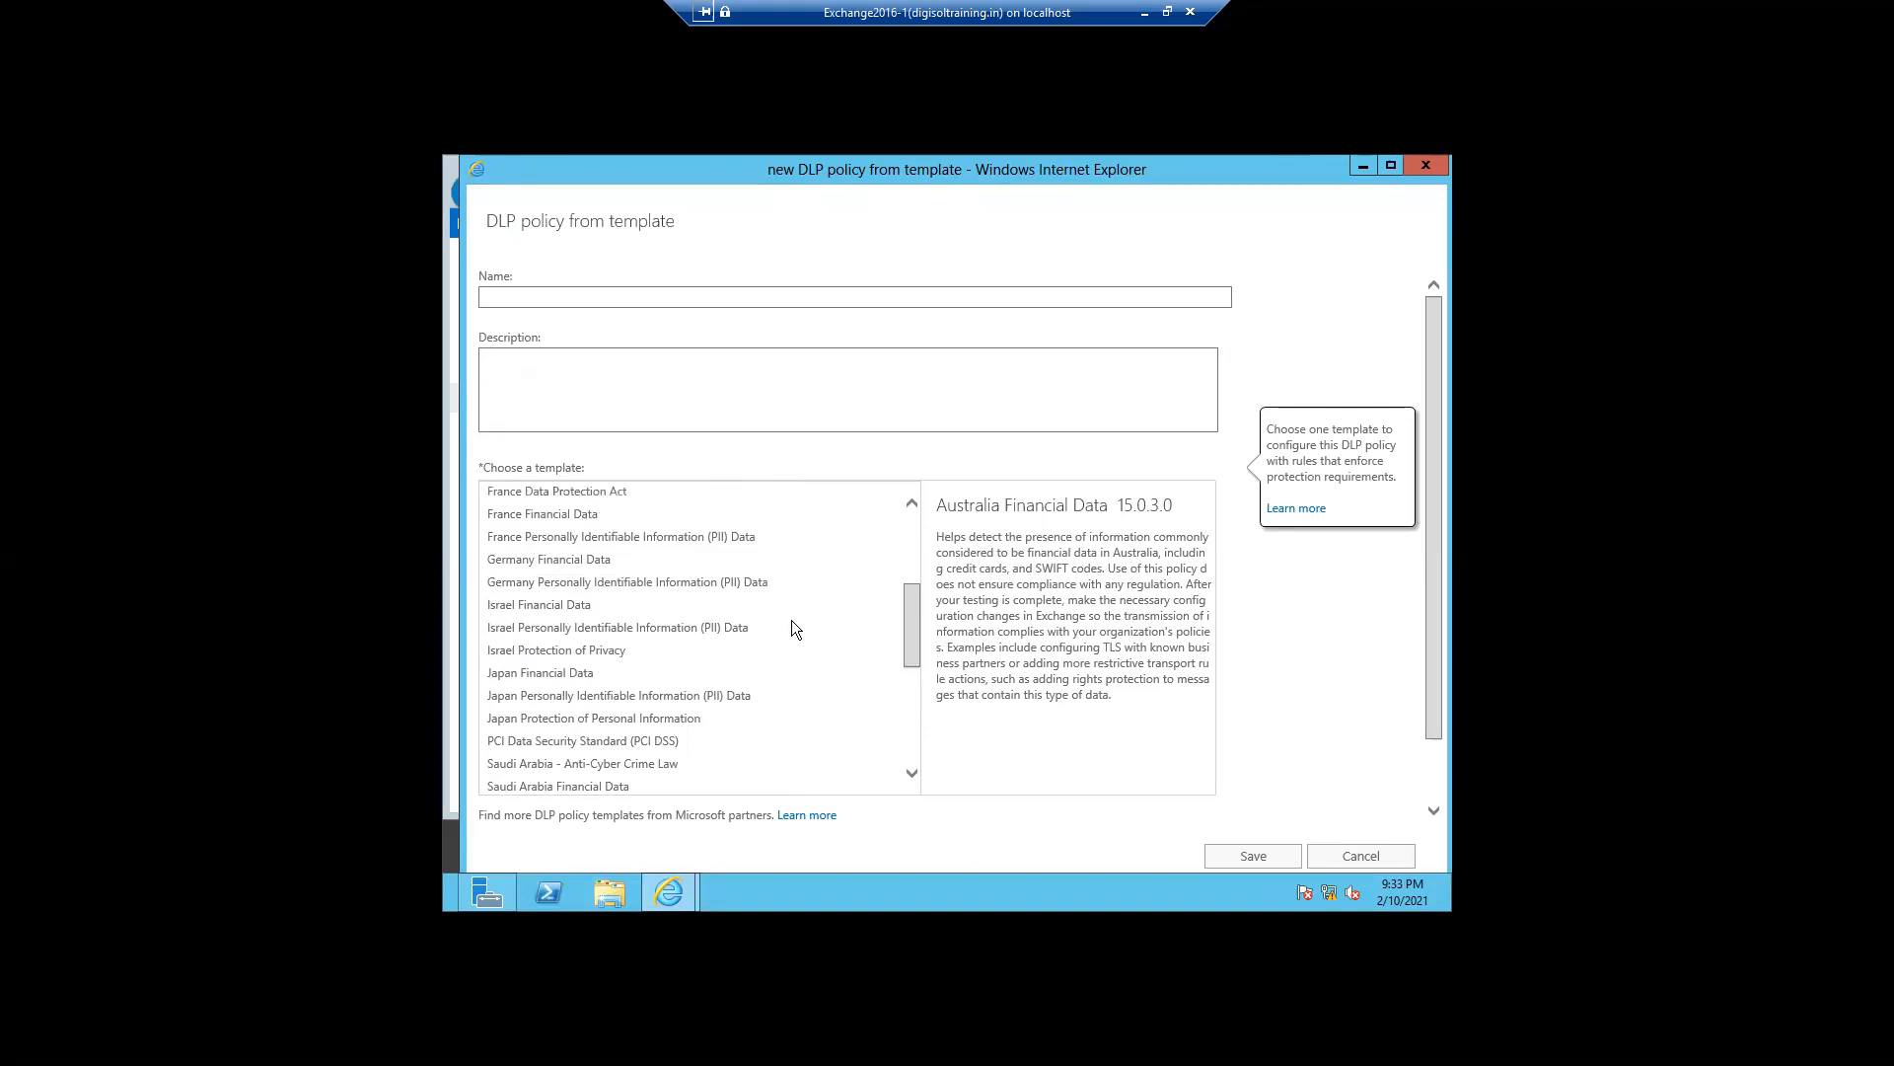
click(551, 517)
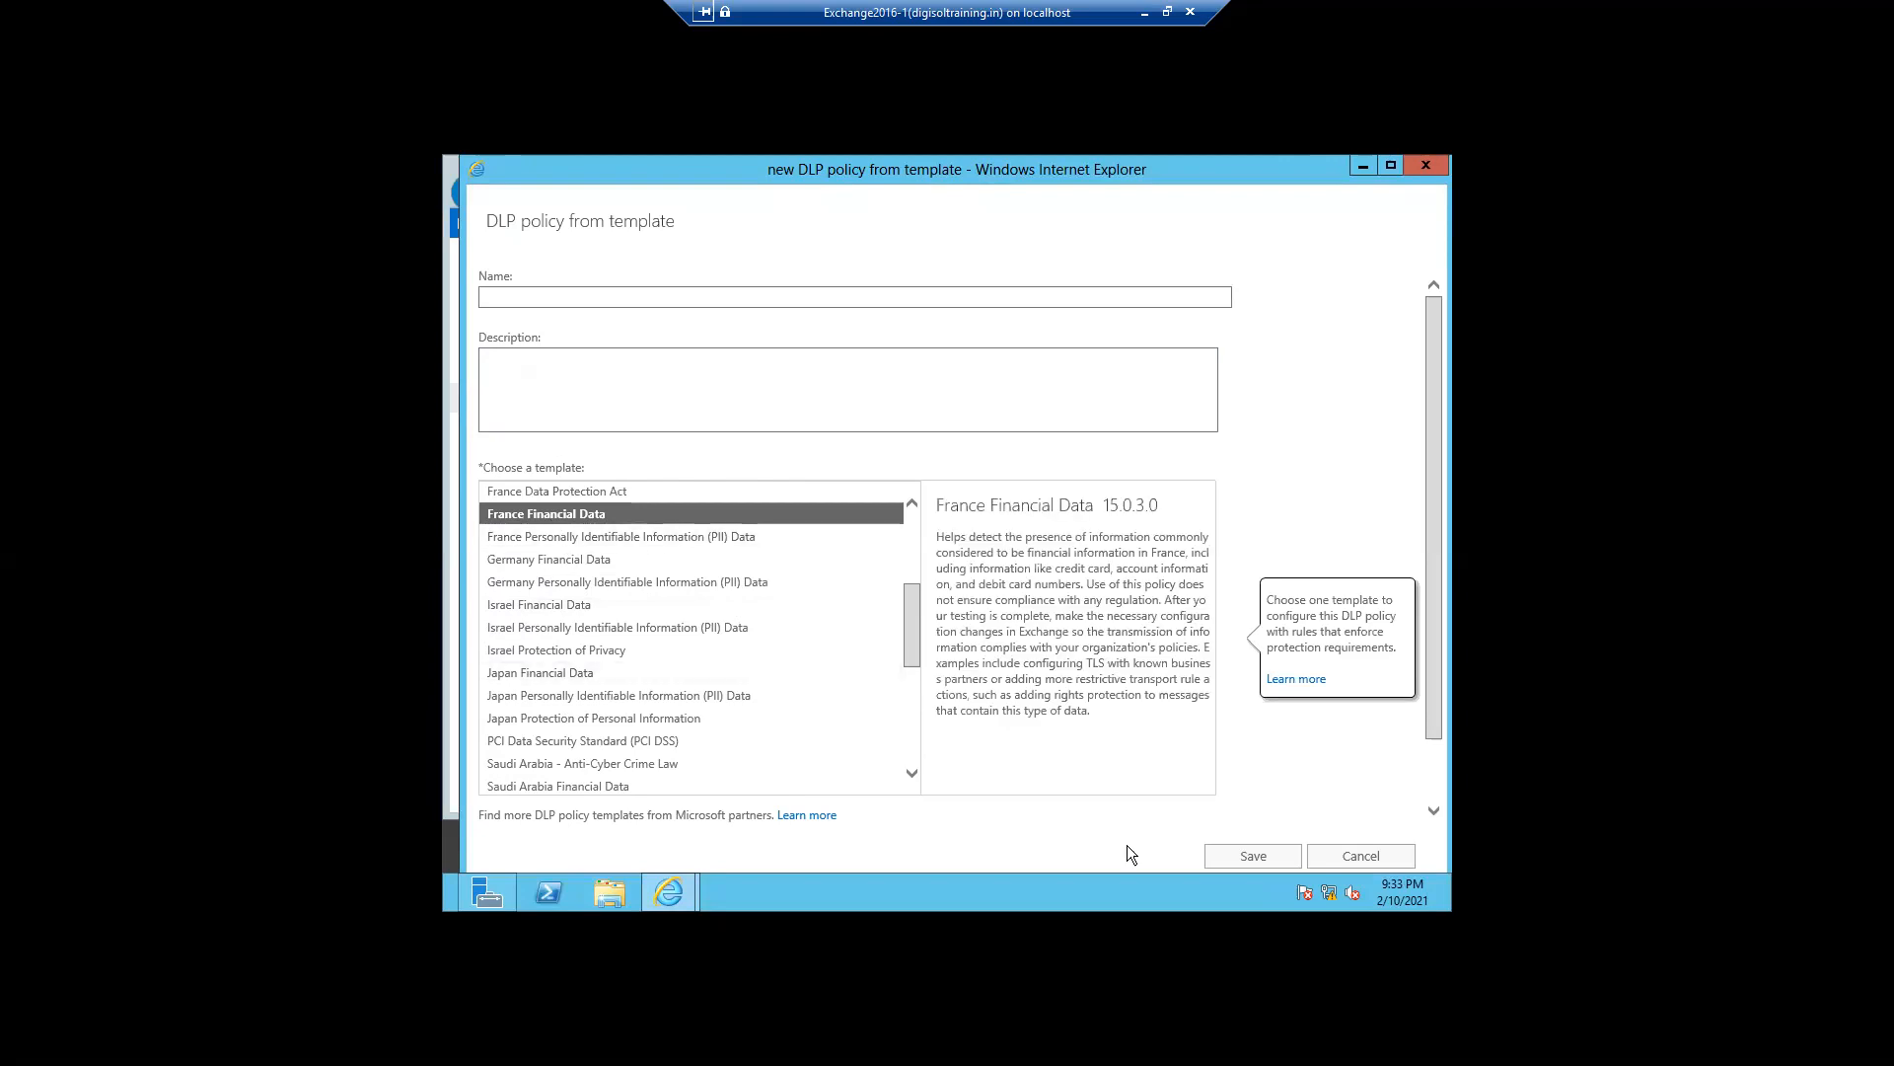
- Name the policy France DLP Policy, give it the description Test policy, and save it
click(513, 296)
text(Fr)
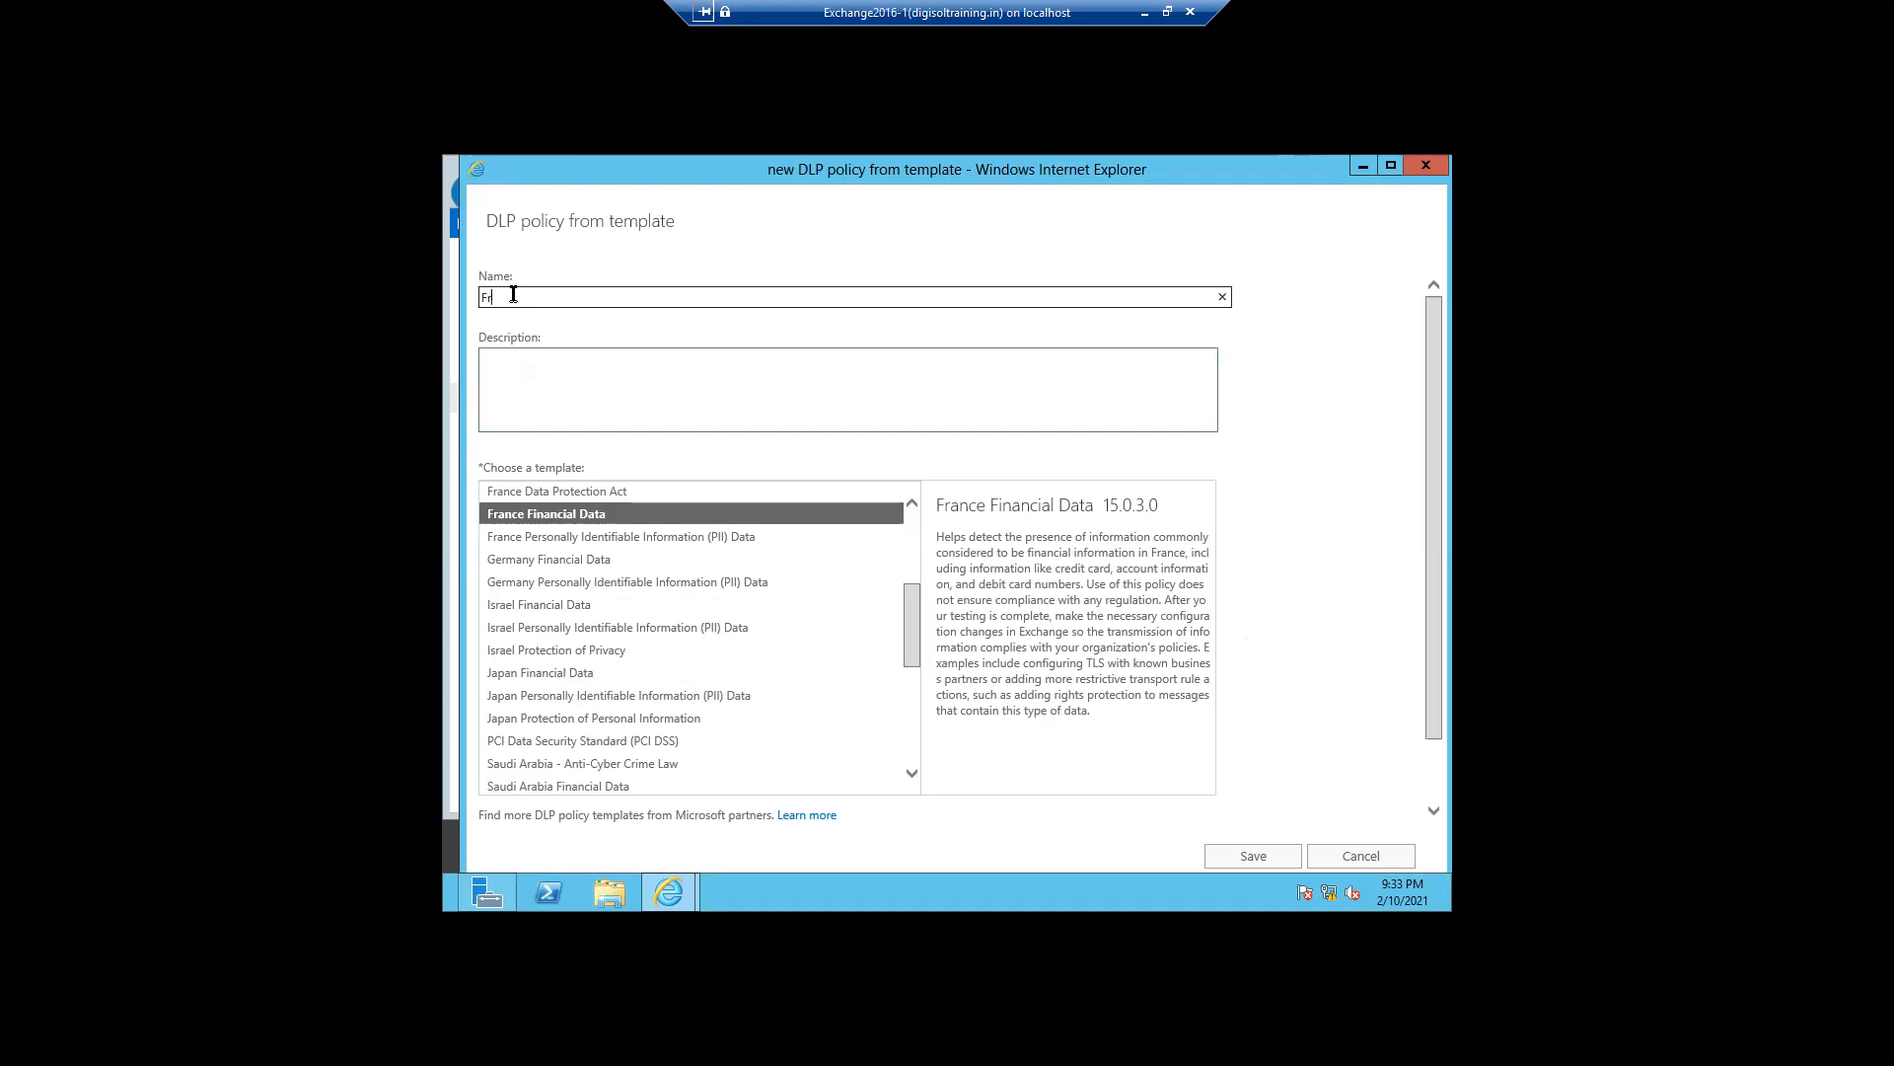
text(ance DLP Policy)
click(596, 404)
text(Test)
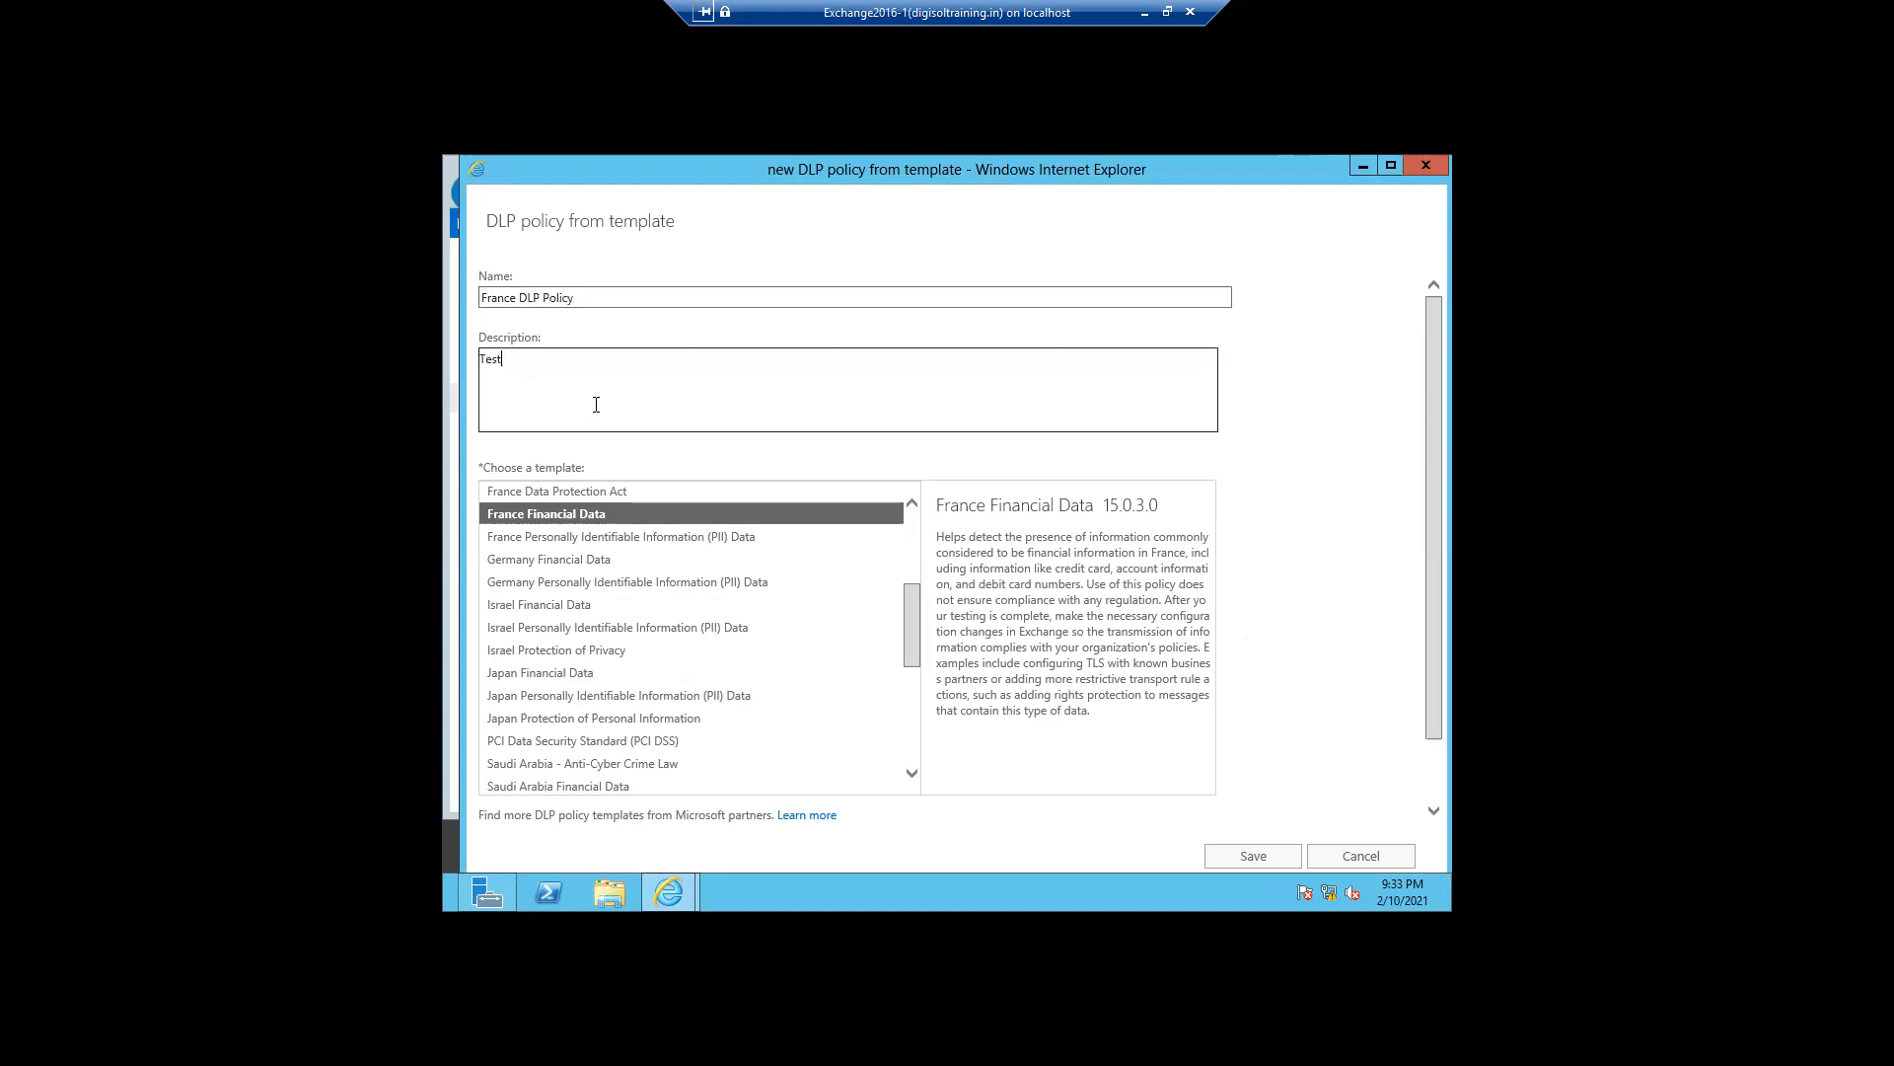
text( policy)
click(1224, 869)
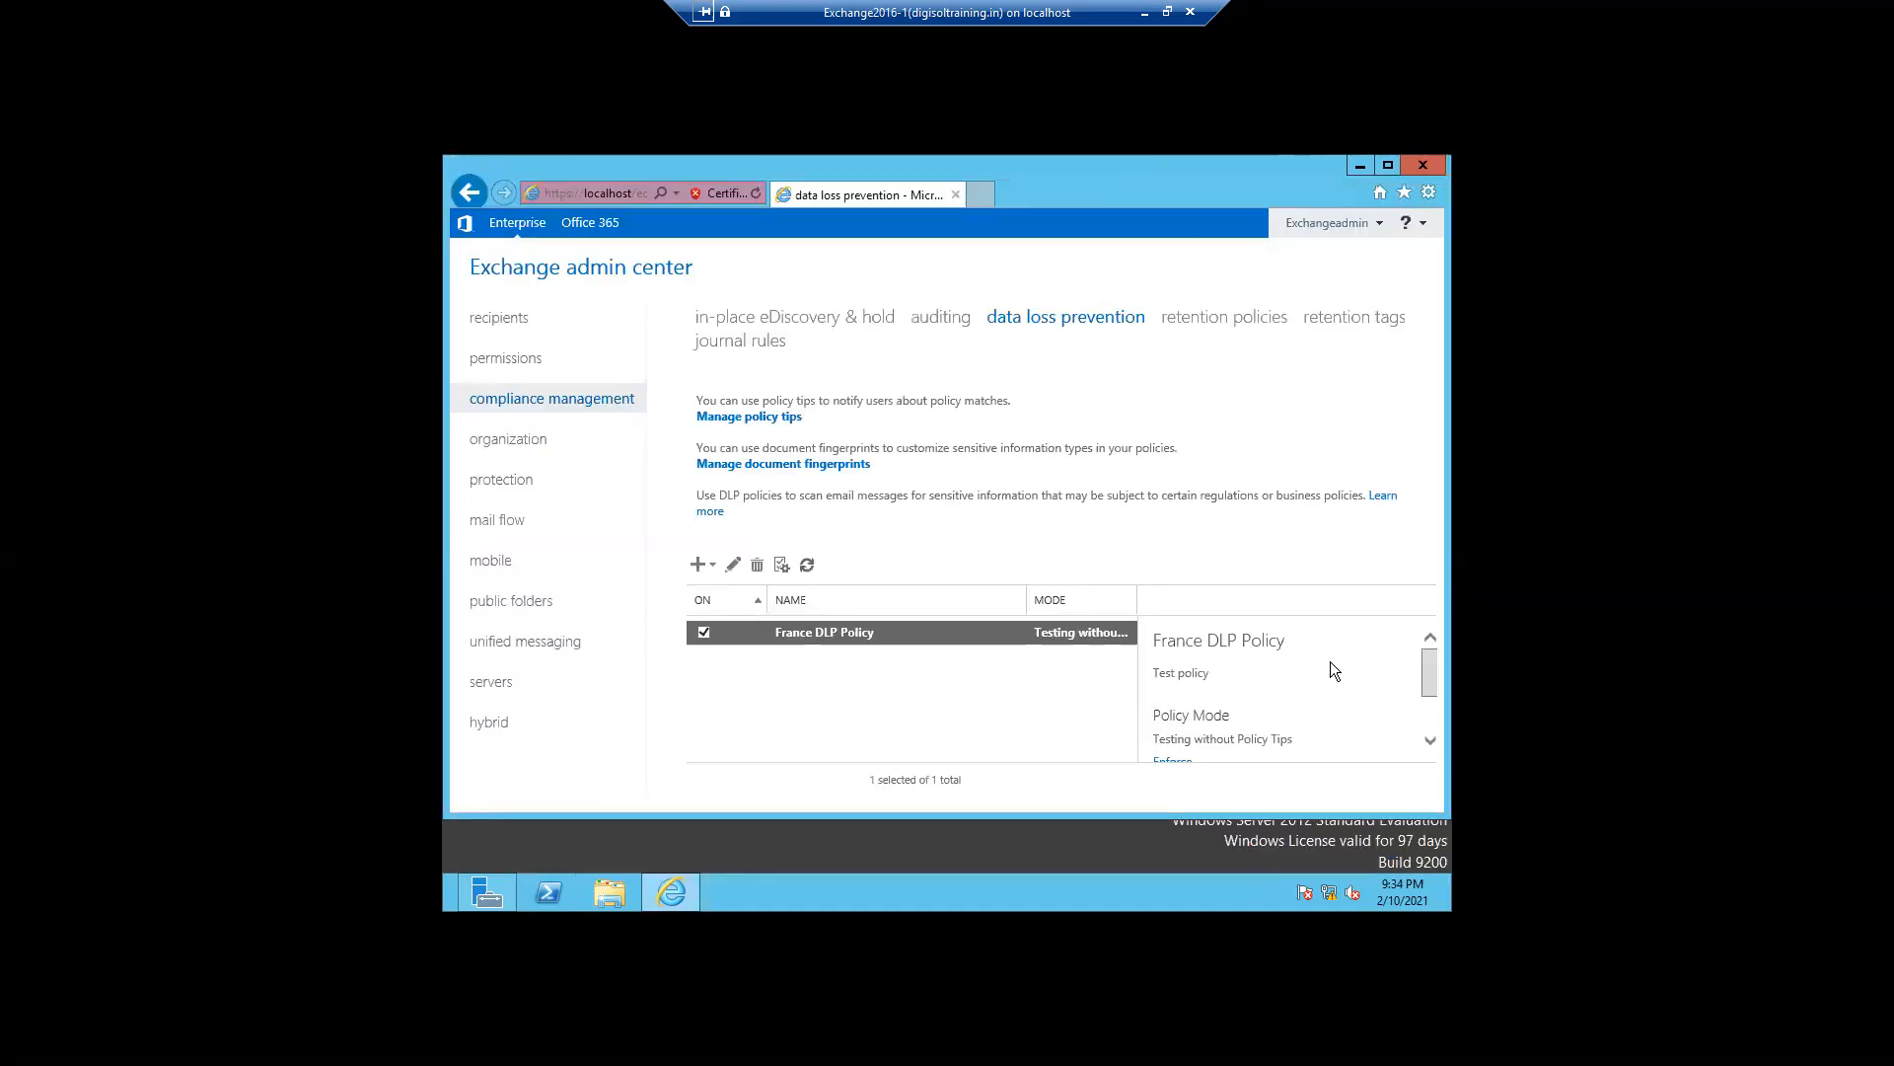
- Edit France DLP Policy and switch its mode to Test DLP policy with Policy Tips
drag(1424, 681, 1431, 725)
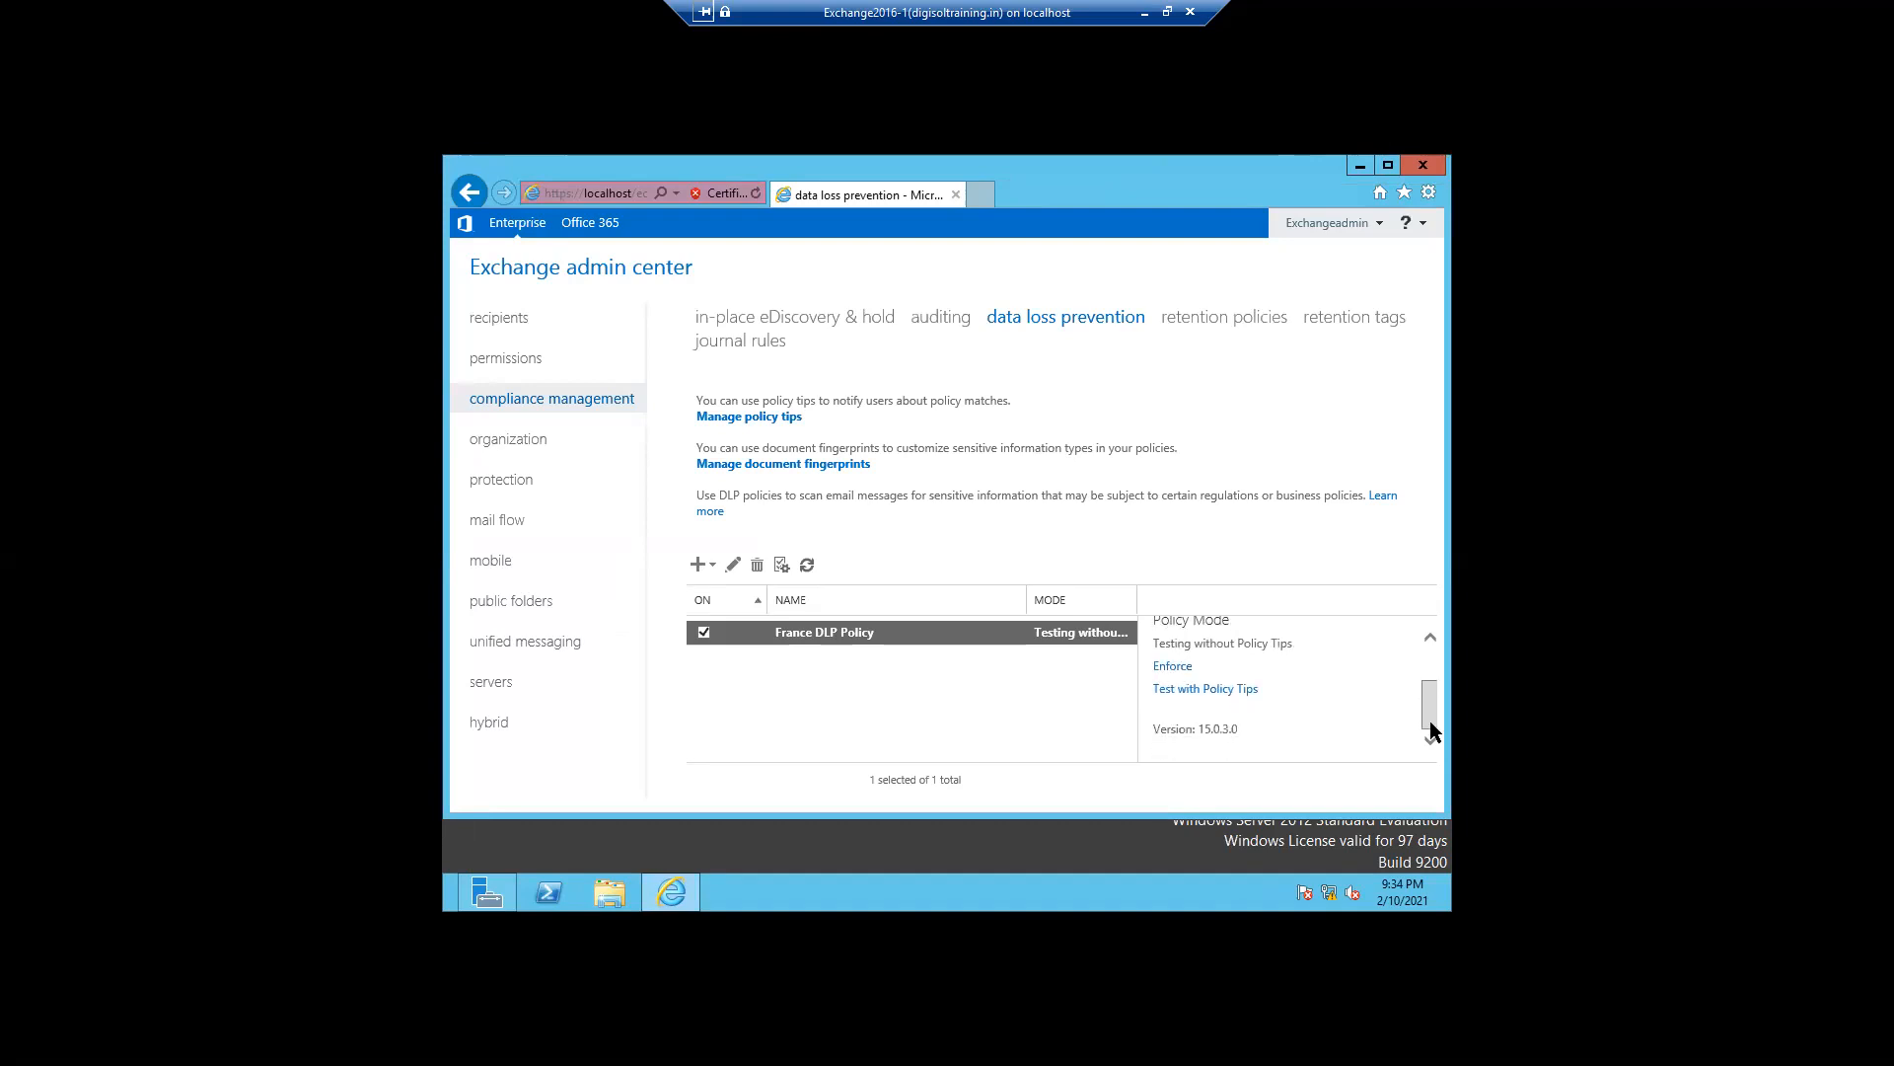
click(729, 563)
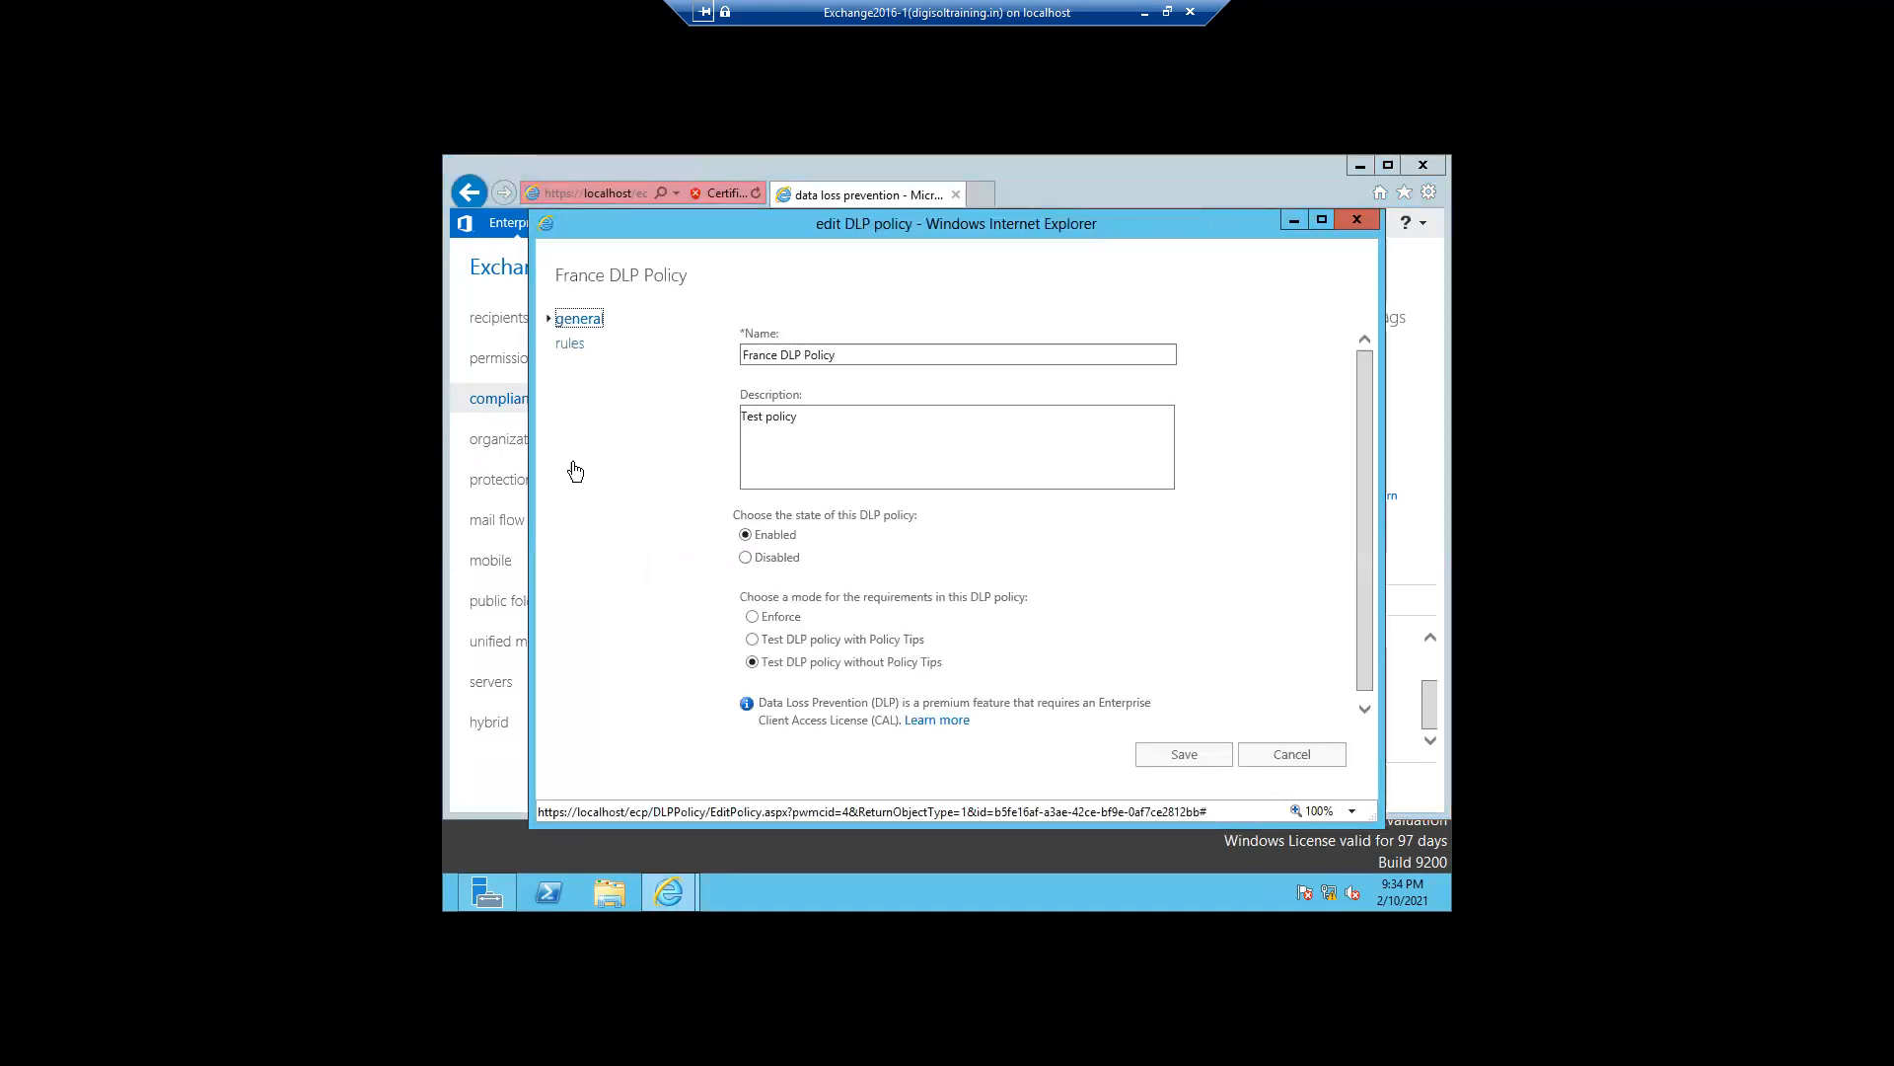
mouse_move(865, 534)
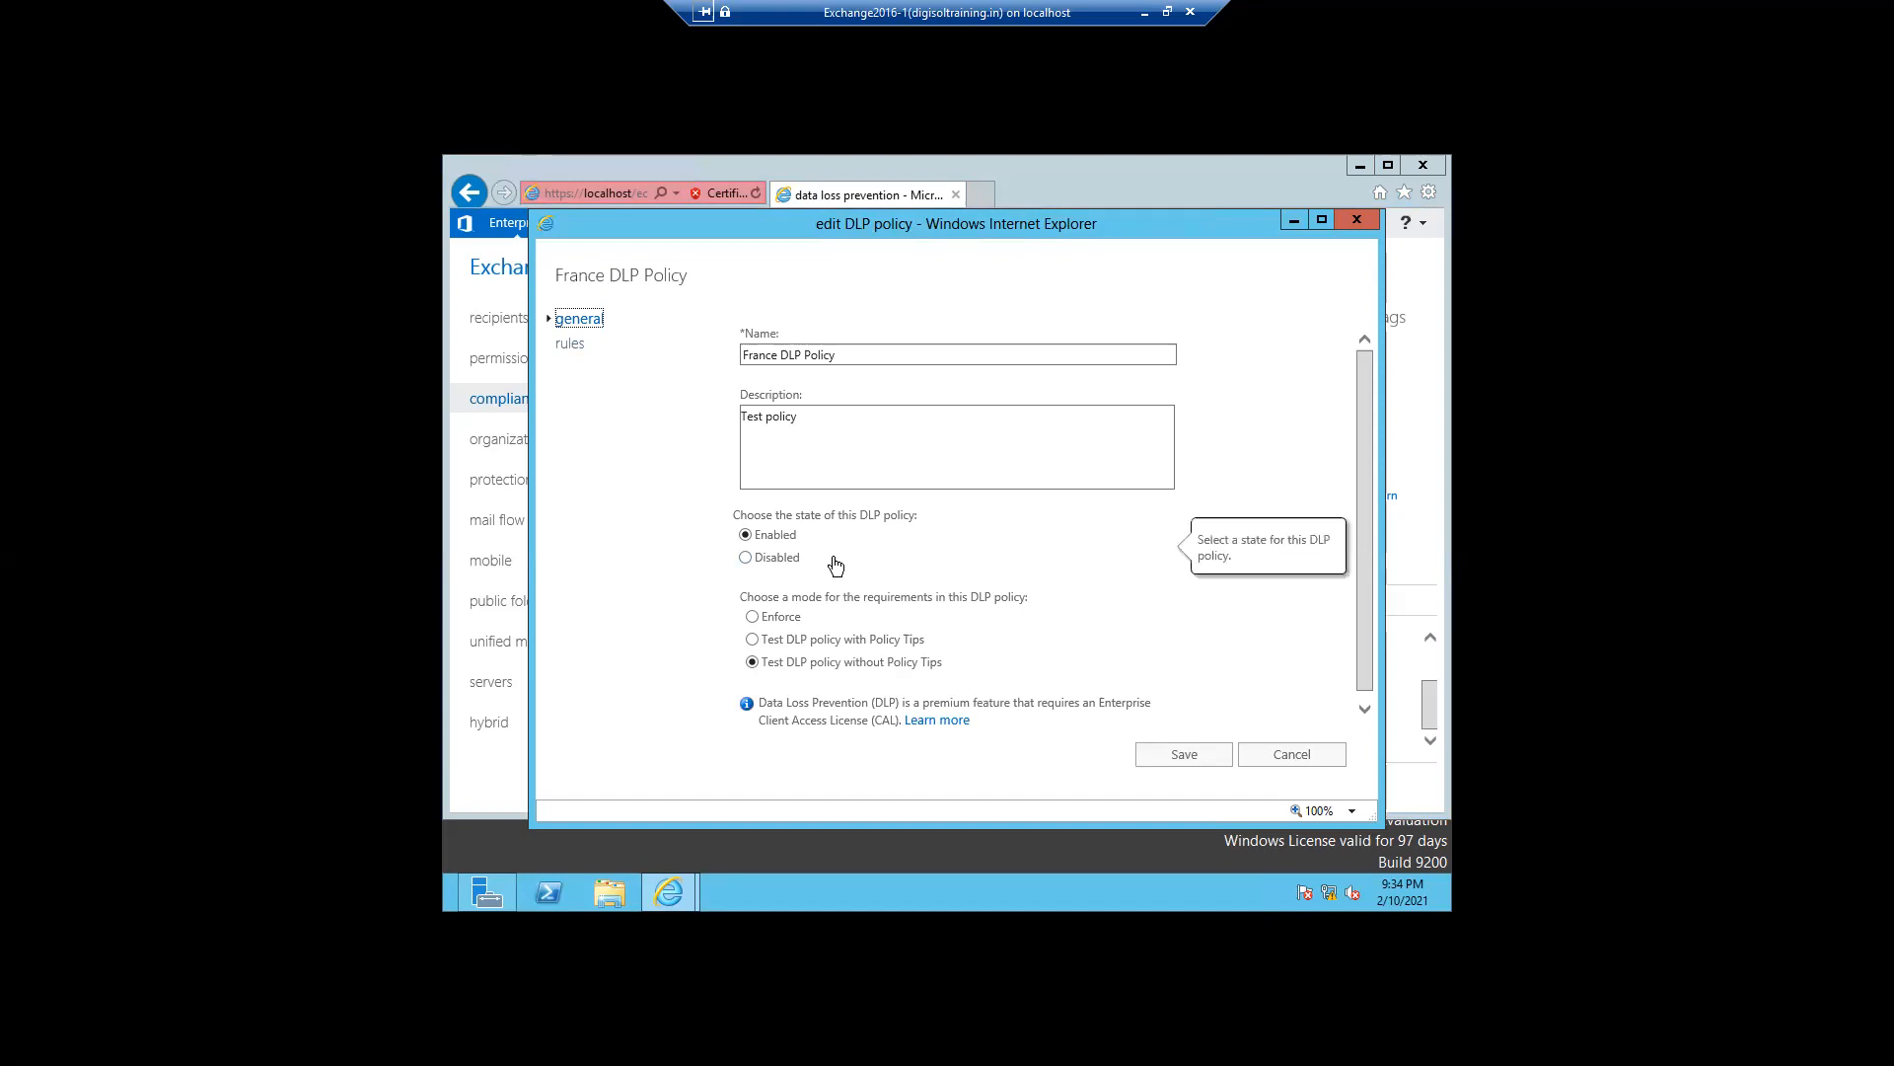
mouse_move(920, 610)
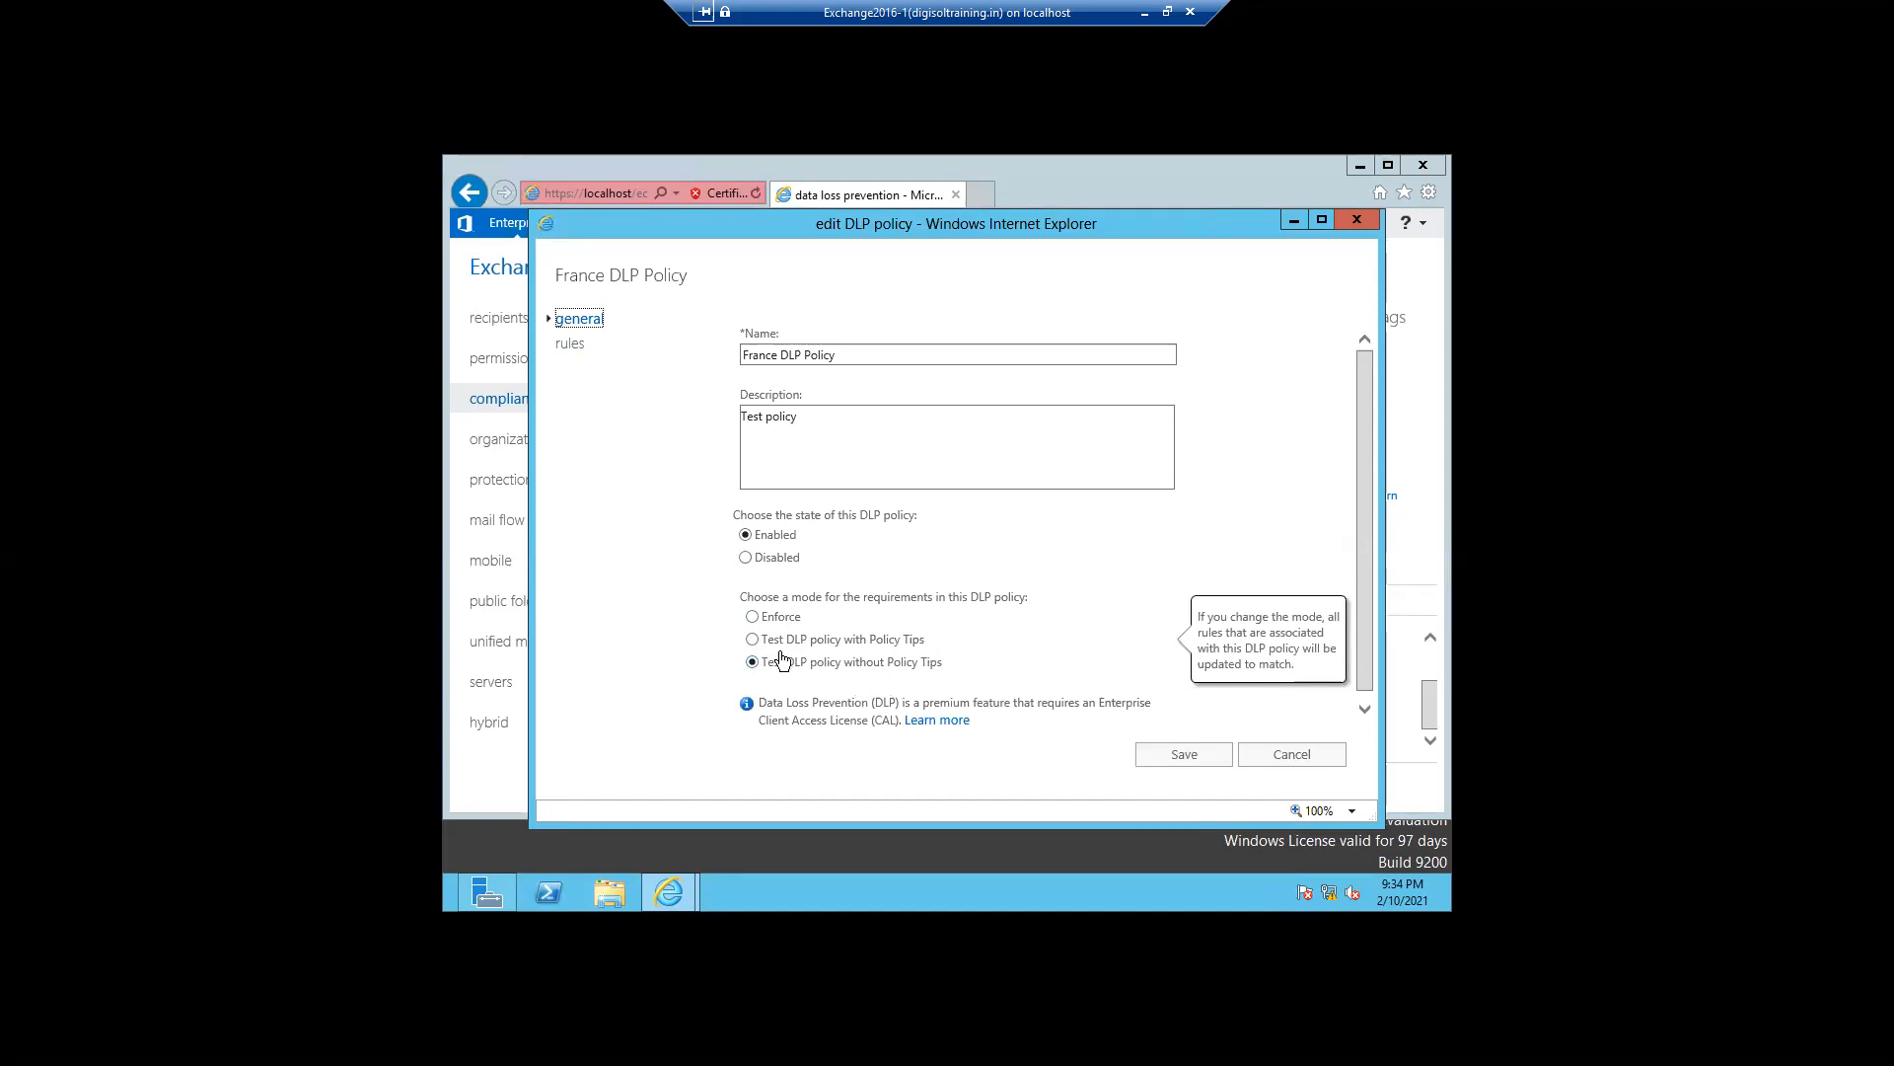
click(753, 640)
mouse_move(1369, 660)
mouse_down()
mouse_move(1368, 677)
mouse_move(1367, 641)
mouse_up()
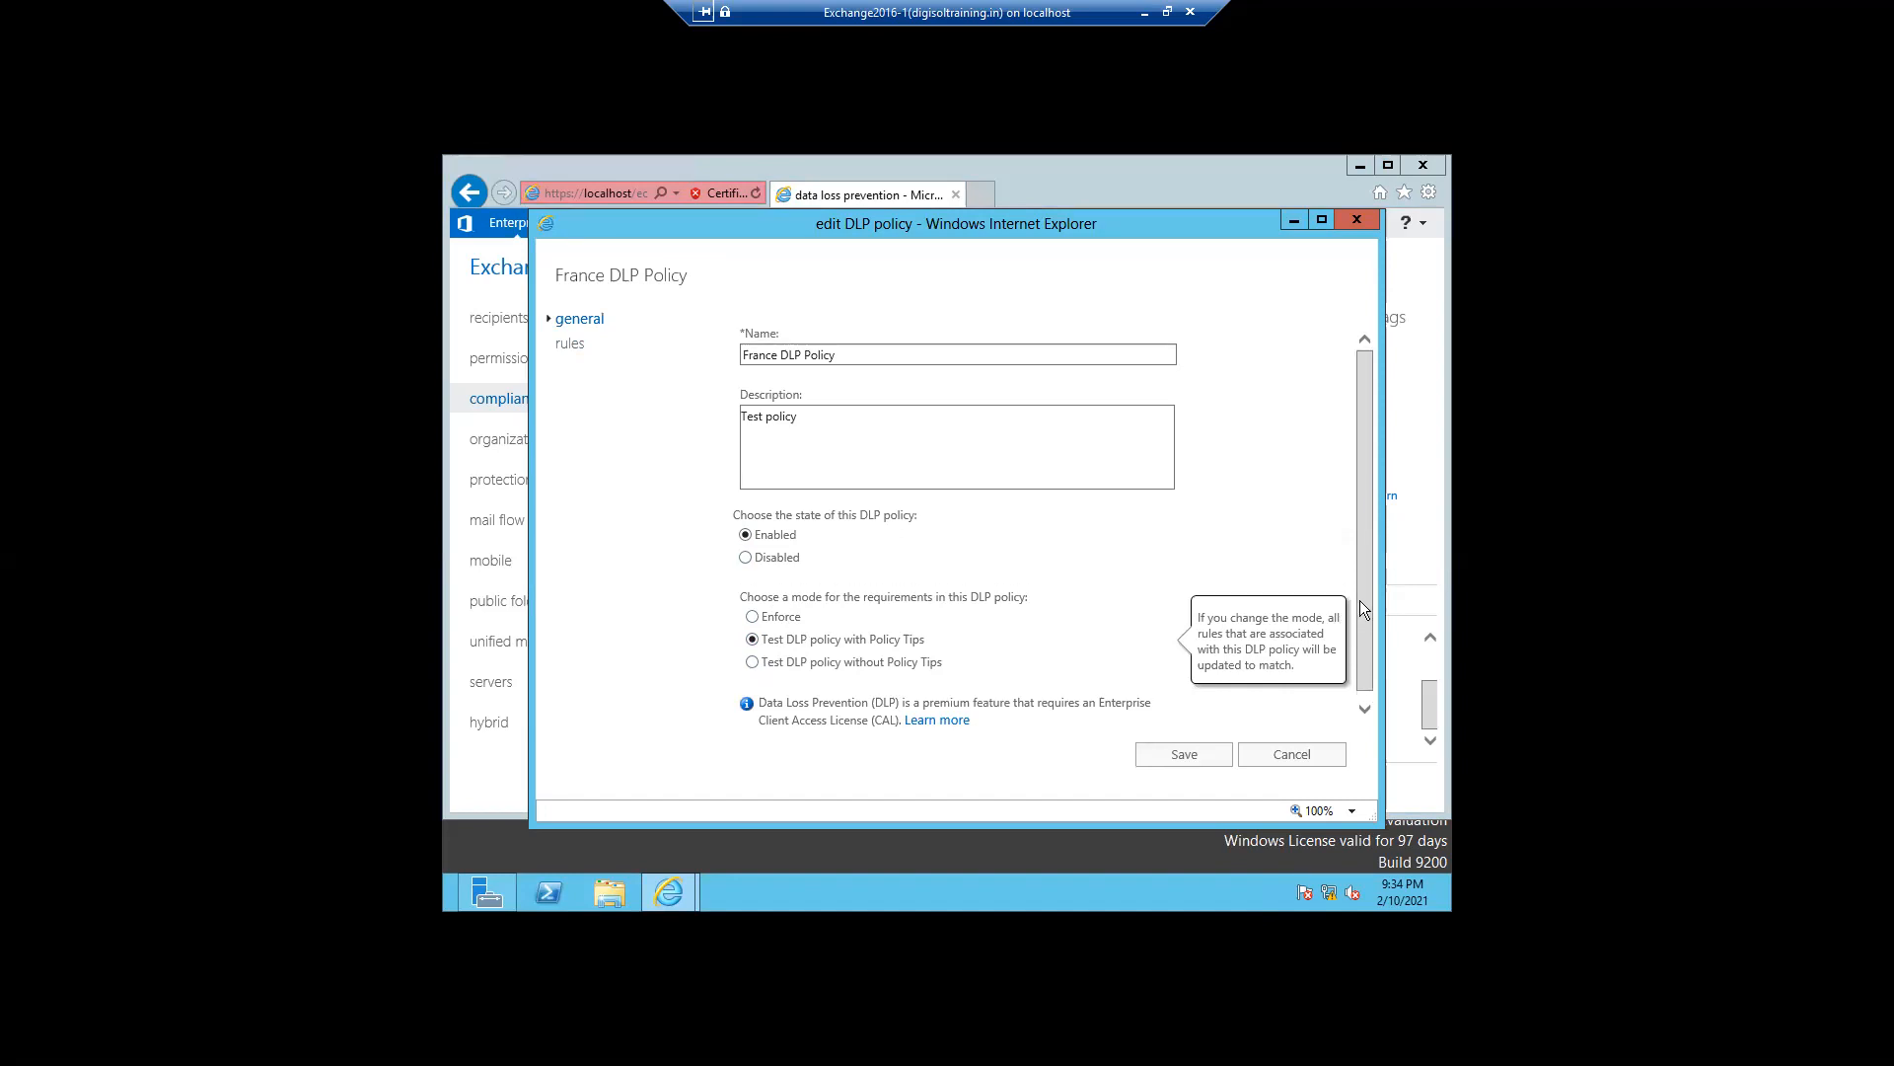
- Open the policy's France Financial: Allow override rule and review its conditions, actions and properties
click(568, 346)
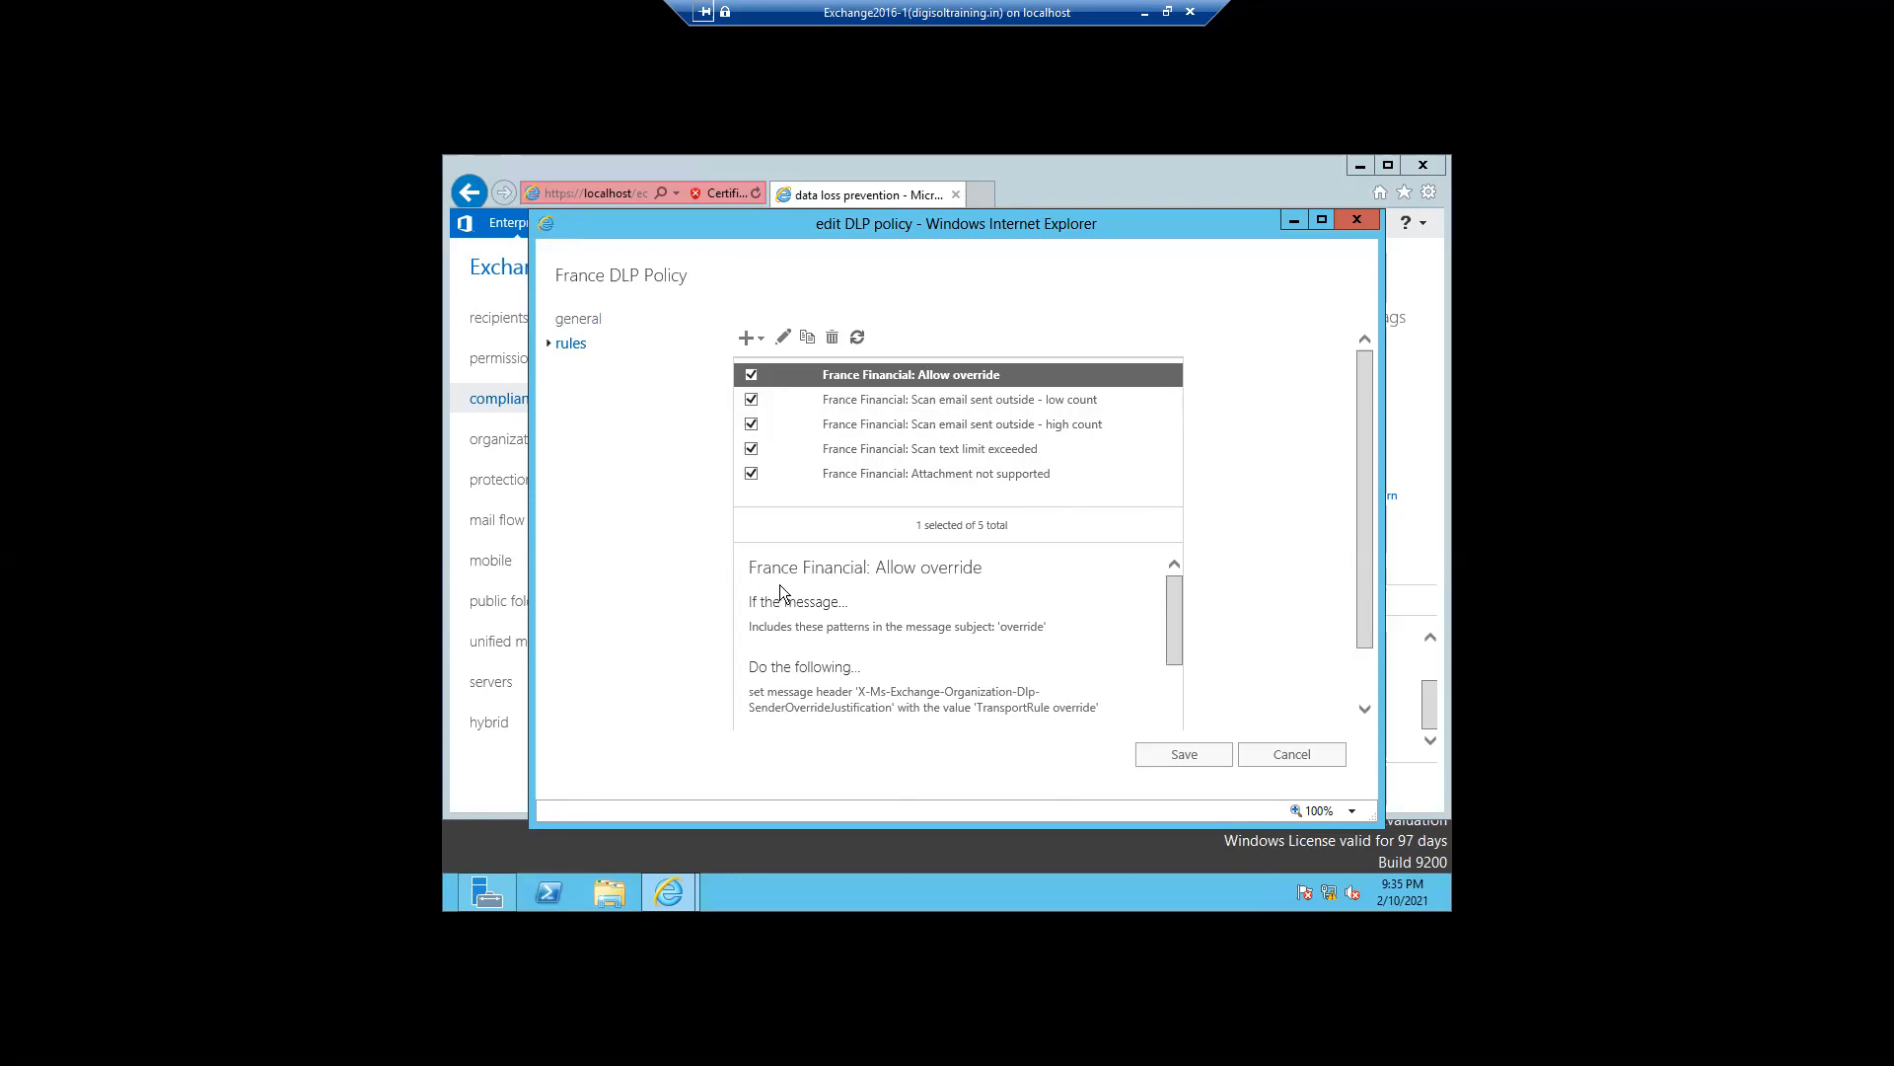
click(783, 340)
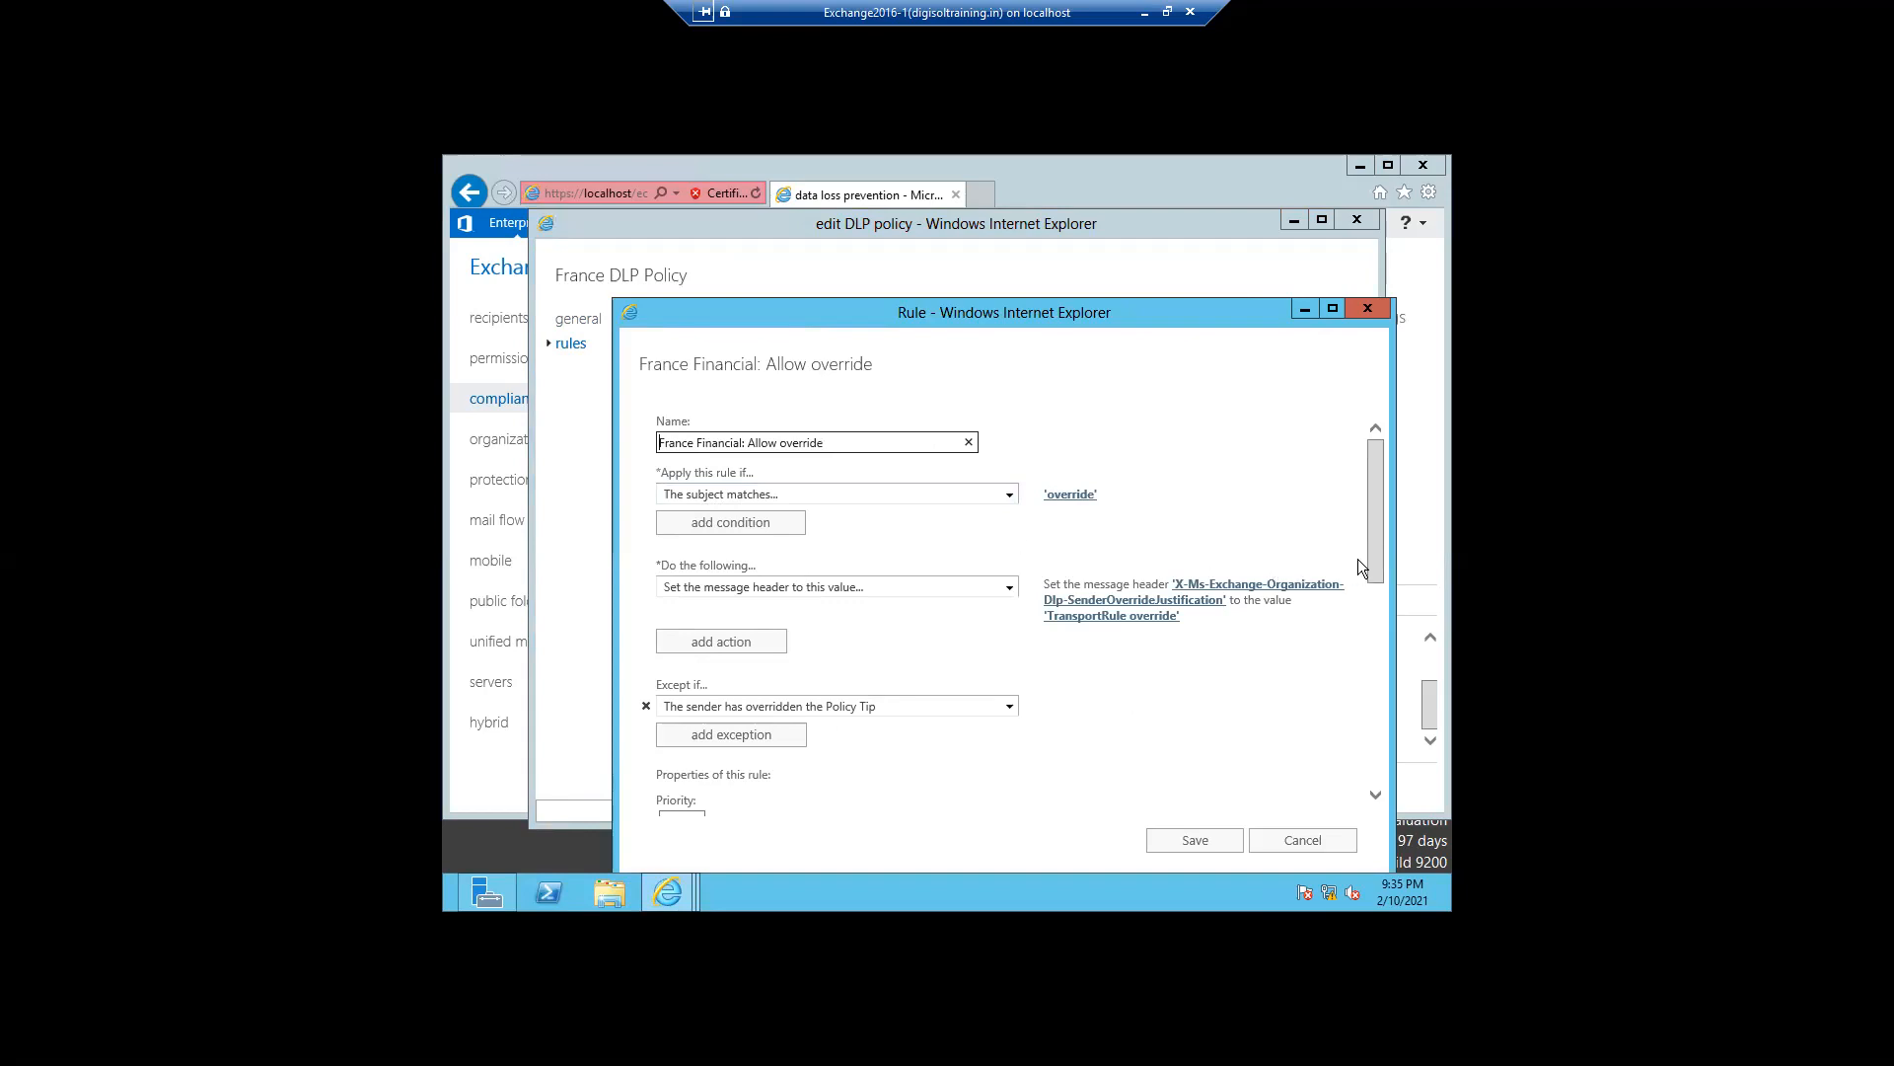
drag(1373, 559, 1372, 766)
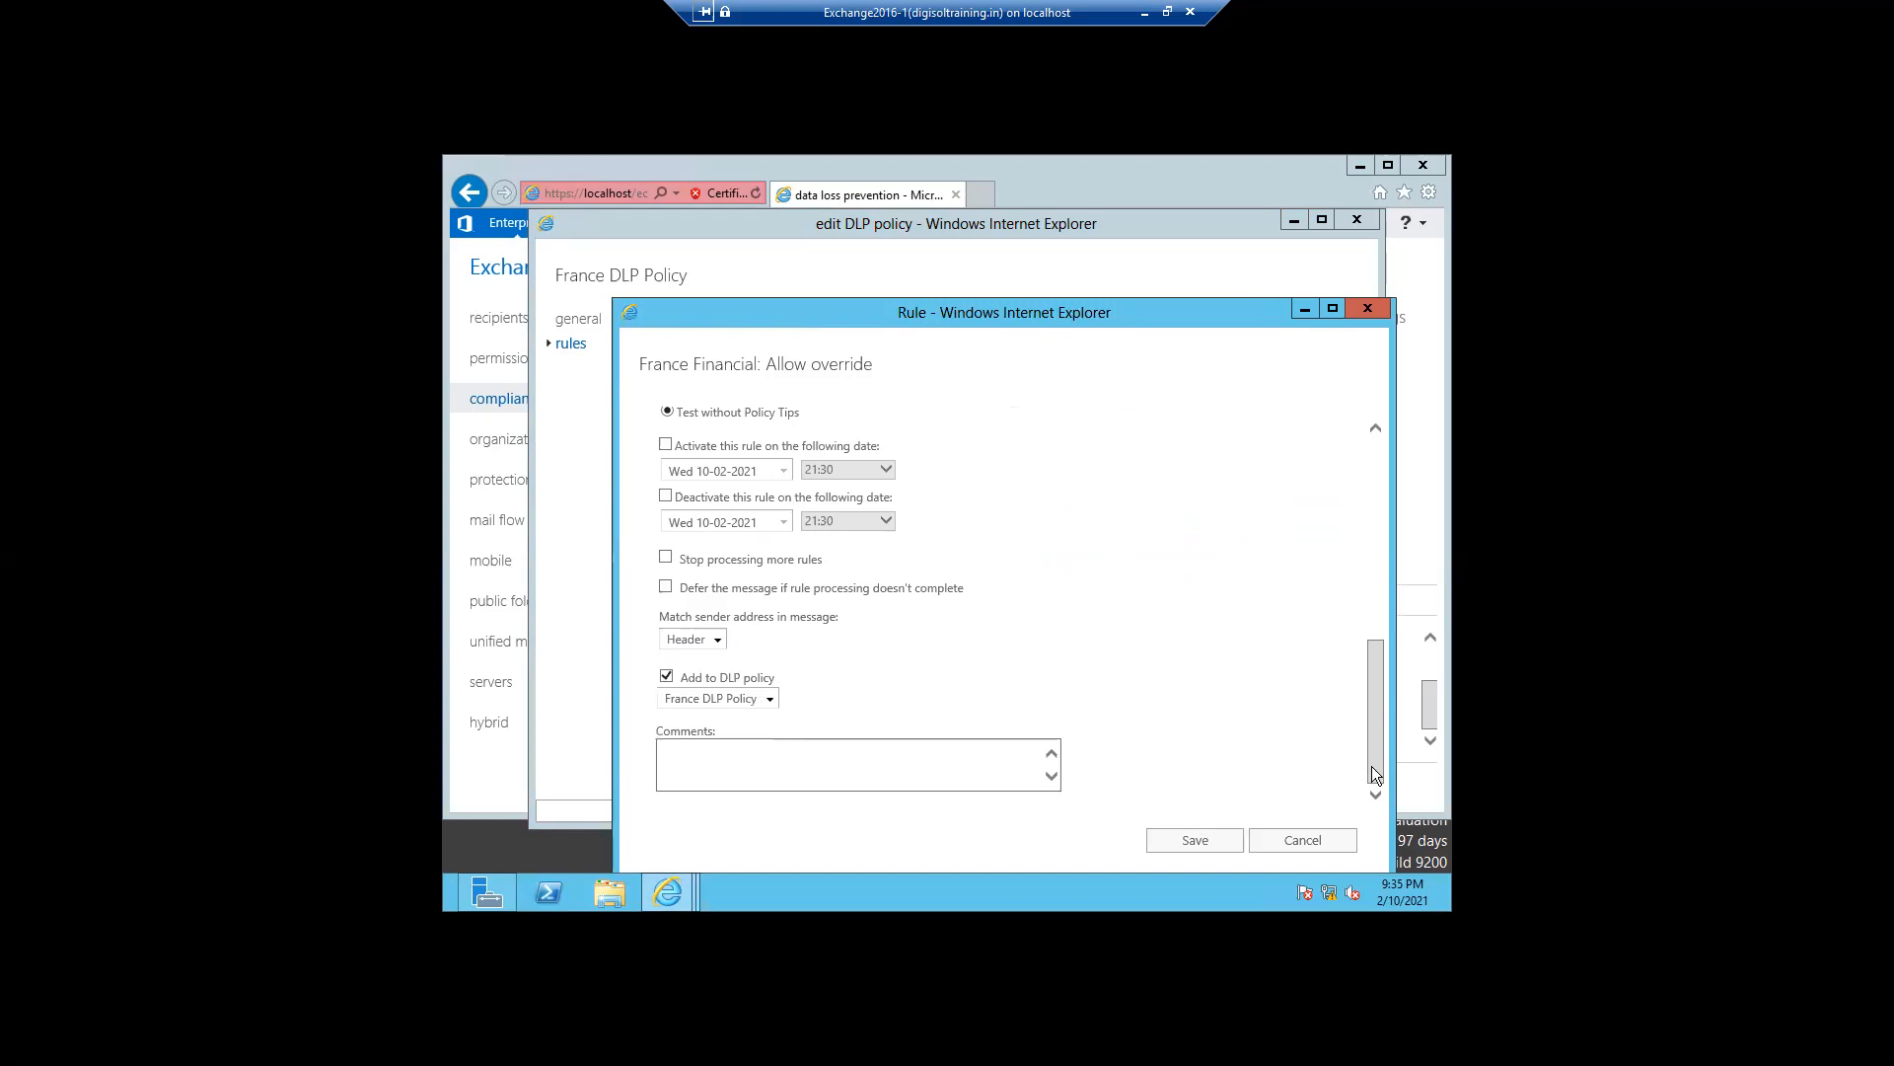
drag(1364, 677, 1357, 553)
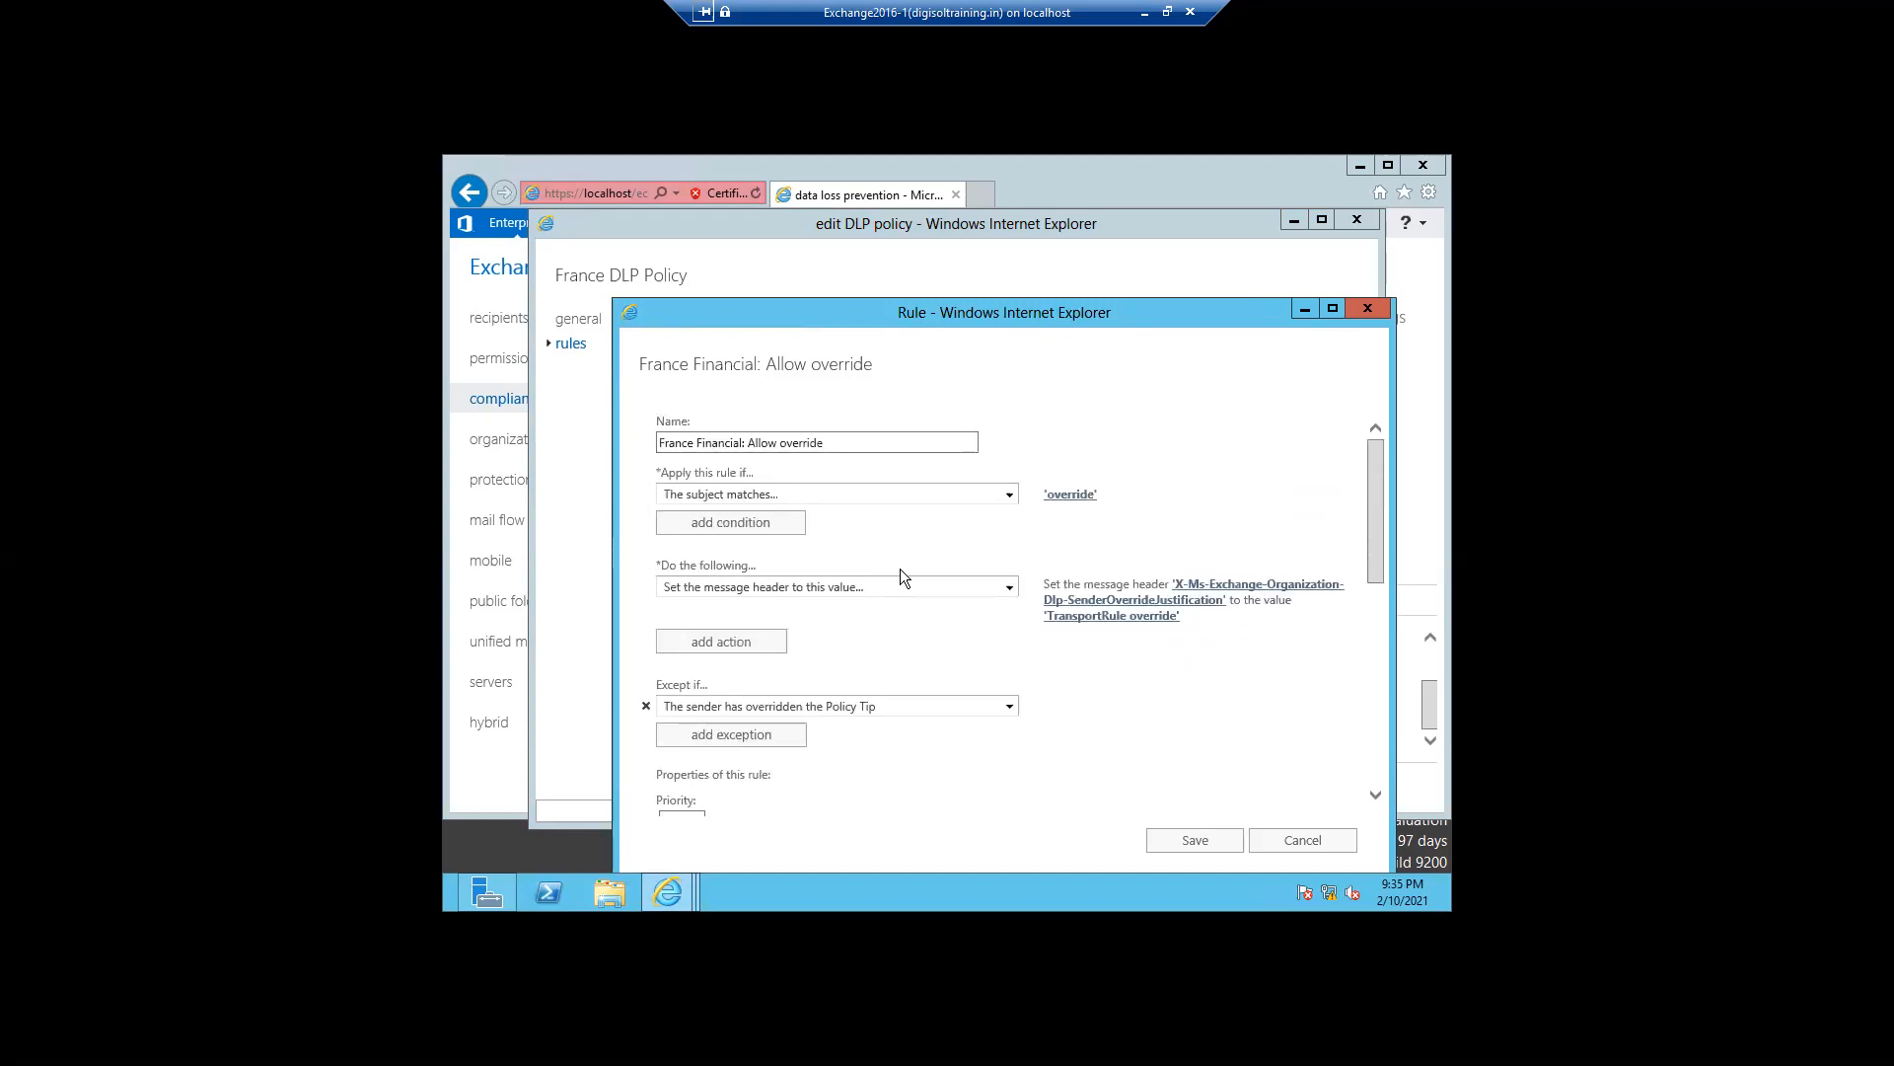
click(772, 529)
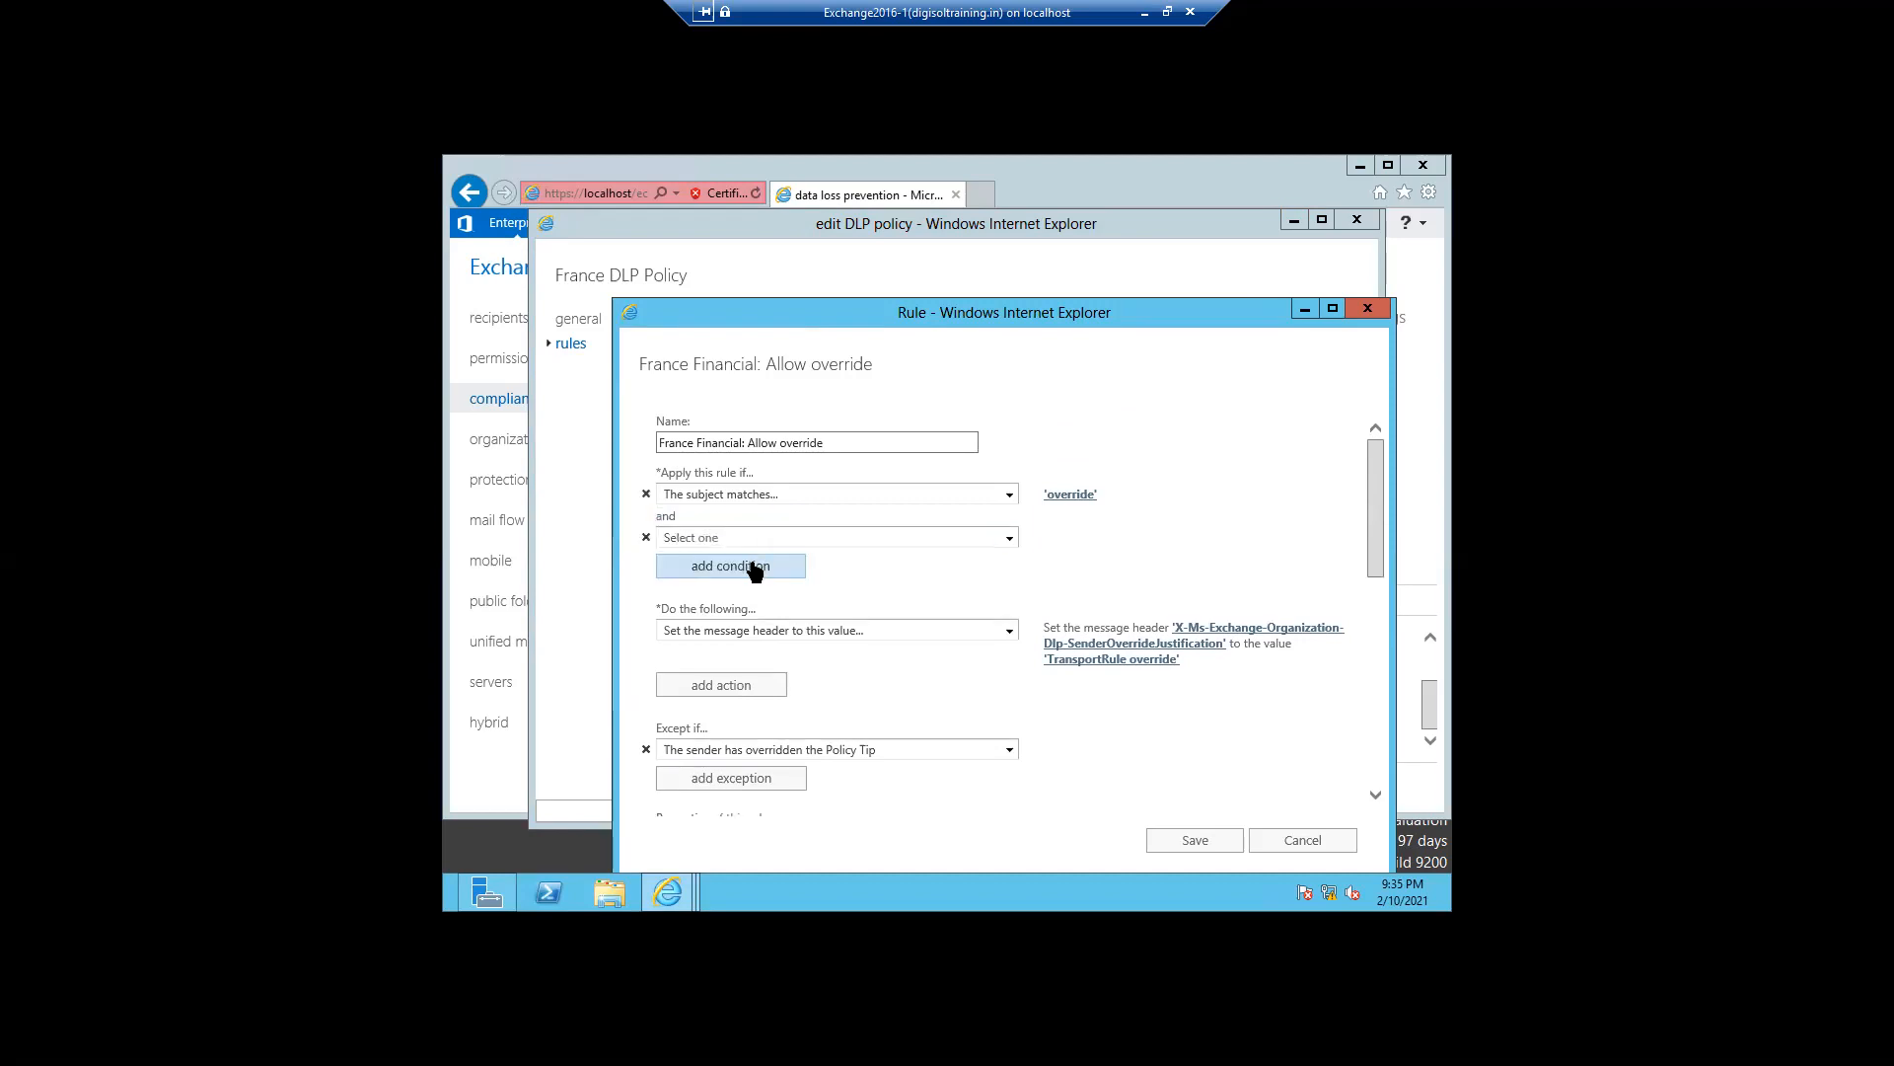
click(754, 571)
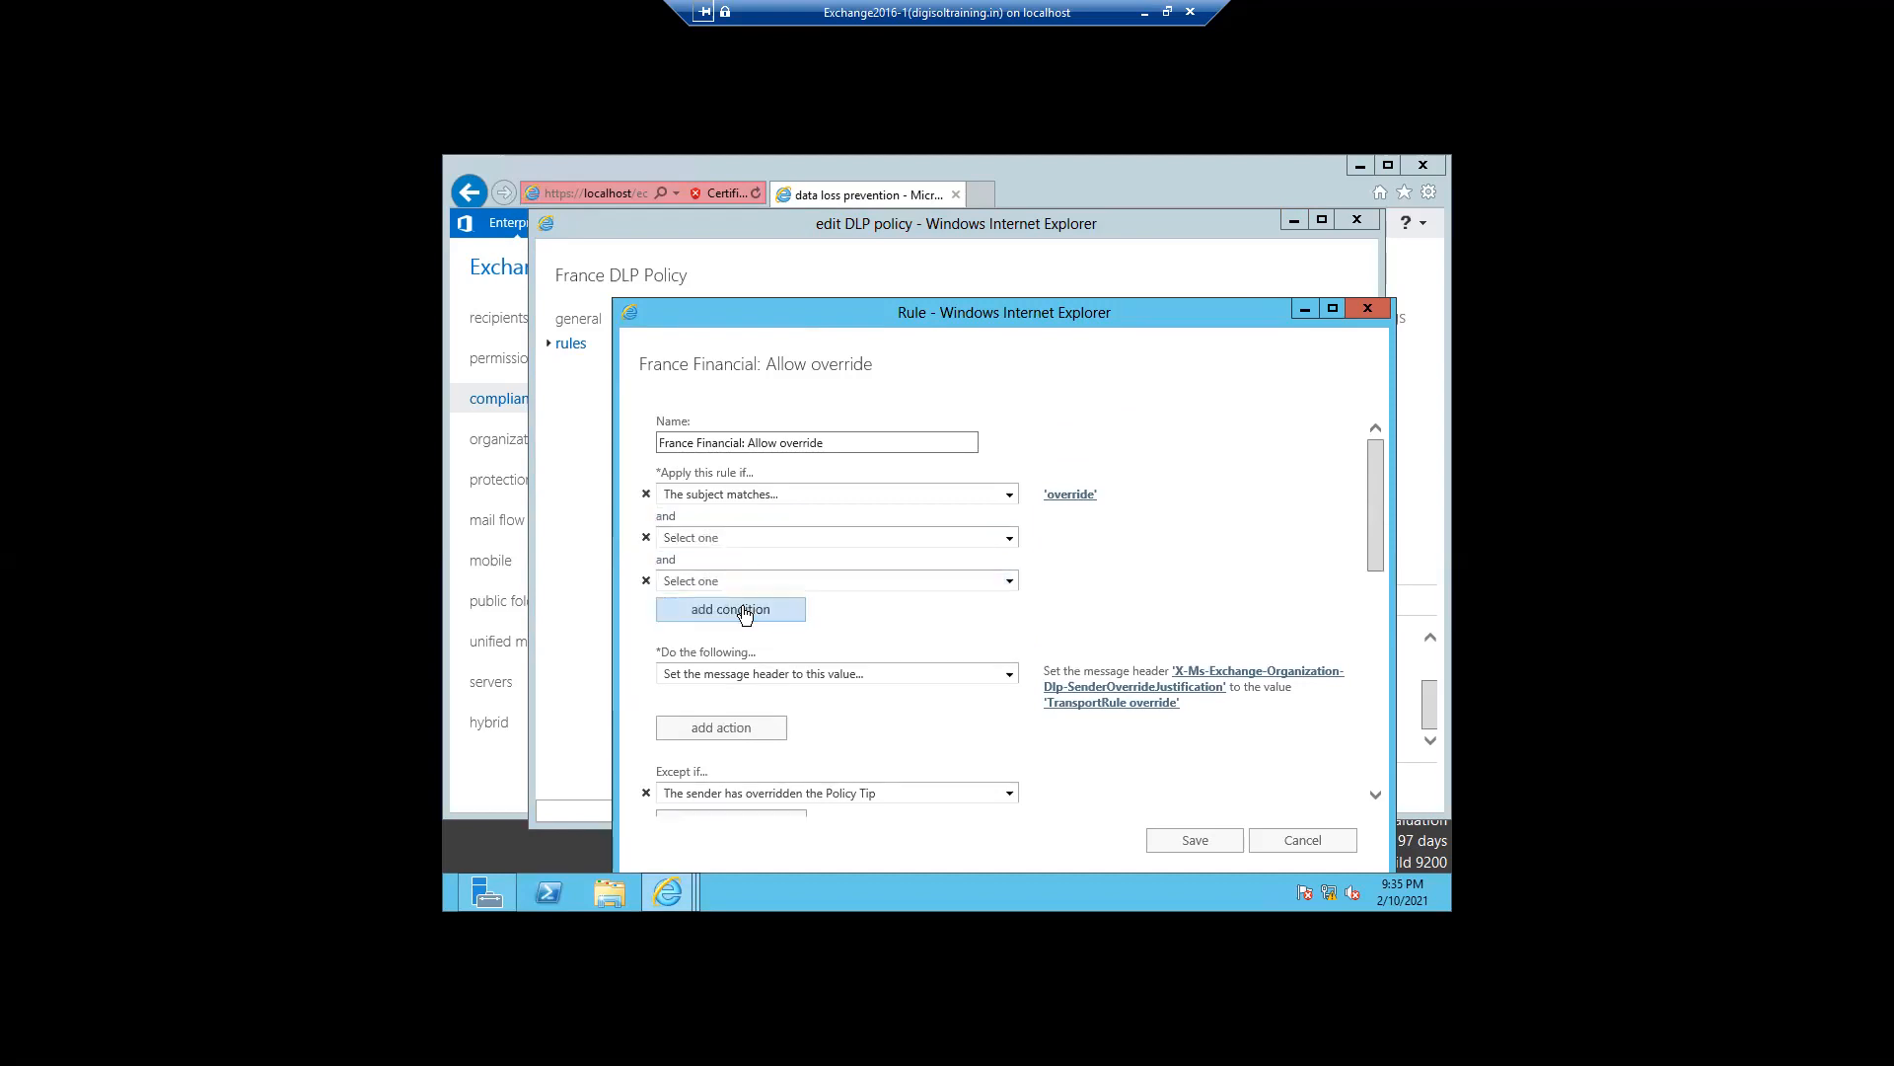
click(742, 608)
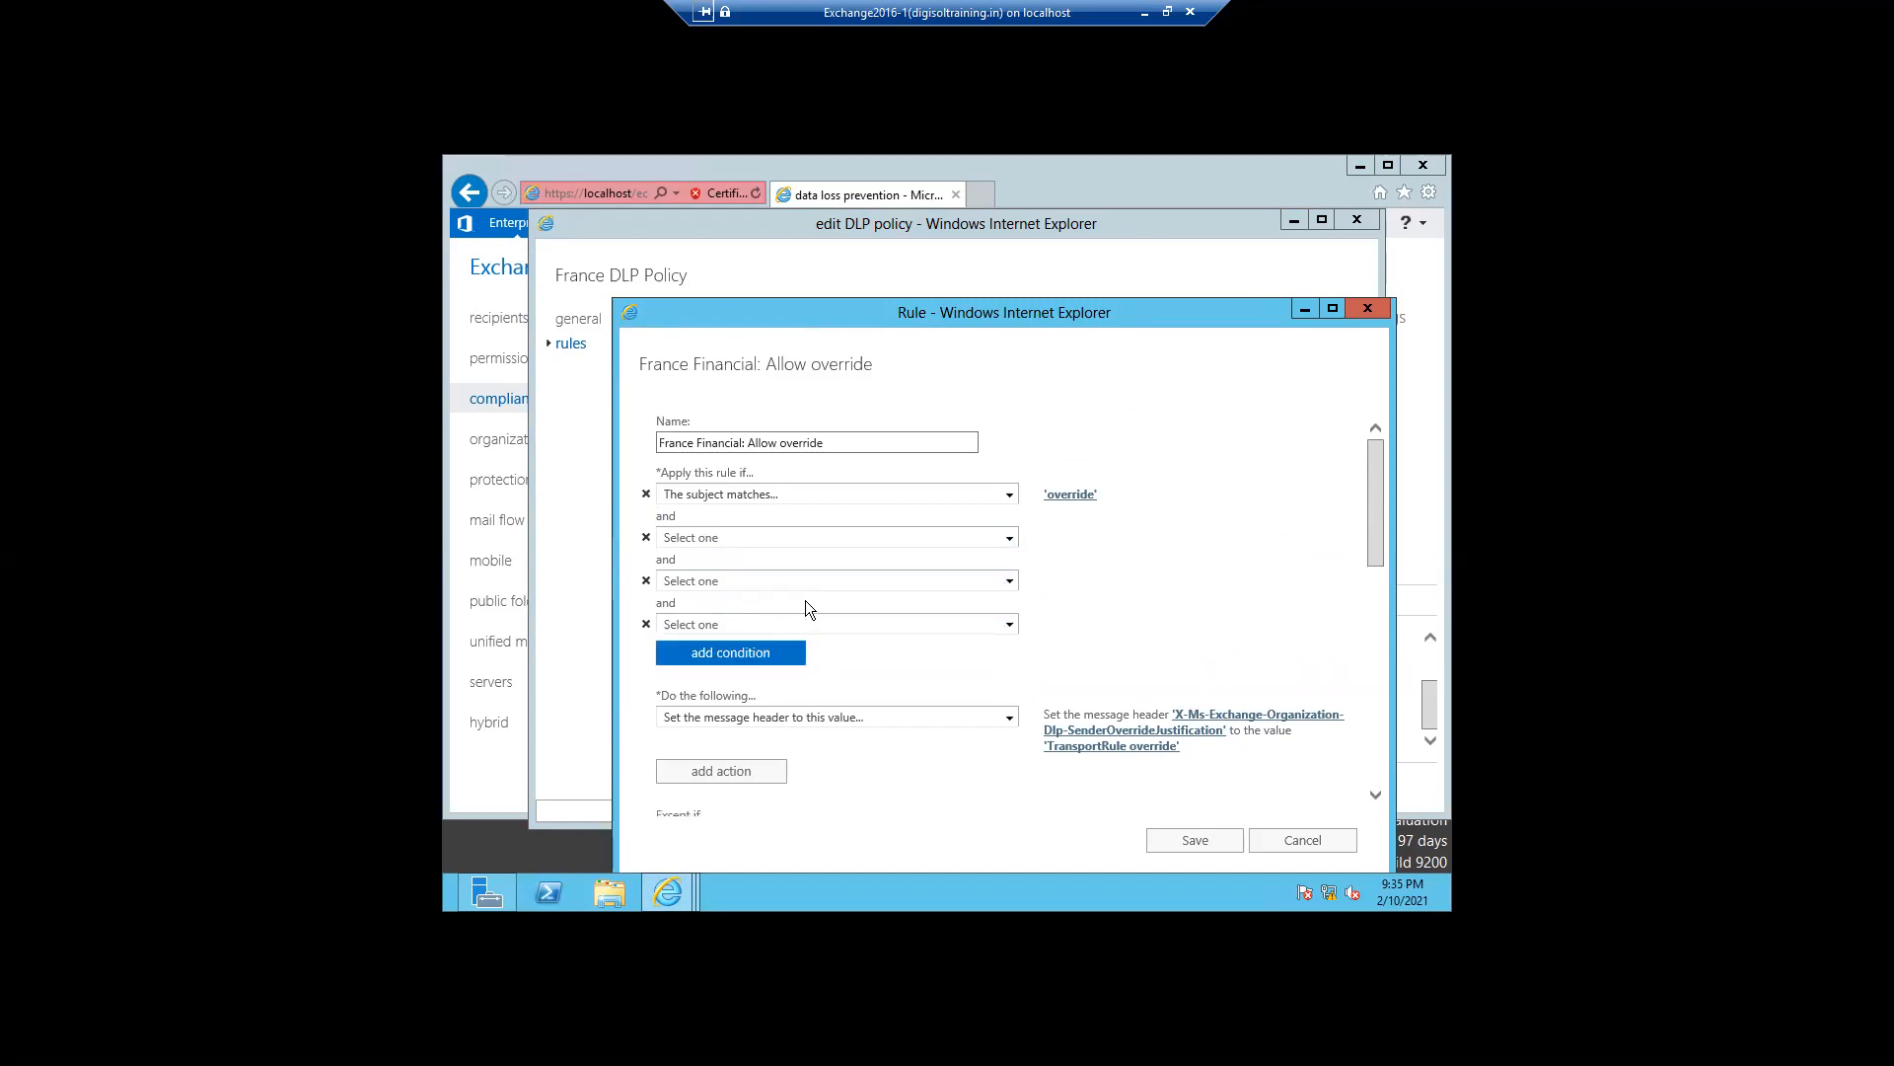
click(1009, 626)
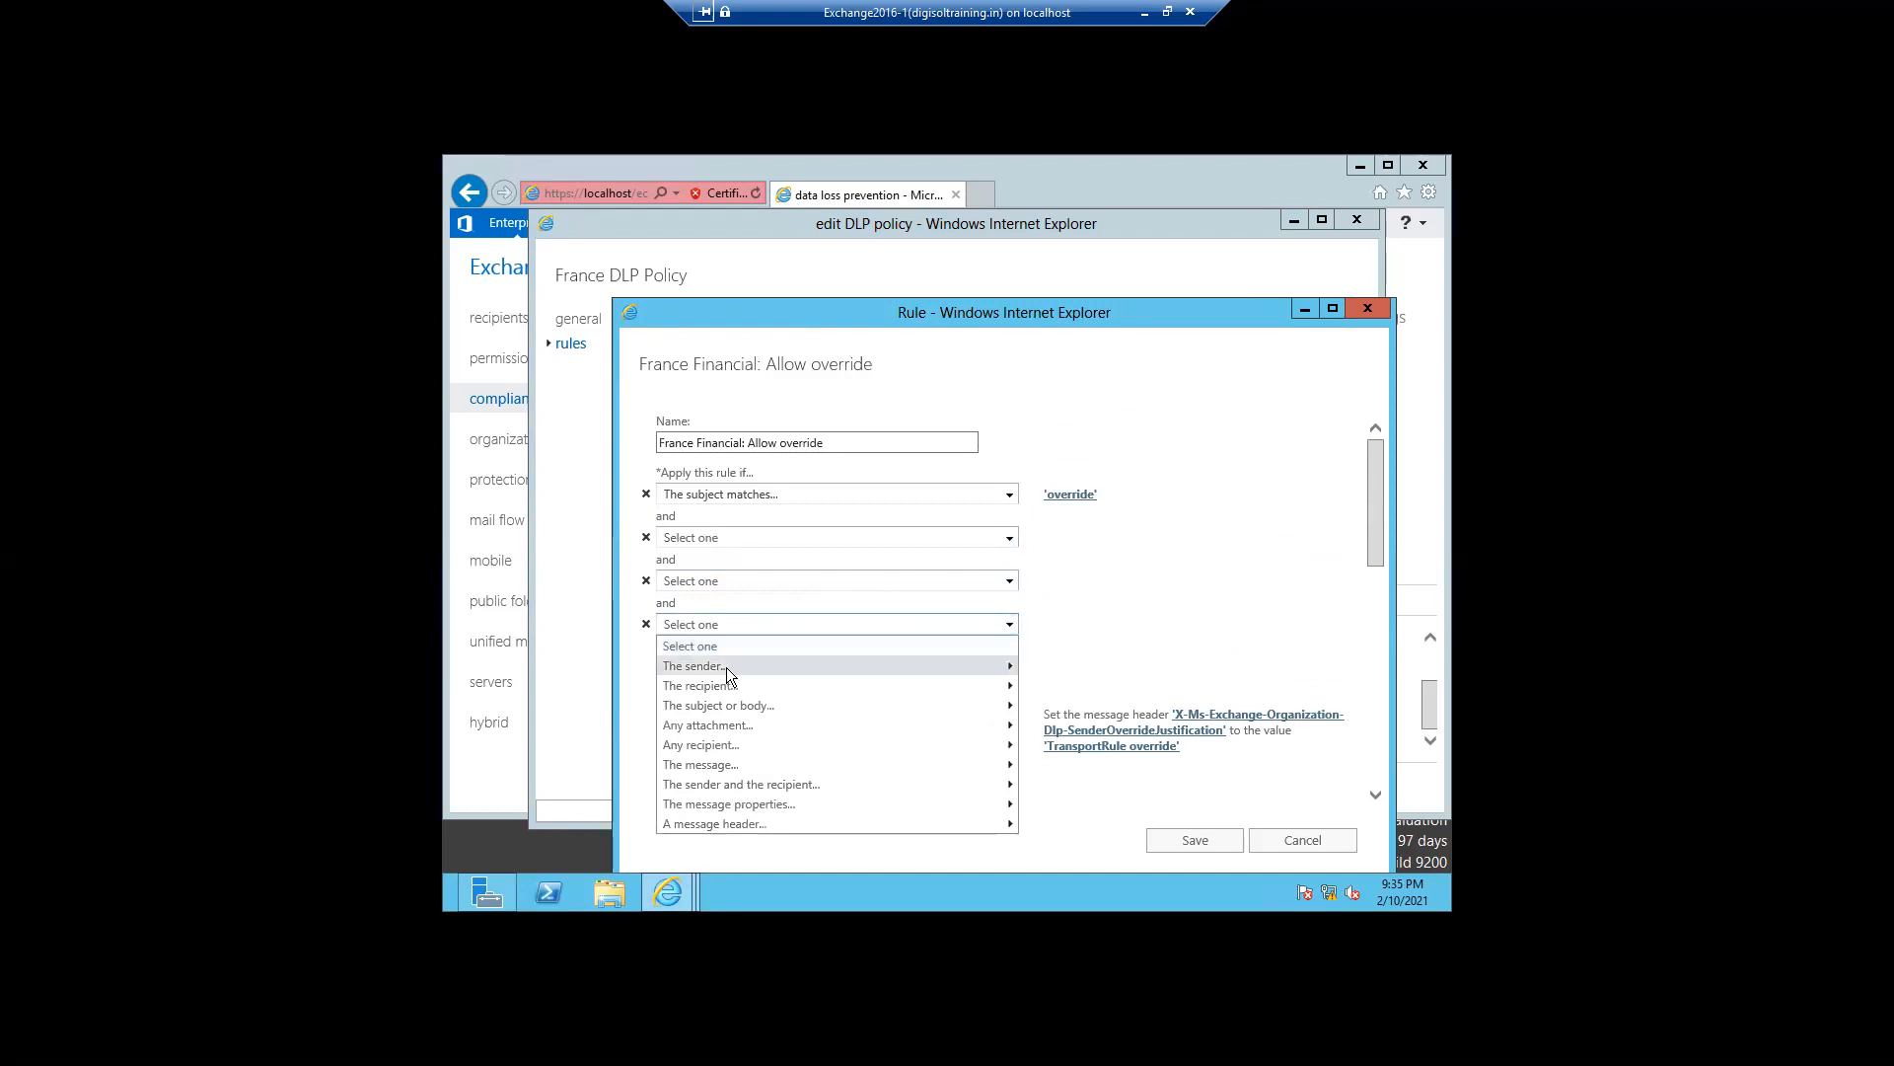
mouse_move(726, 667)
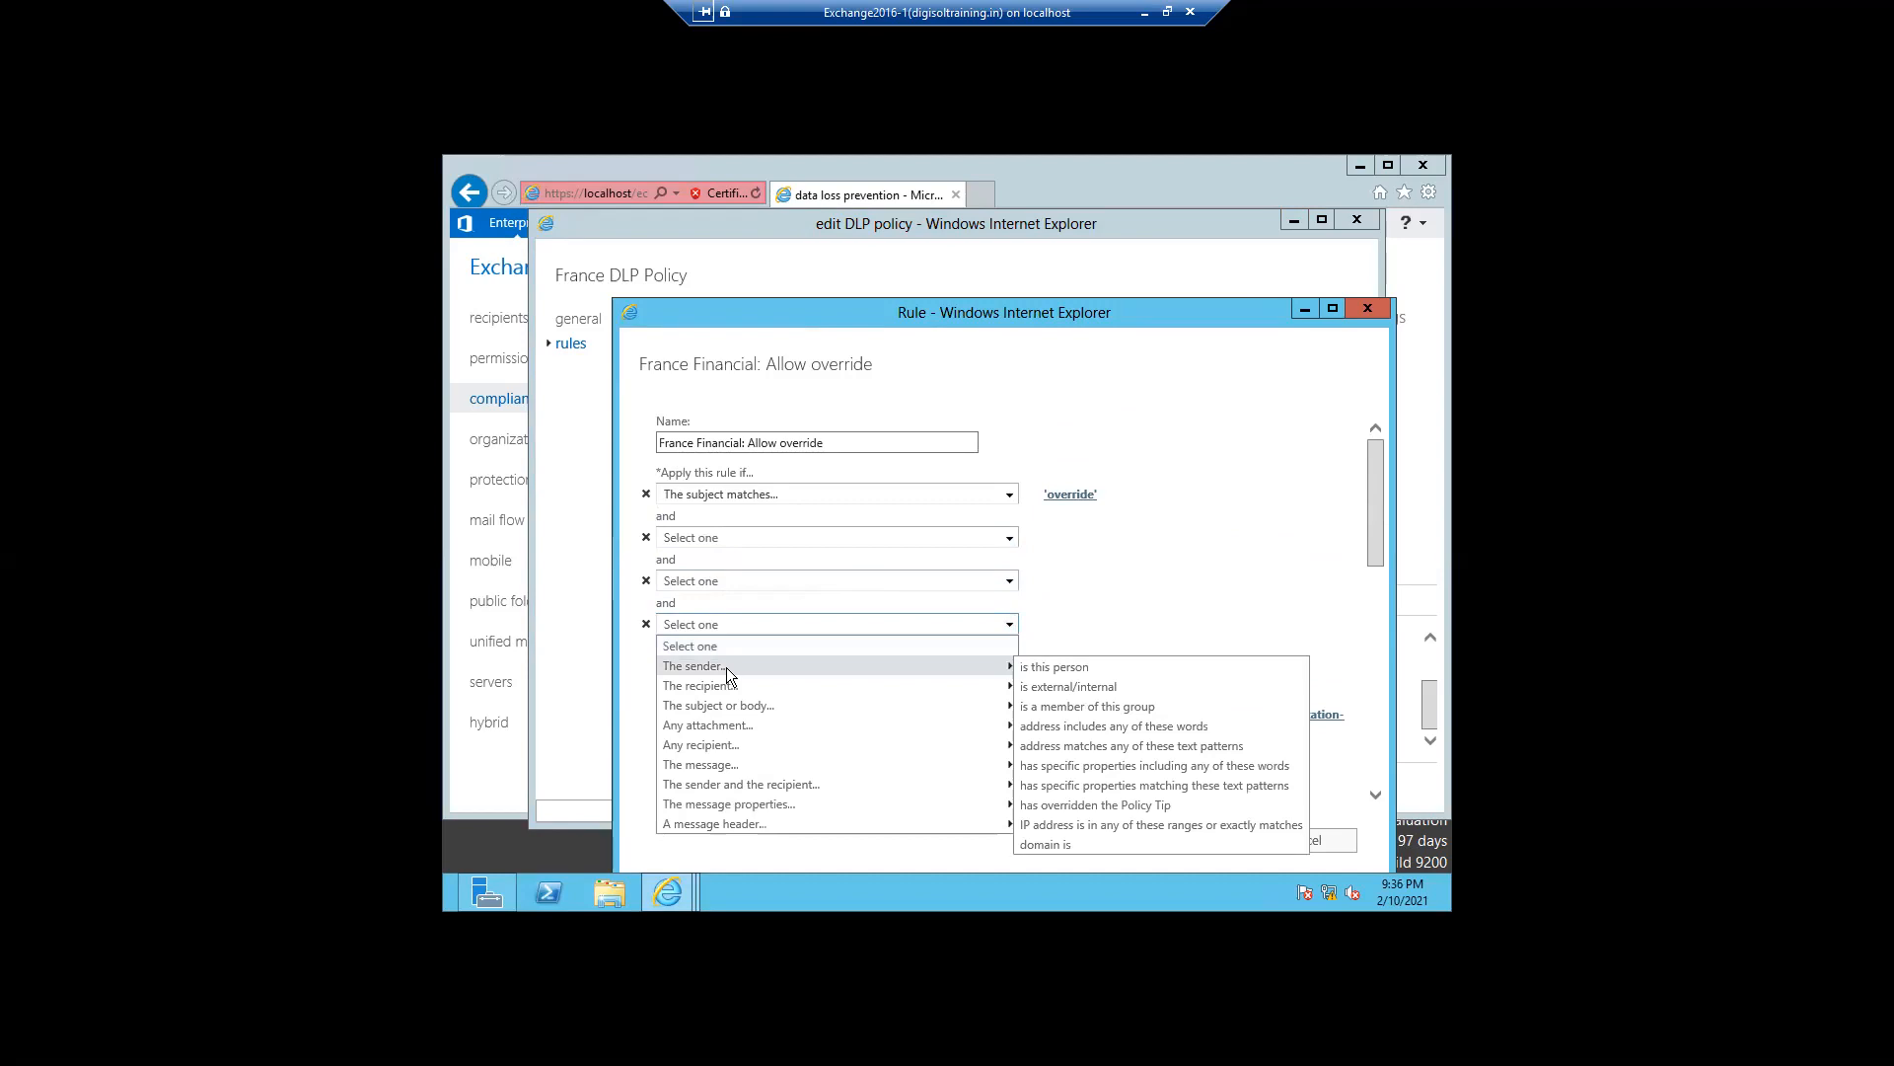
click(1156, 557)
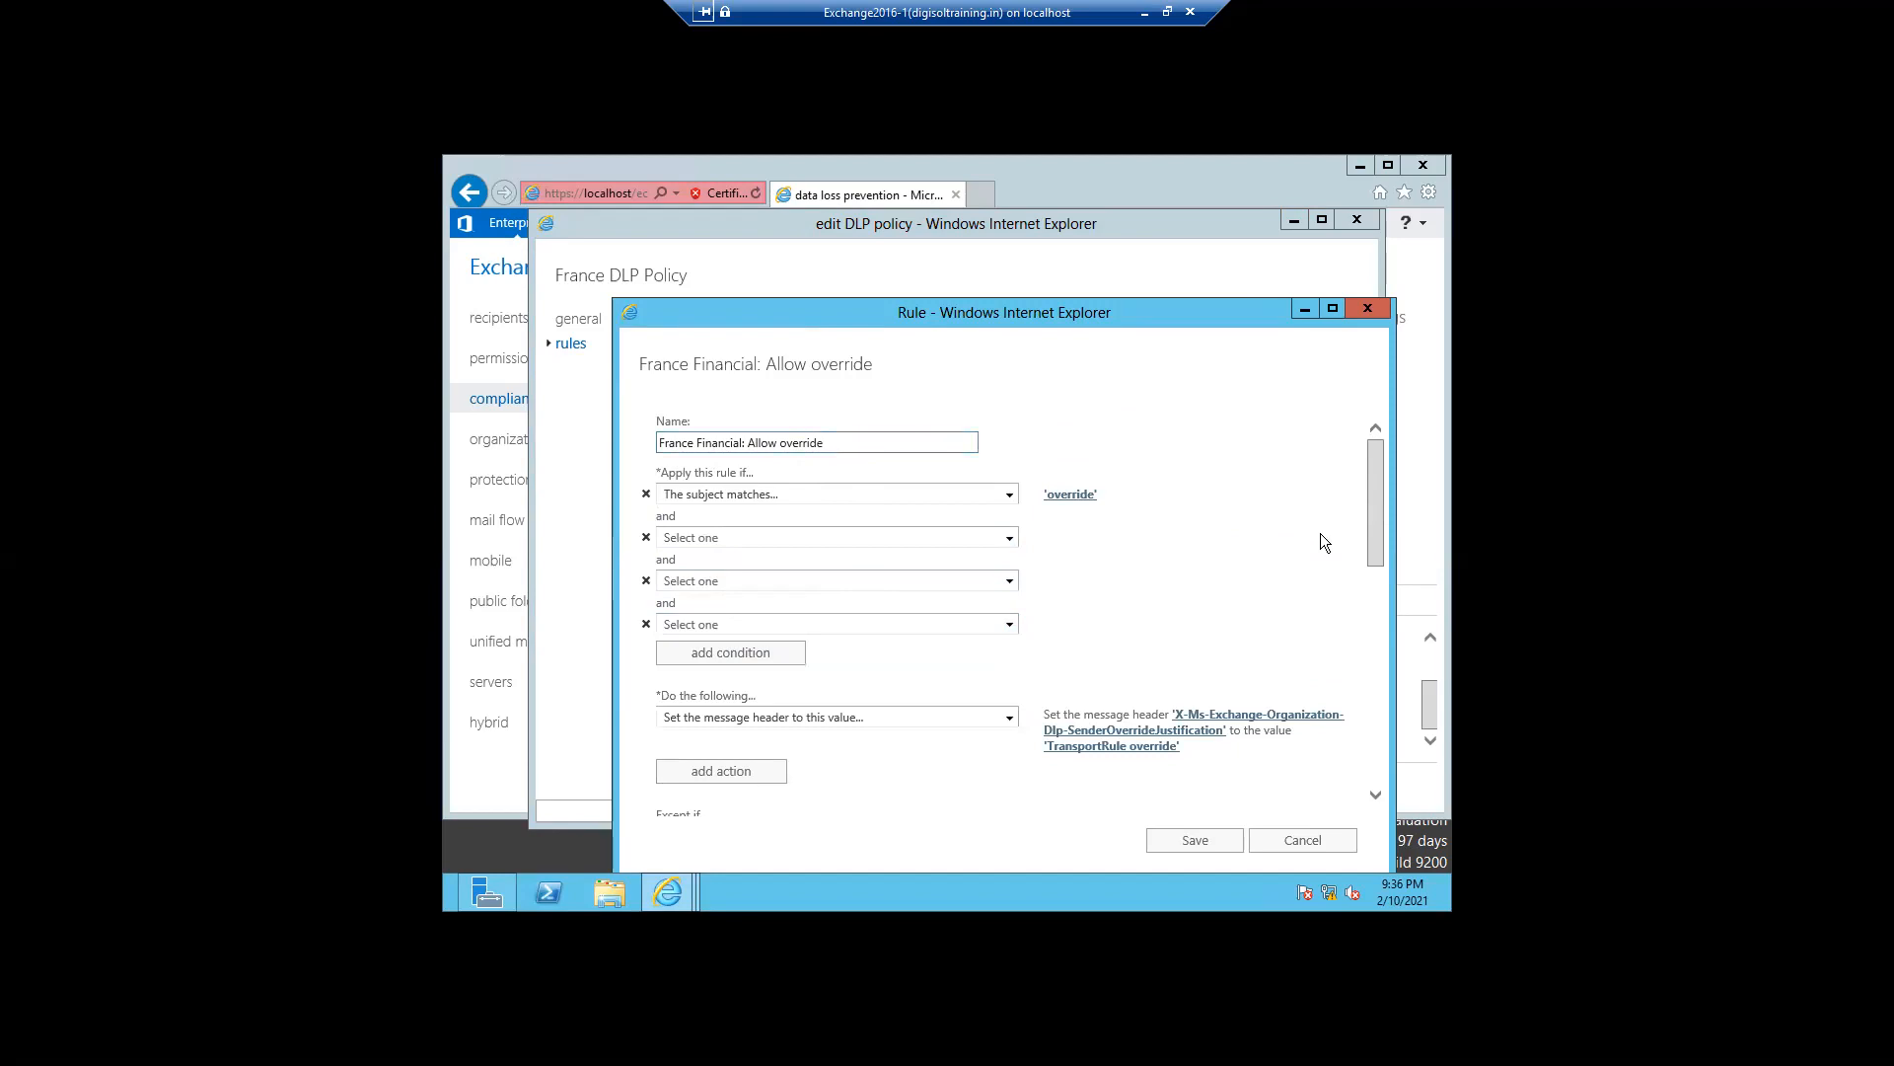
drag(1378, 550, 1377, 723)
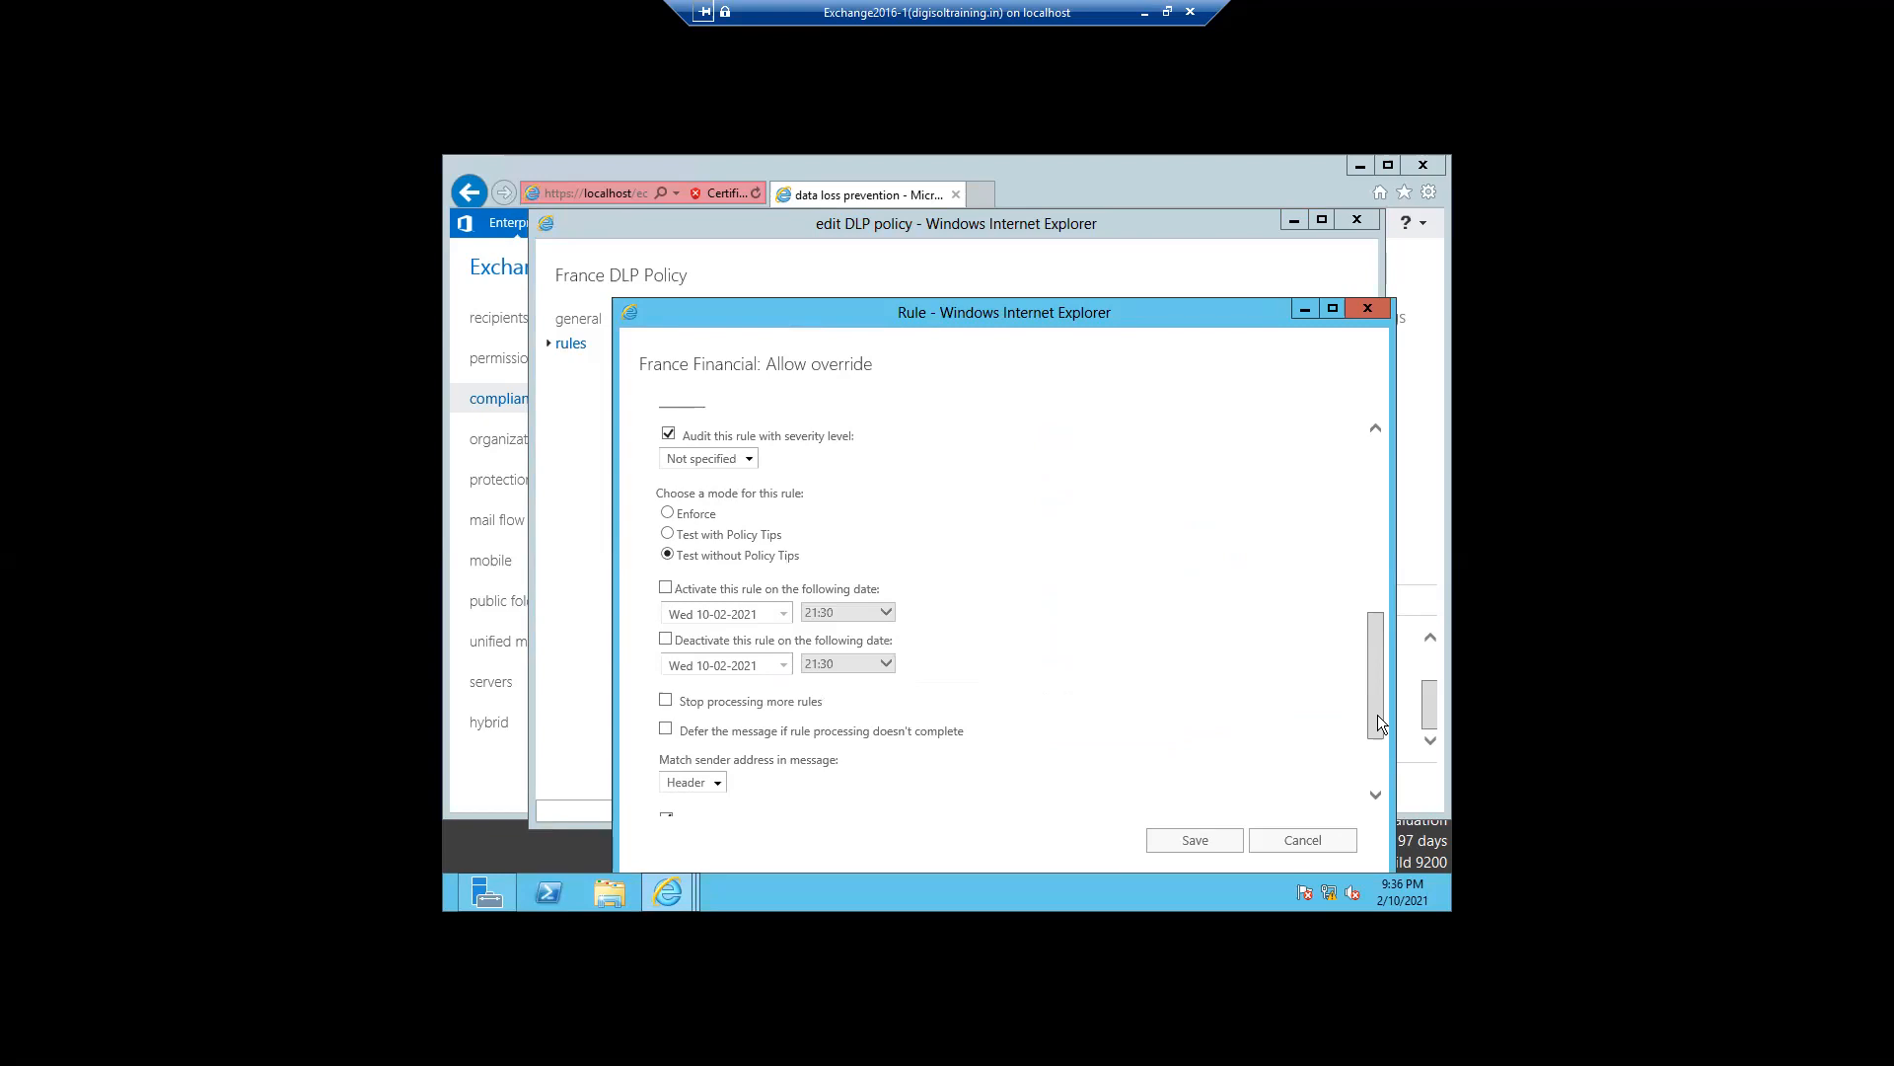
mouse_move(1377, 722)
mouse_down()
mouse_move(1374, 707)
mouse_move(1374, 748)
mouse_up()
scroll(1351, 592, up, 10)
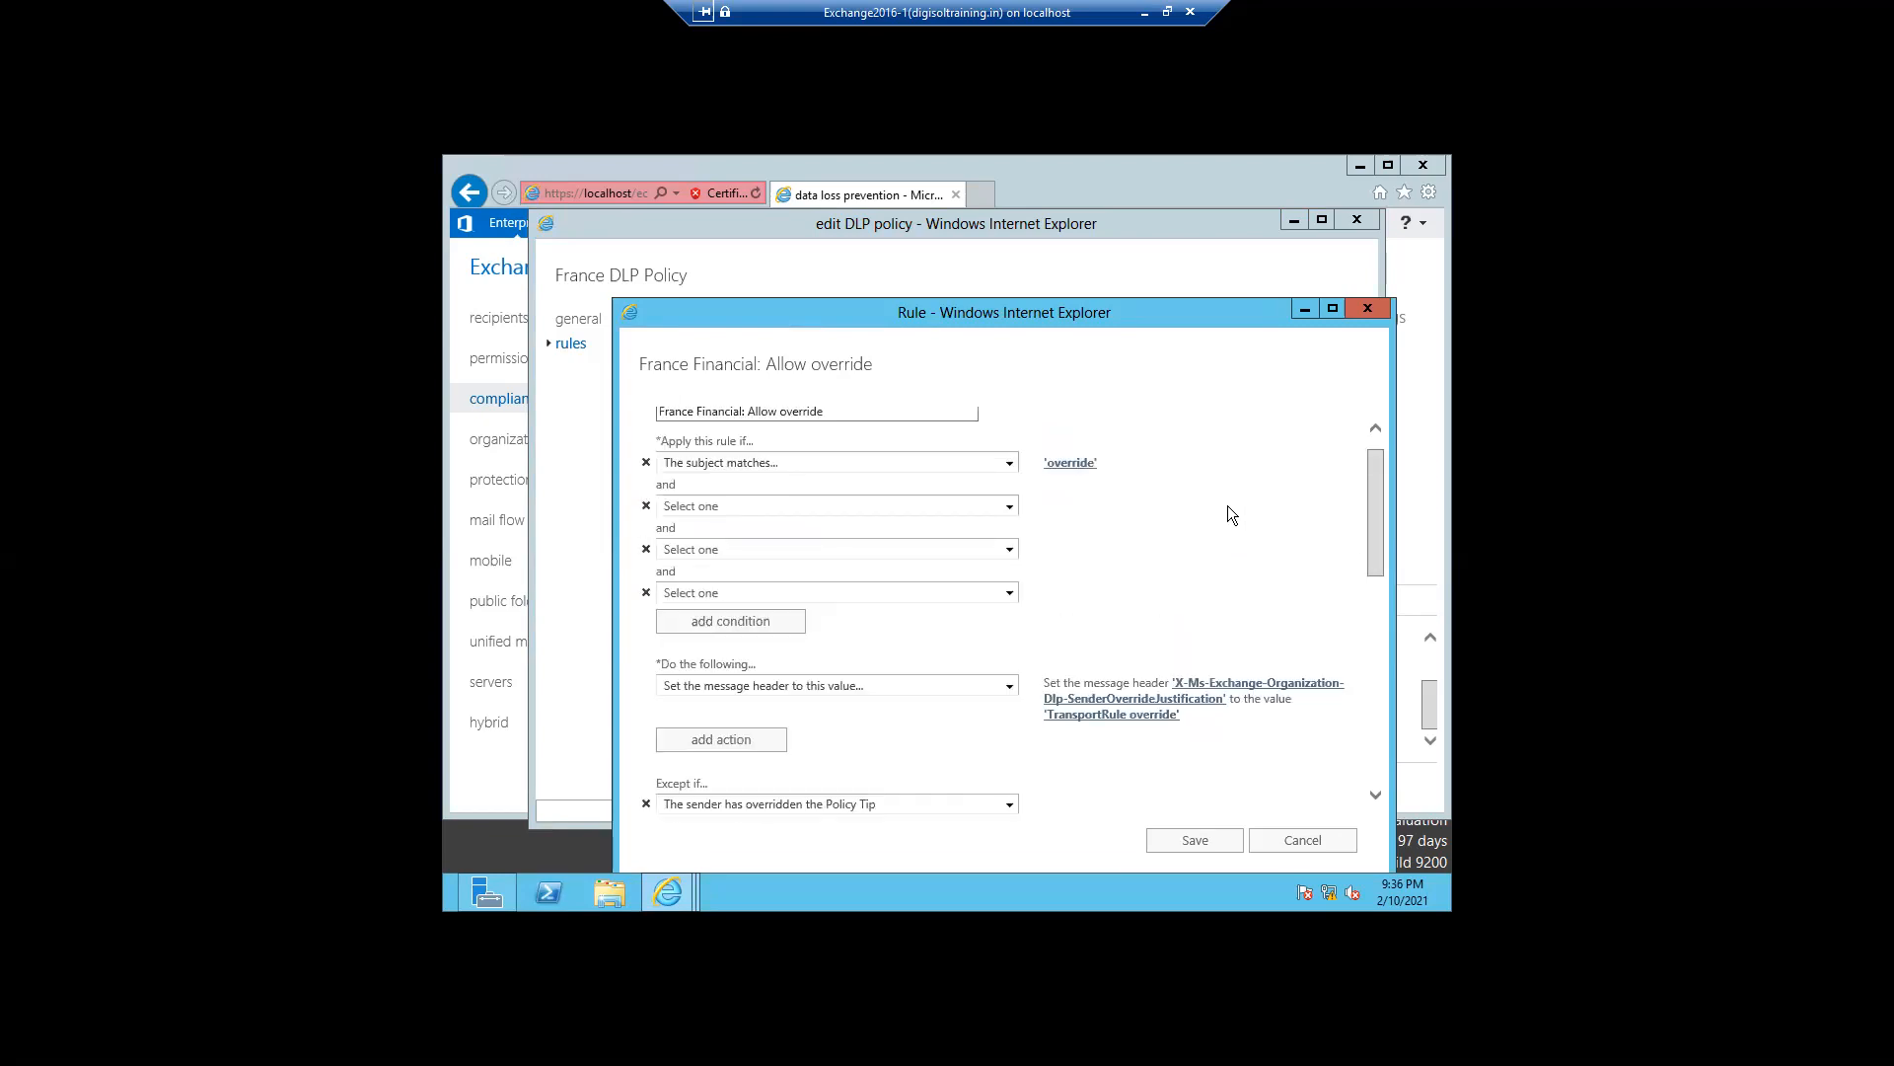
click(855, 415)
click(1296, 850)
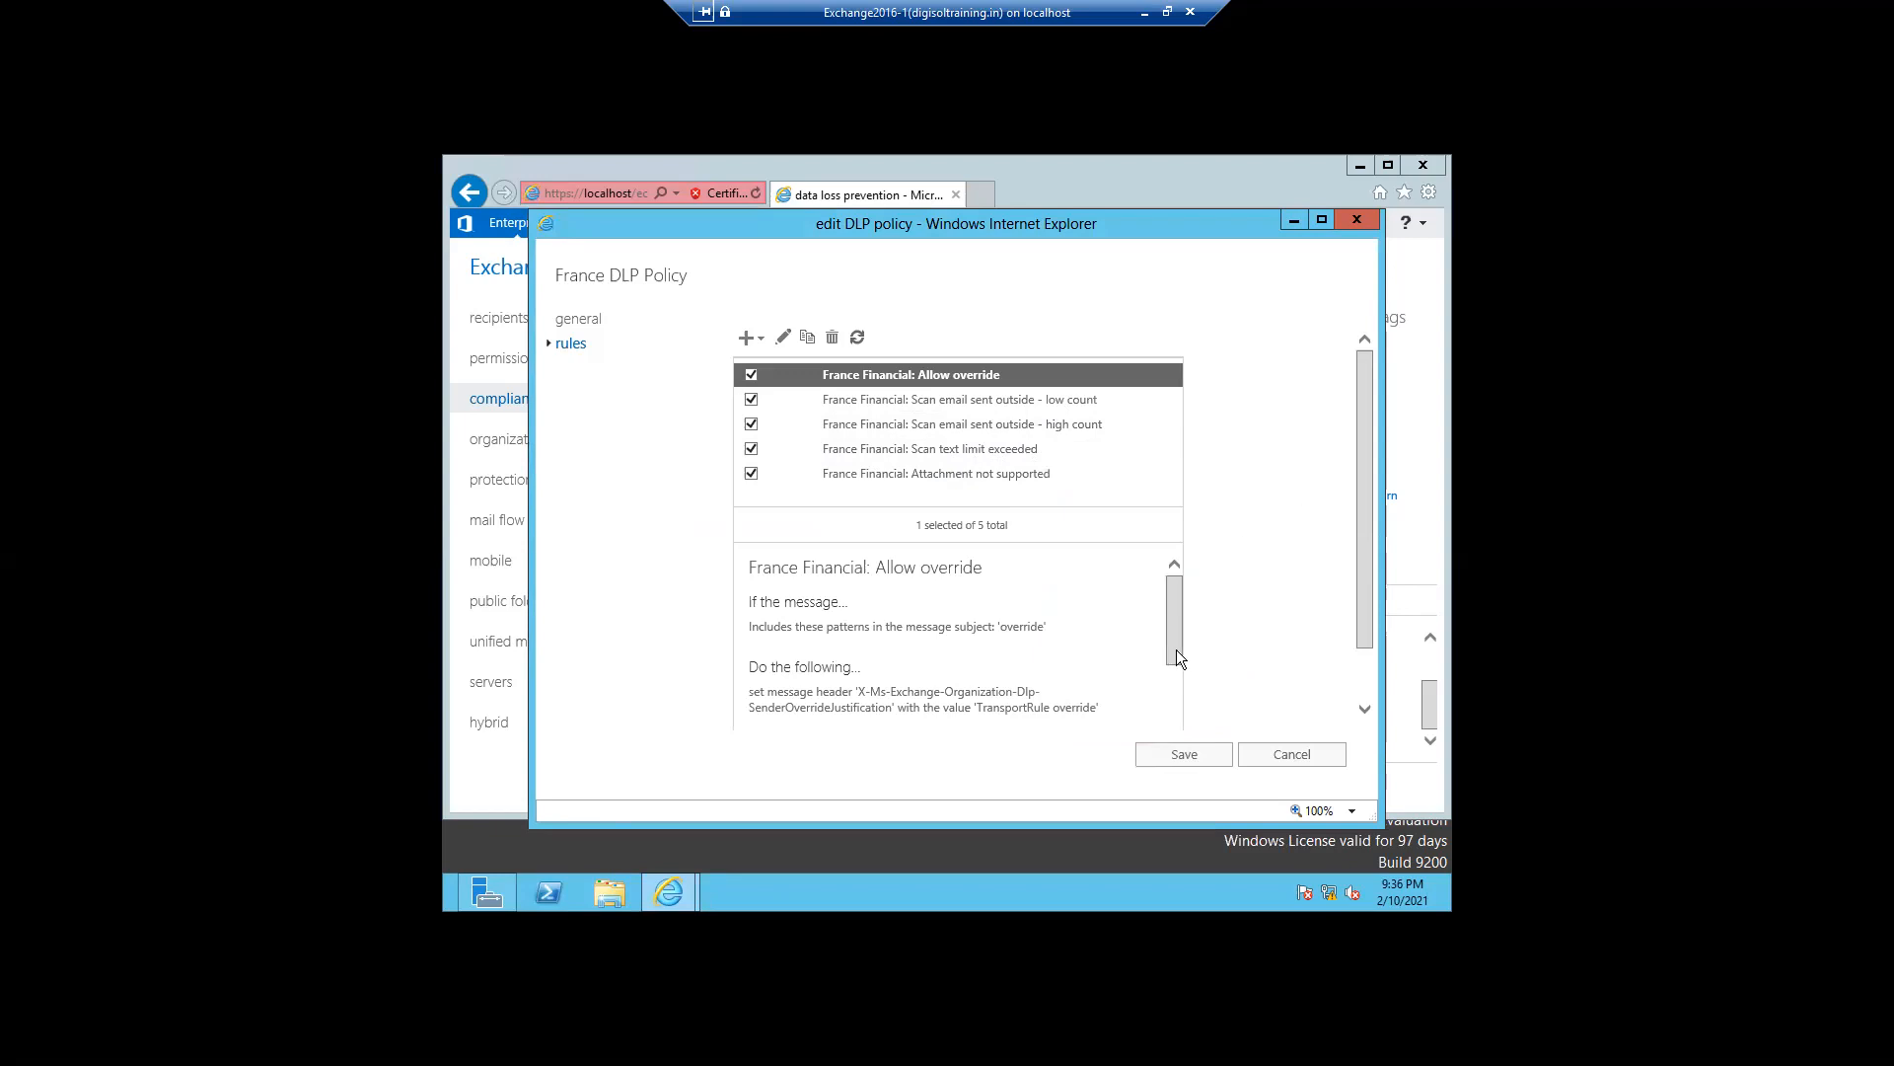
- Review the Allow override rule summary, save the edited DLP policy and close the browser
drag(1181, 671, 1183, 735)
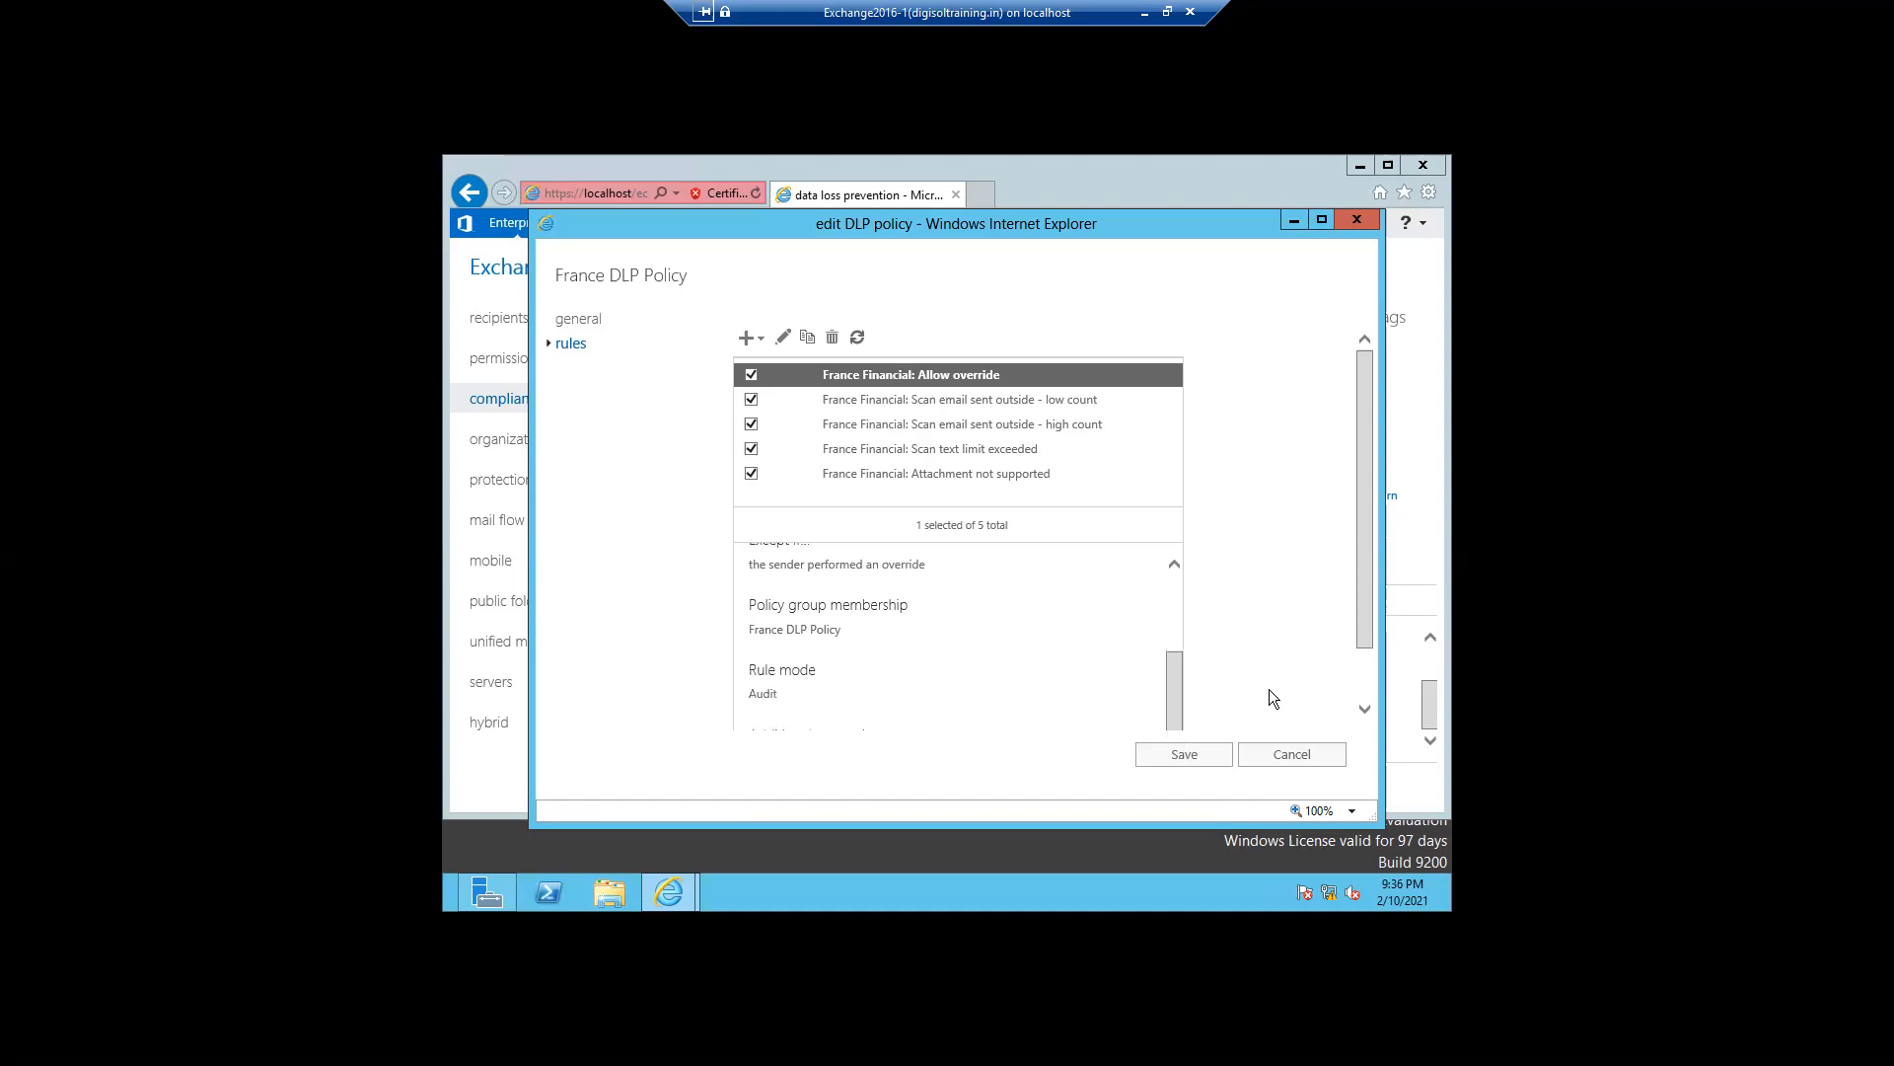
drag(1365, 625, 1365, 683)
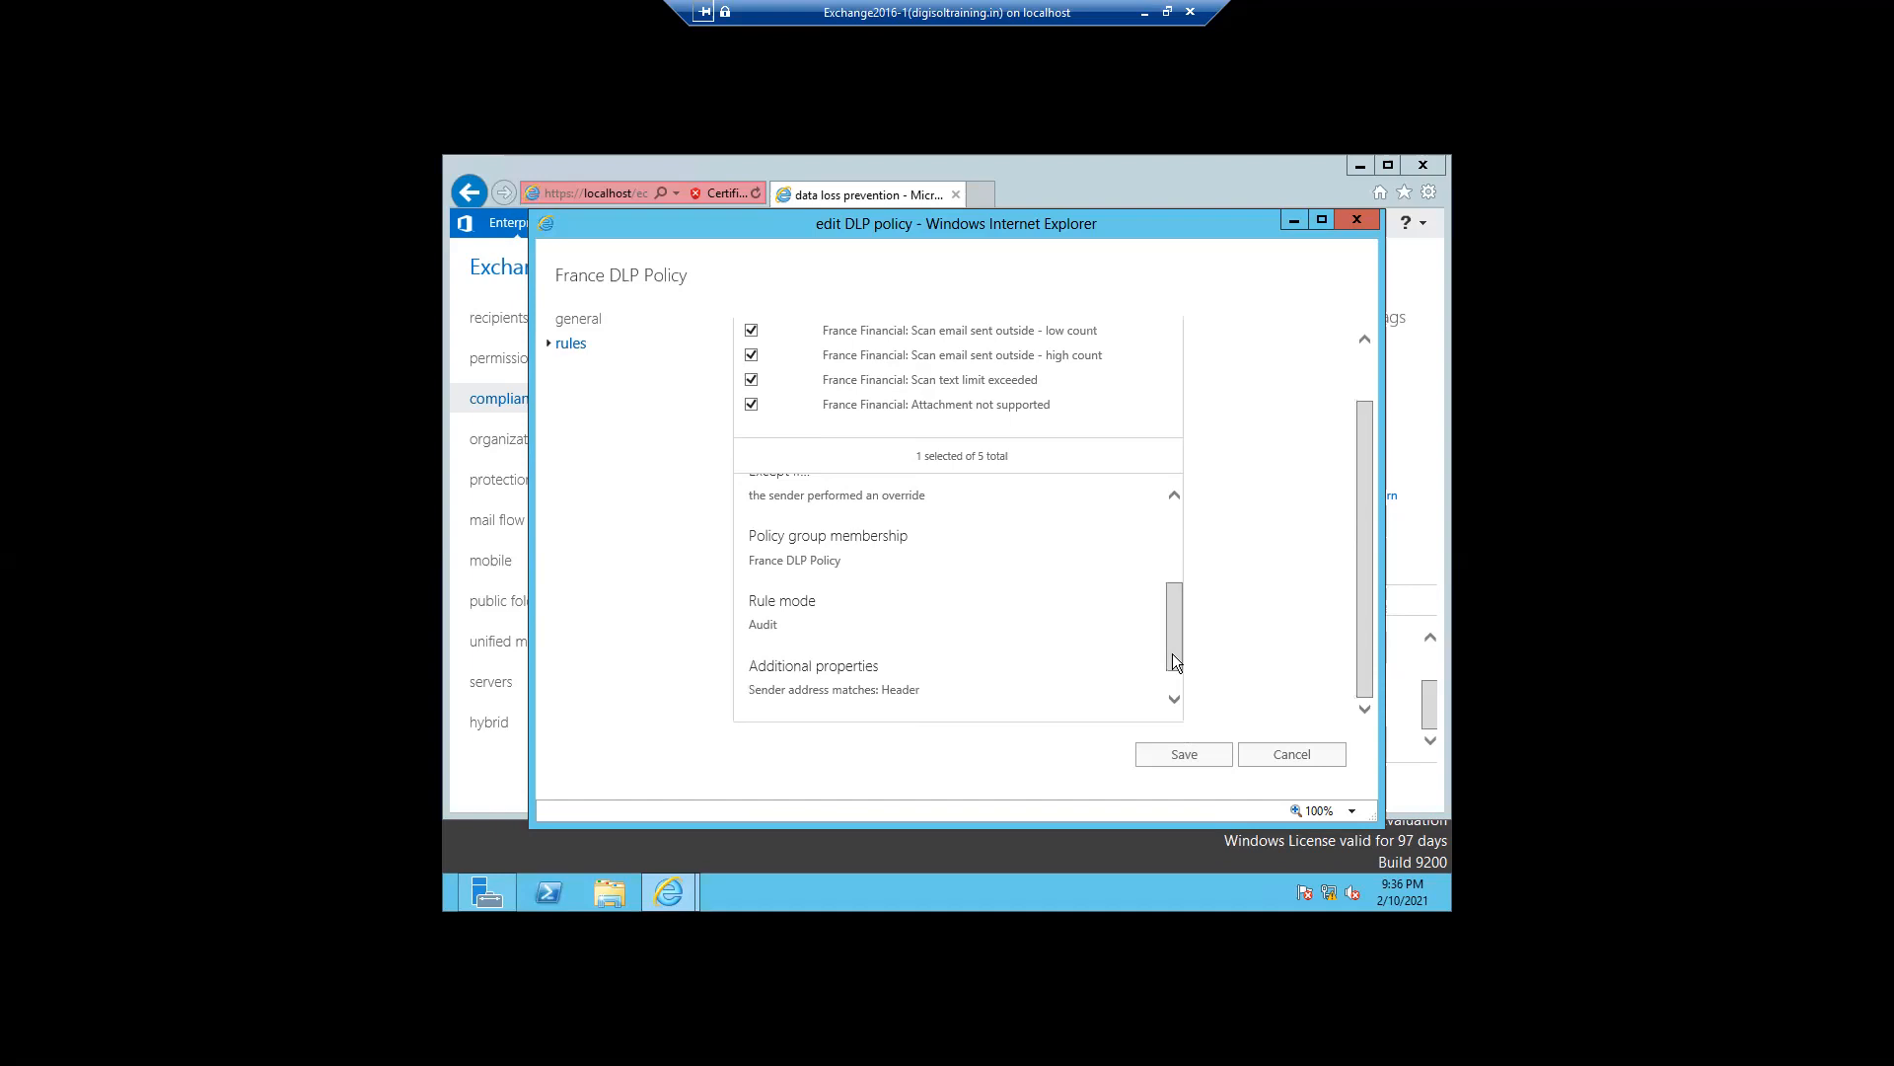
drag(1172, 653, 1173, 679)
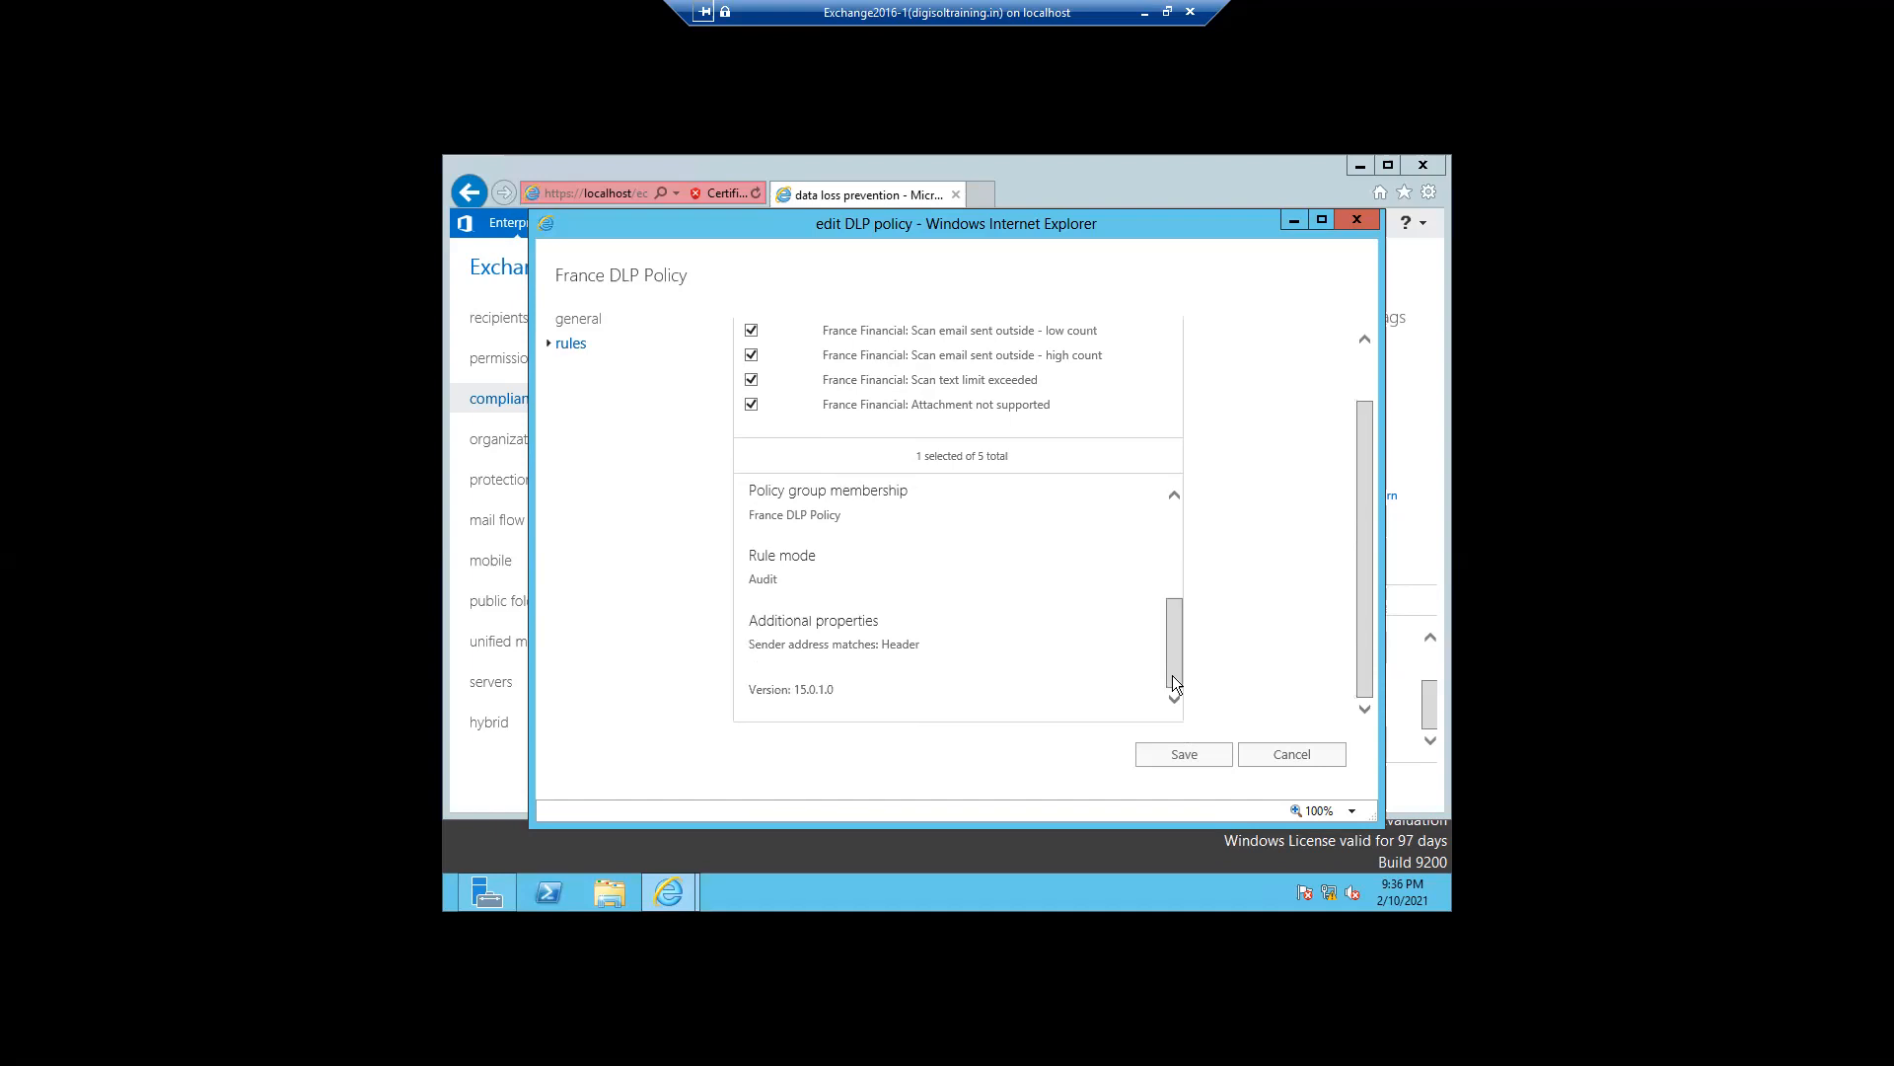
click(1159, 757)
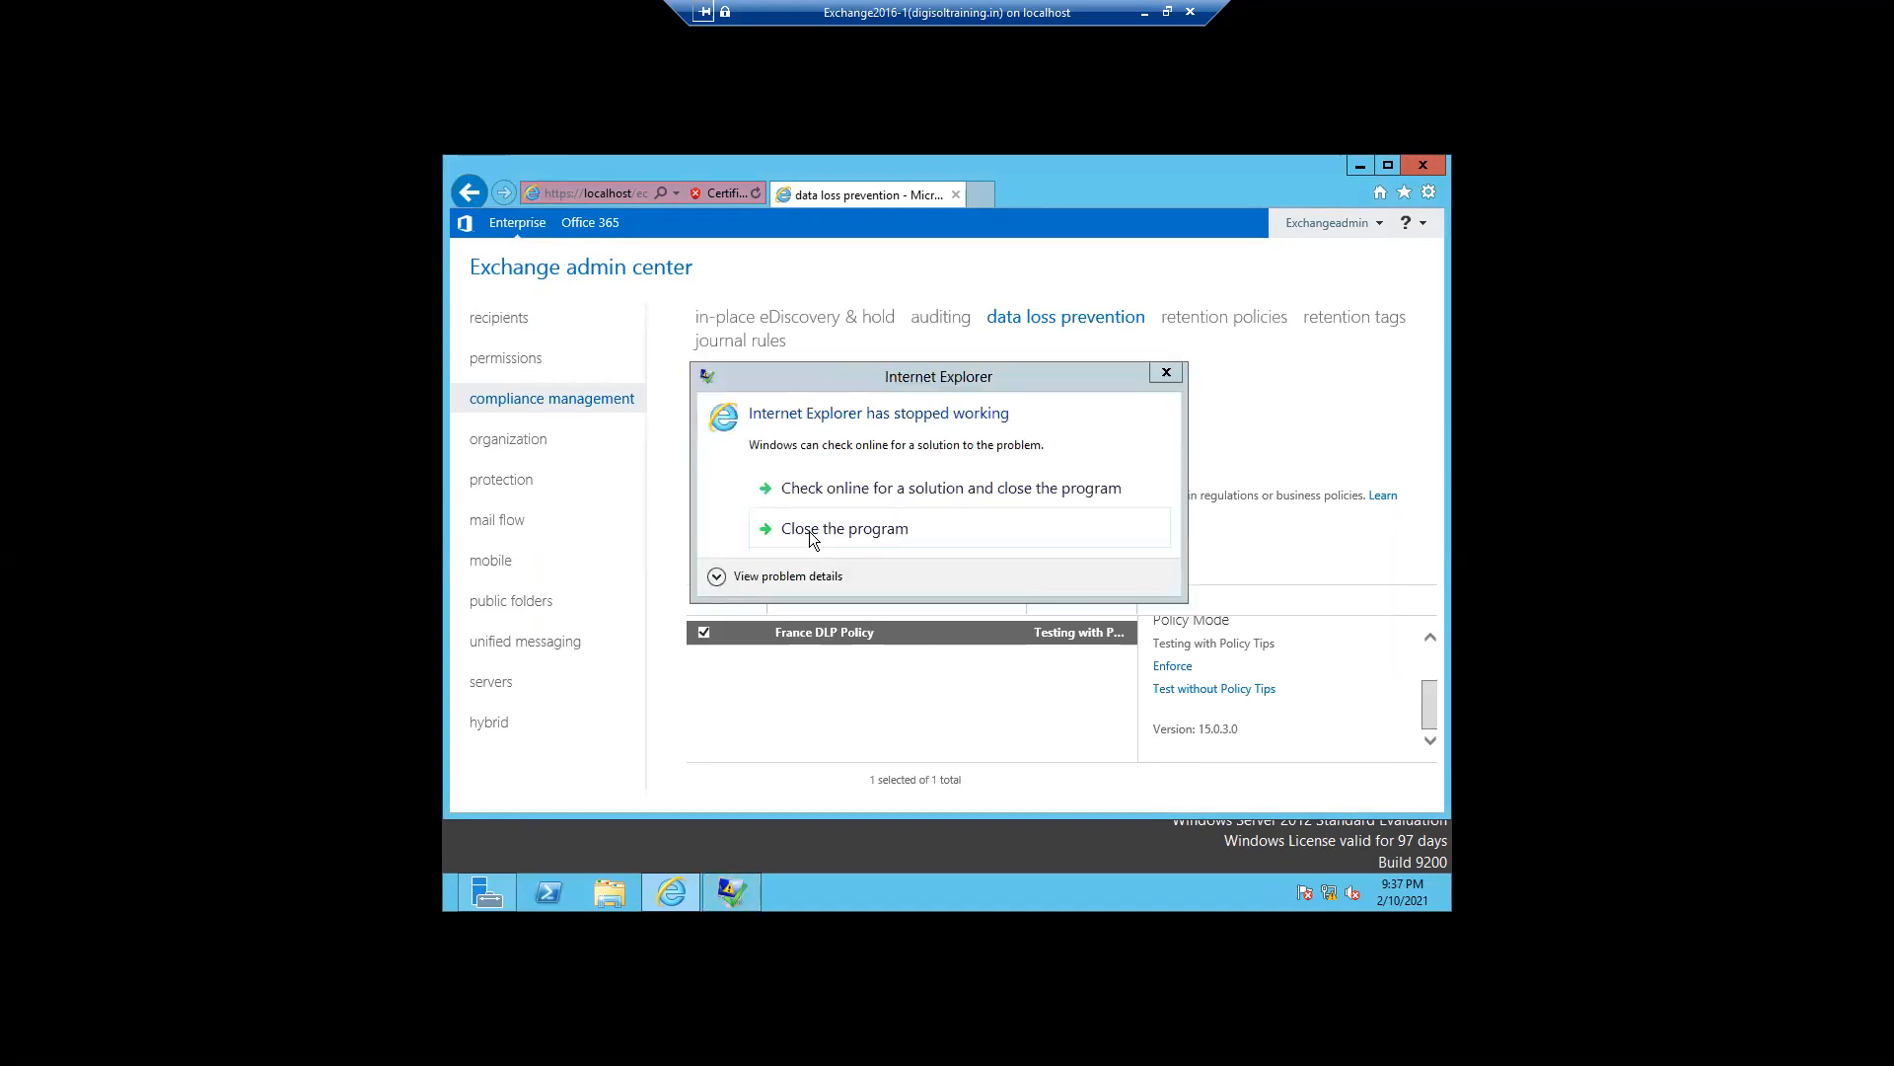
click(809, 530)
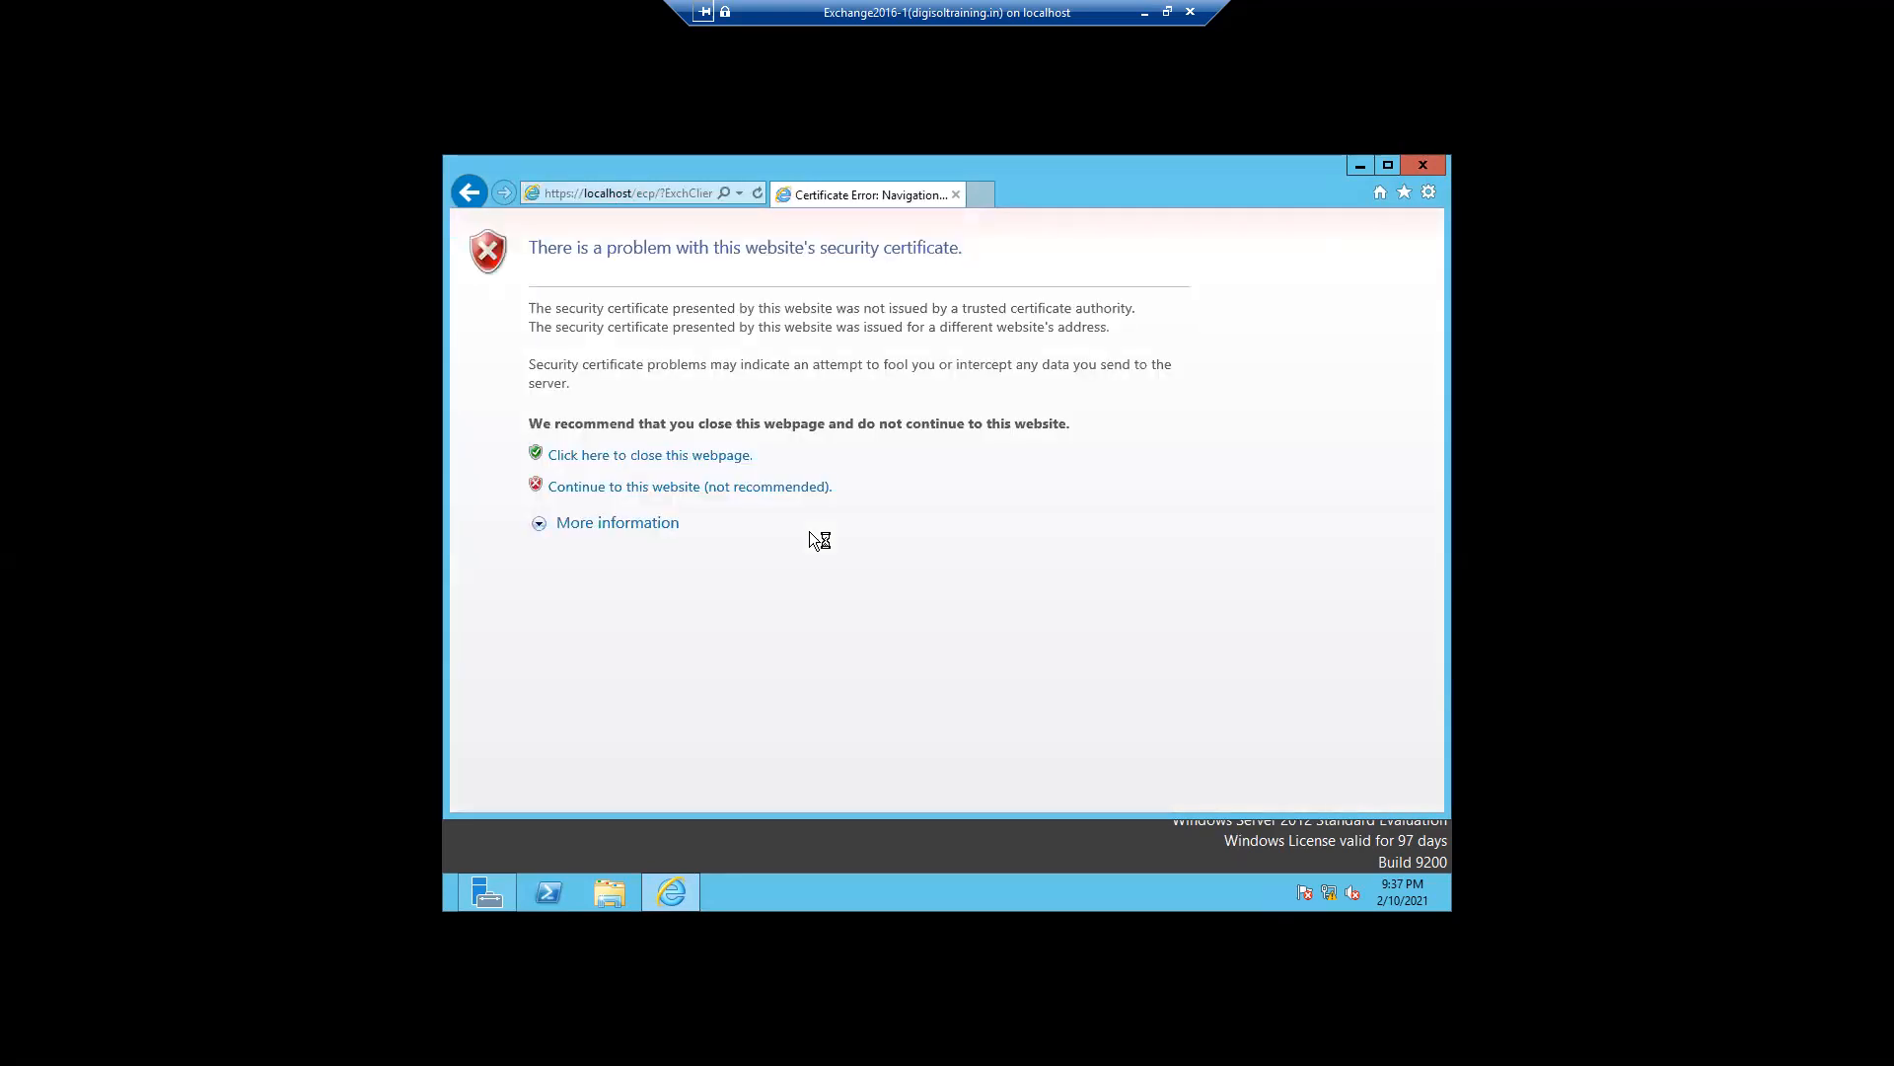
- Reopen the data loss prevention page and create a new custom DLP policy named Churn with the description Test
click(752, 493)
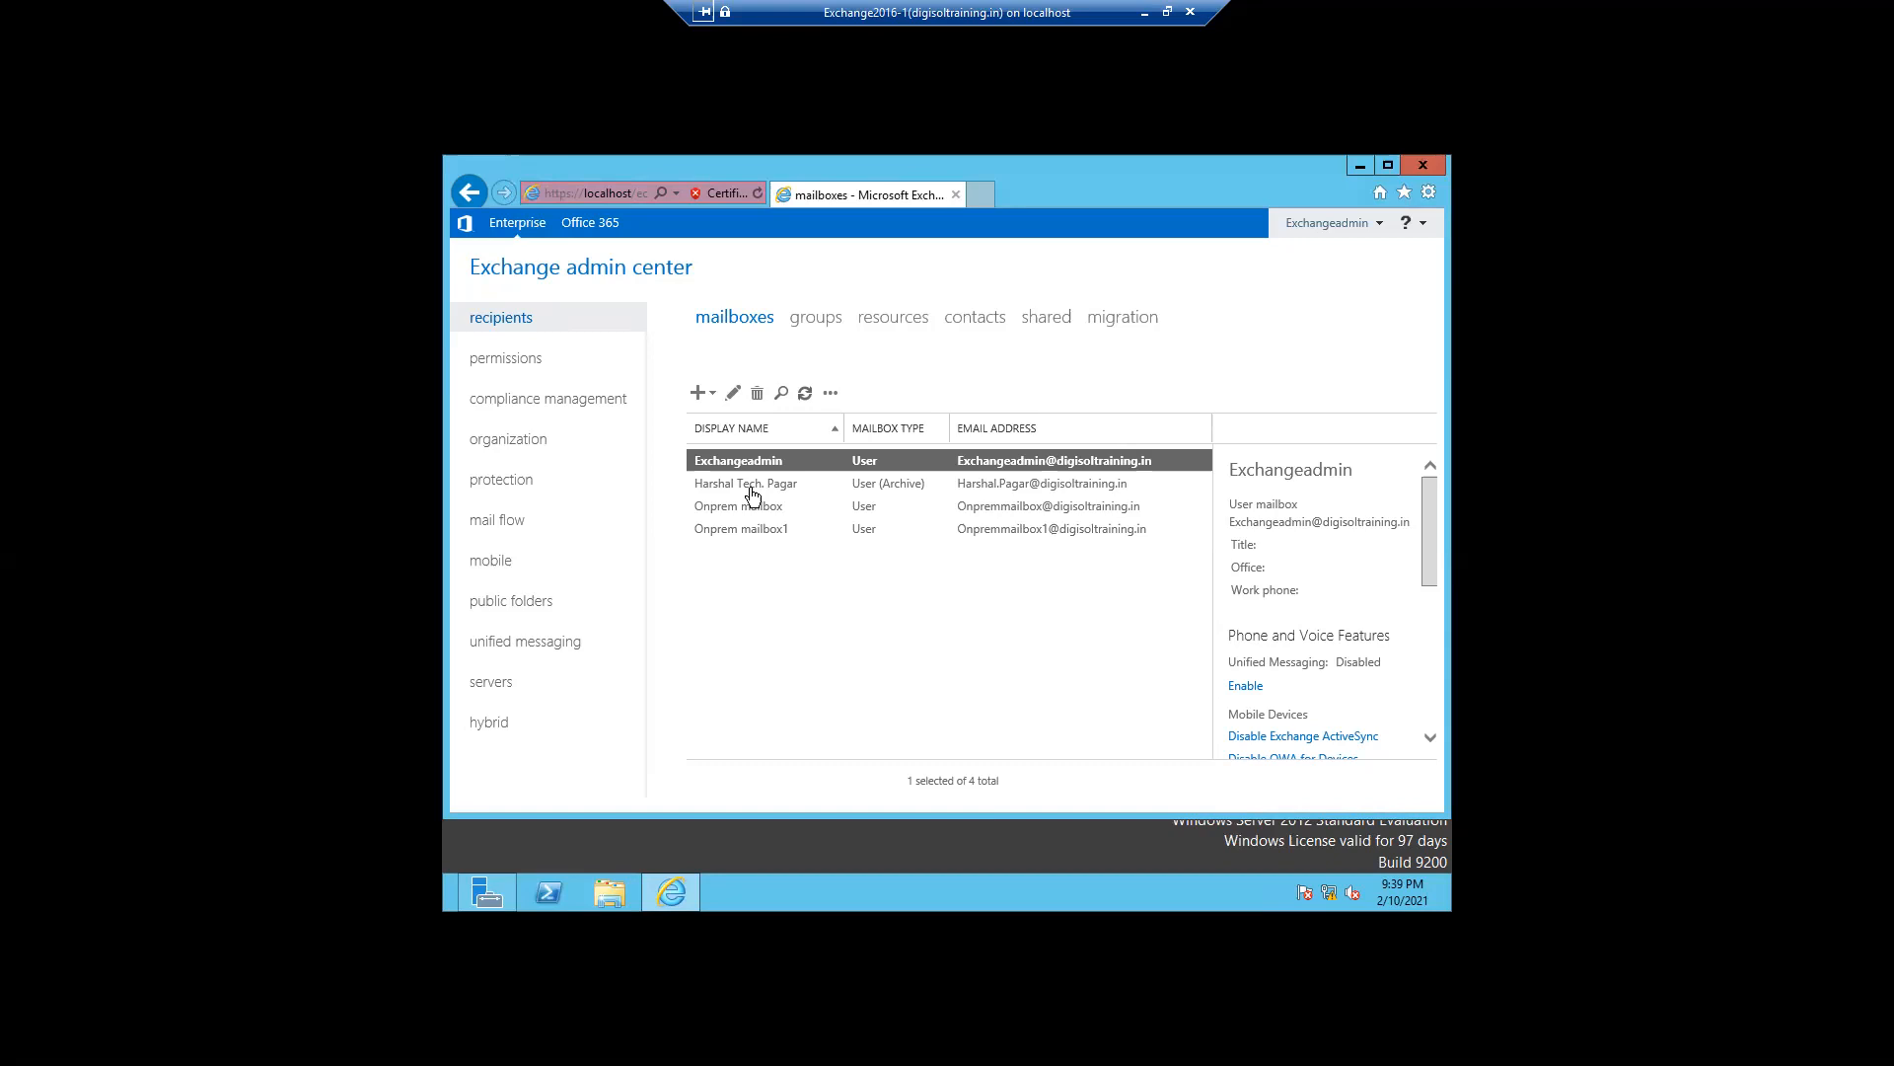
click(522, 407)
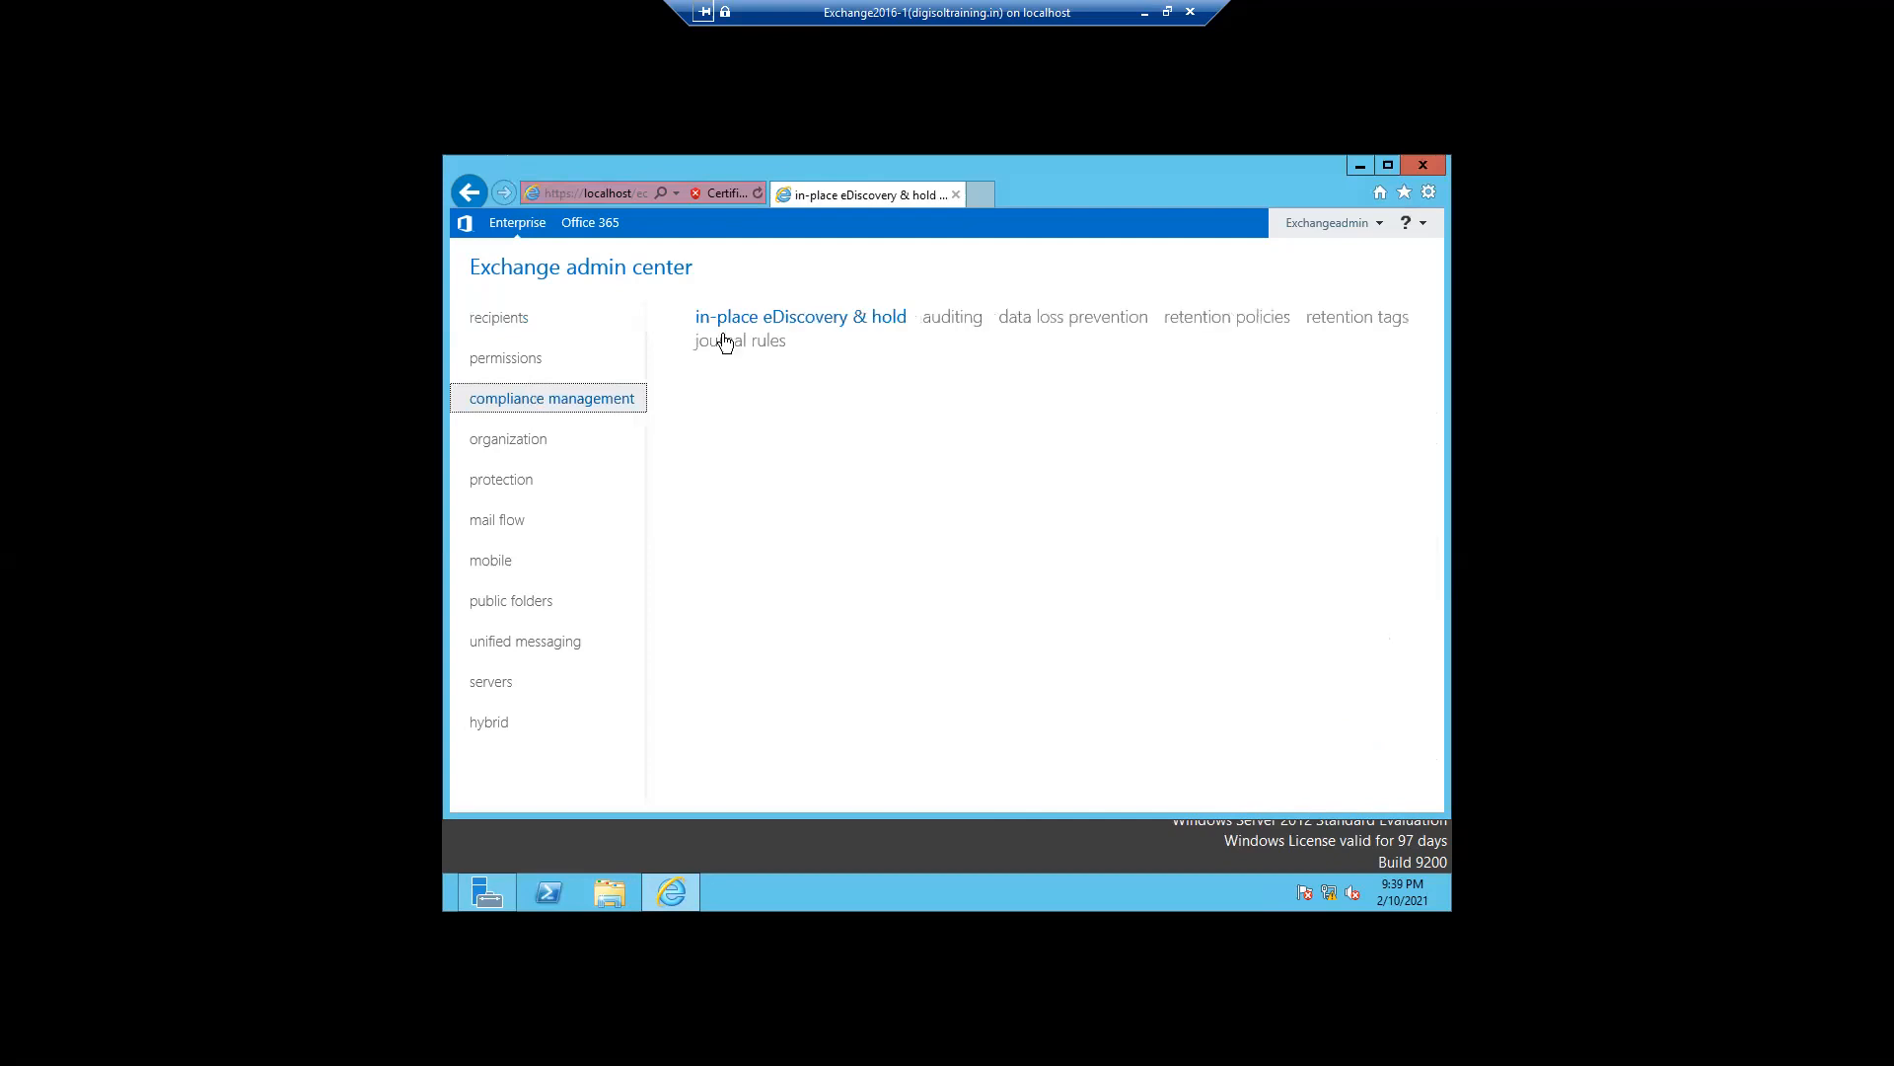
click(1031, 320)
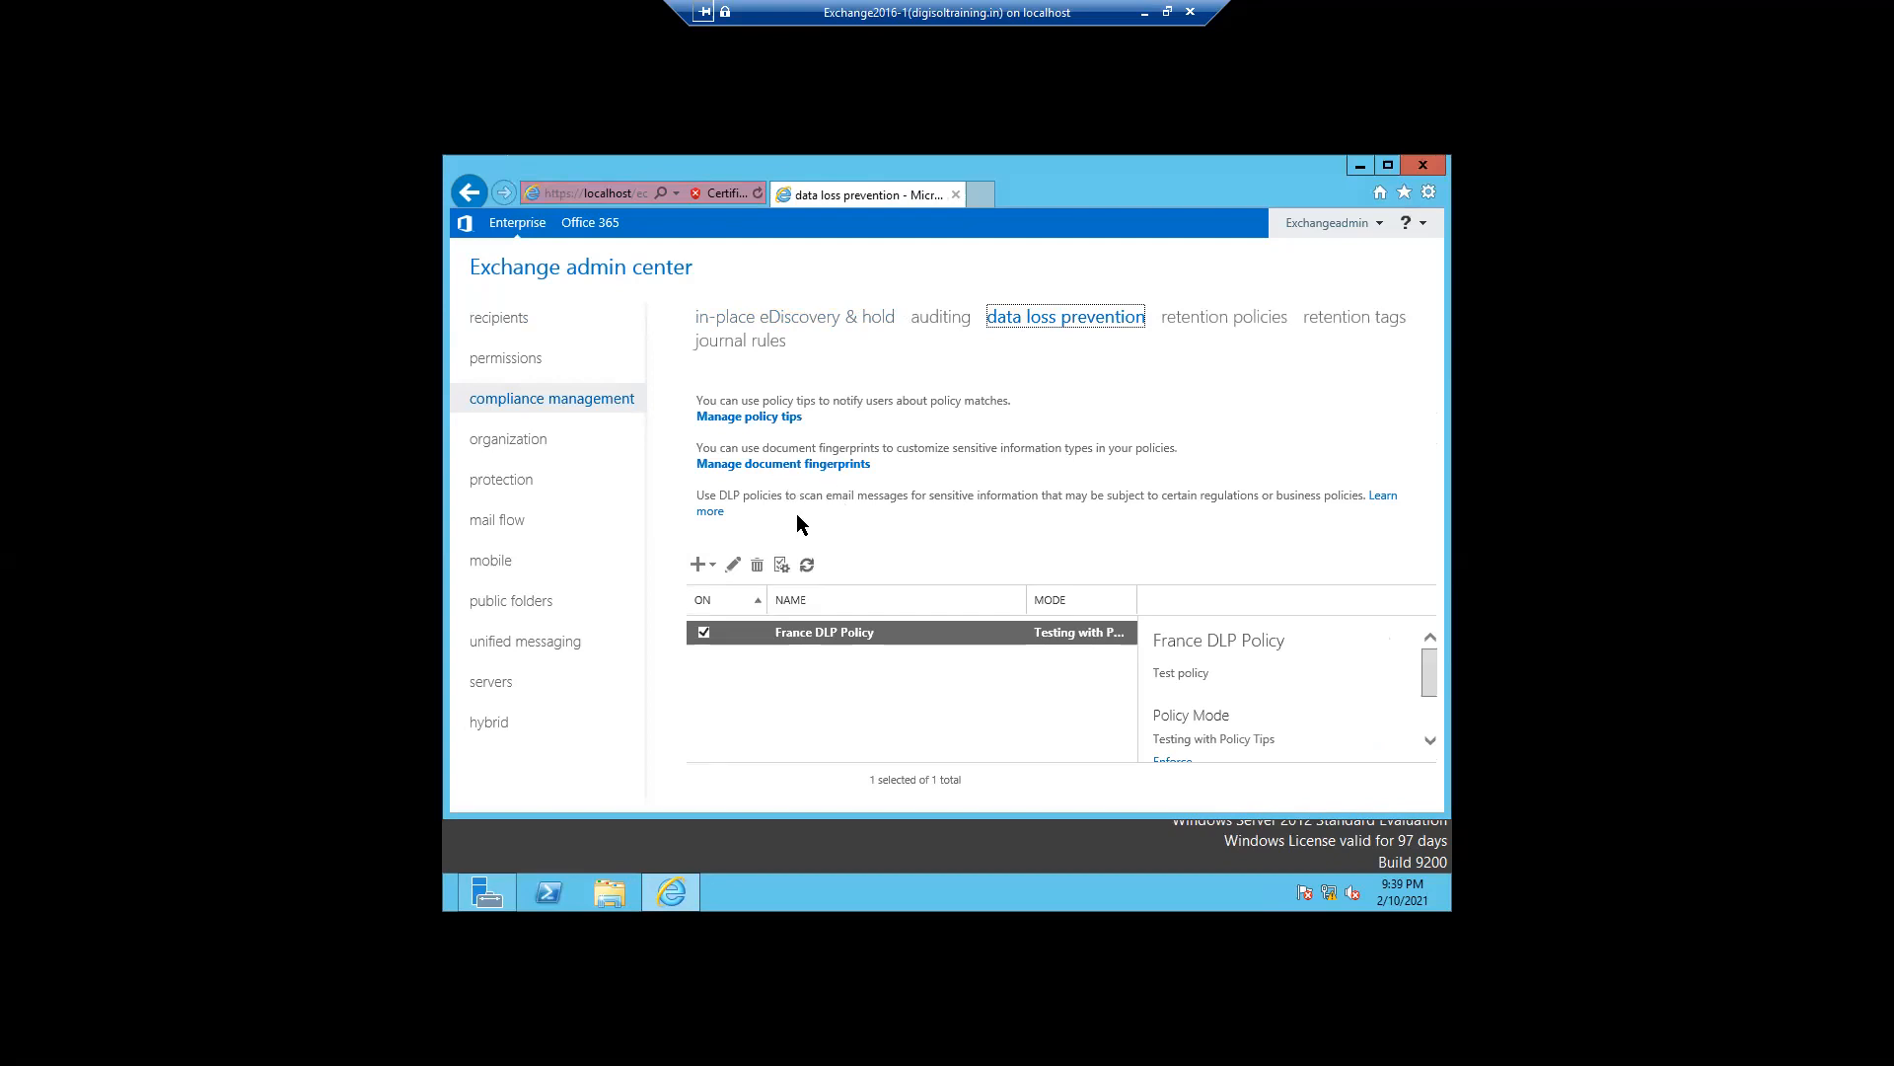
click(701, 565)
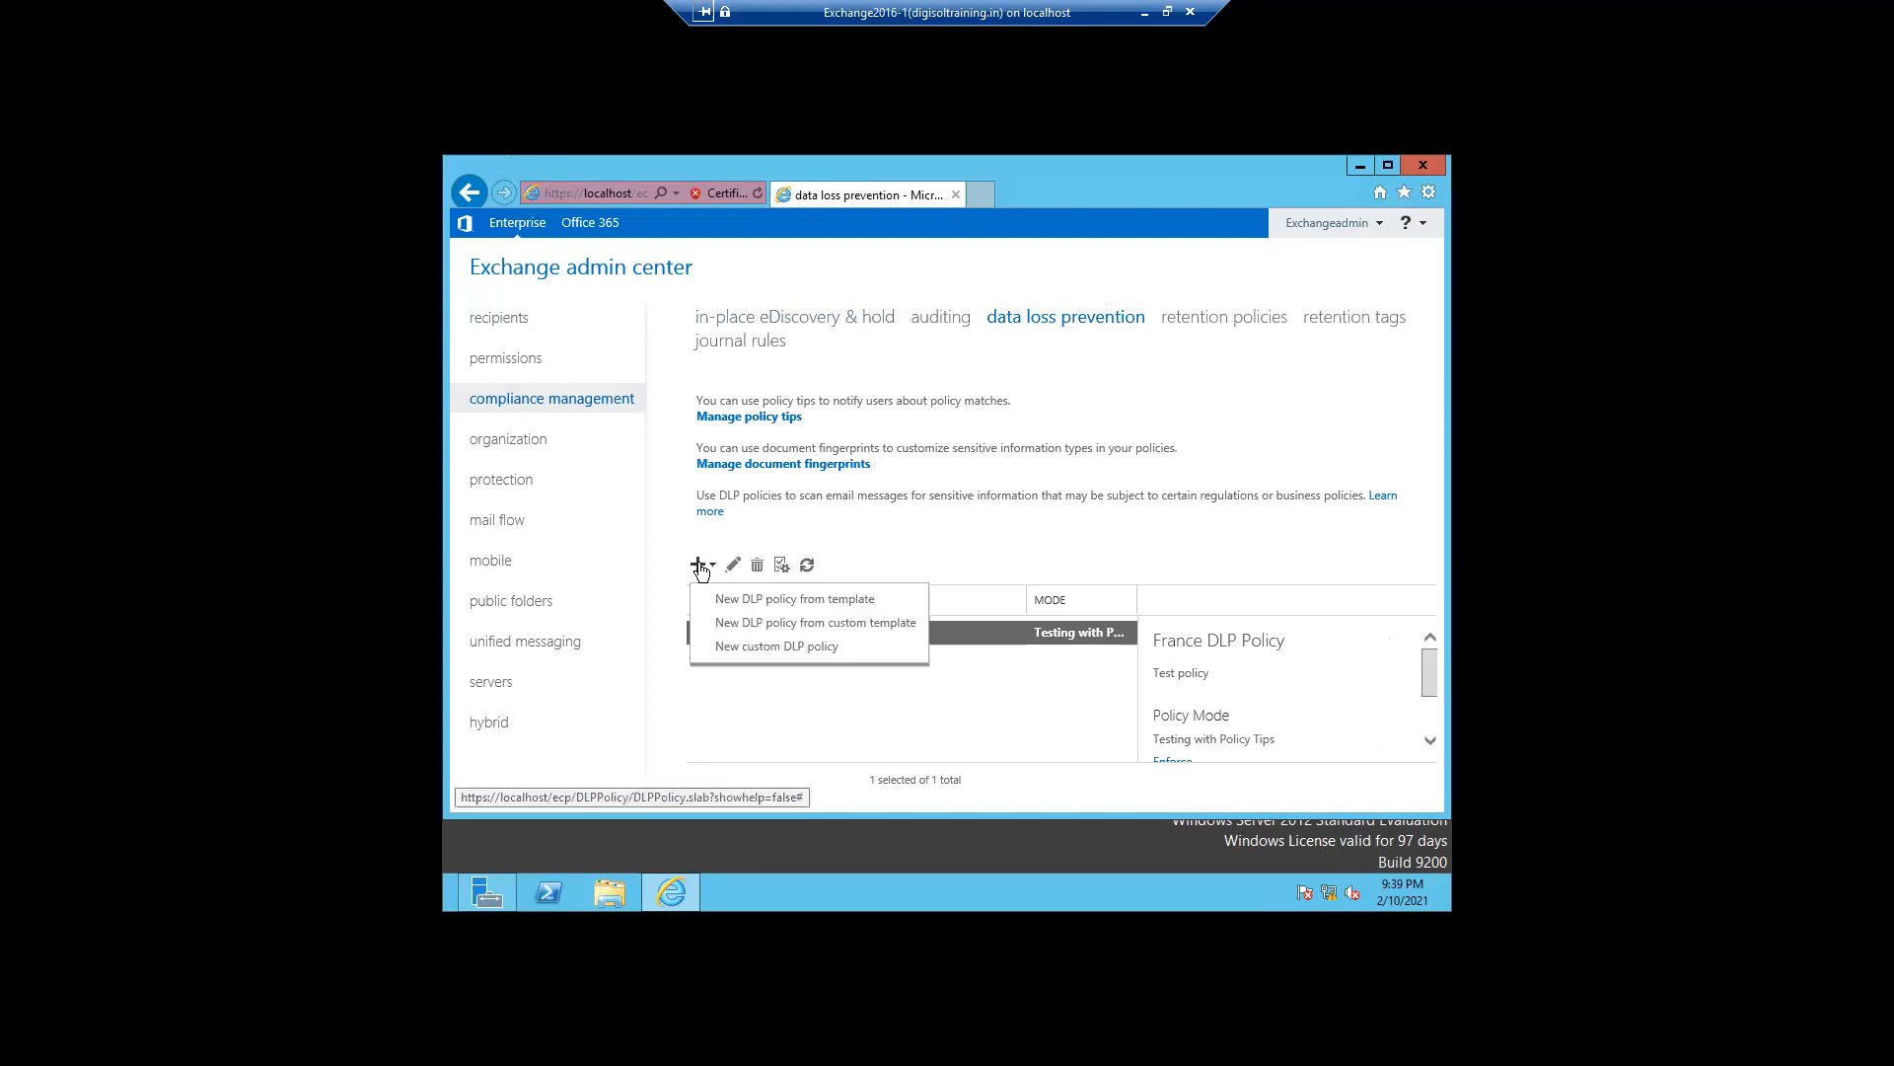
click(735, 649)
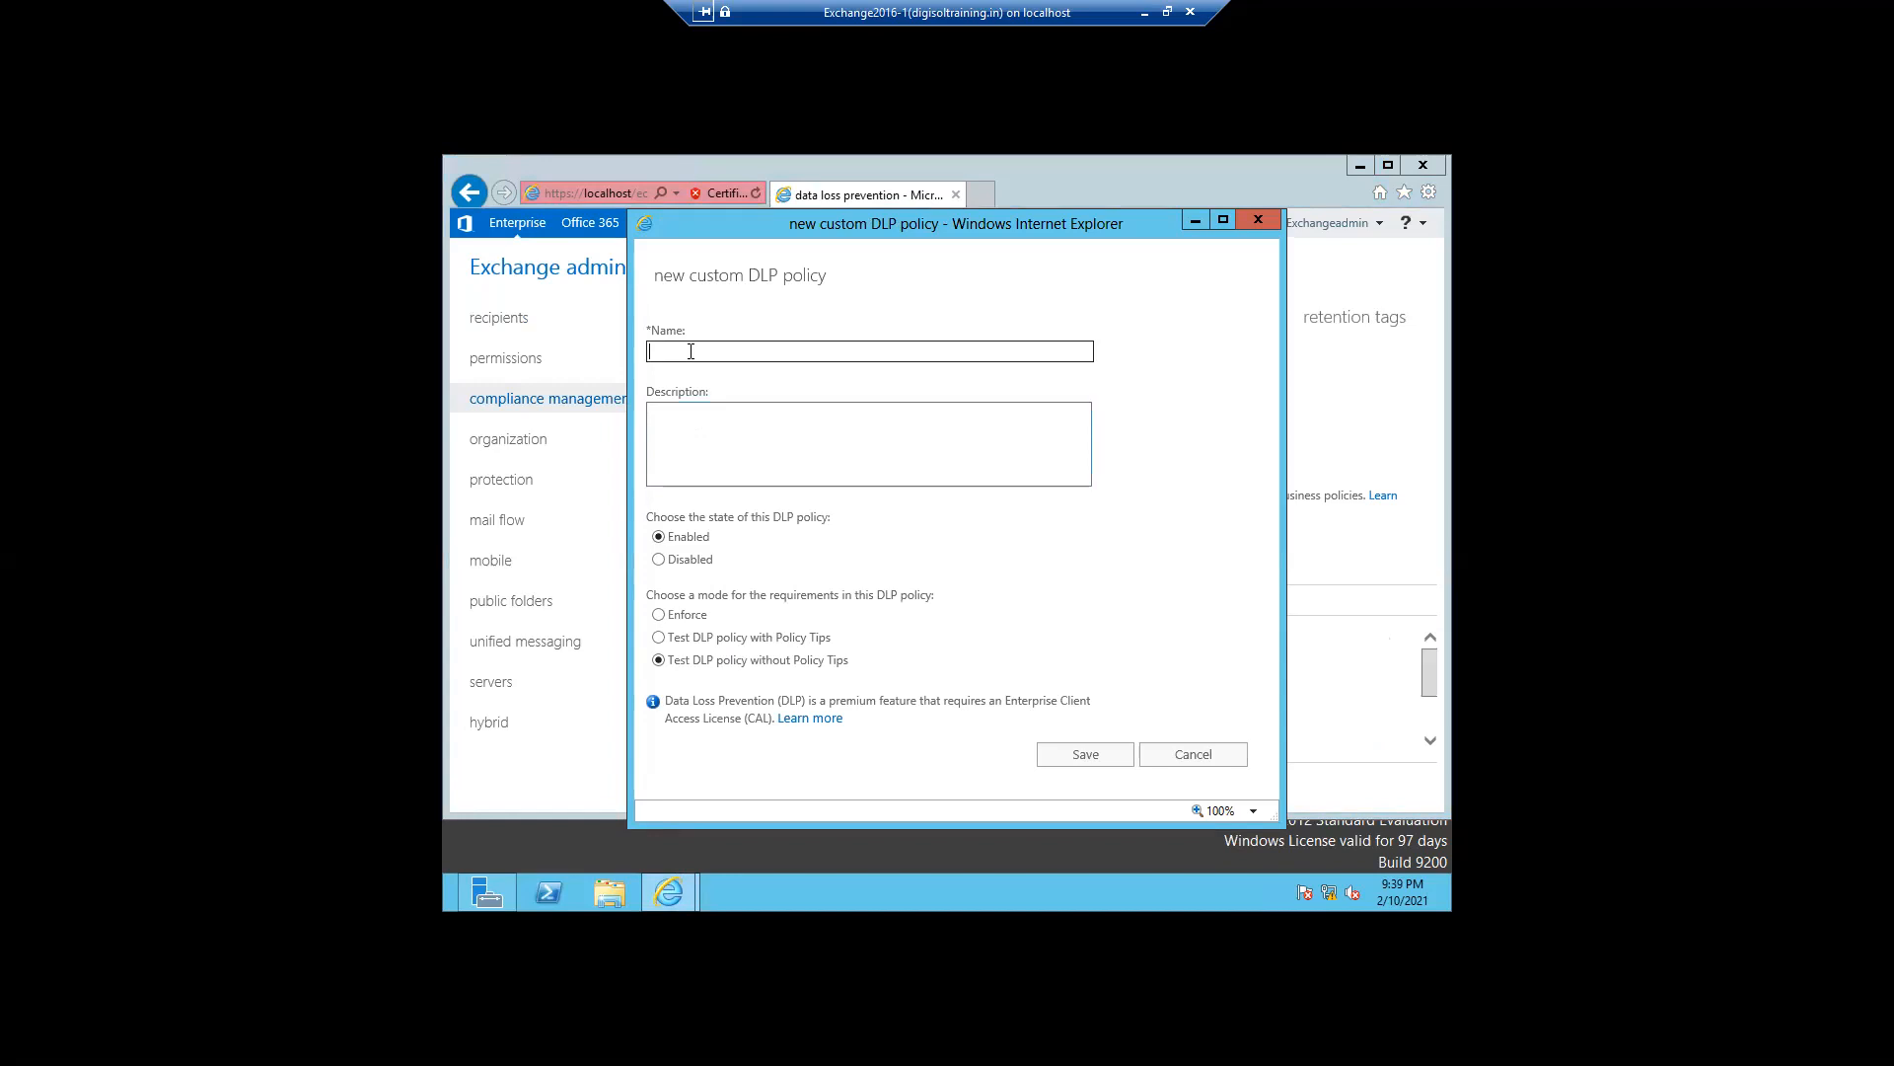
text(Churns)
key(BackSpace)
click(693, 454)
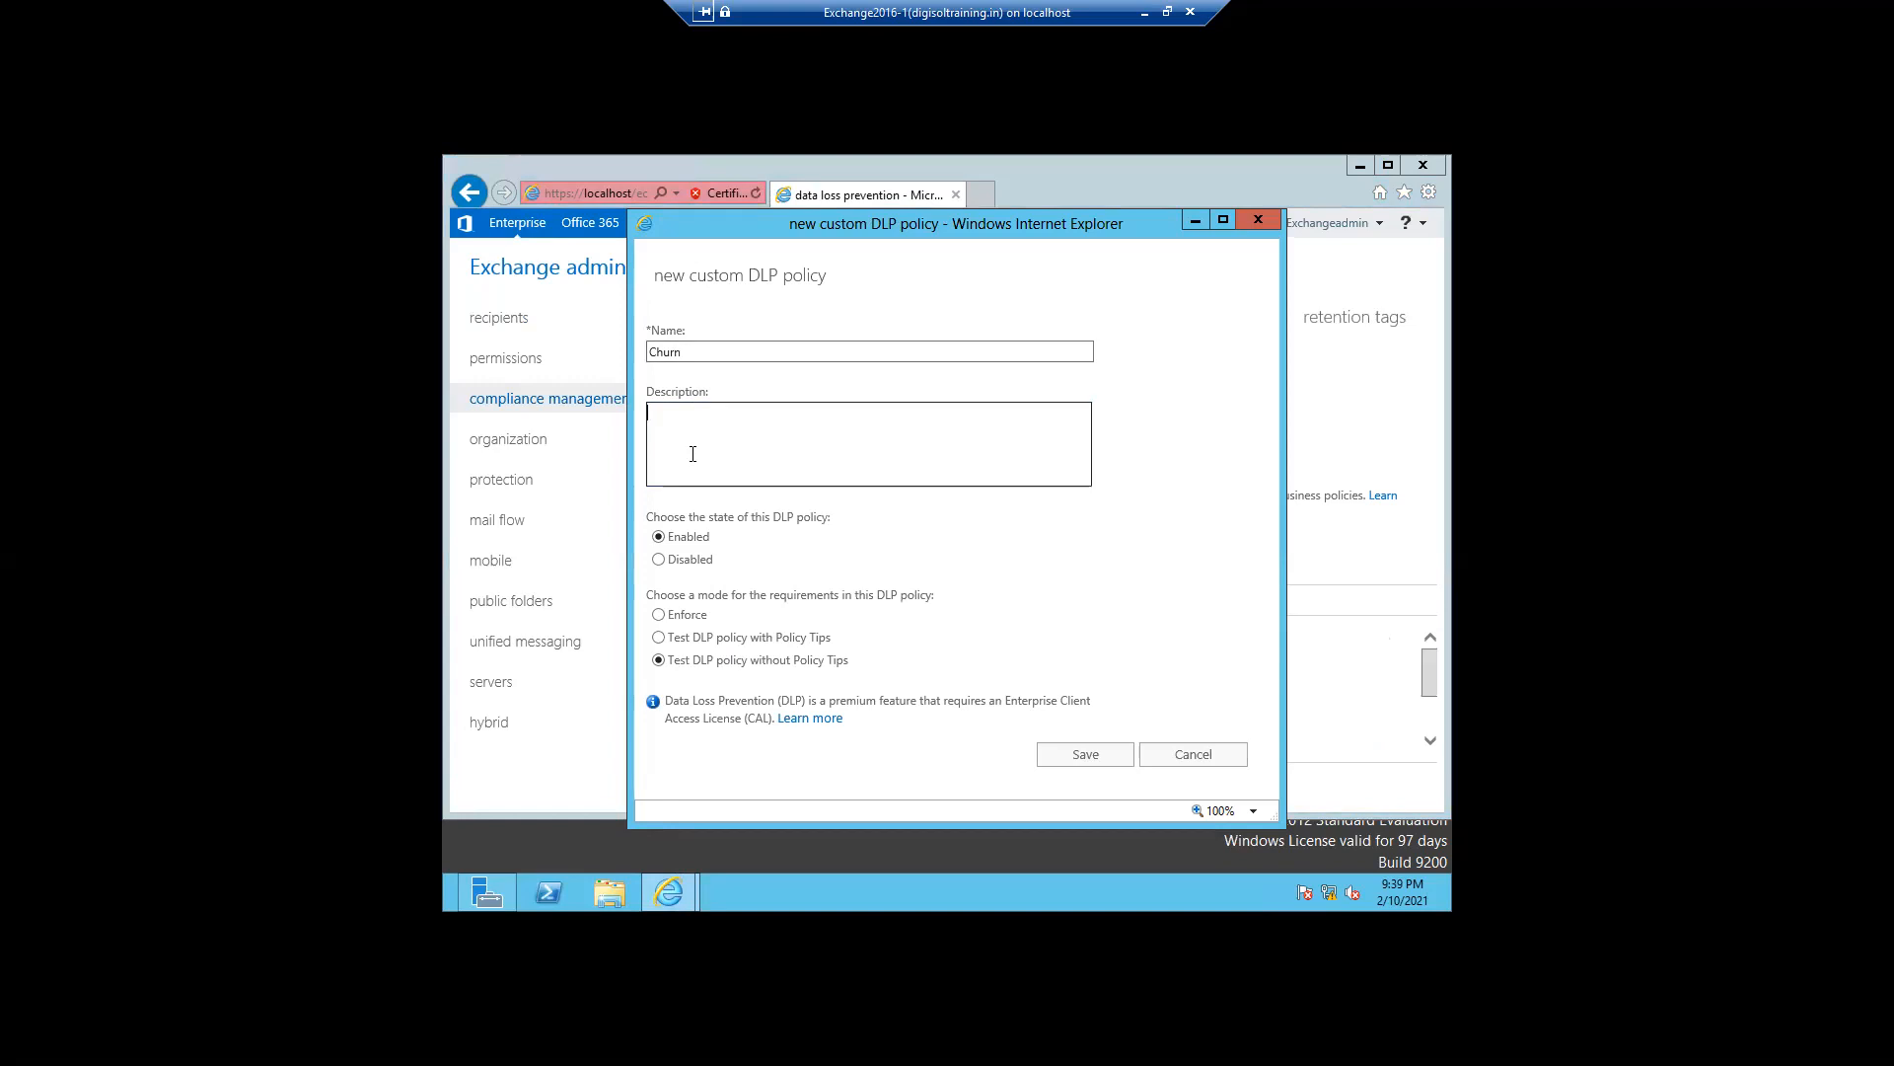
text(Test)
click(743, 667)
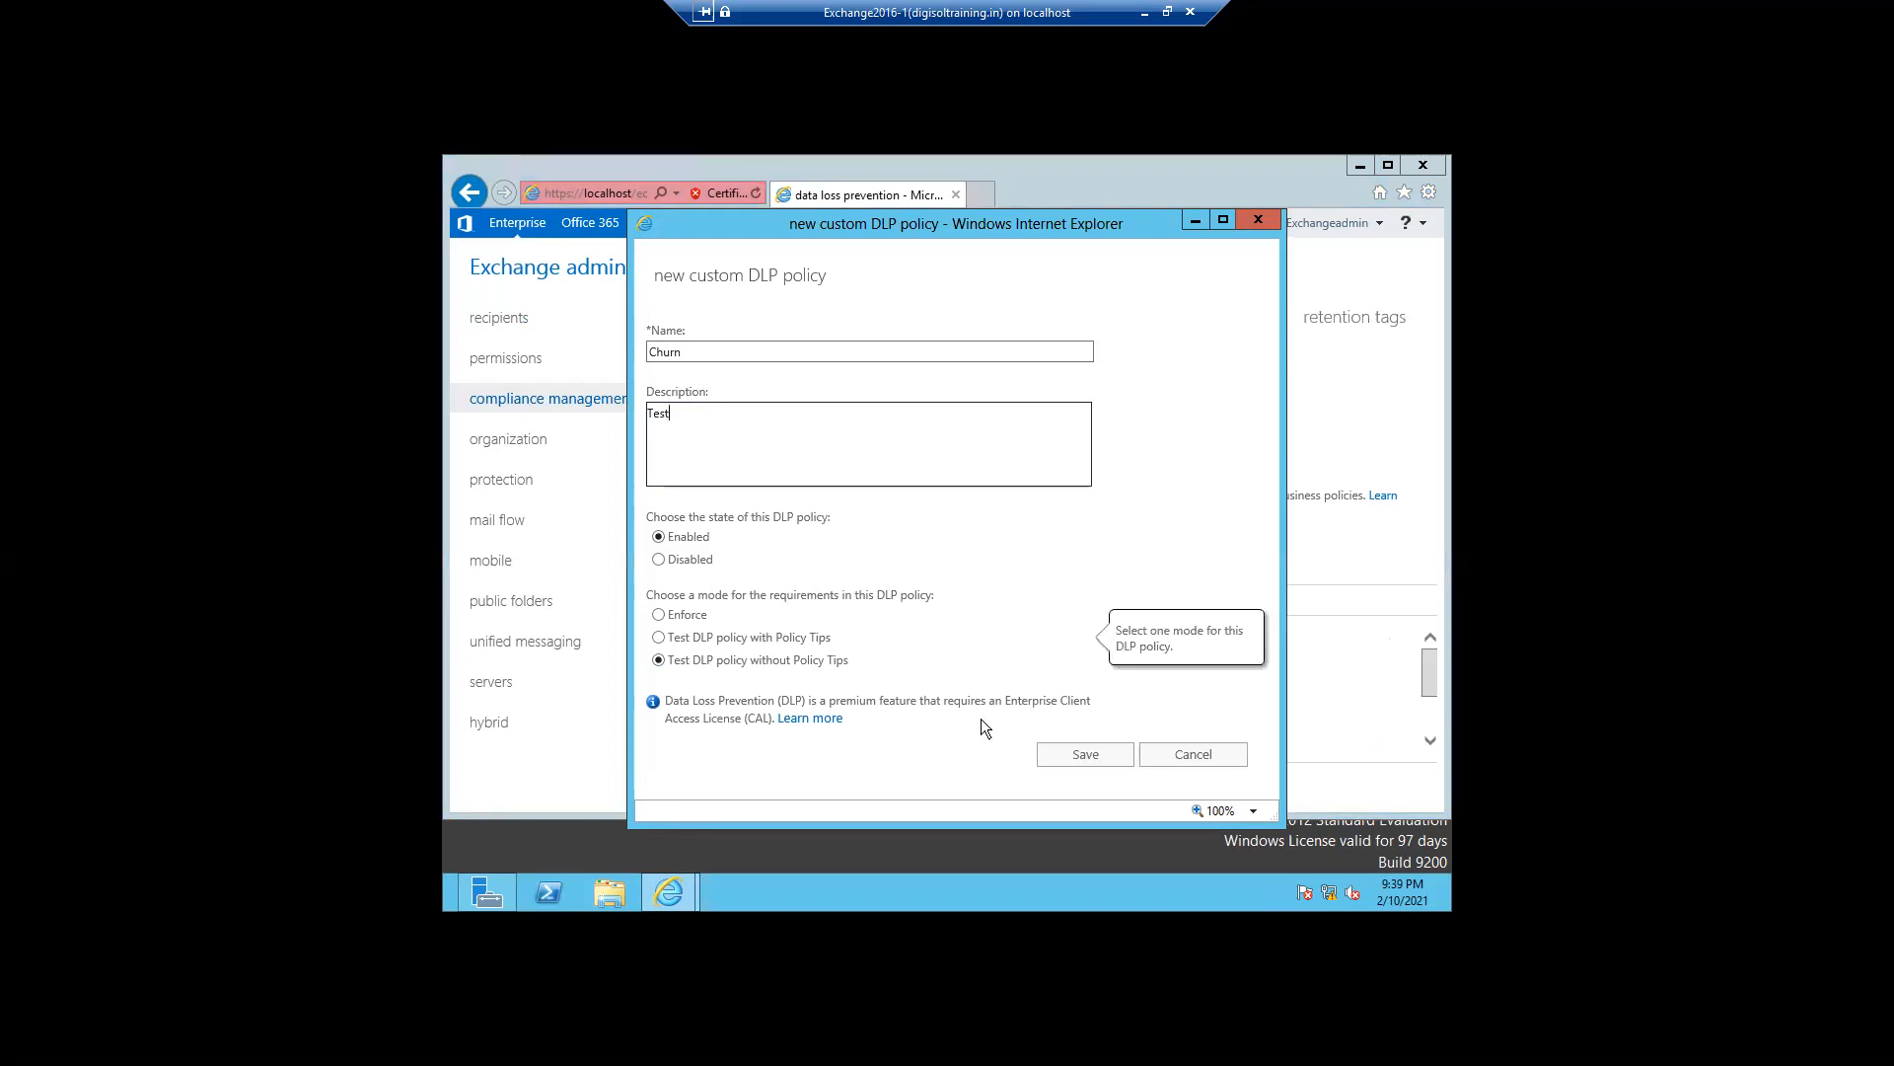
click(1073, 756)
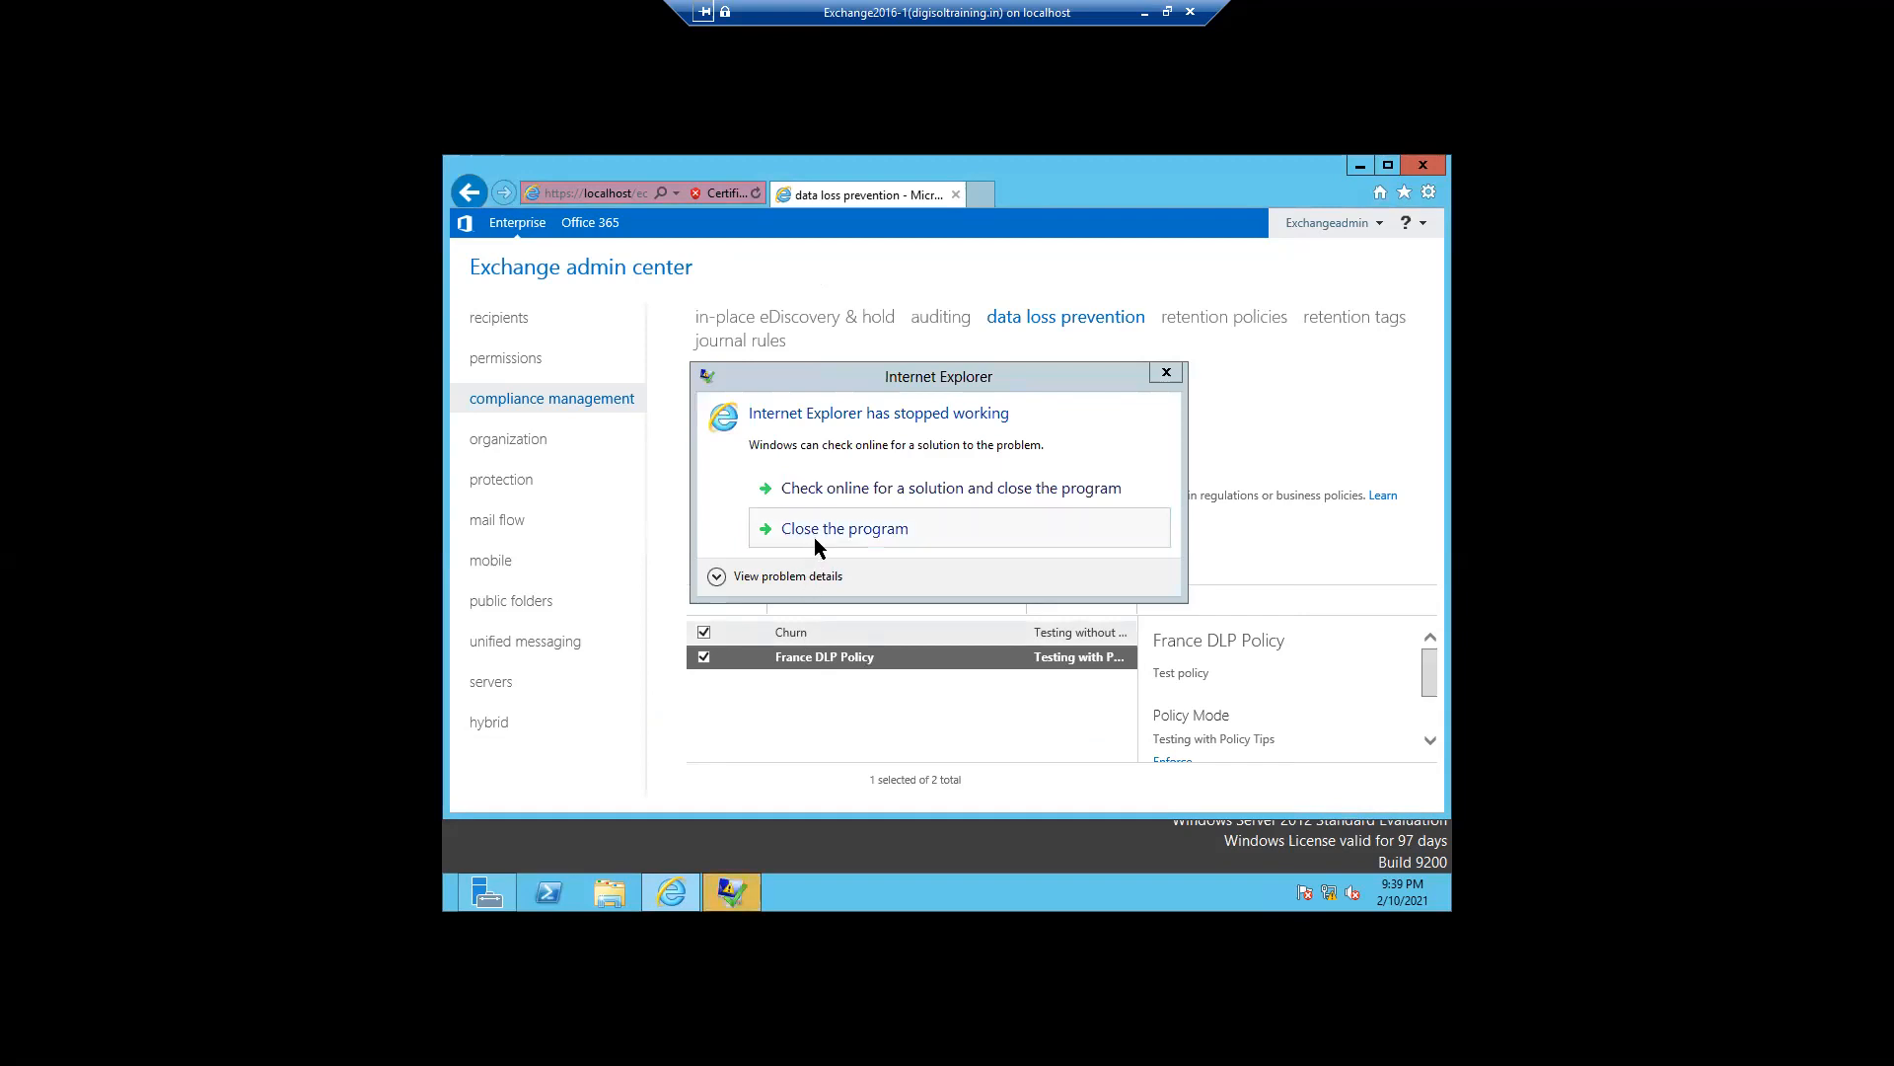
- Close the crashed browser, return to the admin center and open the data loss prevention policy list
click(815, 541)
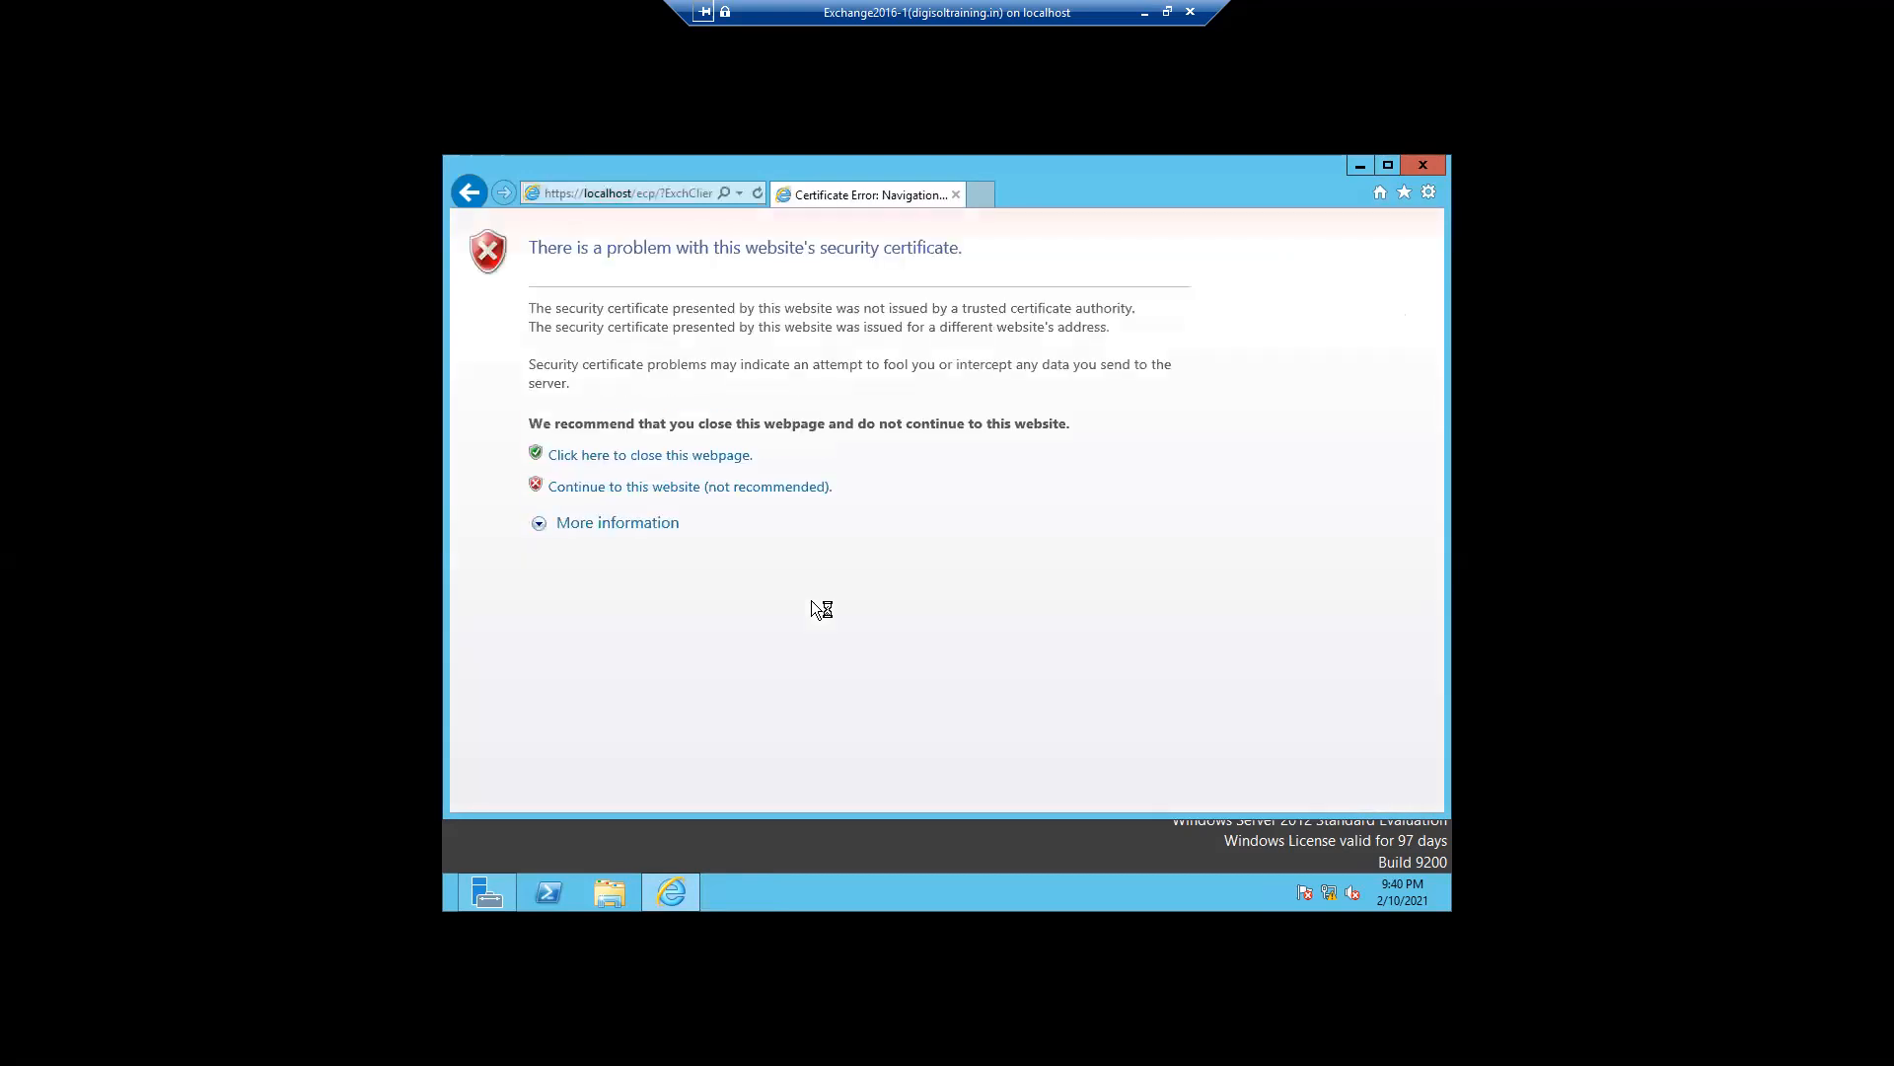
click(667, 487)
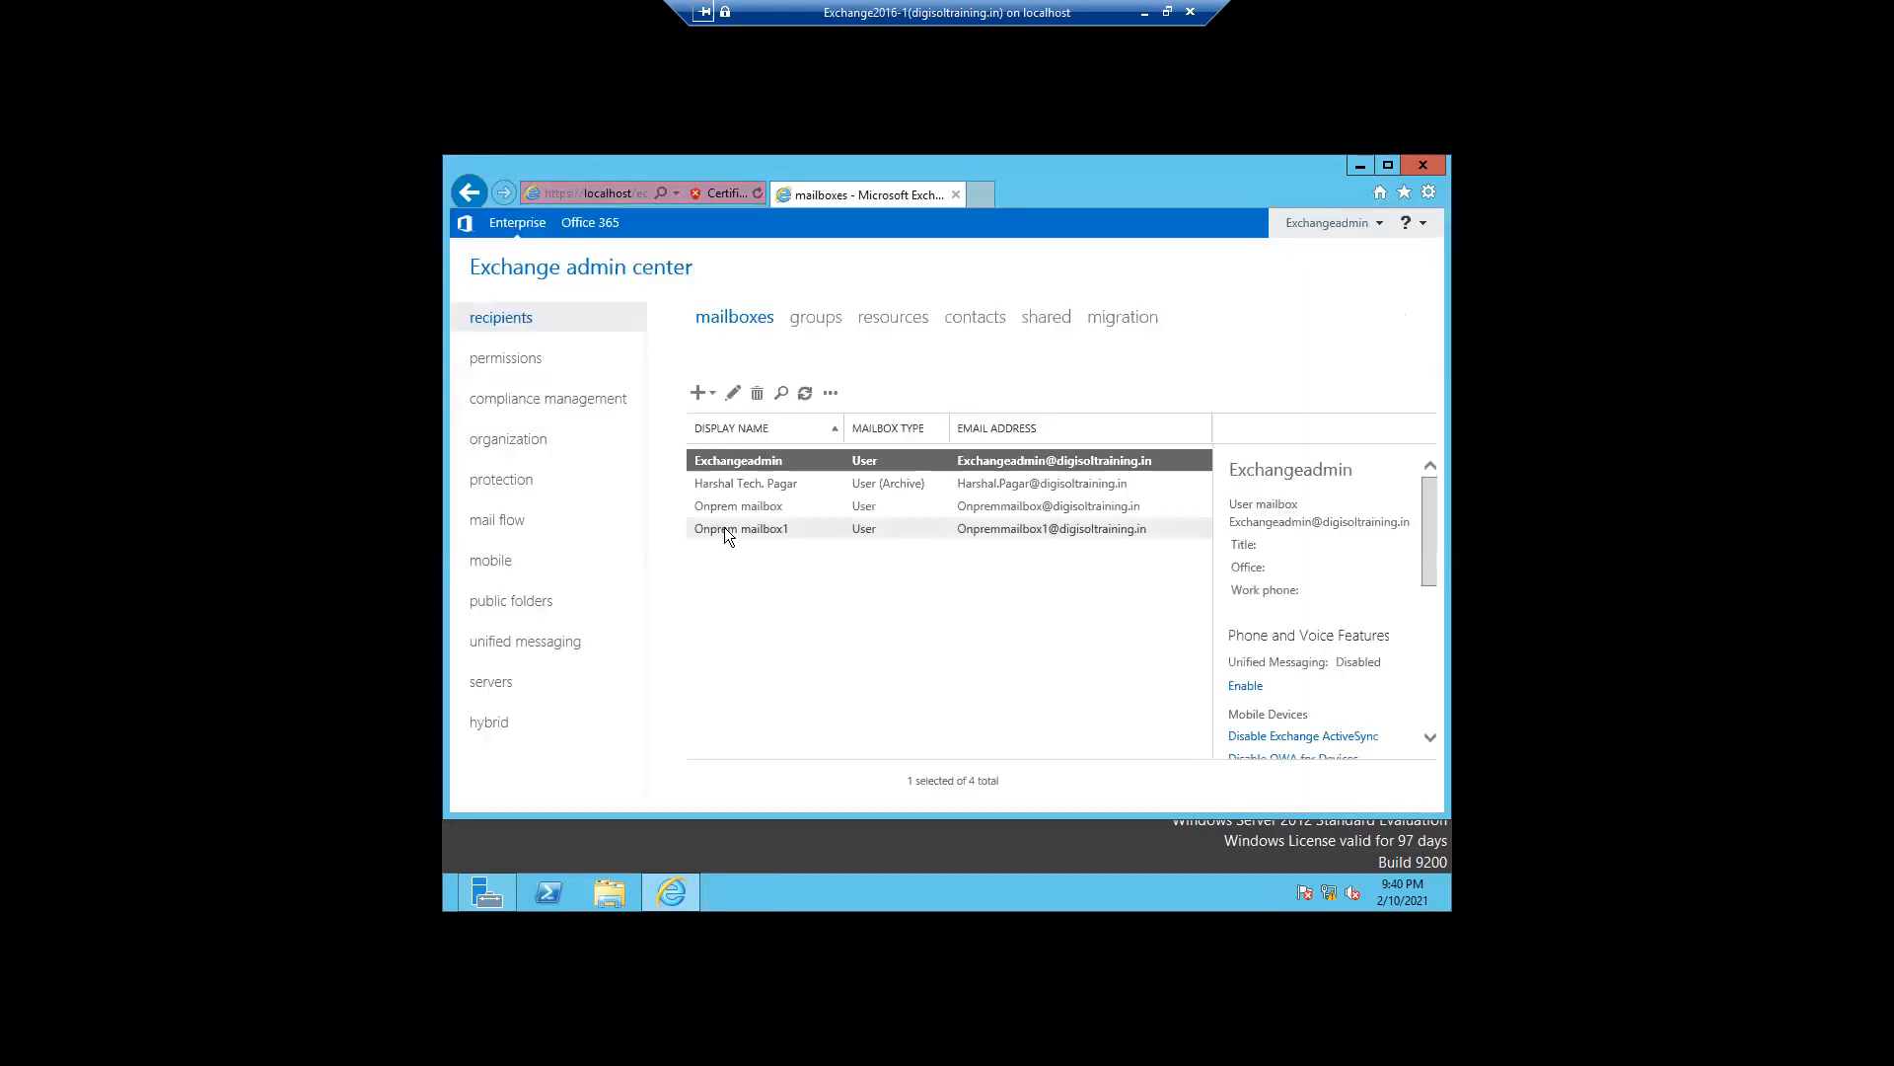
click(514, 416)
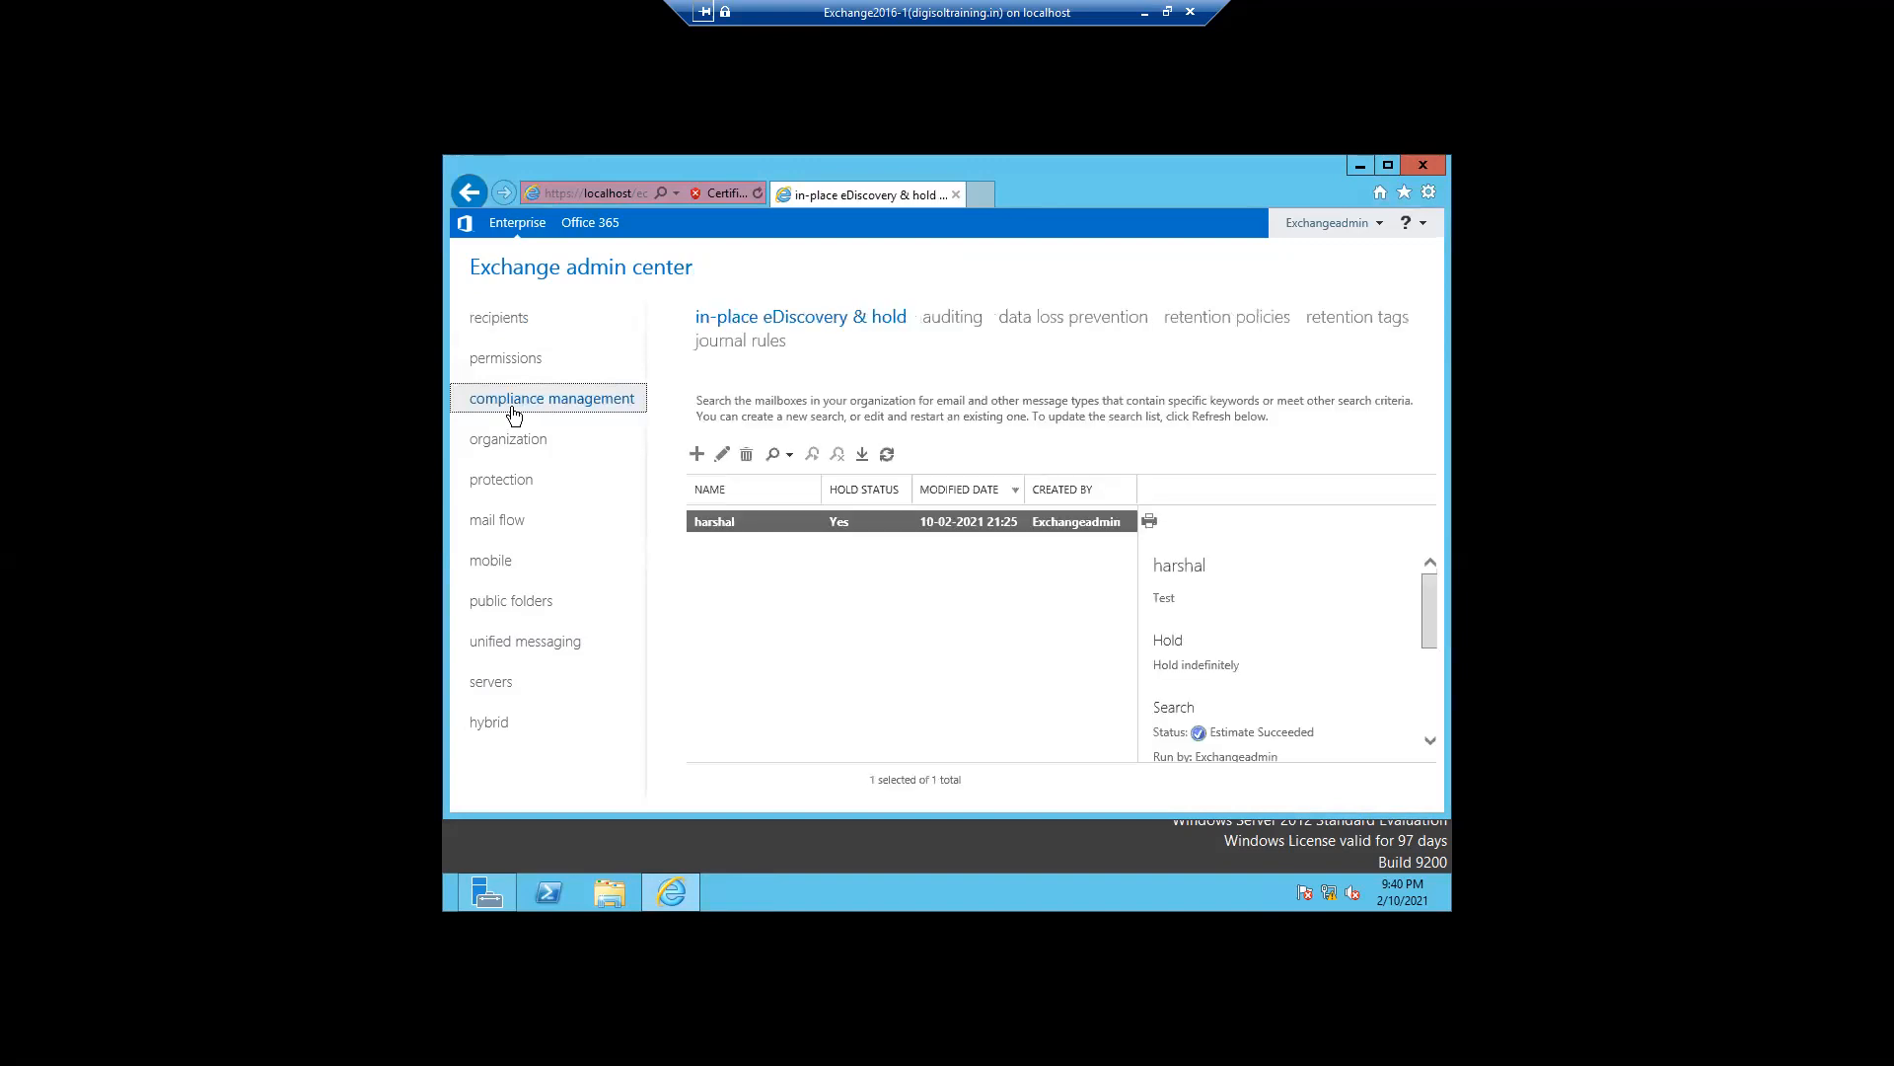
click(1076, 321)
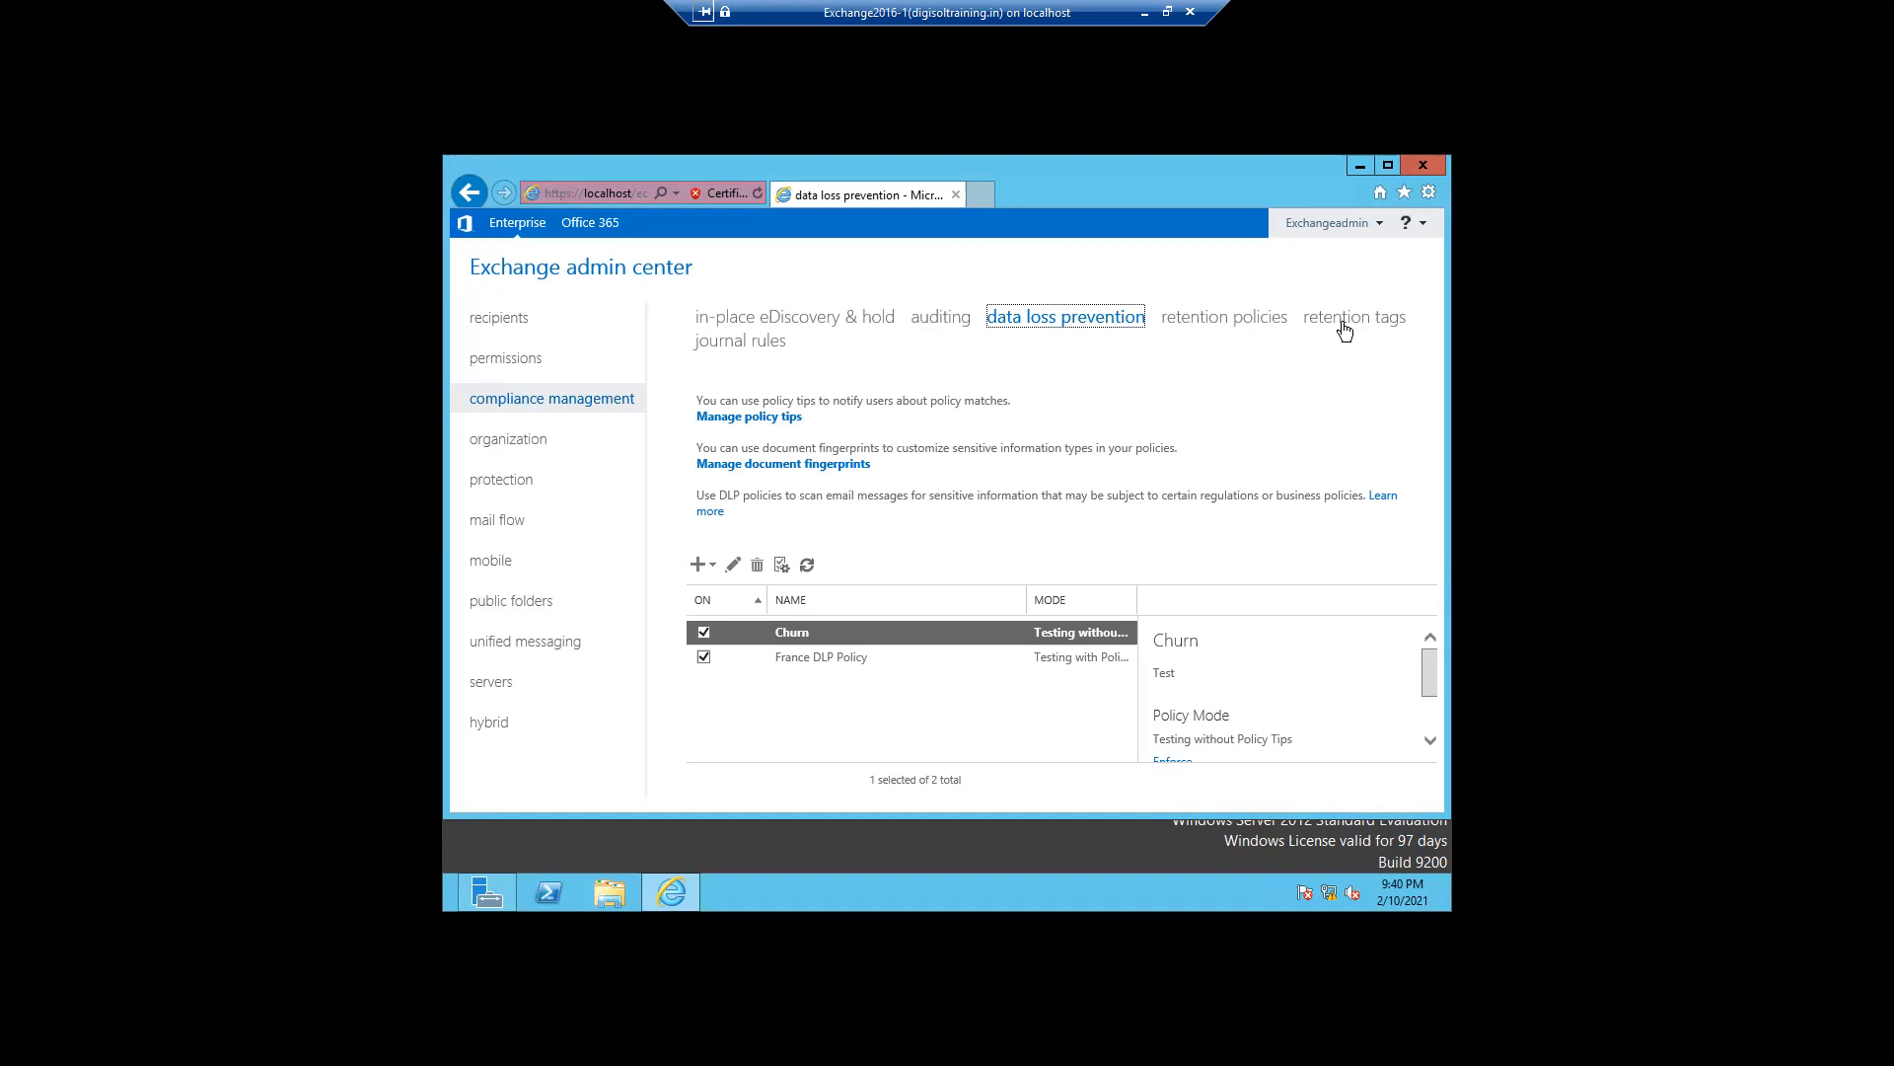
- Review the retention policies and the details of each existing retention tag
click(1242, 326)
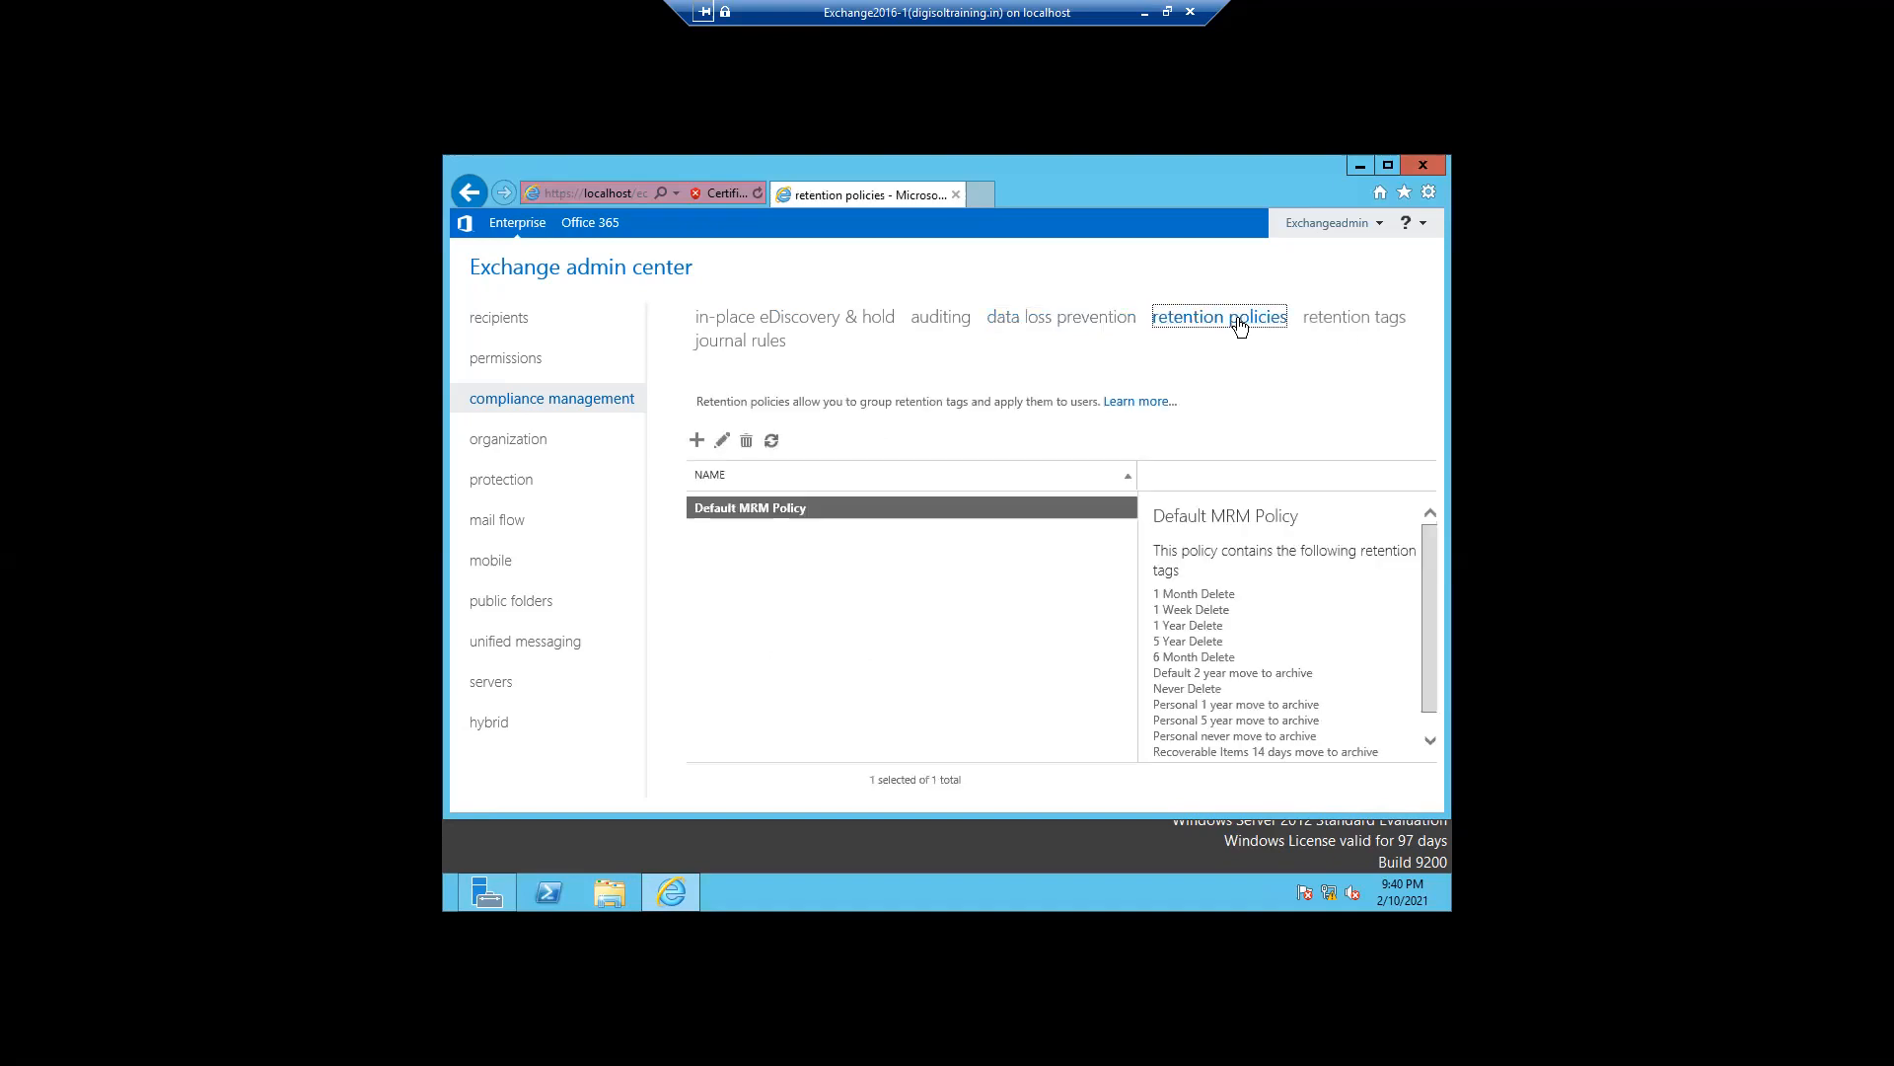
click(1335, 327)
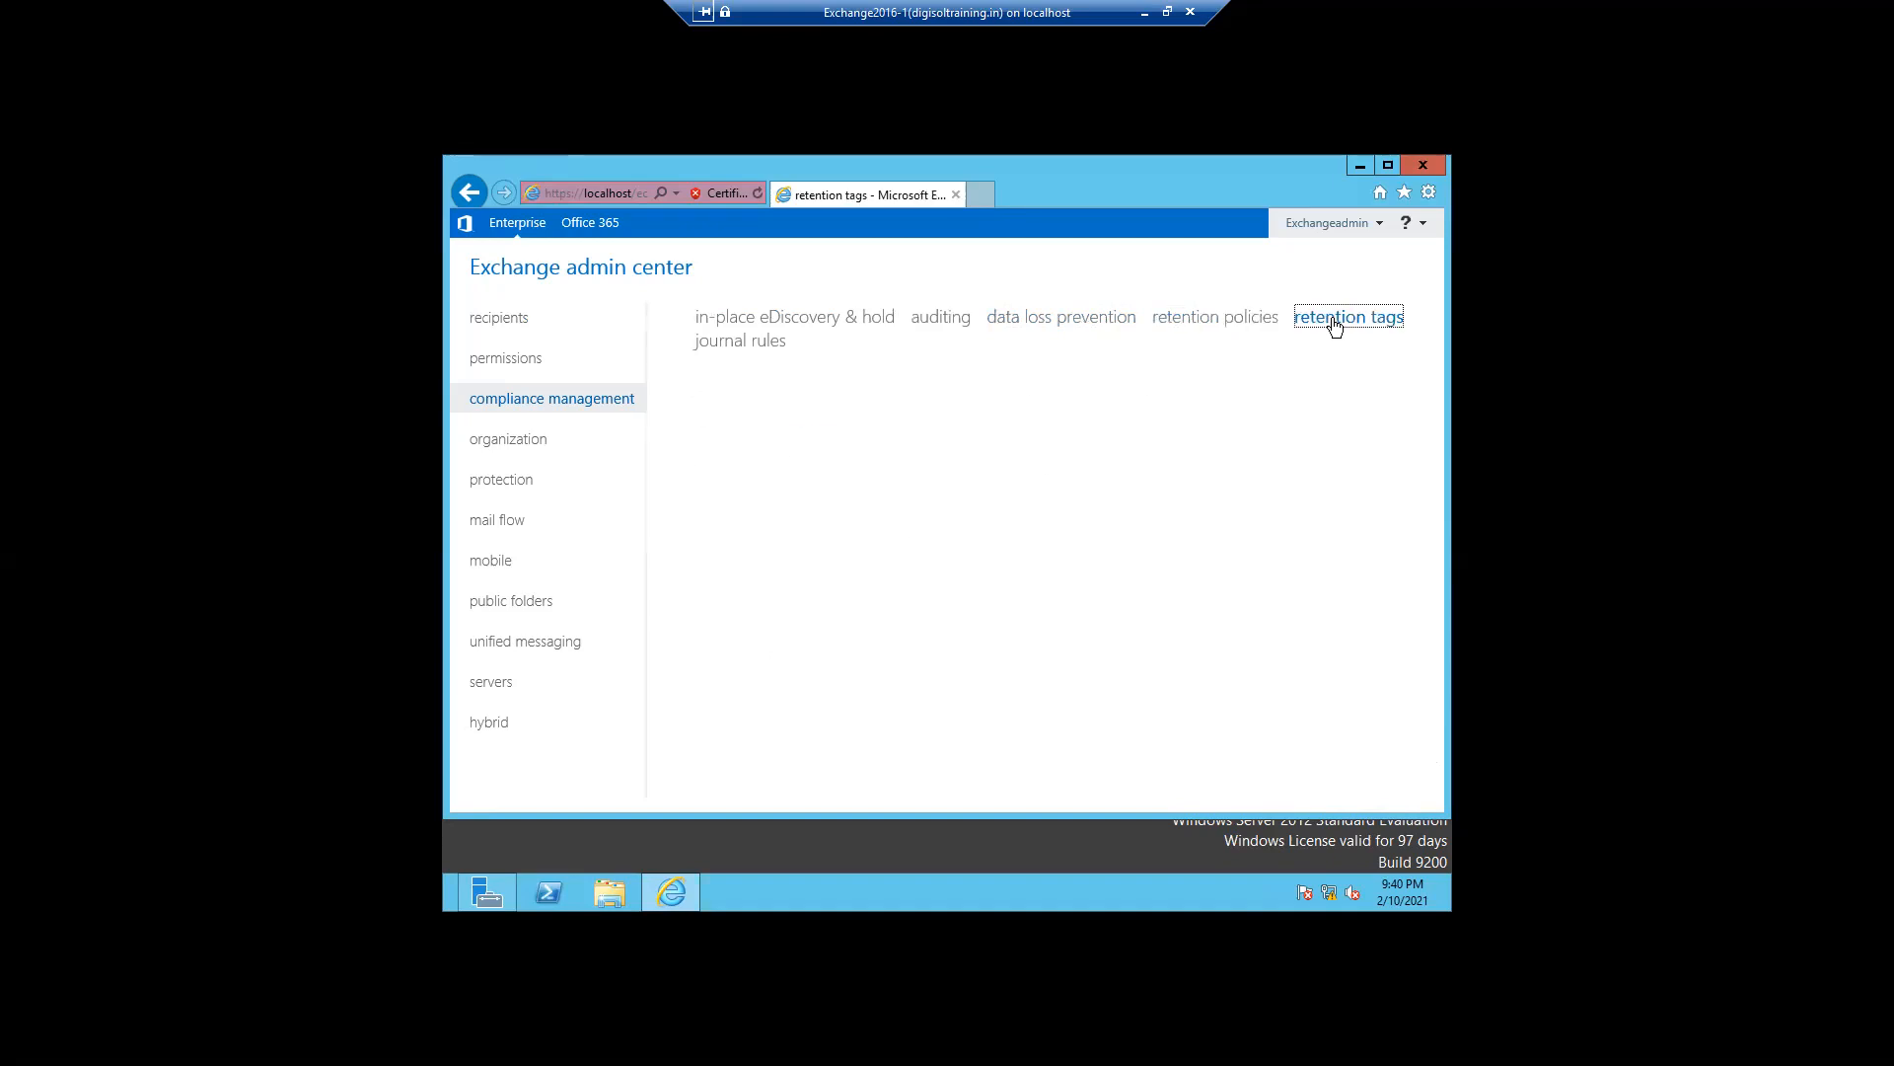
click(1224, 325)
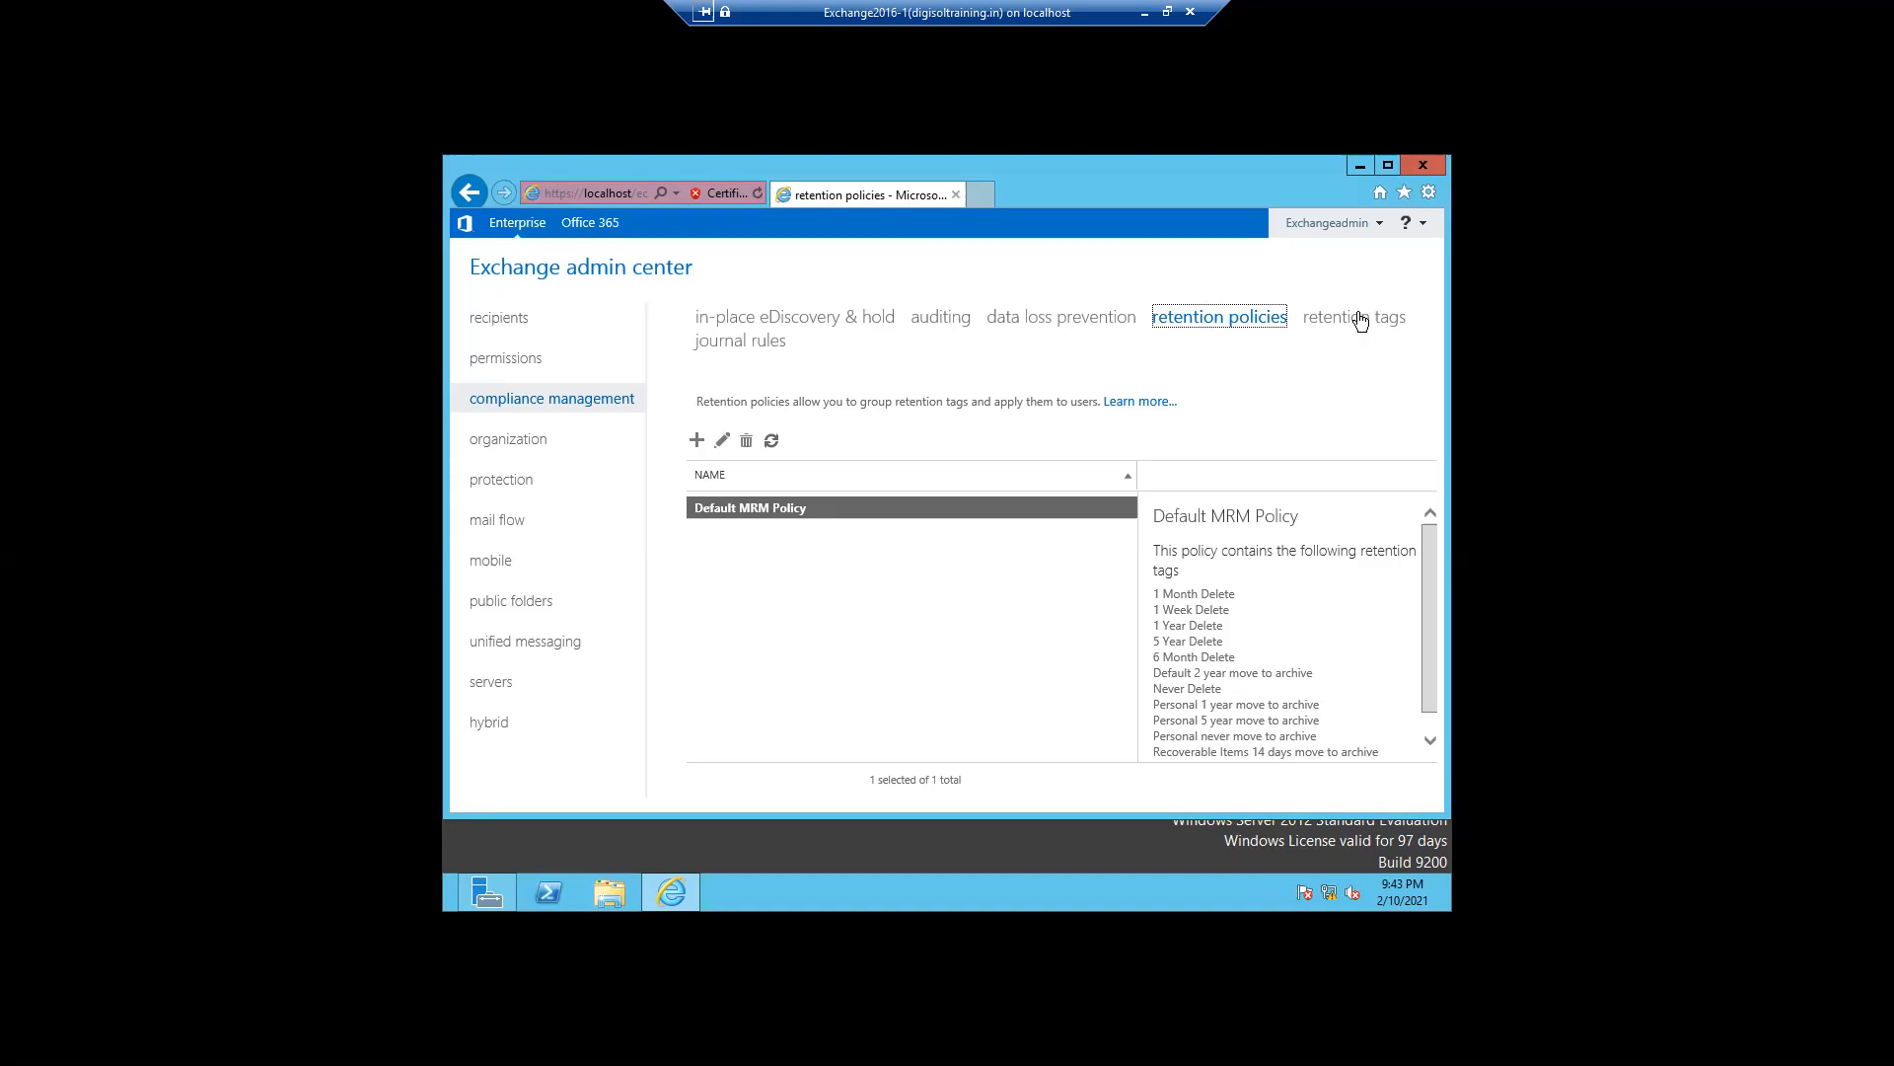
click(1360, 326)
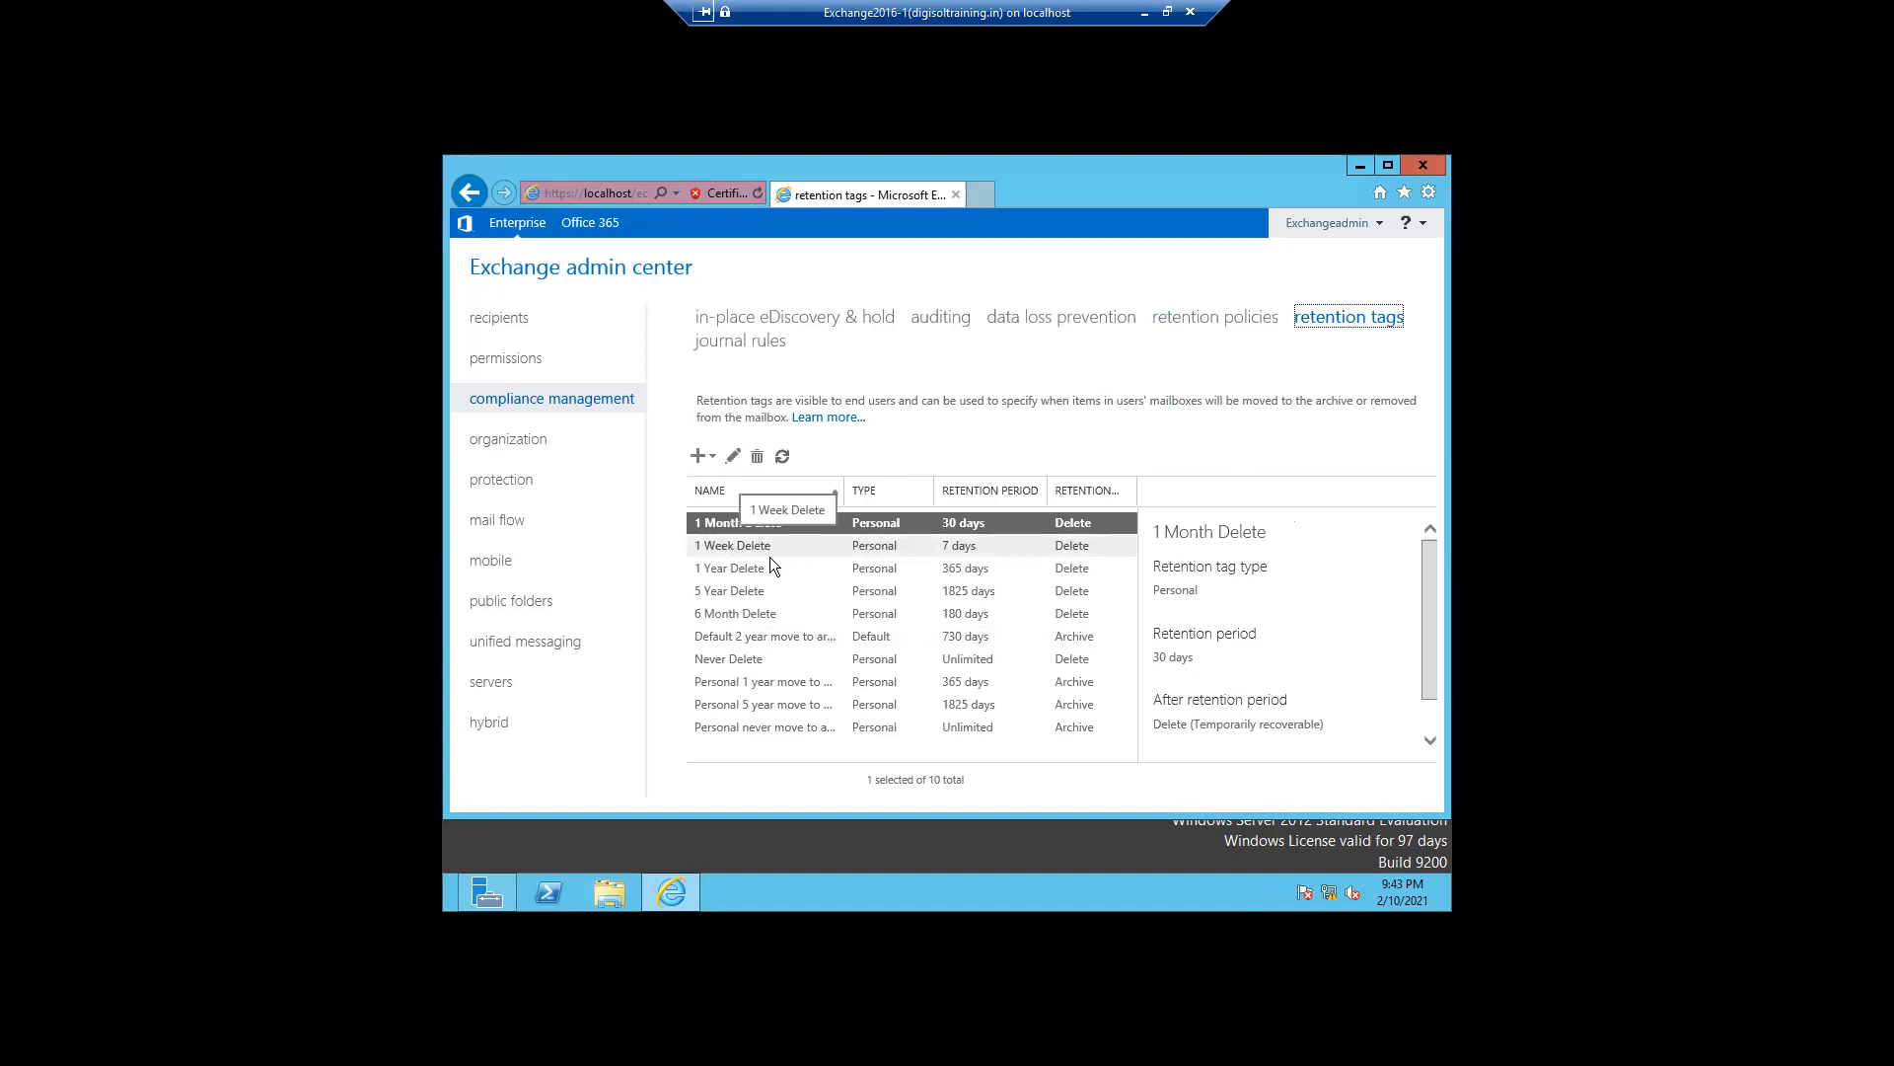
click(744, 639)
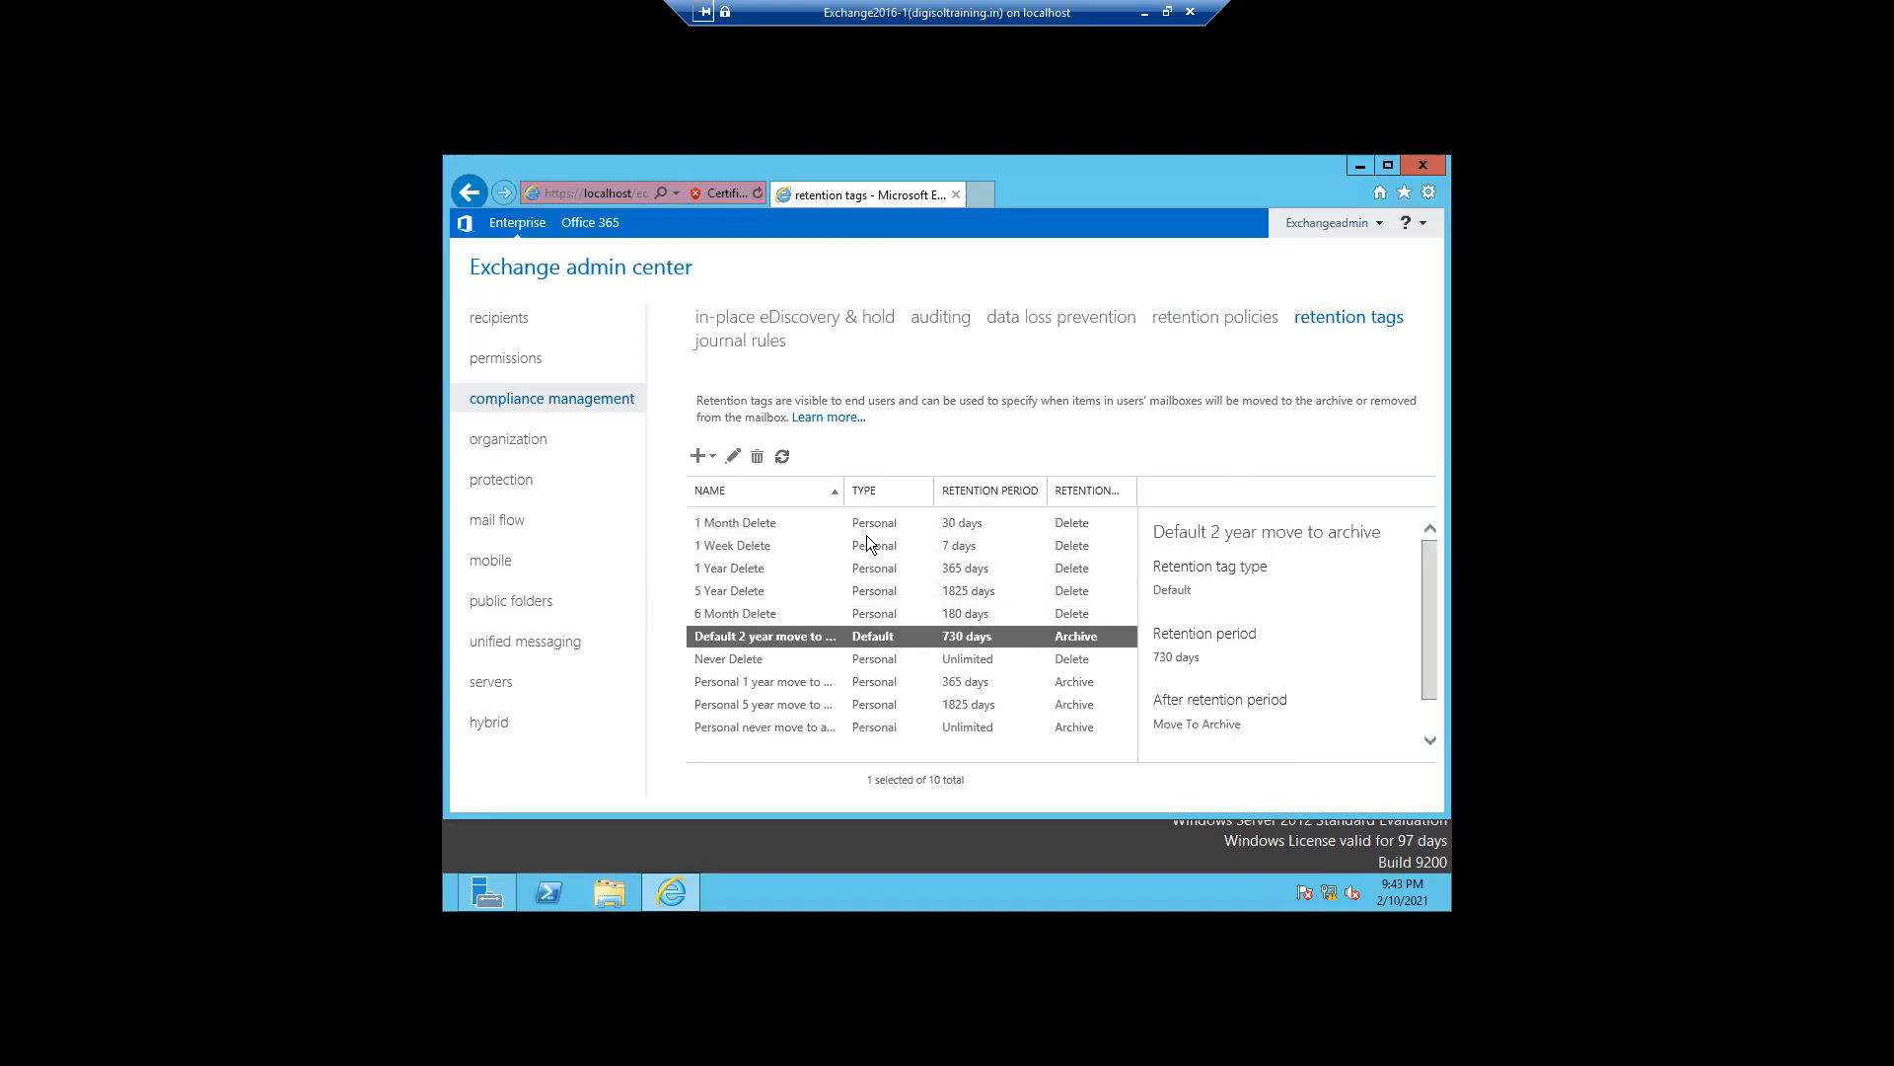
drag(846, 489, 912, 483)
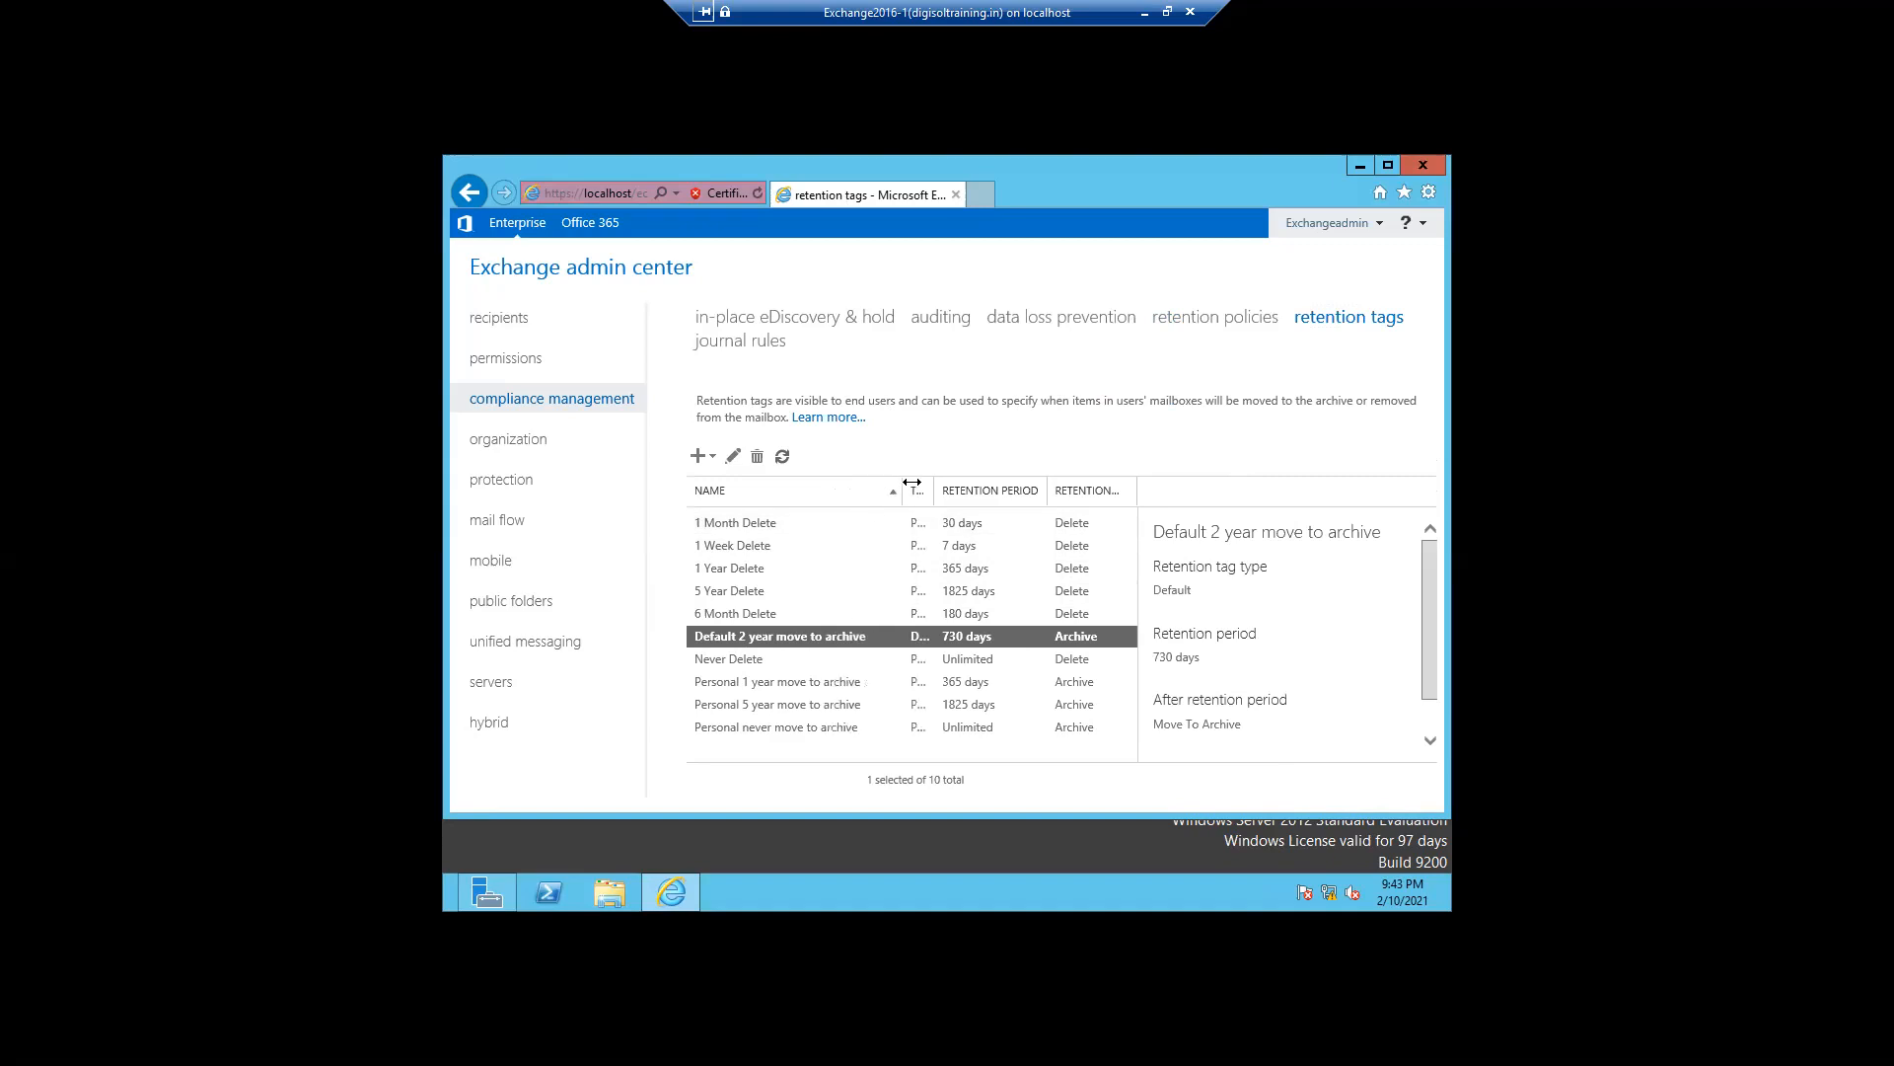
click(732, 661)
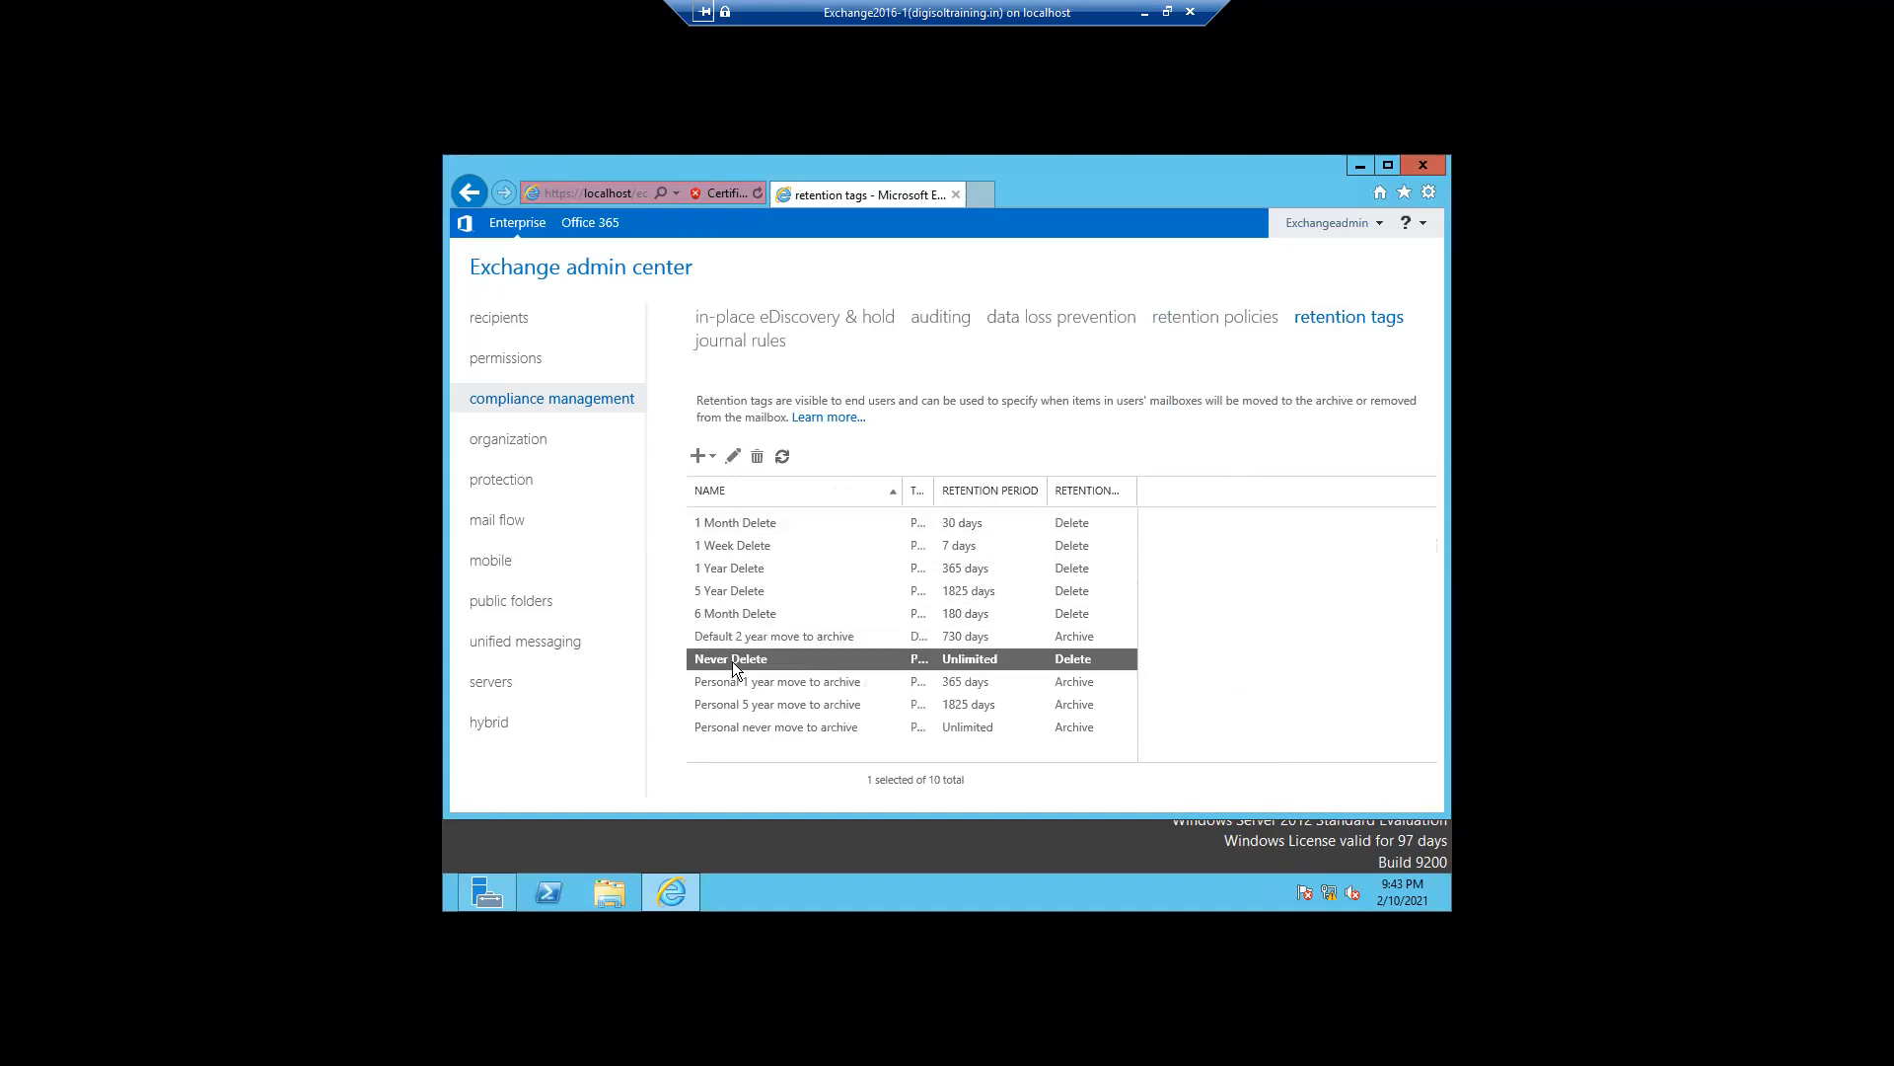
click(722, 686)
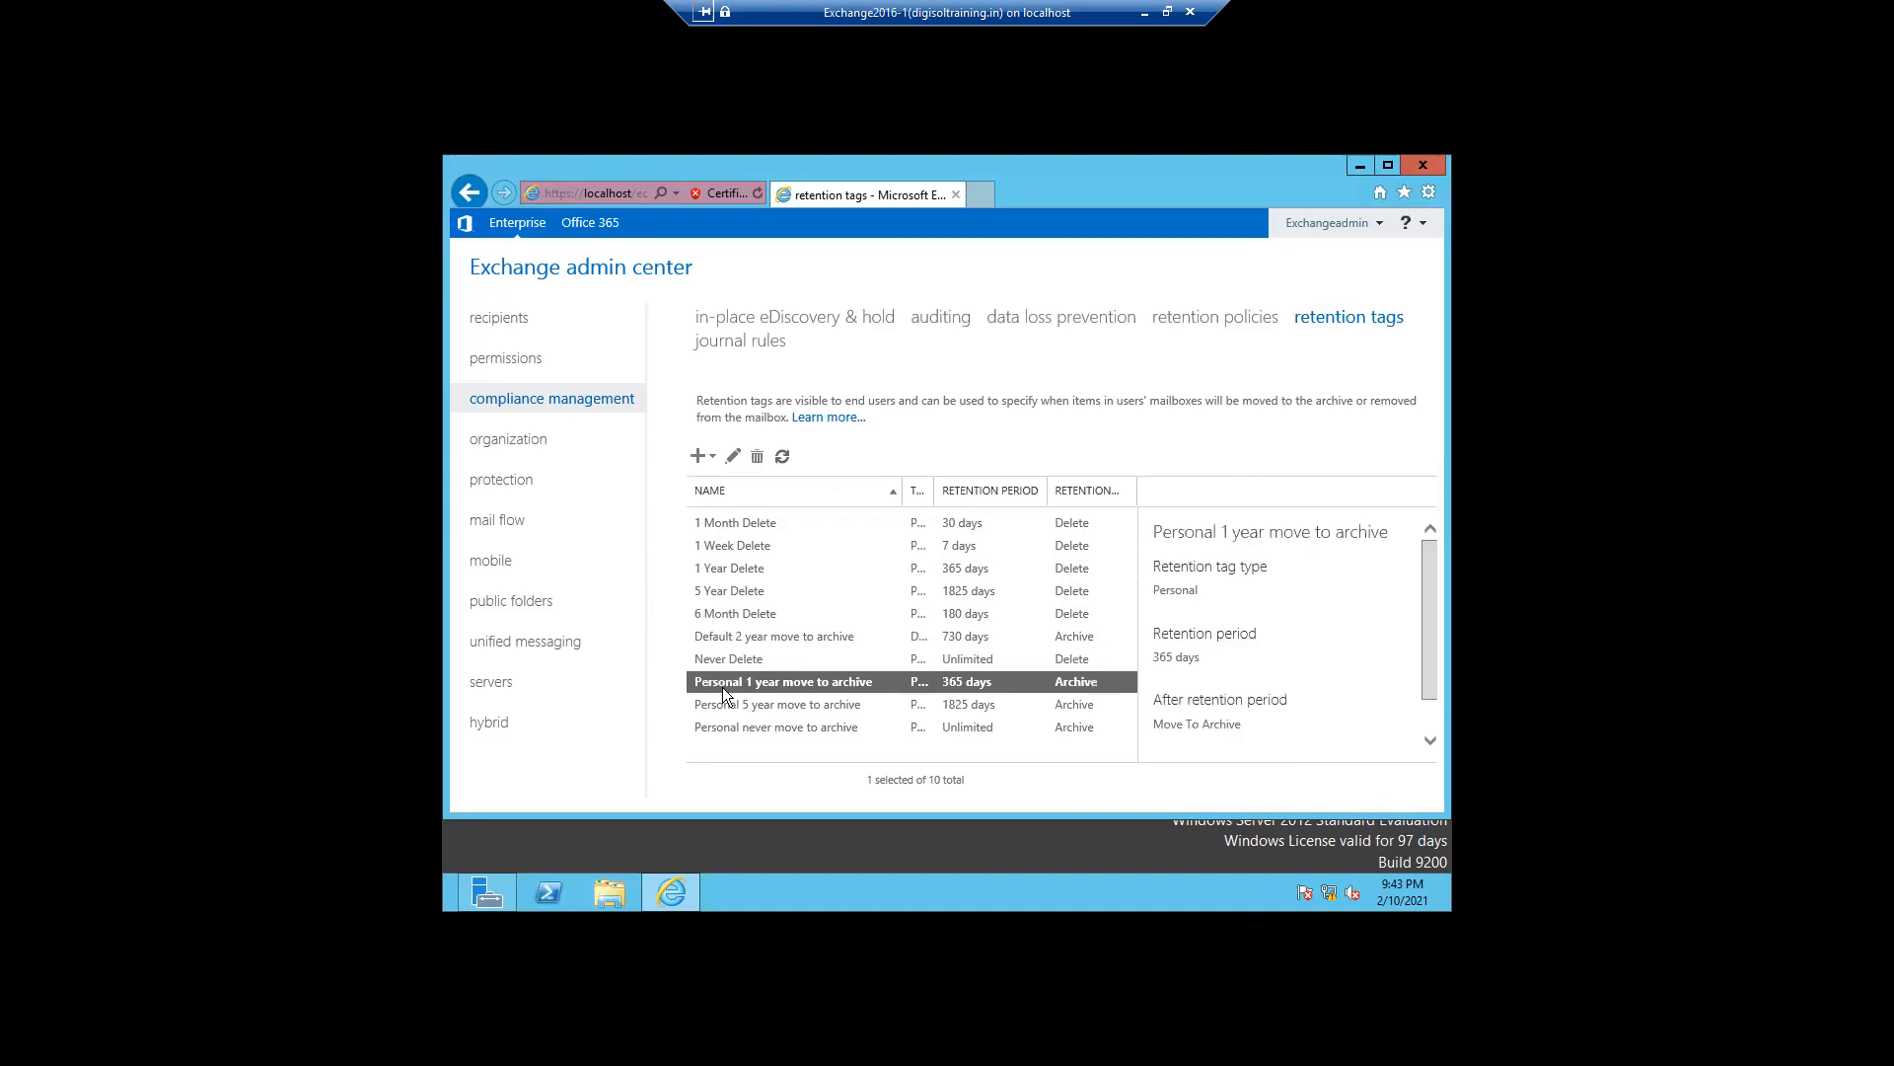
click(744, 706)
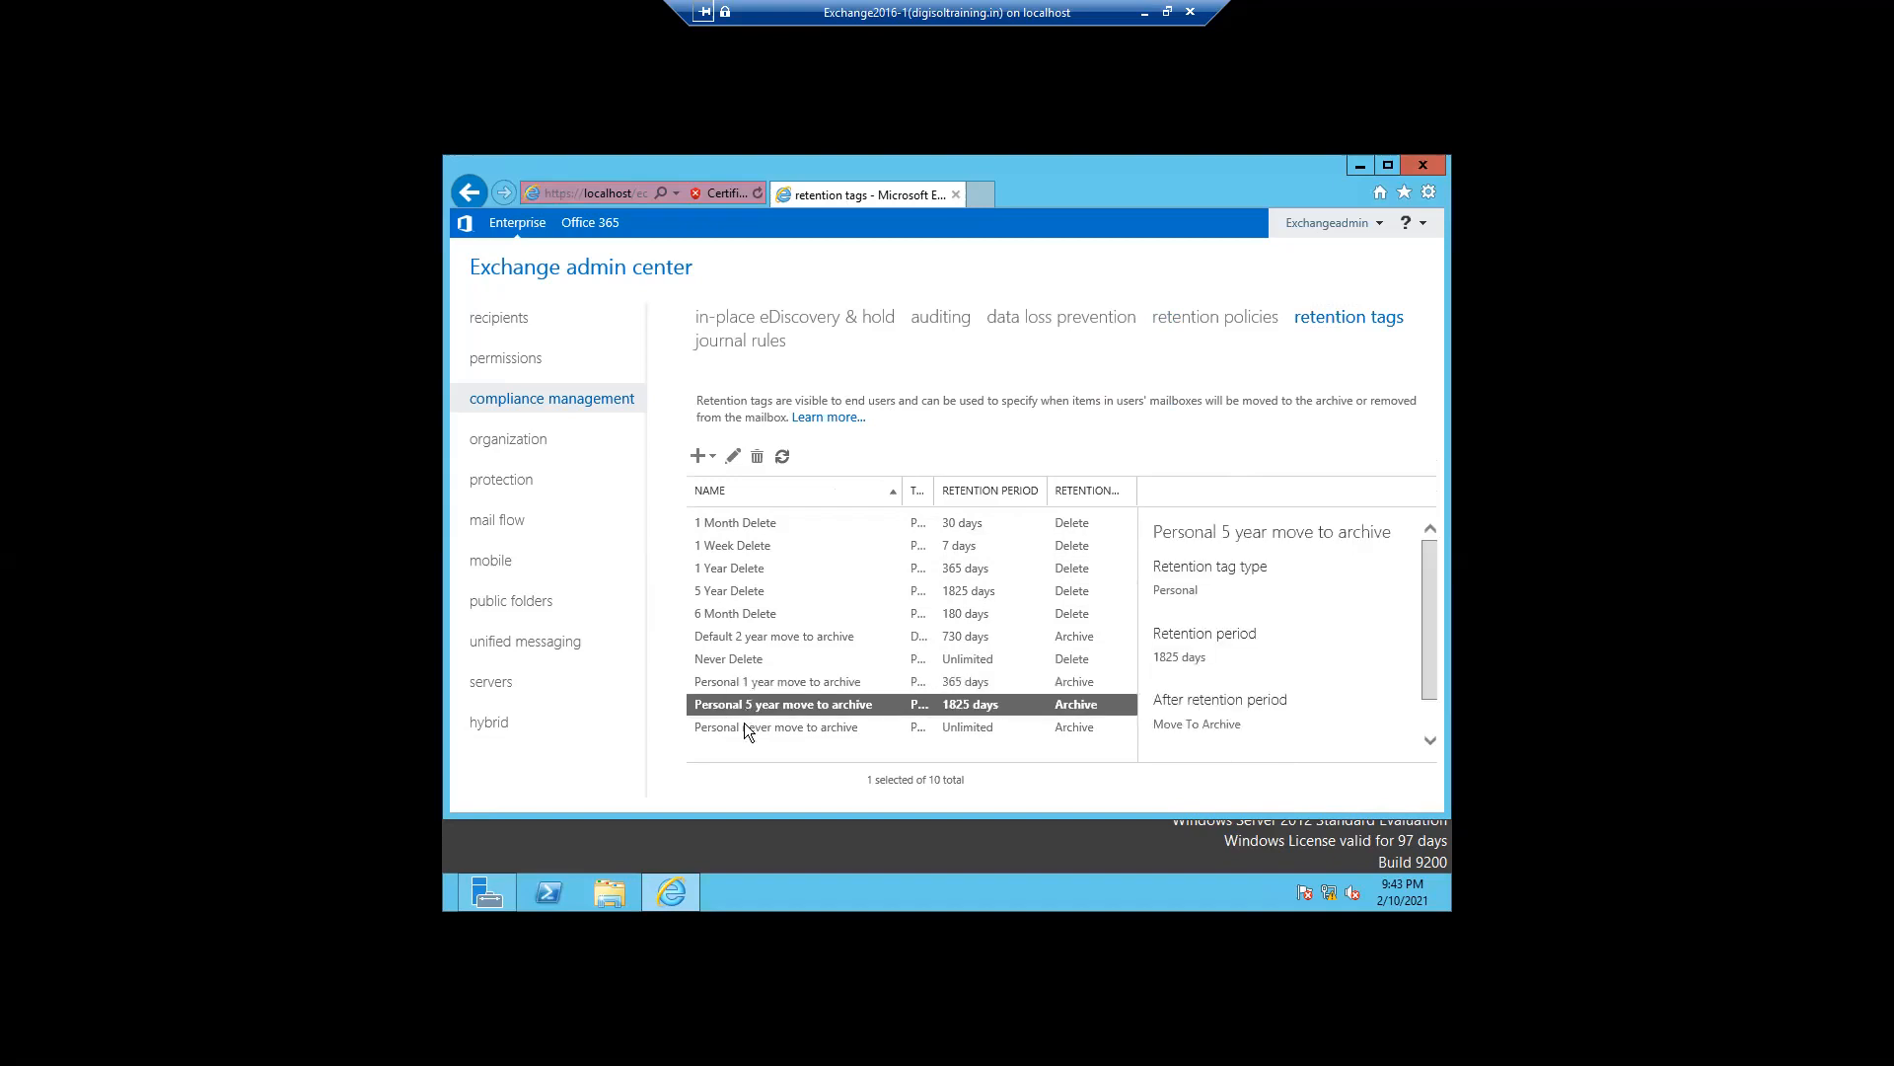
click(741, 727)
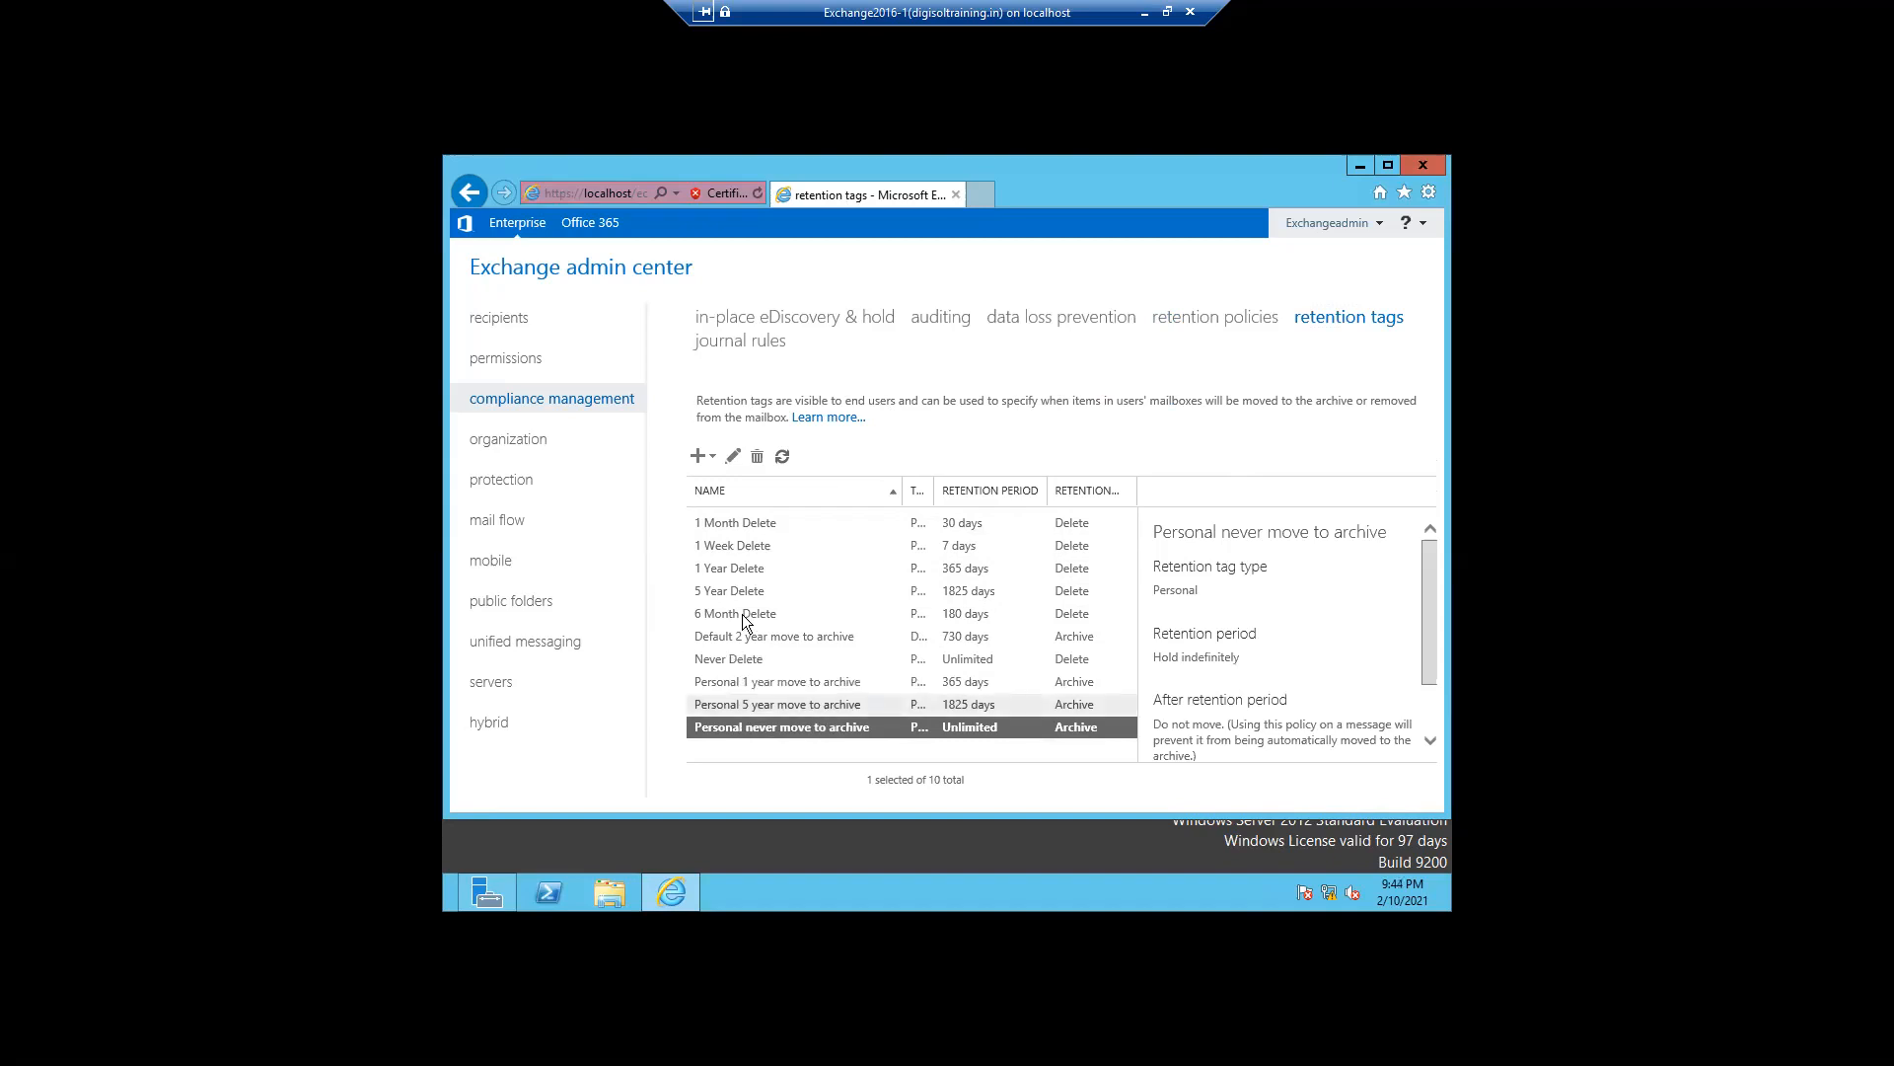
- Create a default retention tag for the entire mailbox named Delete Items 14 days with a 14-day retention period
click(699, 459)
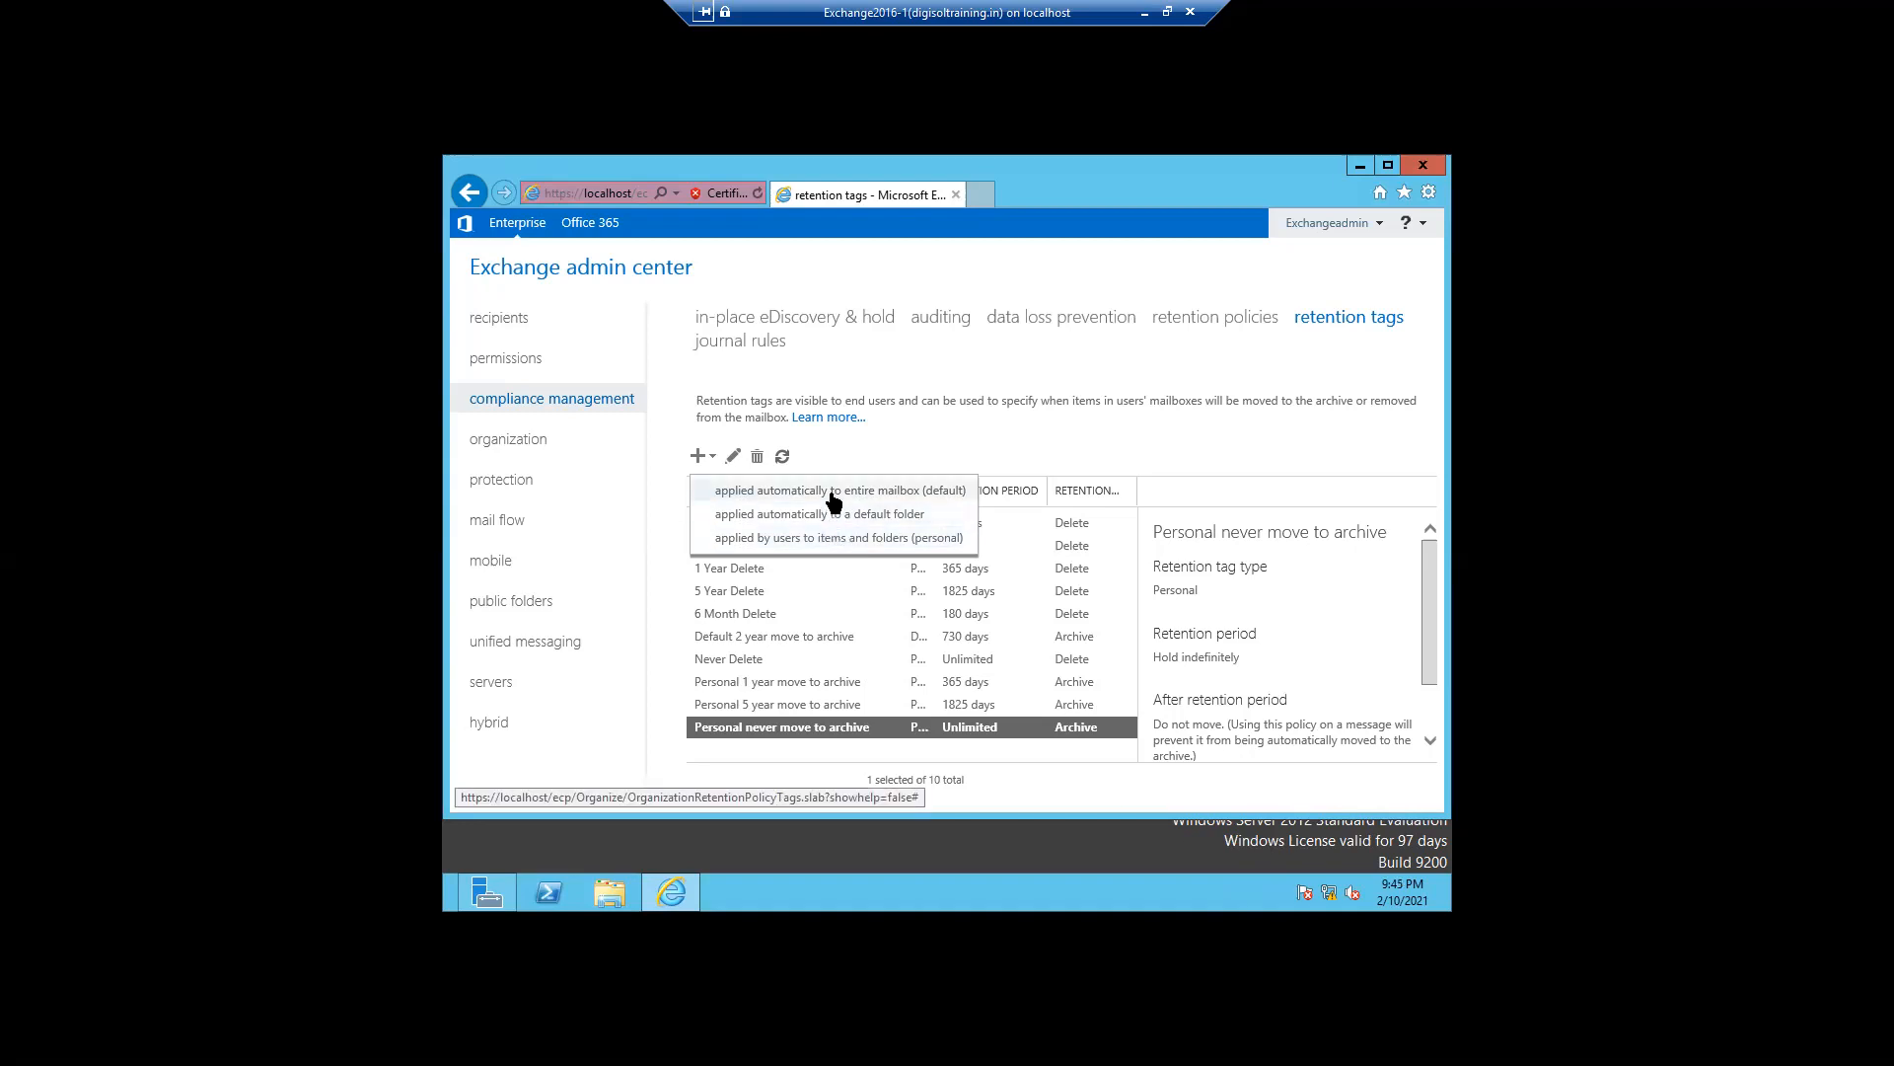
click(834, 498)
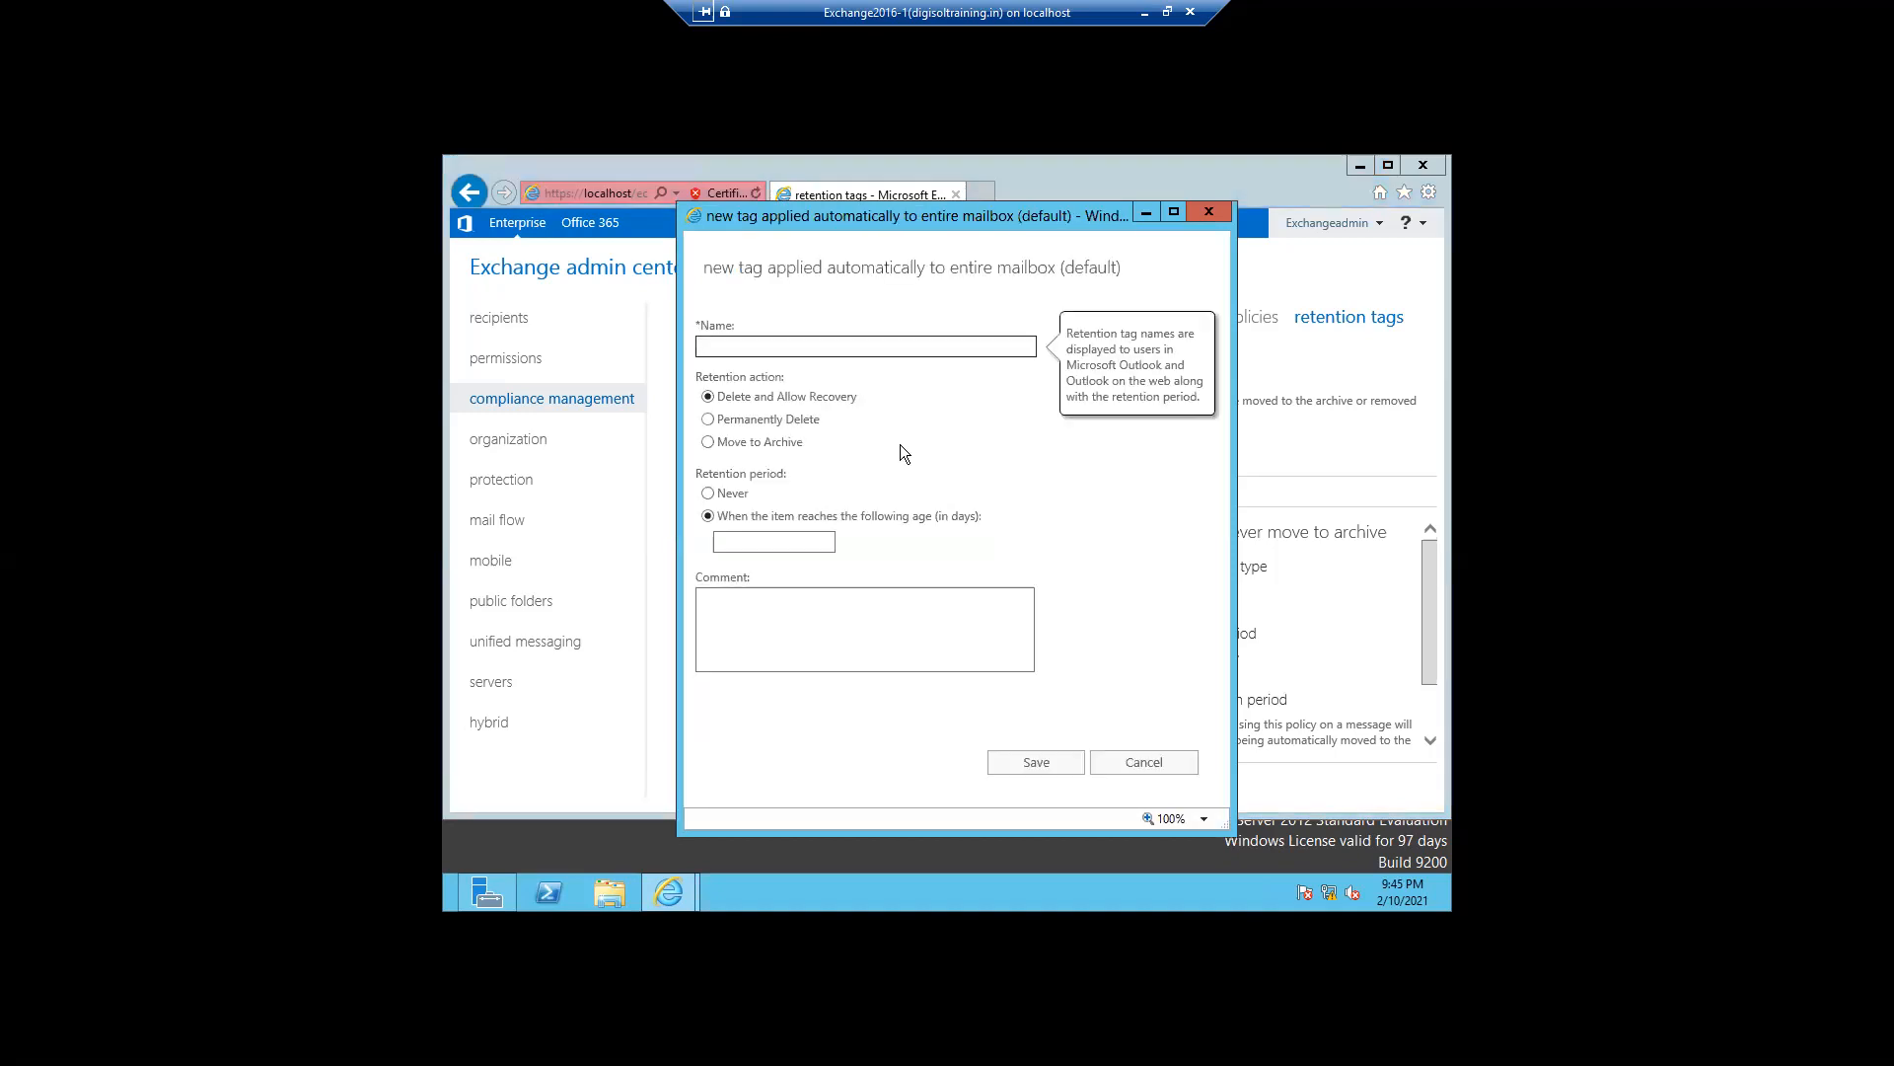
click(724, 349)
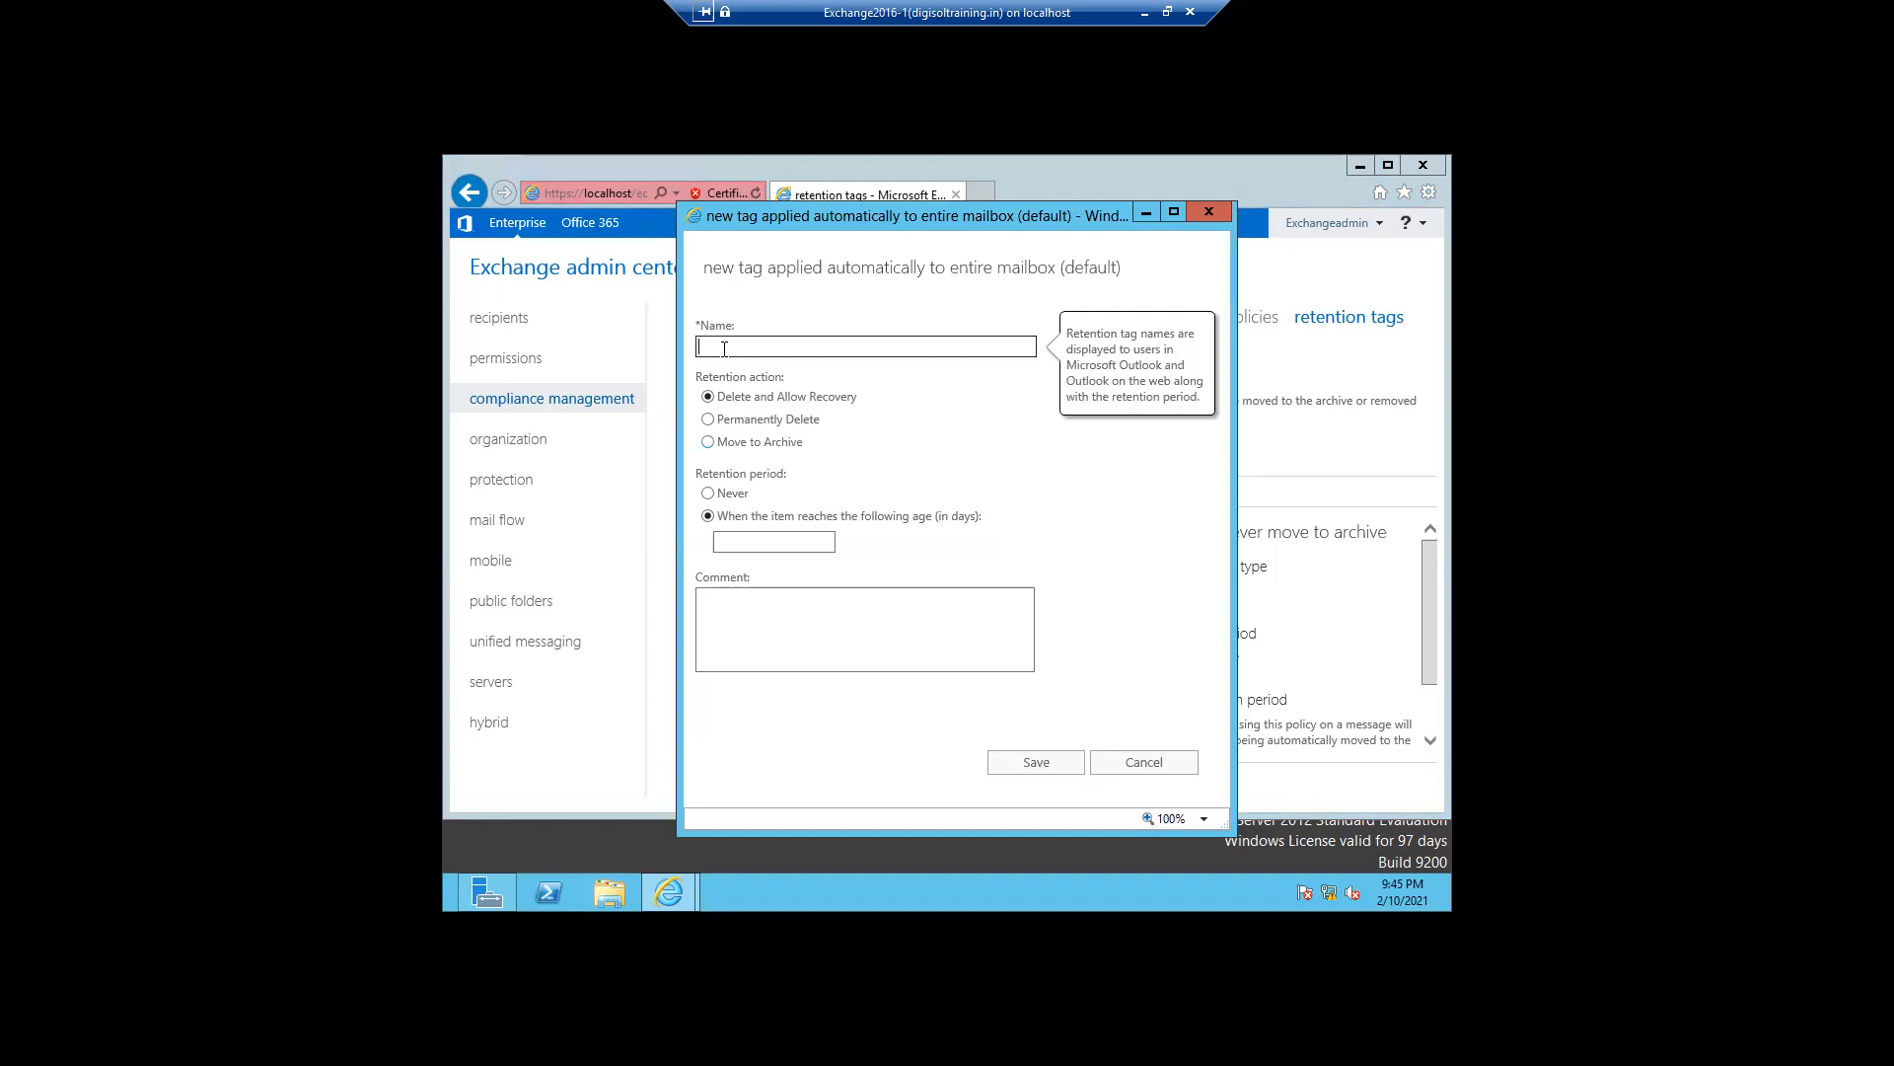
text(Delete Items 14 days)
mouse_move(889, 412)
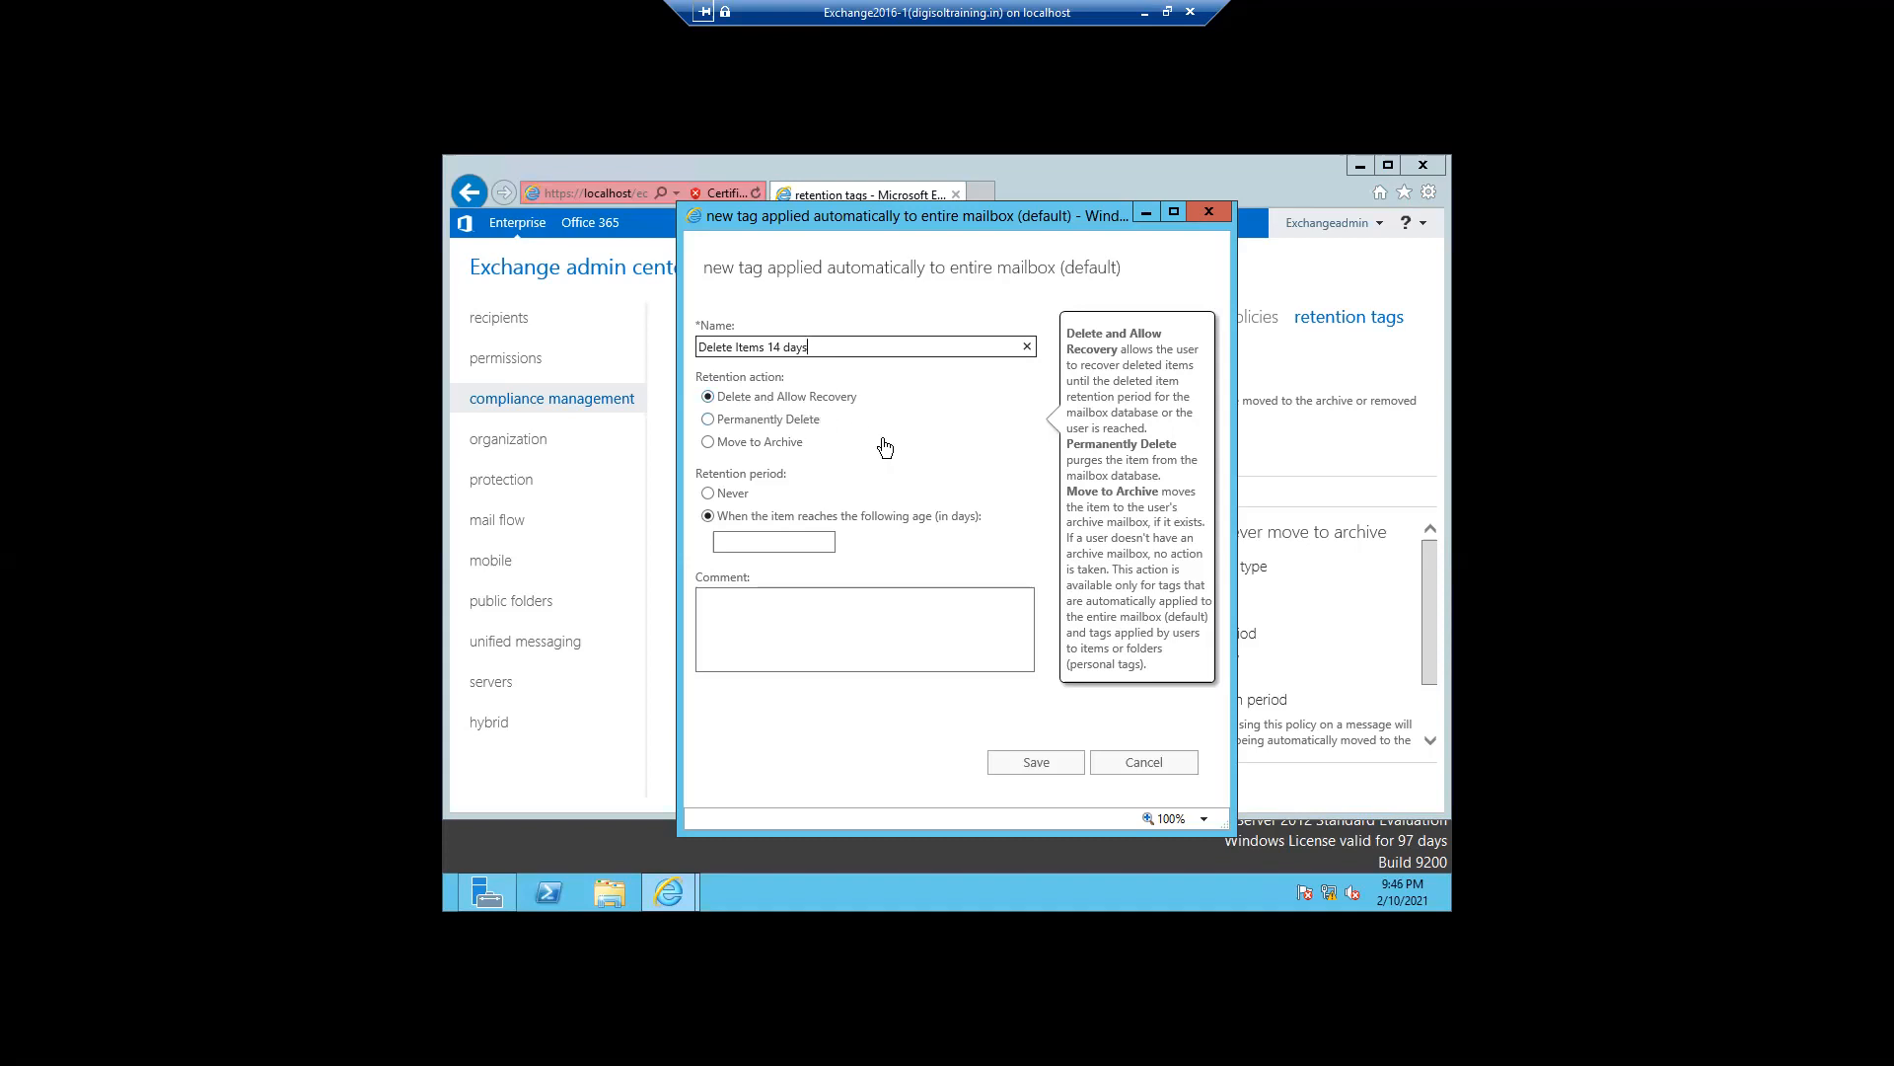
mouse_move(753, 513)
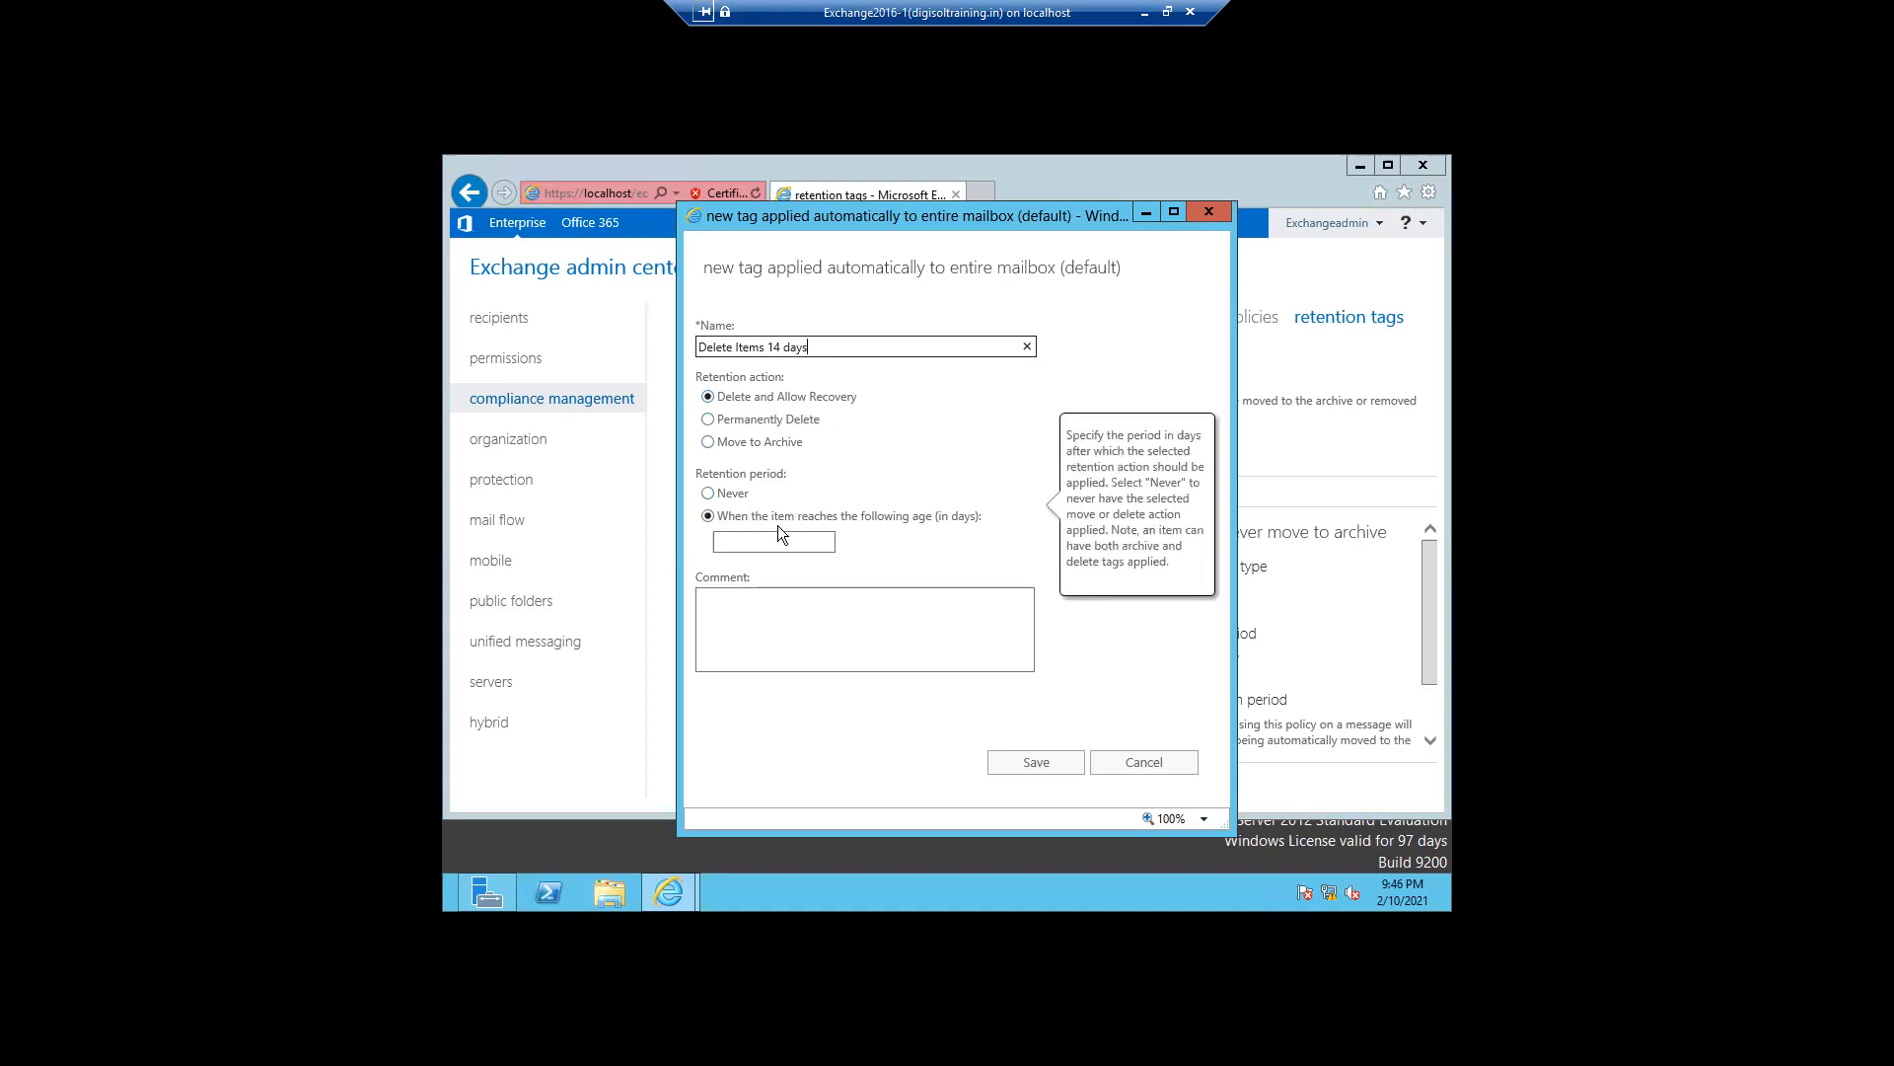
click(766, 536)
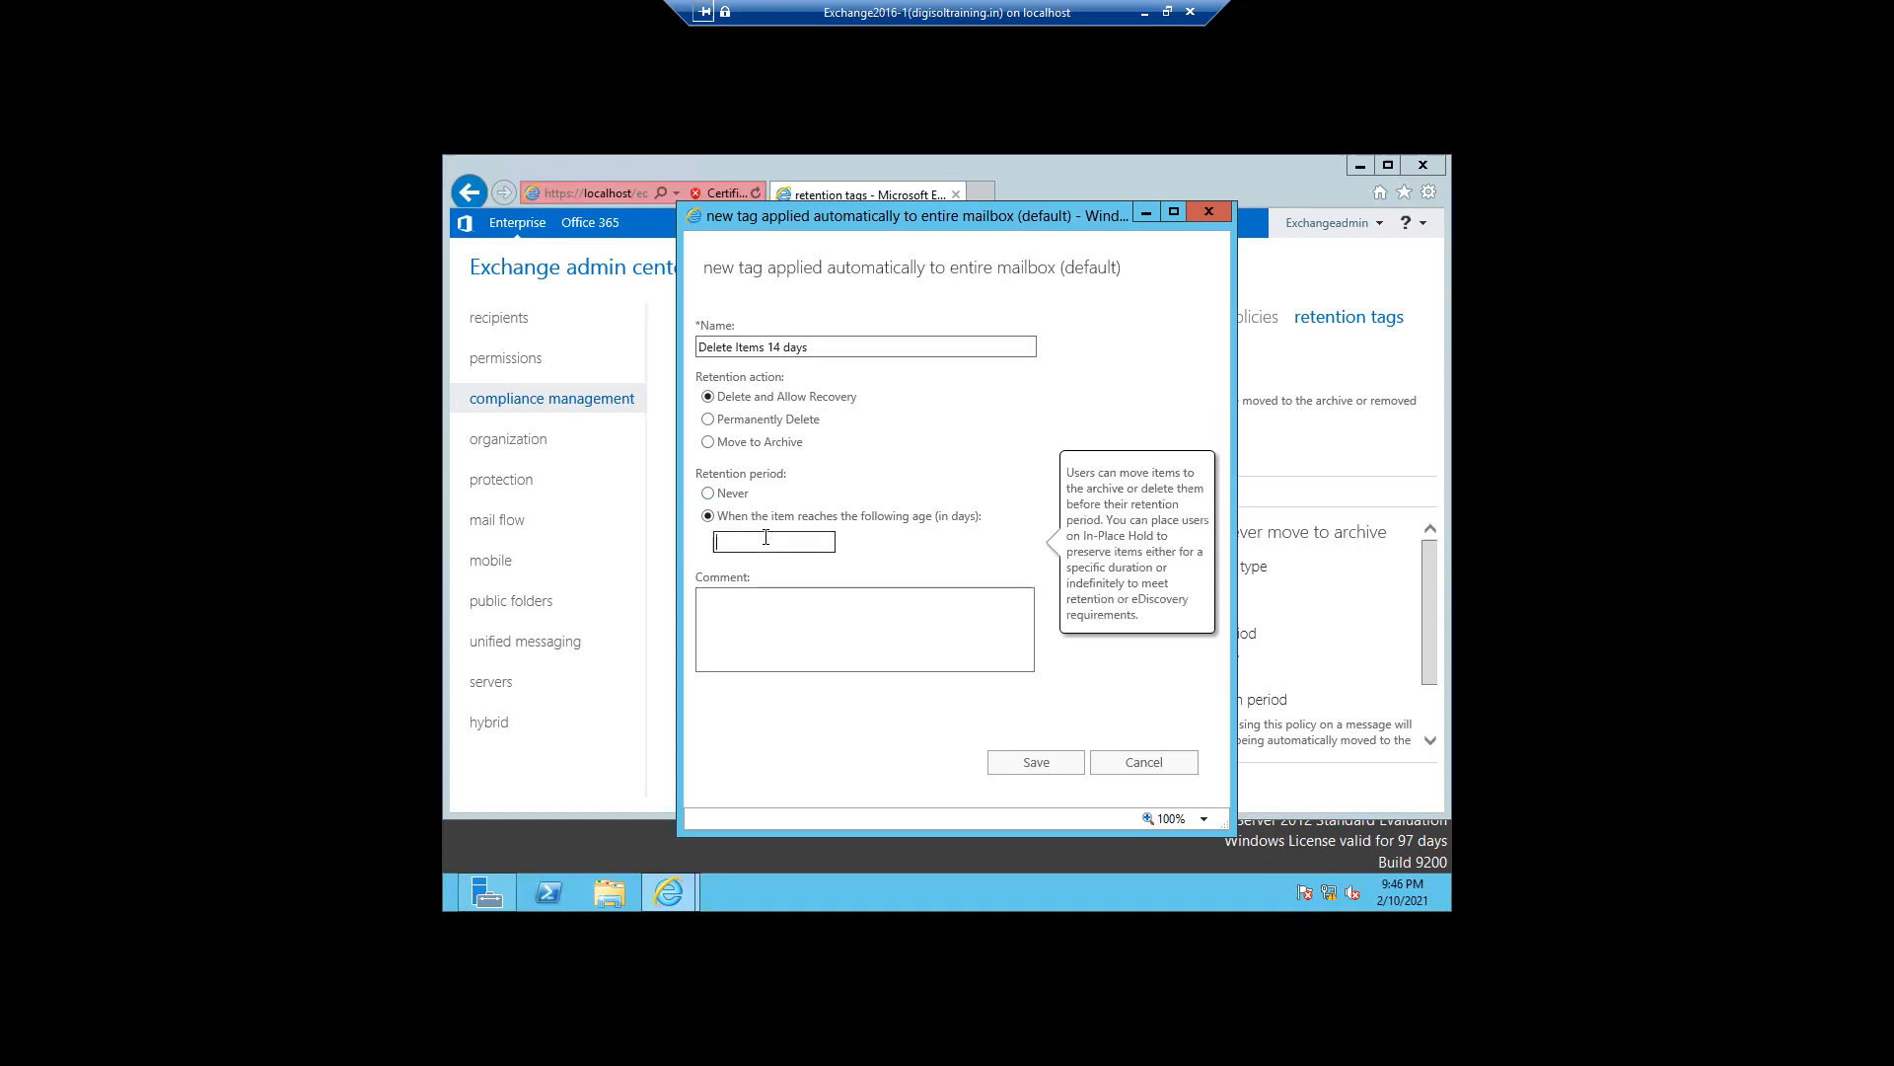
text(14)
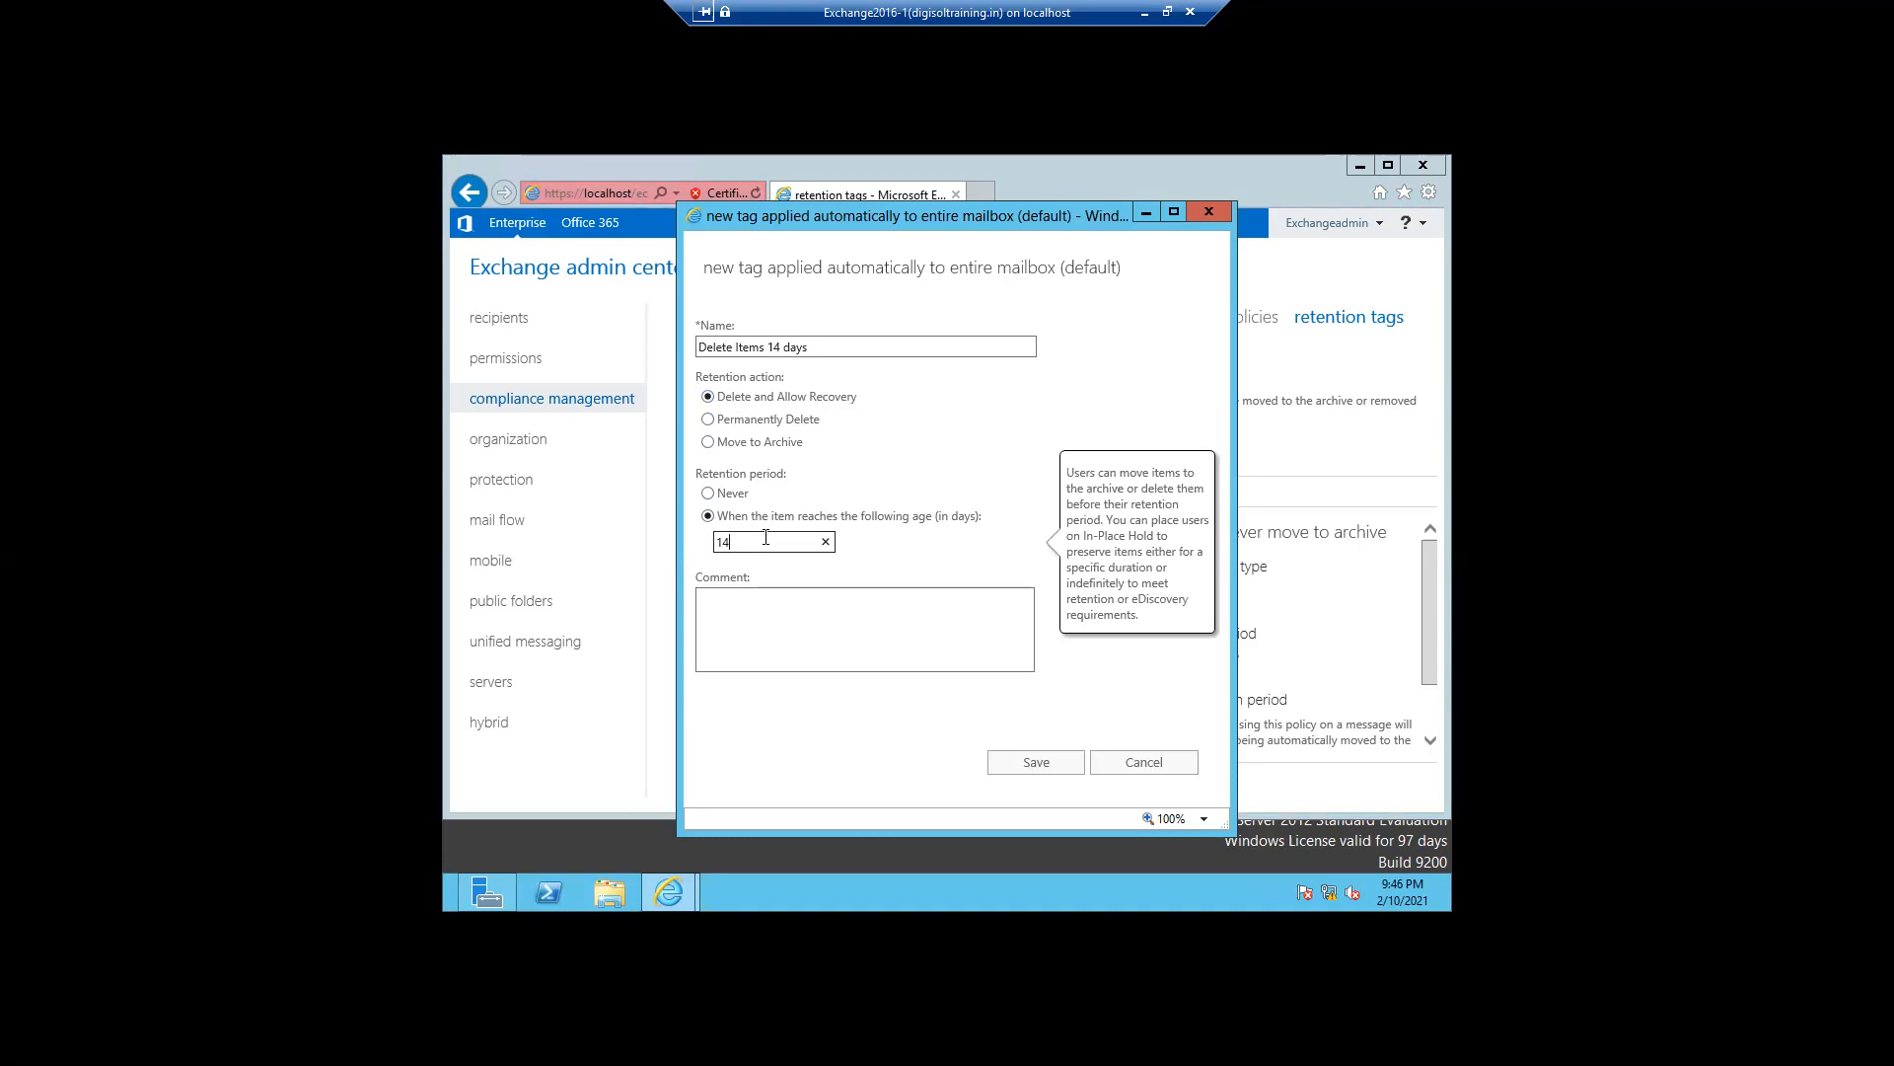
click(1012, 765)
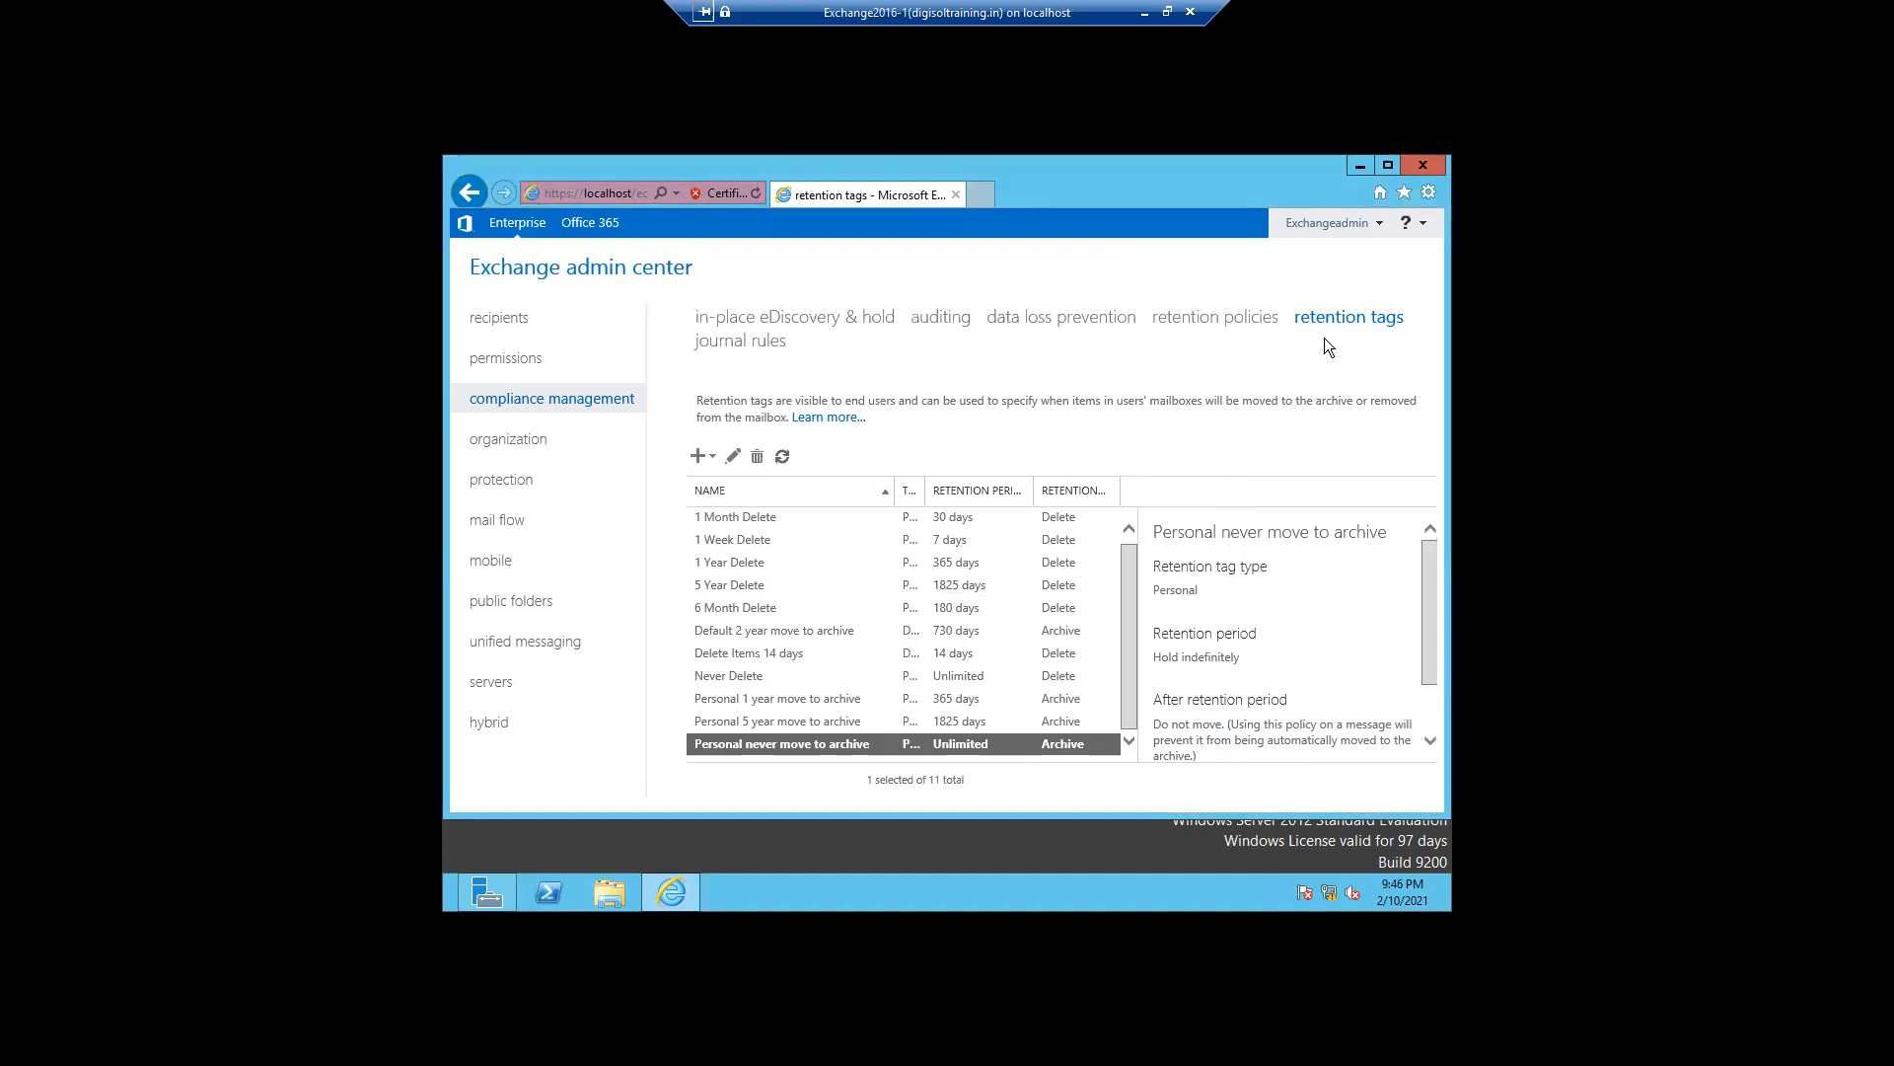
- Open the Default MRM Policy and review the retention tags it contains without saving changes
click(1197, 323)
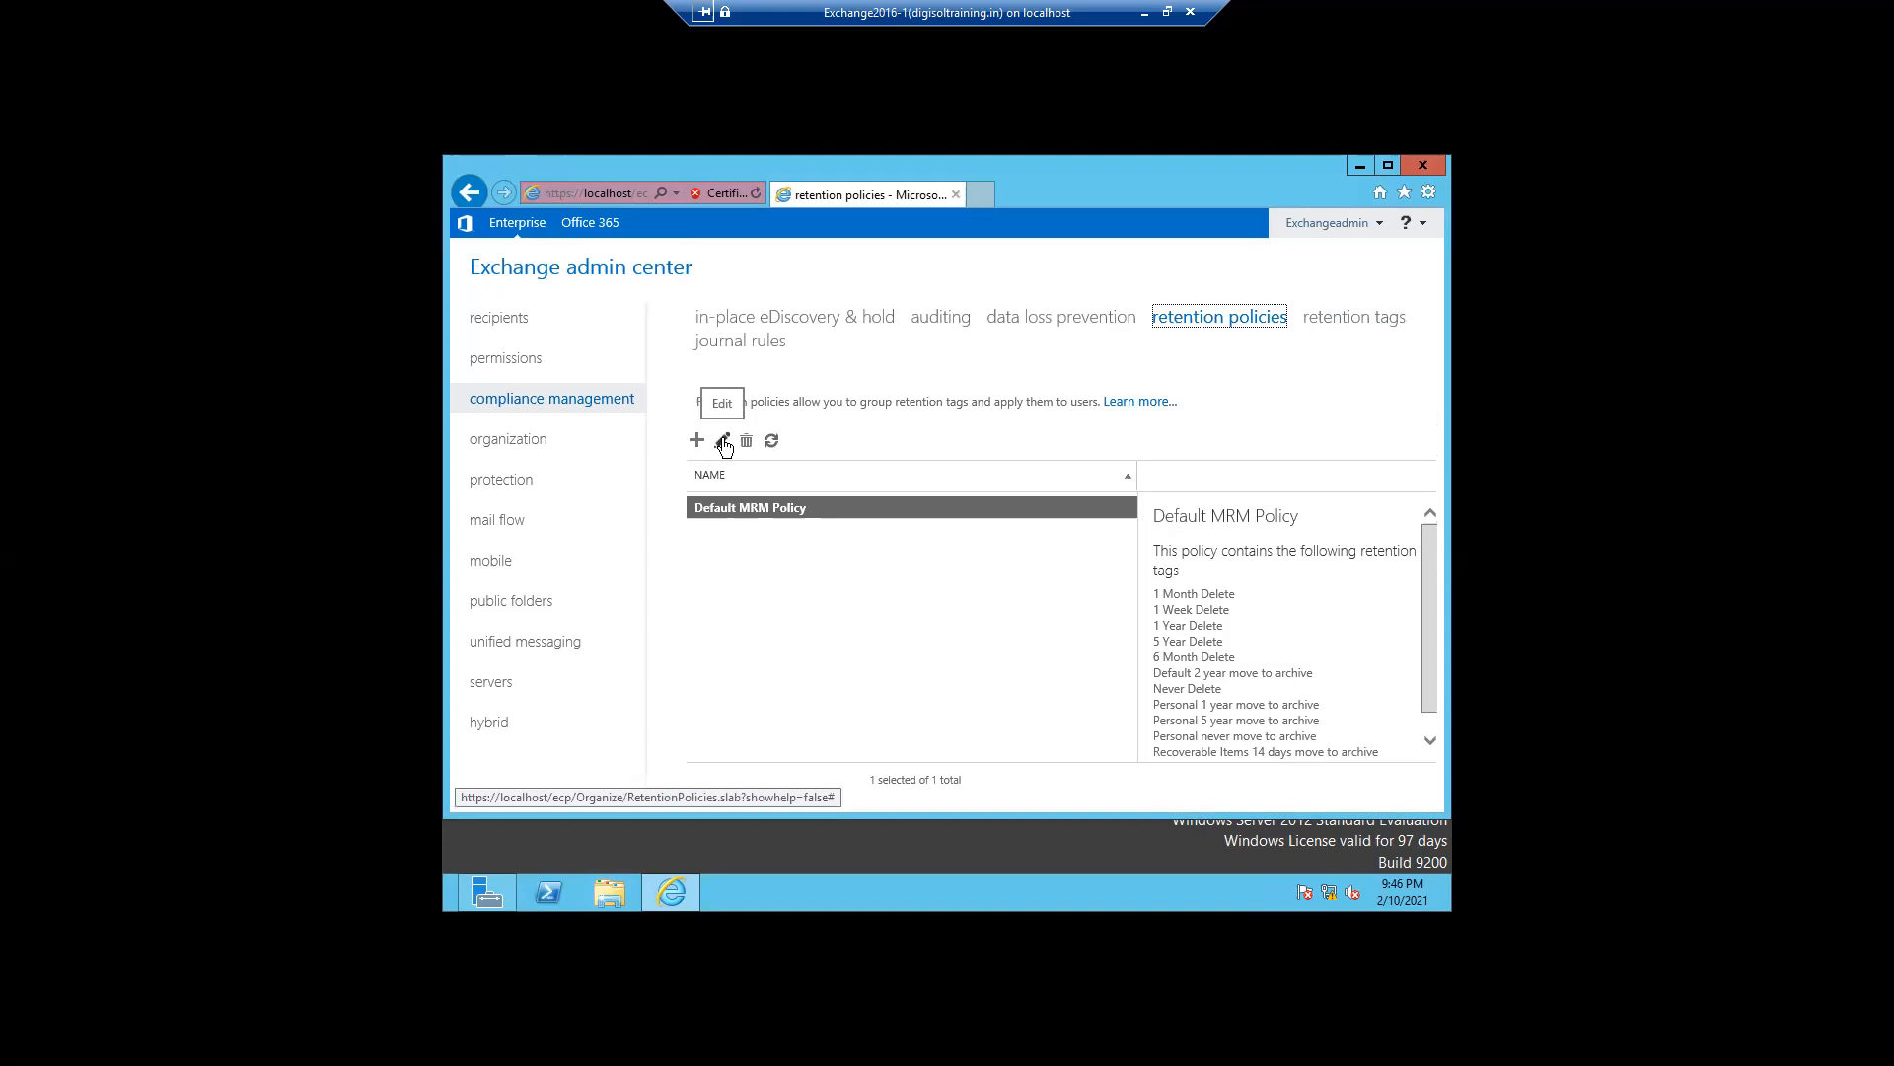
click(726, 444)
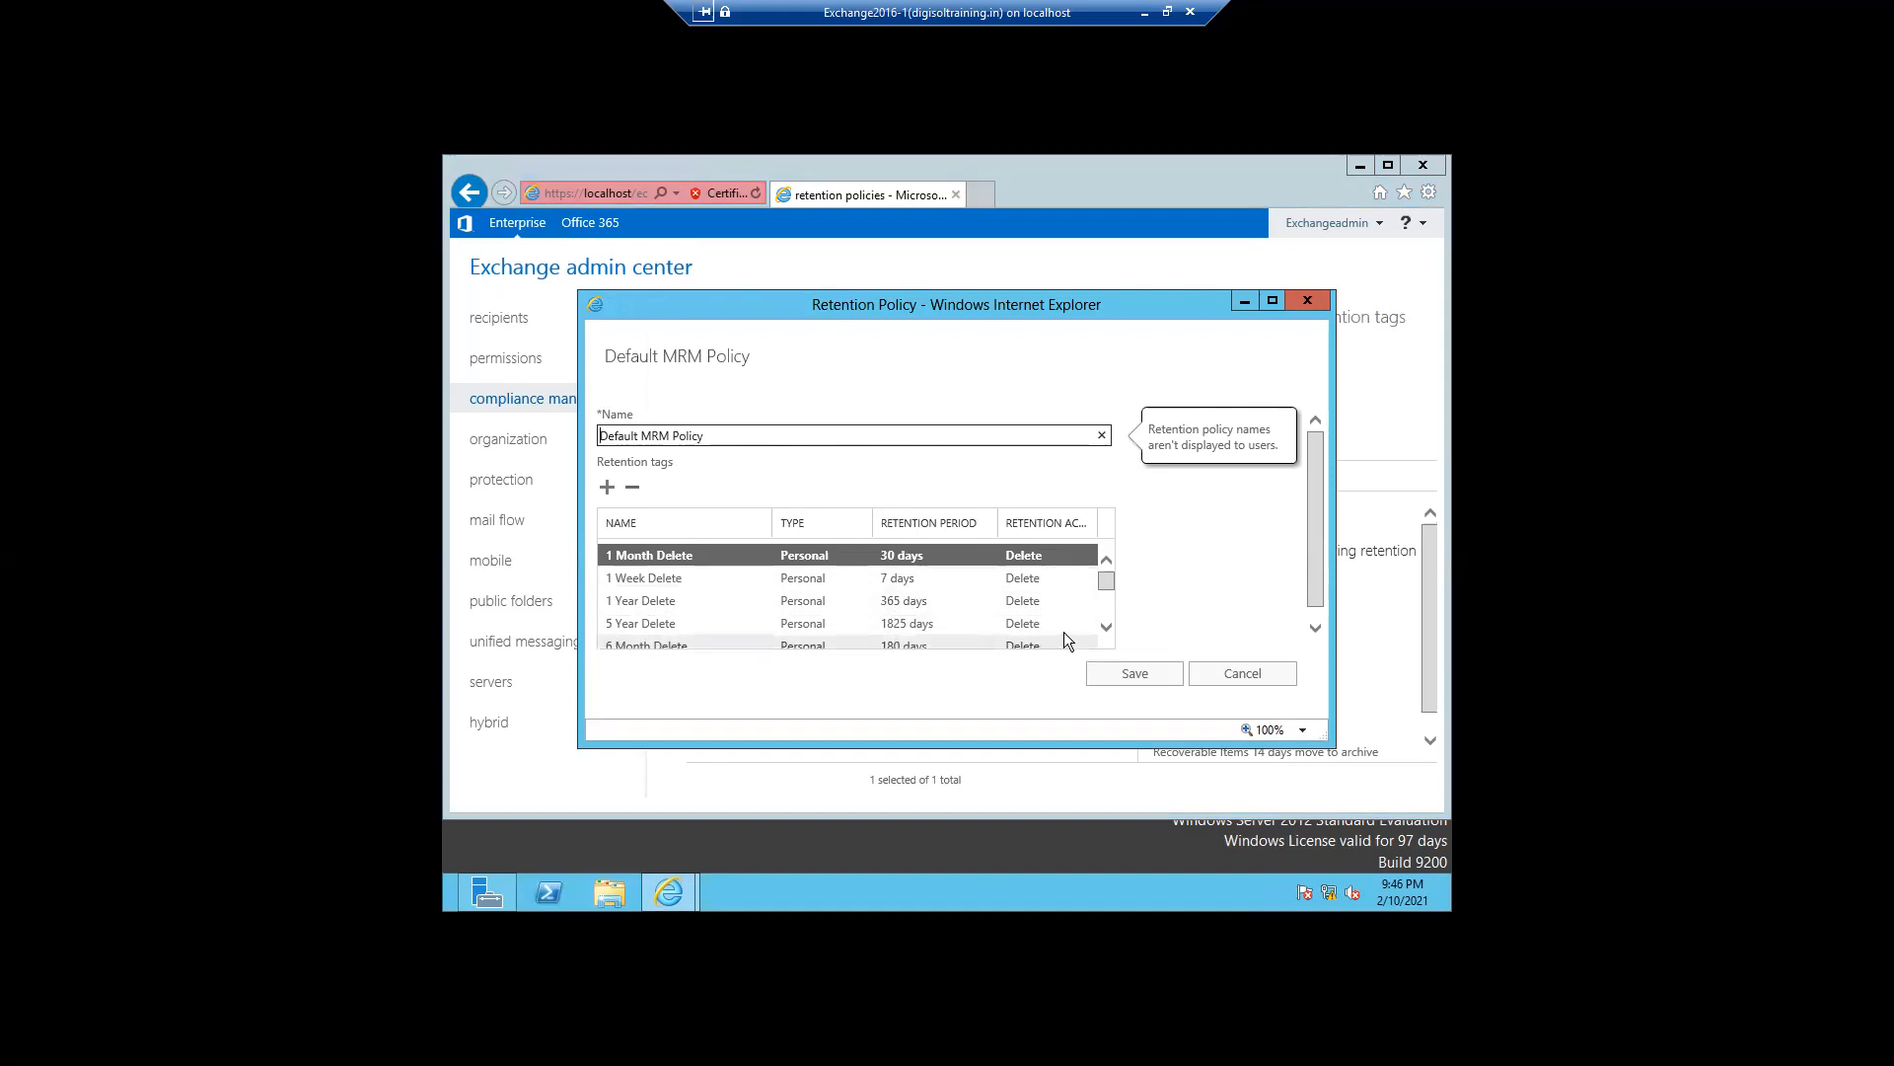
click(1105, 630)
click(1105, 630)
click(1105, 629)
click(1106, 628)
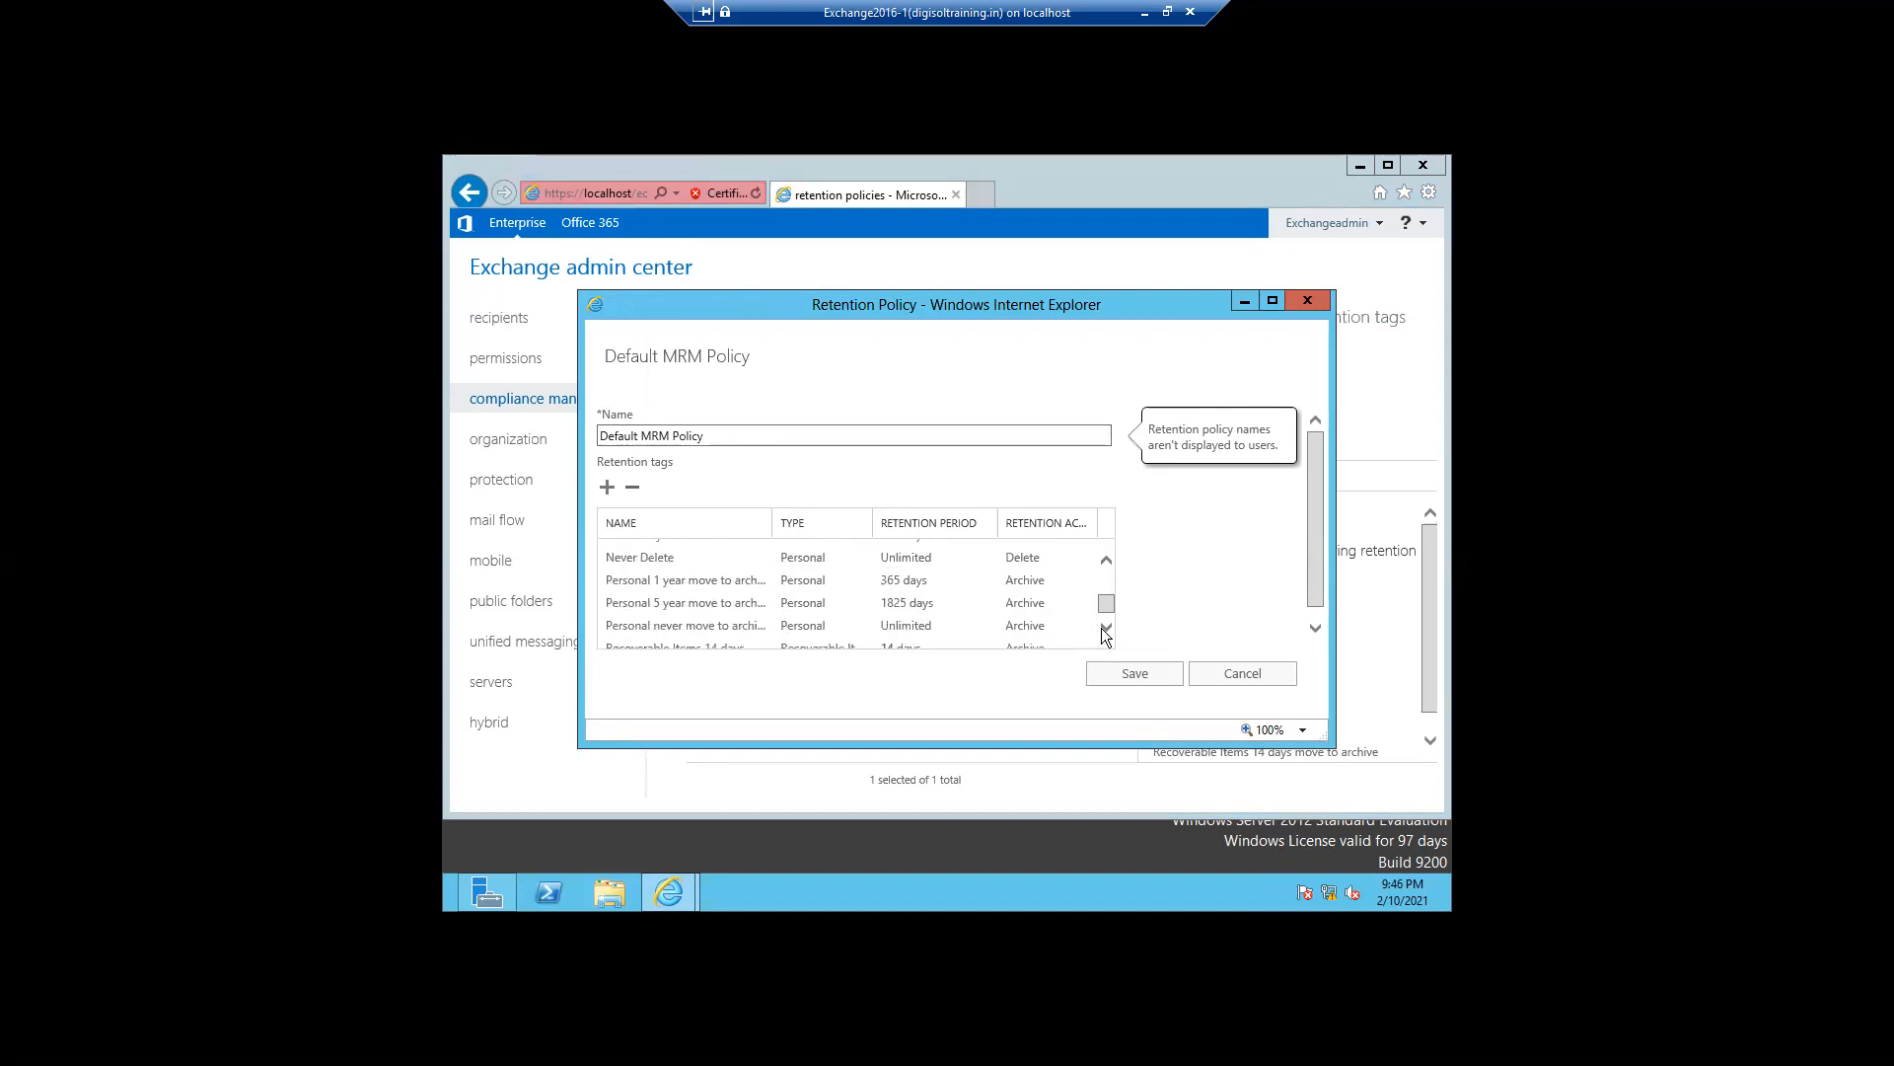
drag(1103, 609, 1103, 583)
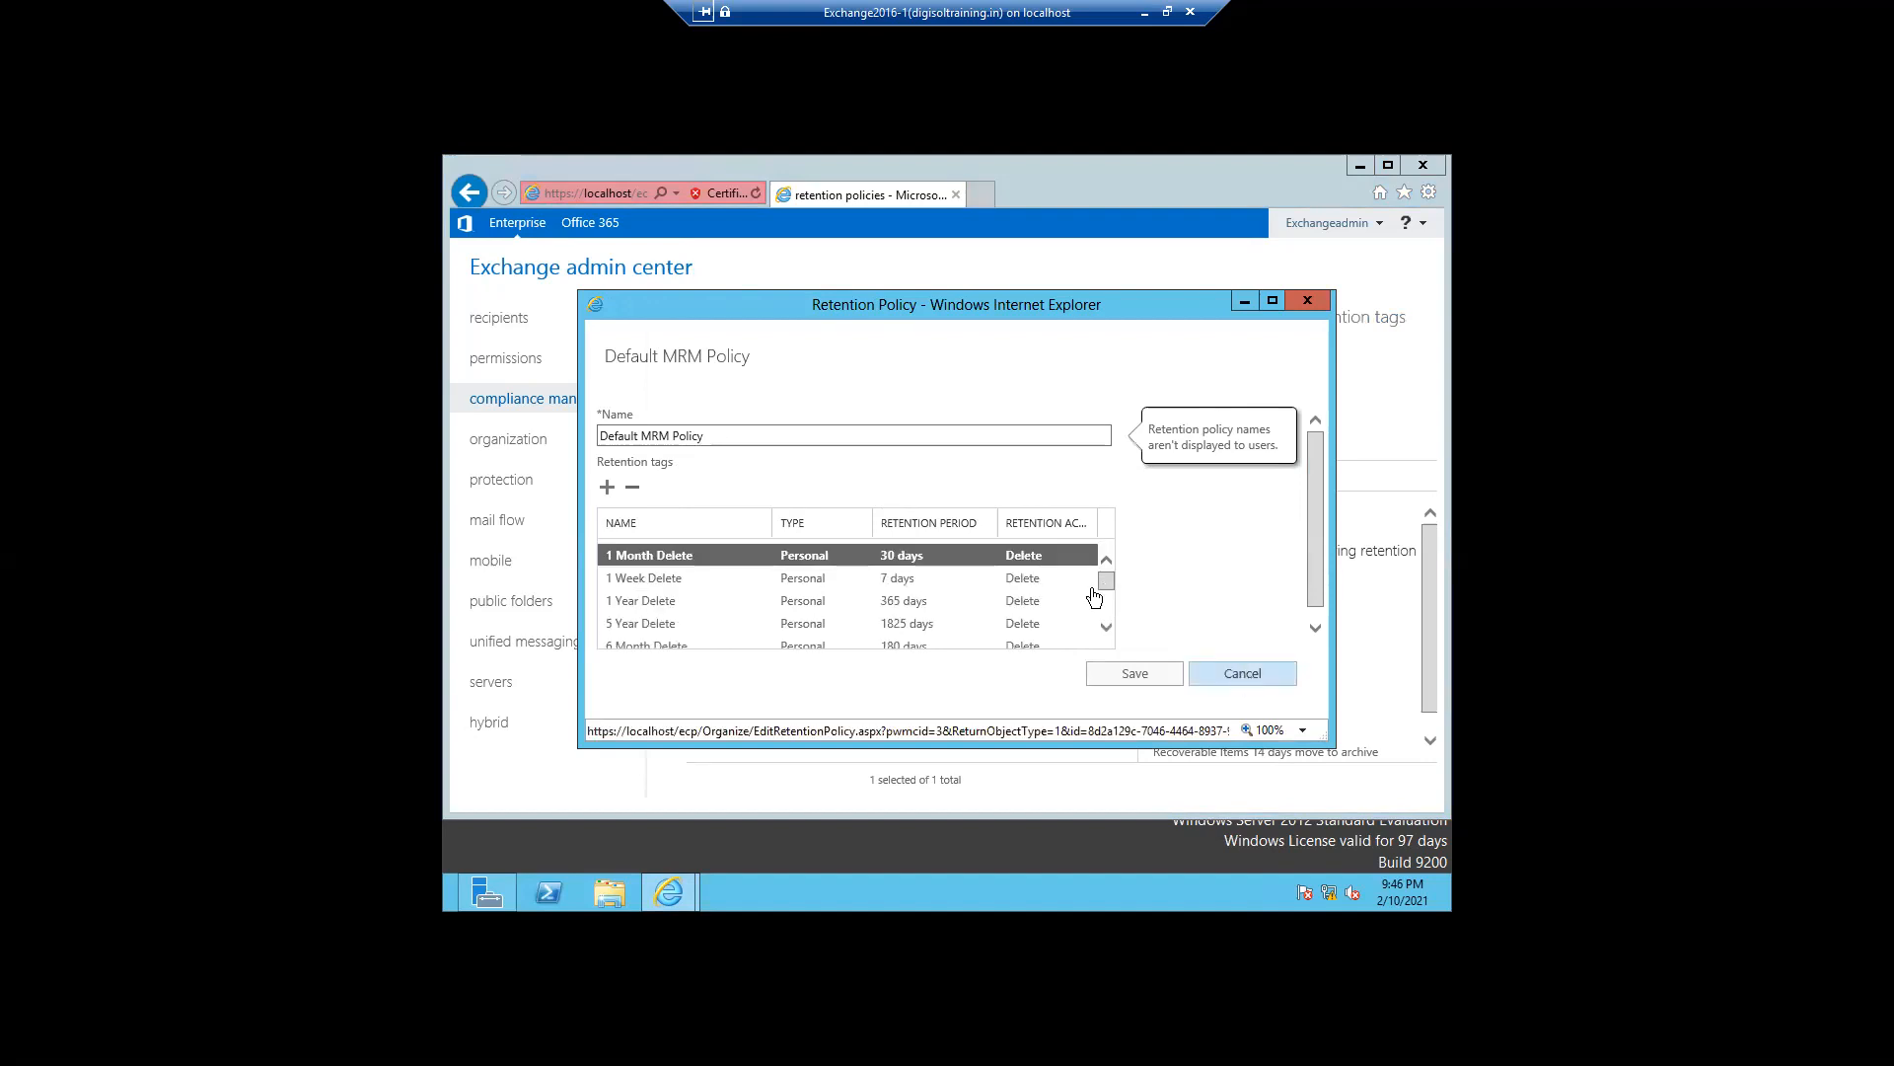
drag(1103, 582, 1107, 621)
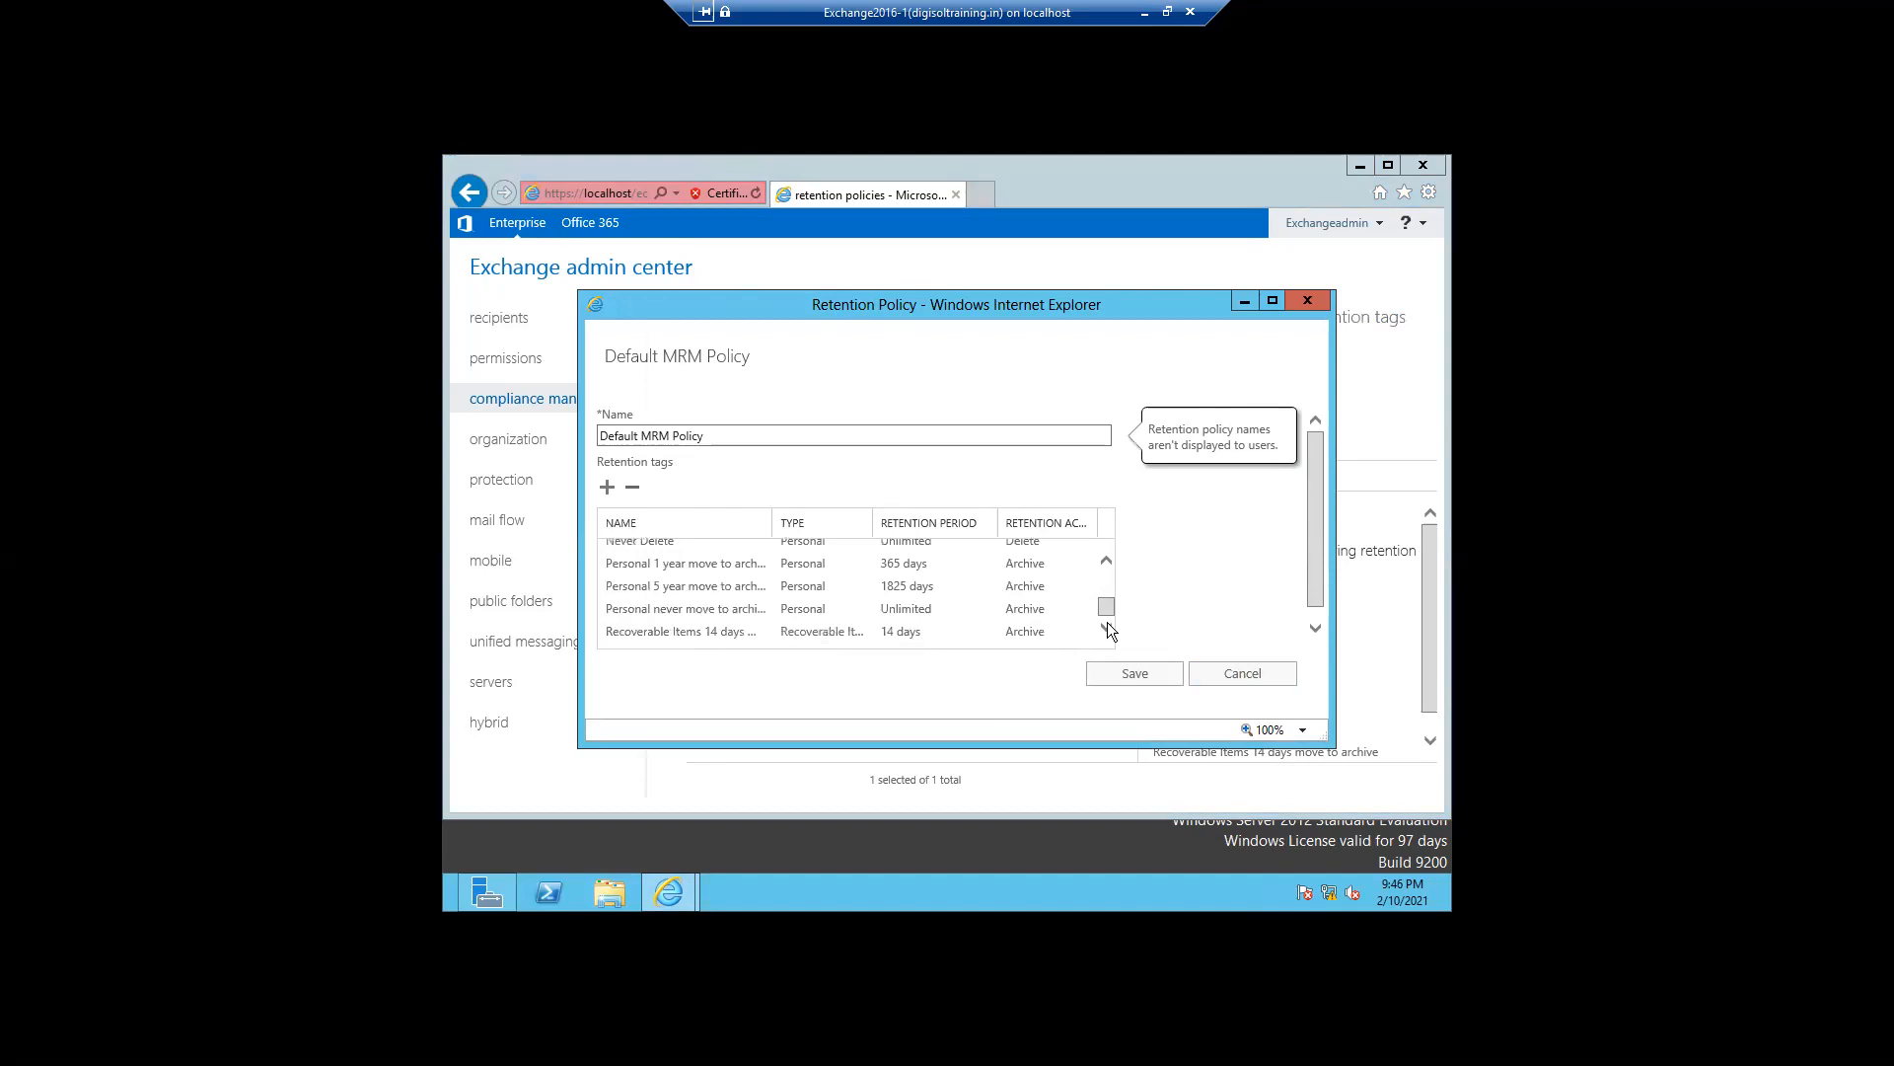
click(1249, 677)
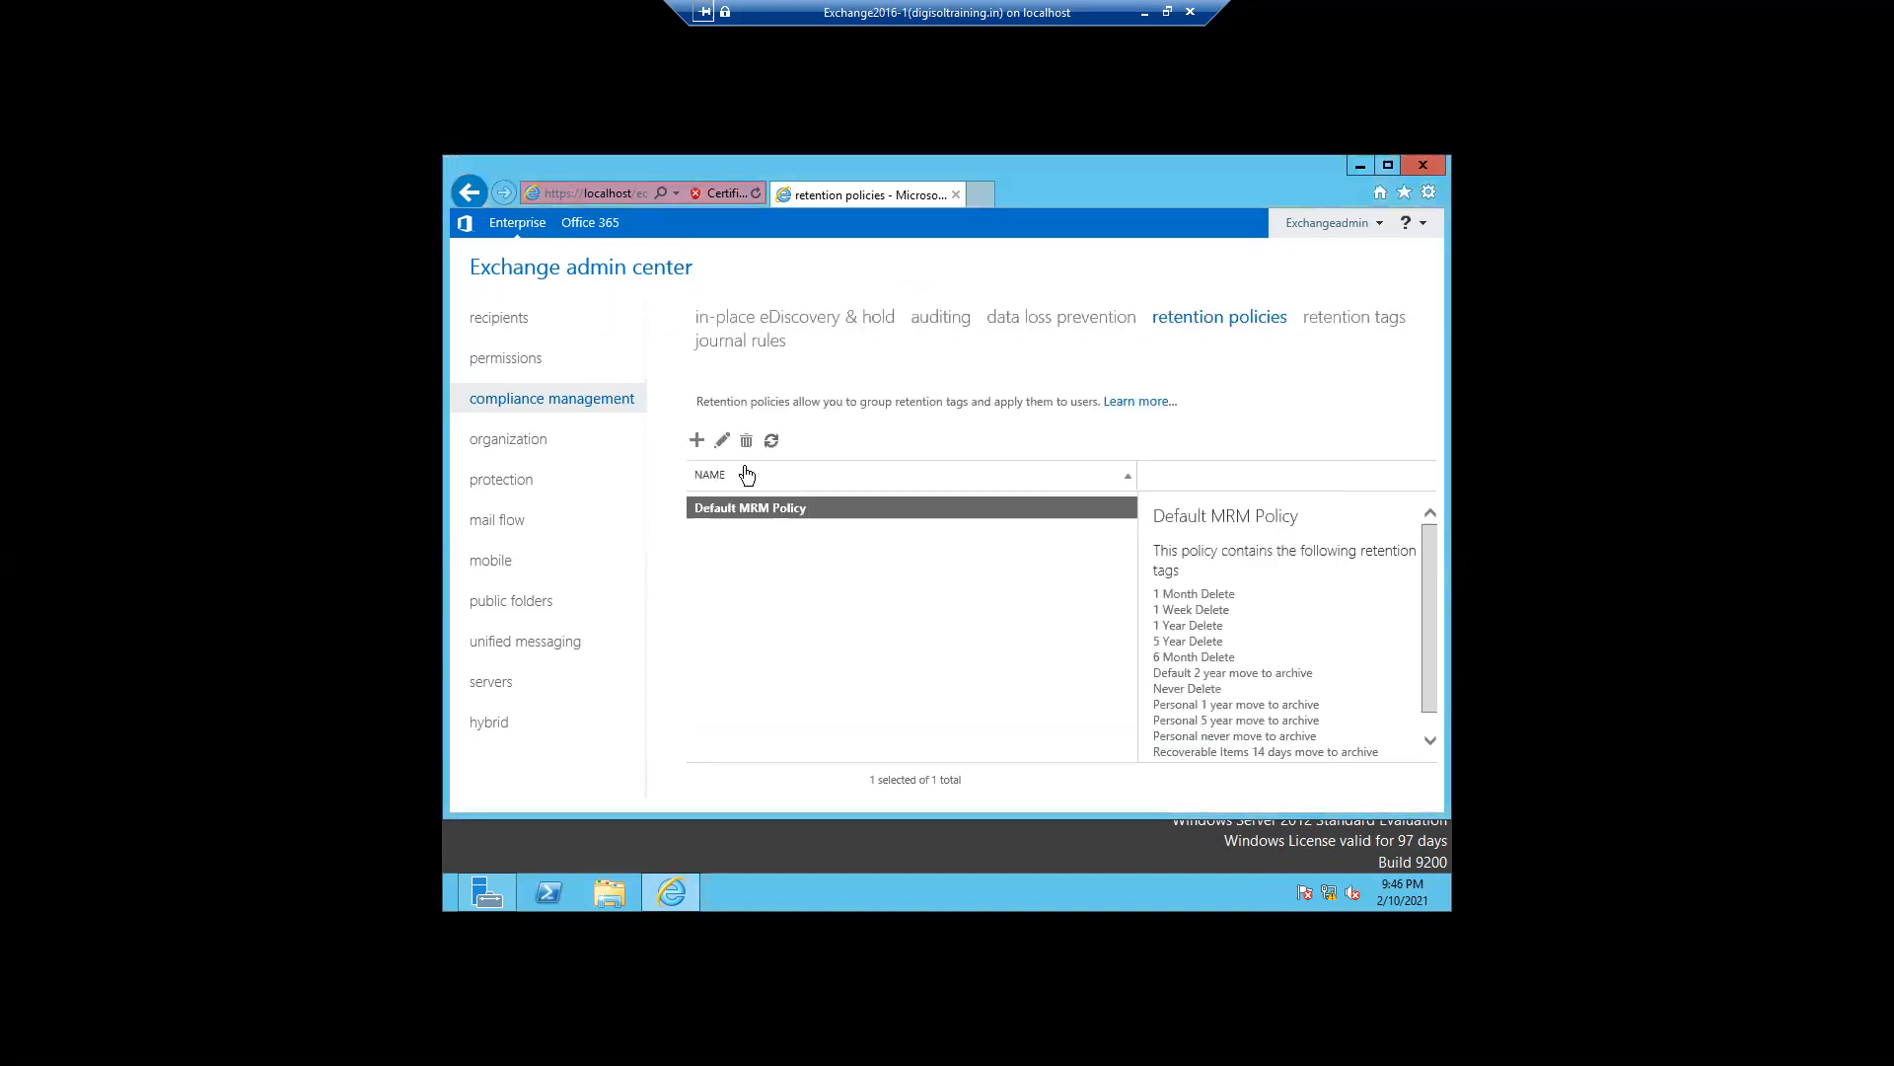
- Create a retention policy named User Retention Policy containing the Delete Items 14 days tag
click(698, 441)
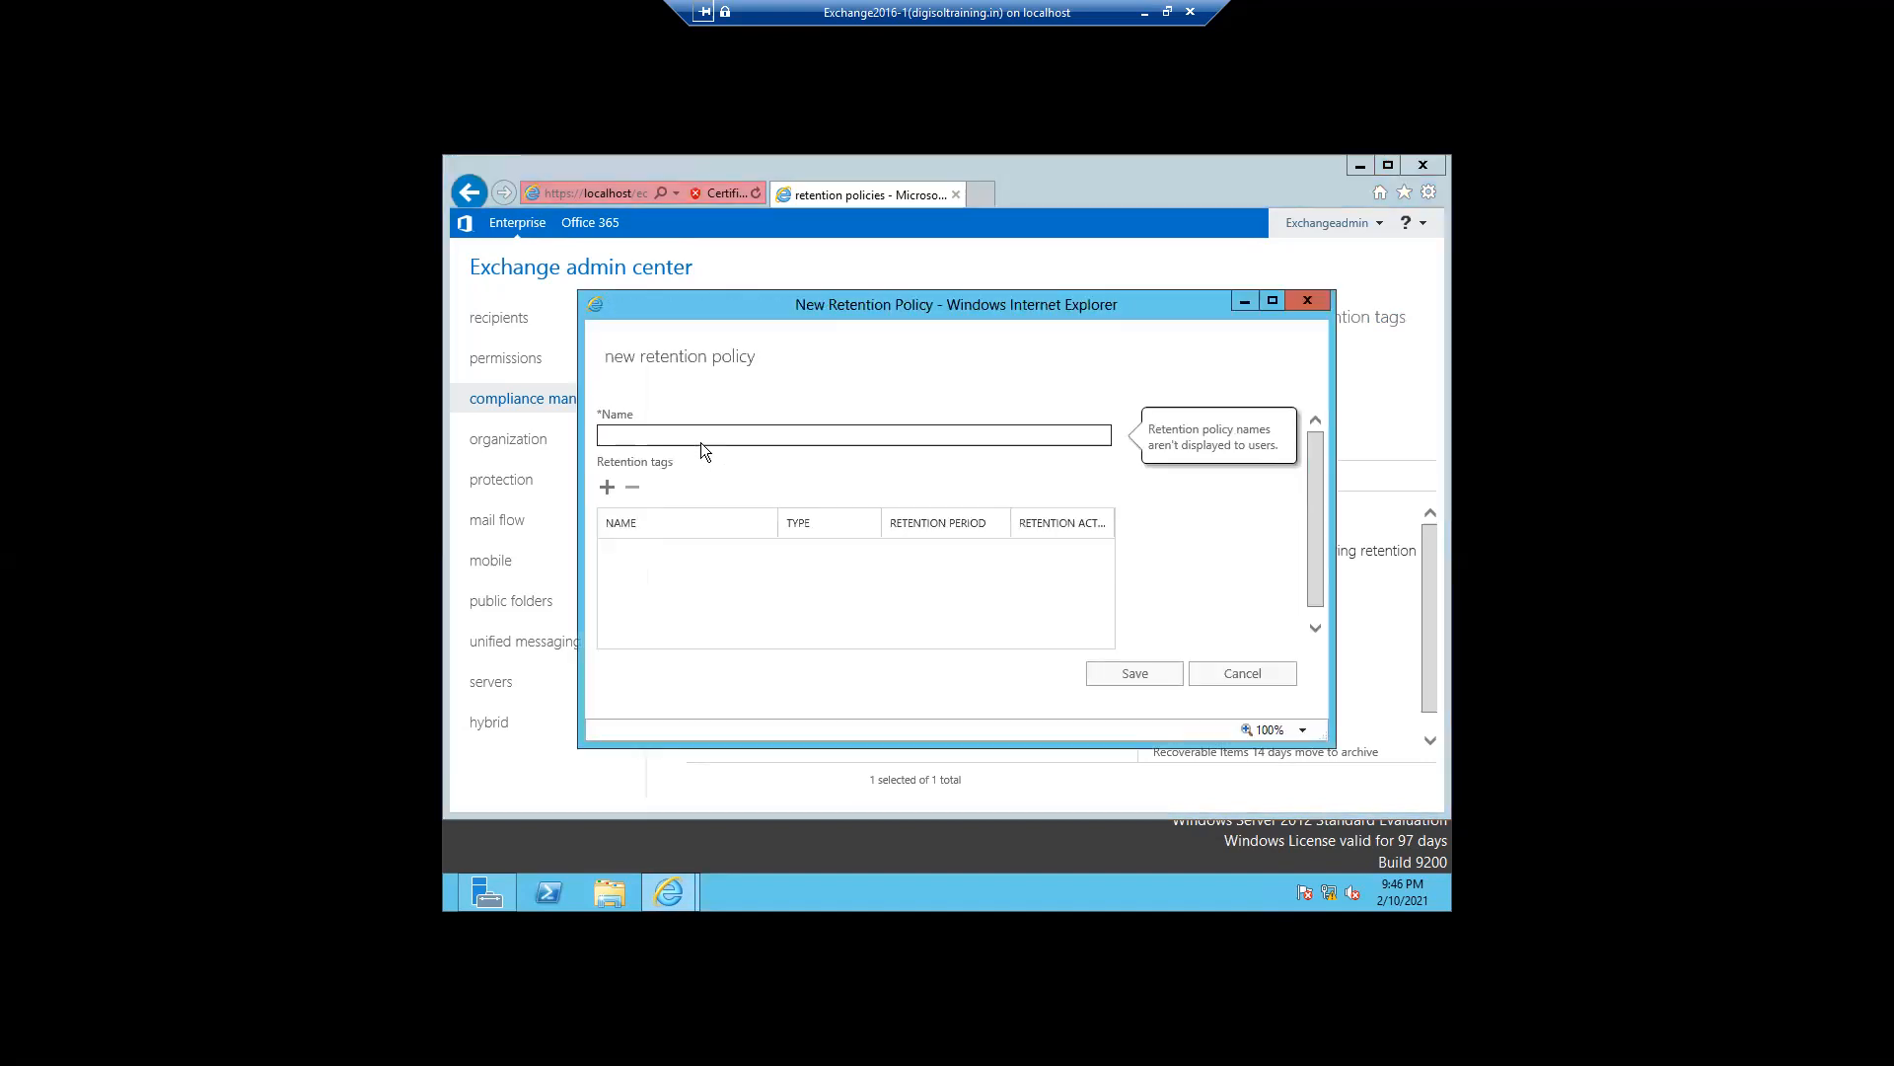
text(User Retention Policy)
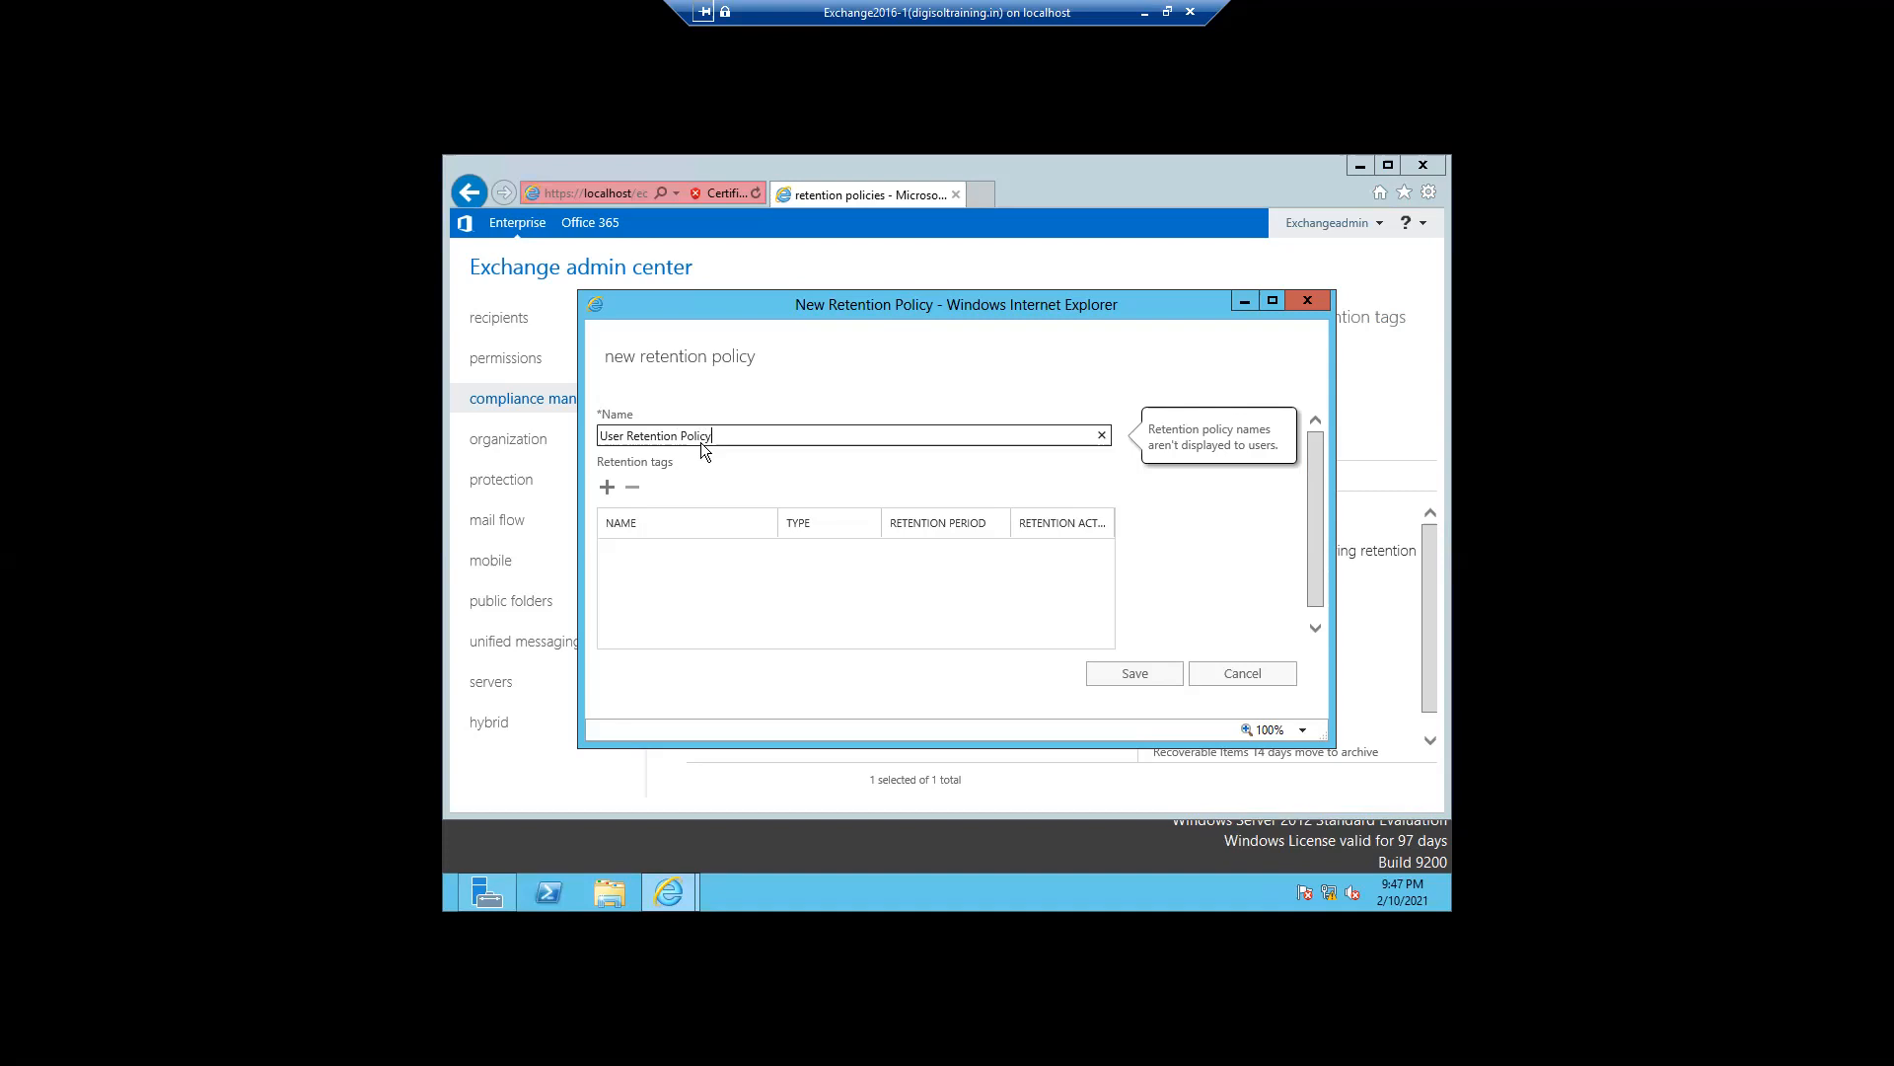
click(608, 490)
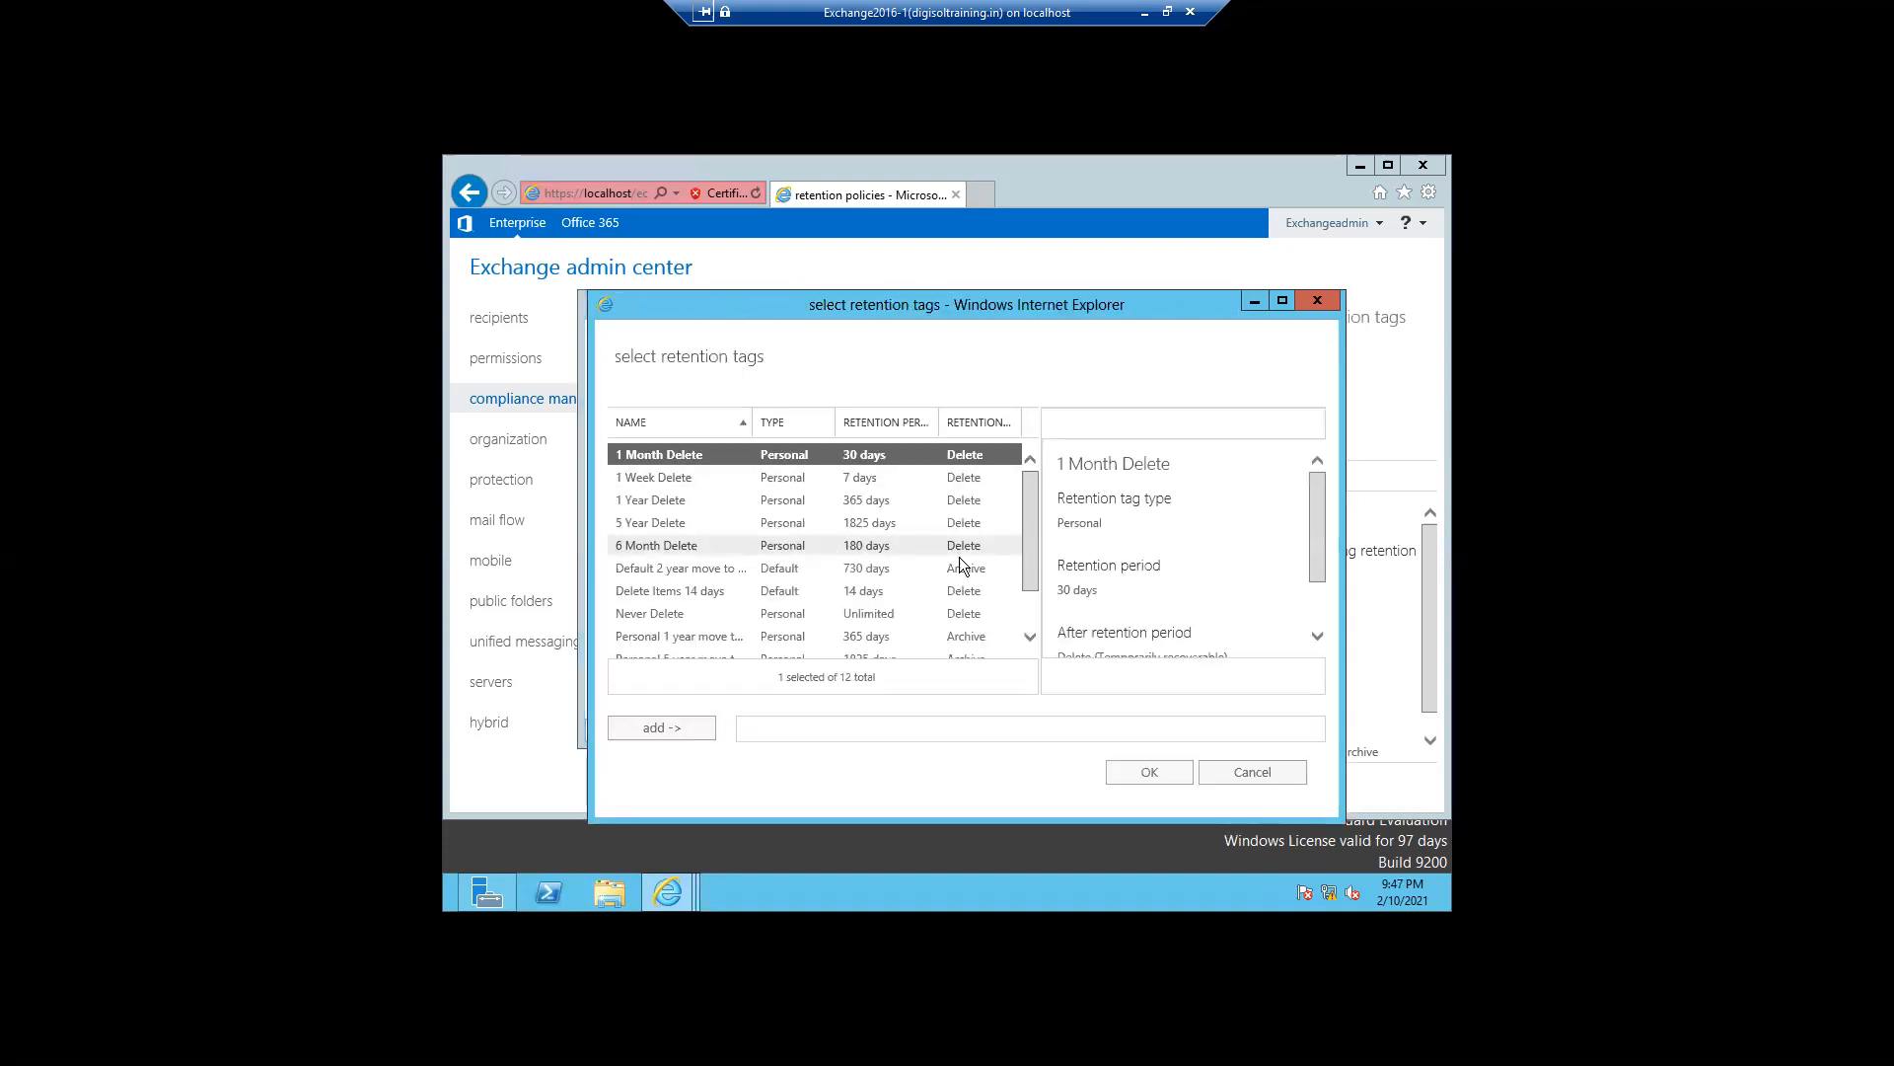
click(1030, 617)
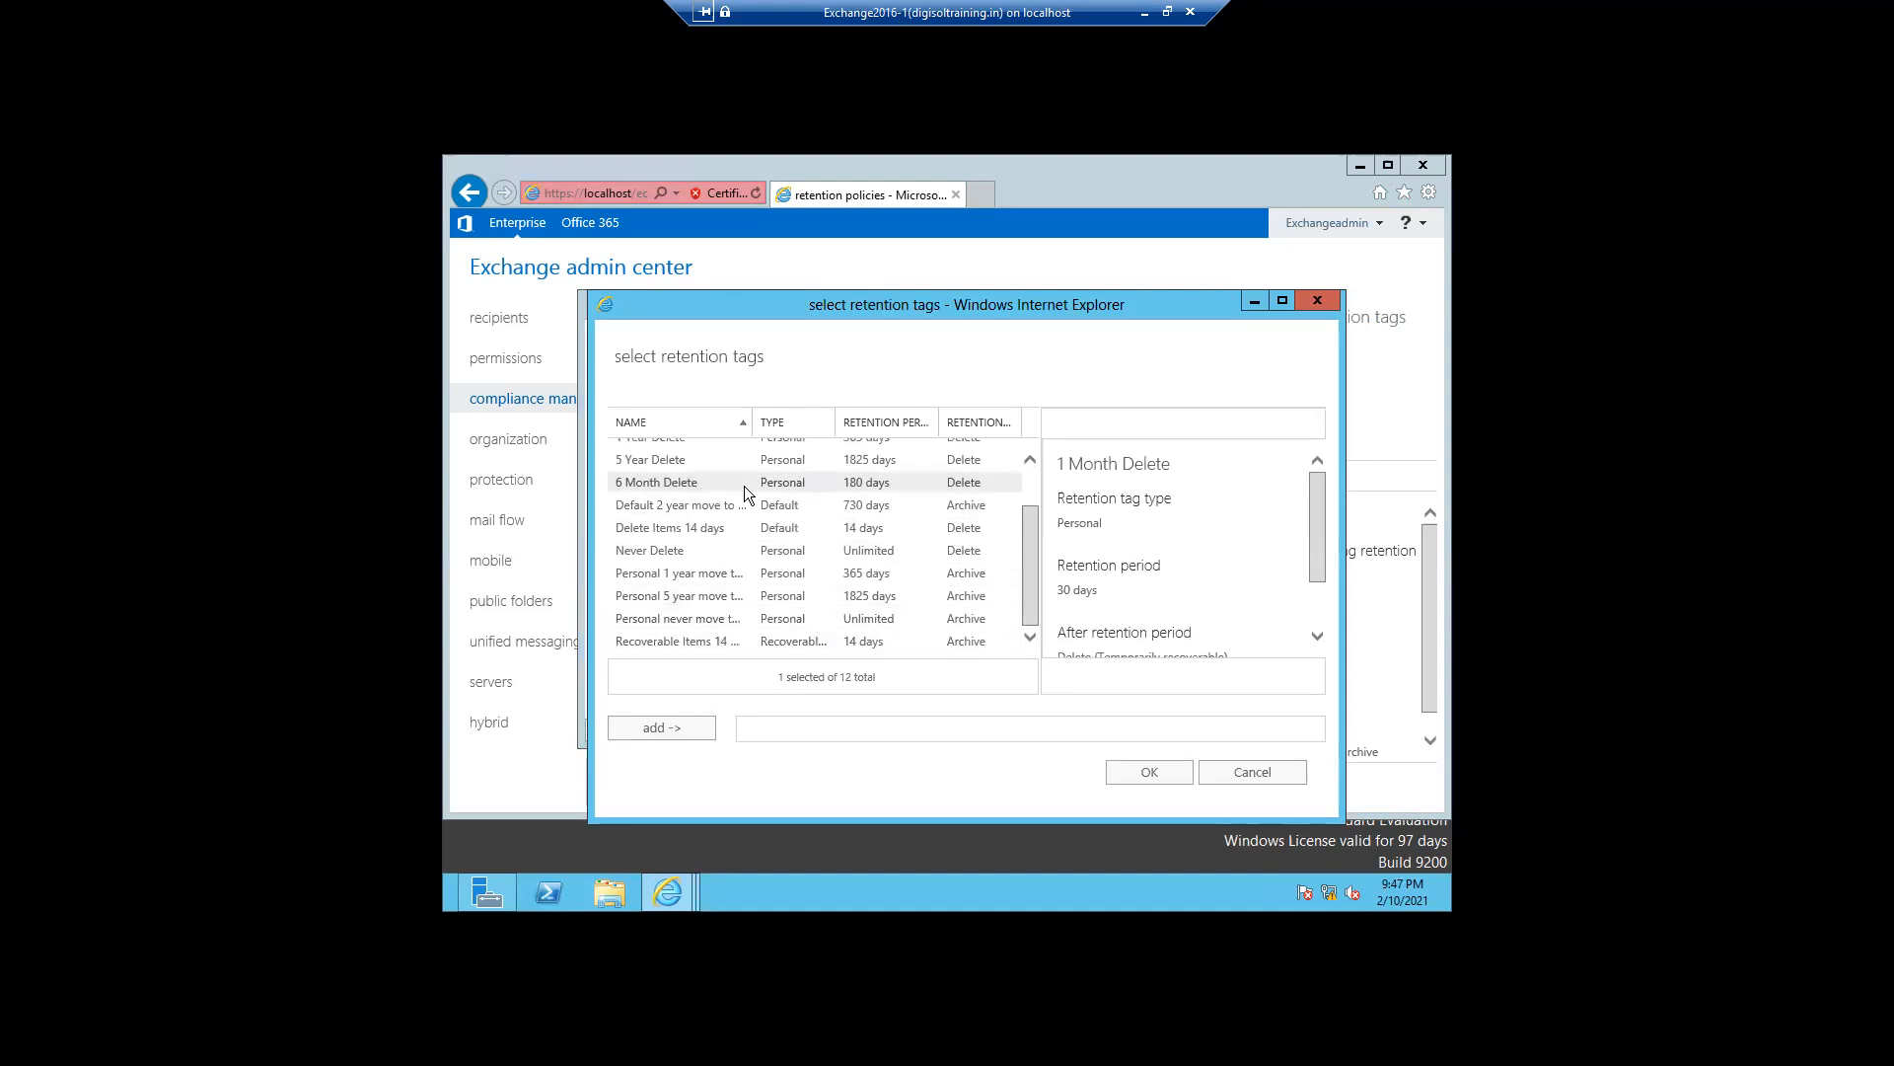
click(681, 527)
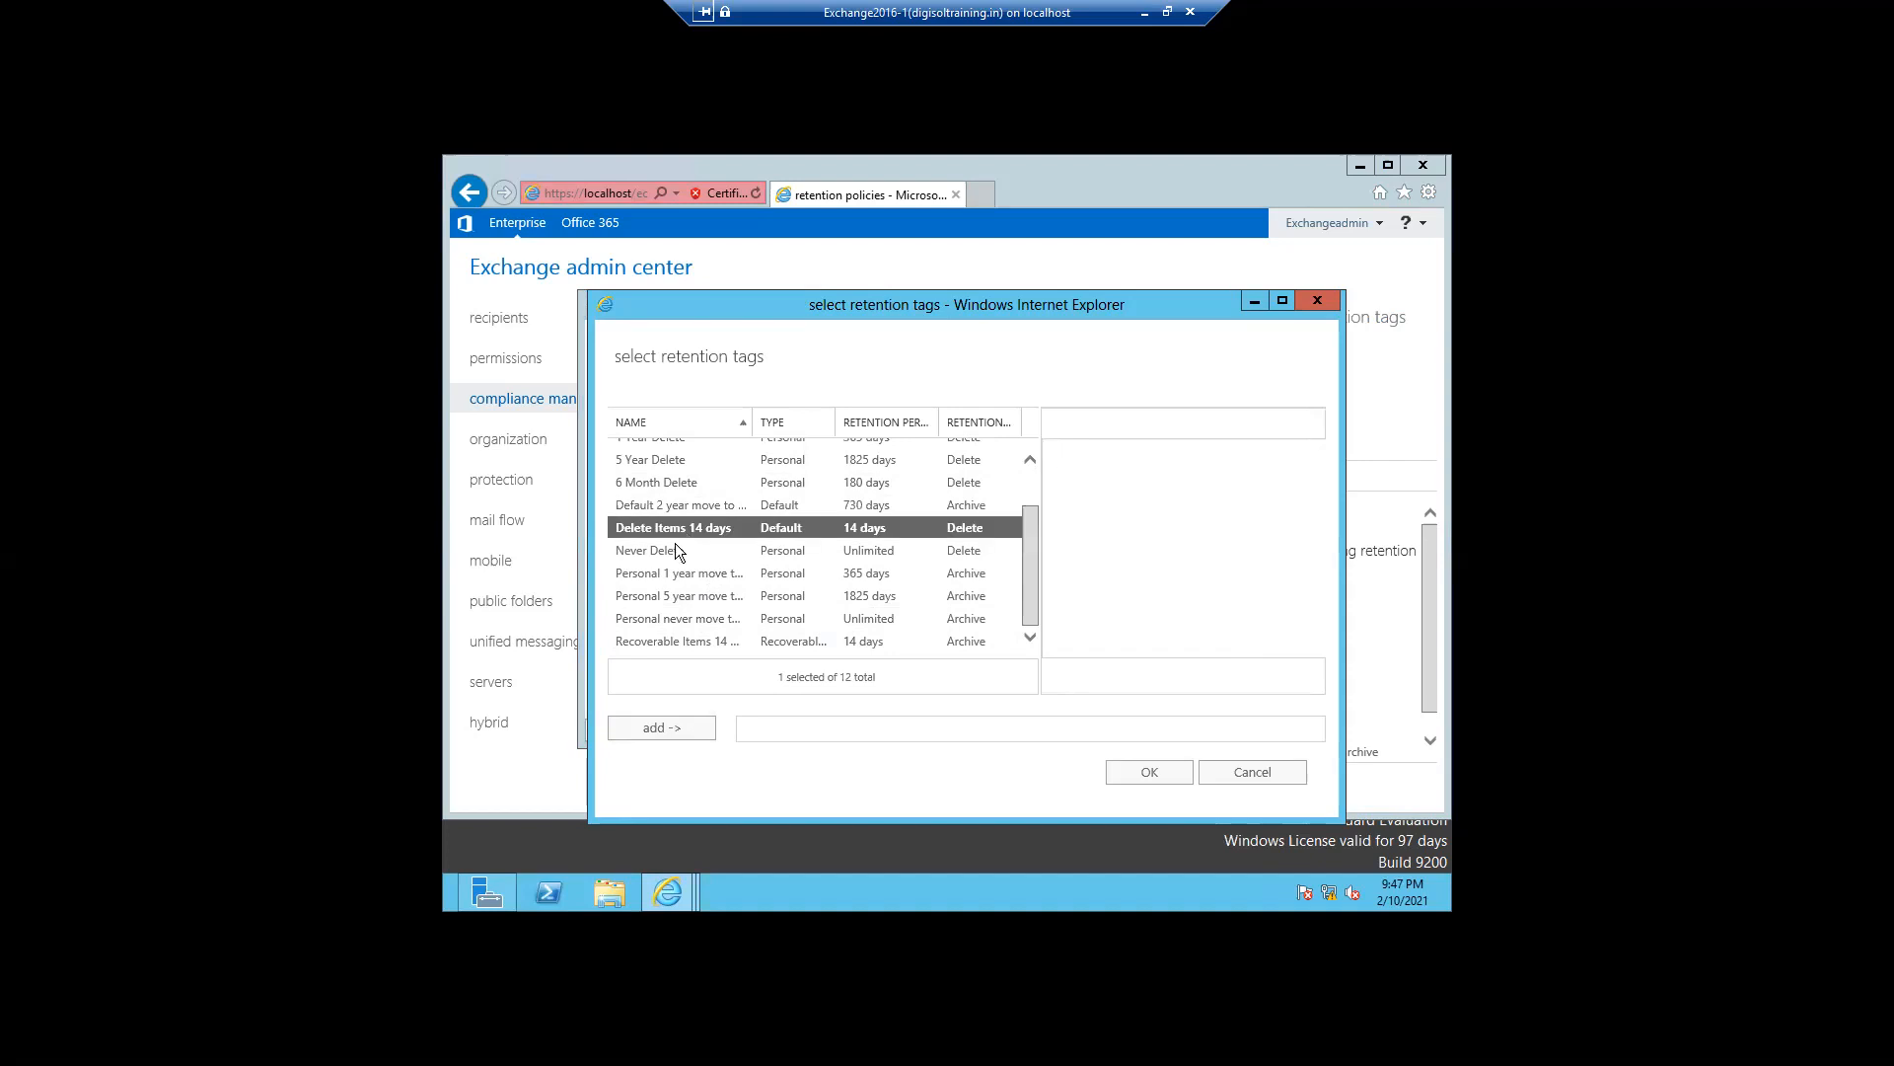
click(637, 732)
click(1147, 773)
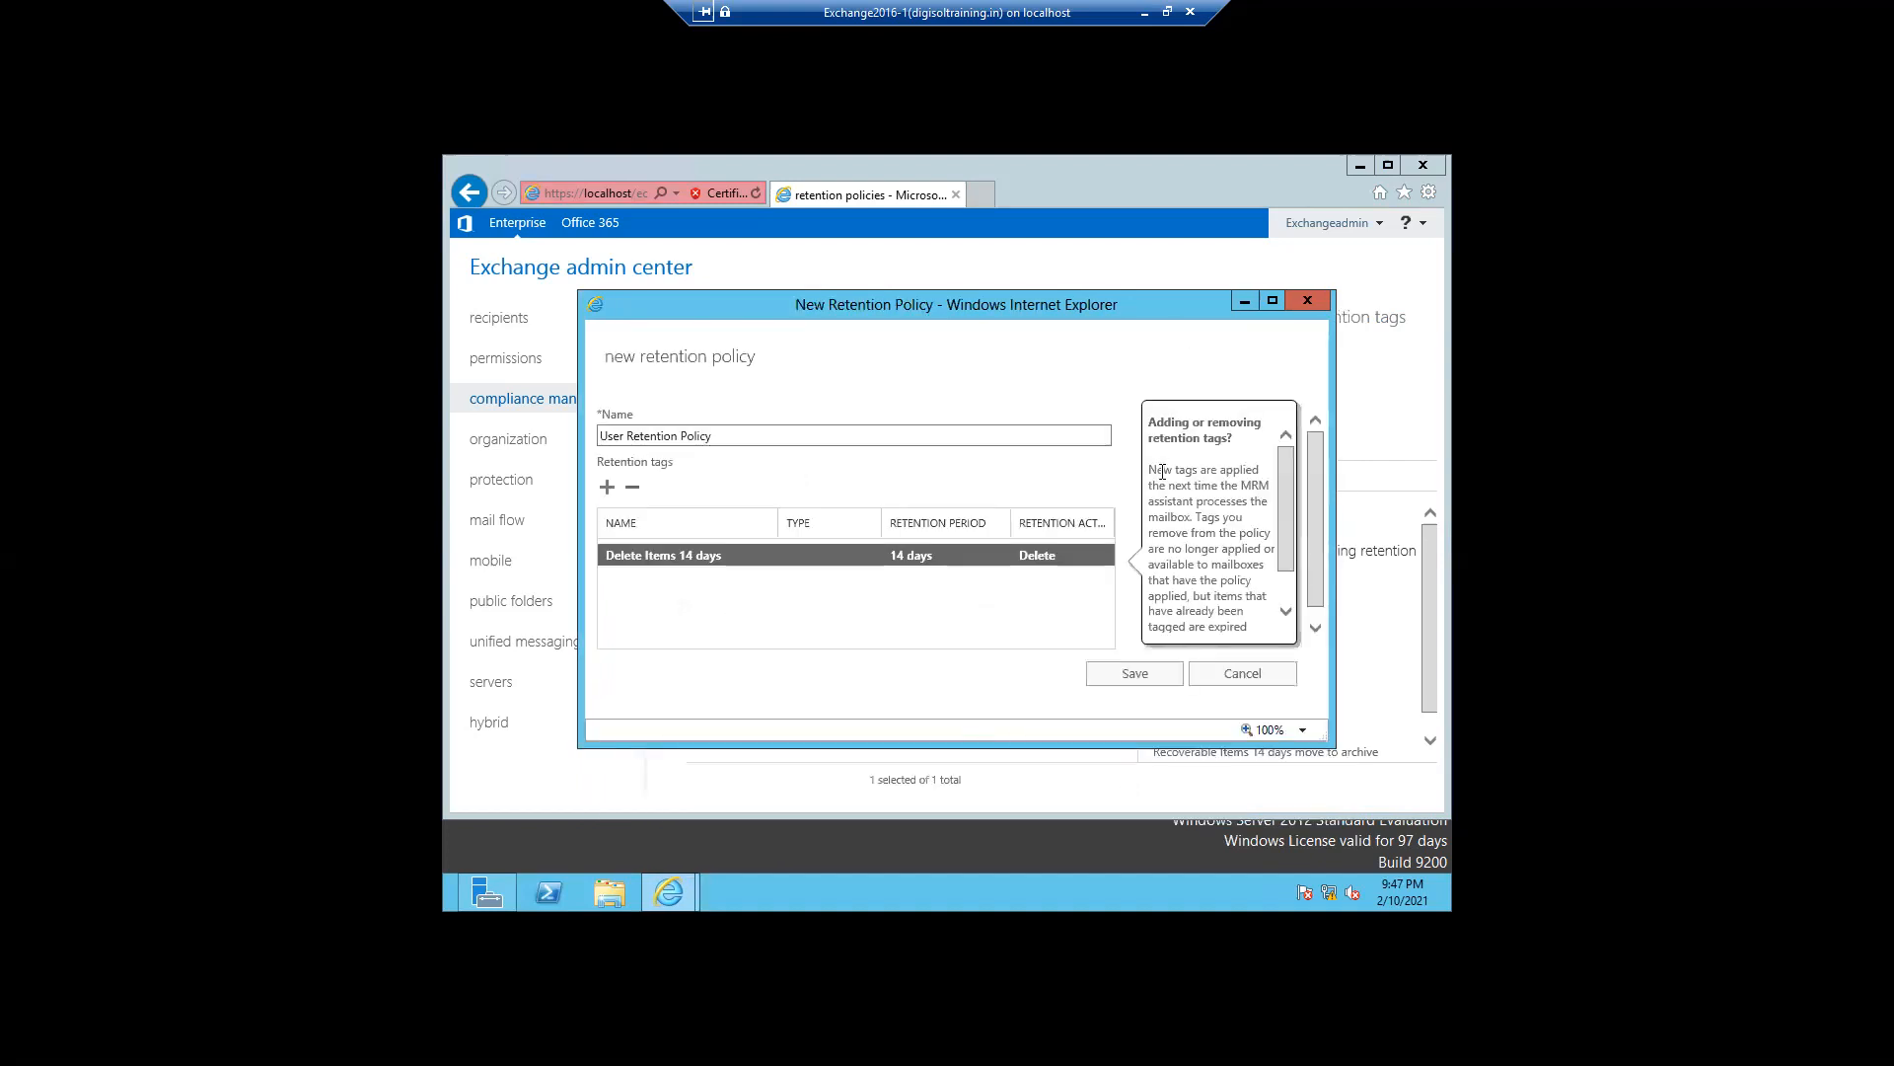
click(1119, 677)
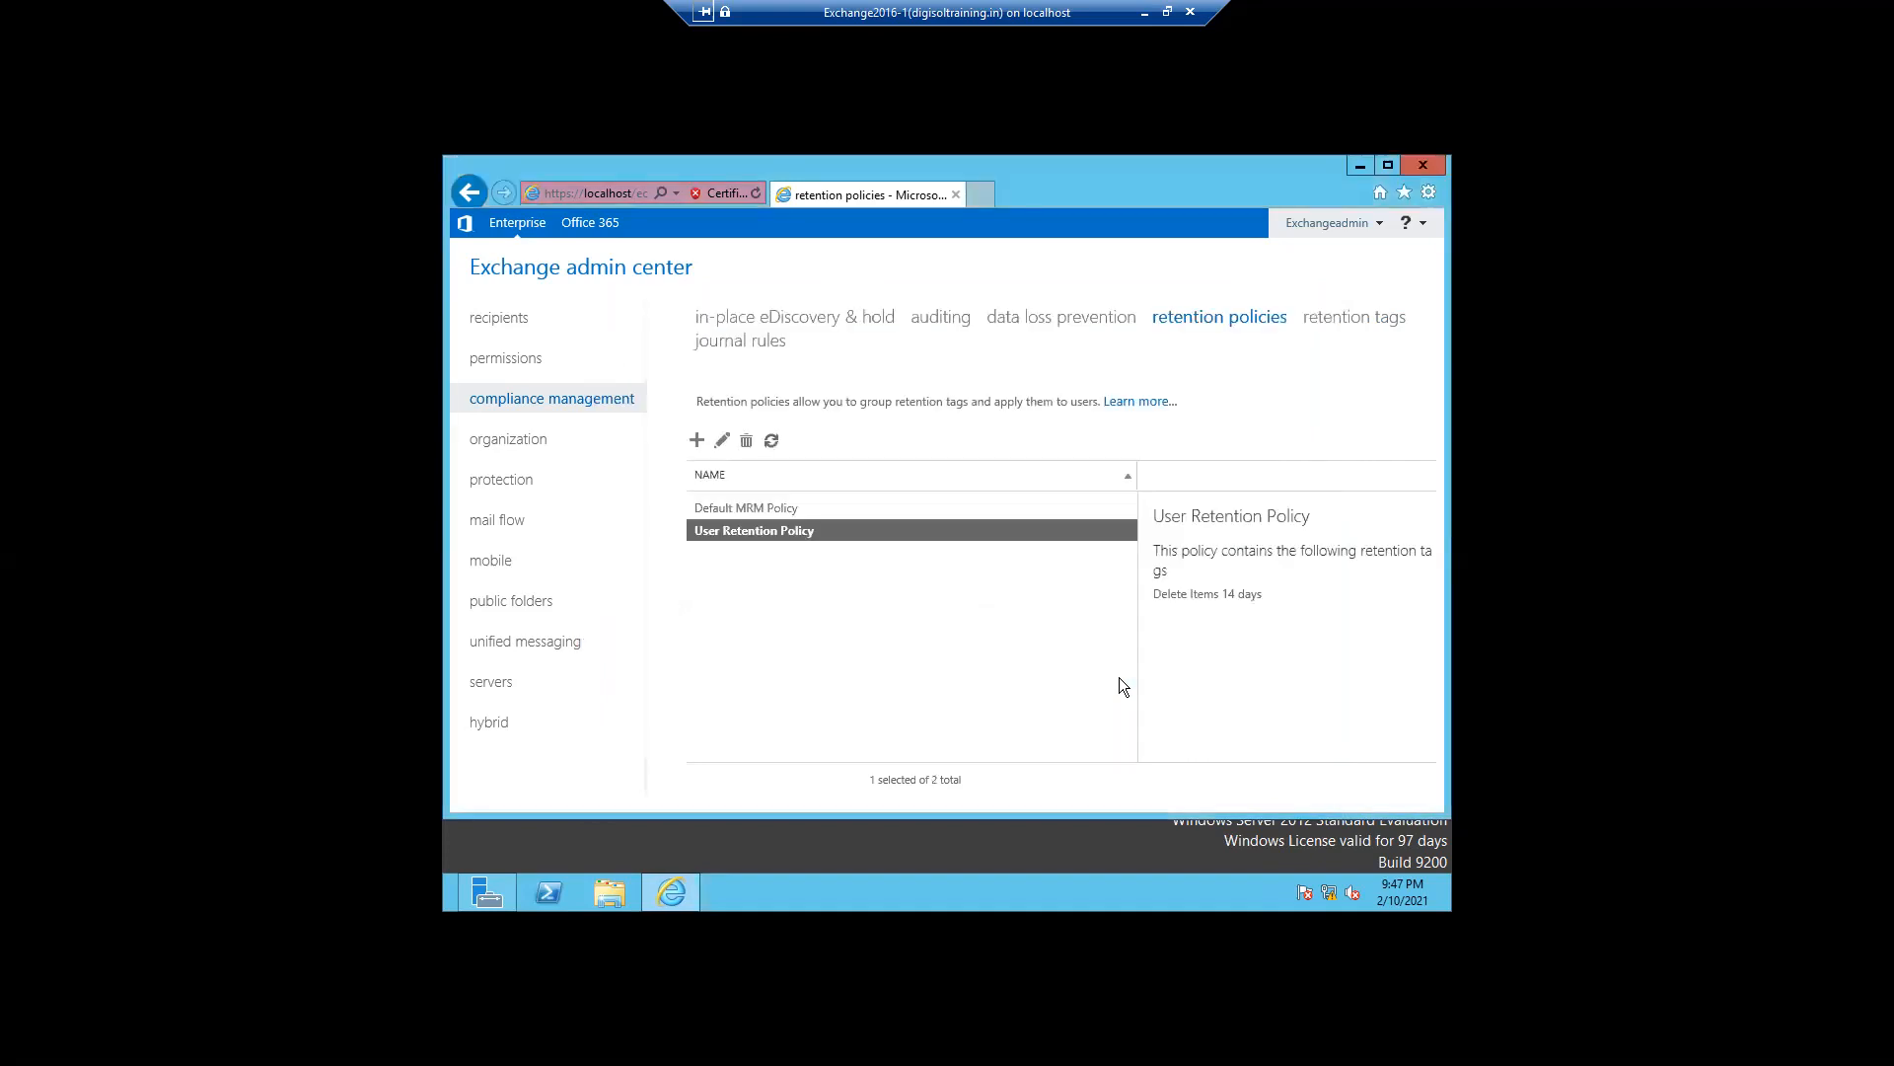
- Start a new default retention tag for the entire mailbox with the Move to Archive action after 365 days
click(1339, 318)
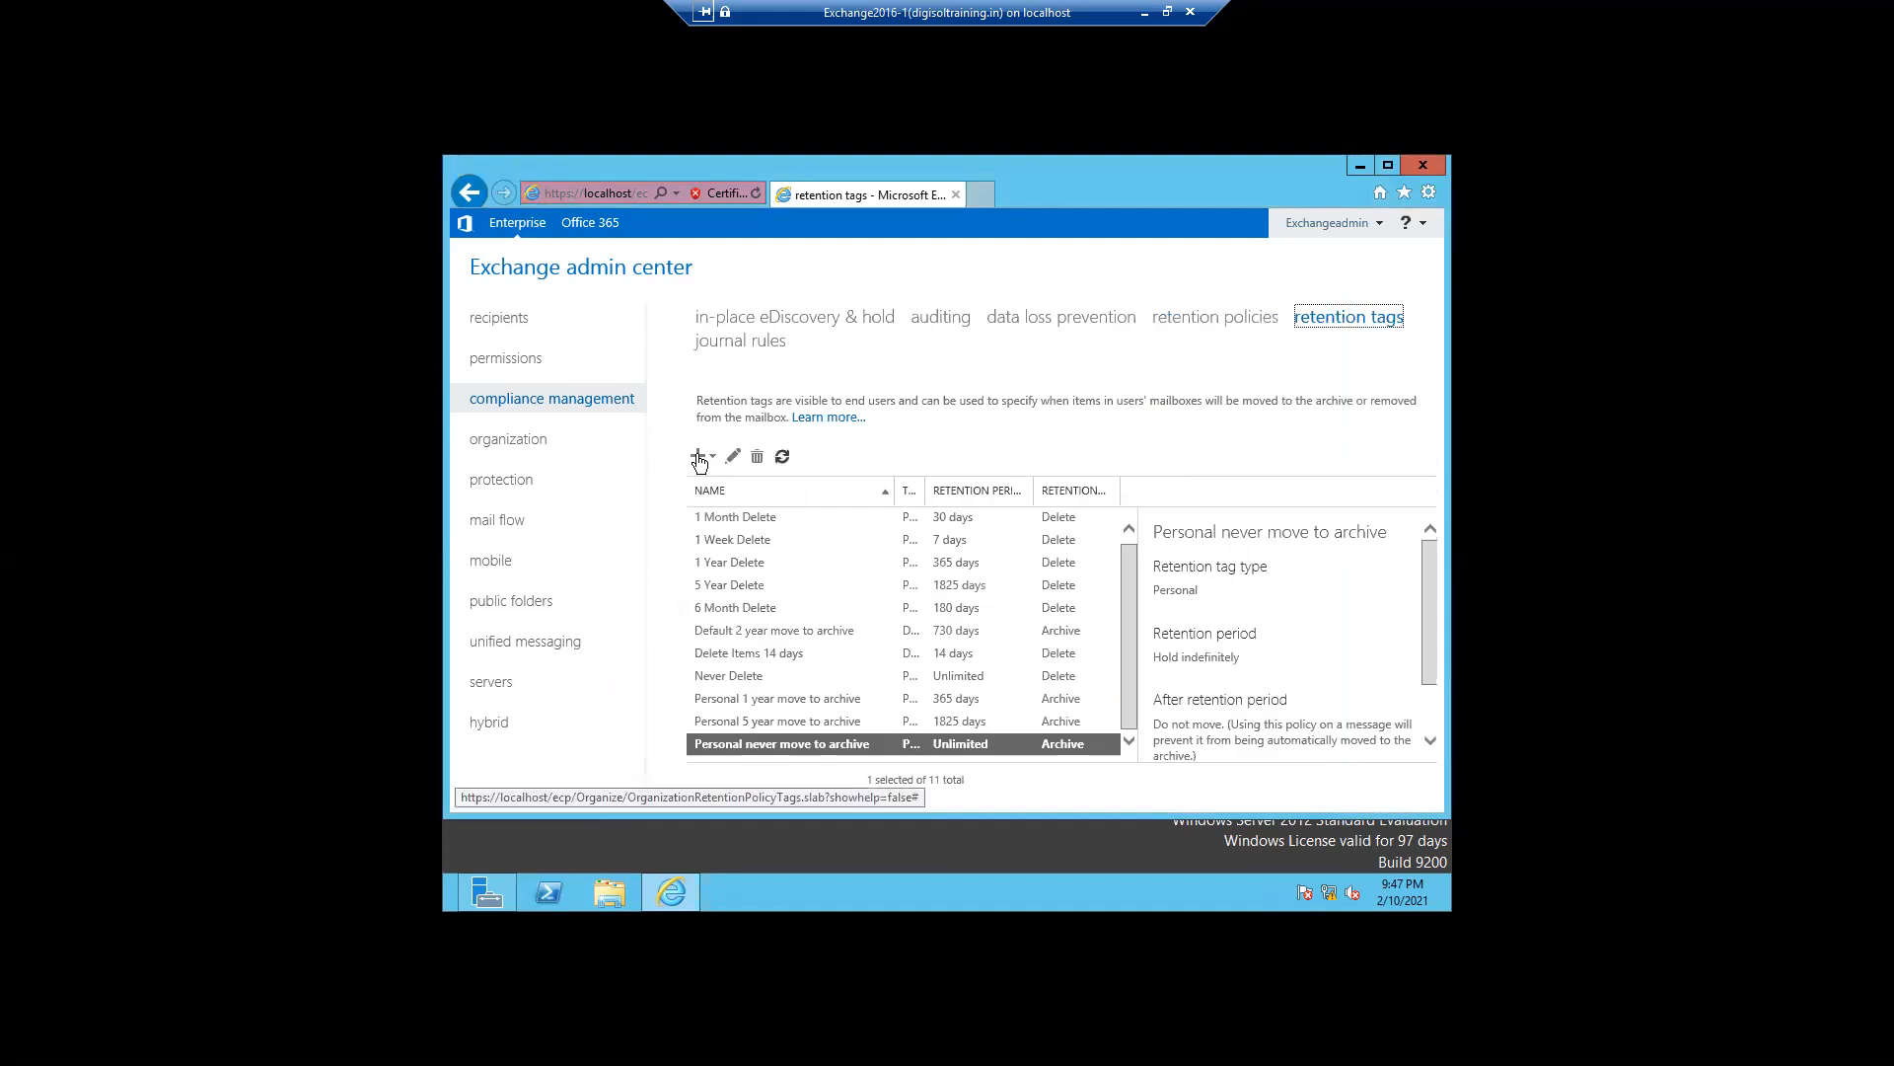
click(699, 459)
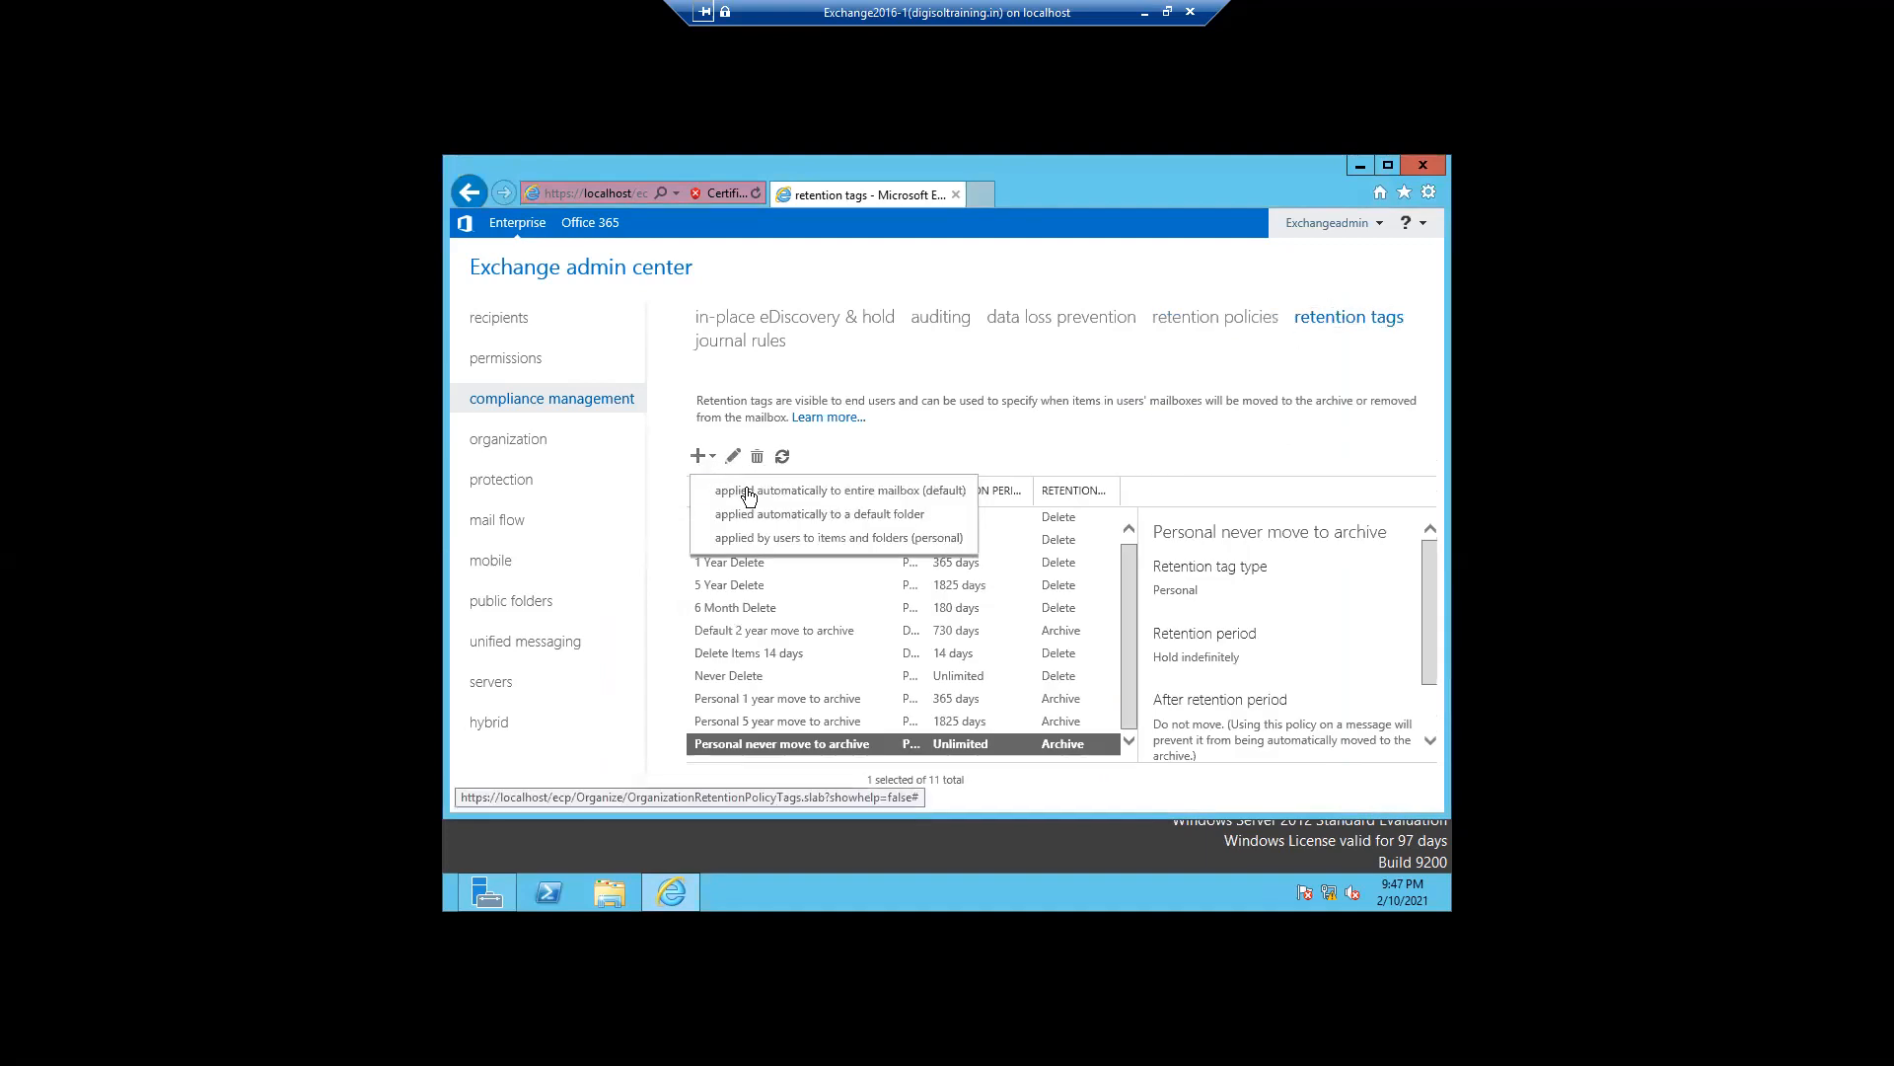
click(752, 494)
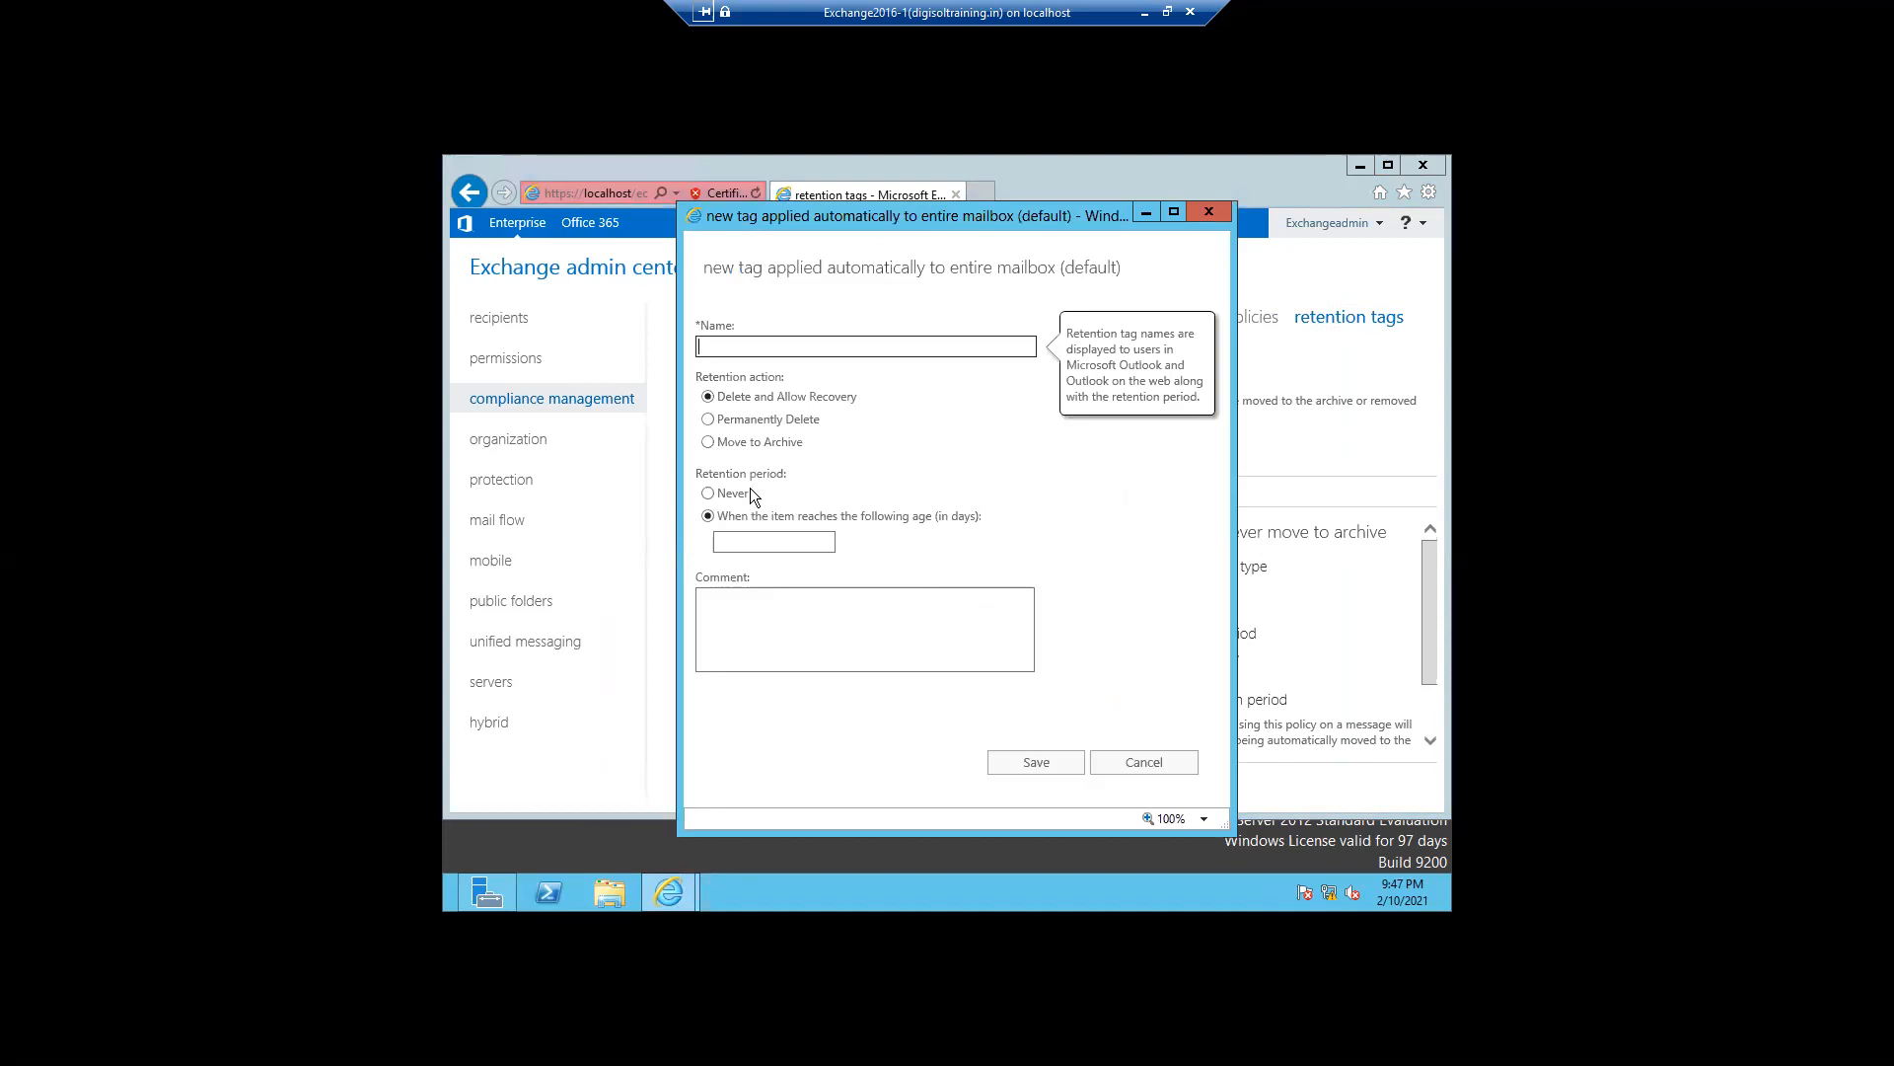
click(708, 442)
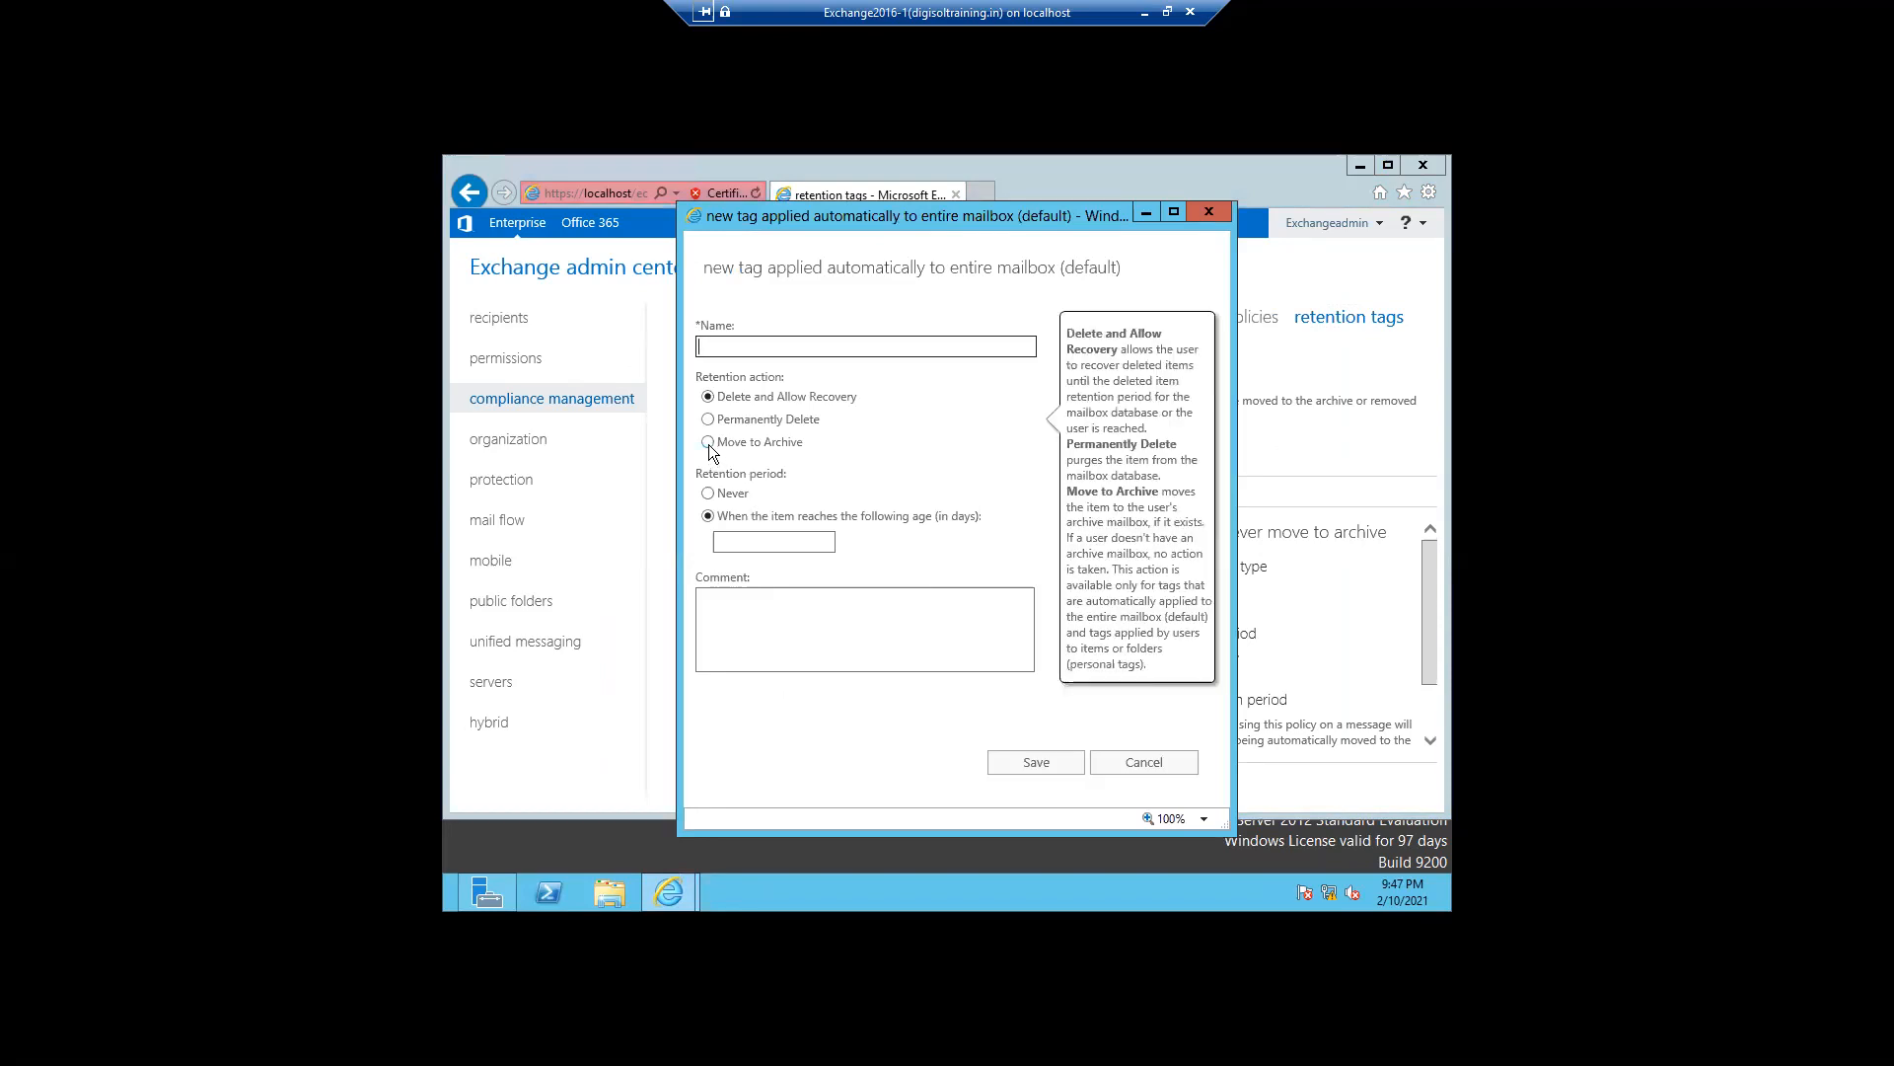
click(734, 538)
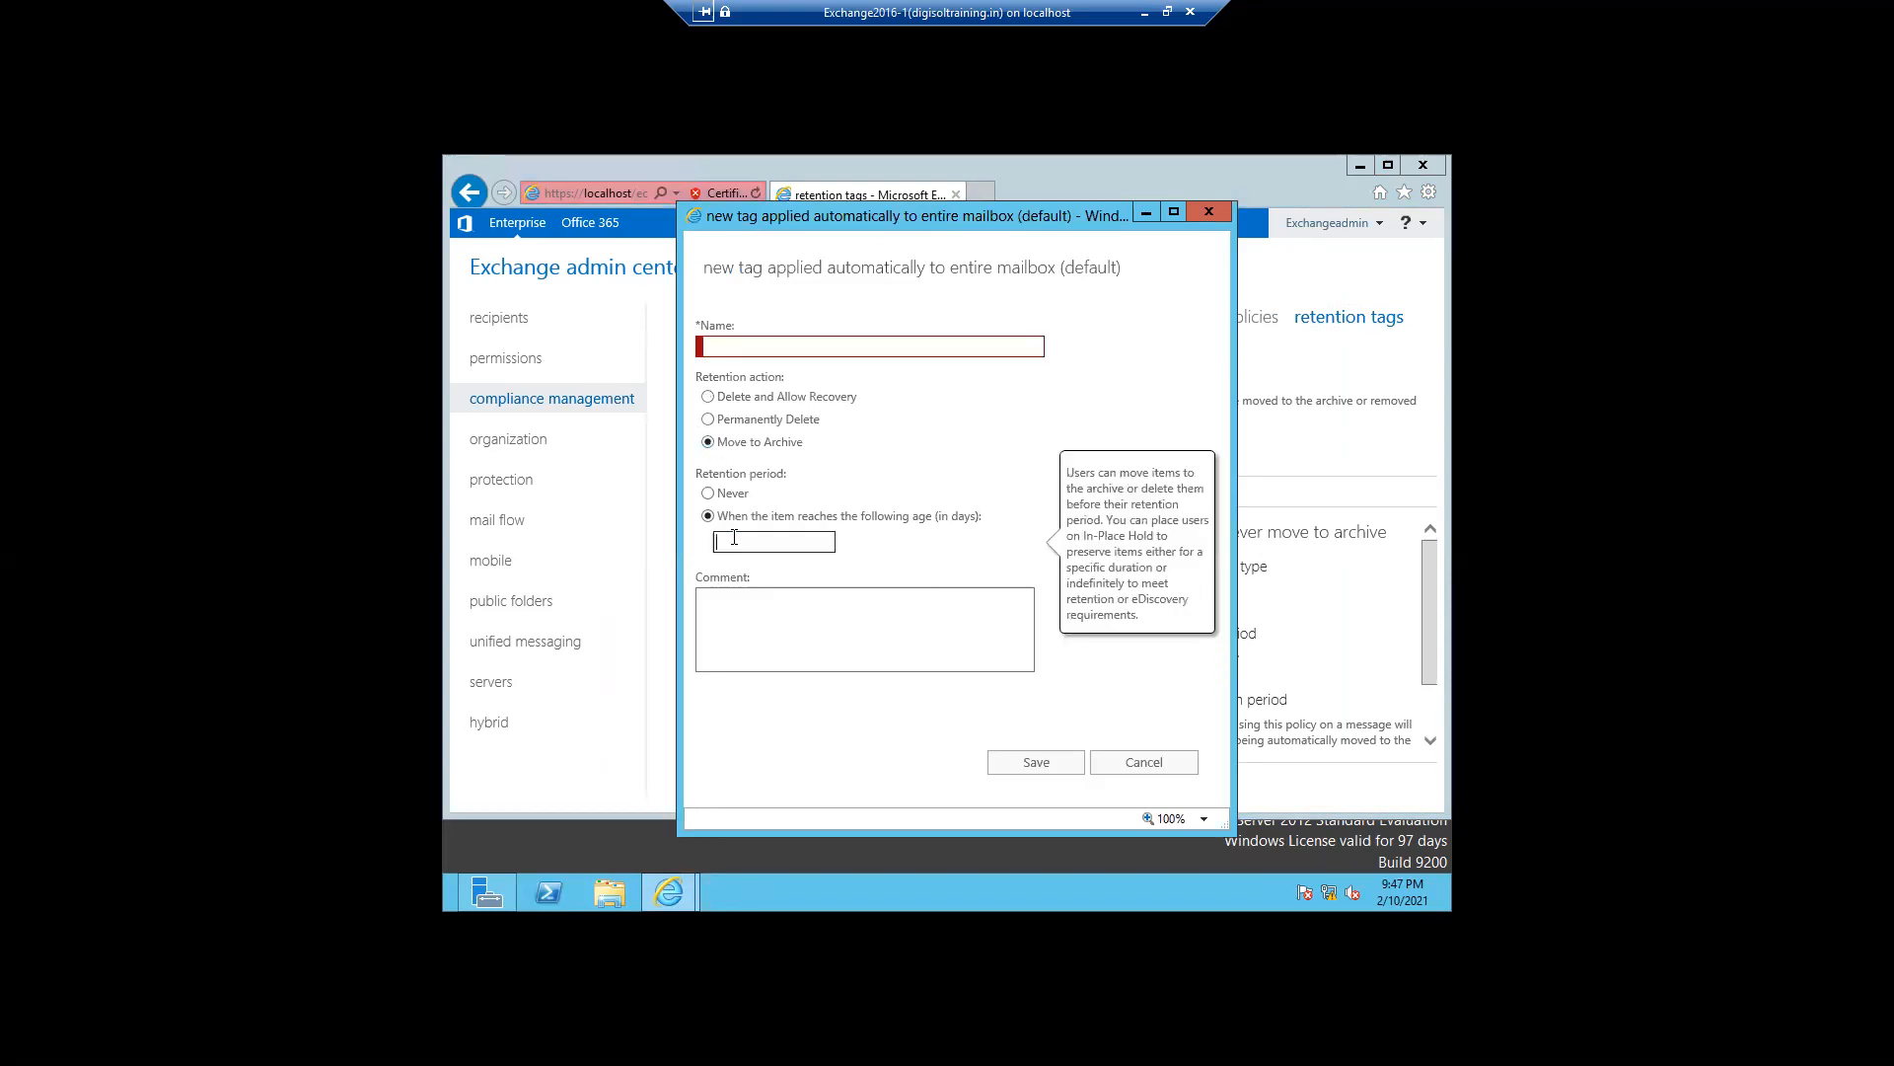
text(365)
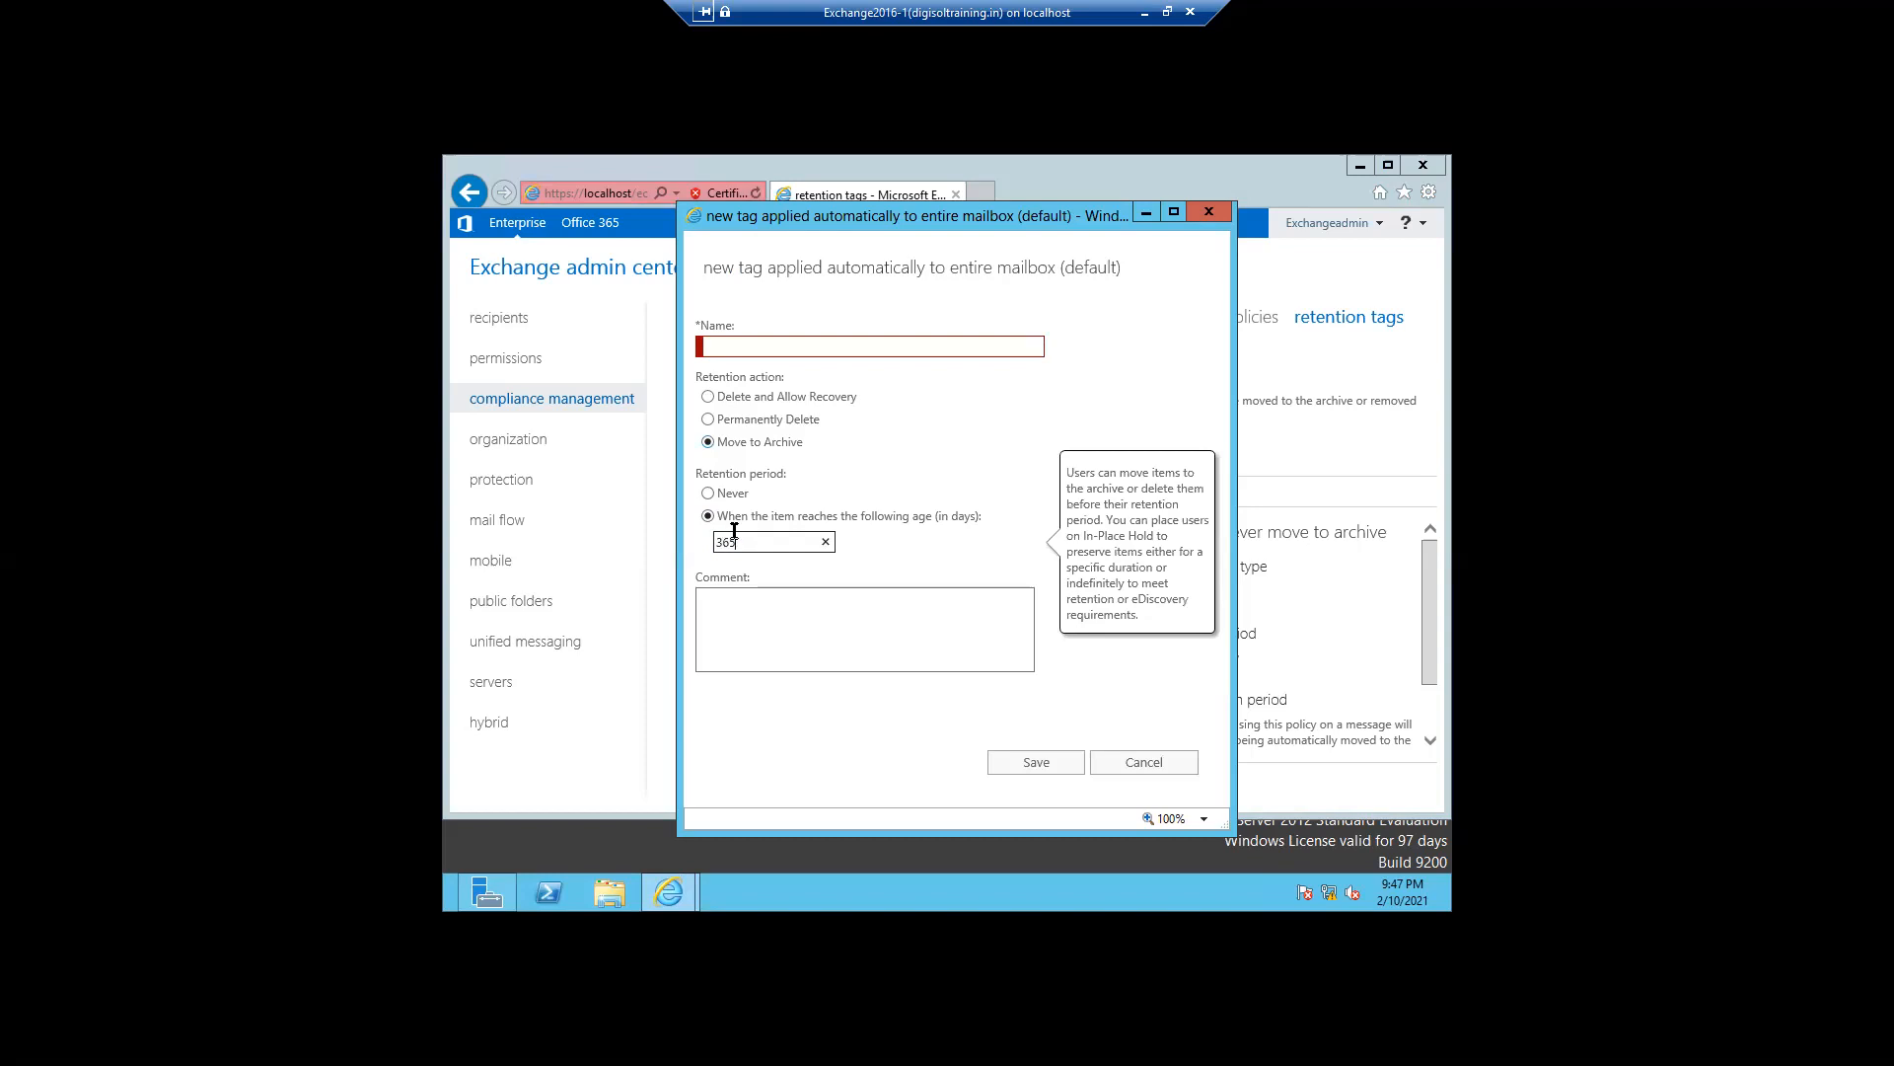
- Name the new retention tag Move mails to Archive Mailbox
click(723, 348)
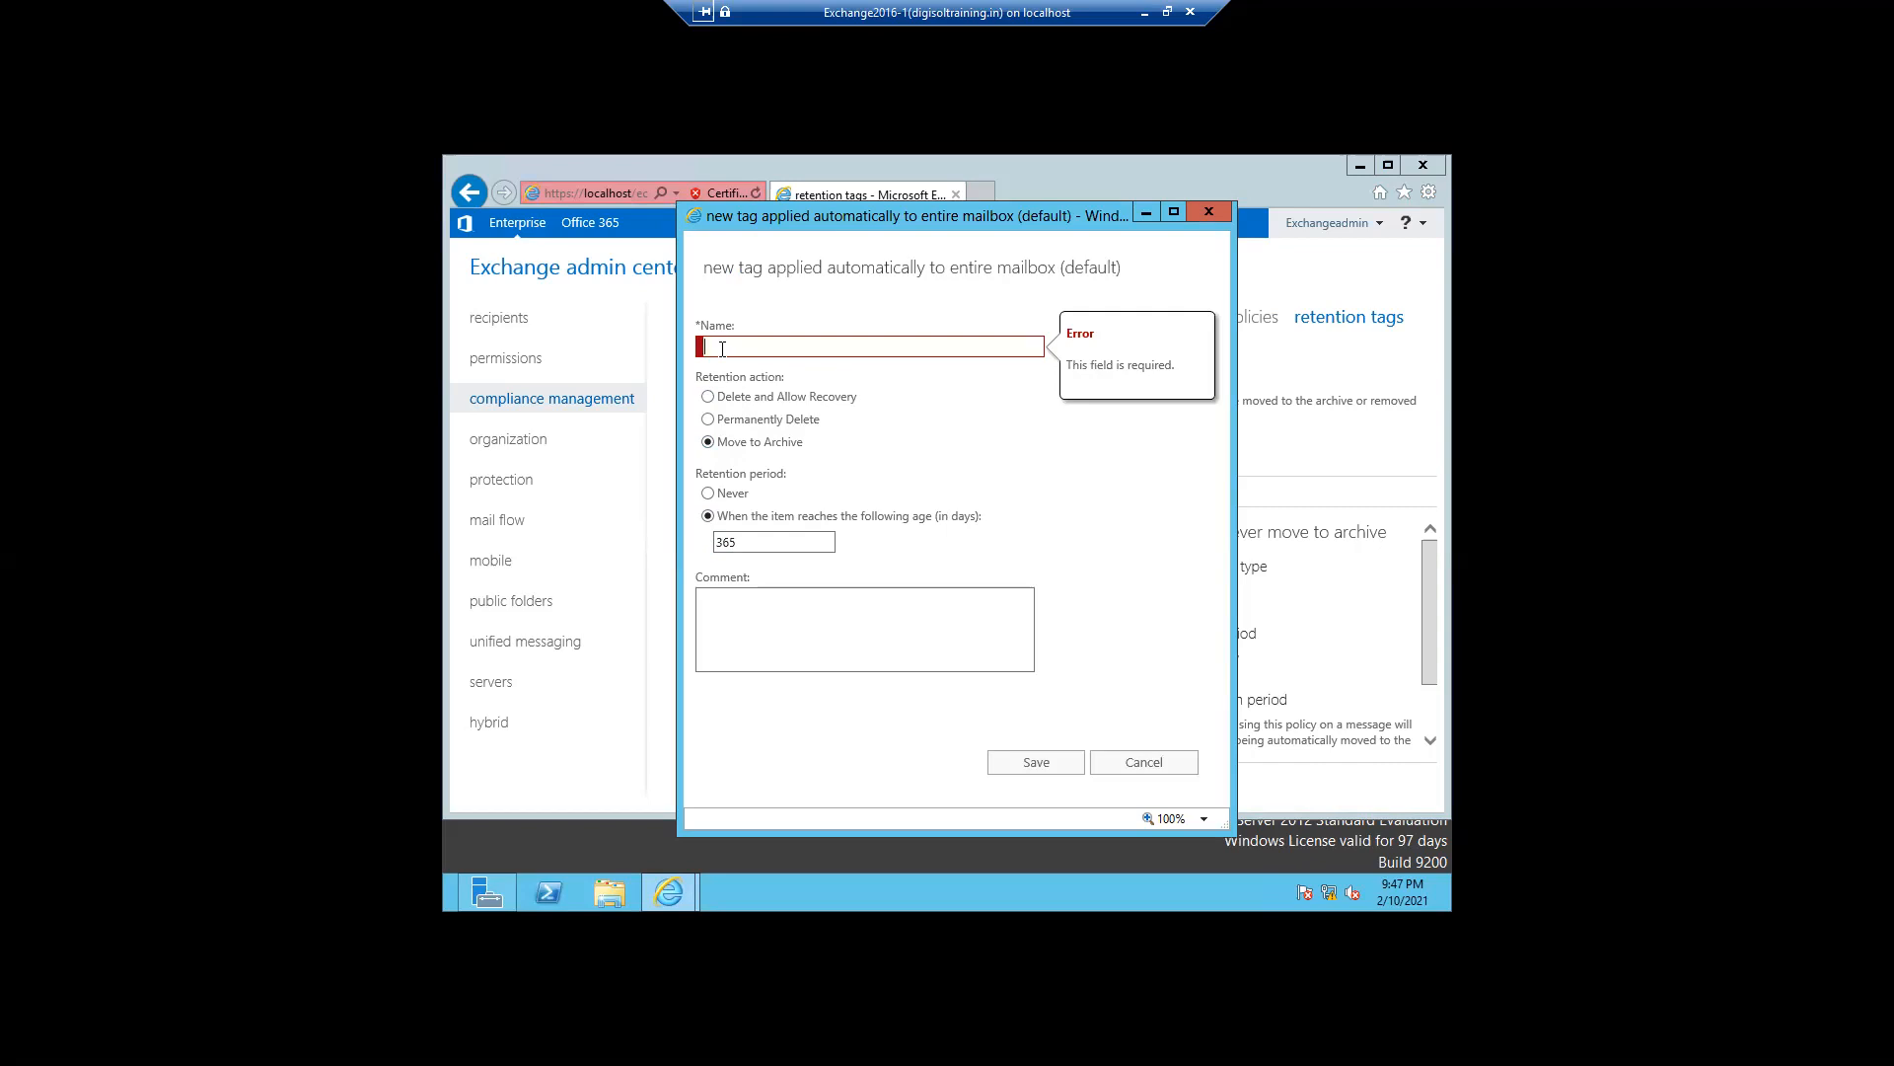
click(709, 397)
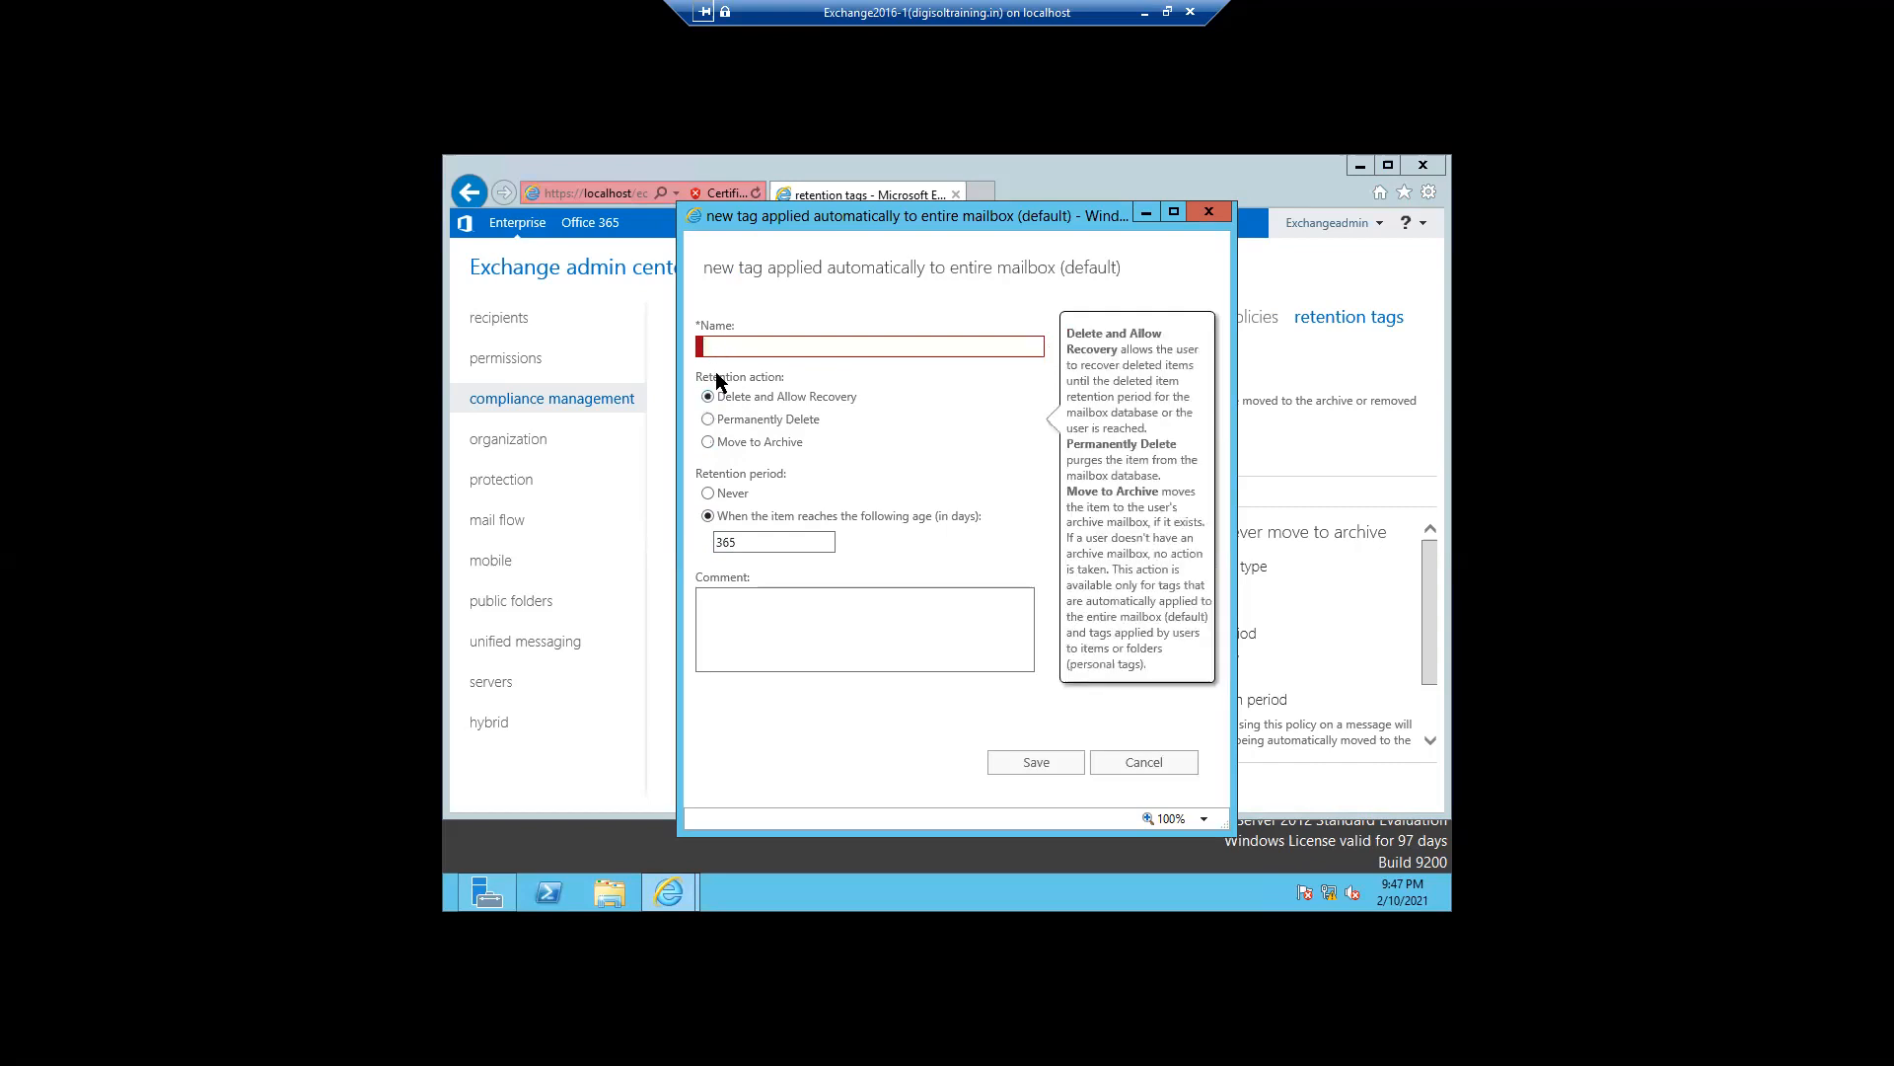
click(721, 352)
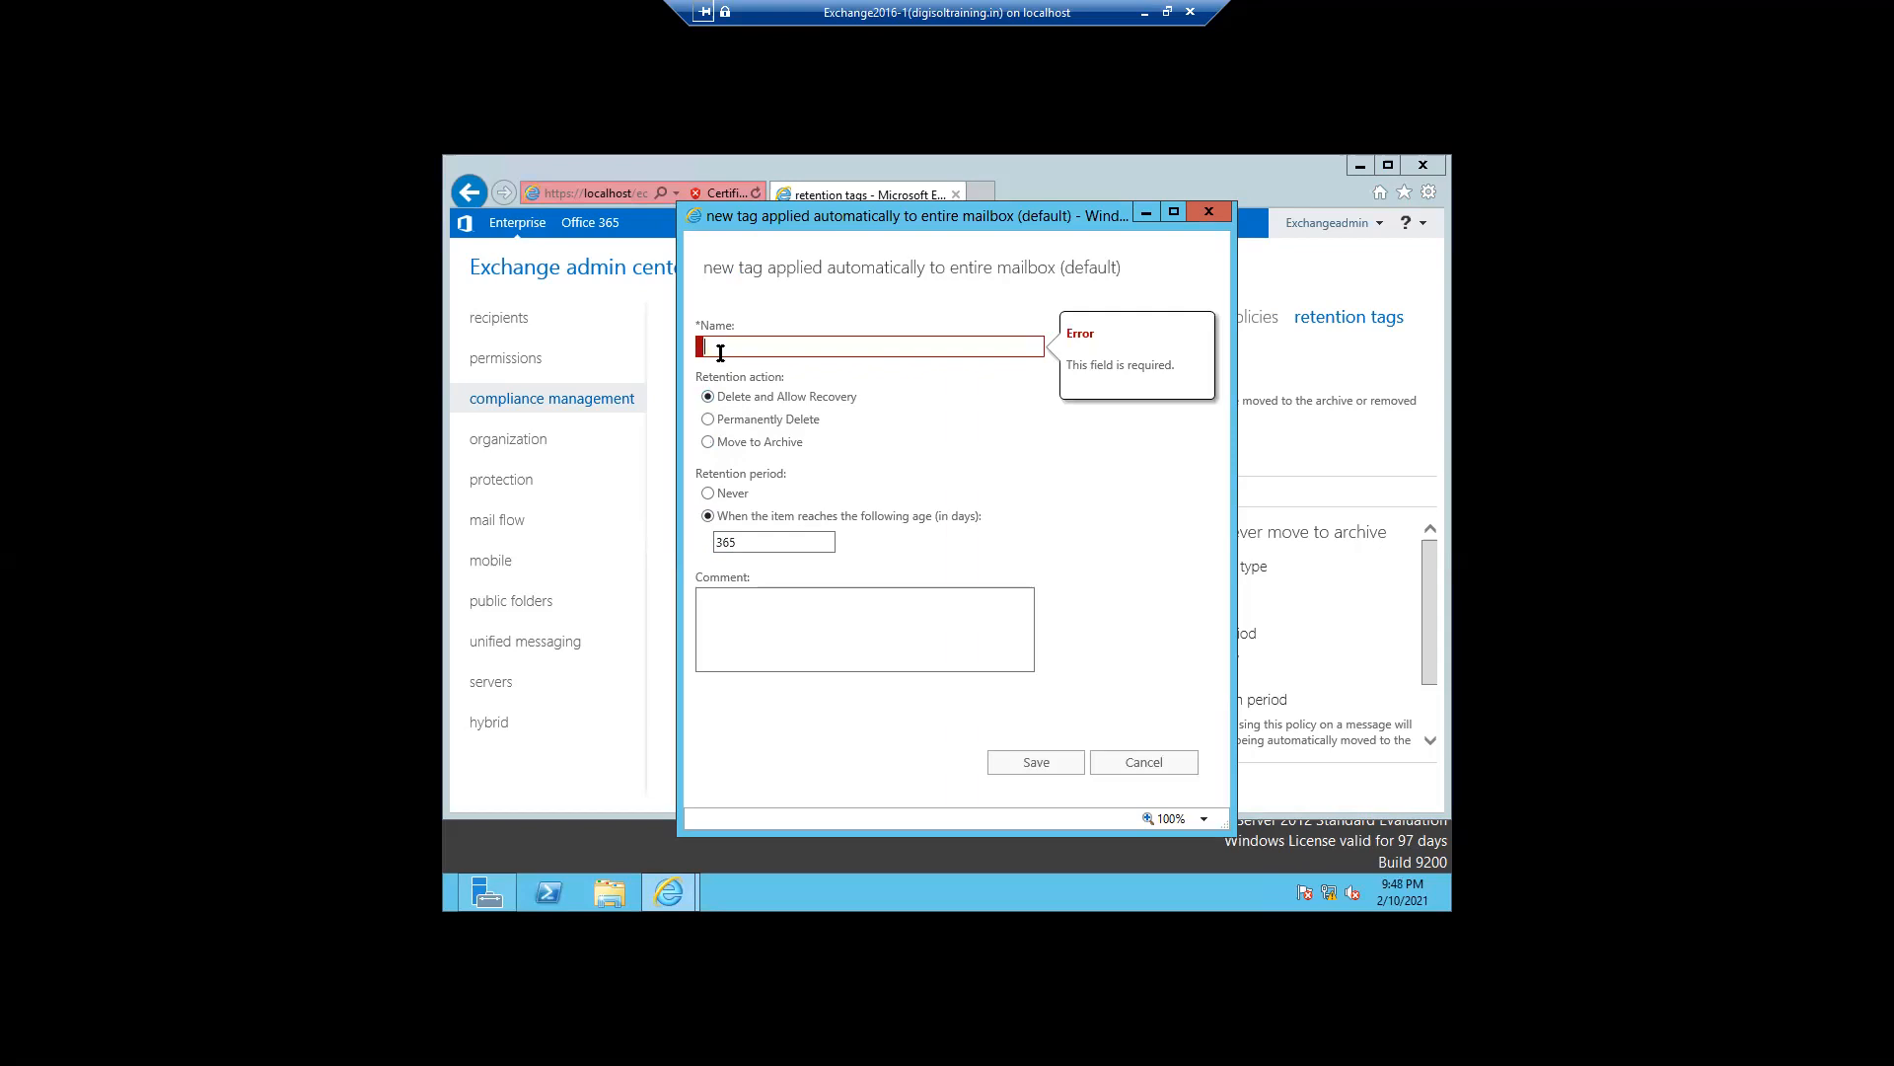
text(M)
key(BackSpace)
text(mo)
key(BackSpace)
text(Move mails to Archive Mailbox)
- Set the tag's retention action back to Move to Archive and save the tag
click(950, 430)
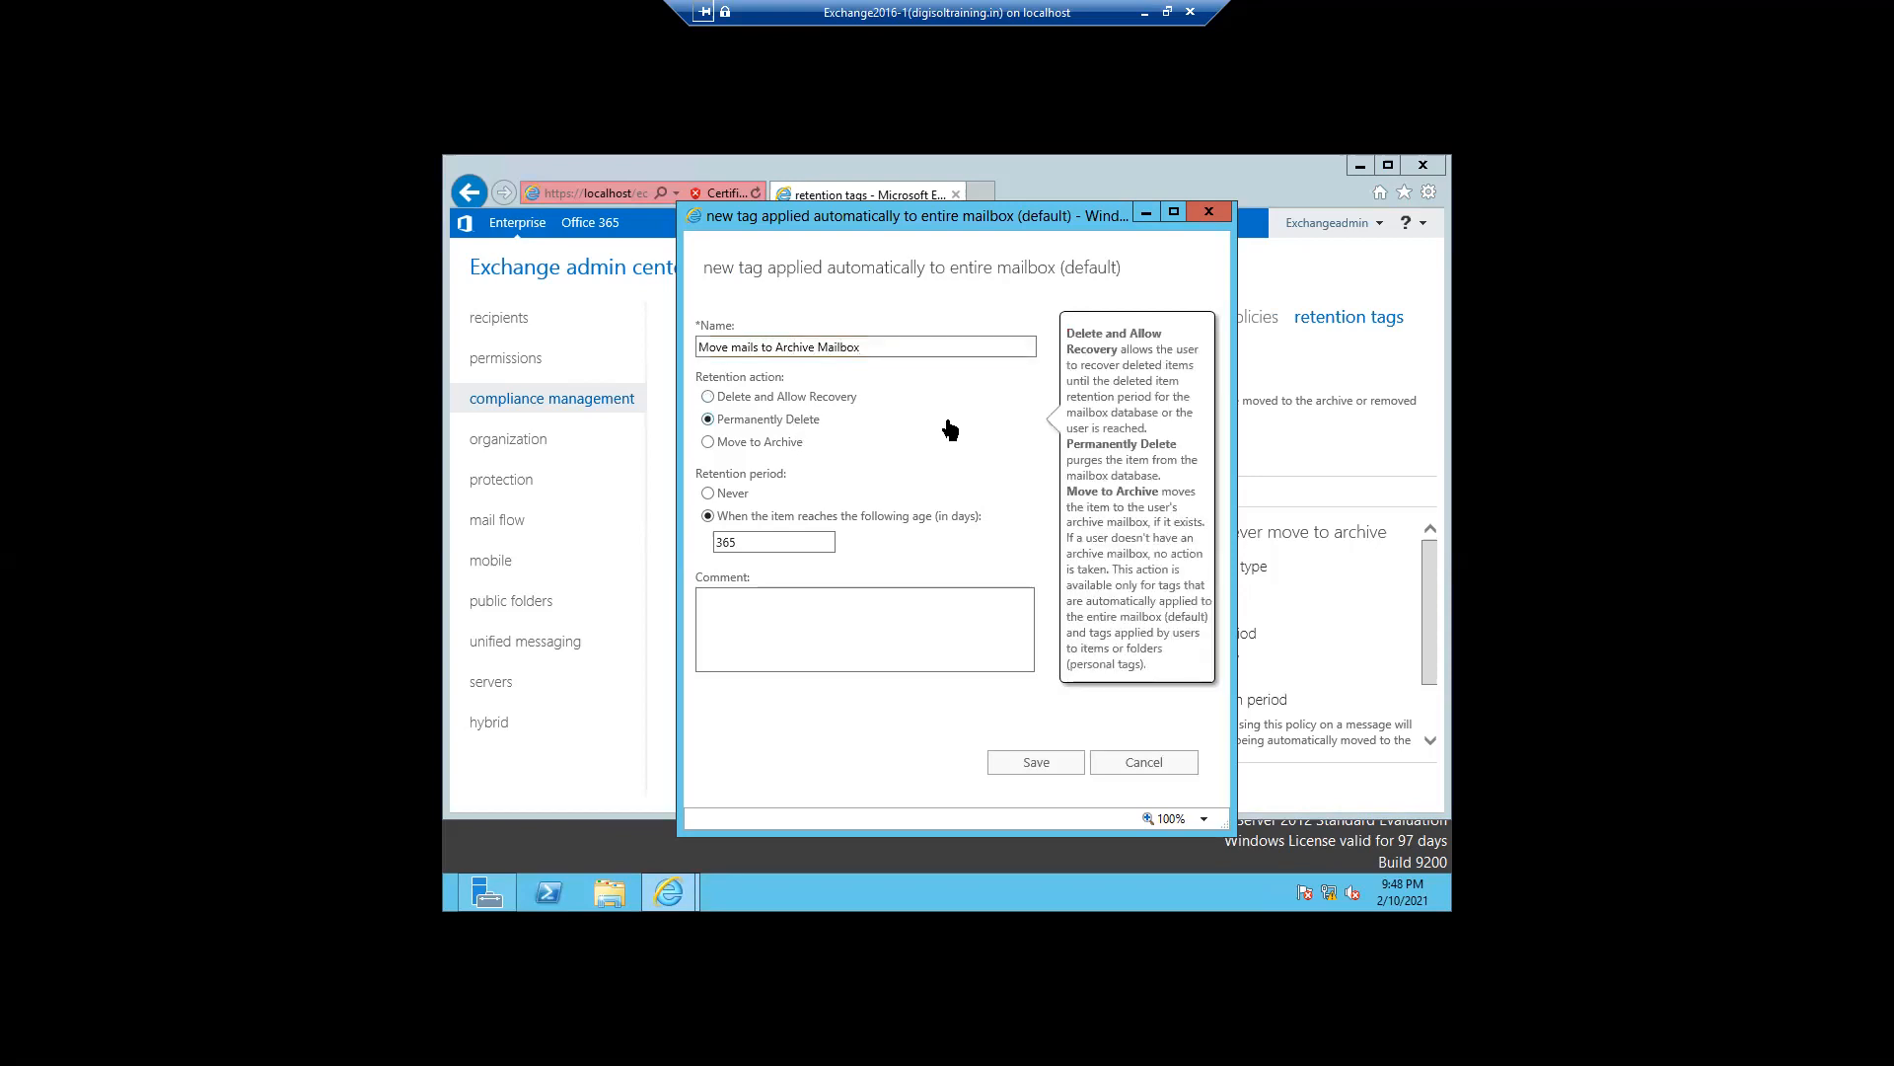
click(708, 444)
drag(742, 548, 695, 545)
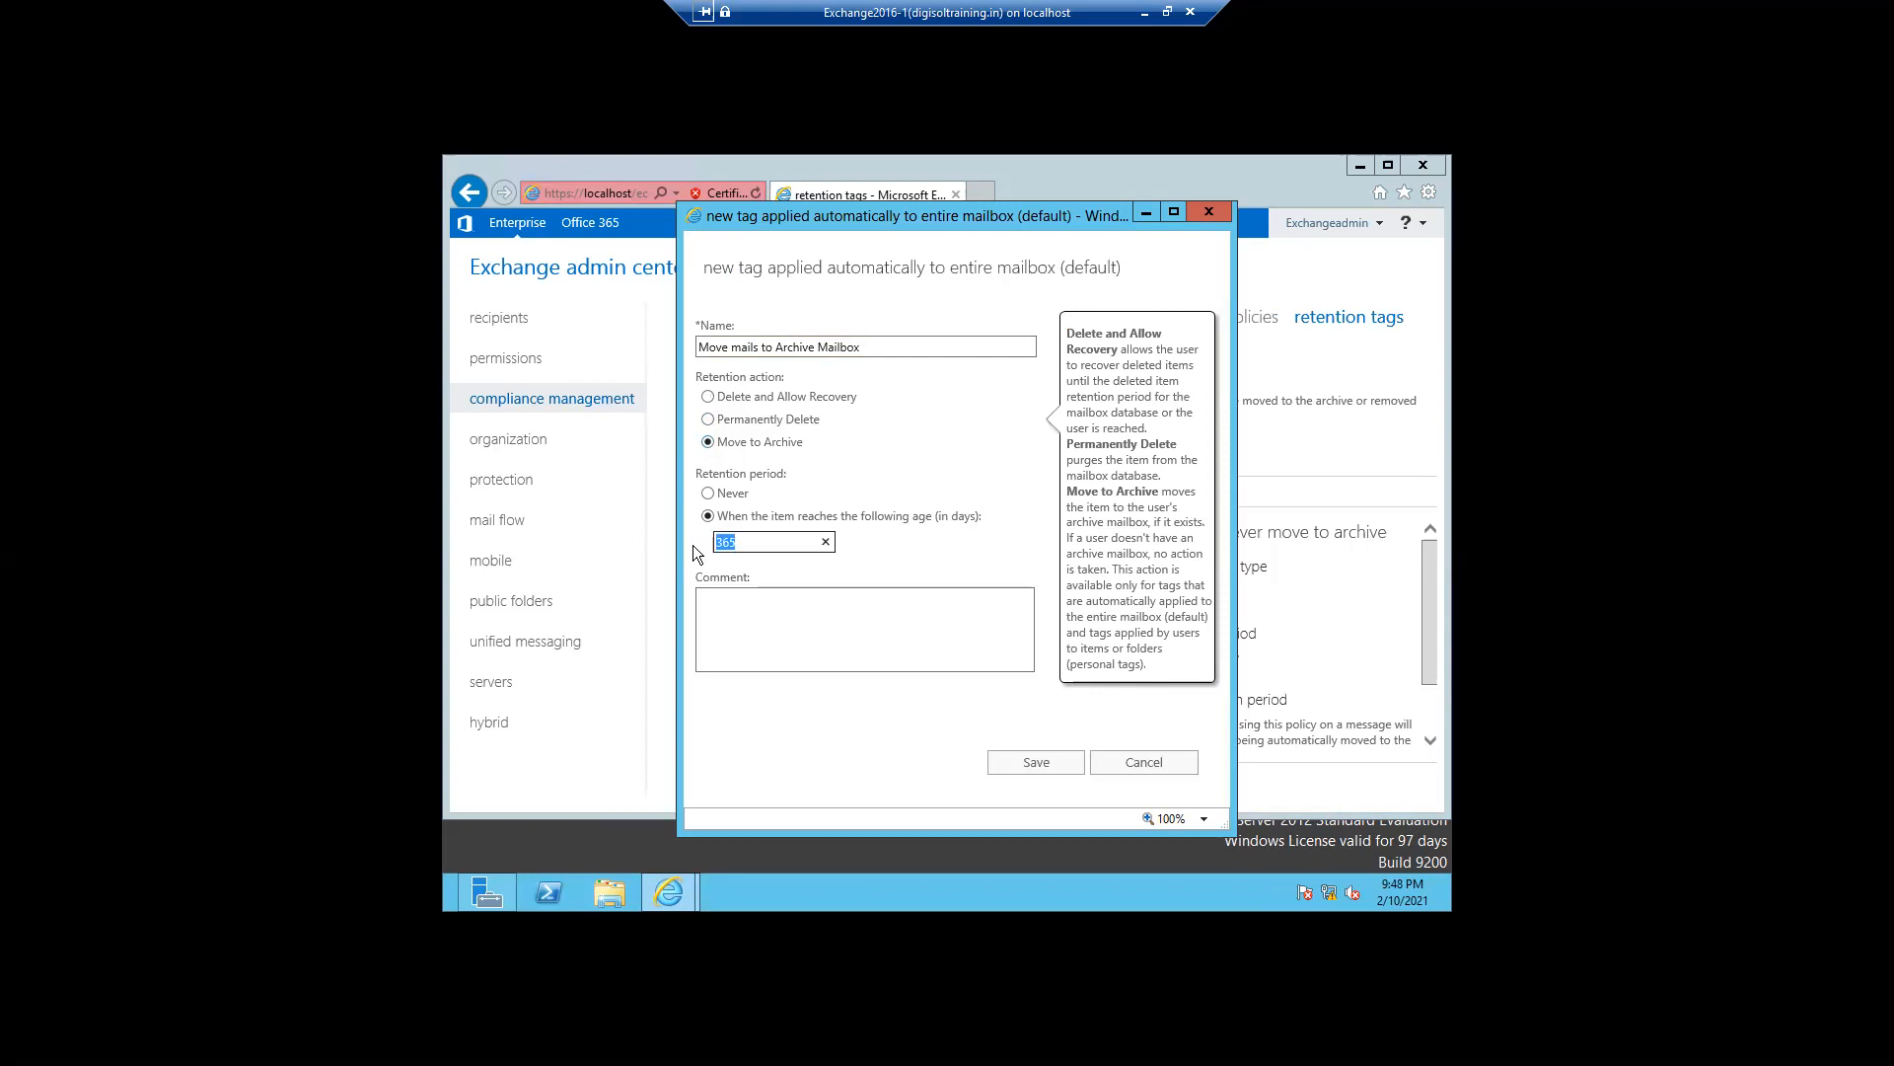
click(1015, 767)
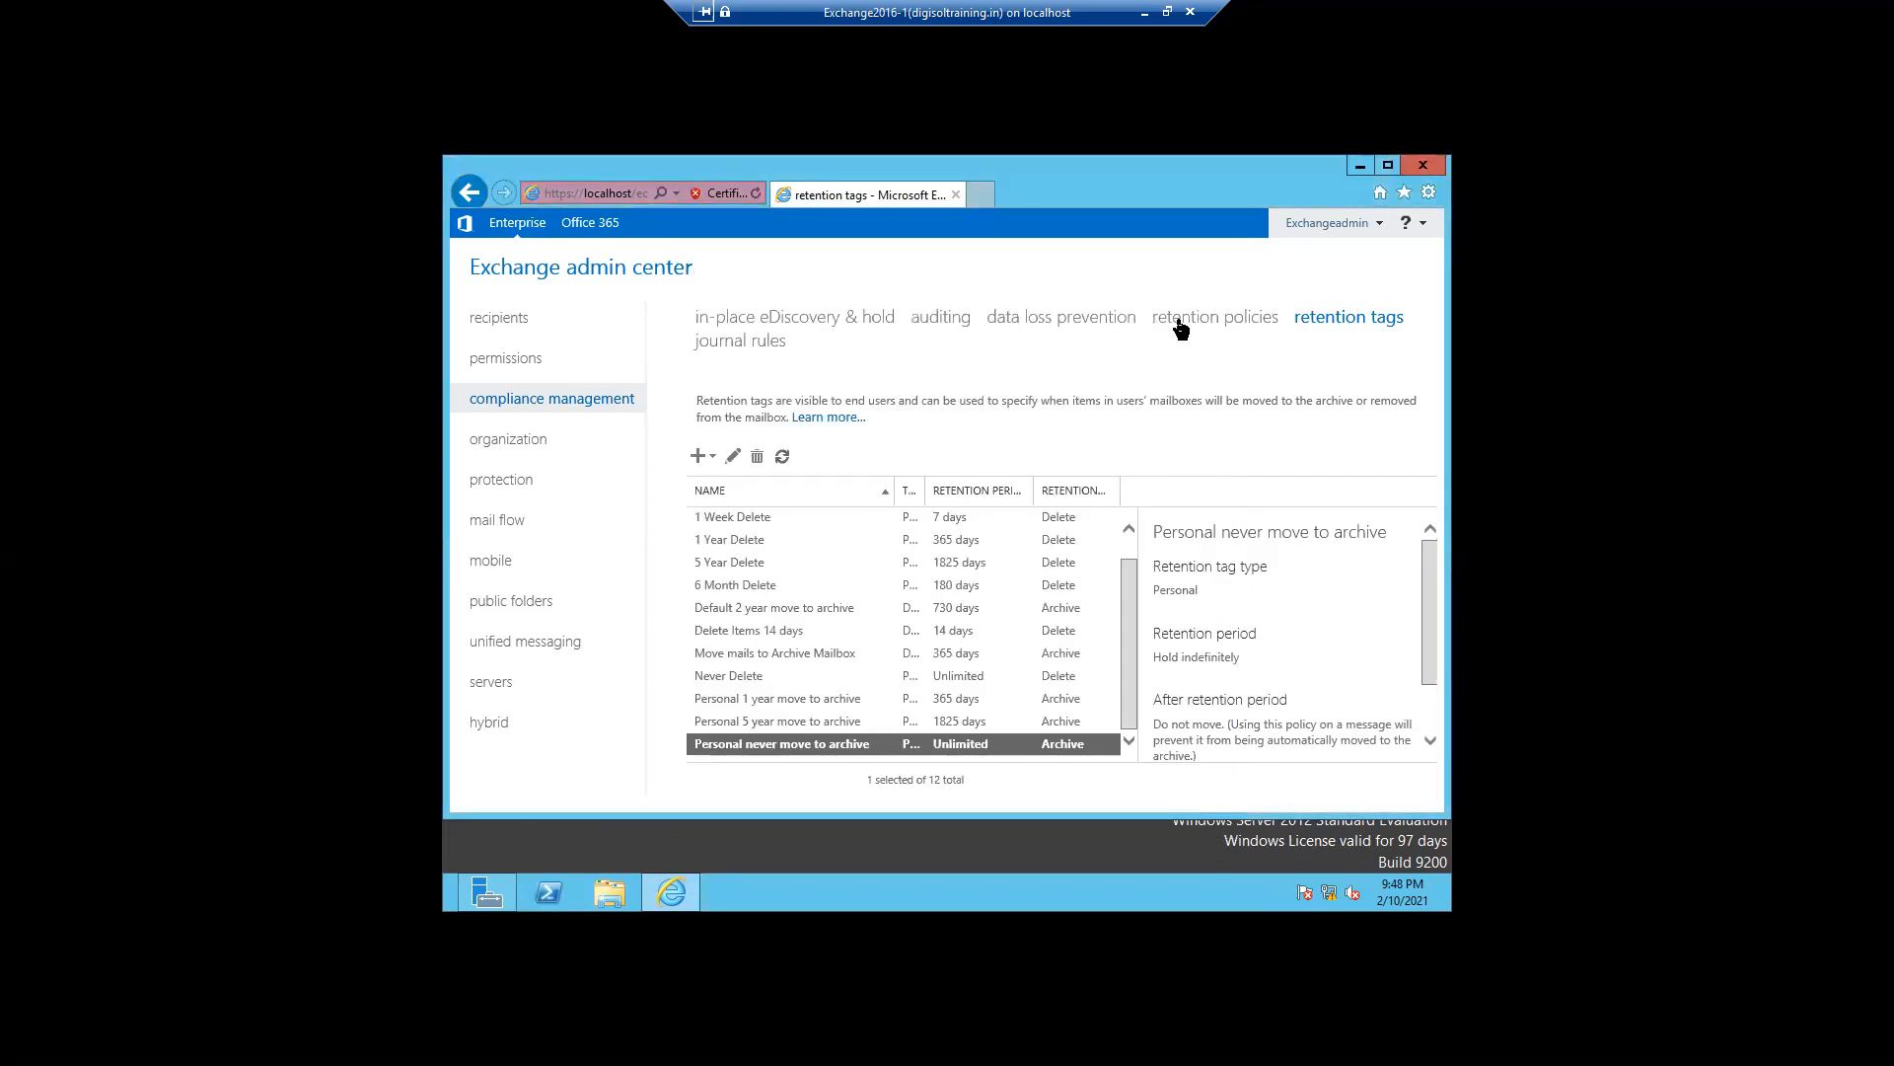
- Add the Move mails to Archive Mailbox tag to the User Retention Policy and save it
click(1180, 326)
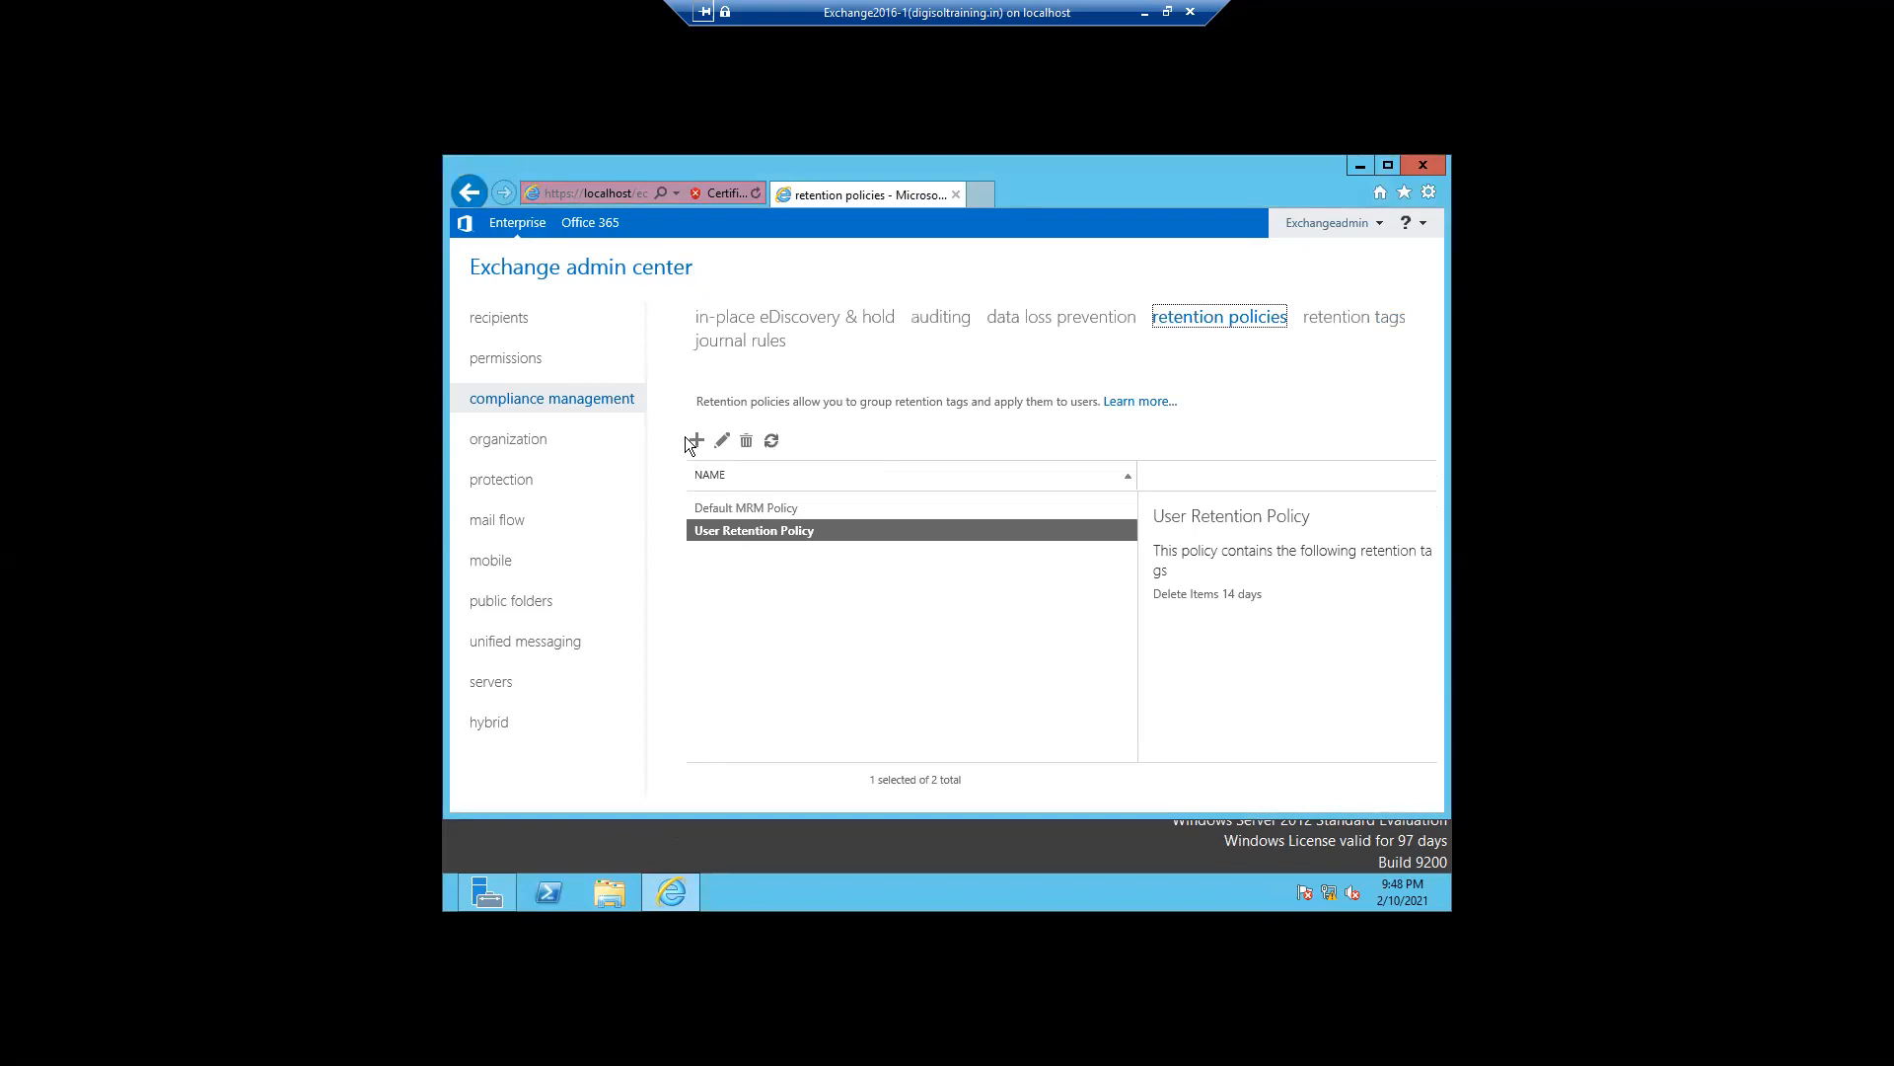
double_click(703, 532)
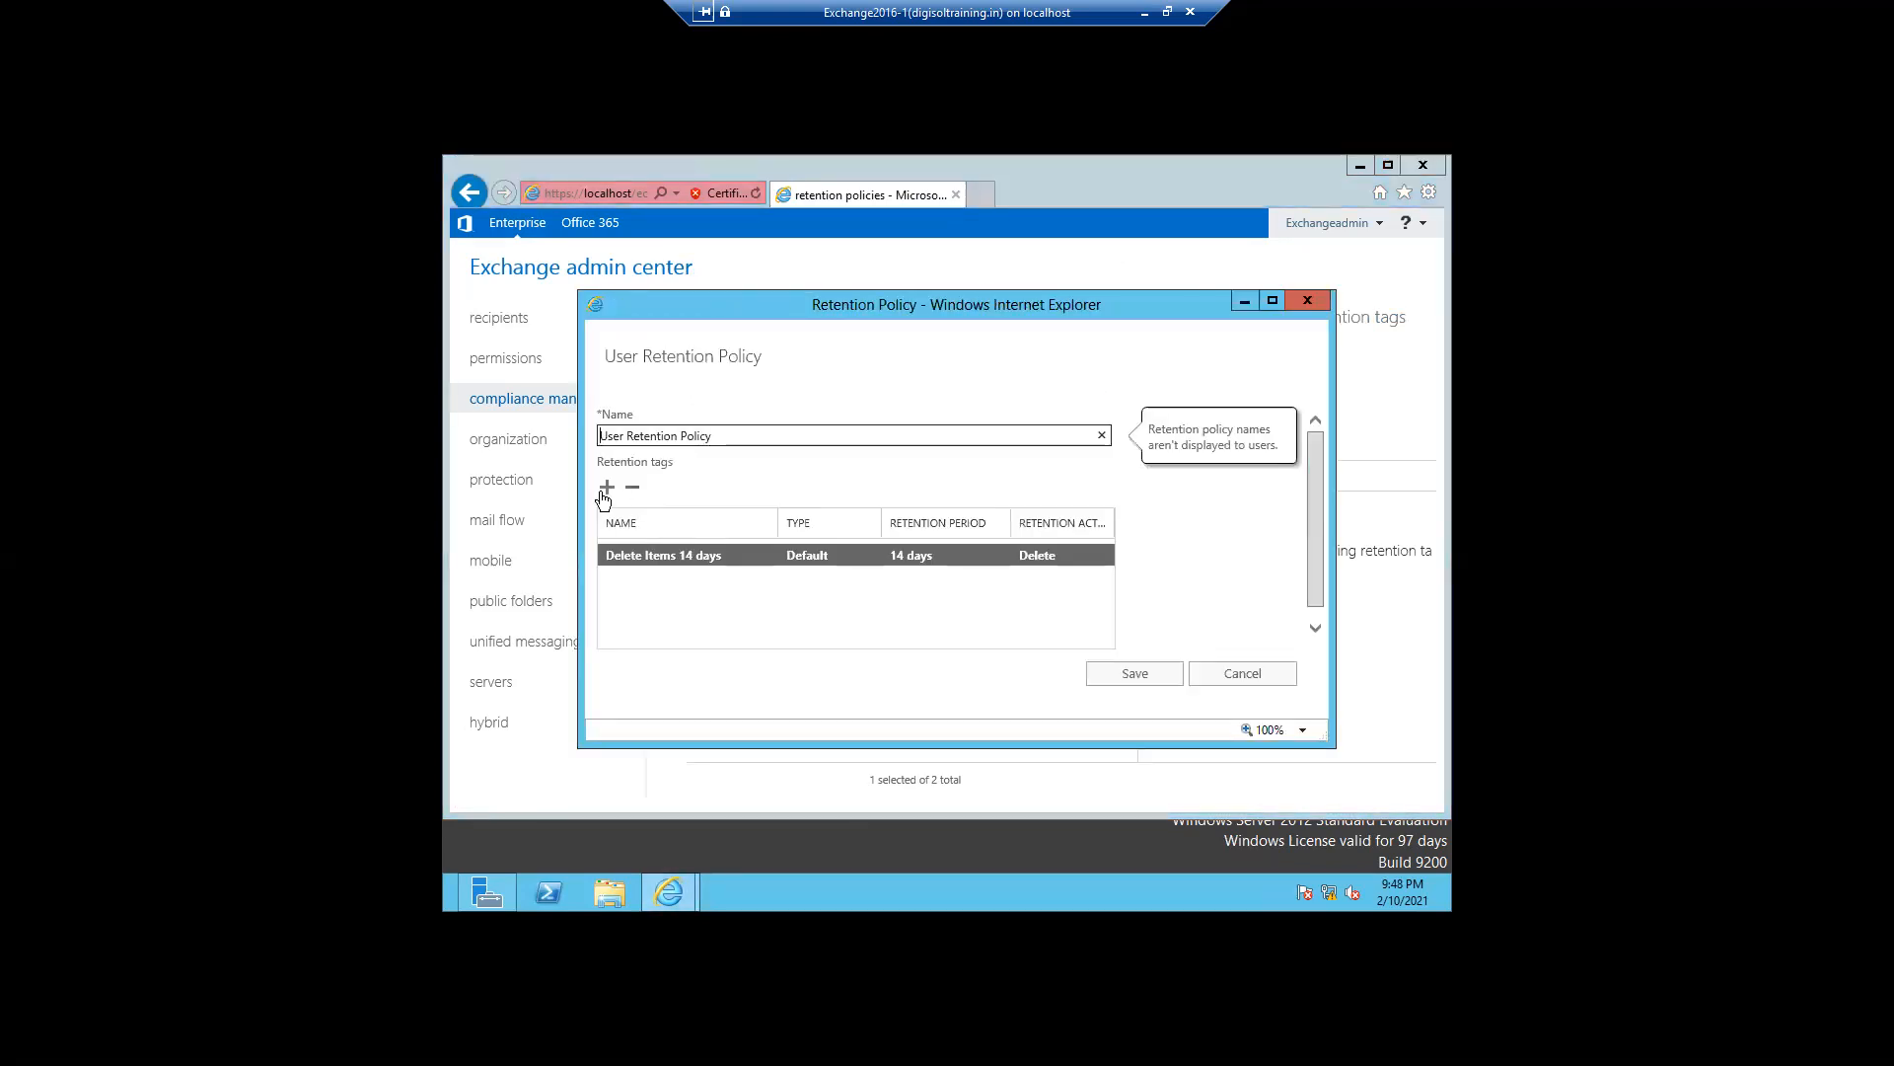
click(606, 488)
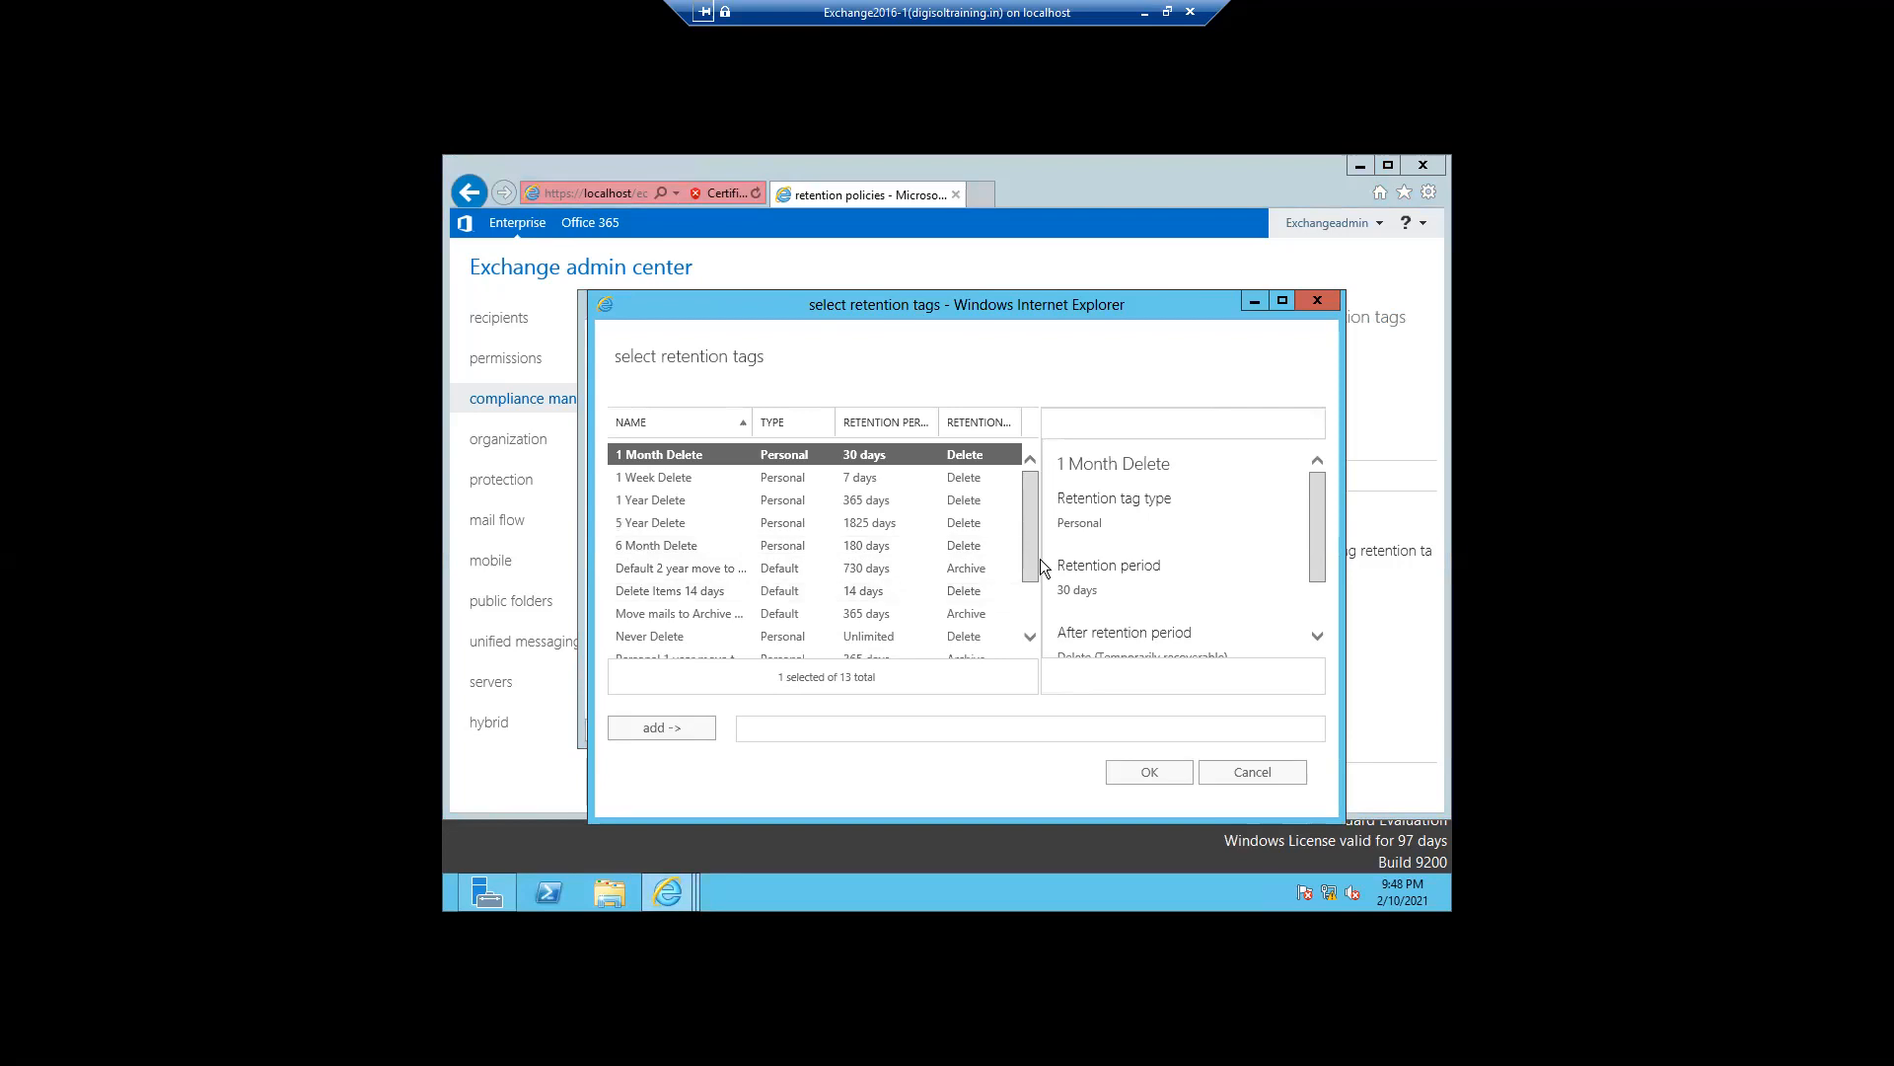
click(1031, 638)
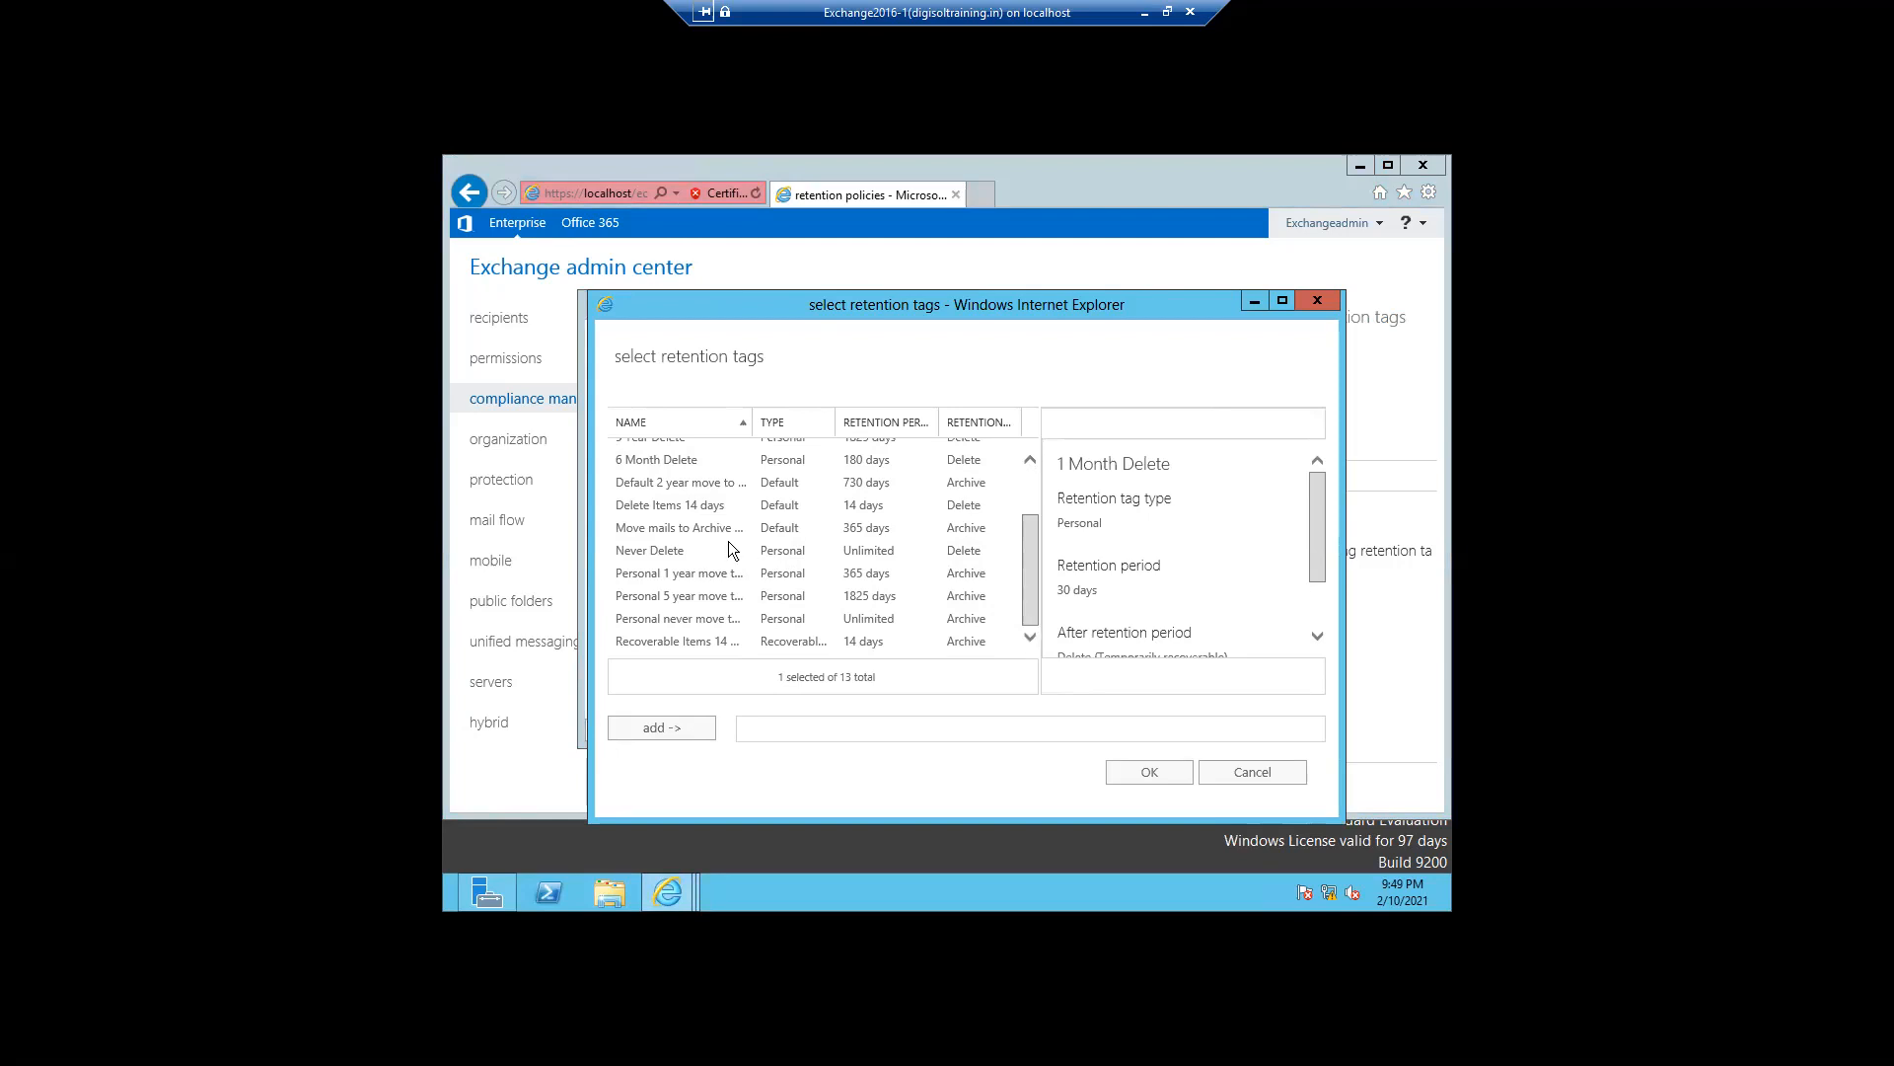
click(699, 530)
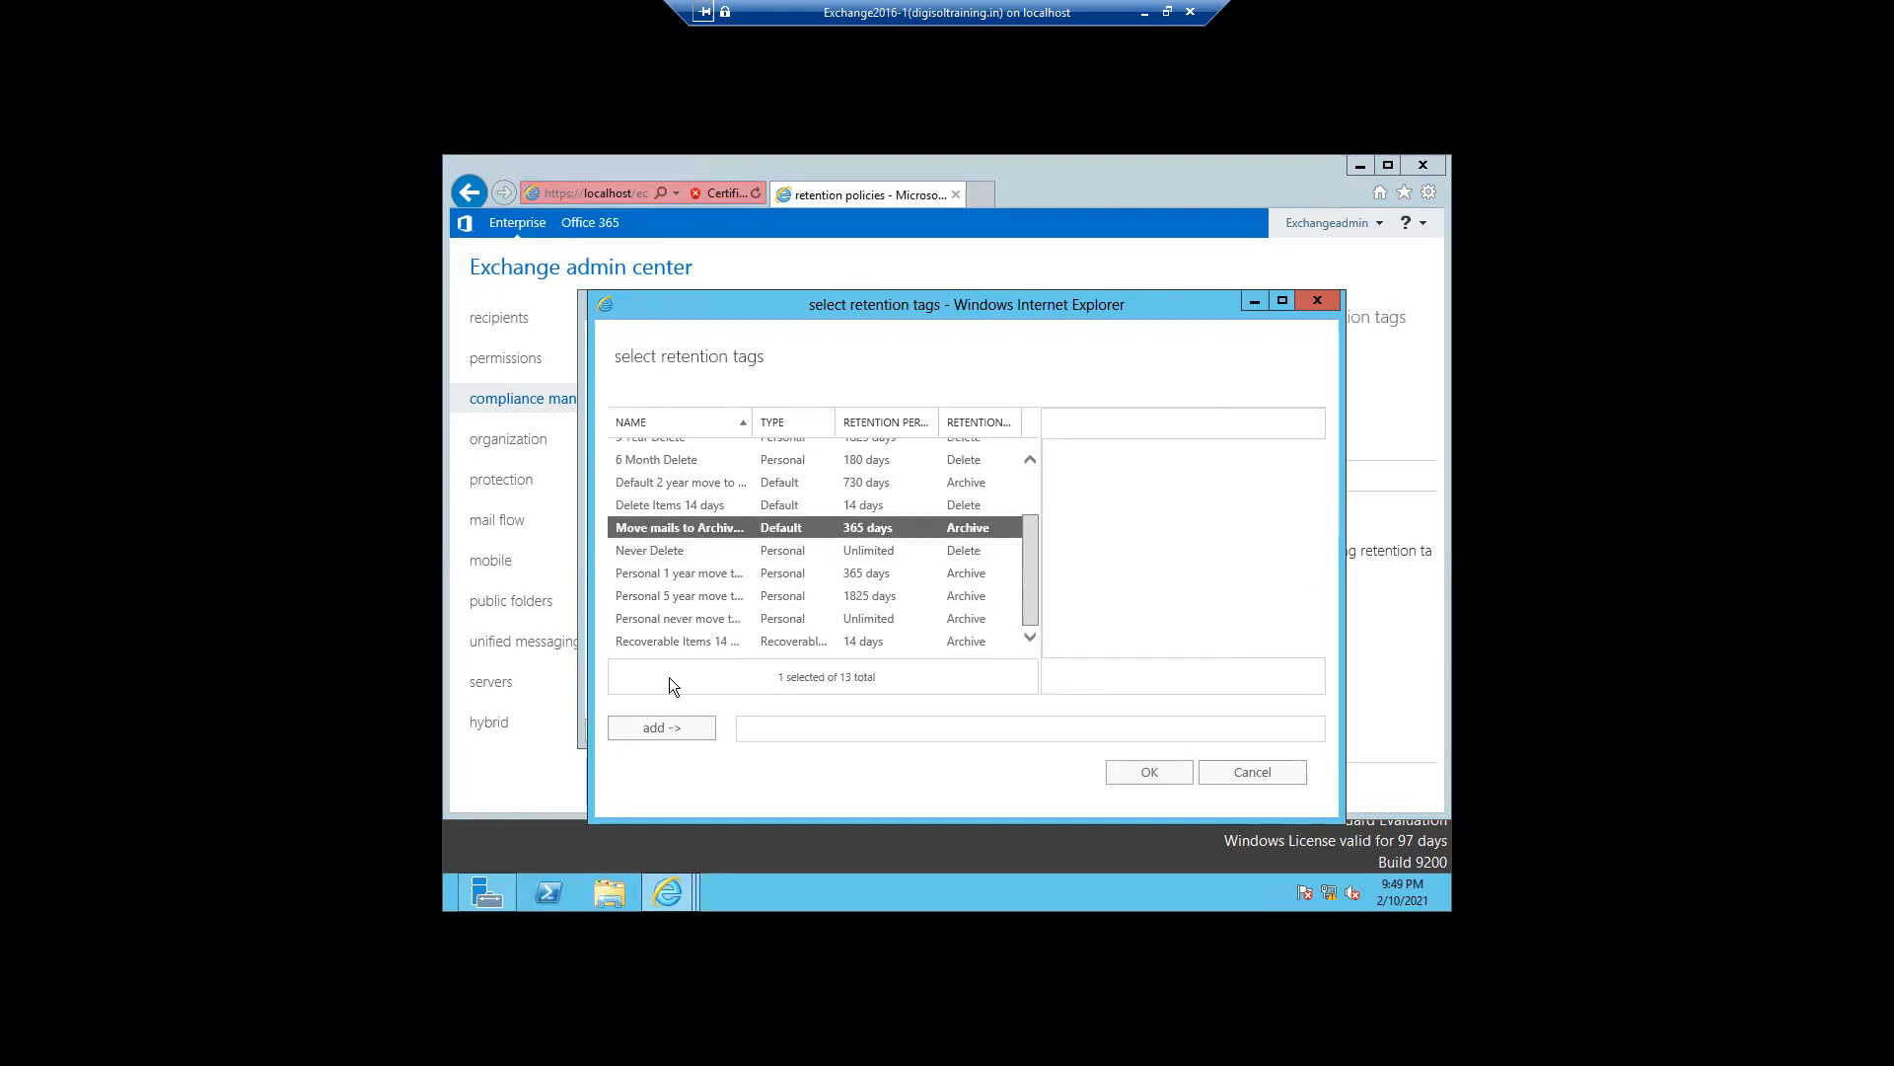
click(651, 730)
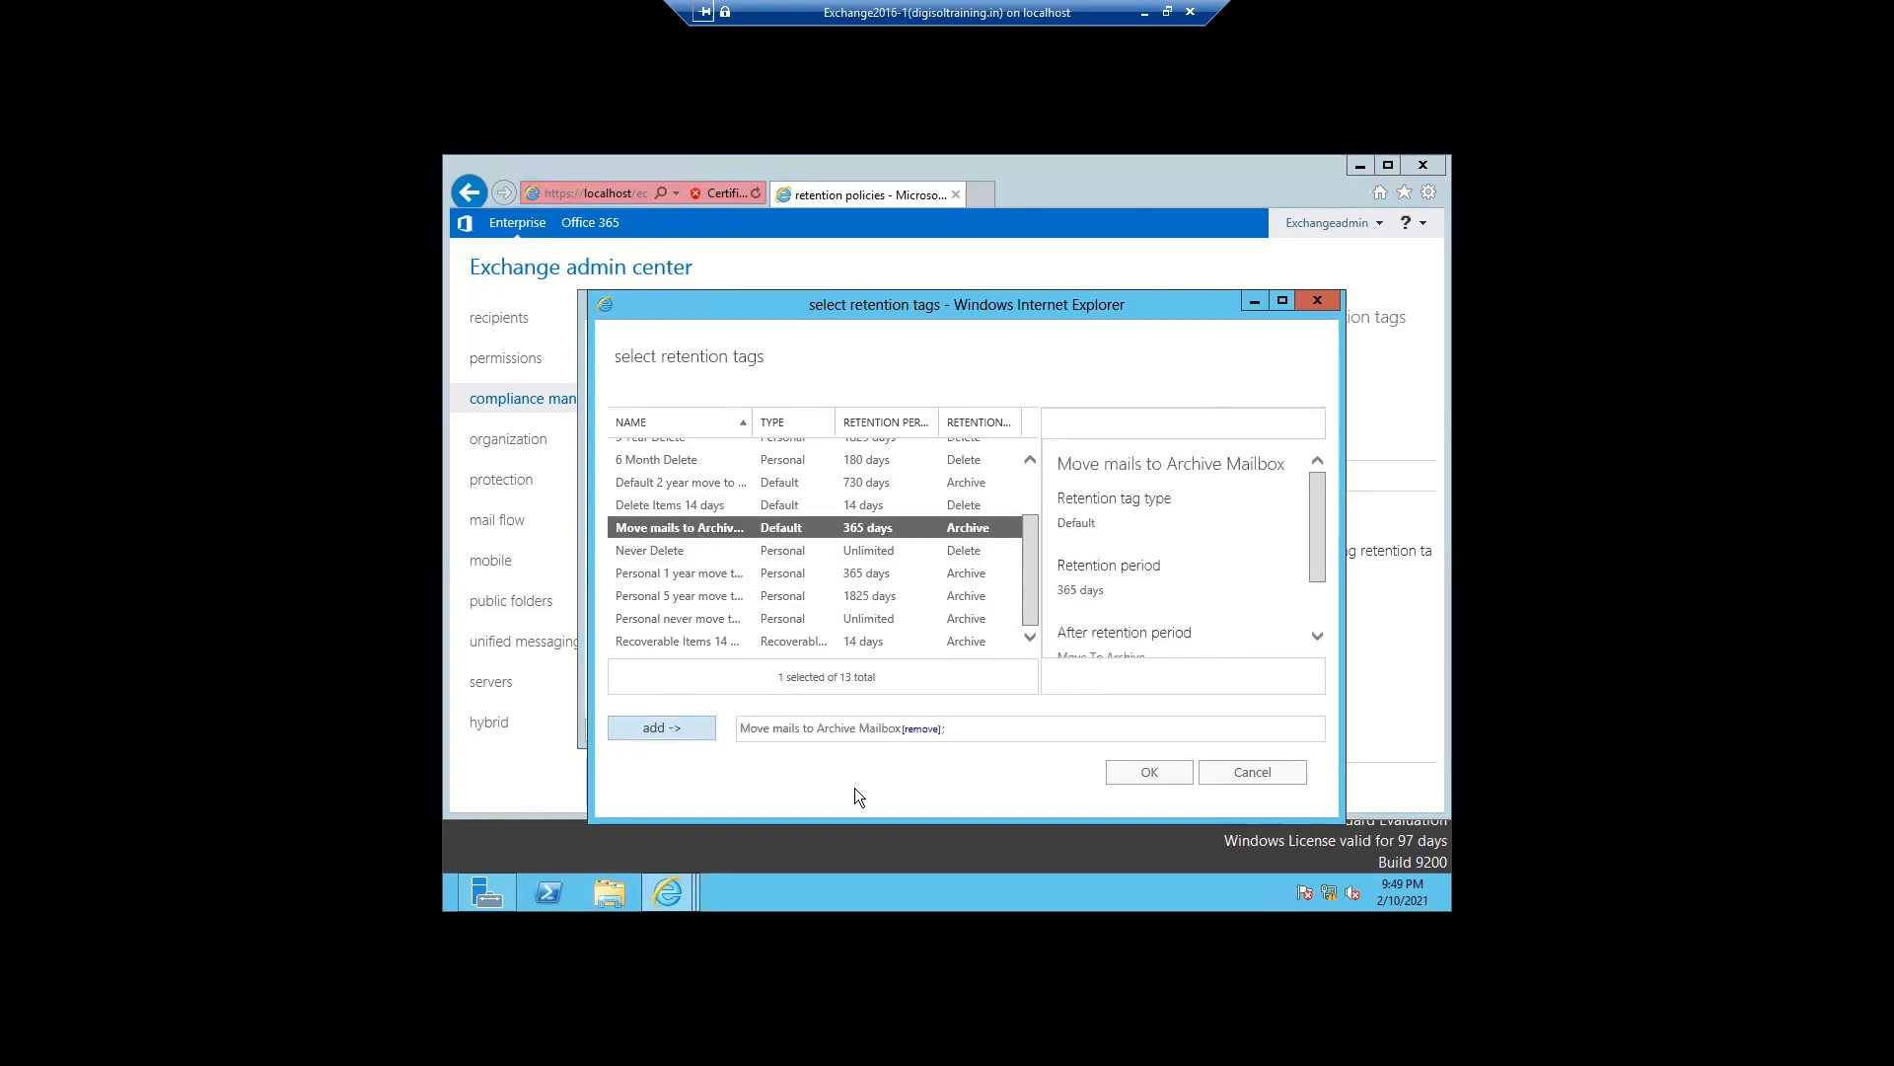
click(1150, 775)
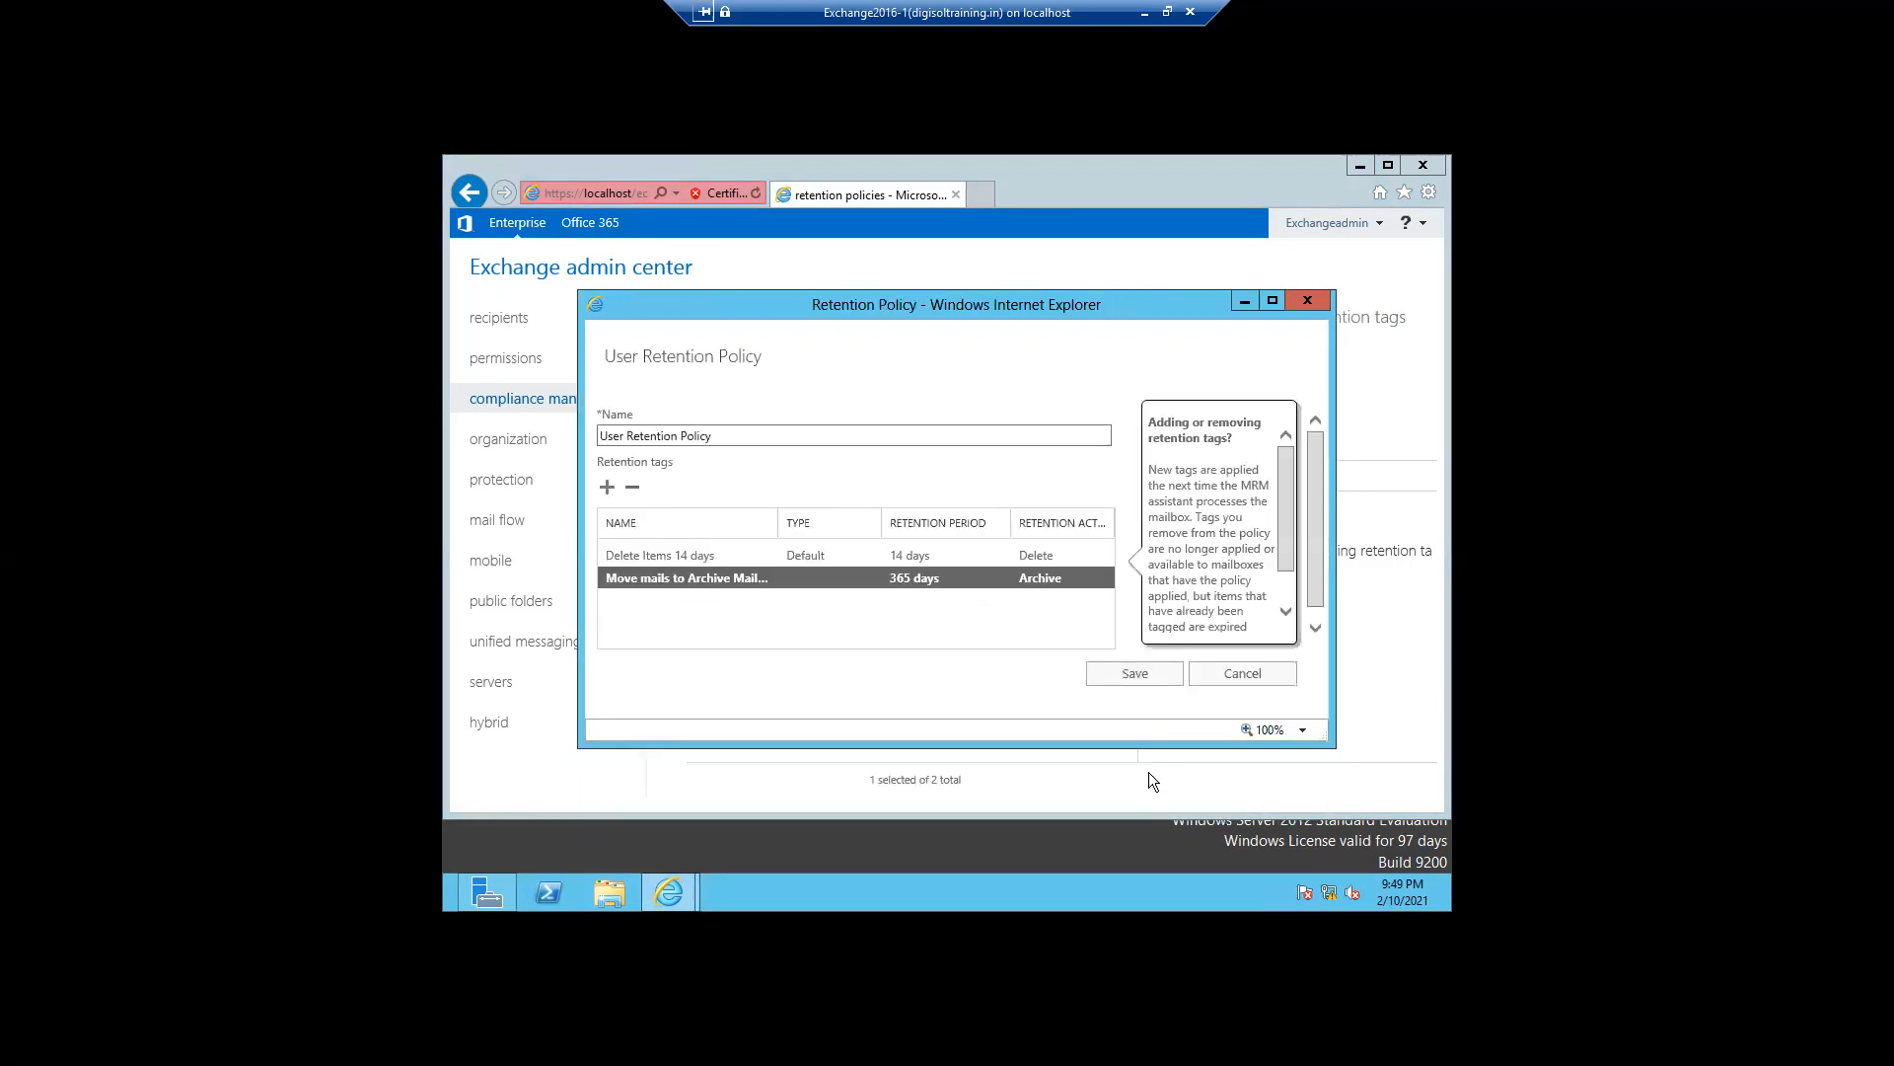
click(1136, 678)
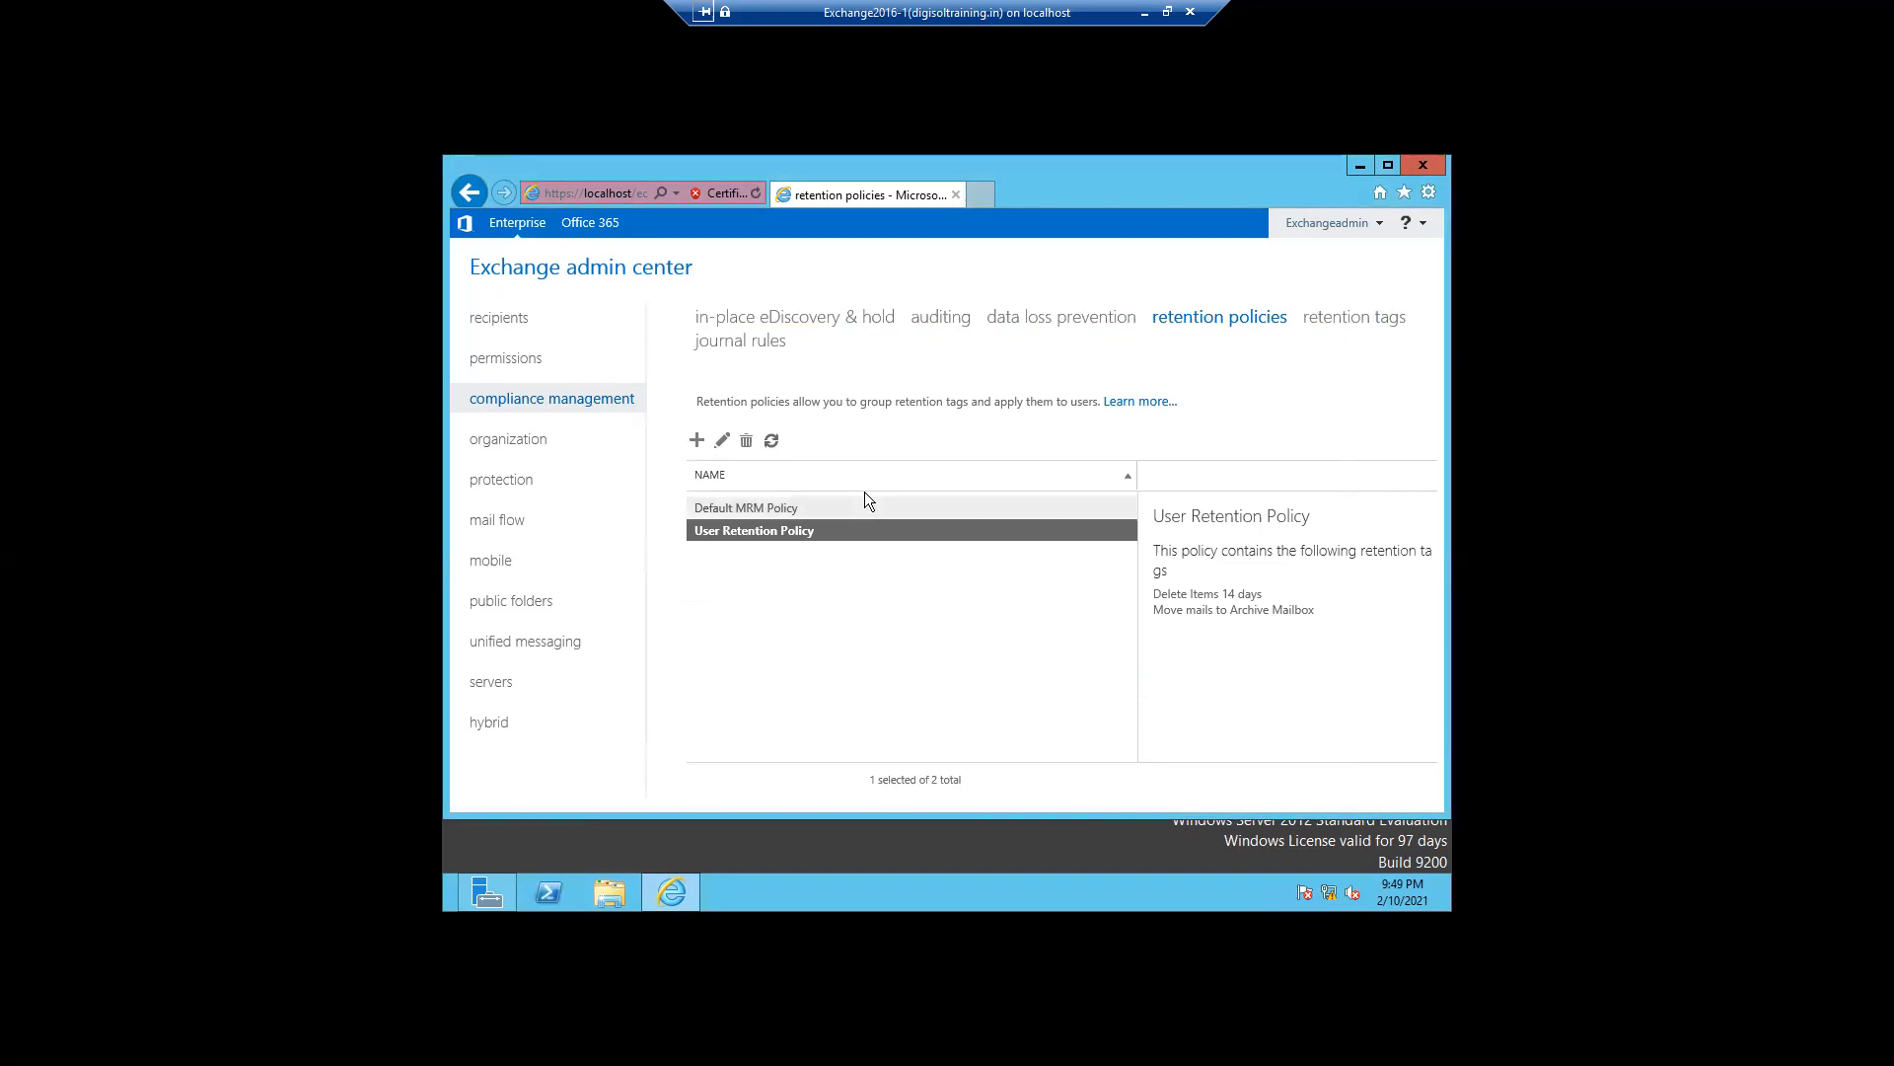
- Assign the User Retention Policy to the archive-enabled user mailbox in its mailbox features and save
click(503, 332)
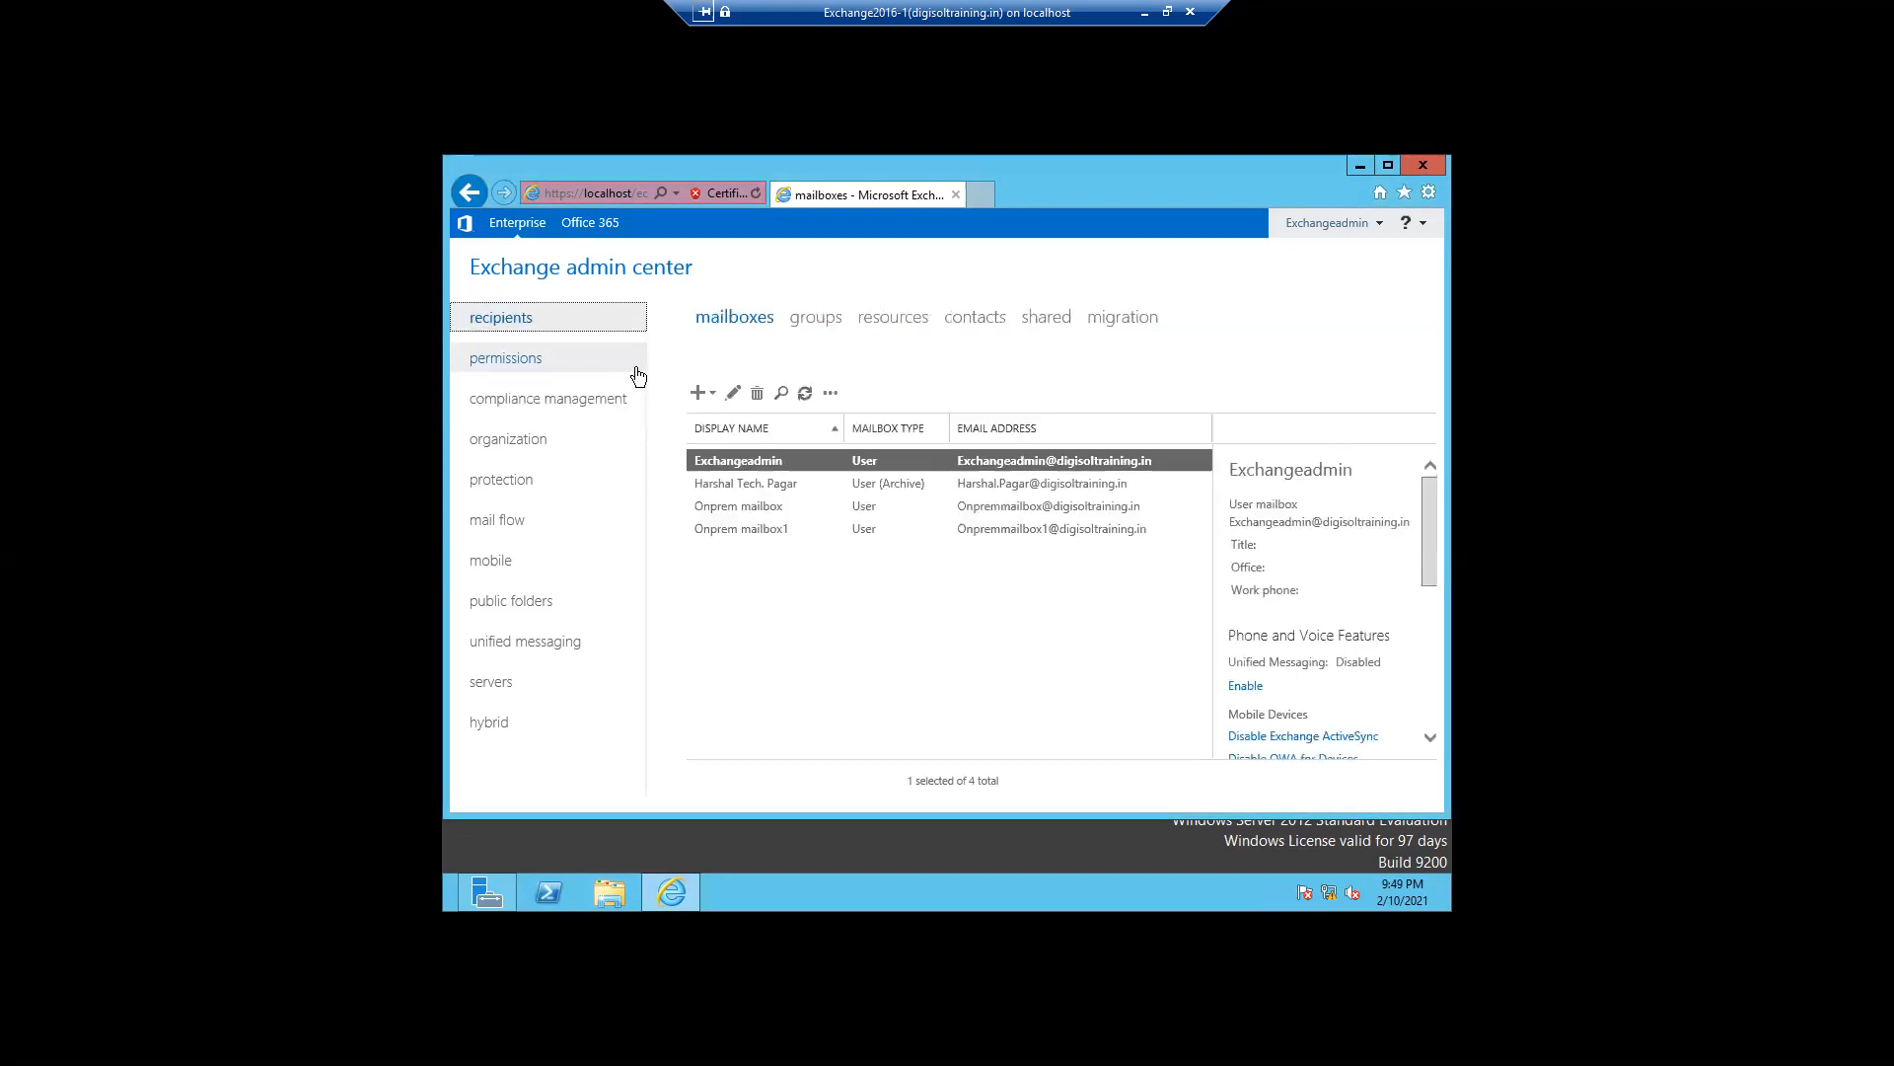
double_click(733, 487)
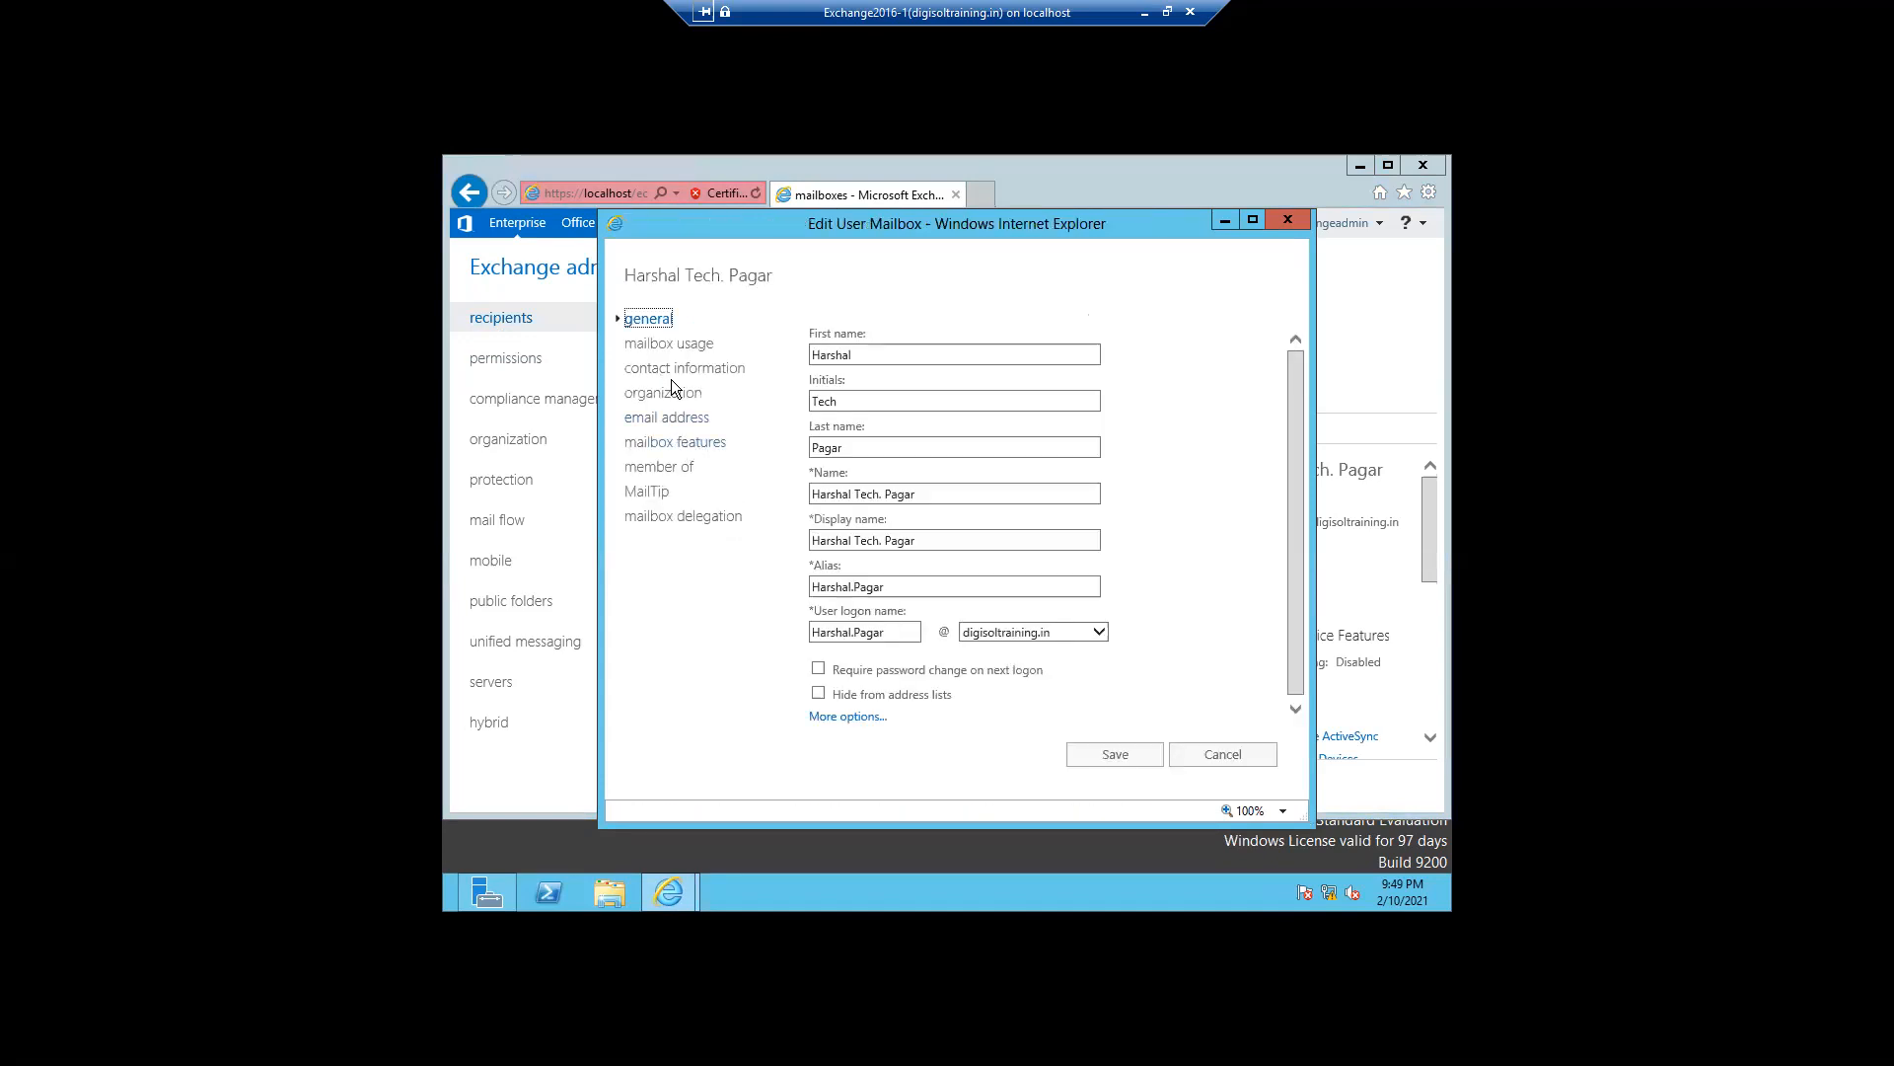
click(674, 445)
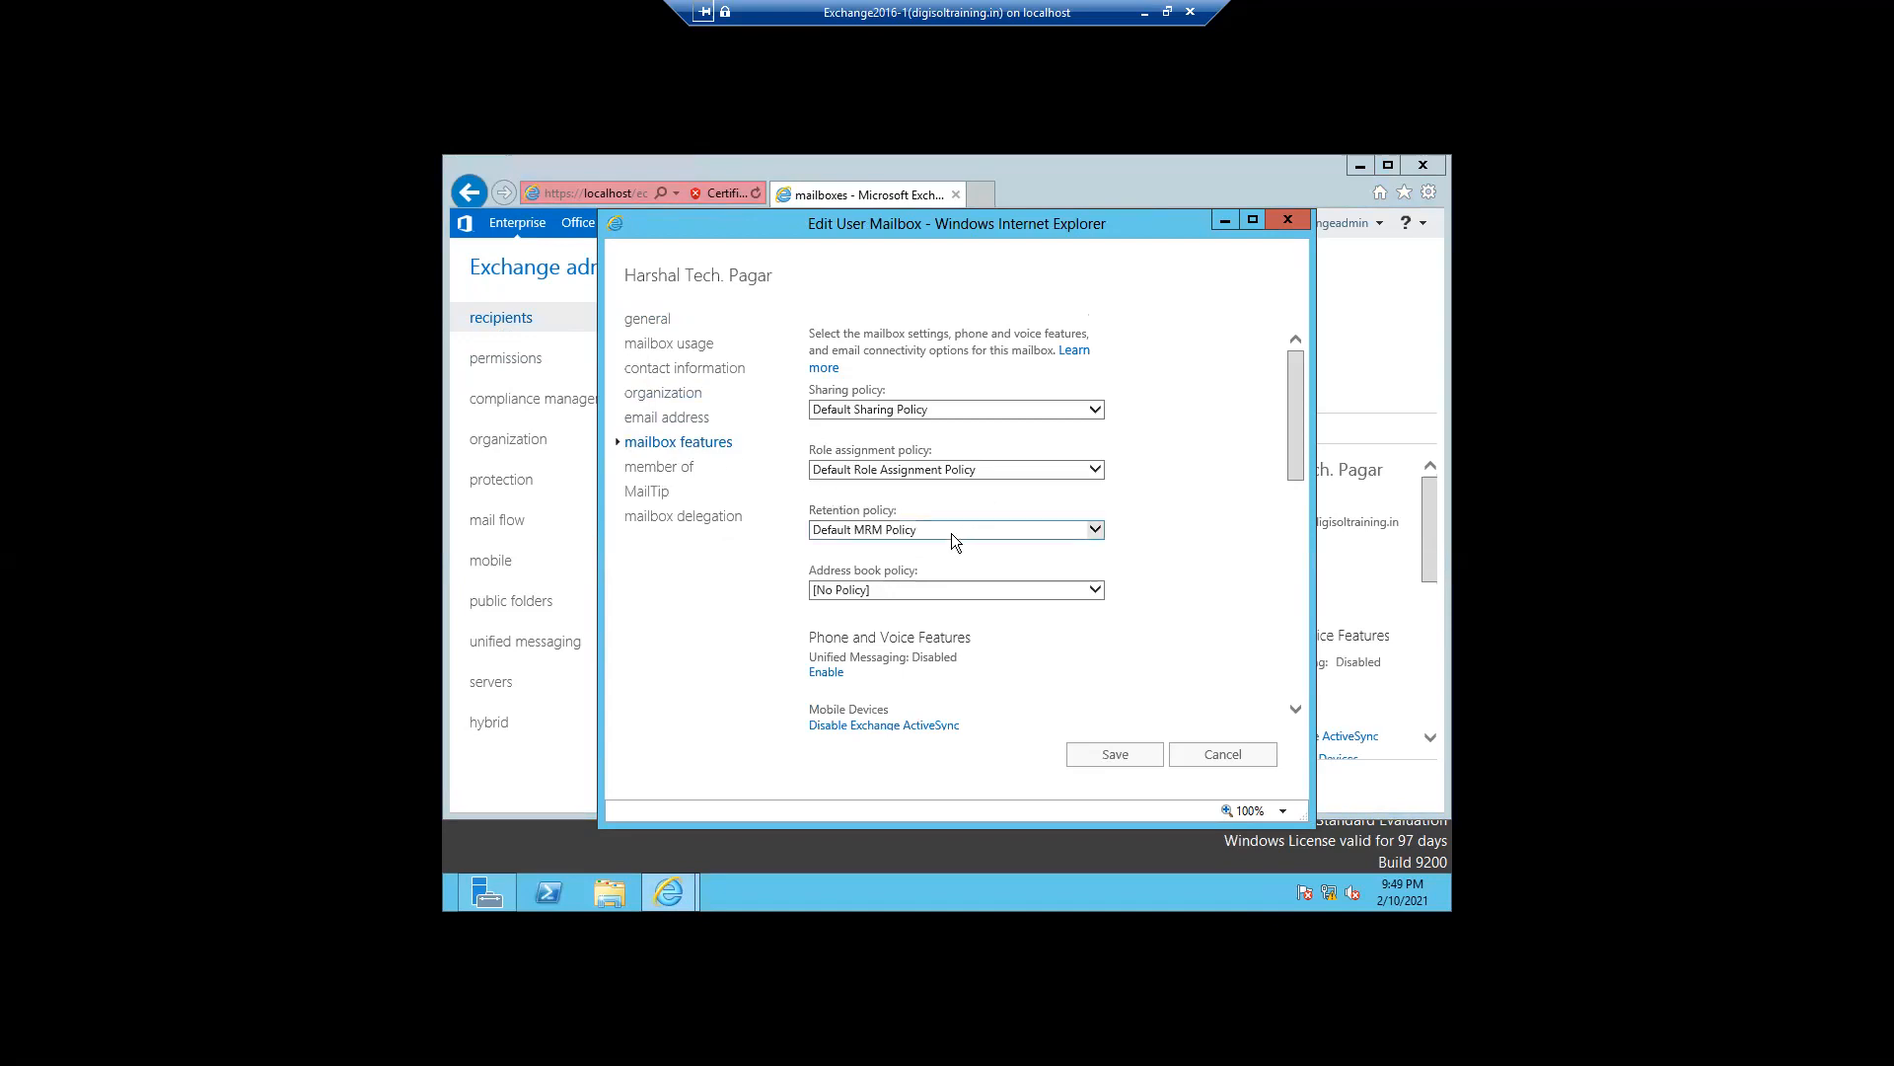
click(1098, 530)
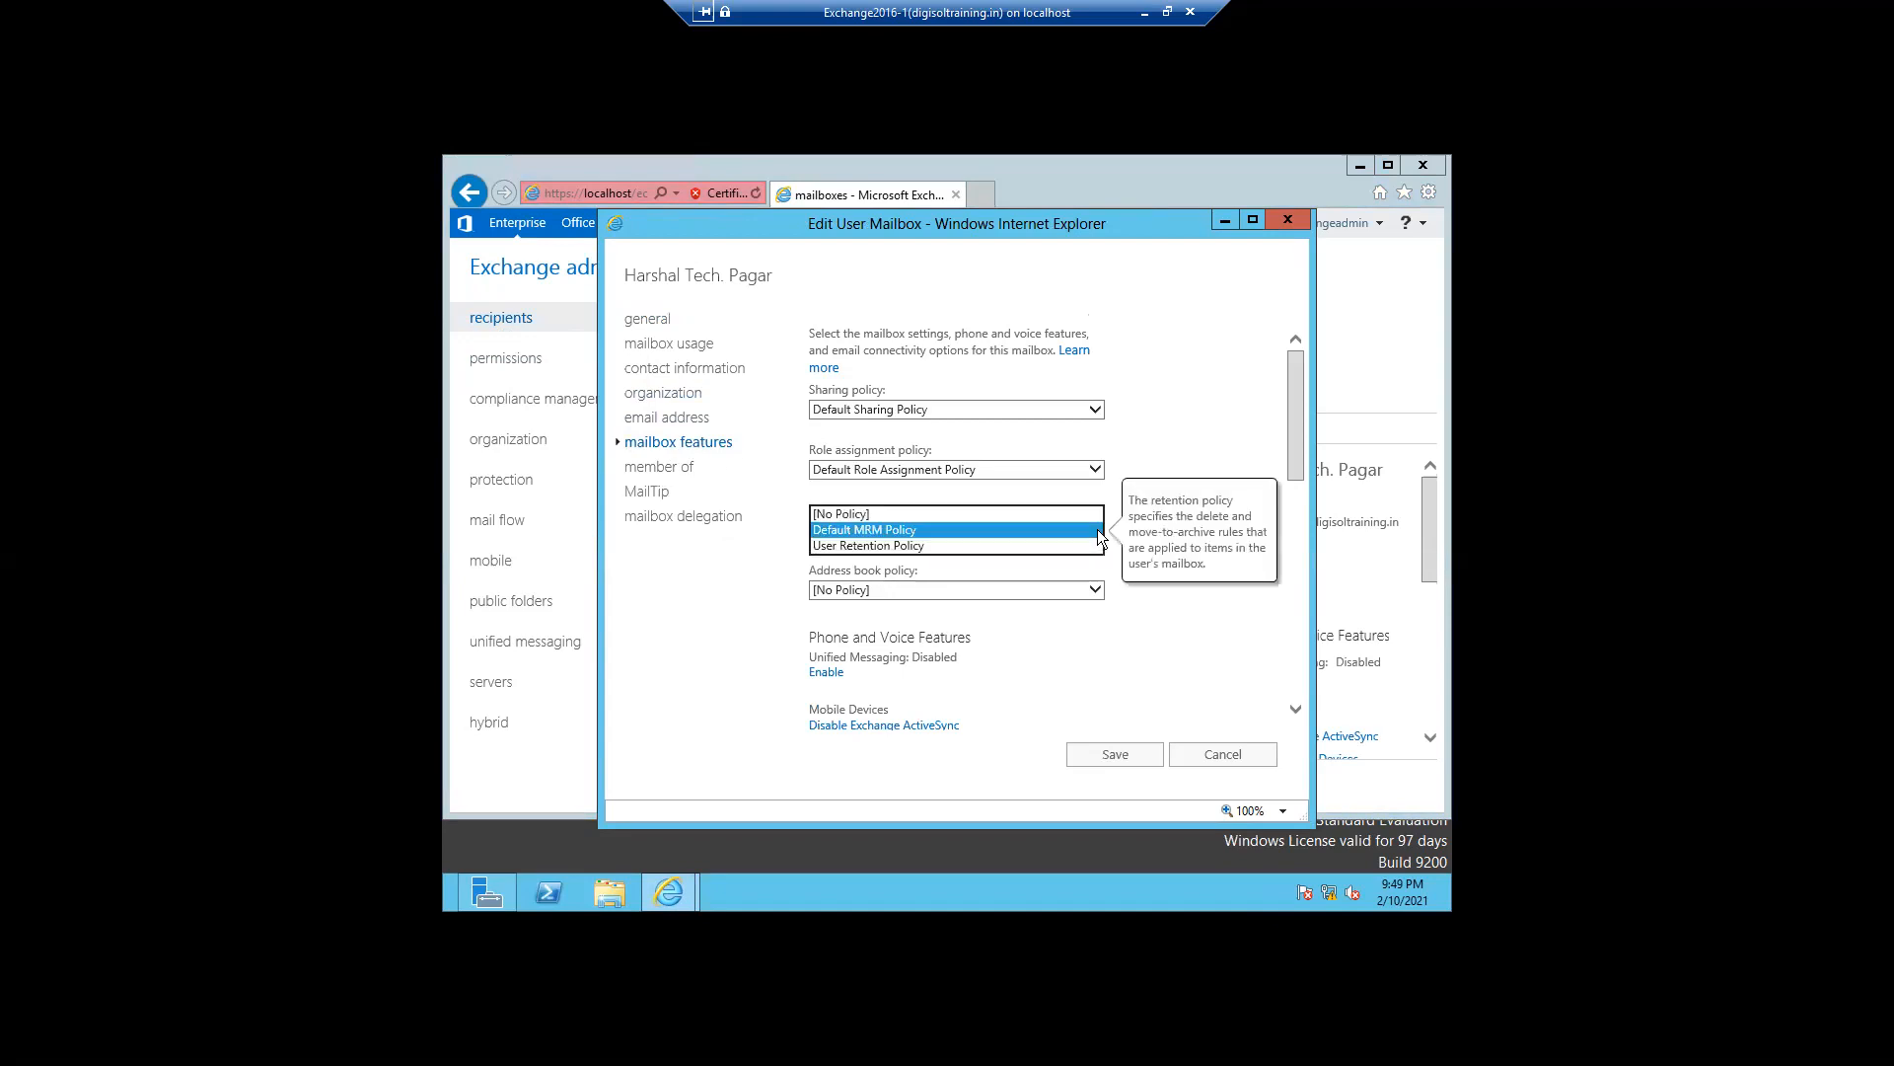
click(926, 545)
click(1087, 760)
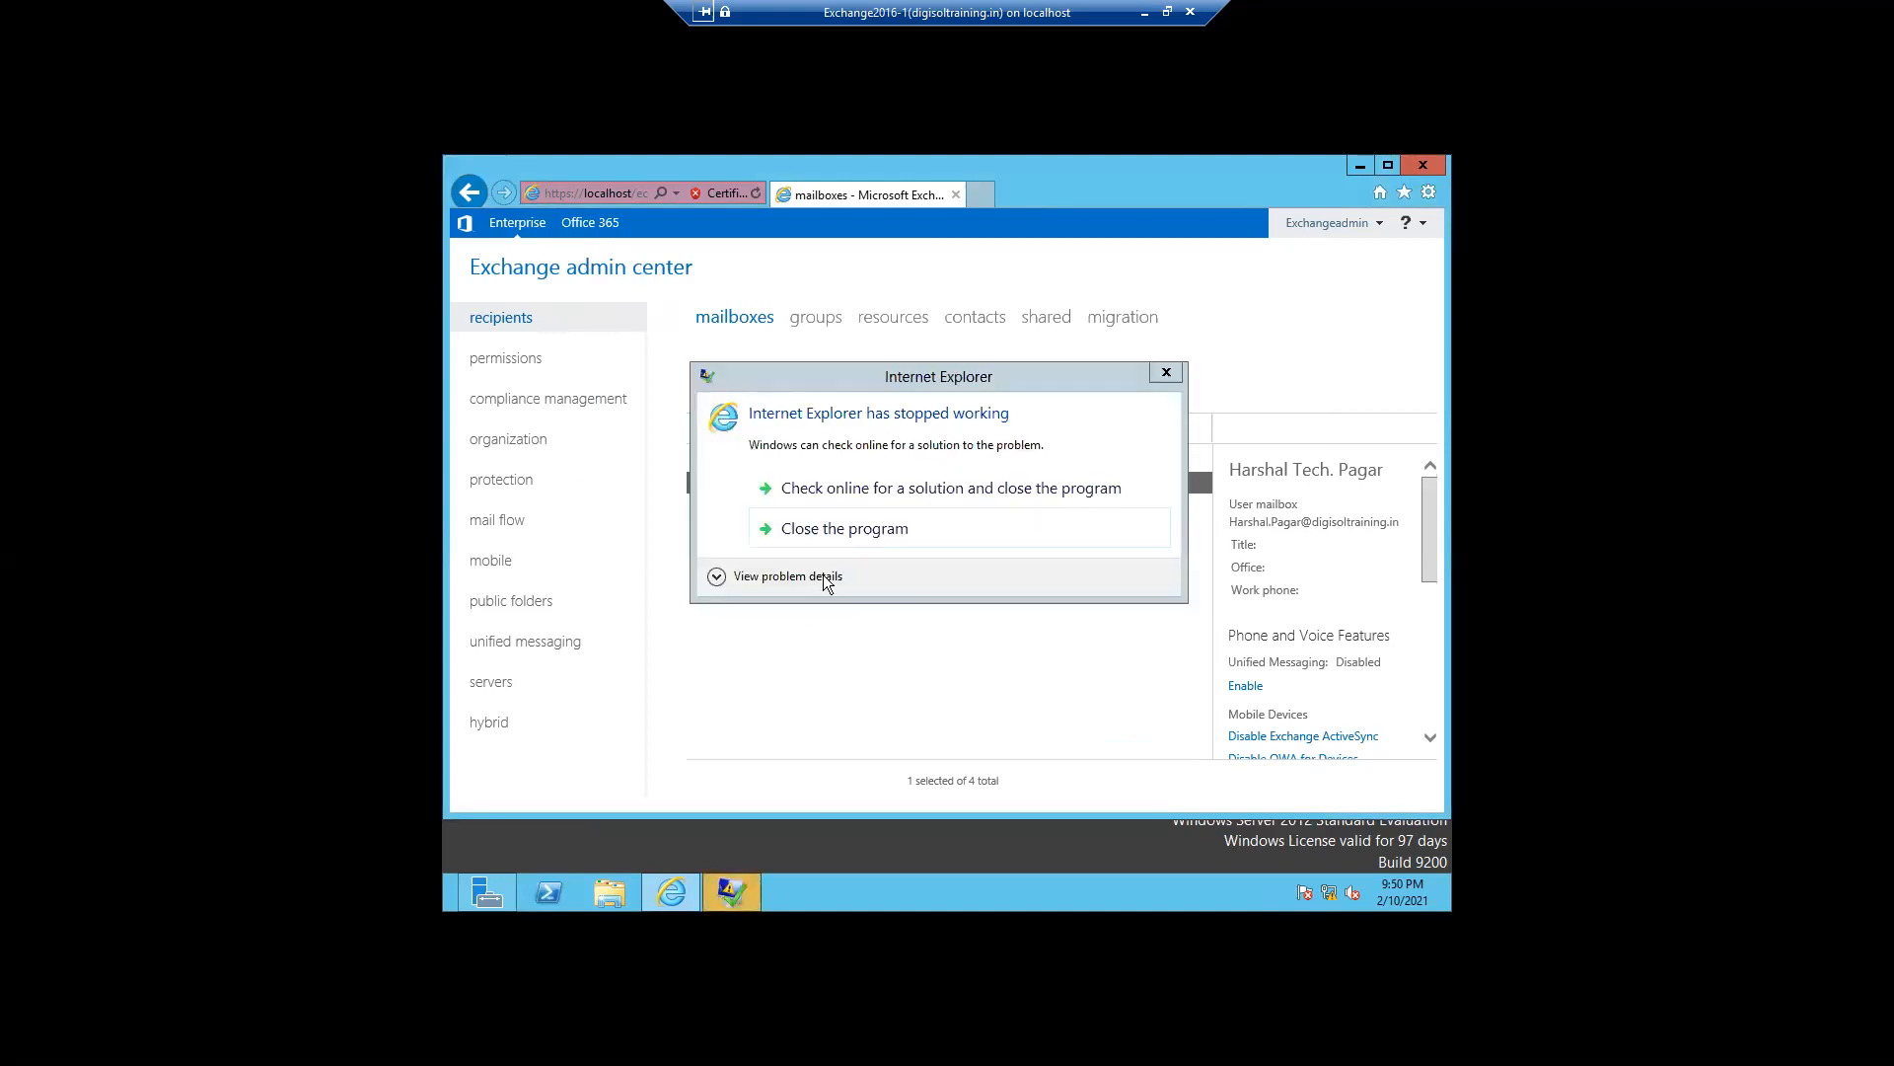
- Close the crashed Internet Explorer window
click(823, 533)
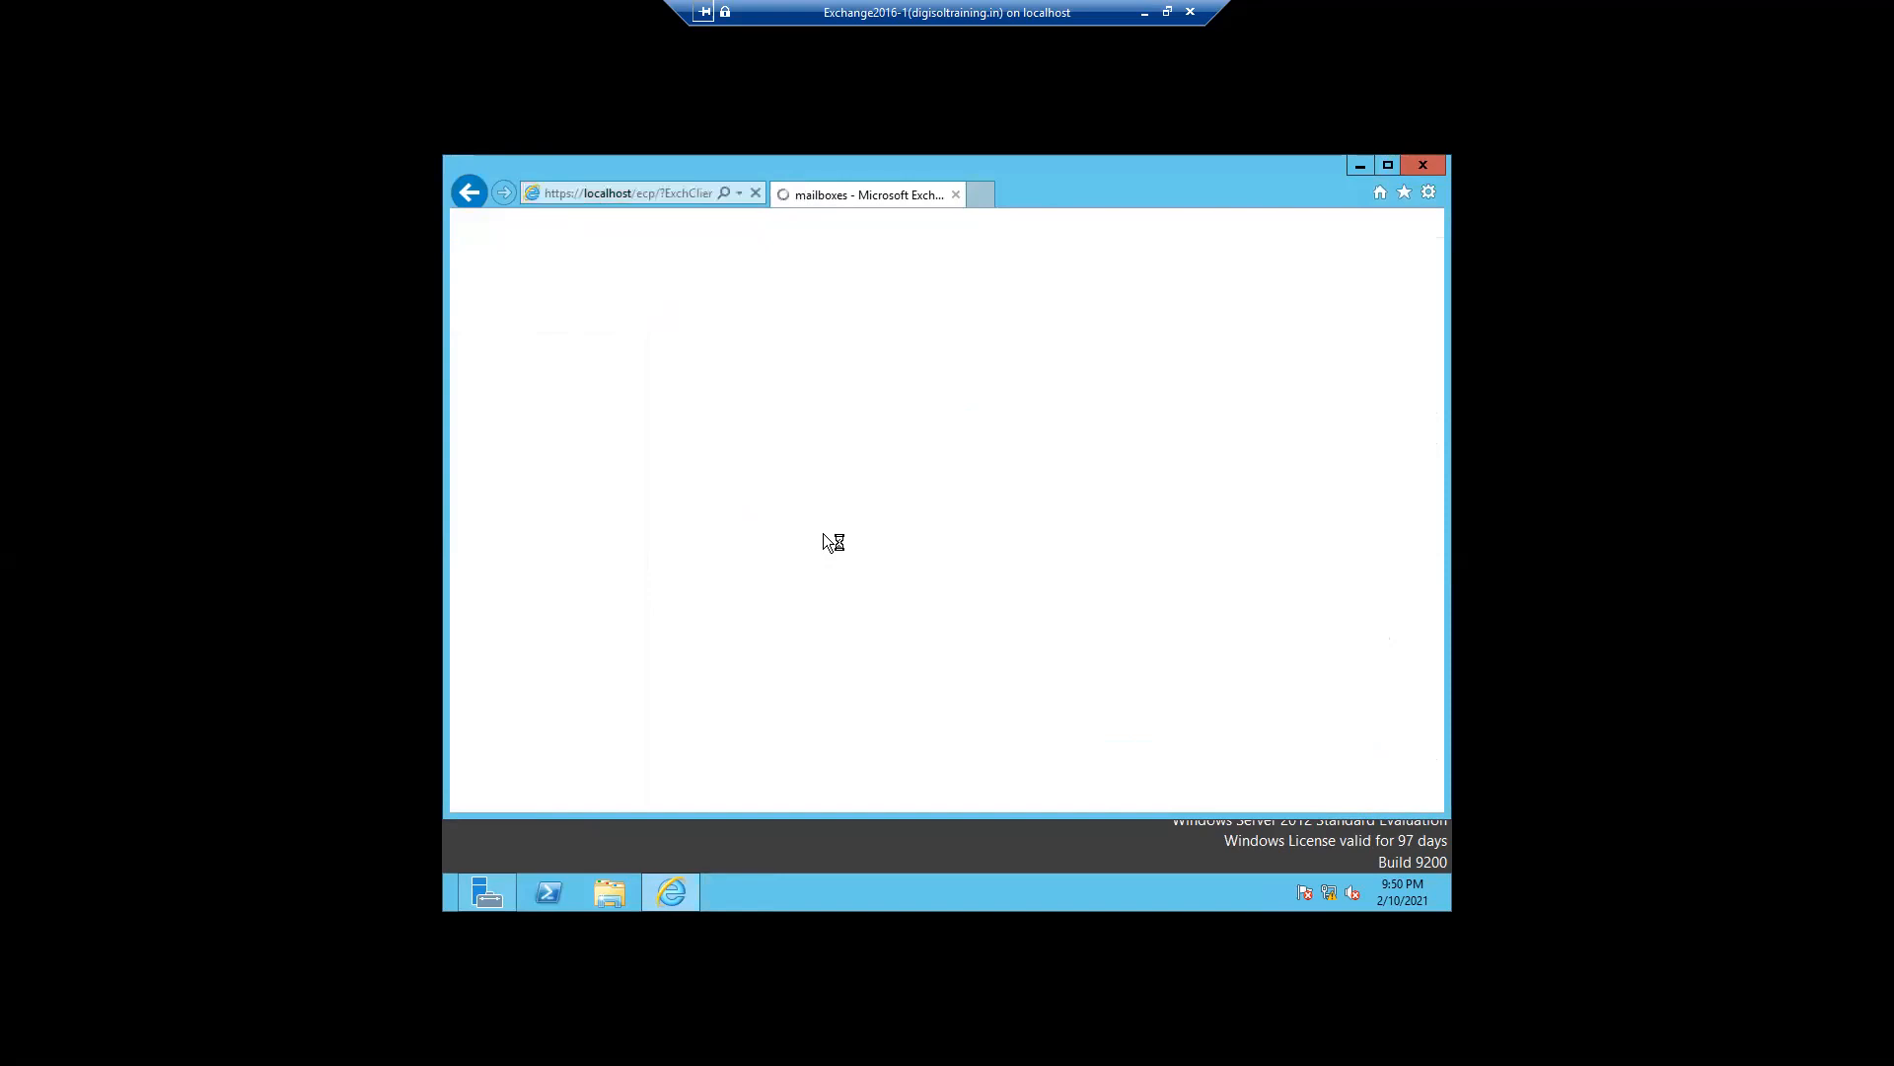
click(649, 489)
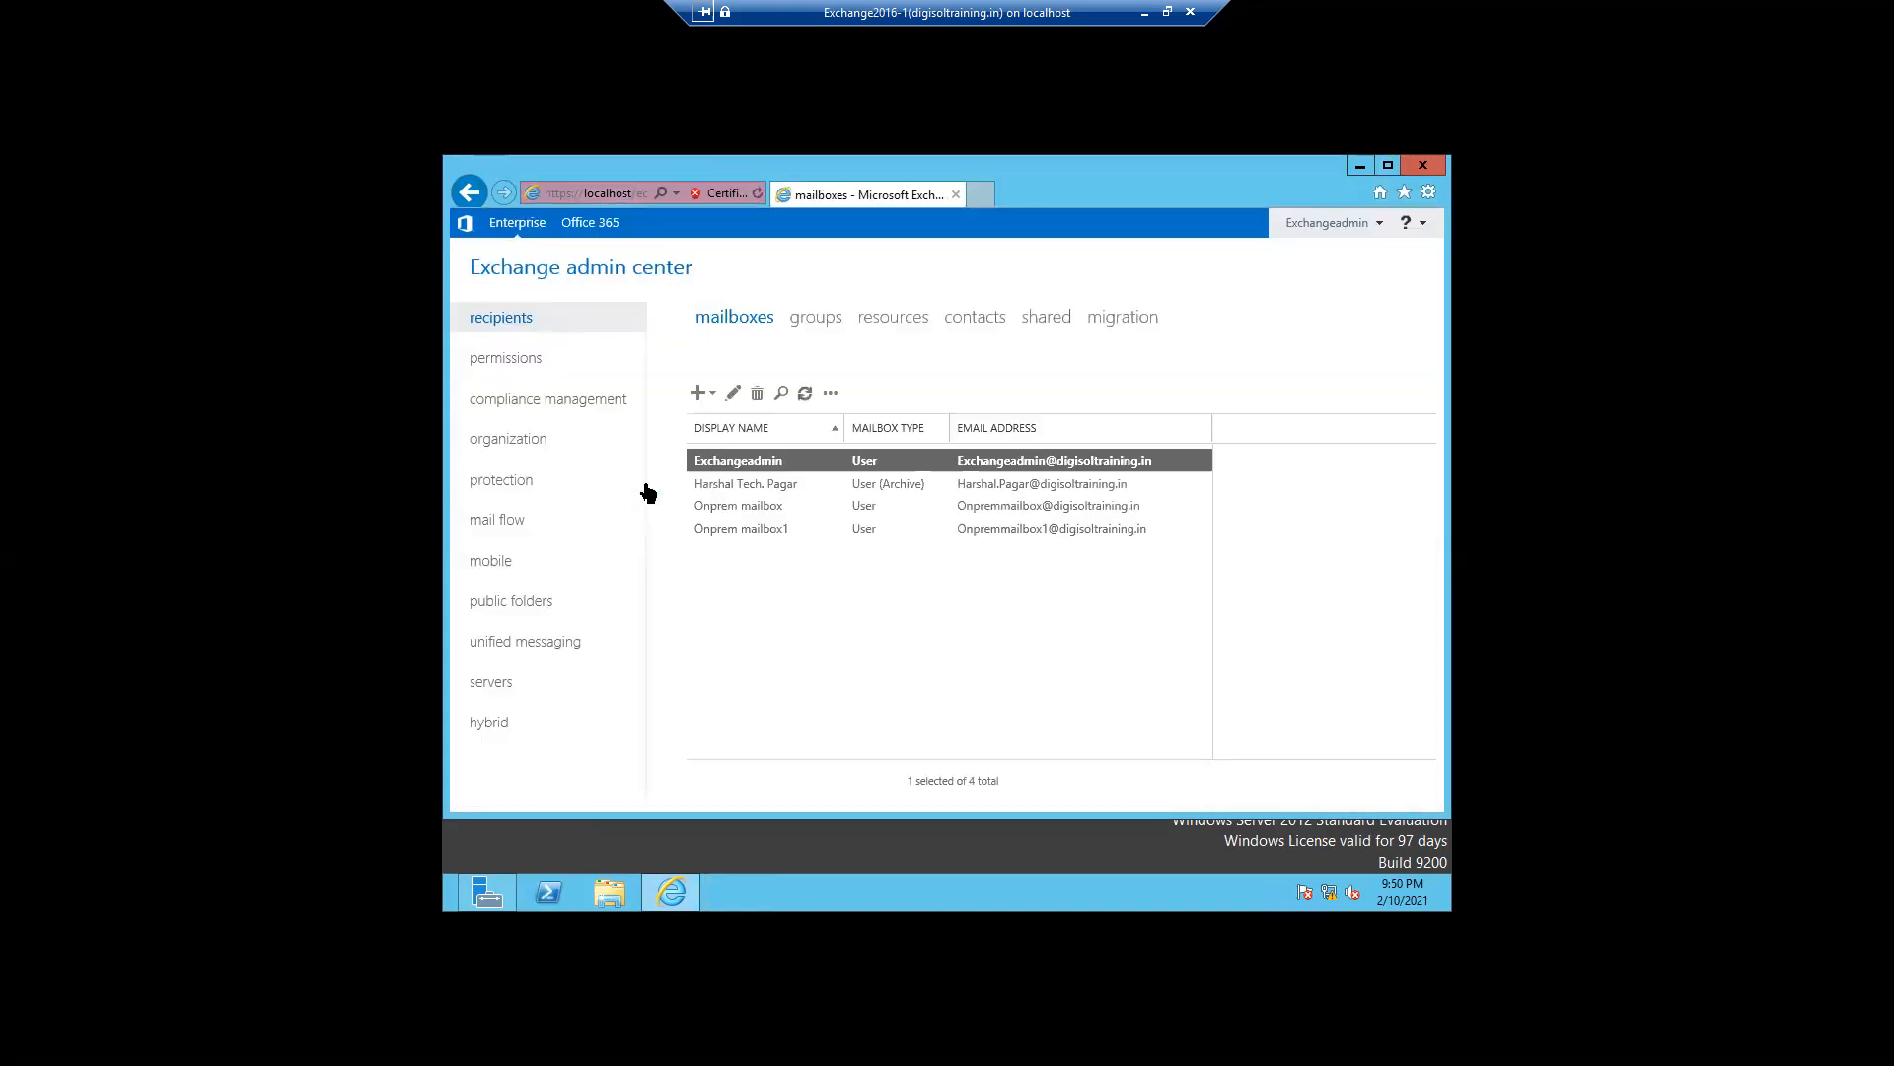
click(711, 488)
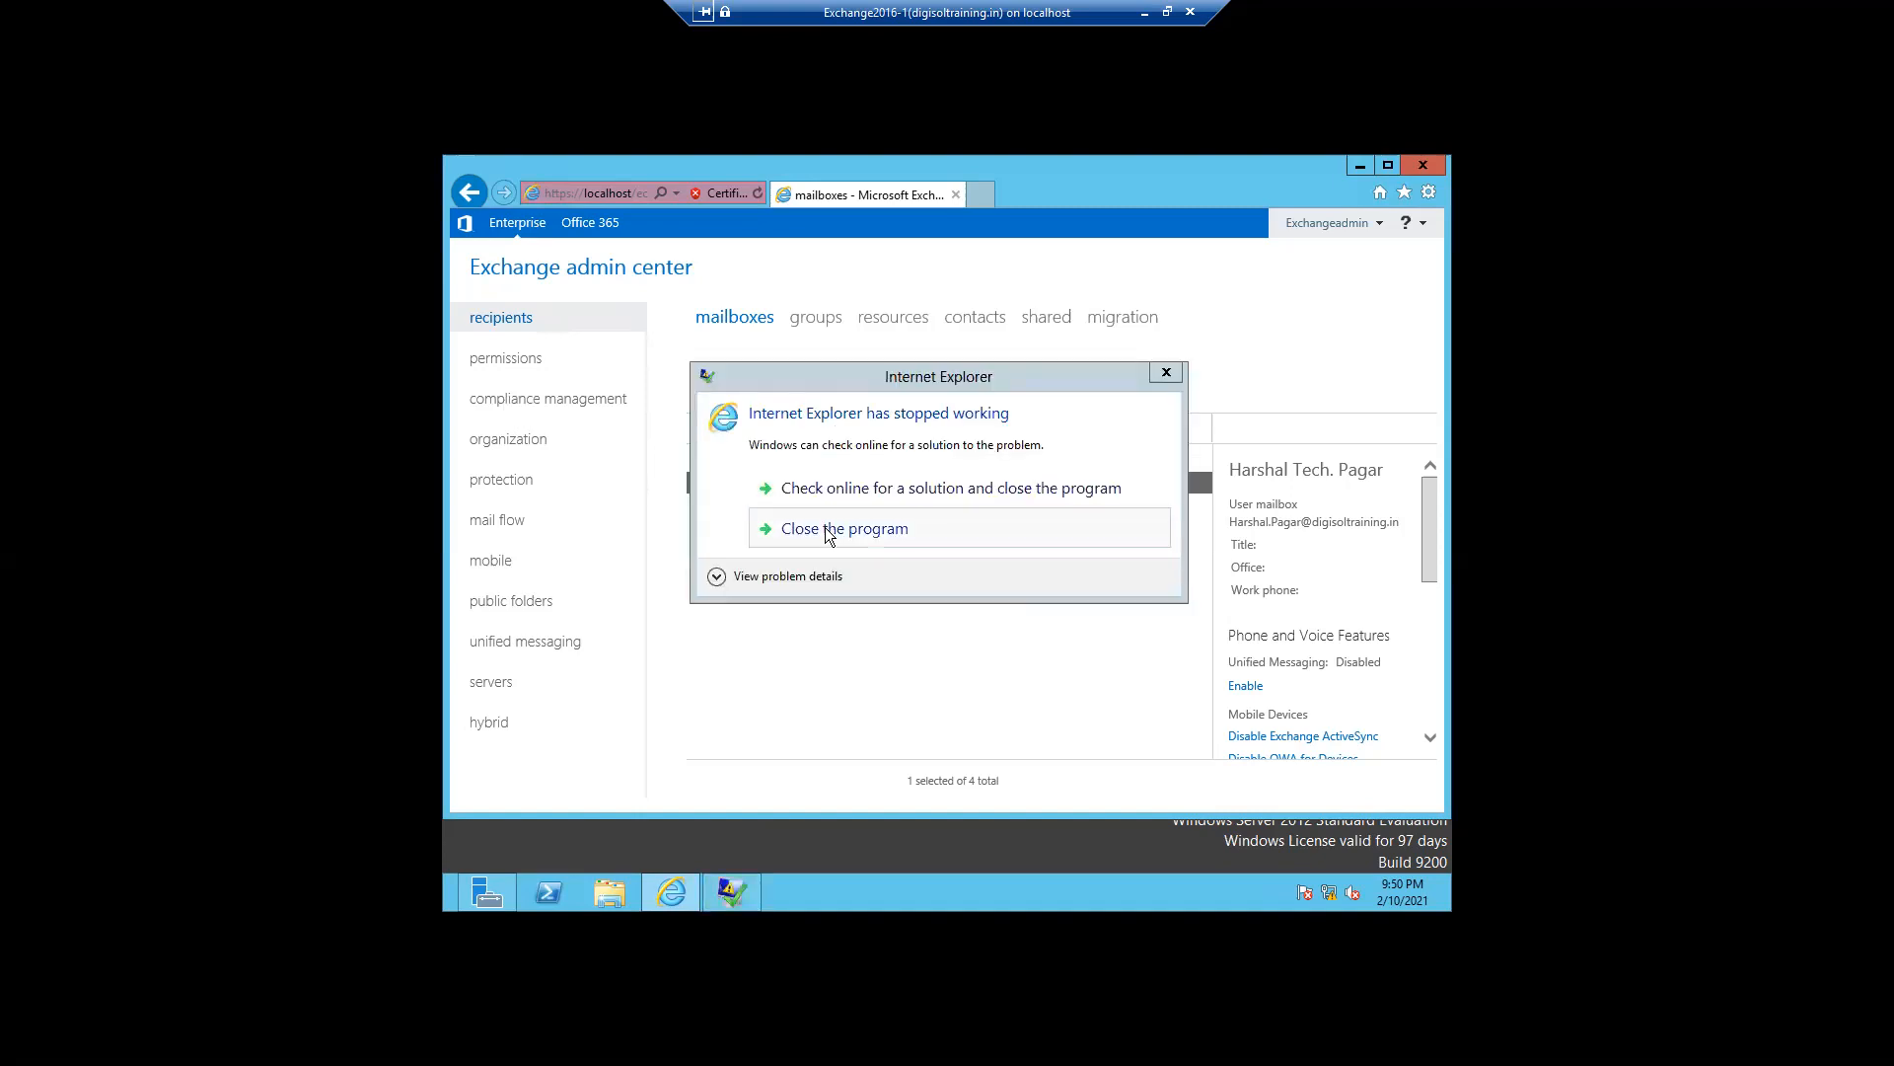
click(825, 527)
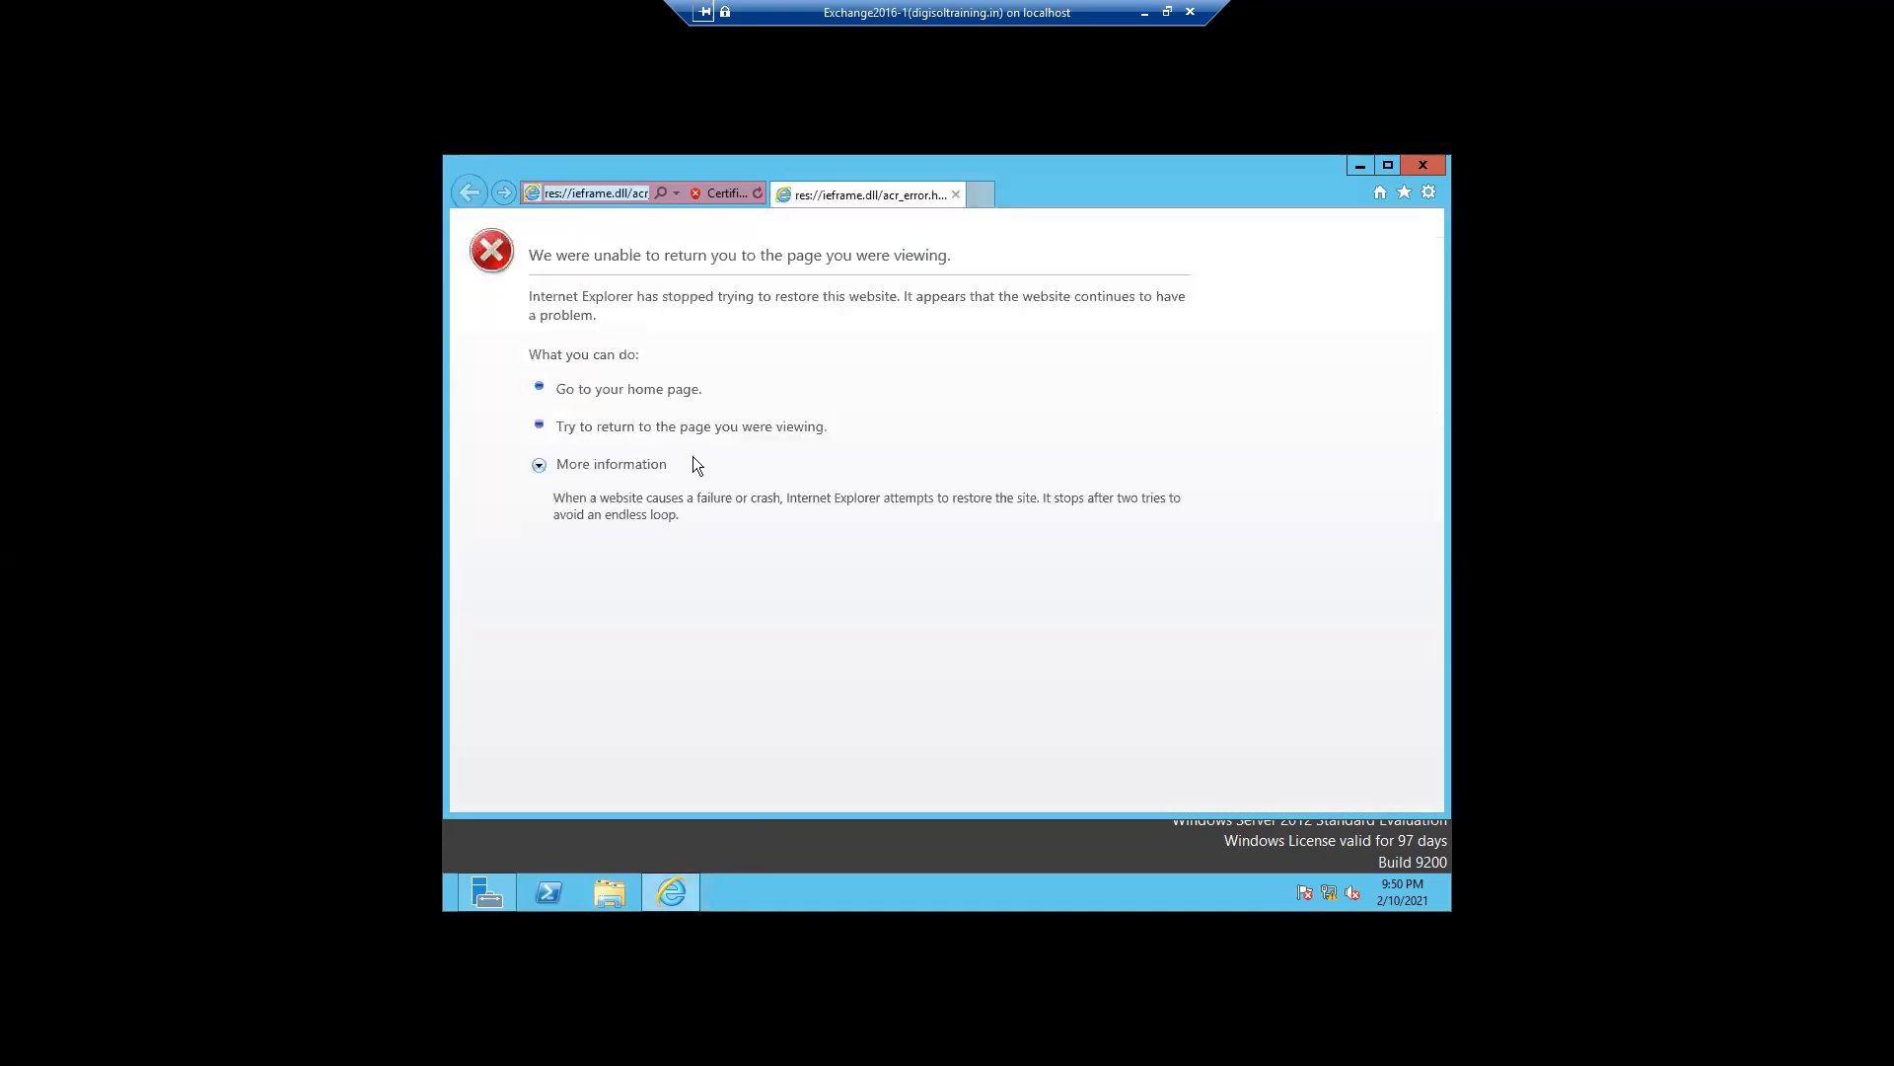
click(955, 195)
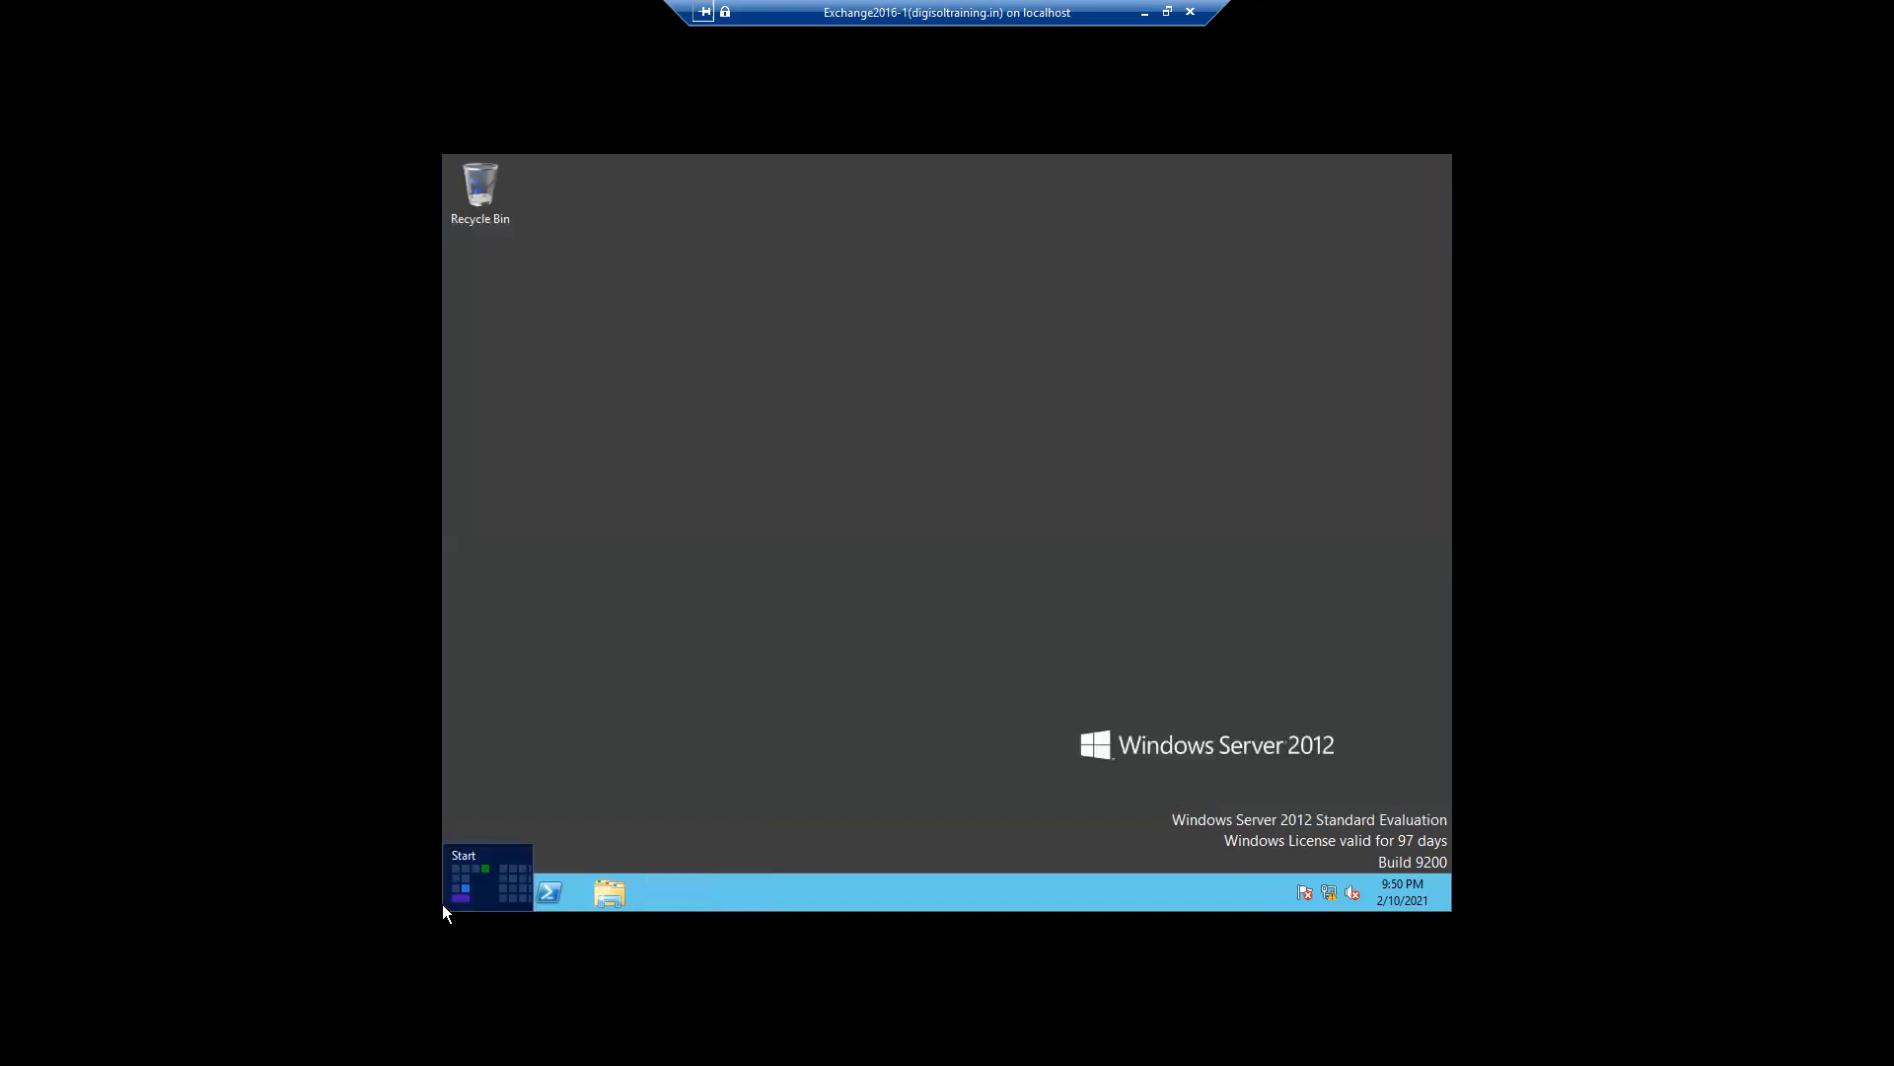
- Search the apps for "exc" and launch Exchange Administrative Center
right_click(442, 904)
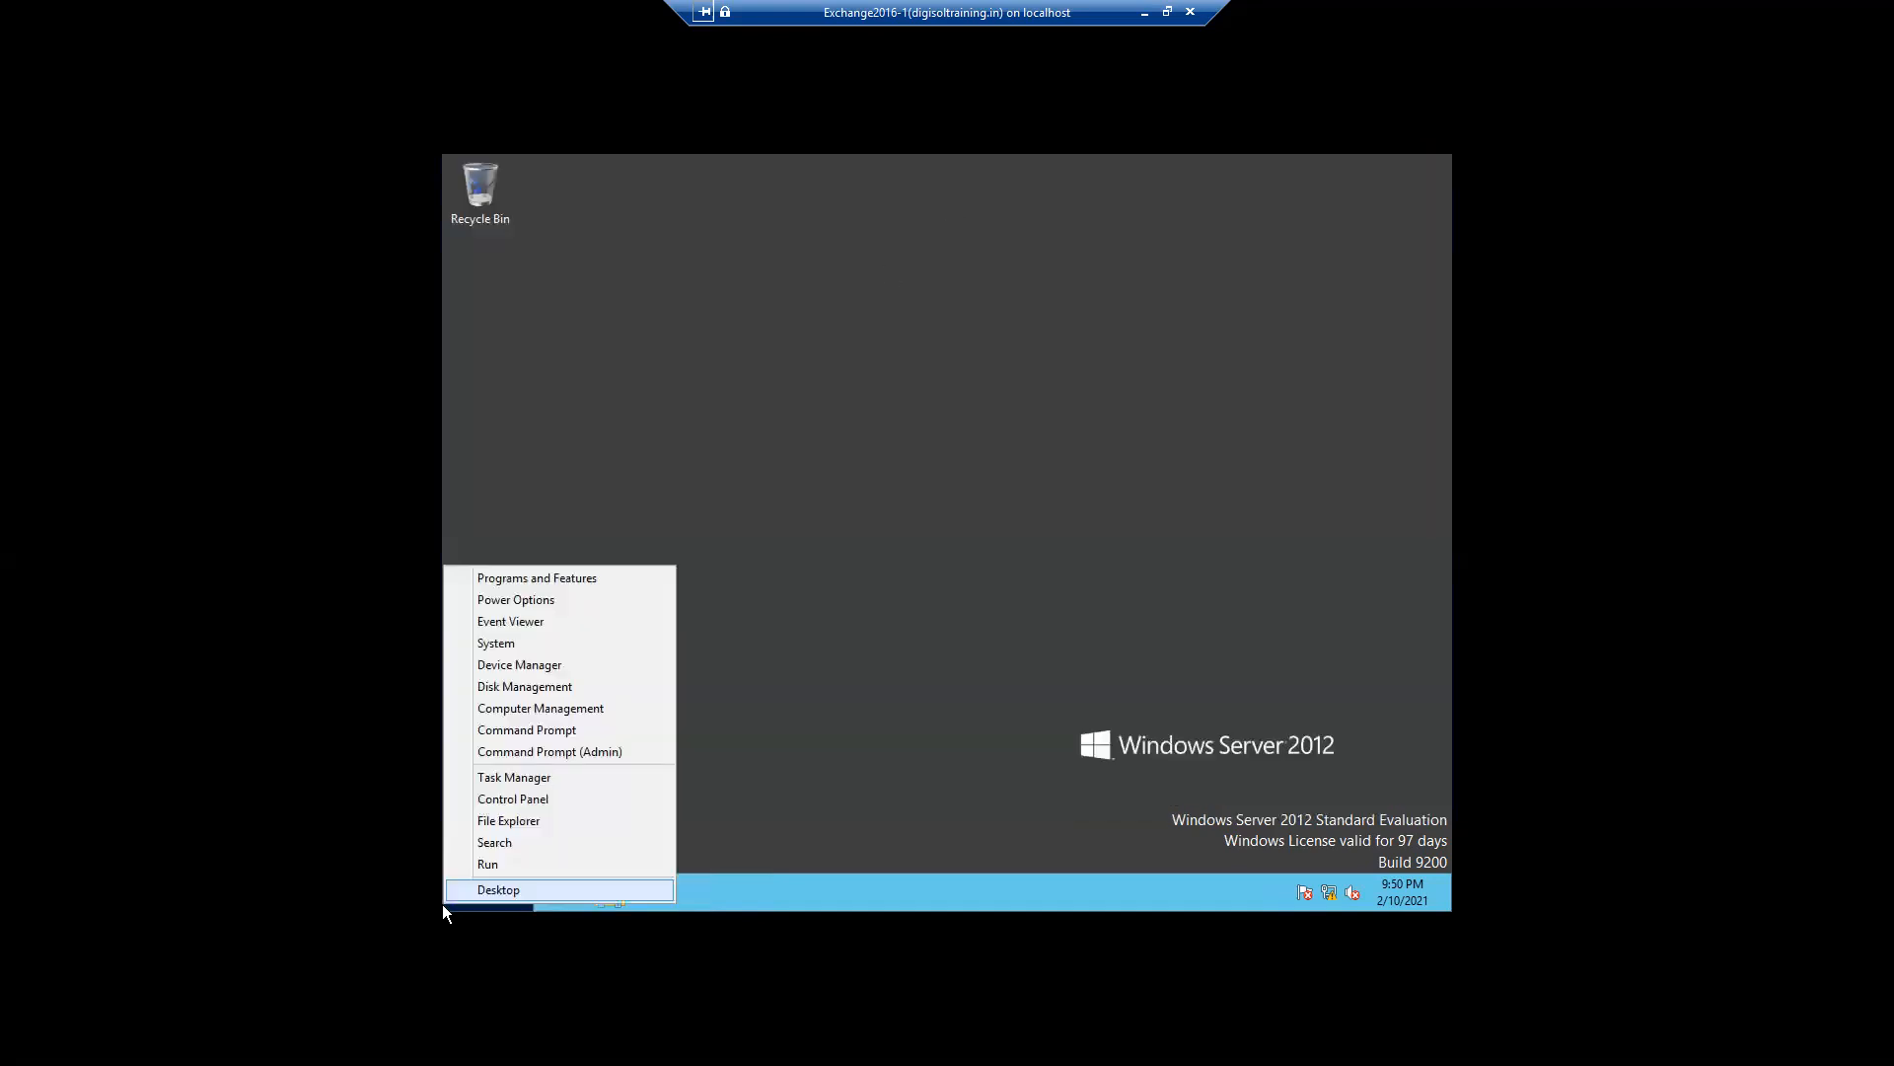
click(503, 844)
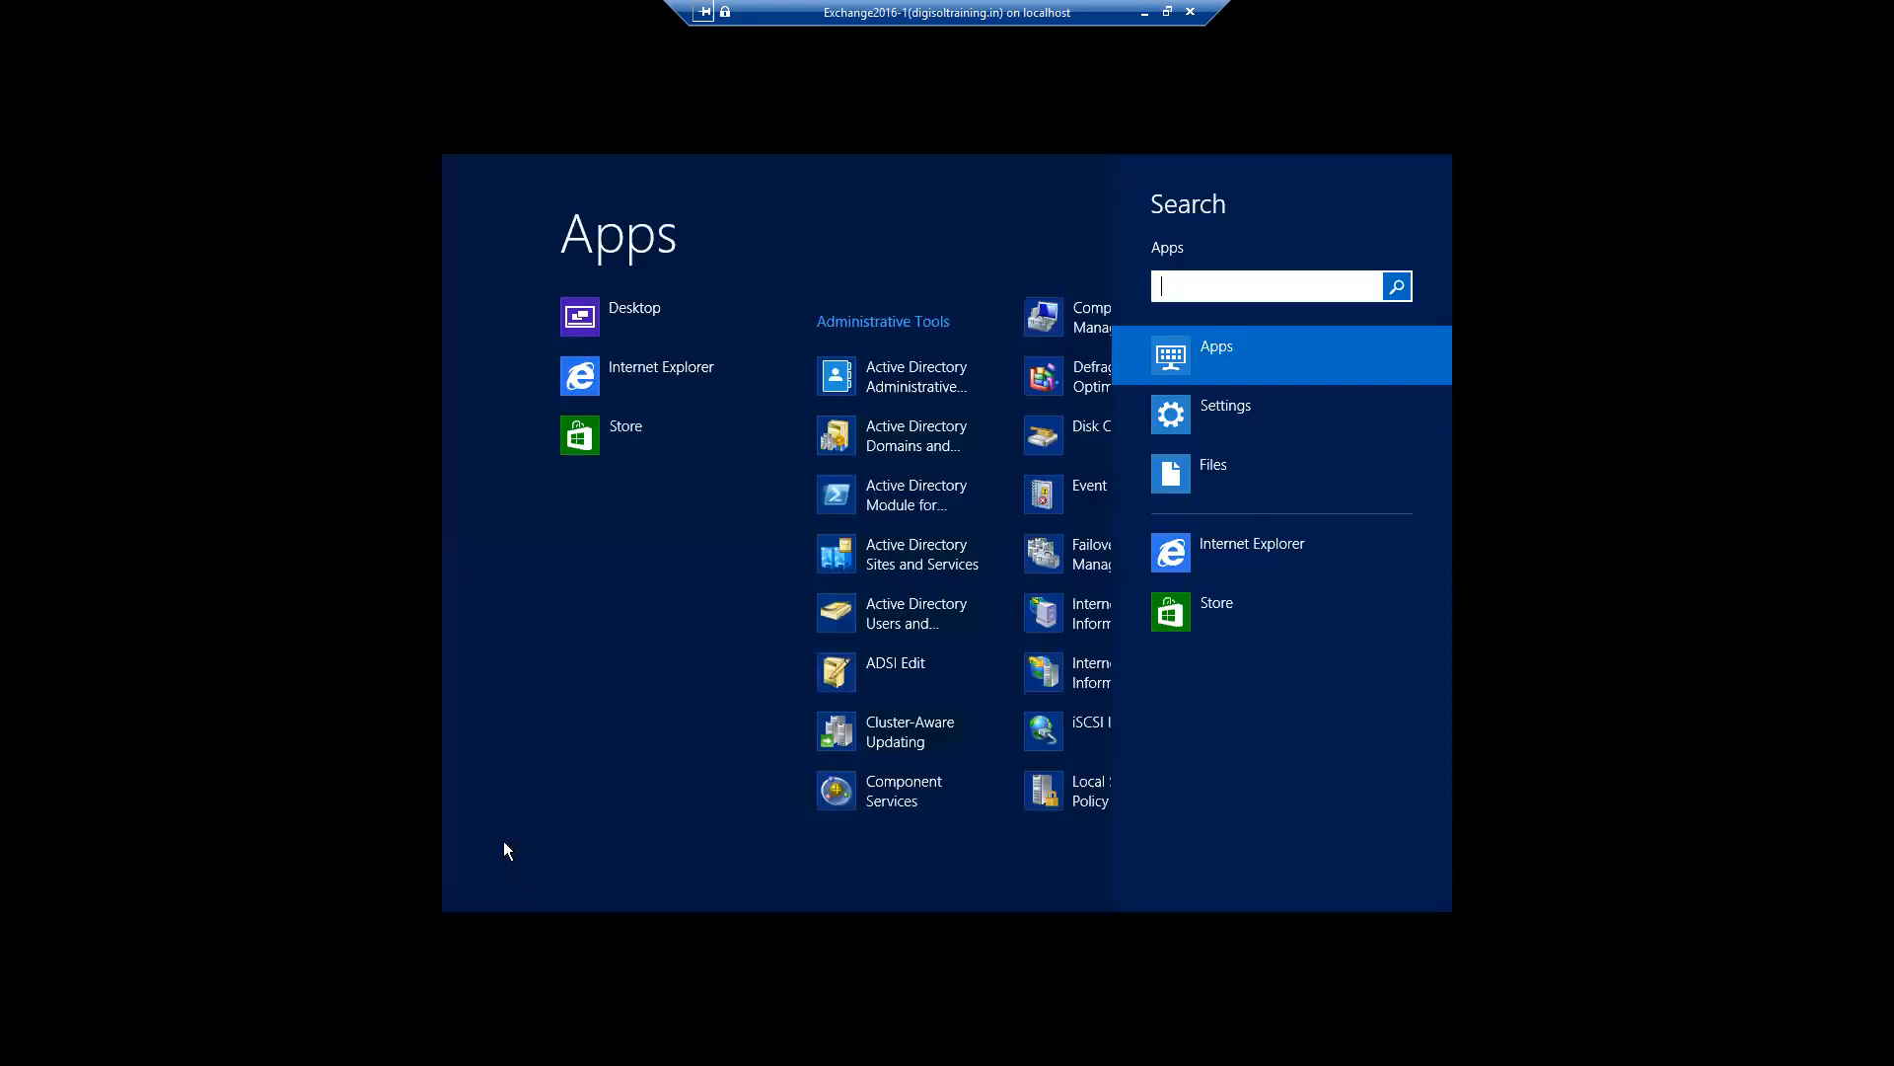
text(exc)
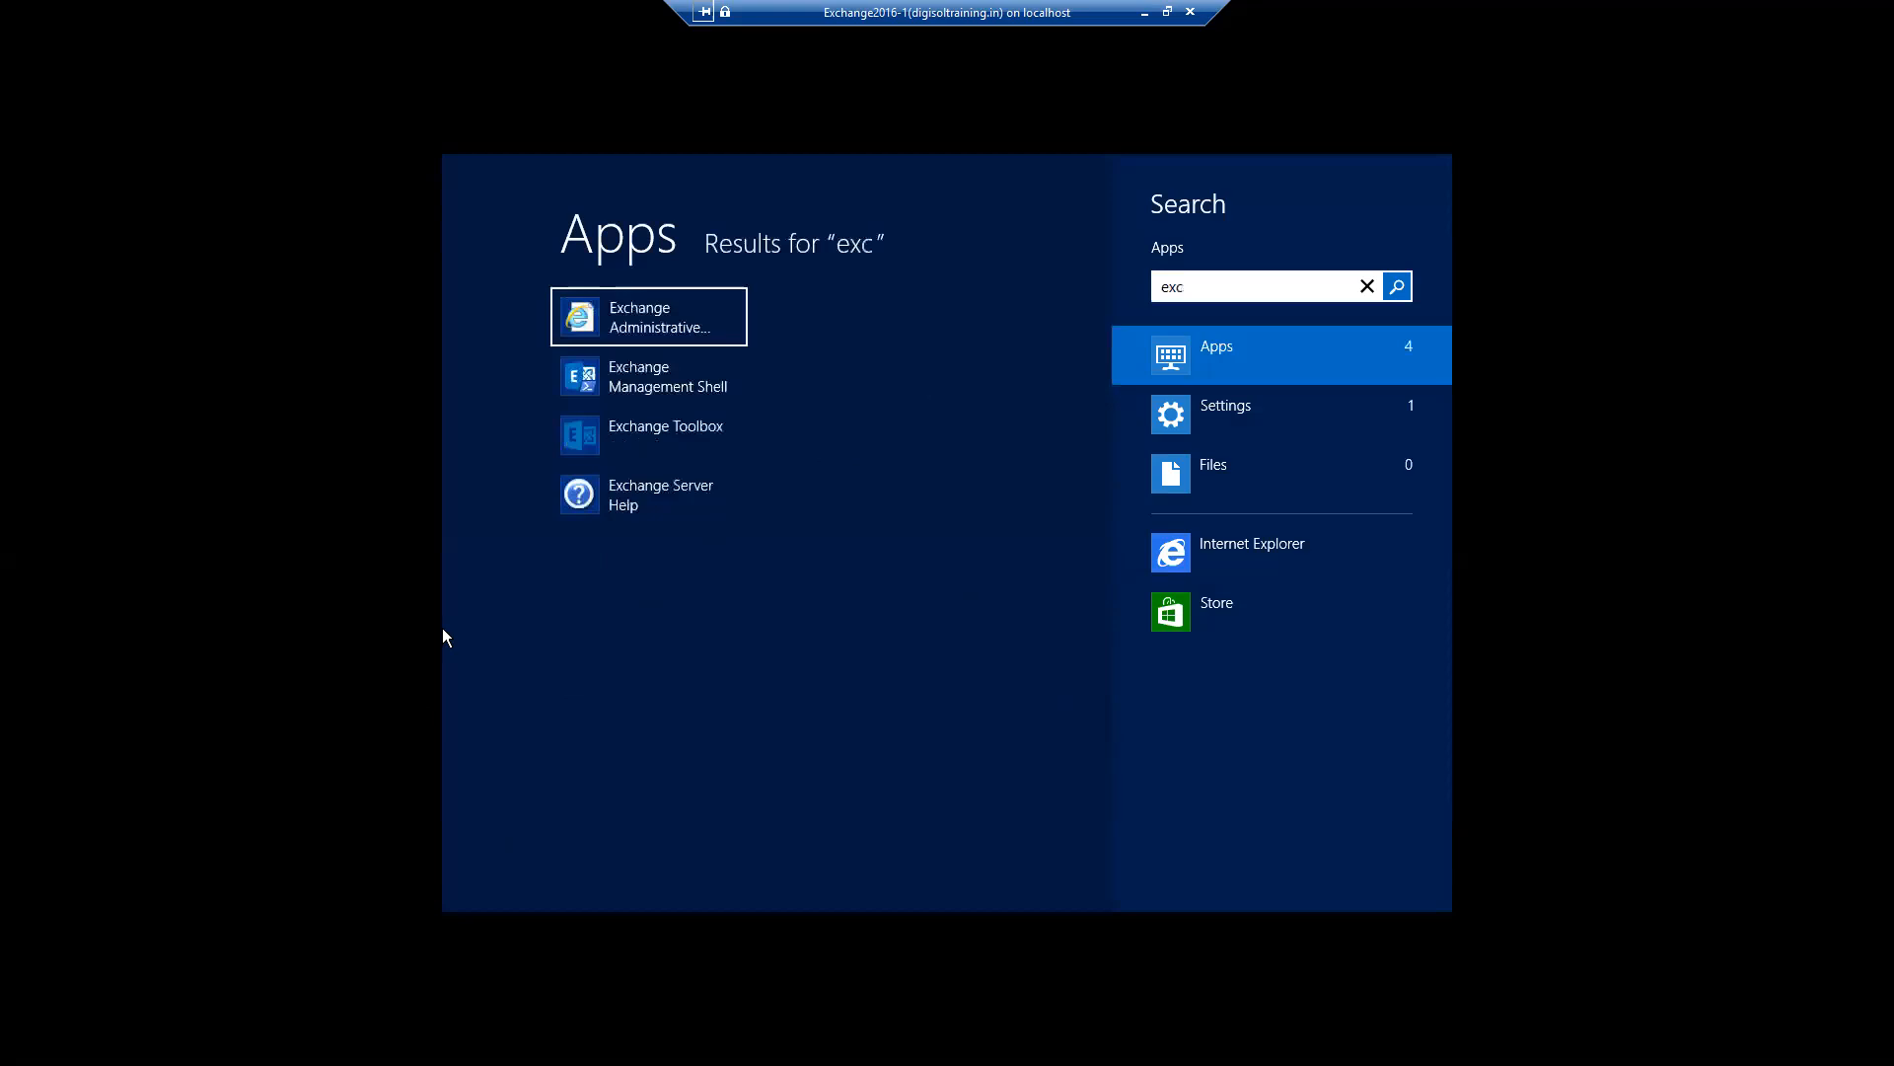
click(661, 326)
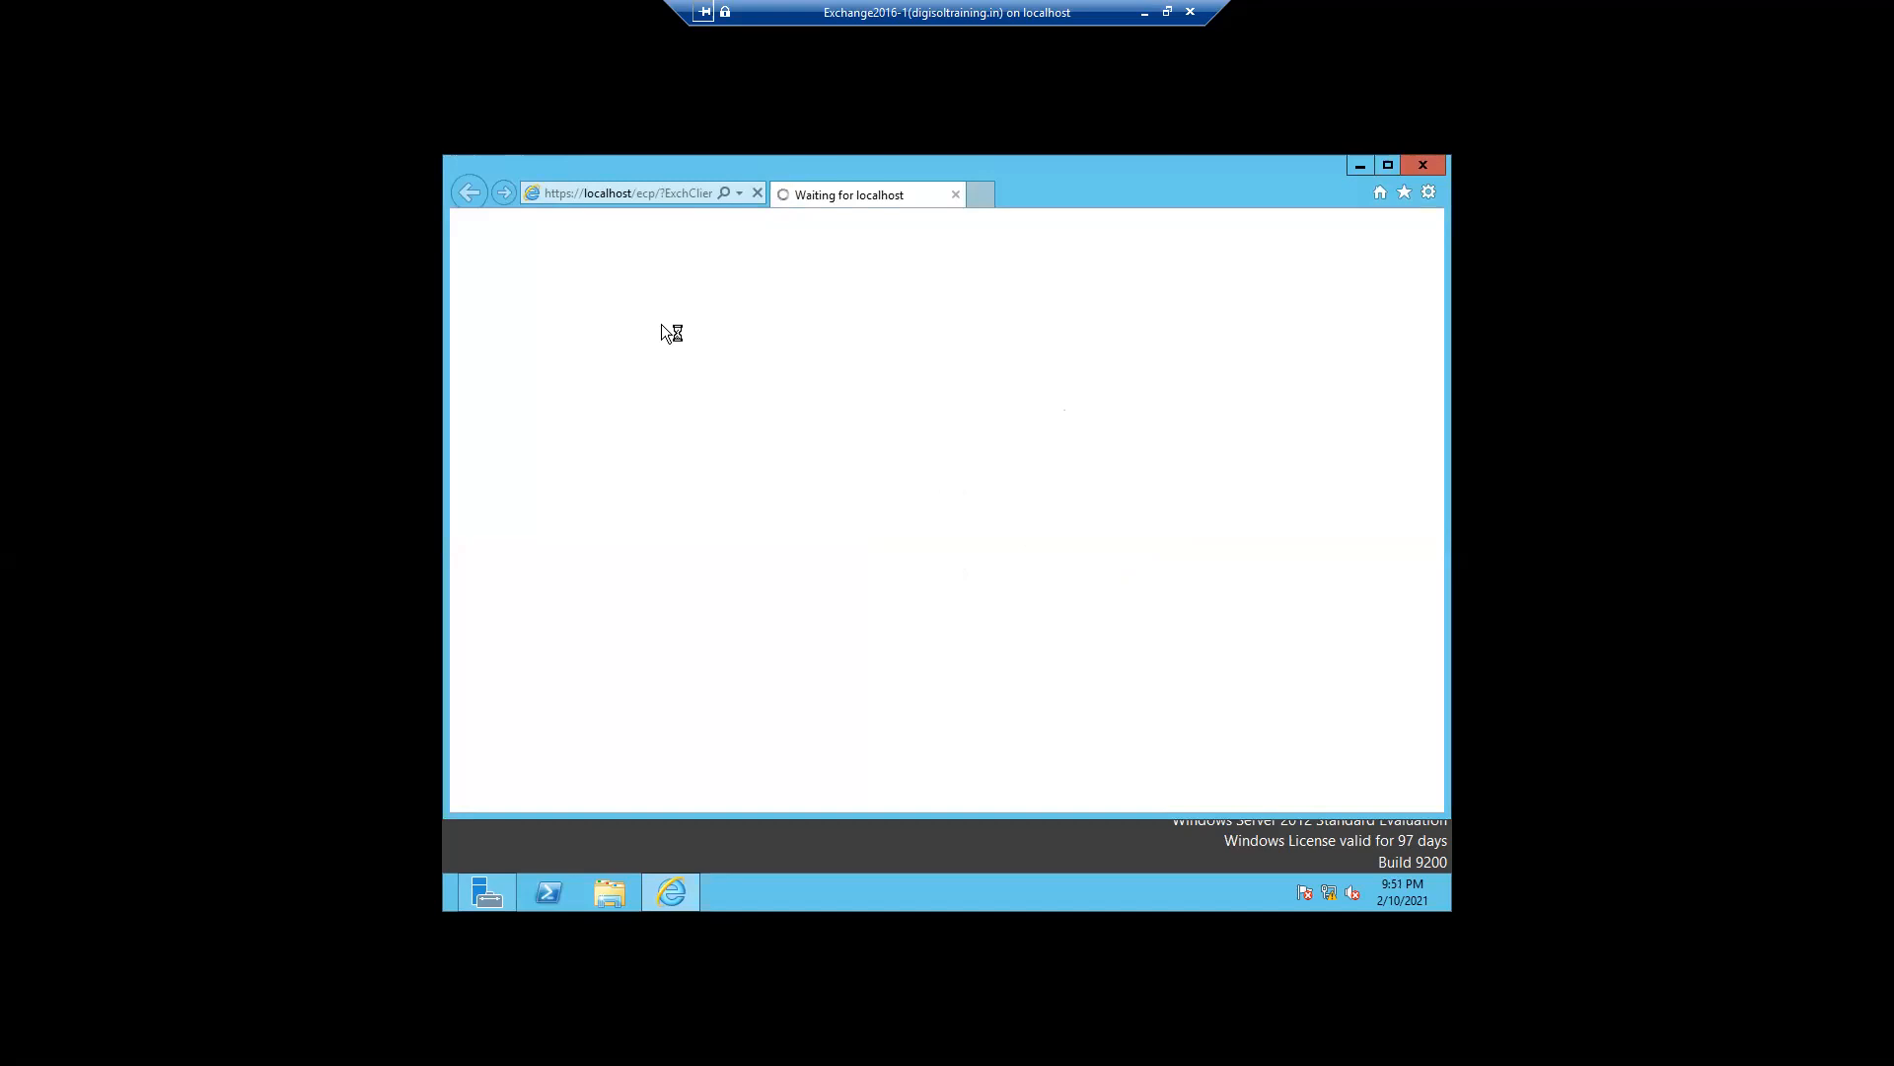
click(636, 488)
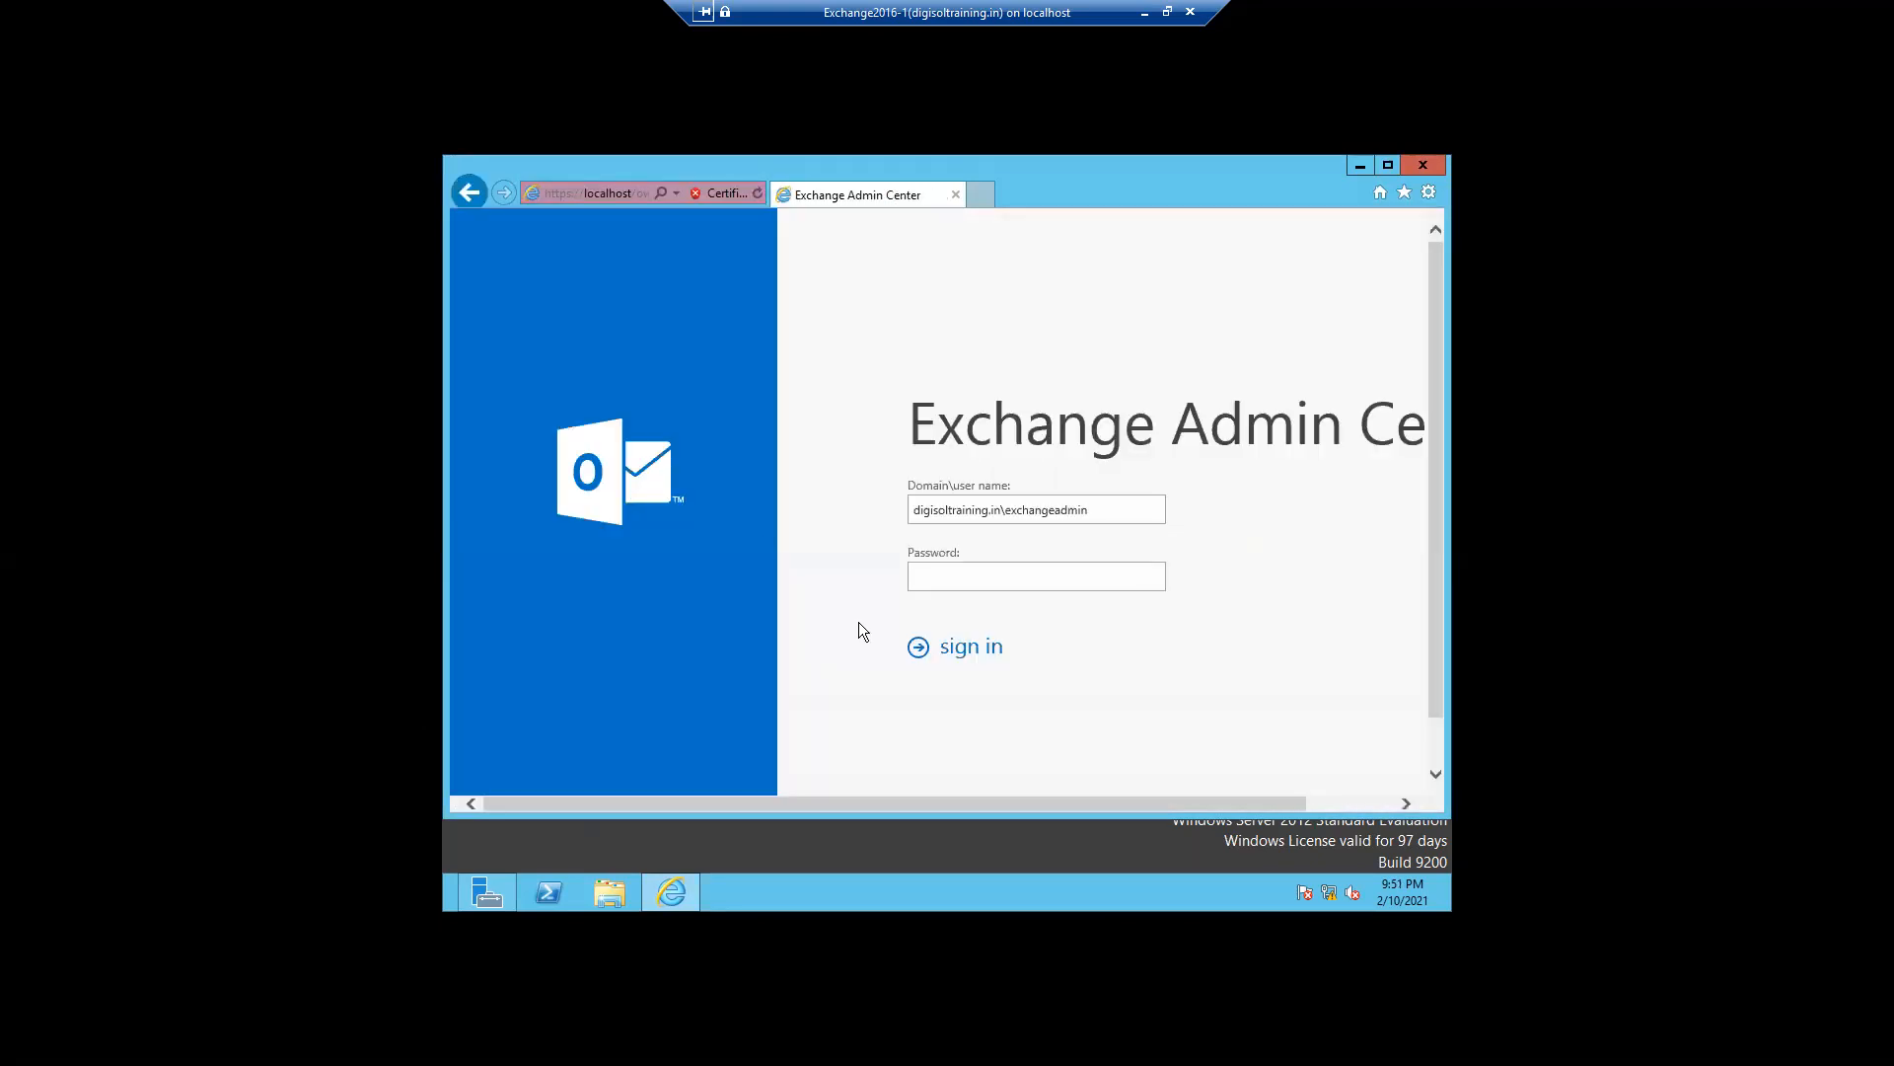
- Enter the administrator password and sign in to the admin center
text(********)
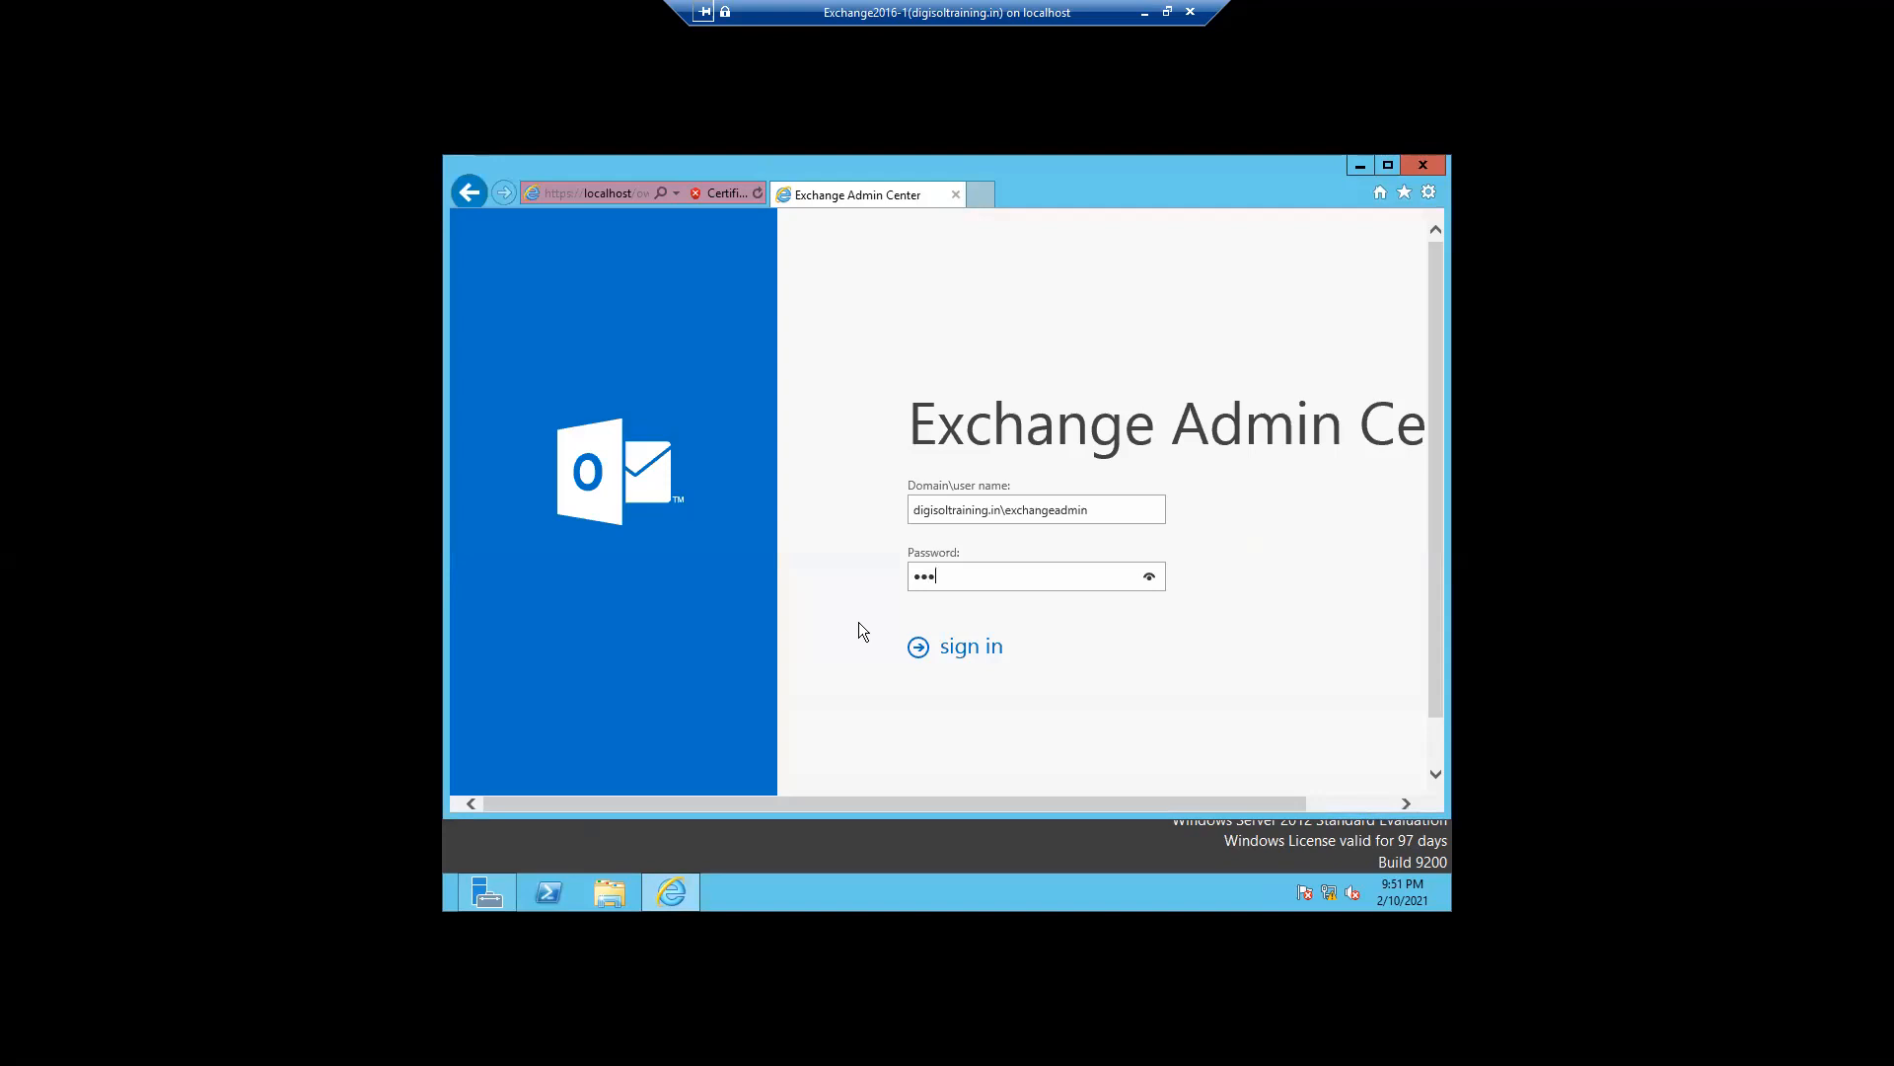
text(***)
key(Return)
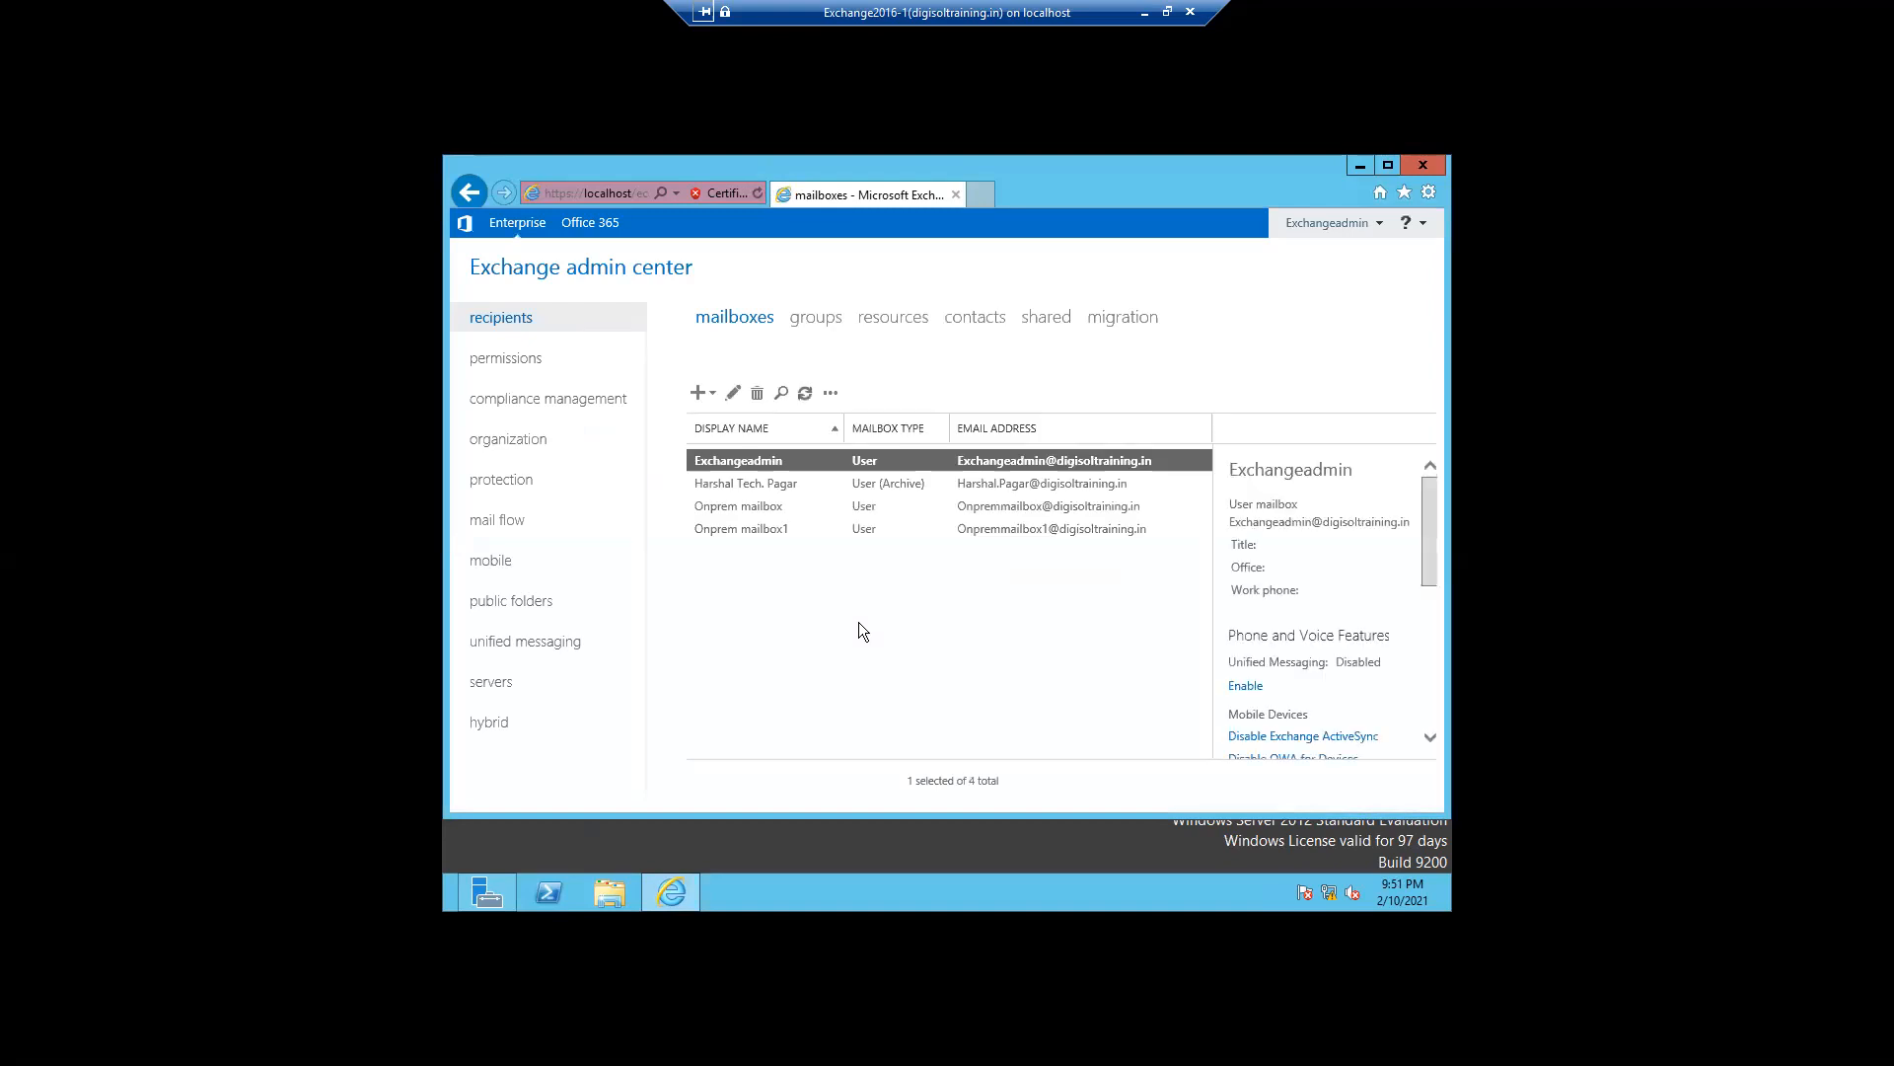
- Remove the Delete Items 14 days tag from the User Retention Policy and save it
click(564, 407)
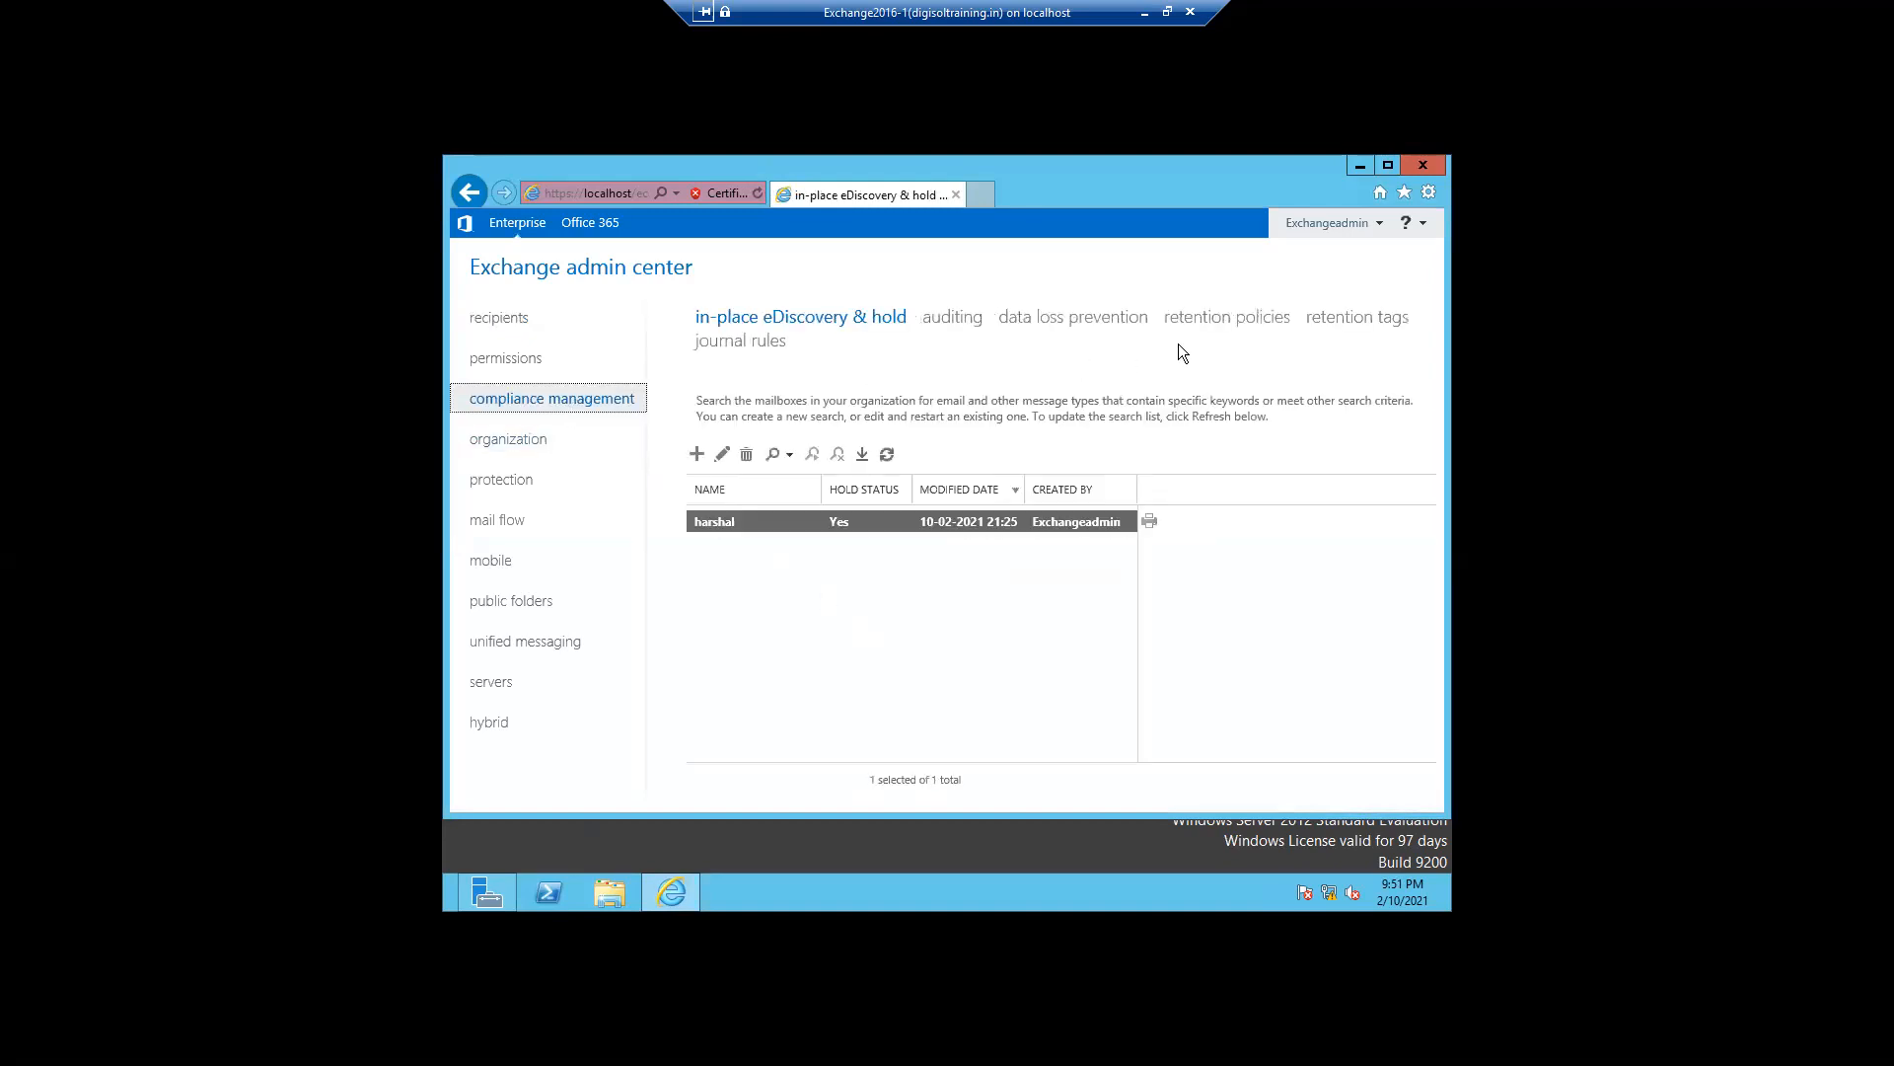
click(1213, 325)
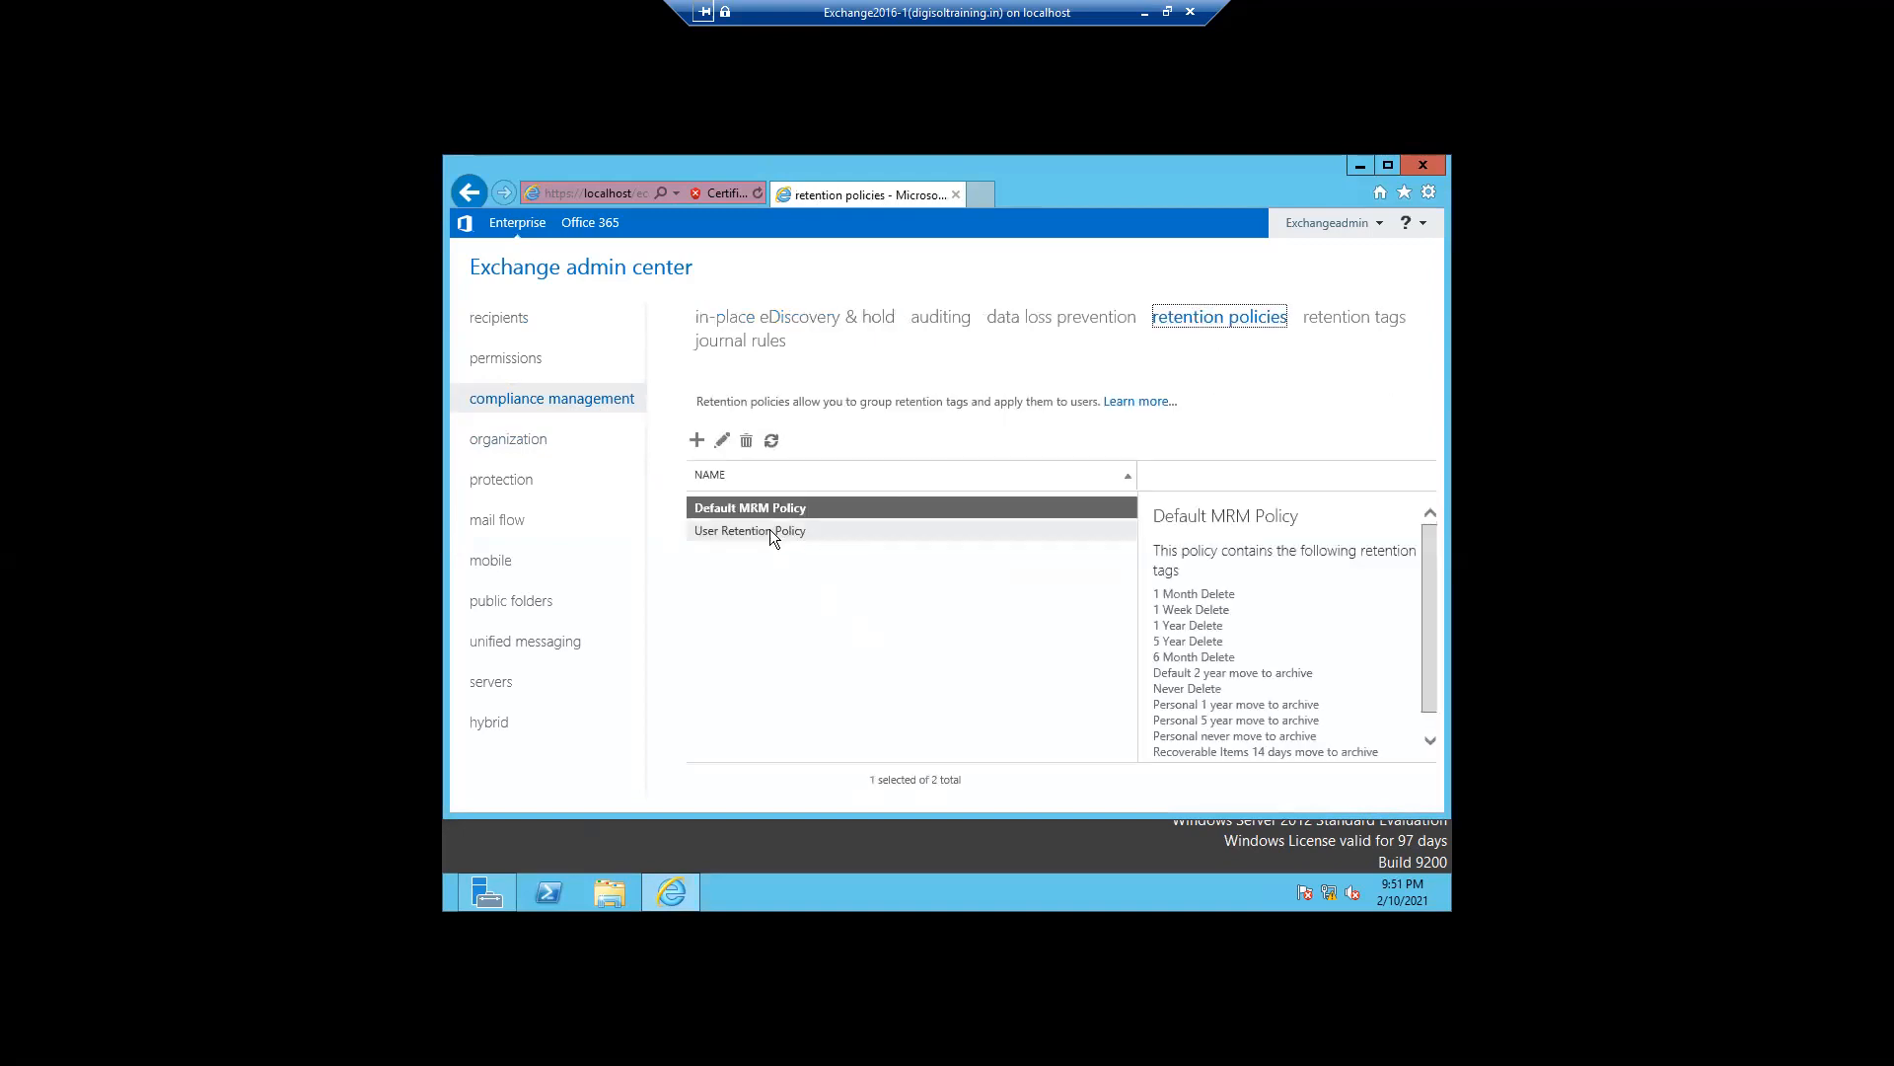
double_click(770, 531)
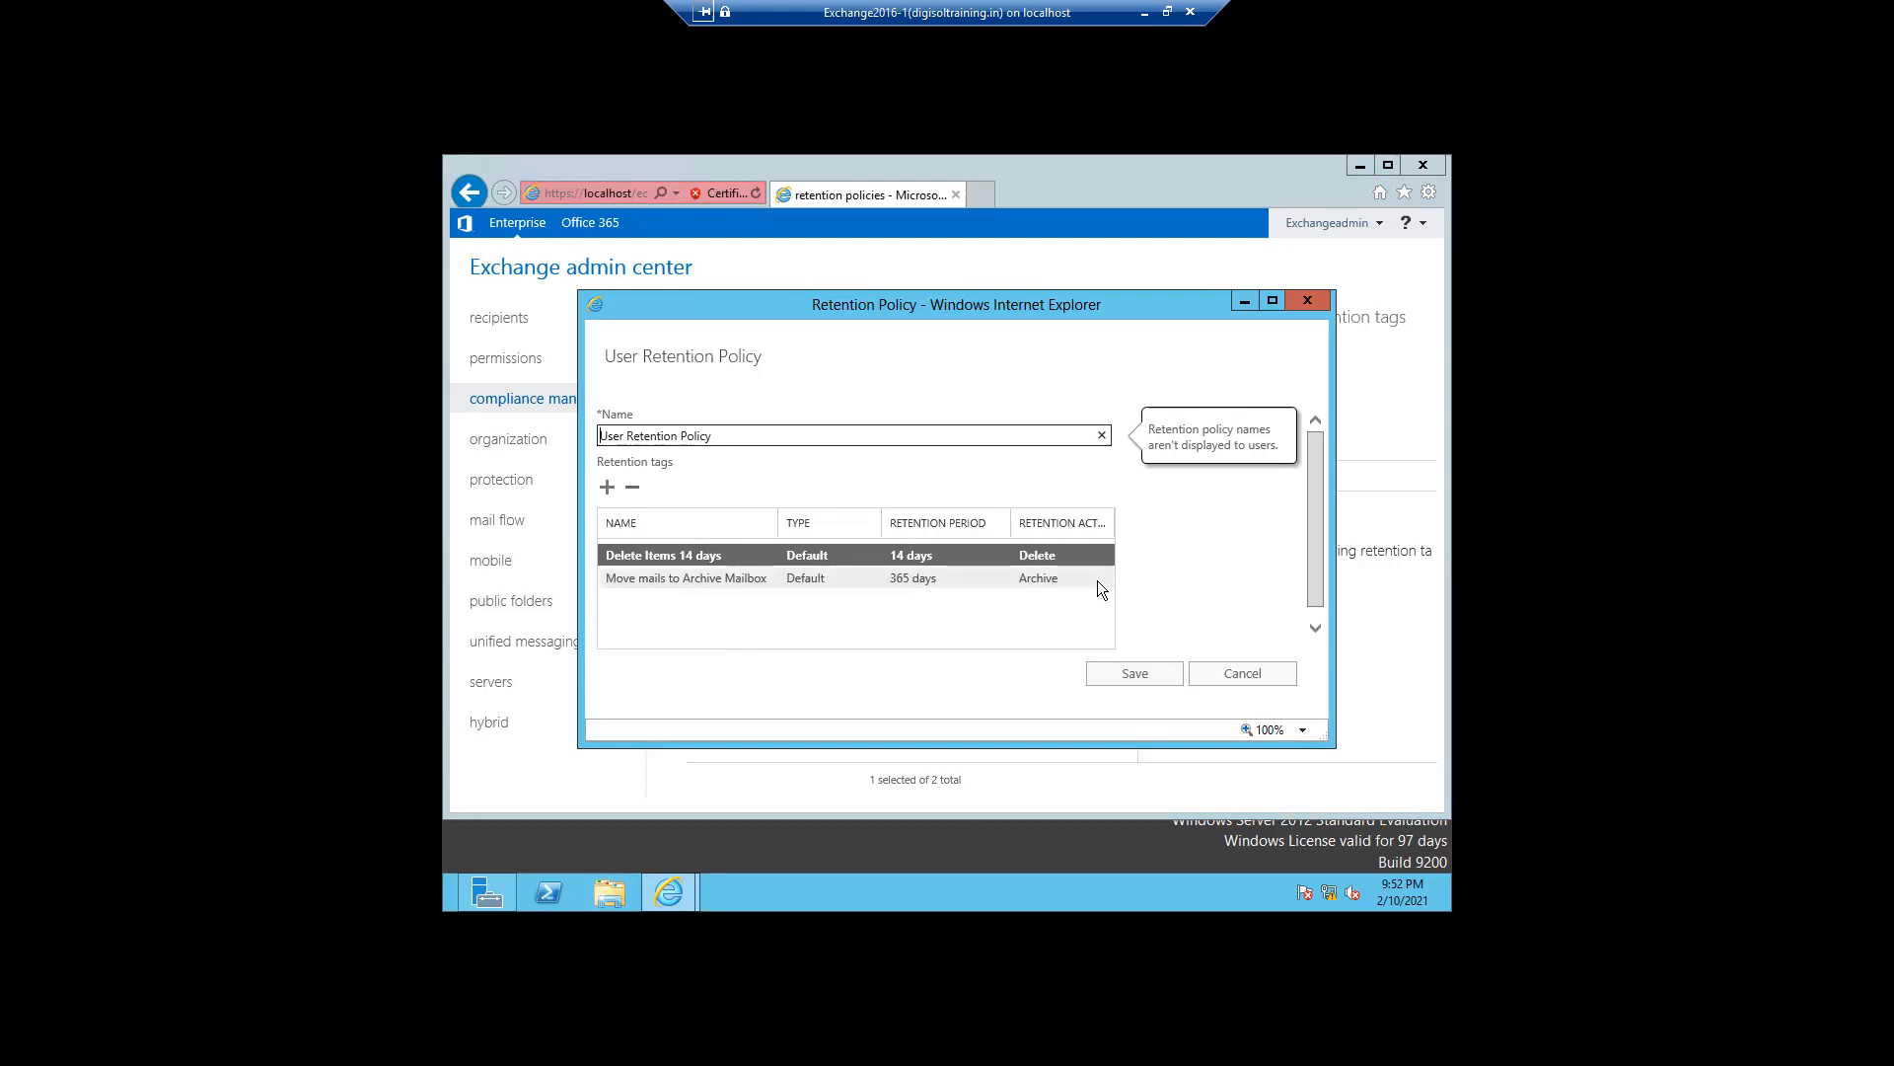
click(632, 486)
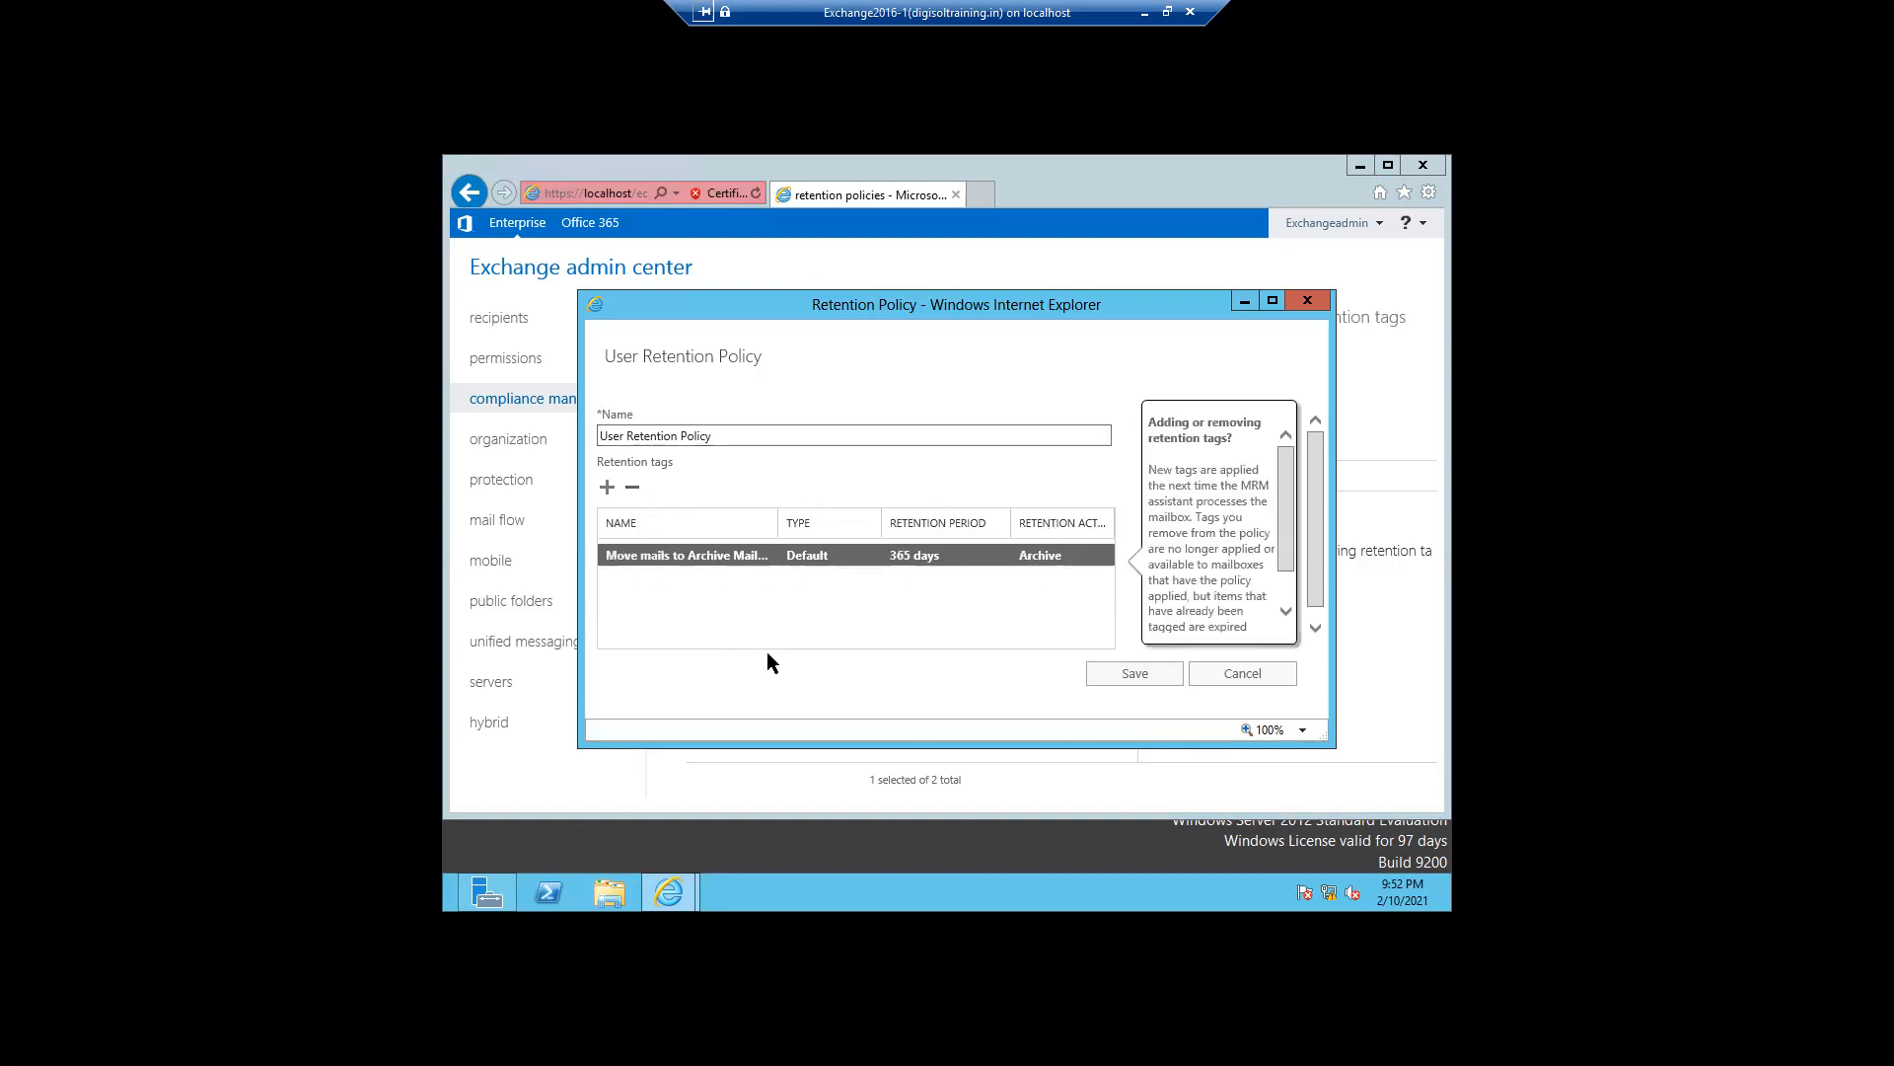
click(1097, 677)
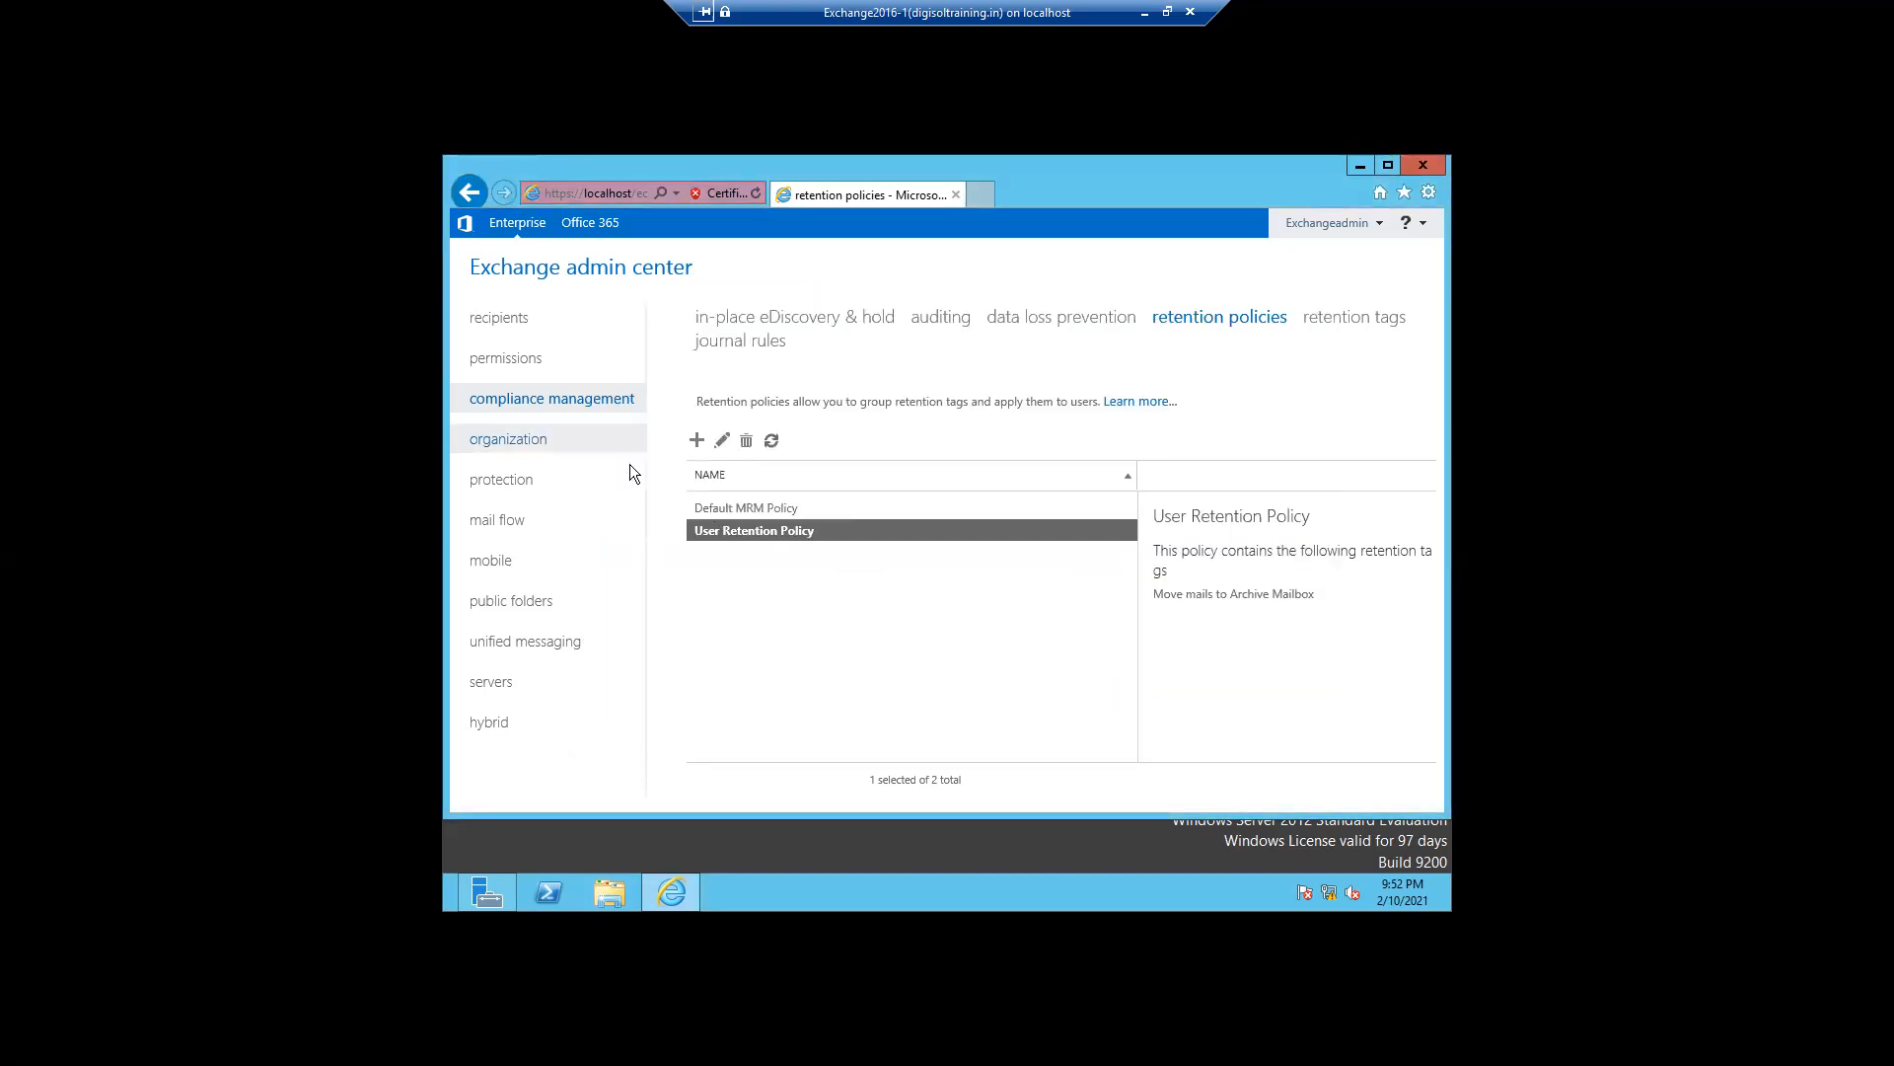
- Review the User Retention Policy's tags and the retention policy set on the archive-enabled user mailbox
double_click(744, 531)
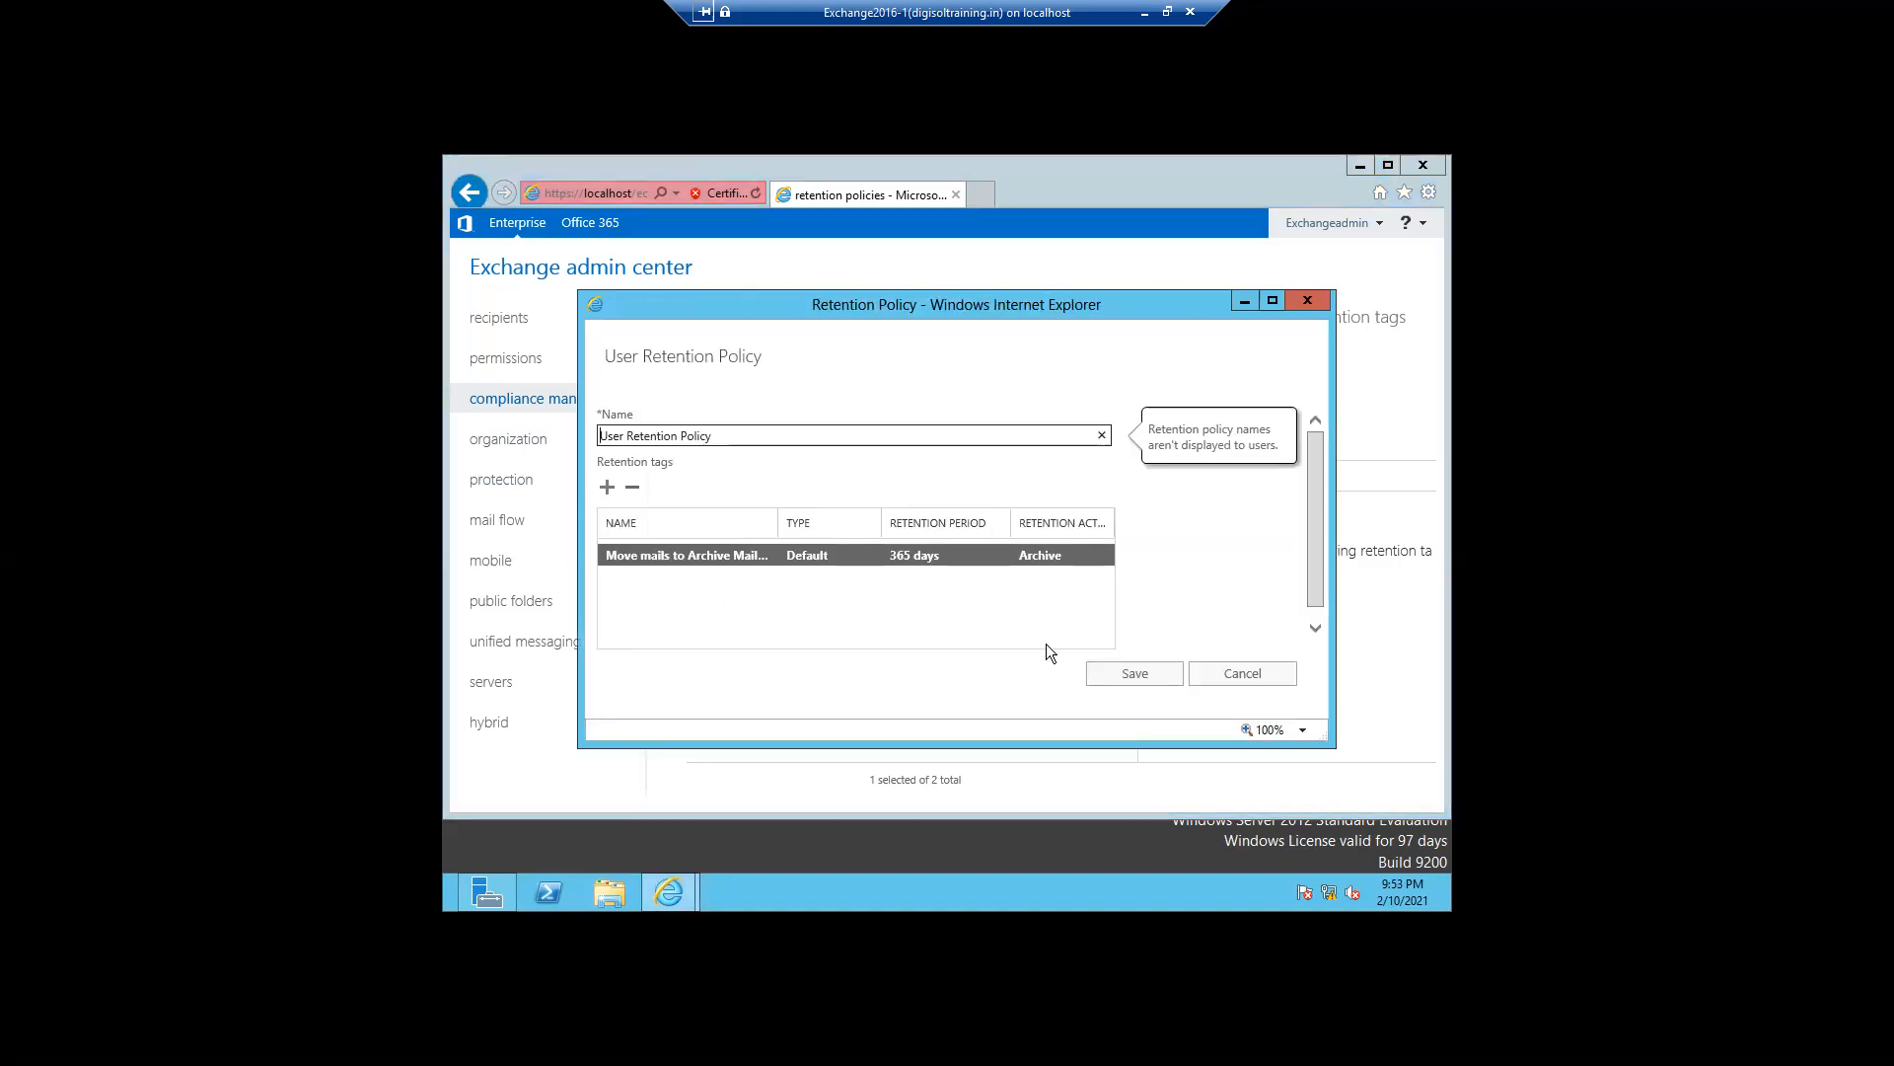
click(1116, 677)
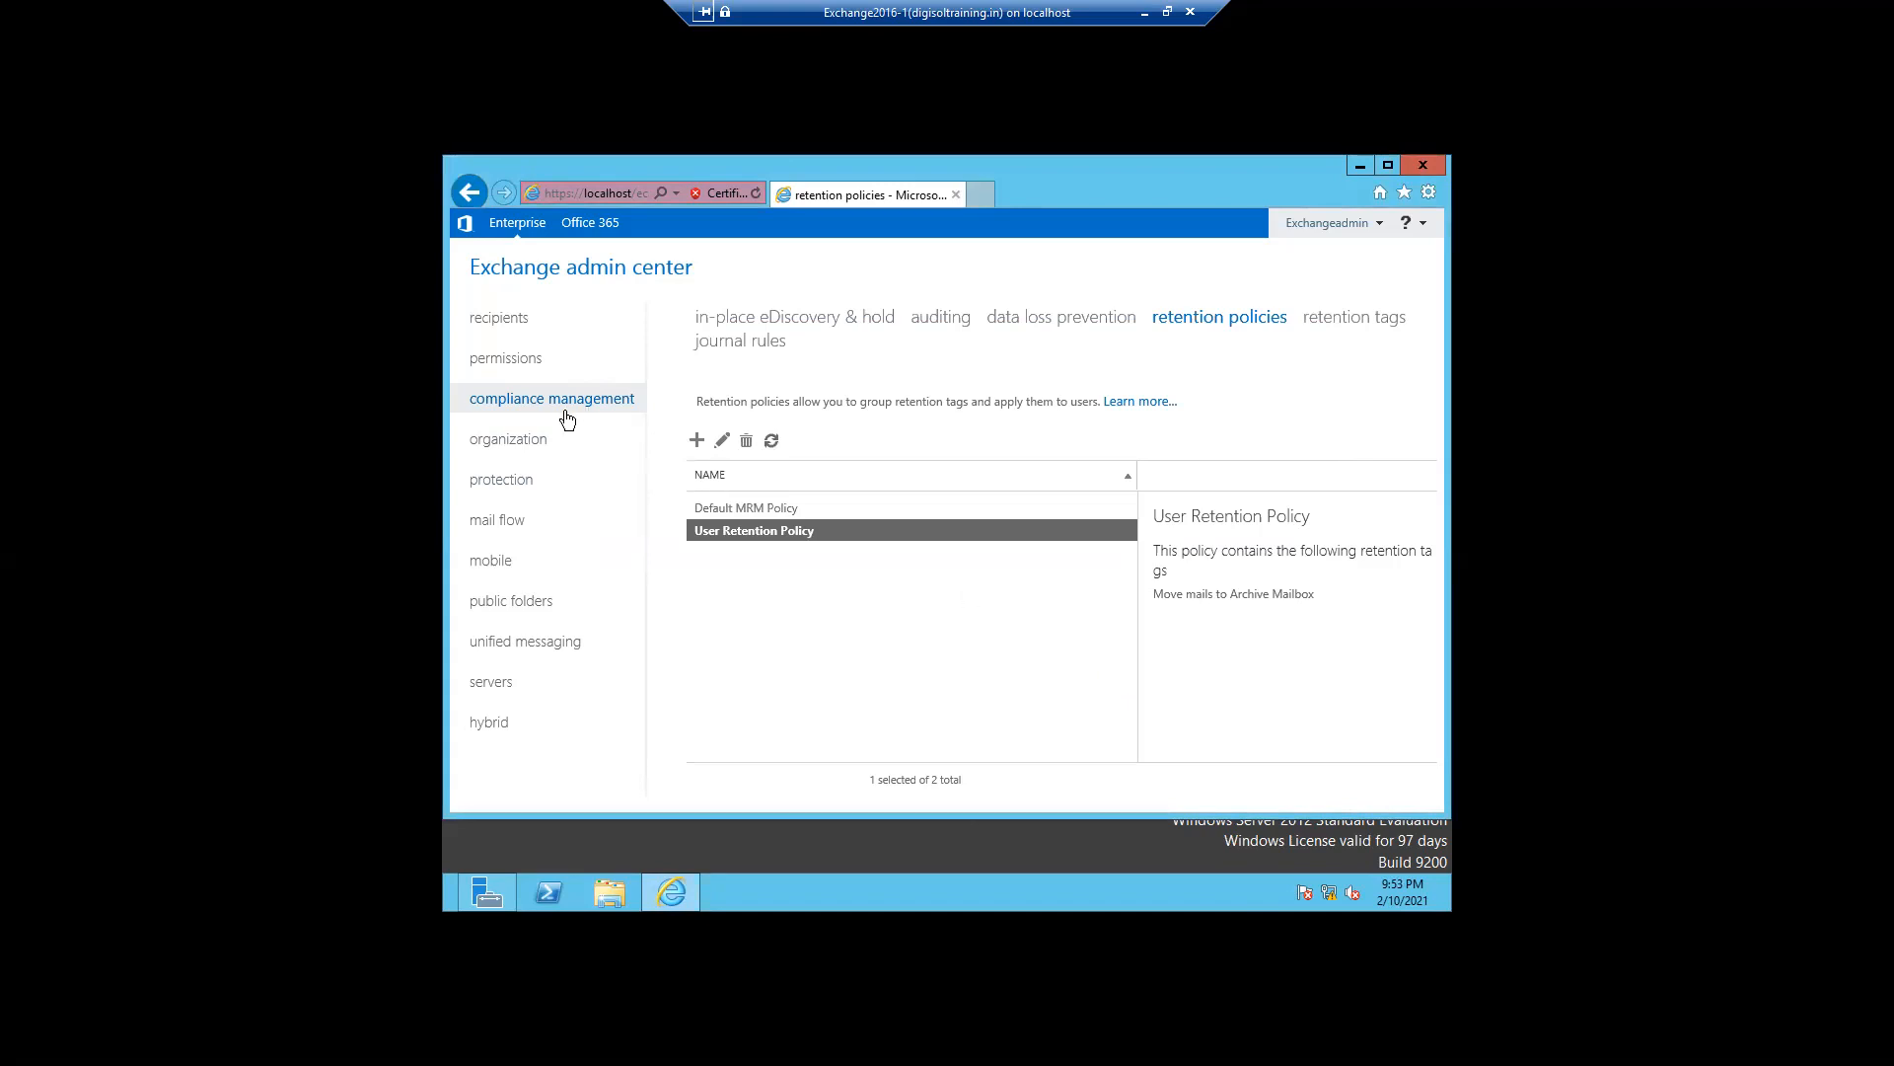
click(506, 326)
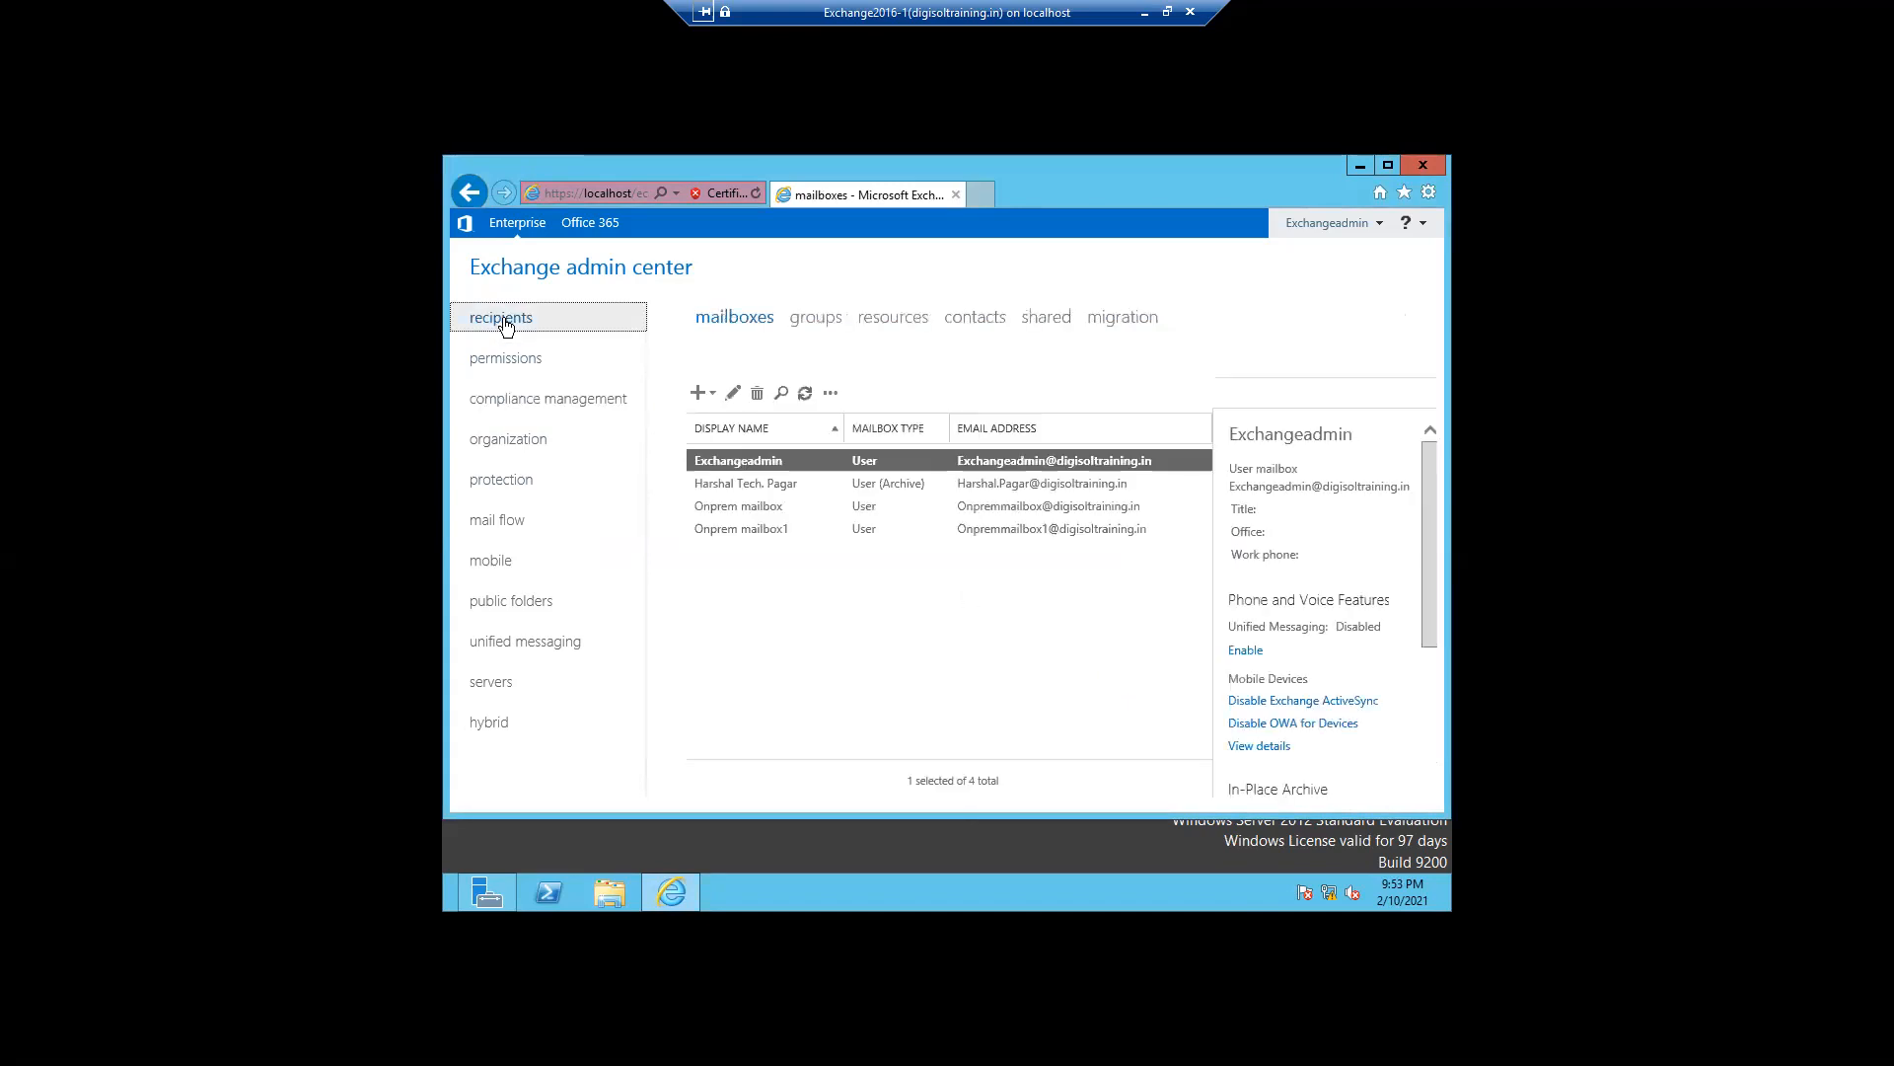
click(712, 492)
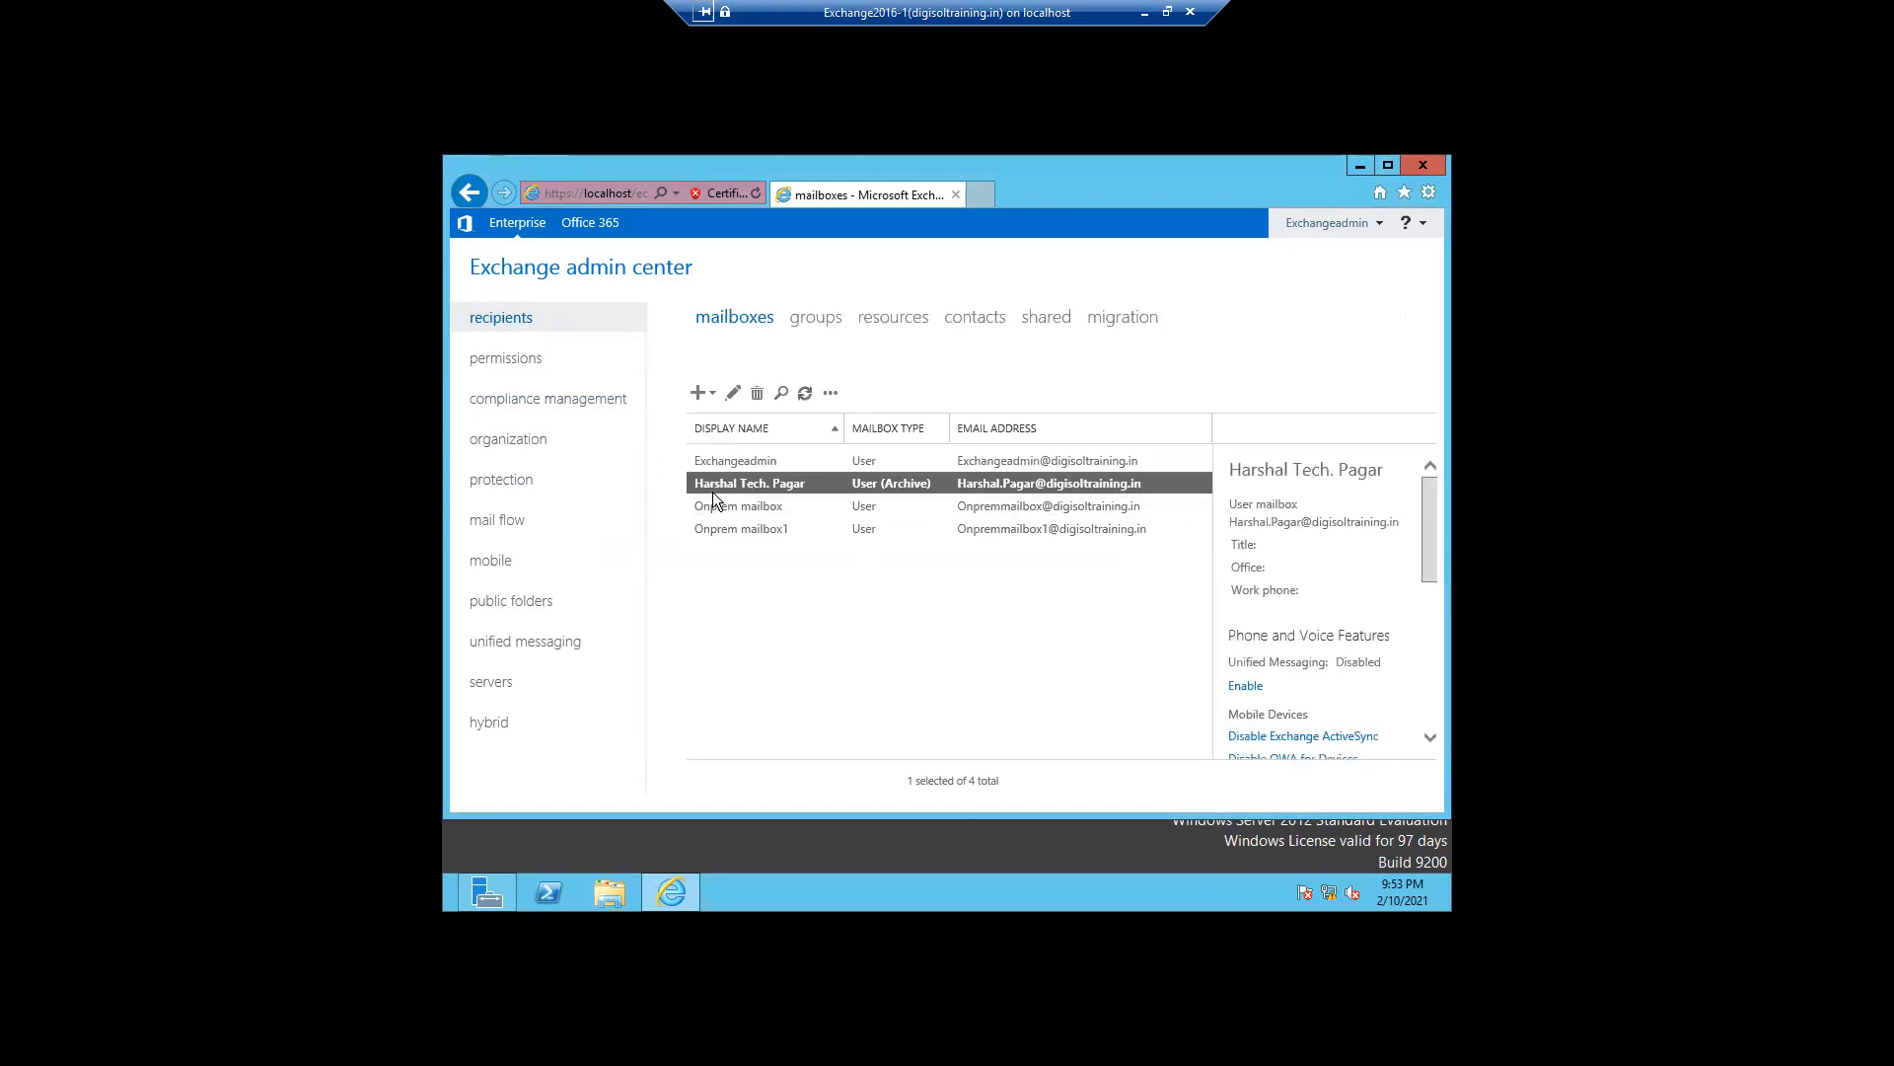
double_click(713, 494)
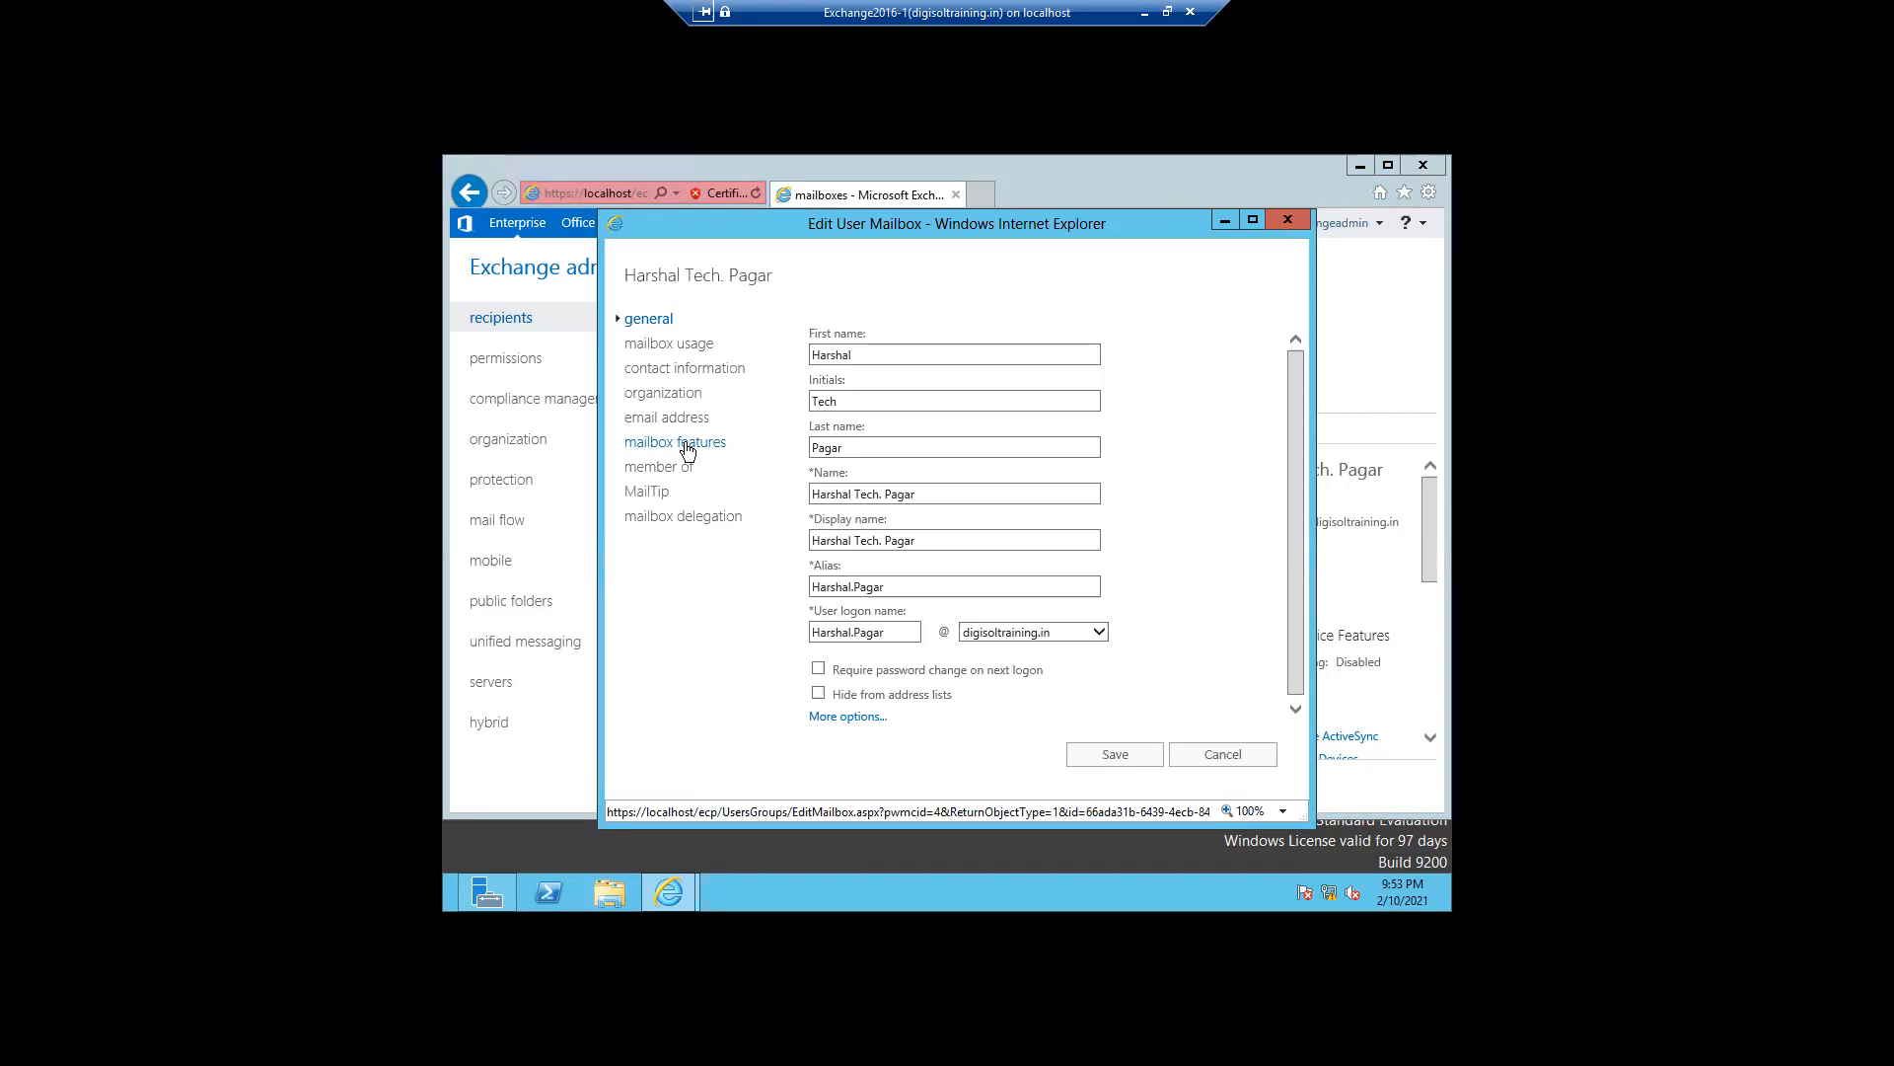
click(688, 446)
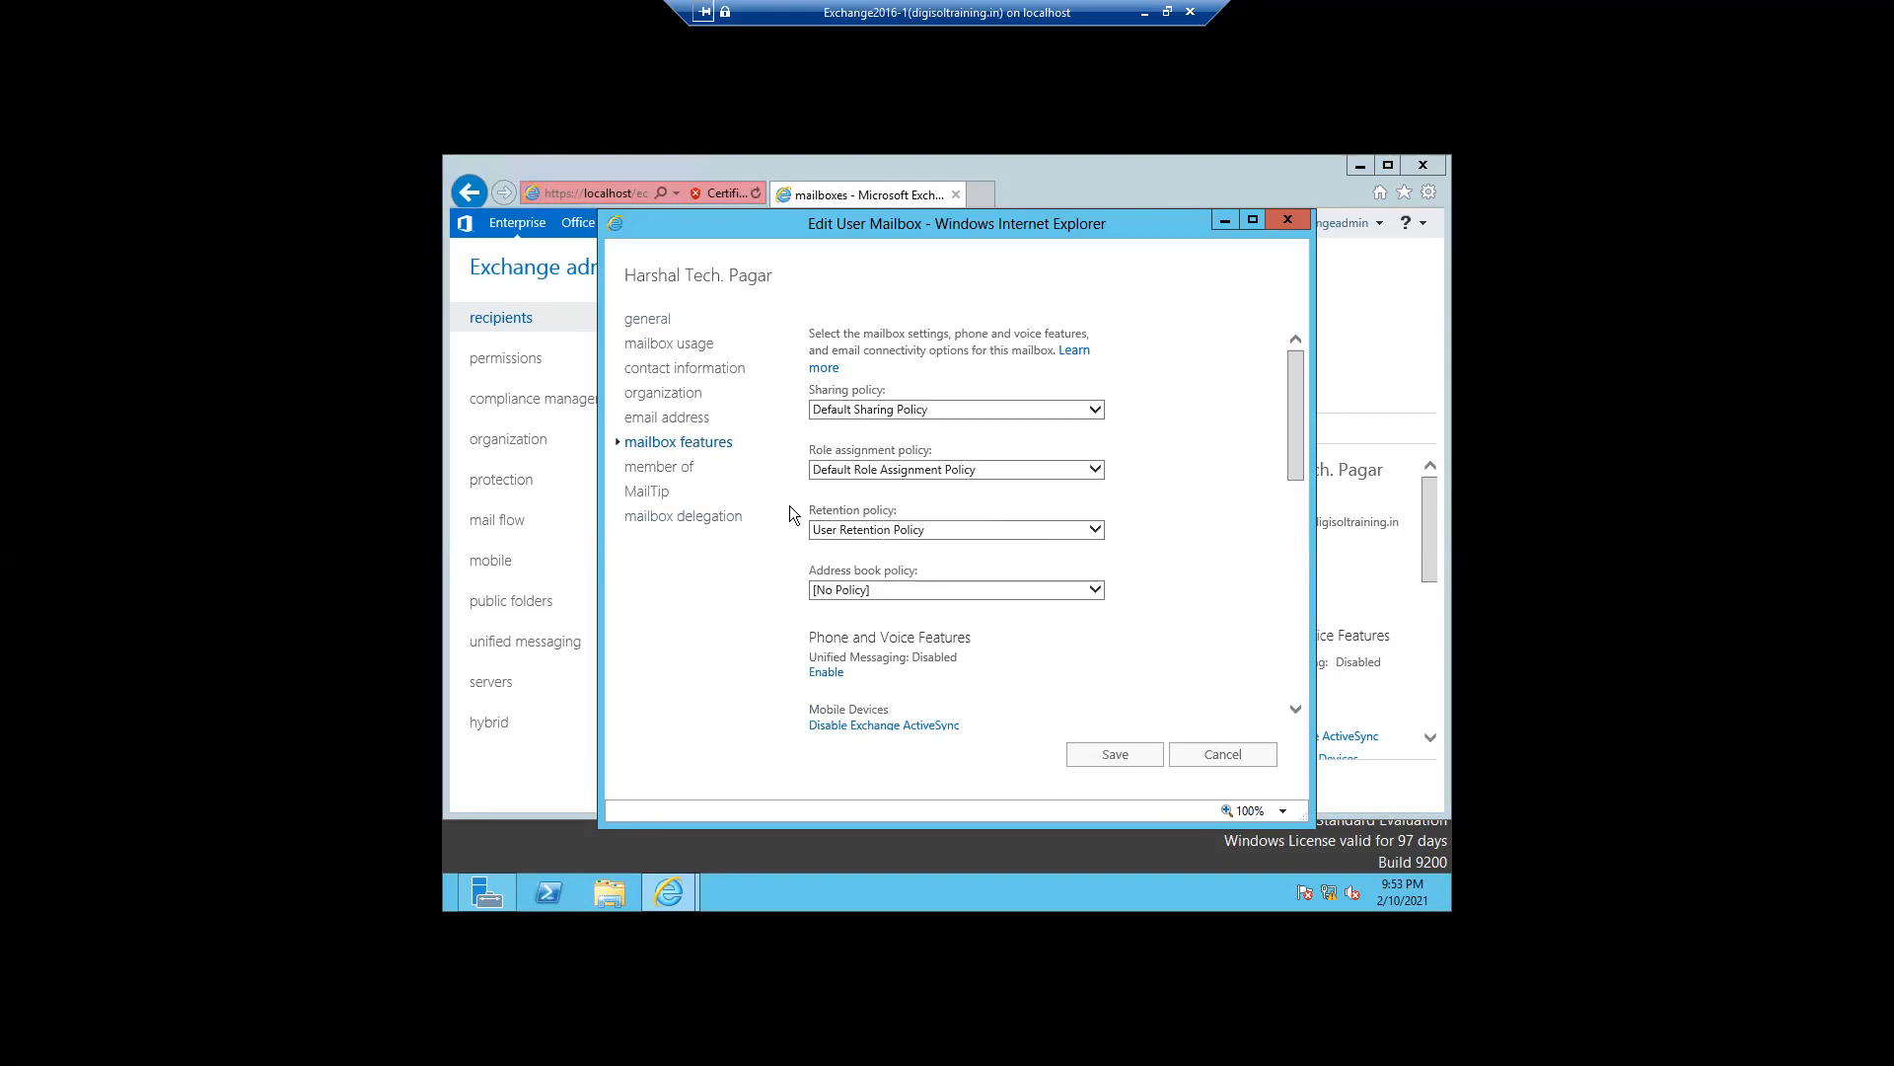
click(1096, 533)
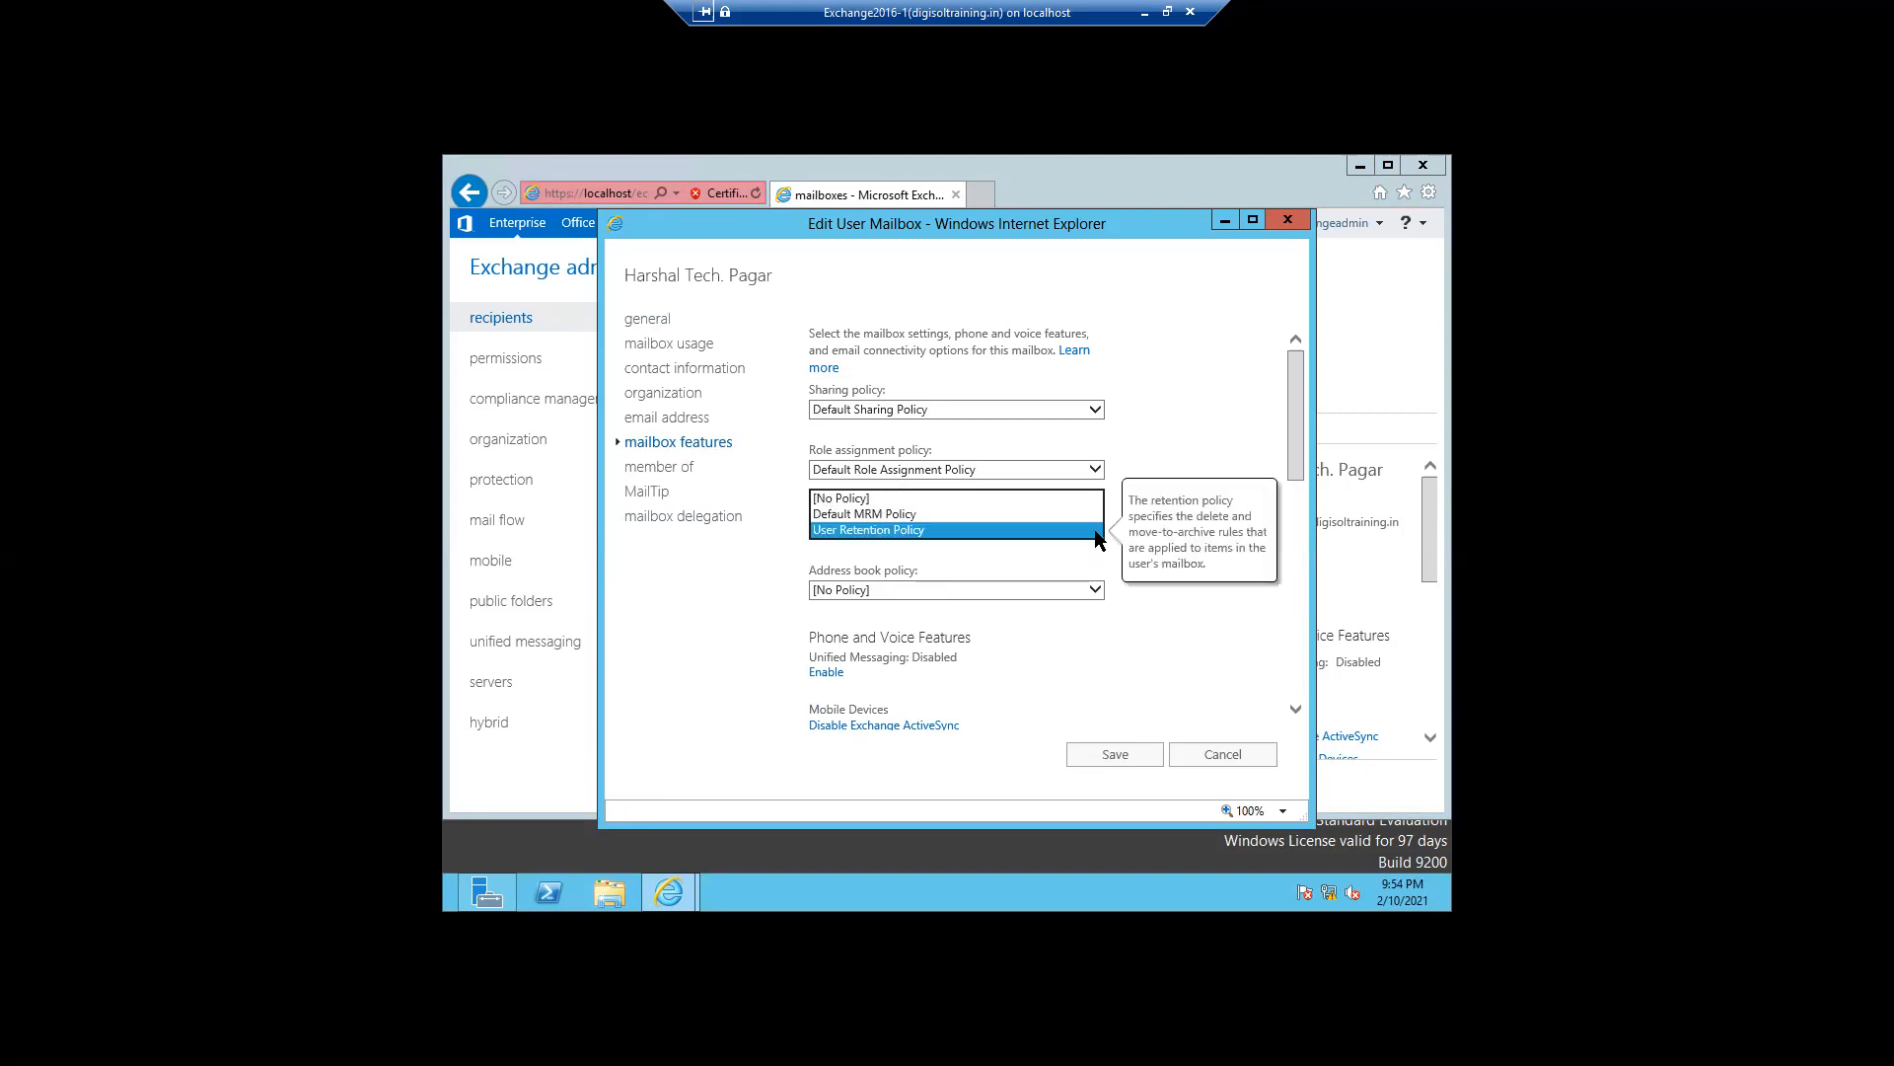
click(1093, 529)
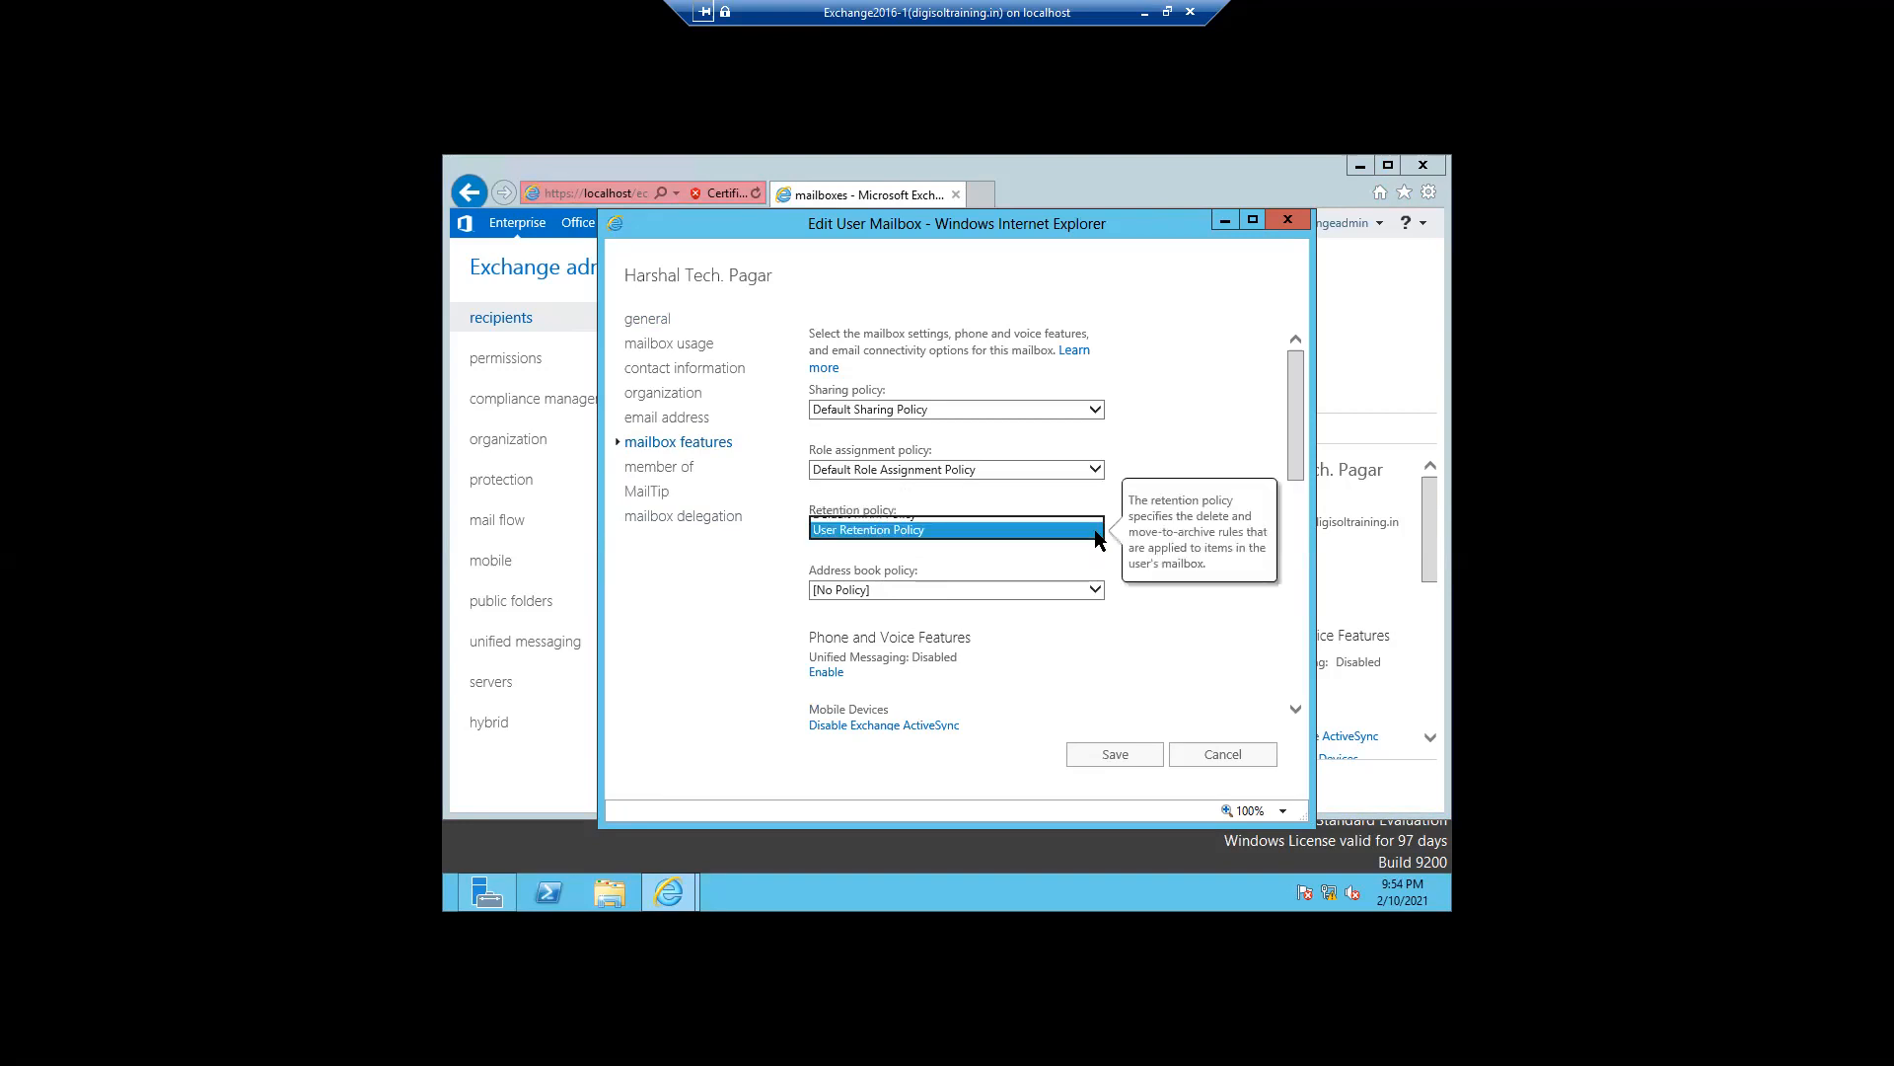
click(1216, 755)
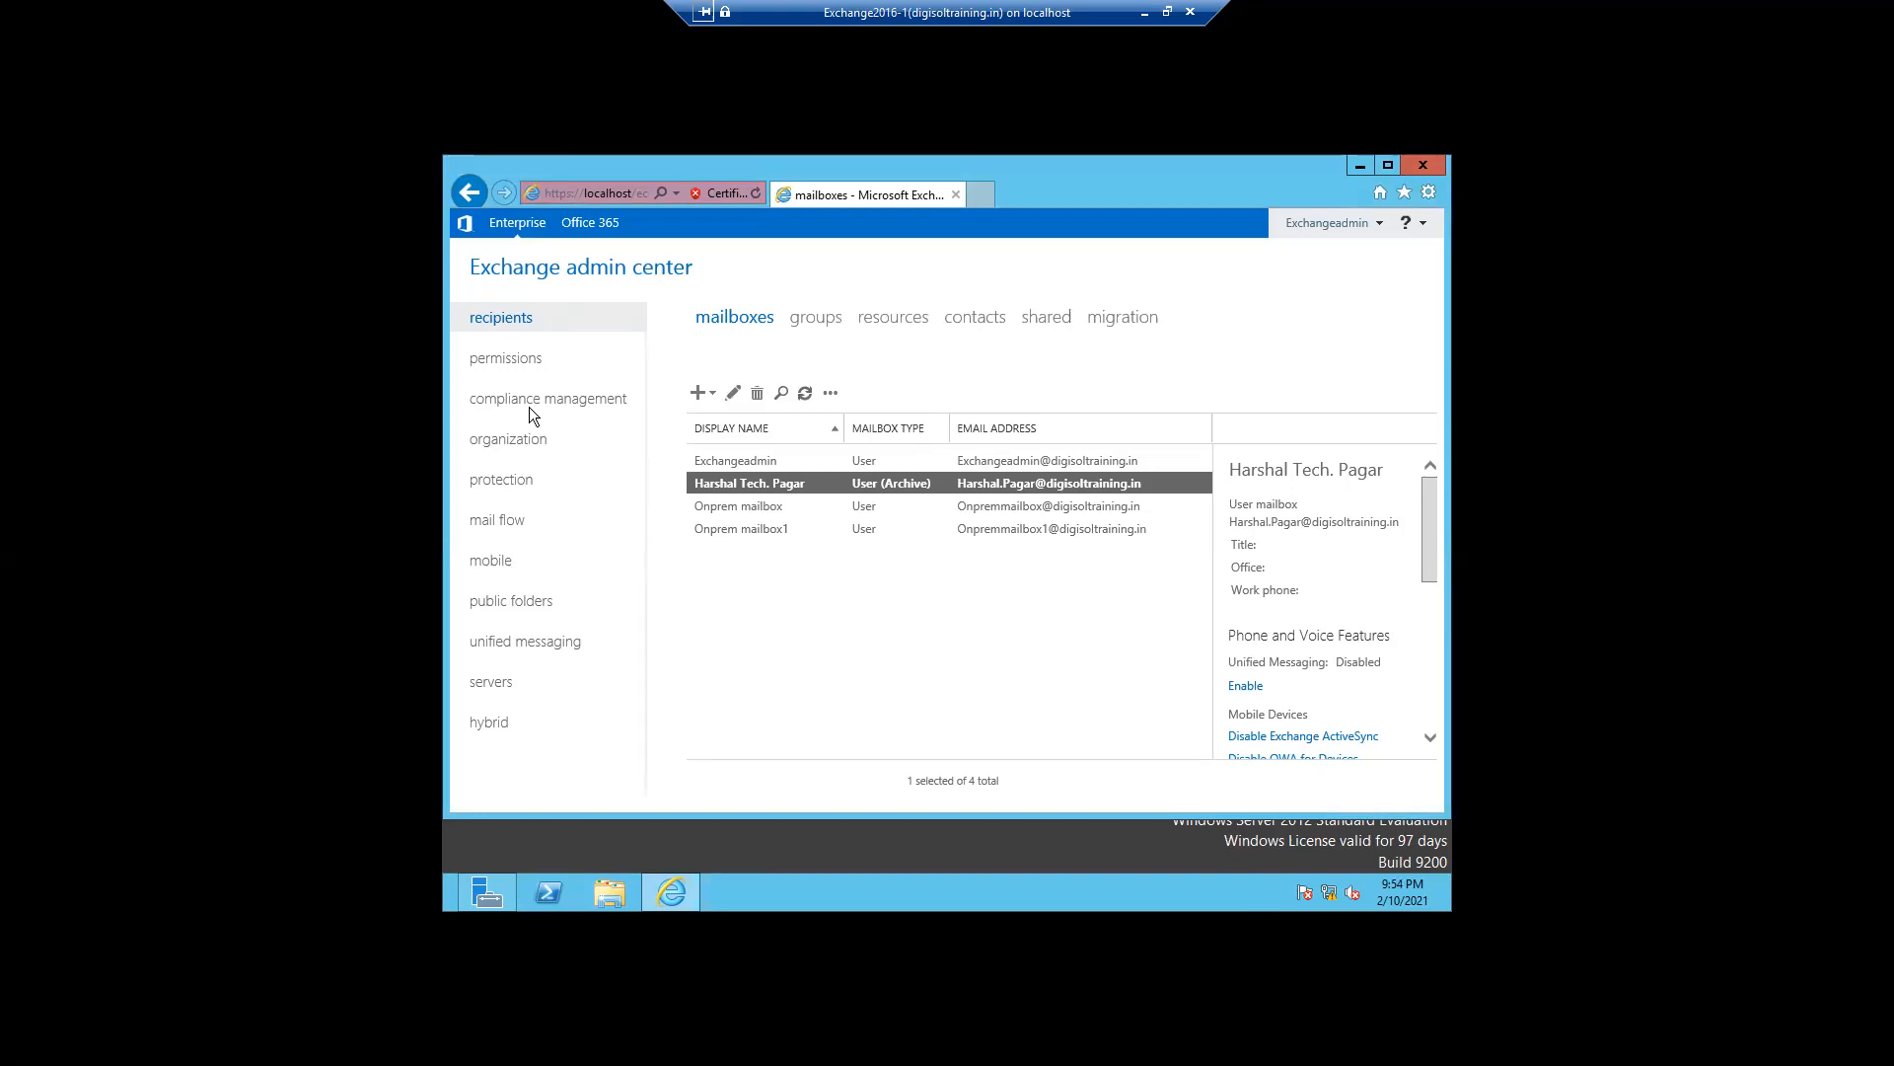
- Reload the admin center past the certificate warning and open the retention policies list
click(852, 533)
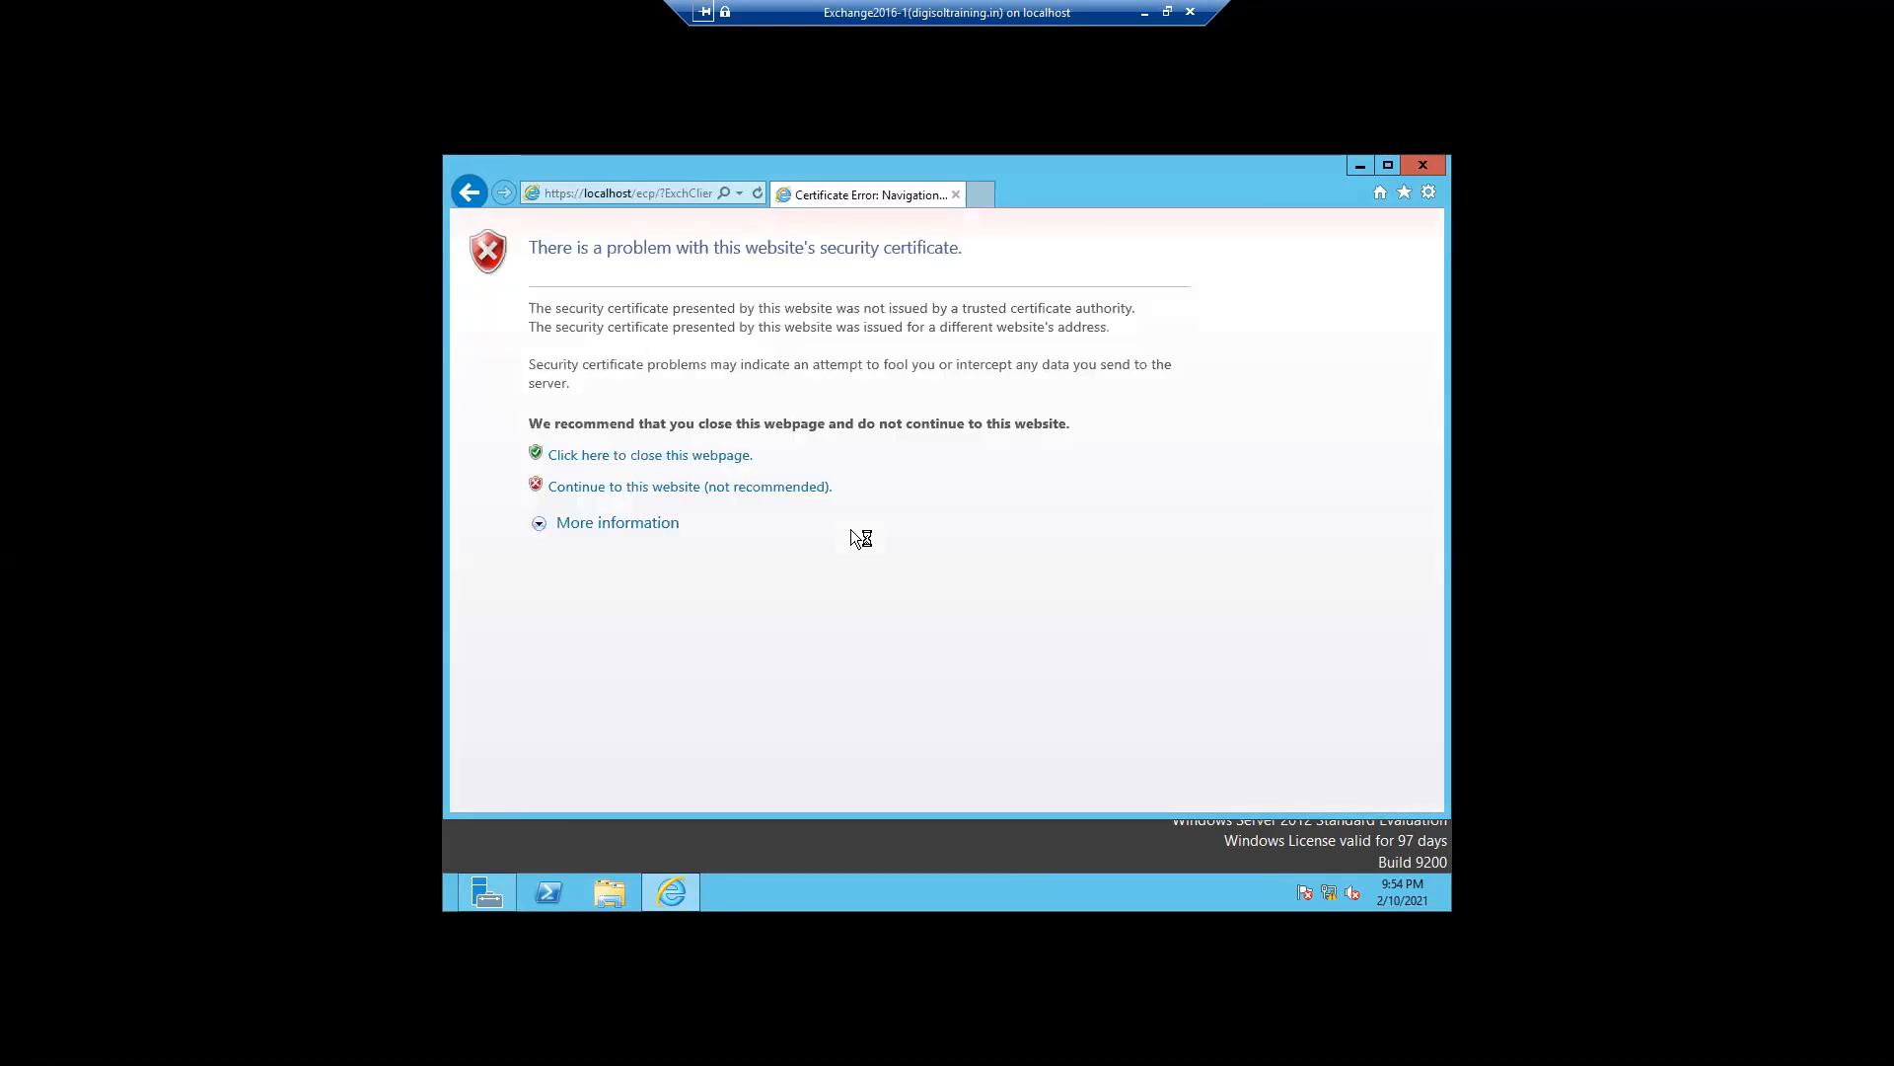
click(742, 488)
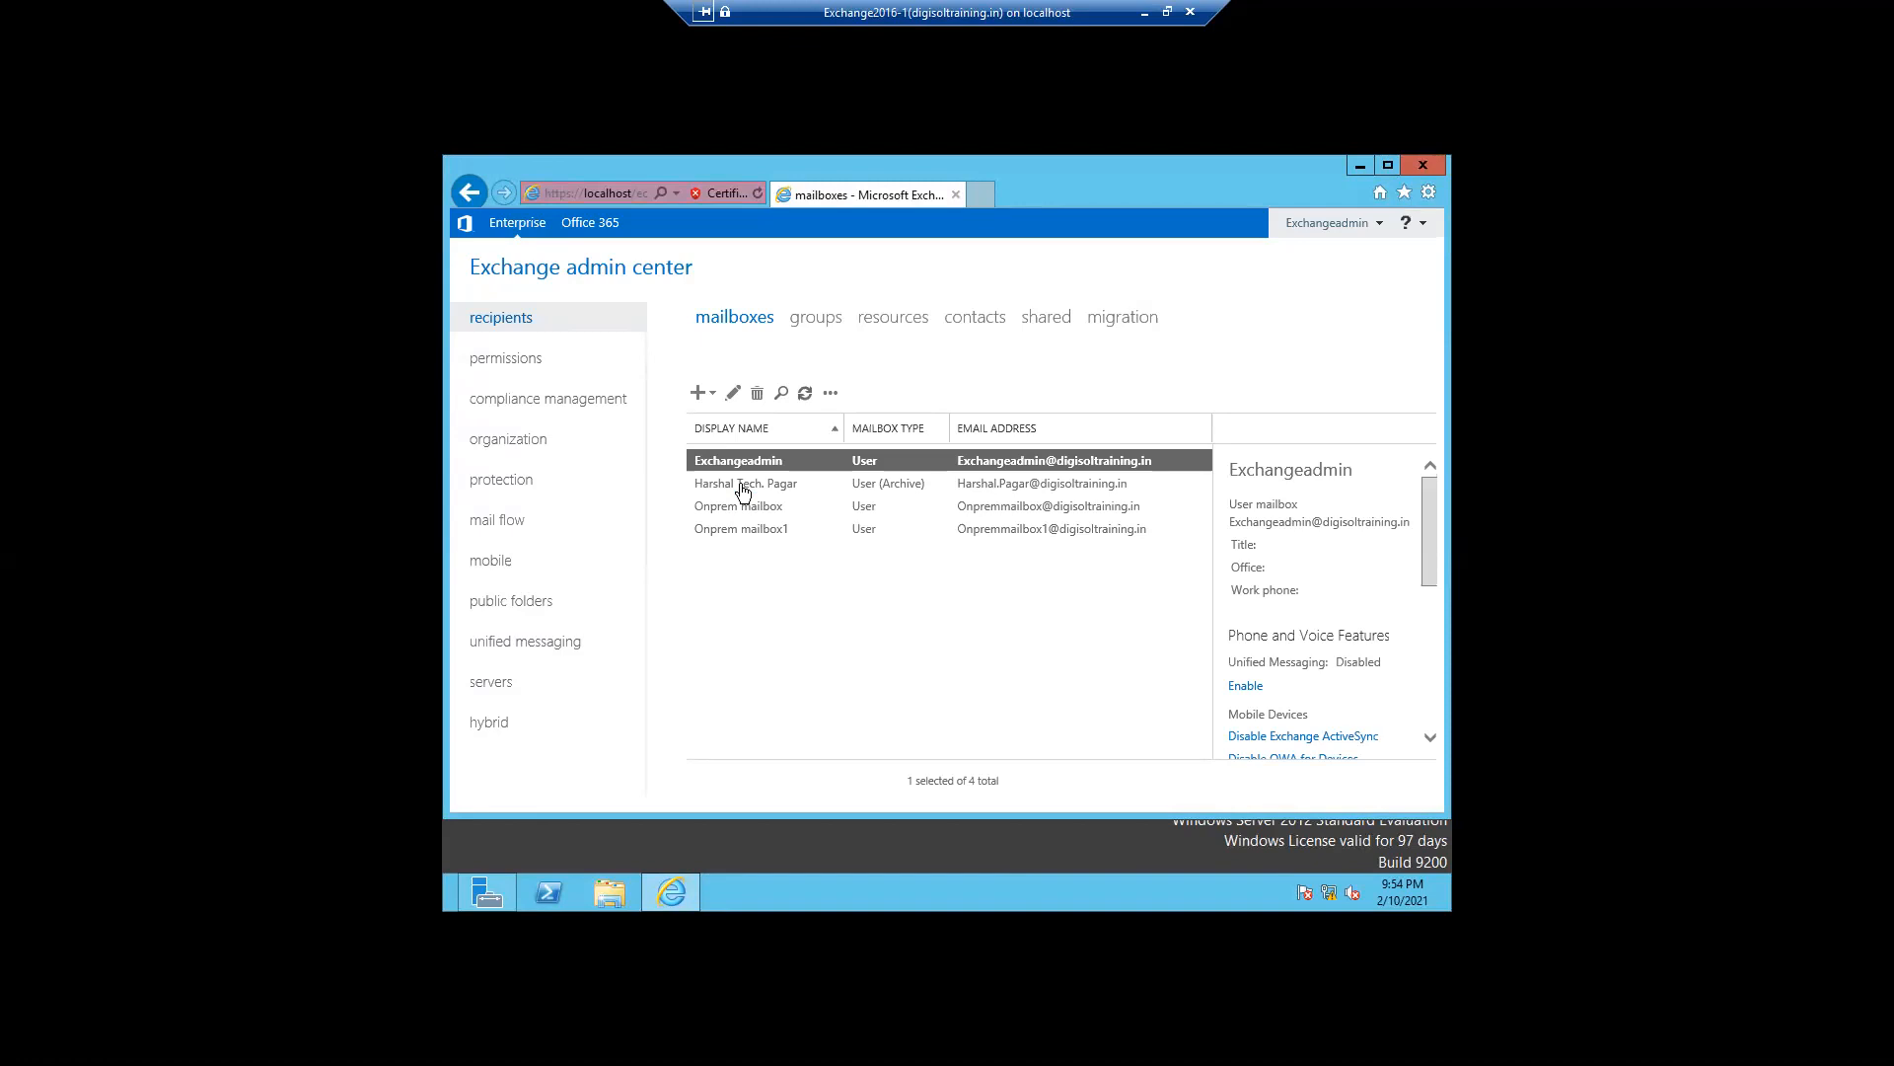
click(547, 399)
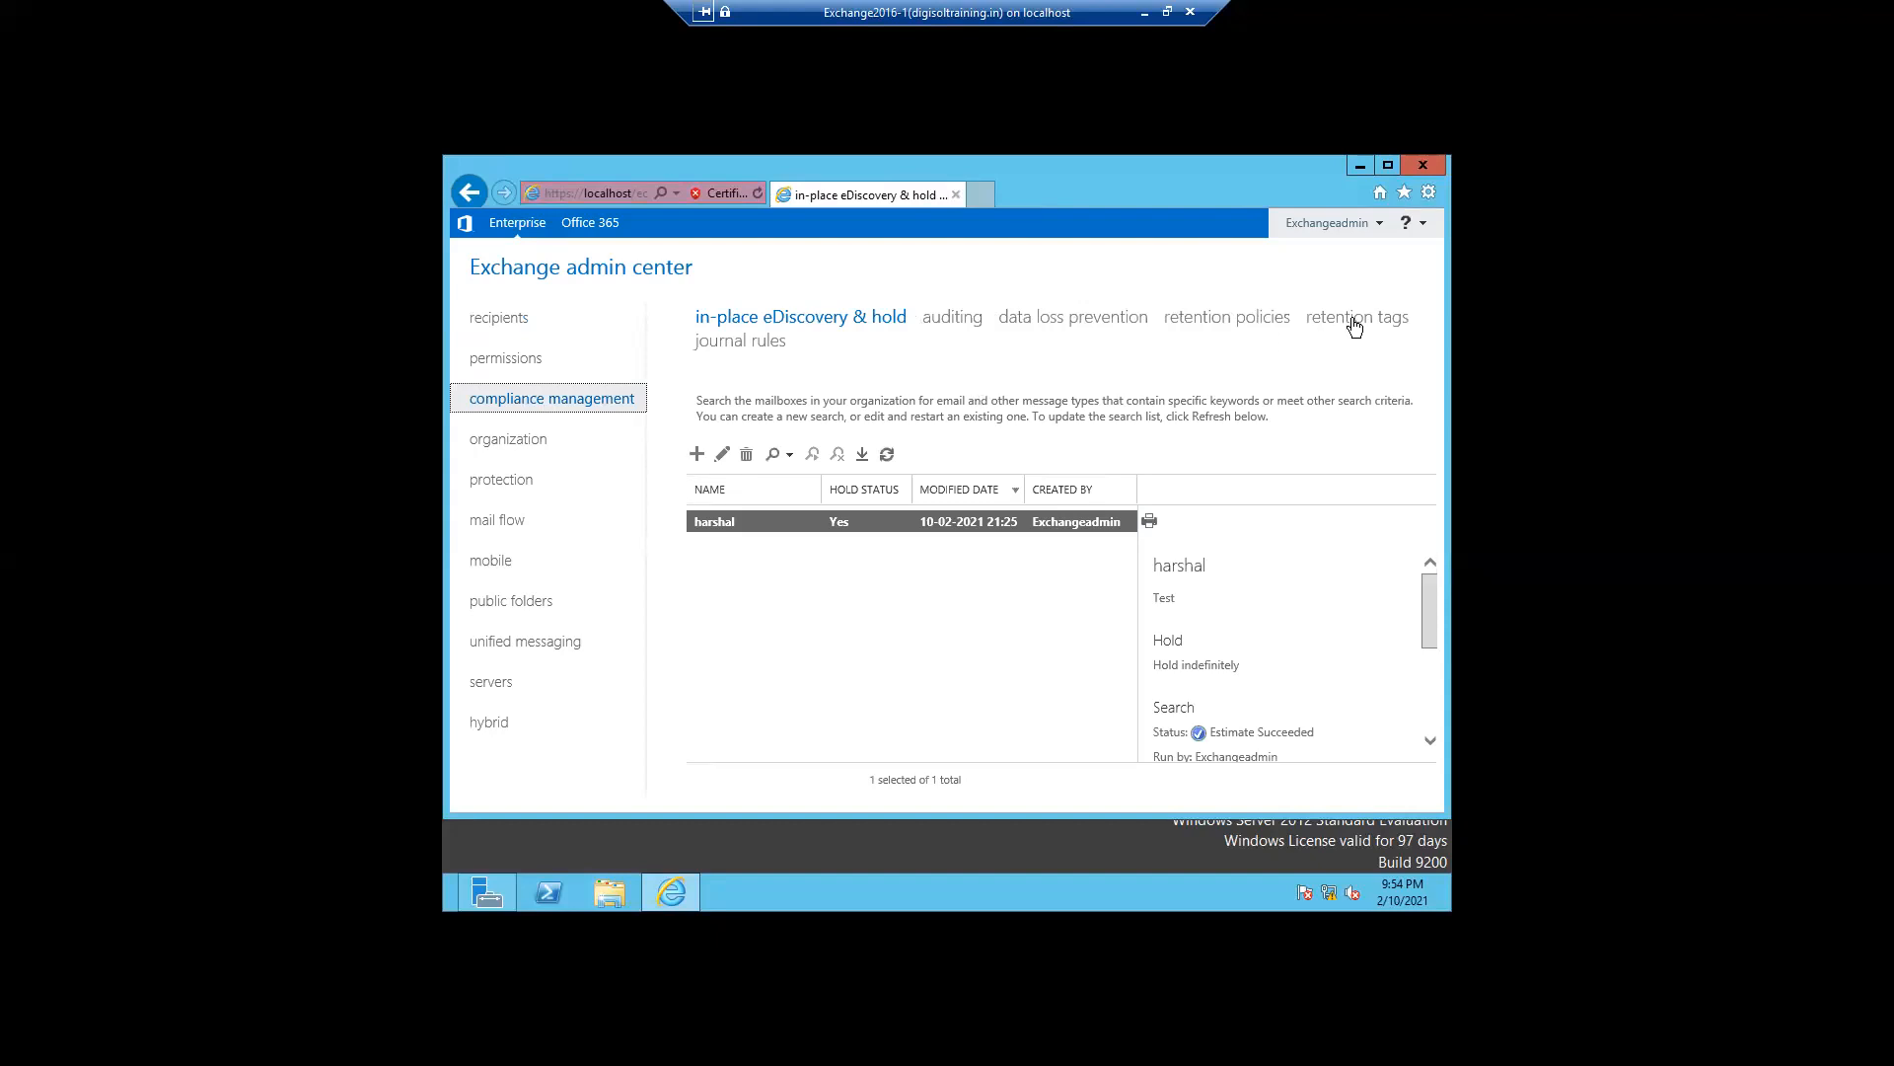
click(1255, 318)
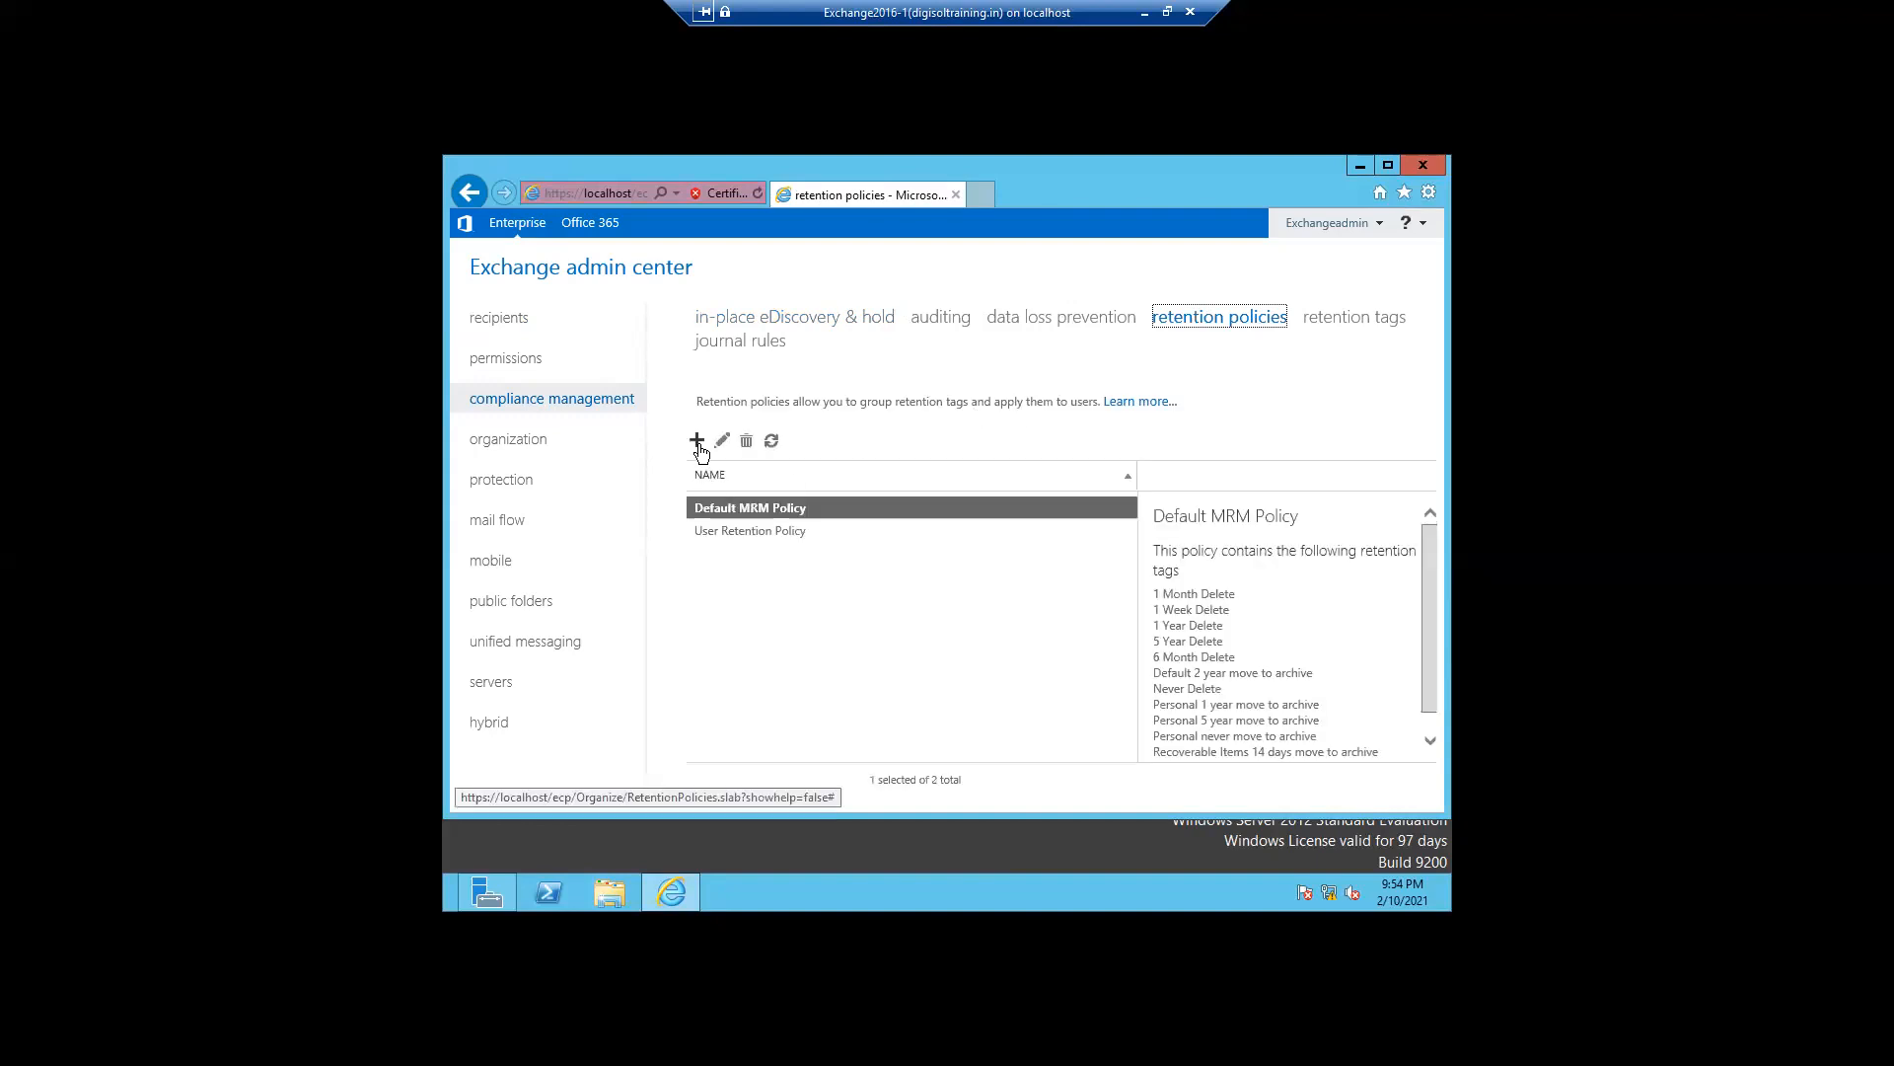
- Open a new retention policy form and cancel it
click(698, 442)
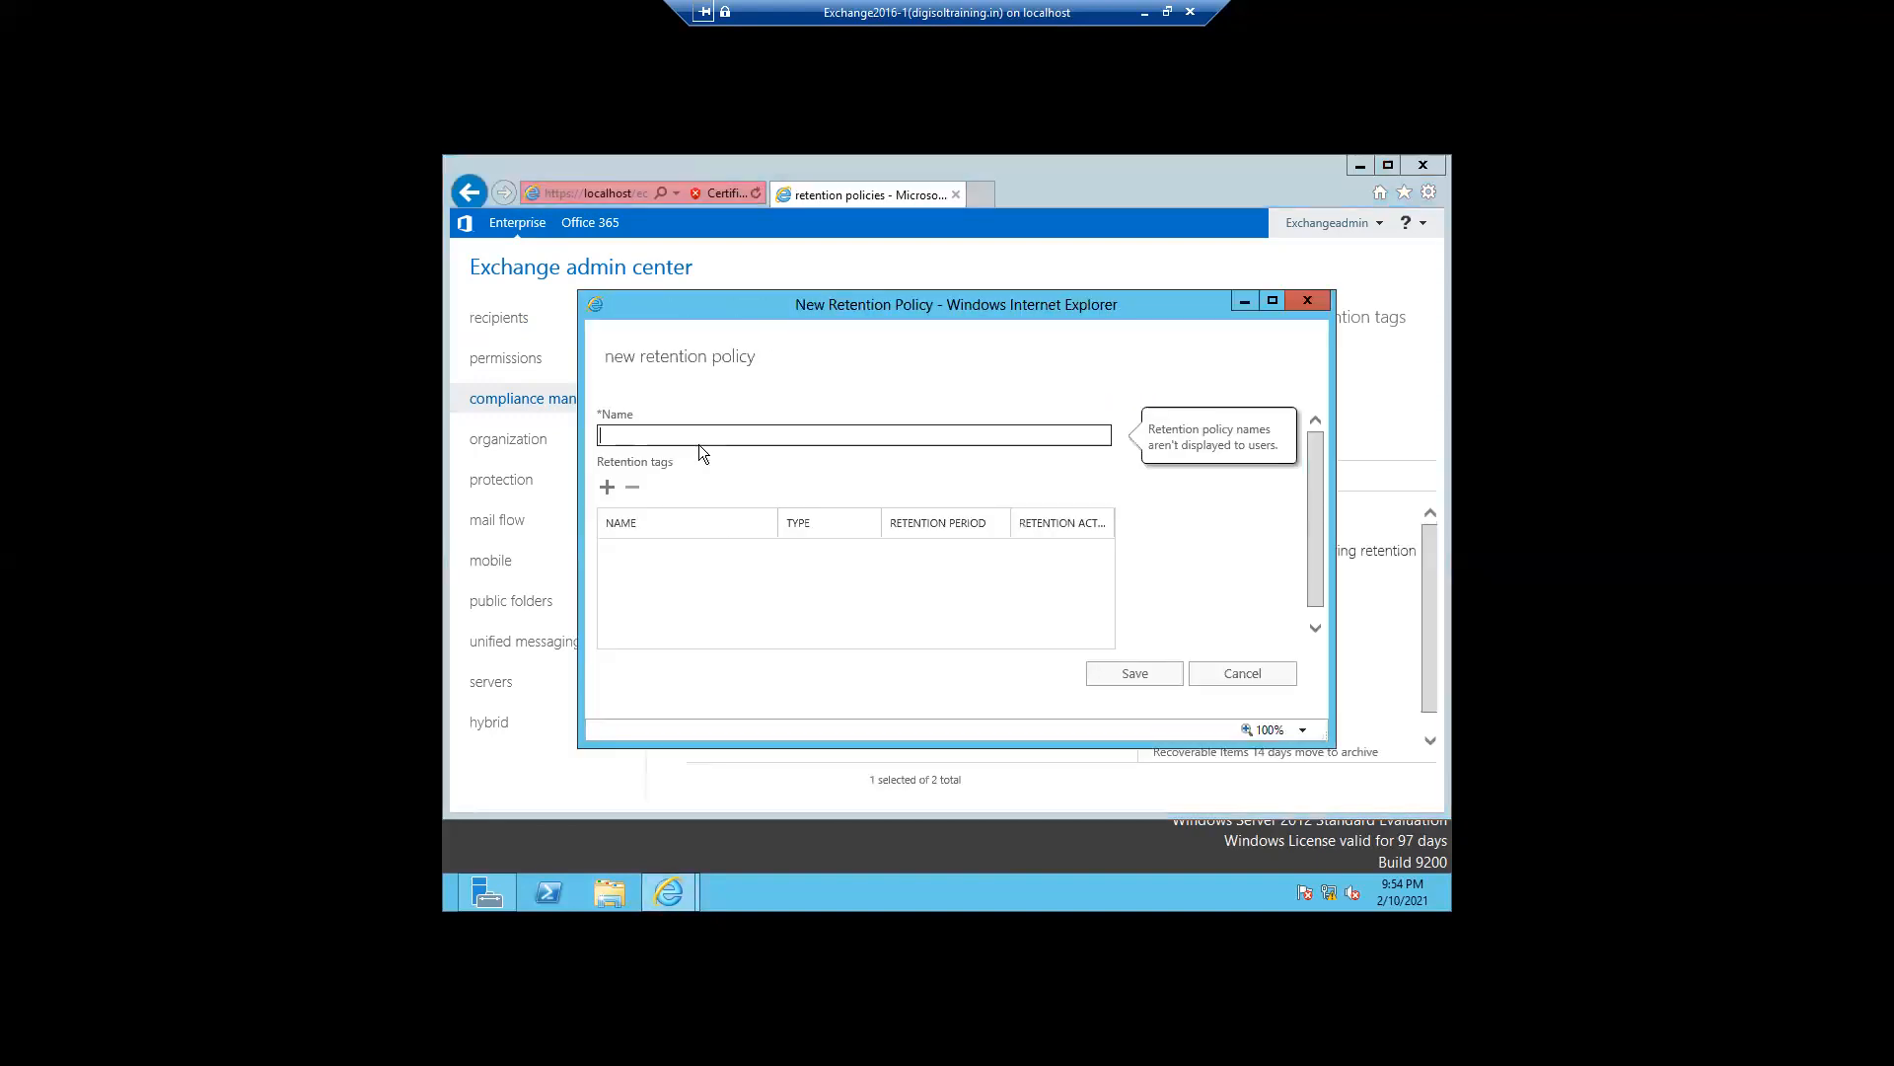
click(1240, 673)
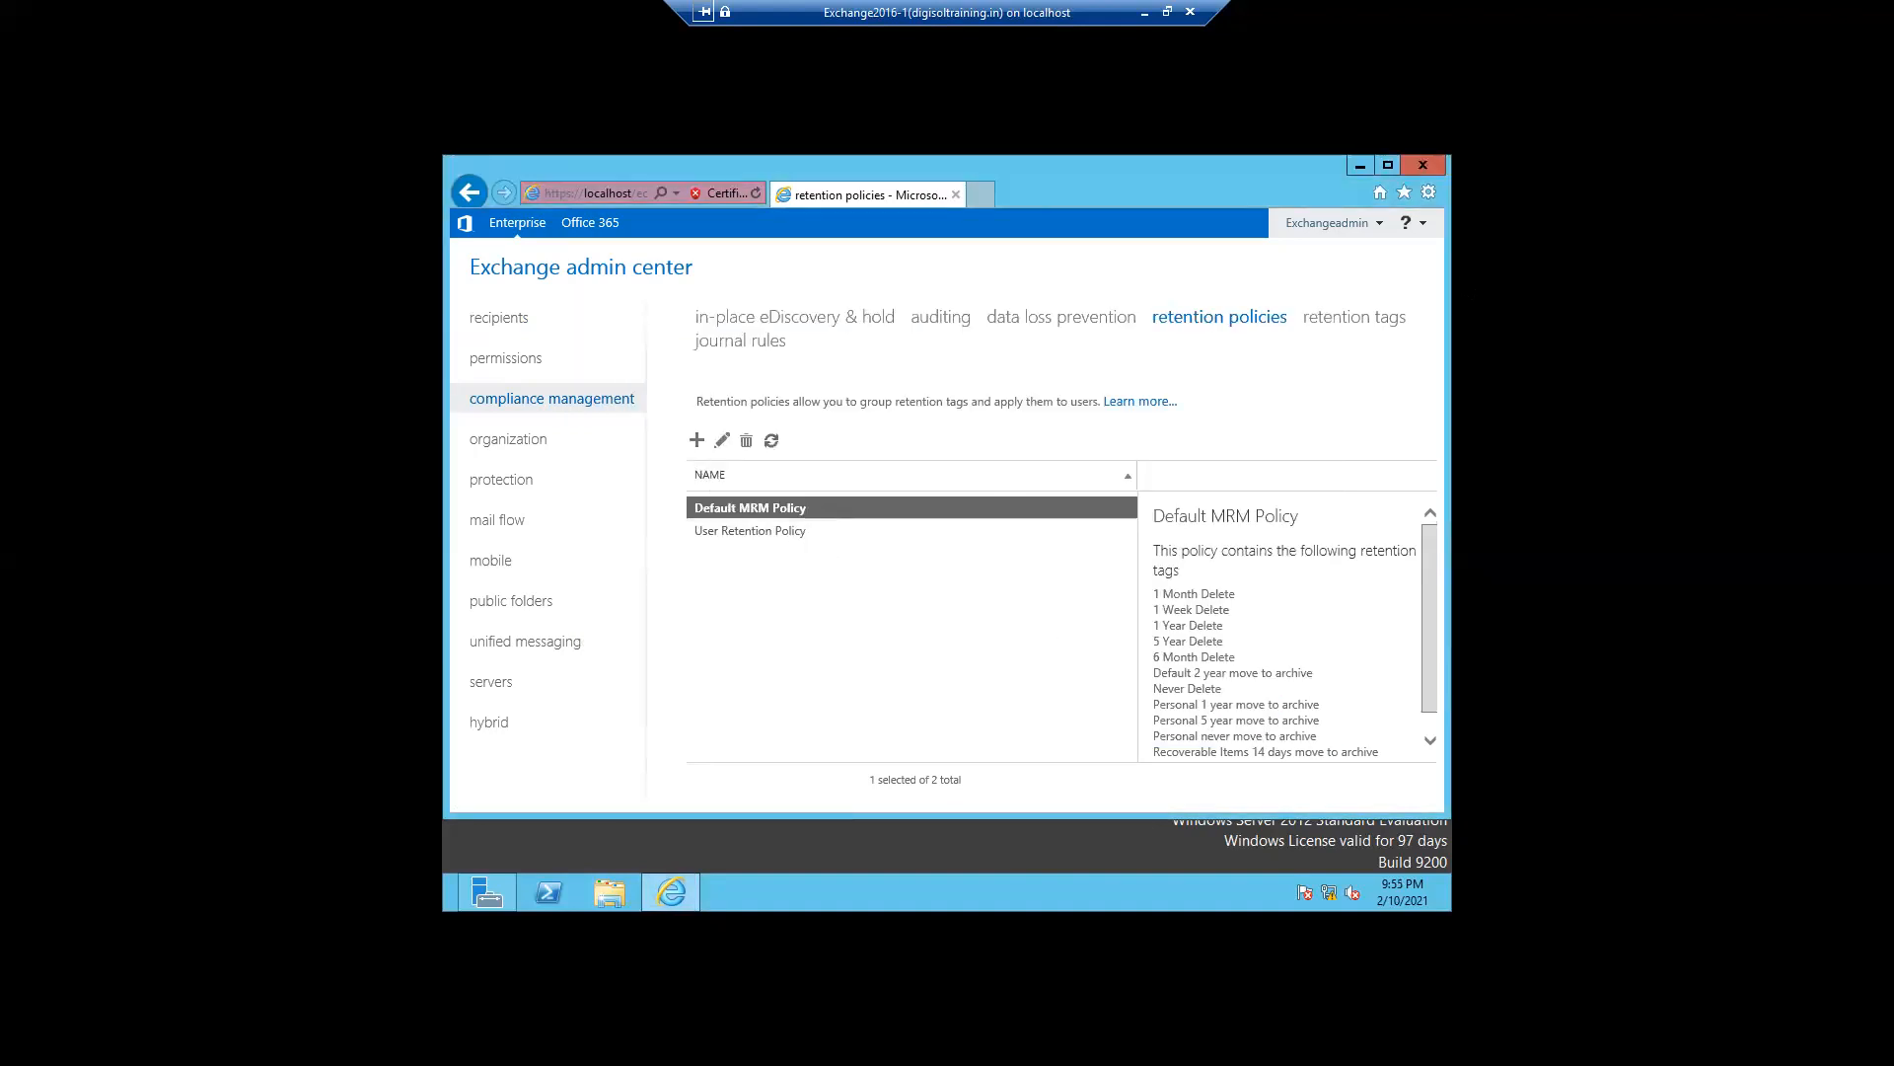
- Open the retention tags list and review each tag's type, retention period and action, including the new-tag options
click(1356, 326)
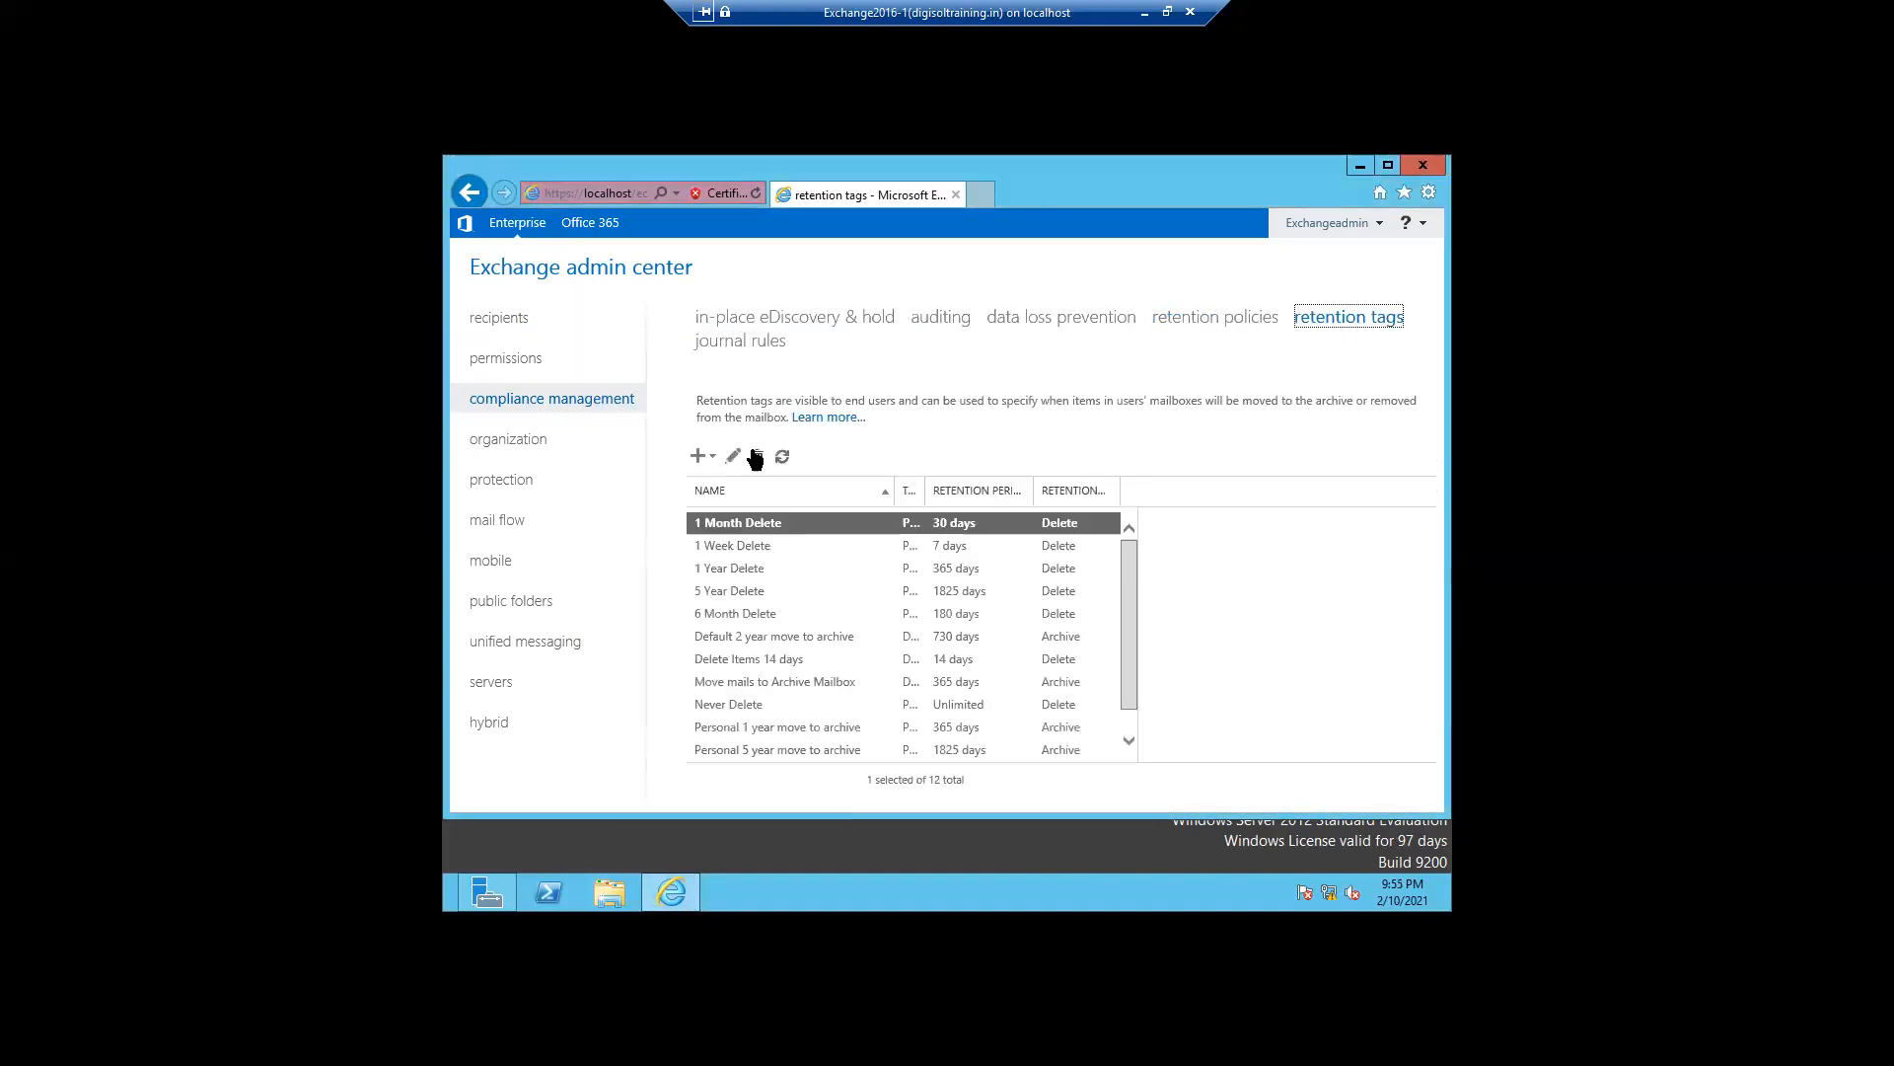
click(698, 457)
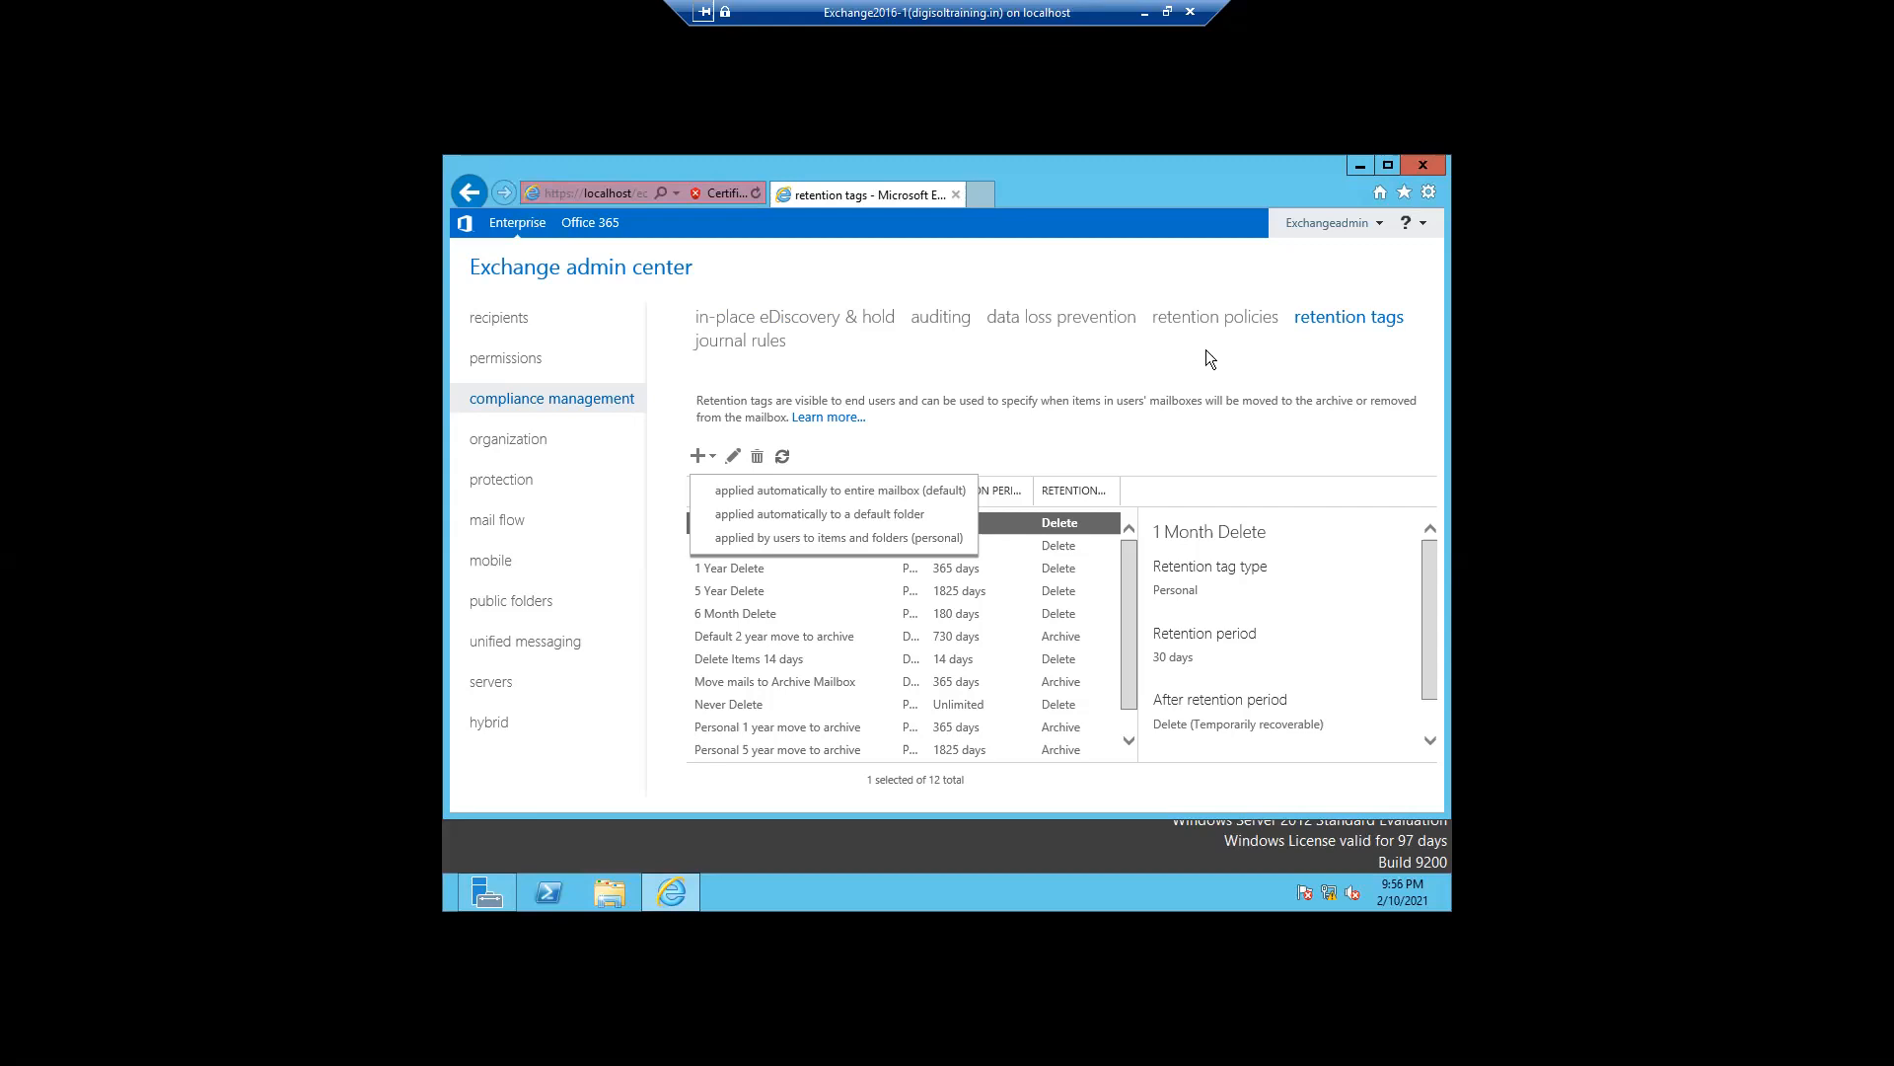
click(1154, 456)
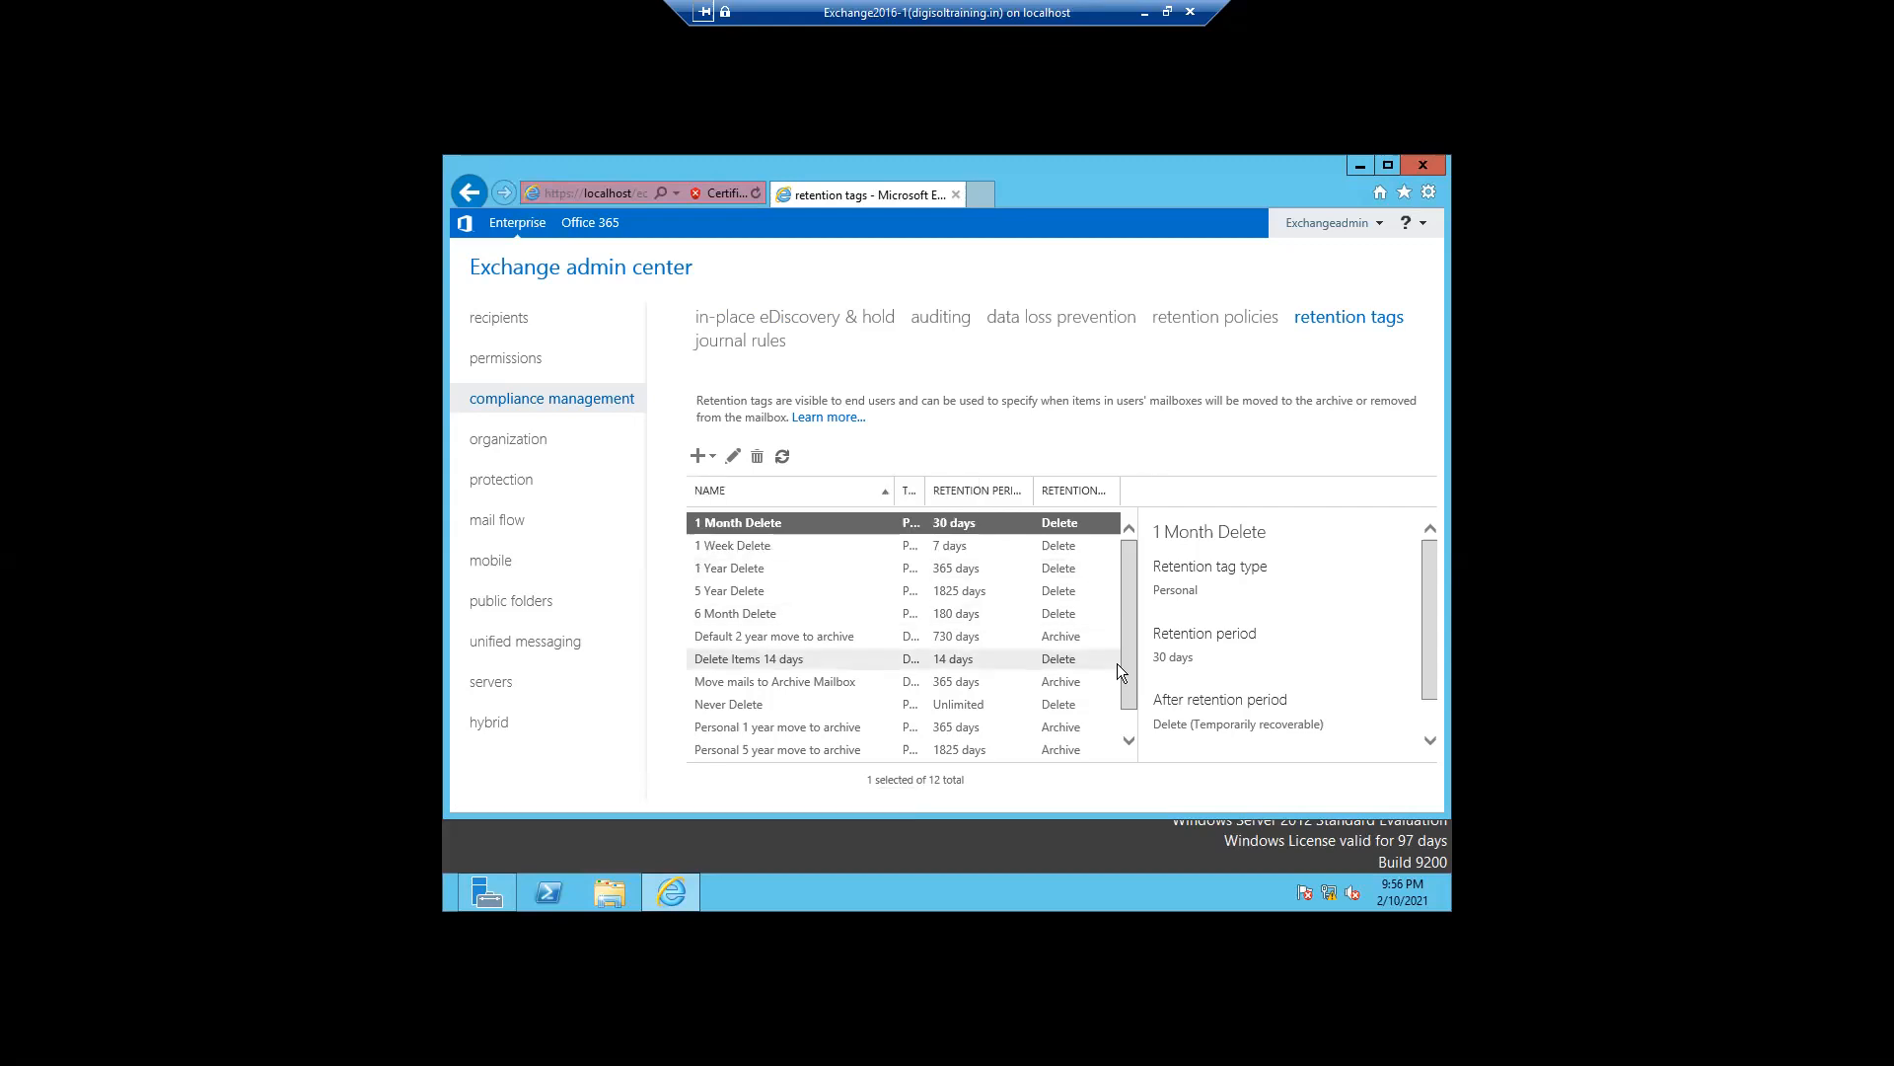
click(1128, 740)
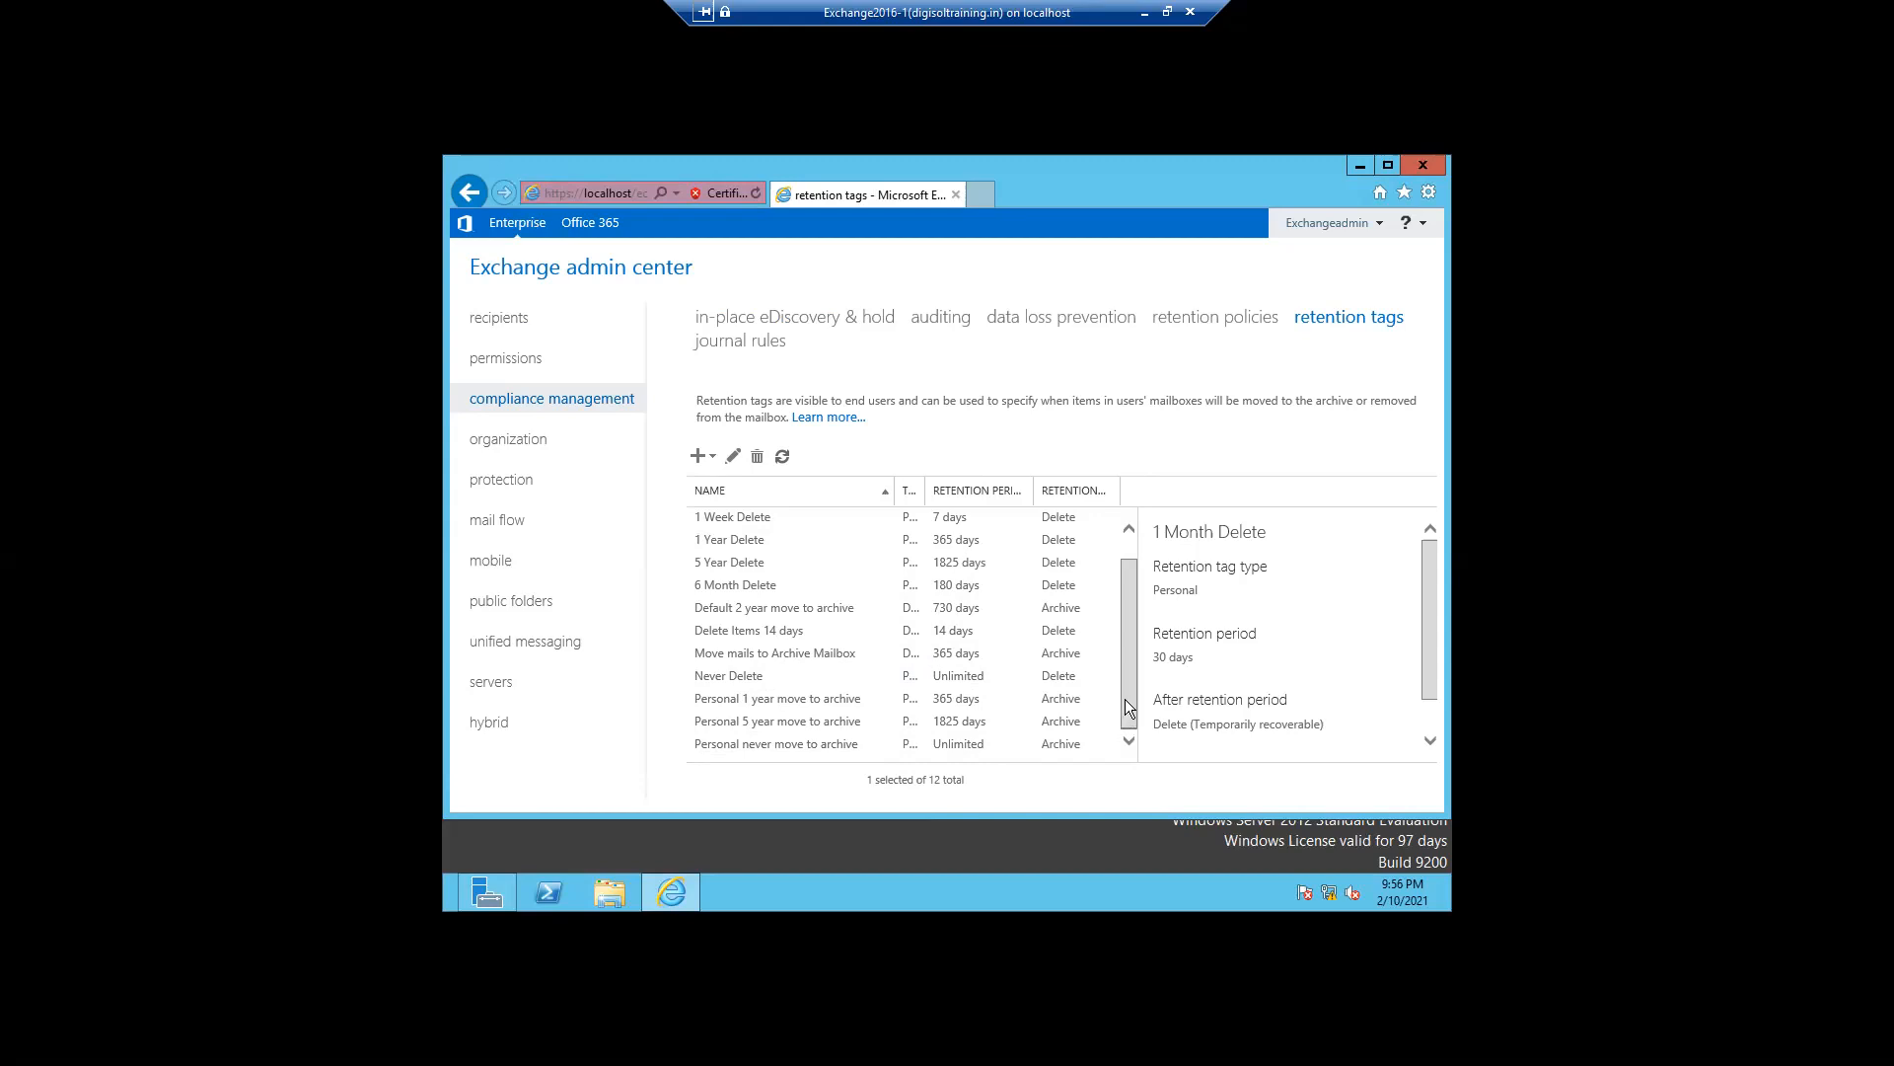
drag(1125, 695, 1126, 679)
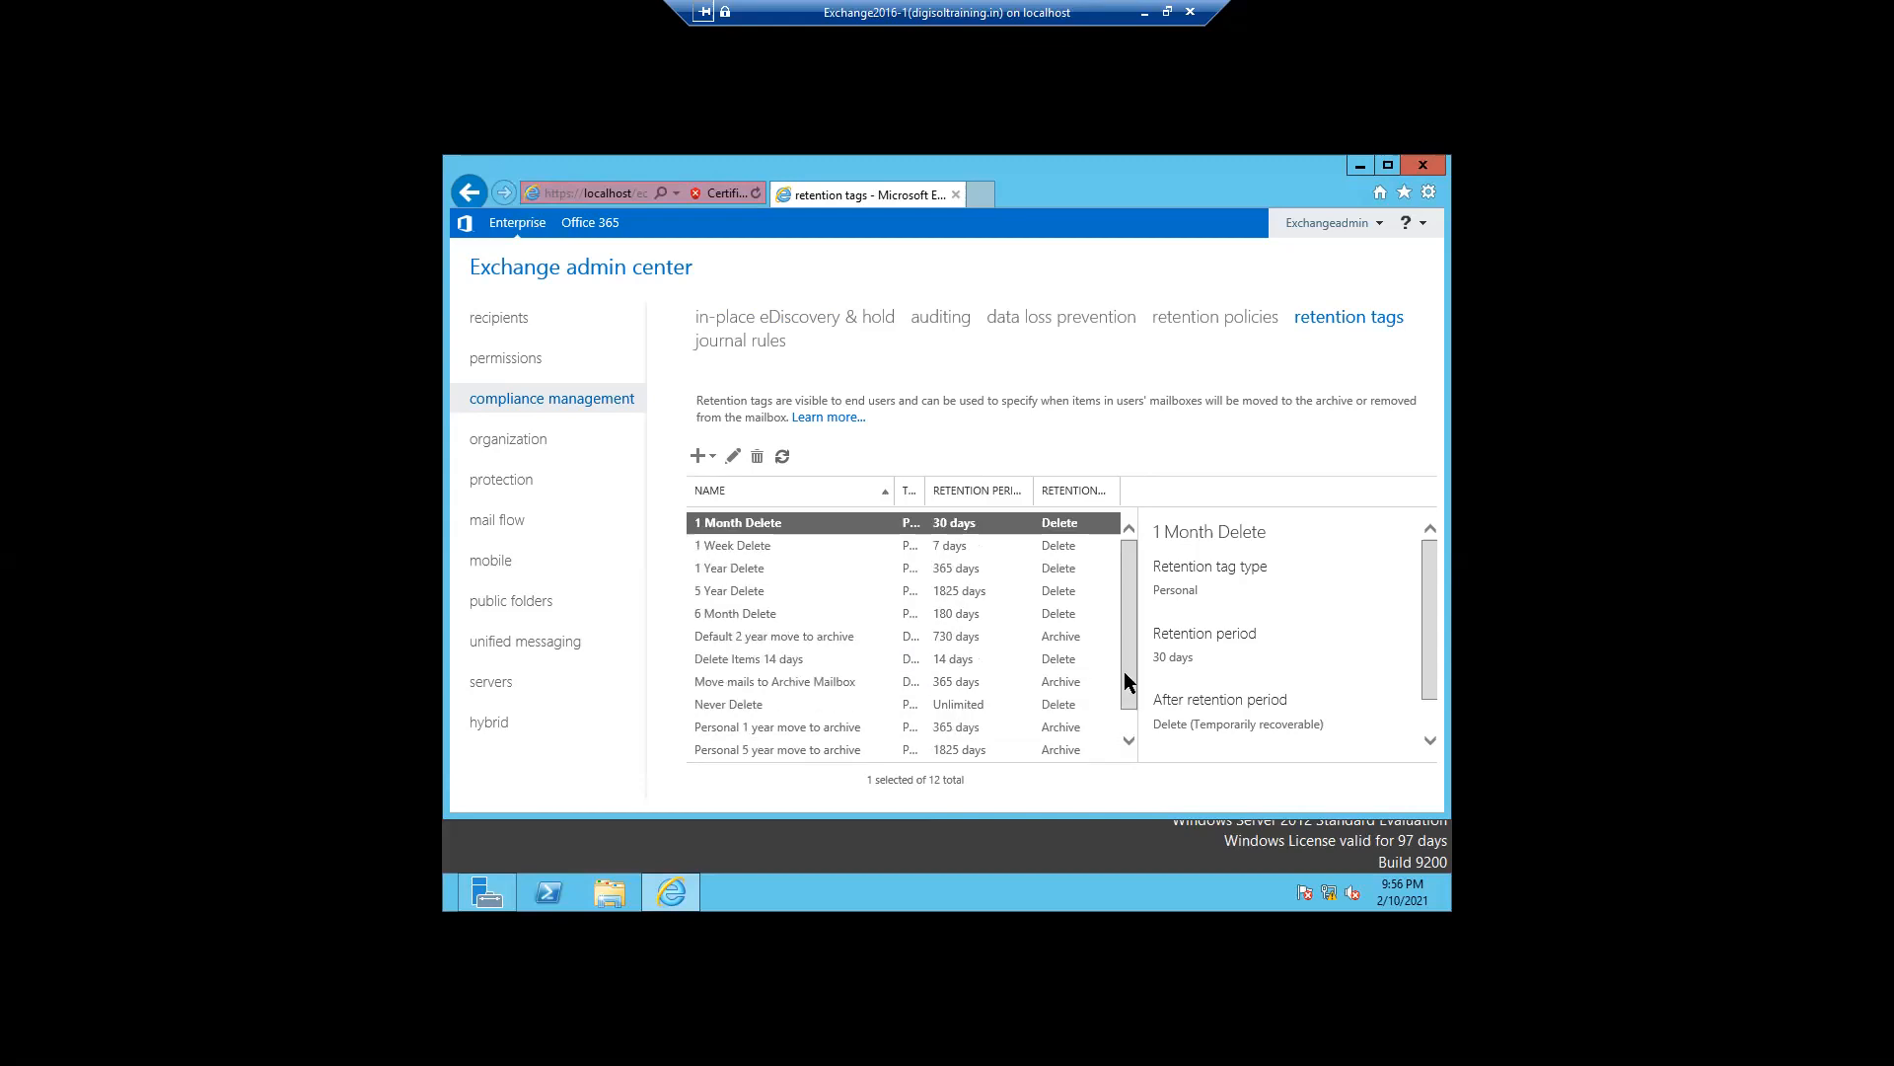
click(748, 549)
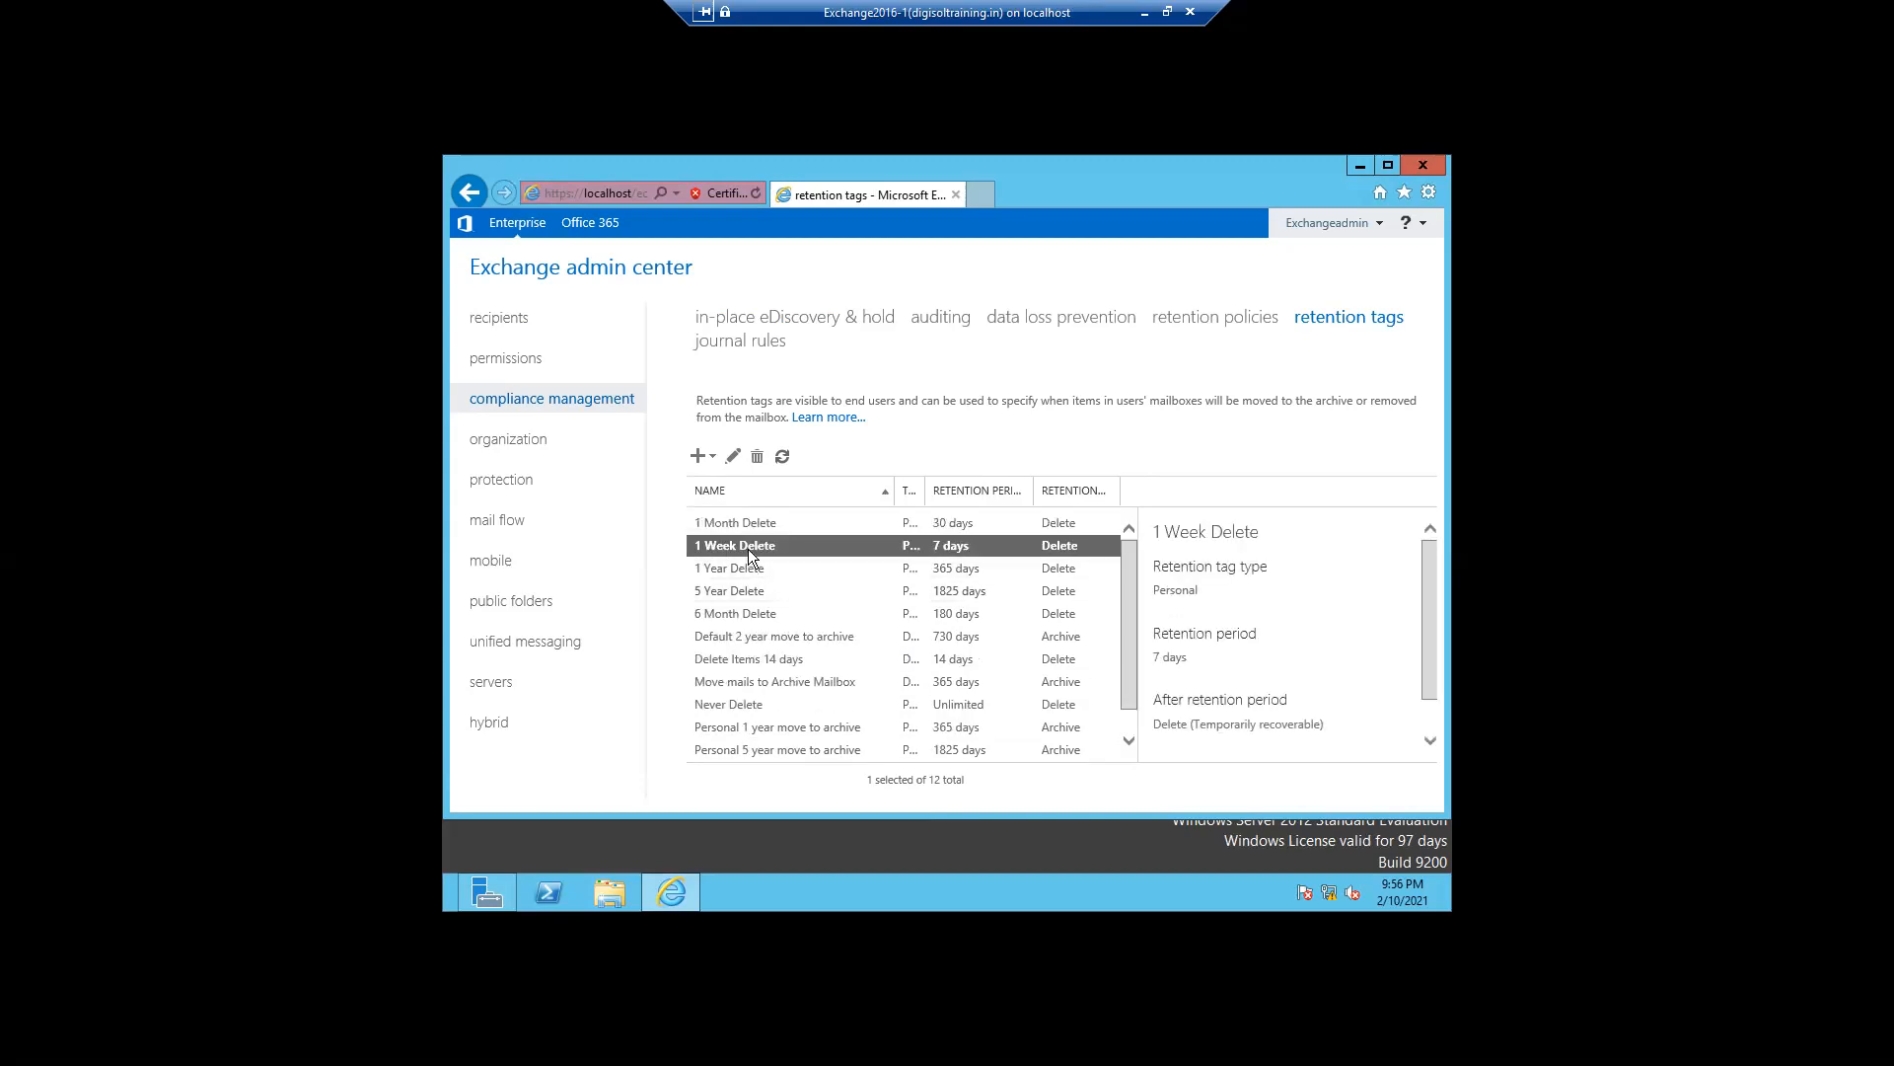
click(760, 527)
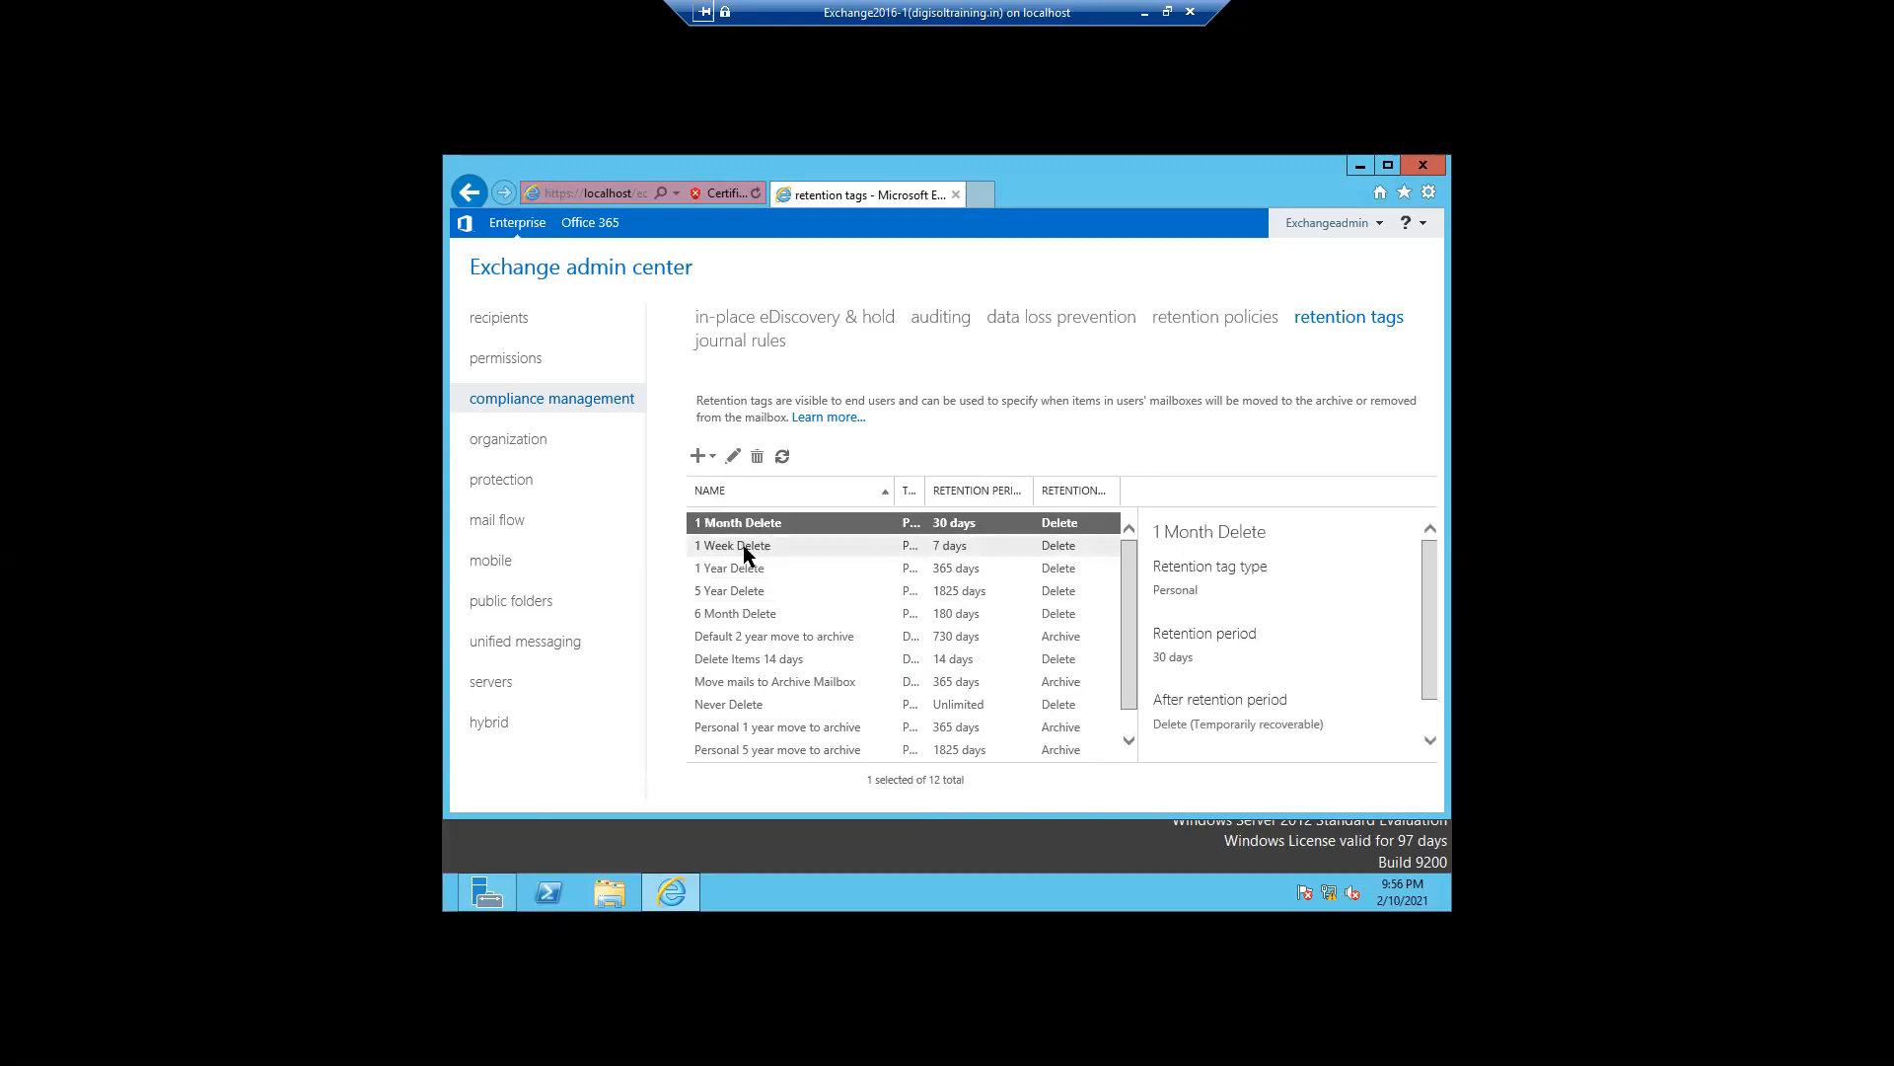
click(741, 551)
click(740, 570)
click(738, 590)
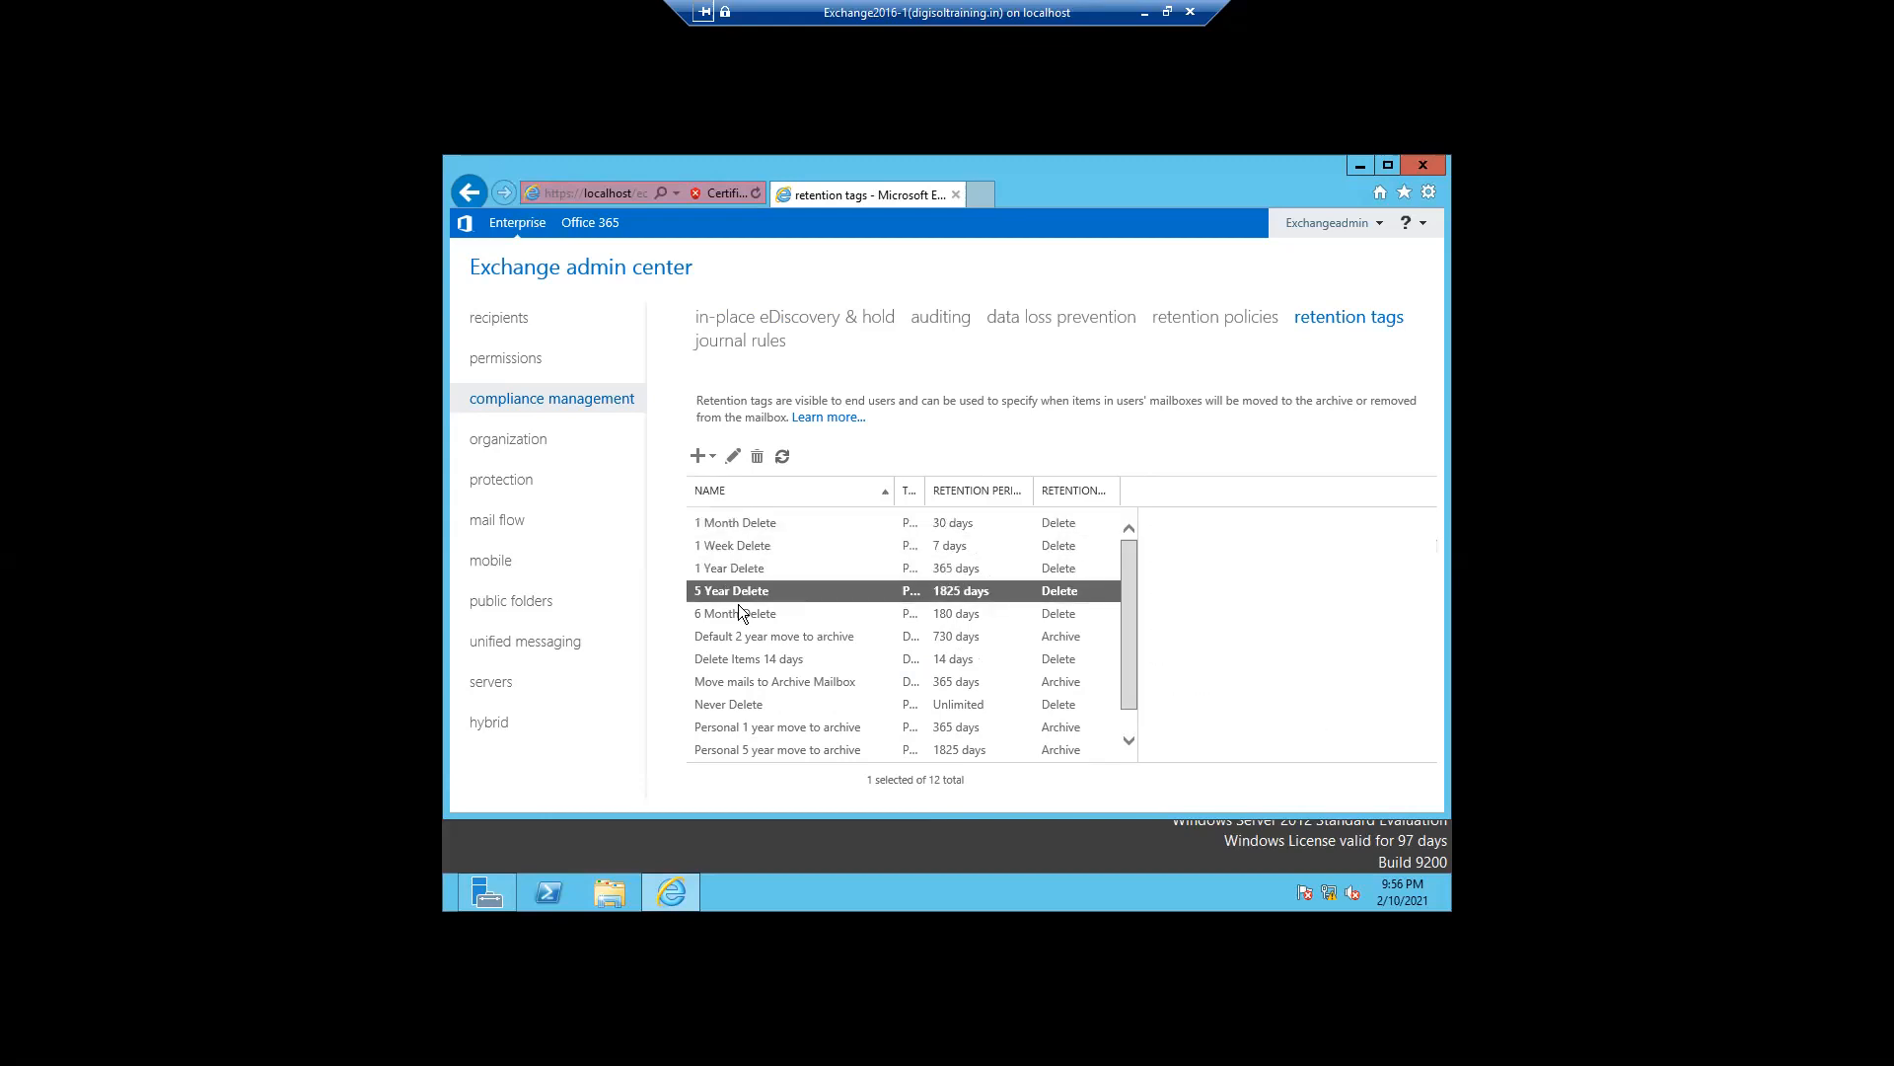
click(728, 684)
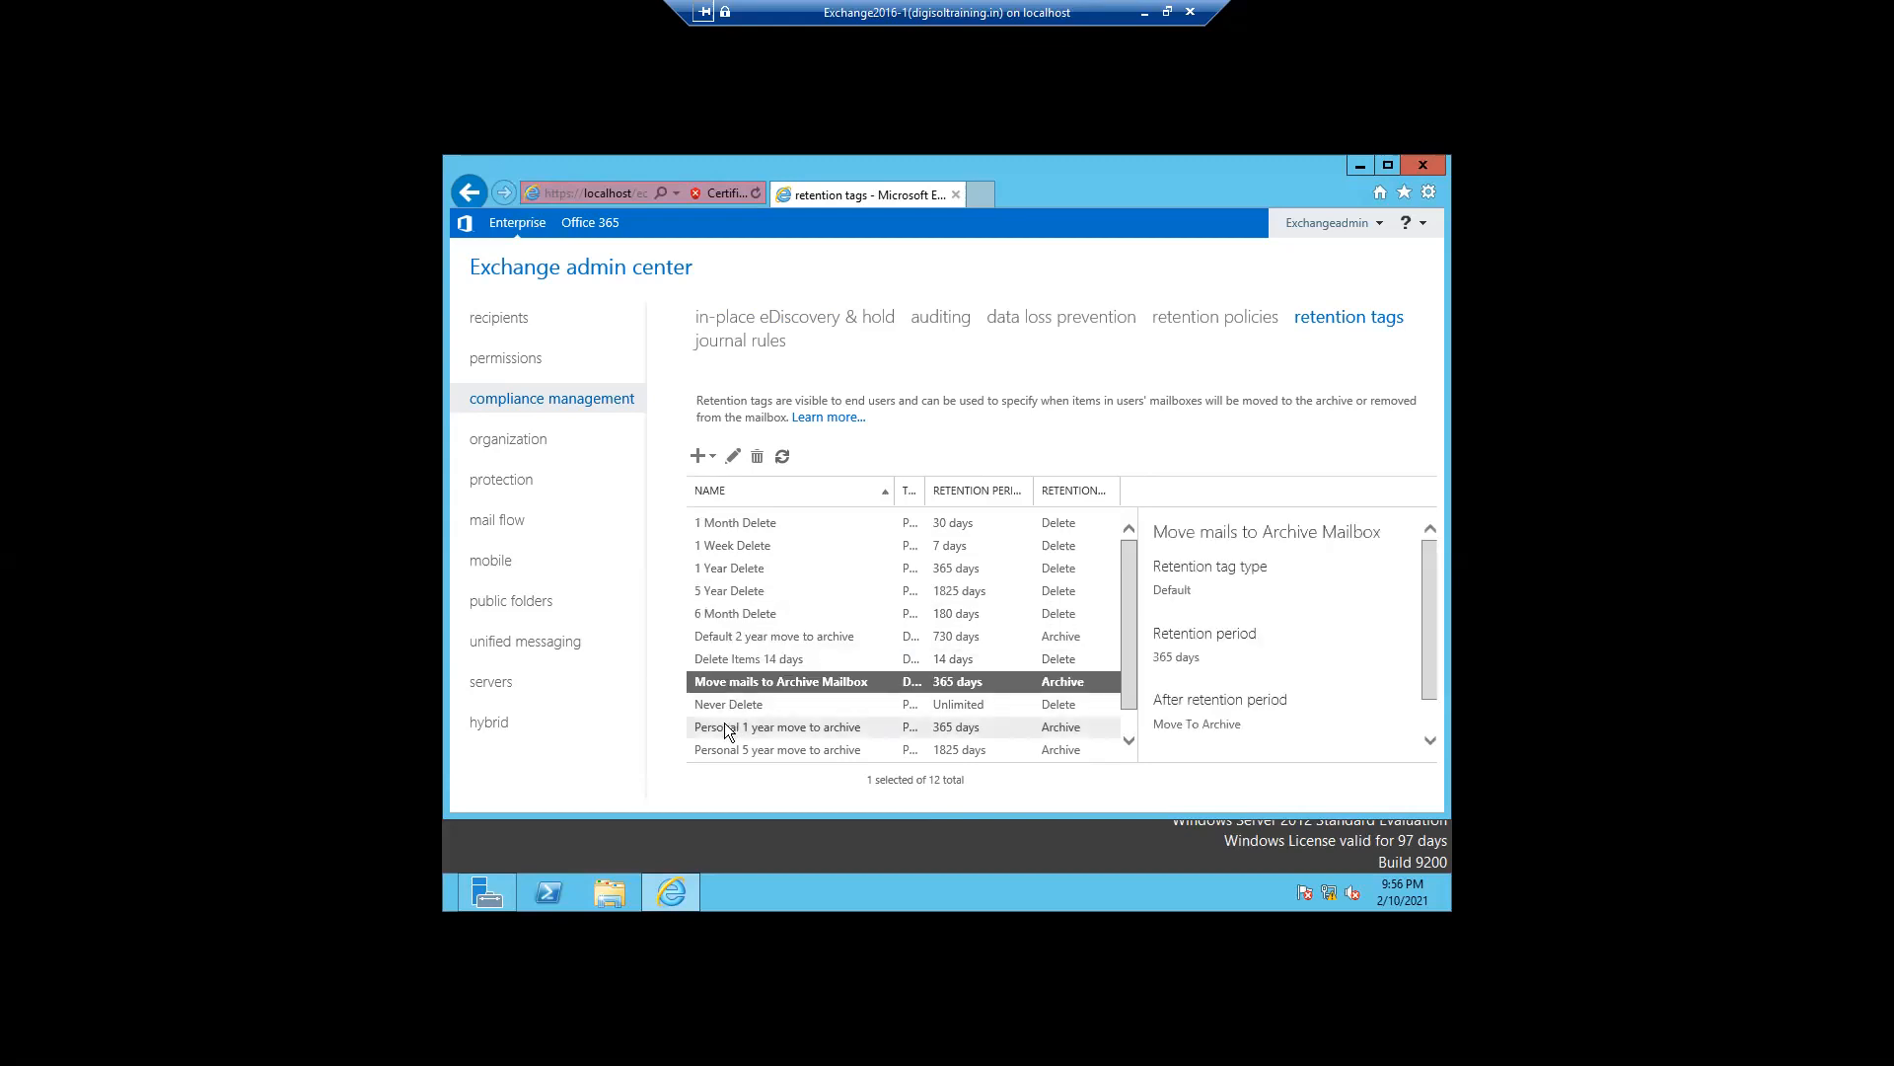
click(724, 725)
click(727, 746)
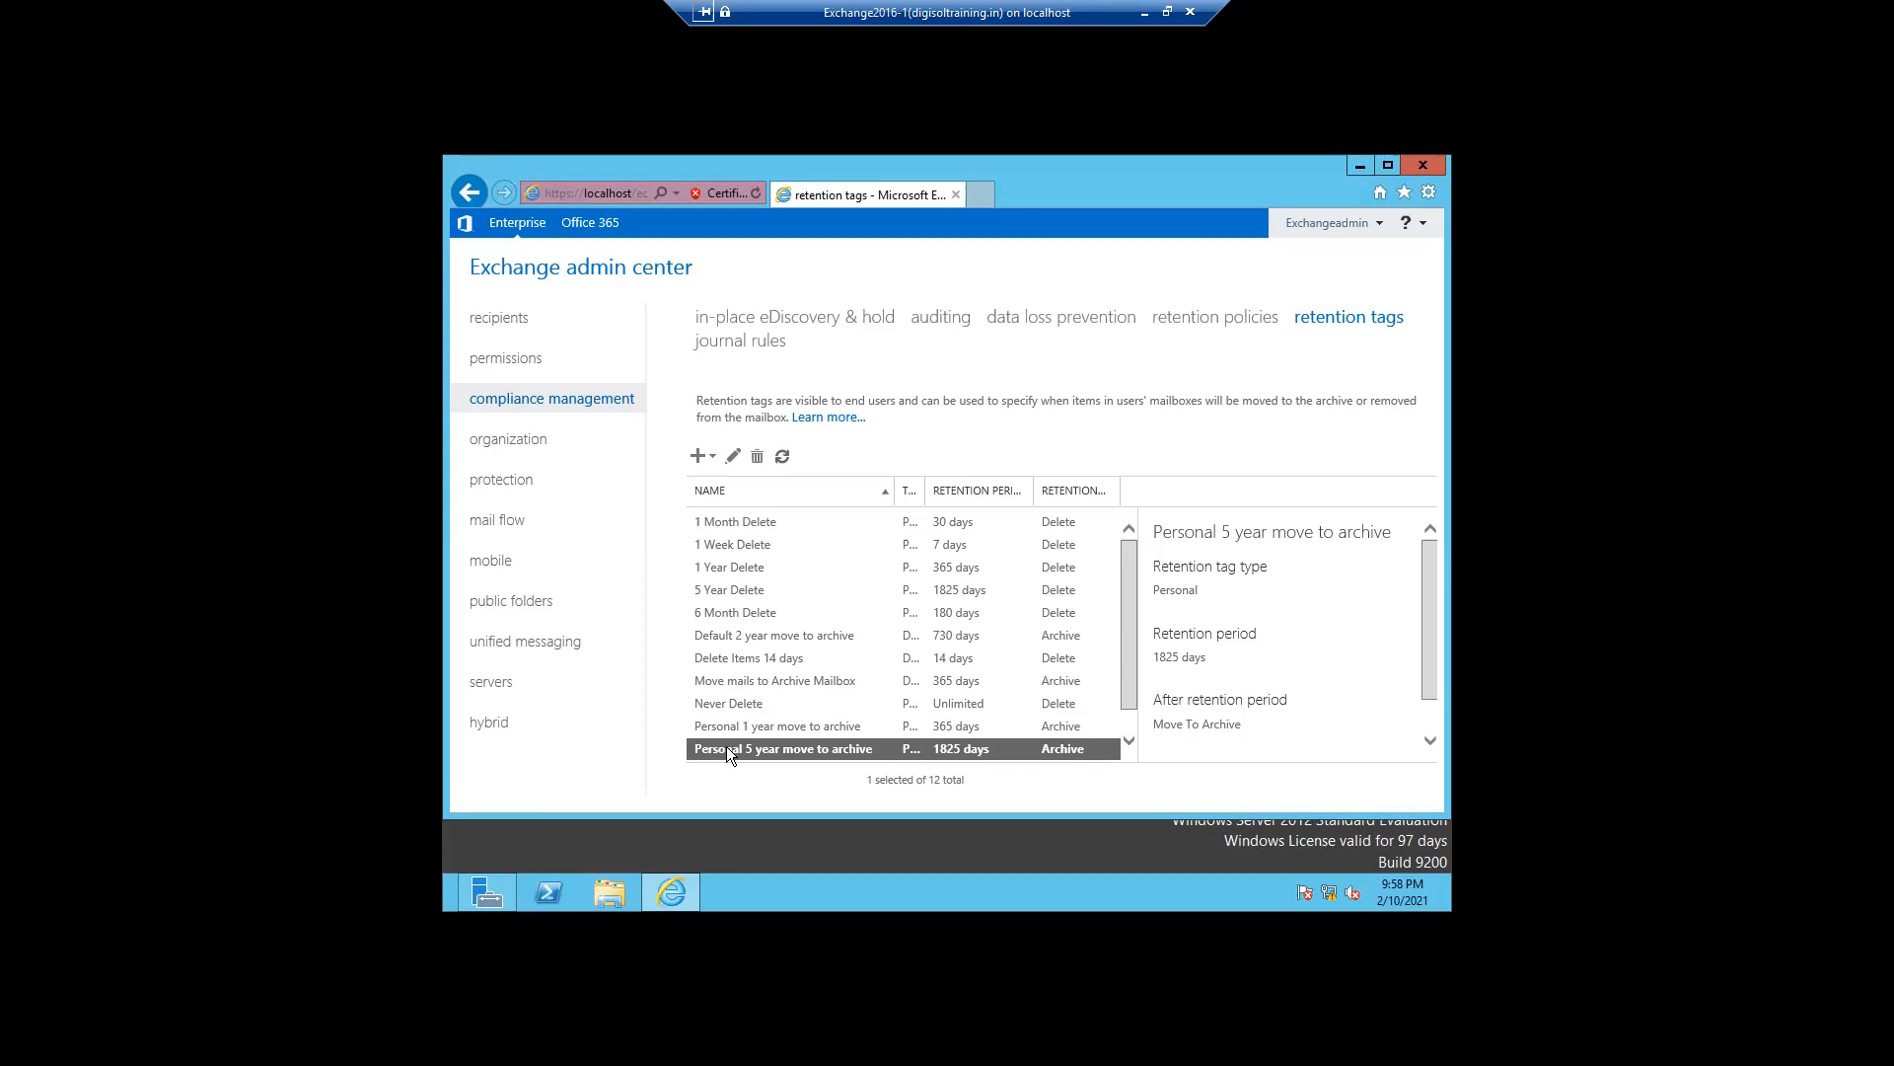
- Open the archive-enabled user's mailbox features and review its retention policy options without saving
click(713, 458)
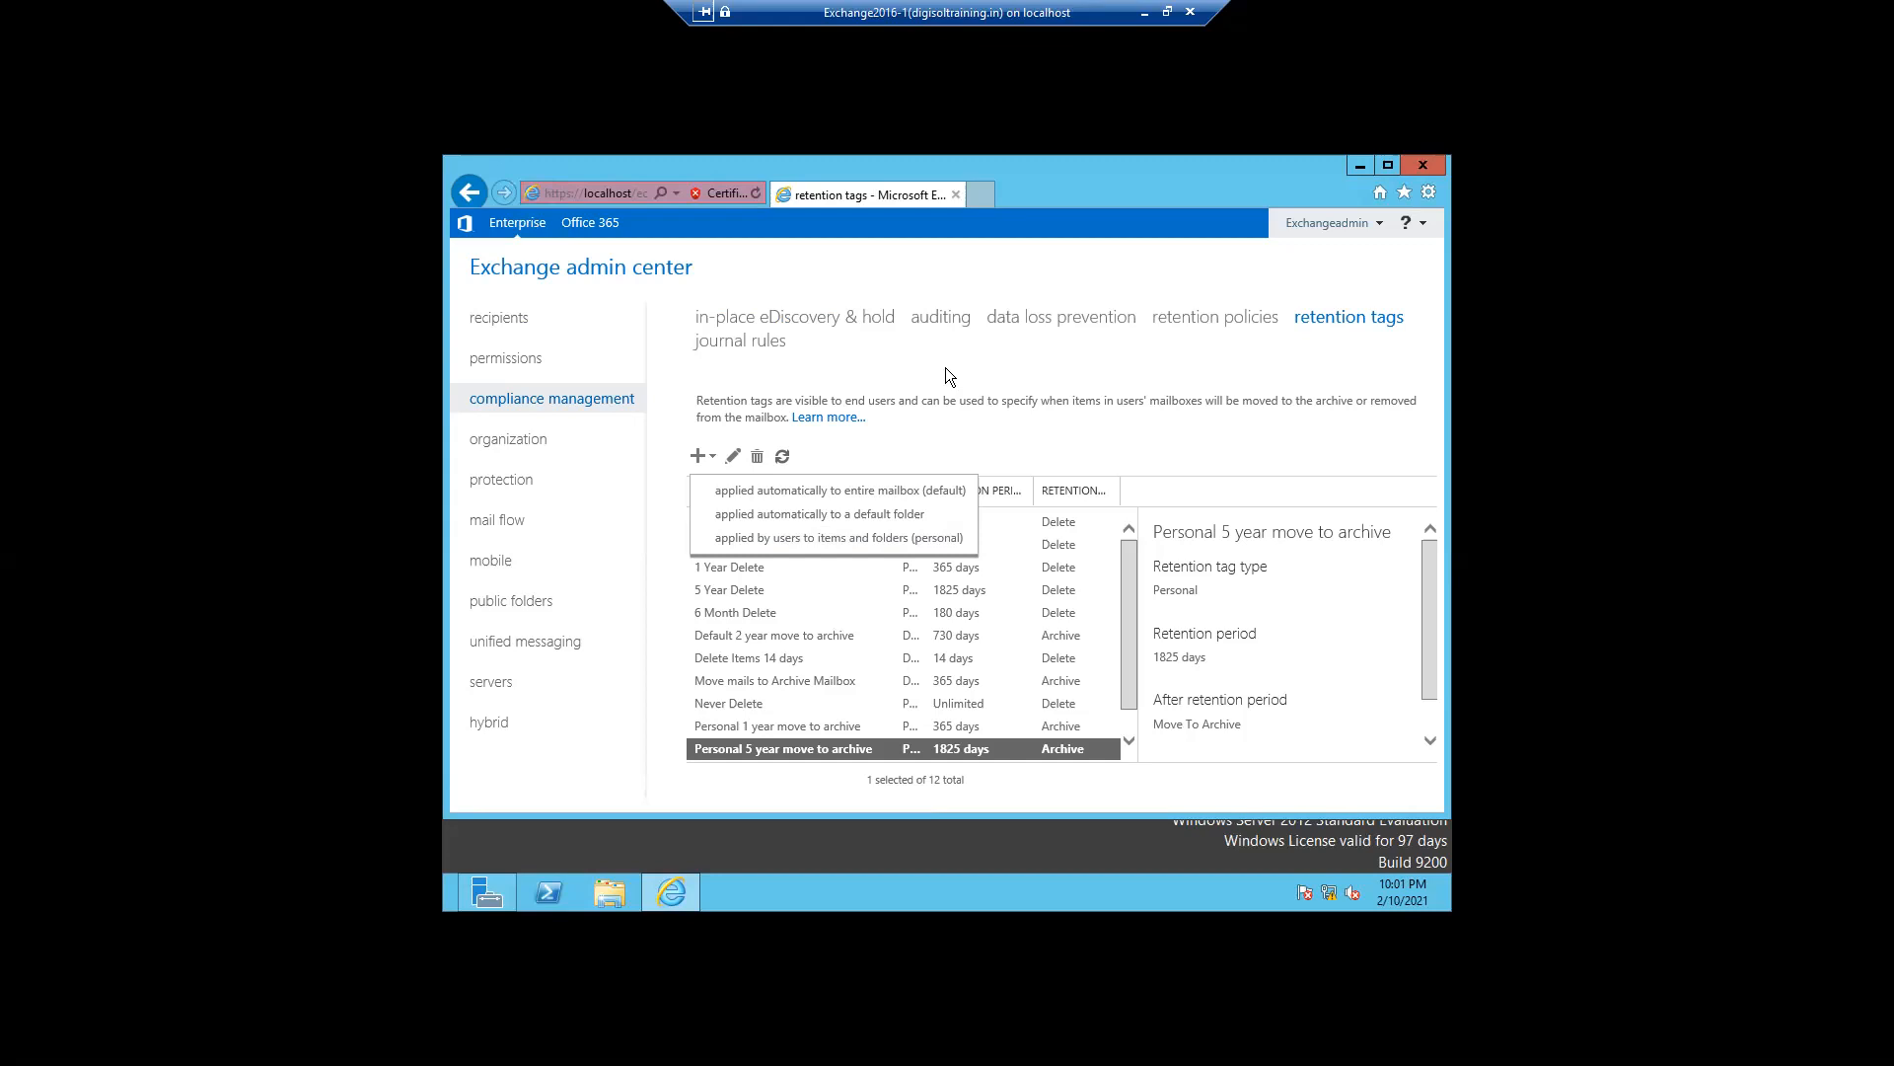
click(534, 329)
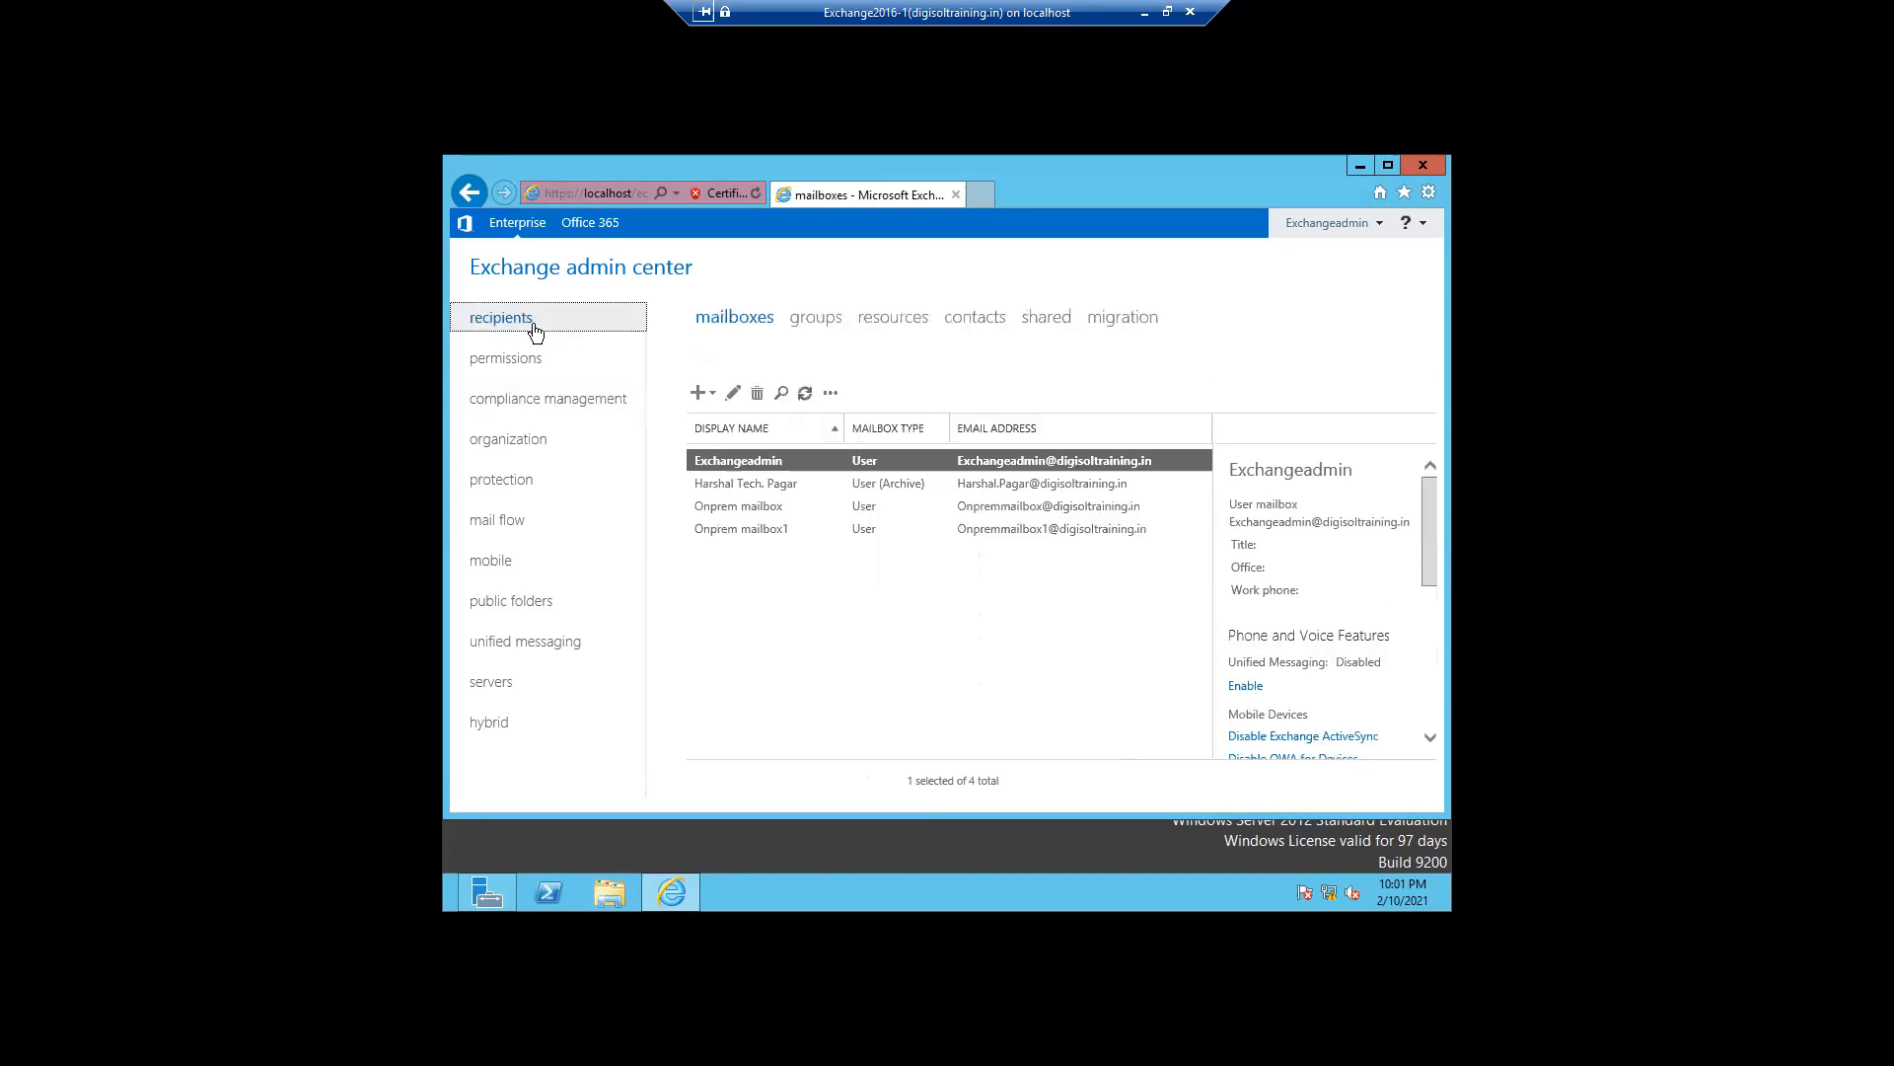
double_click(711, 488)
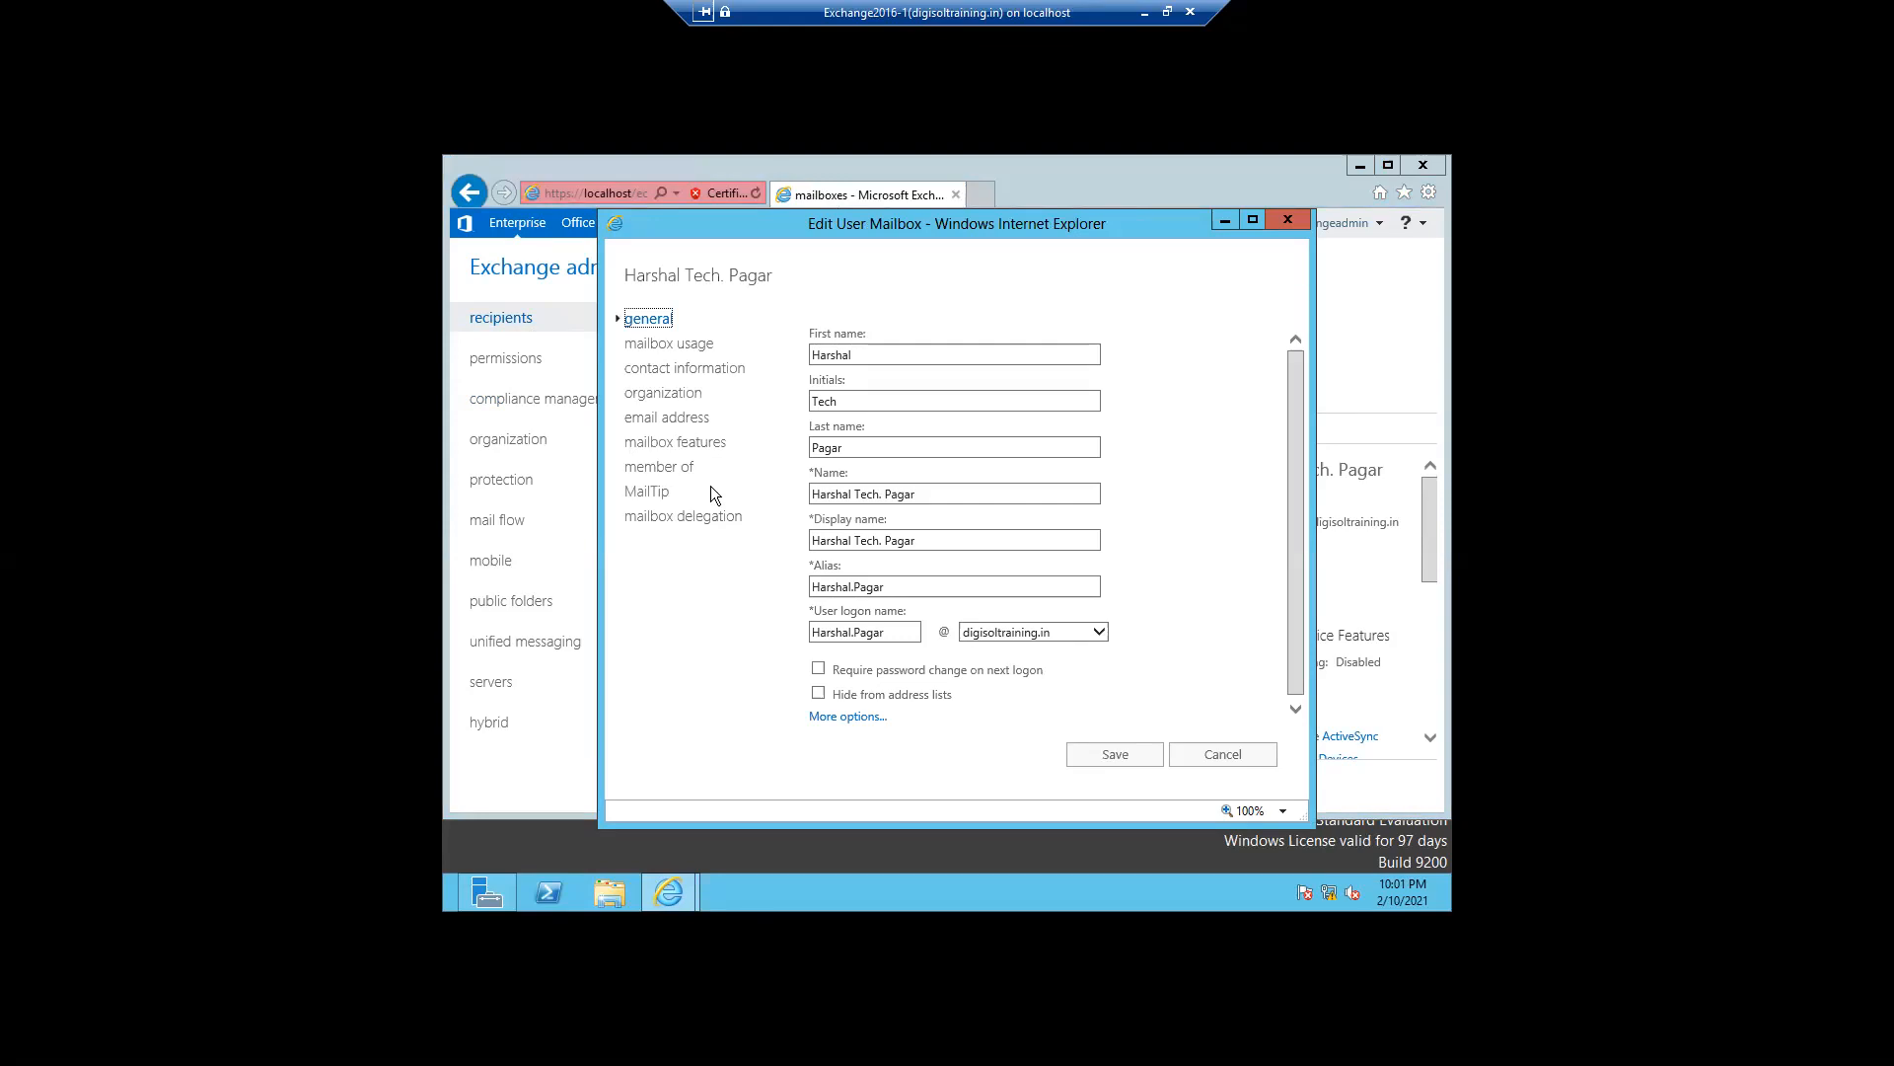
click(670, 444)
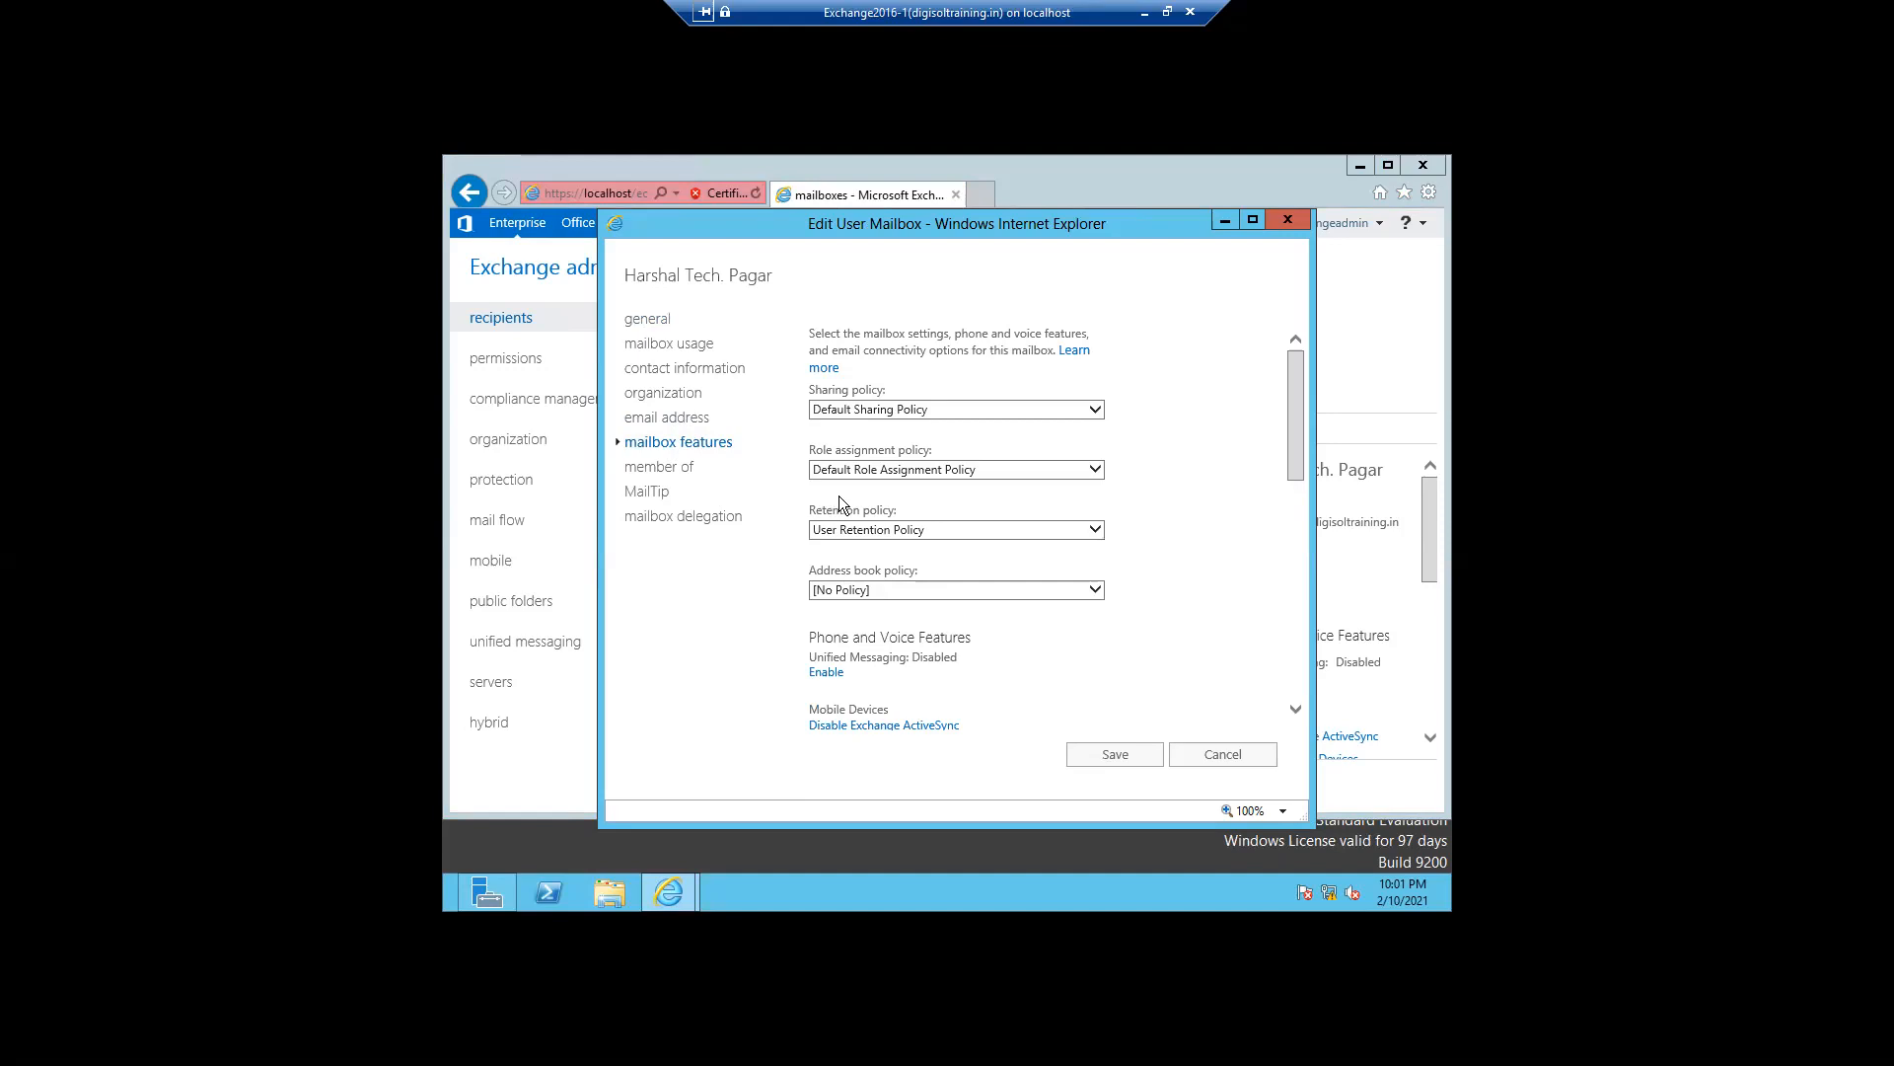
click(1090, 533)
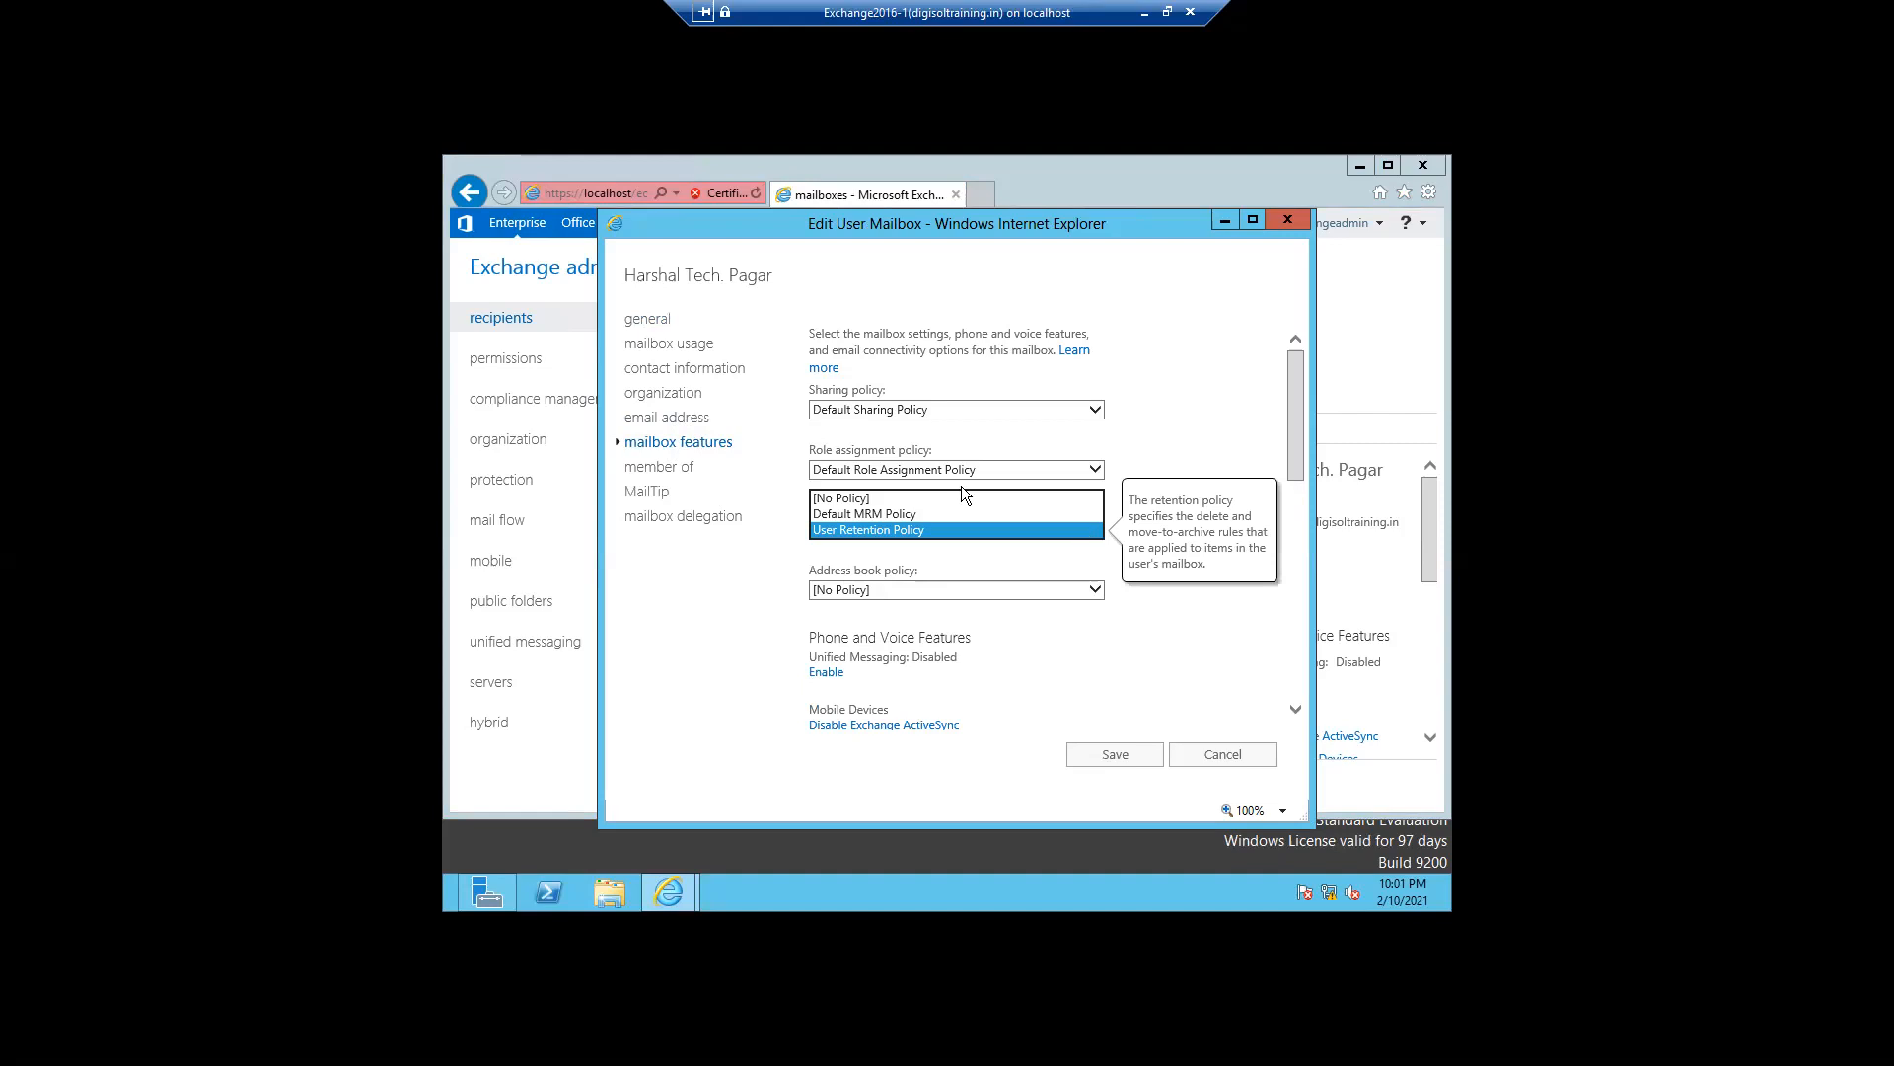
click(1217, 749)
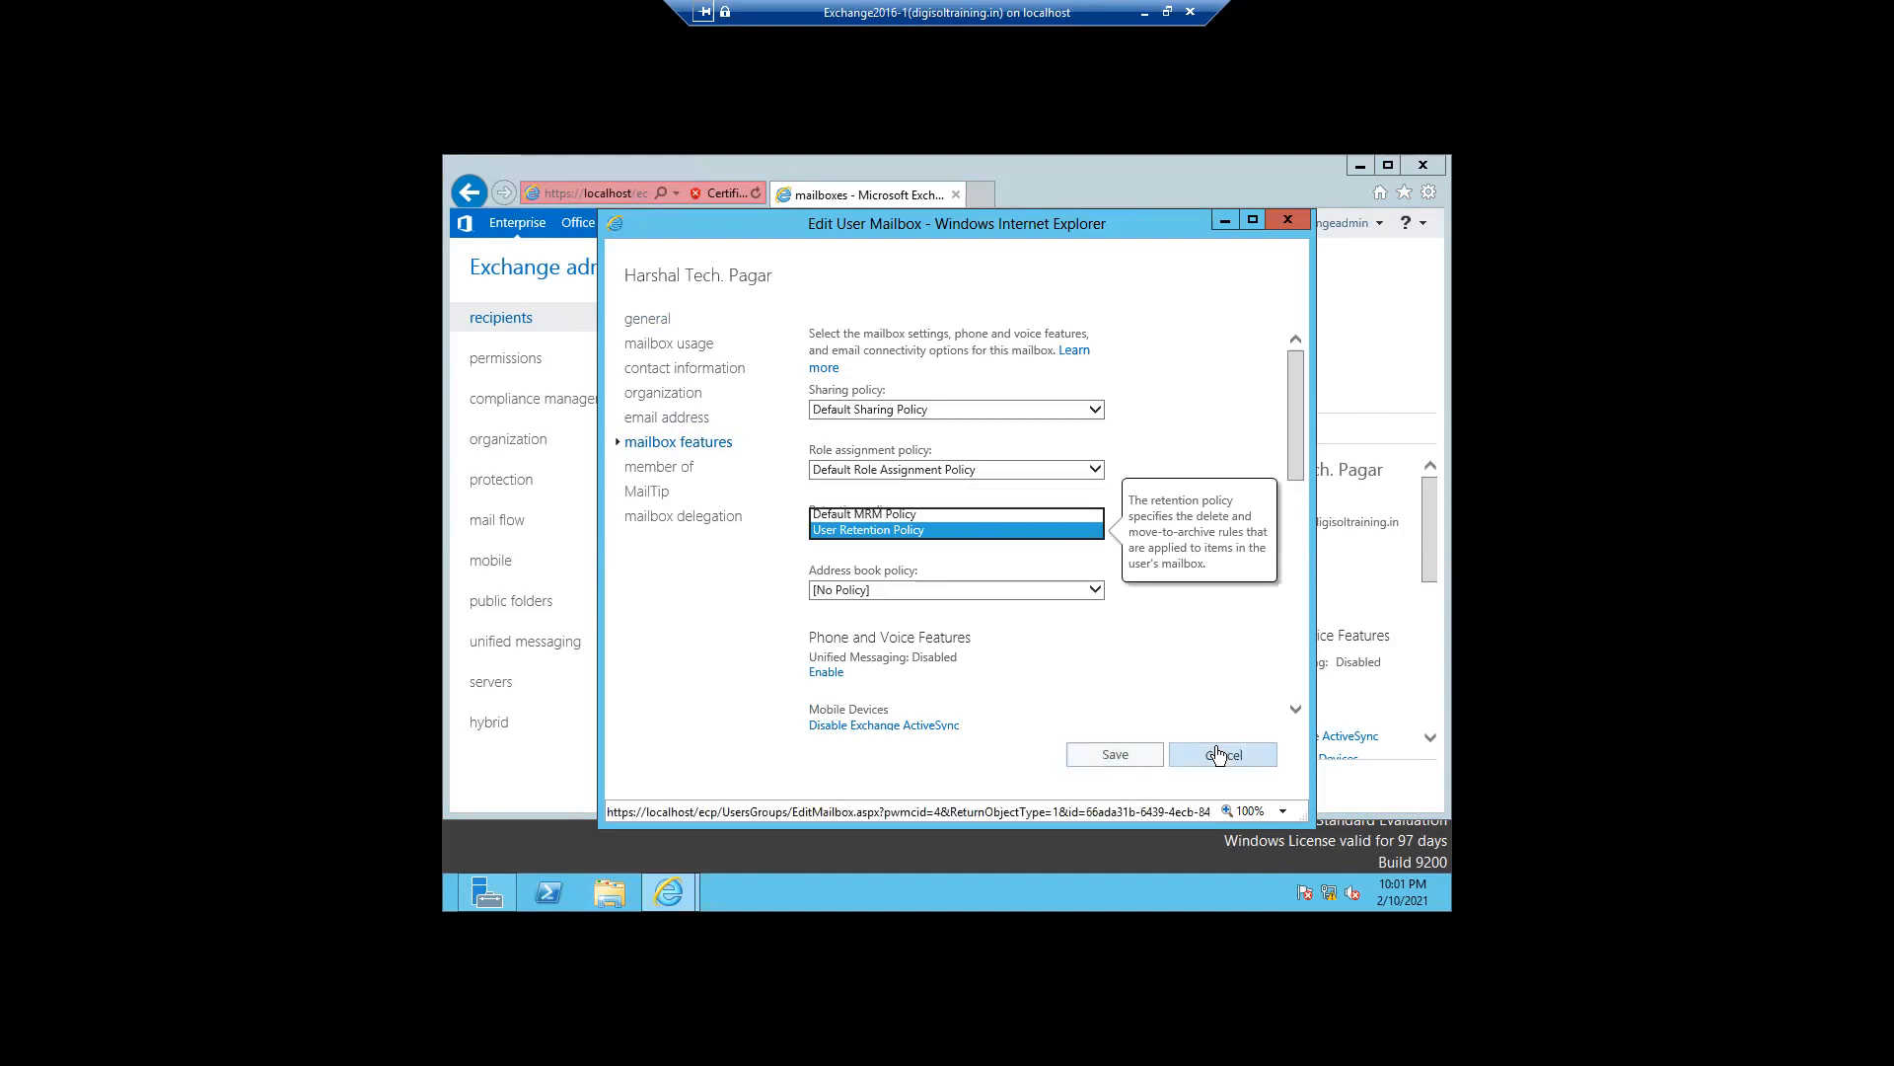
click(1219, 755)
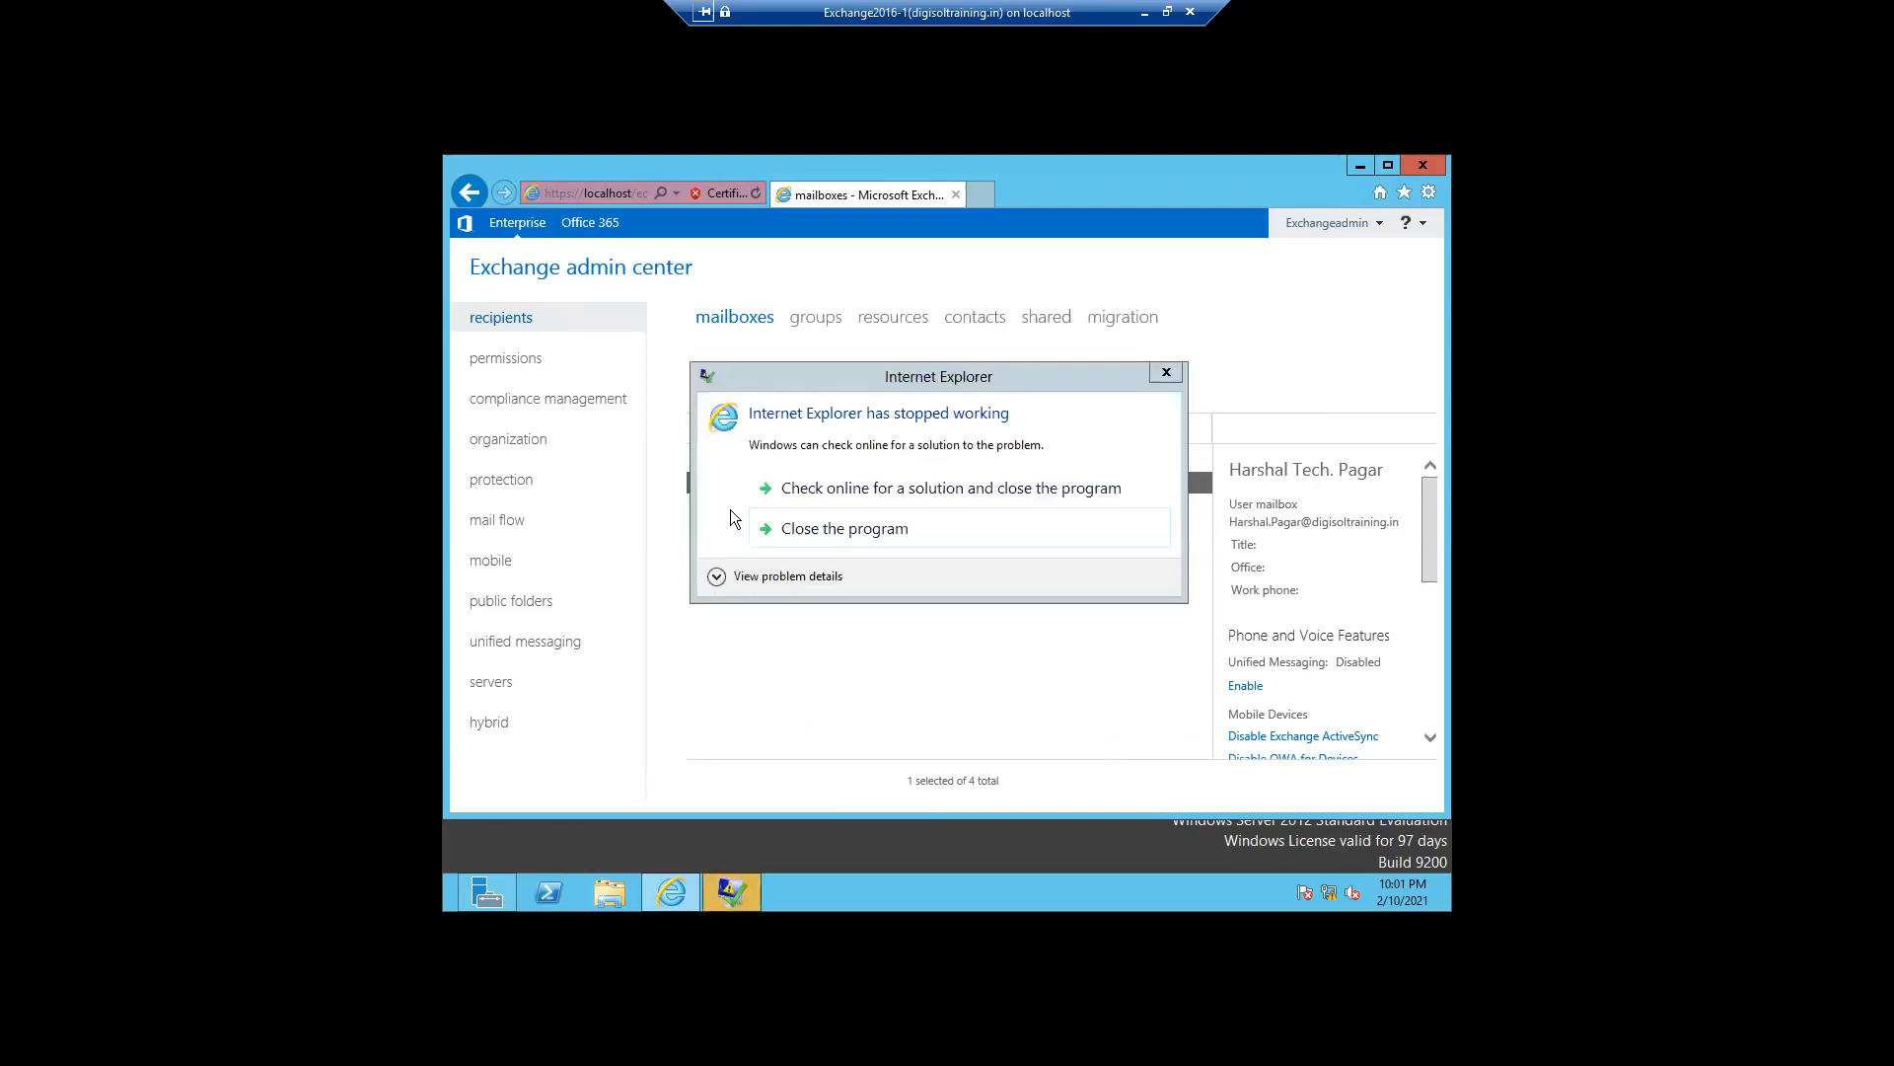
- Restart the crashed browser, continue past the certificate warning and open the retention policies list
click(823, 527)
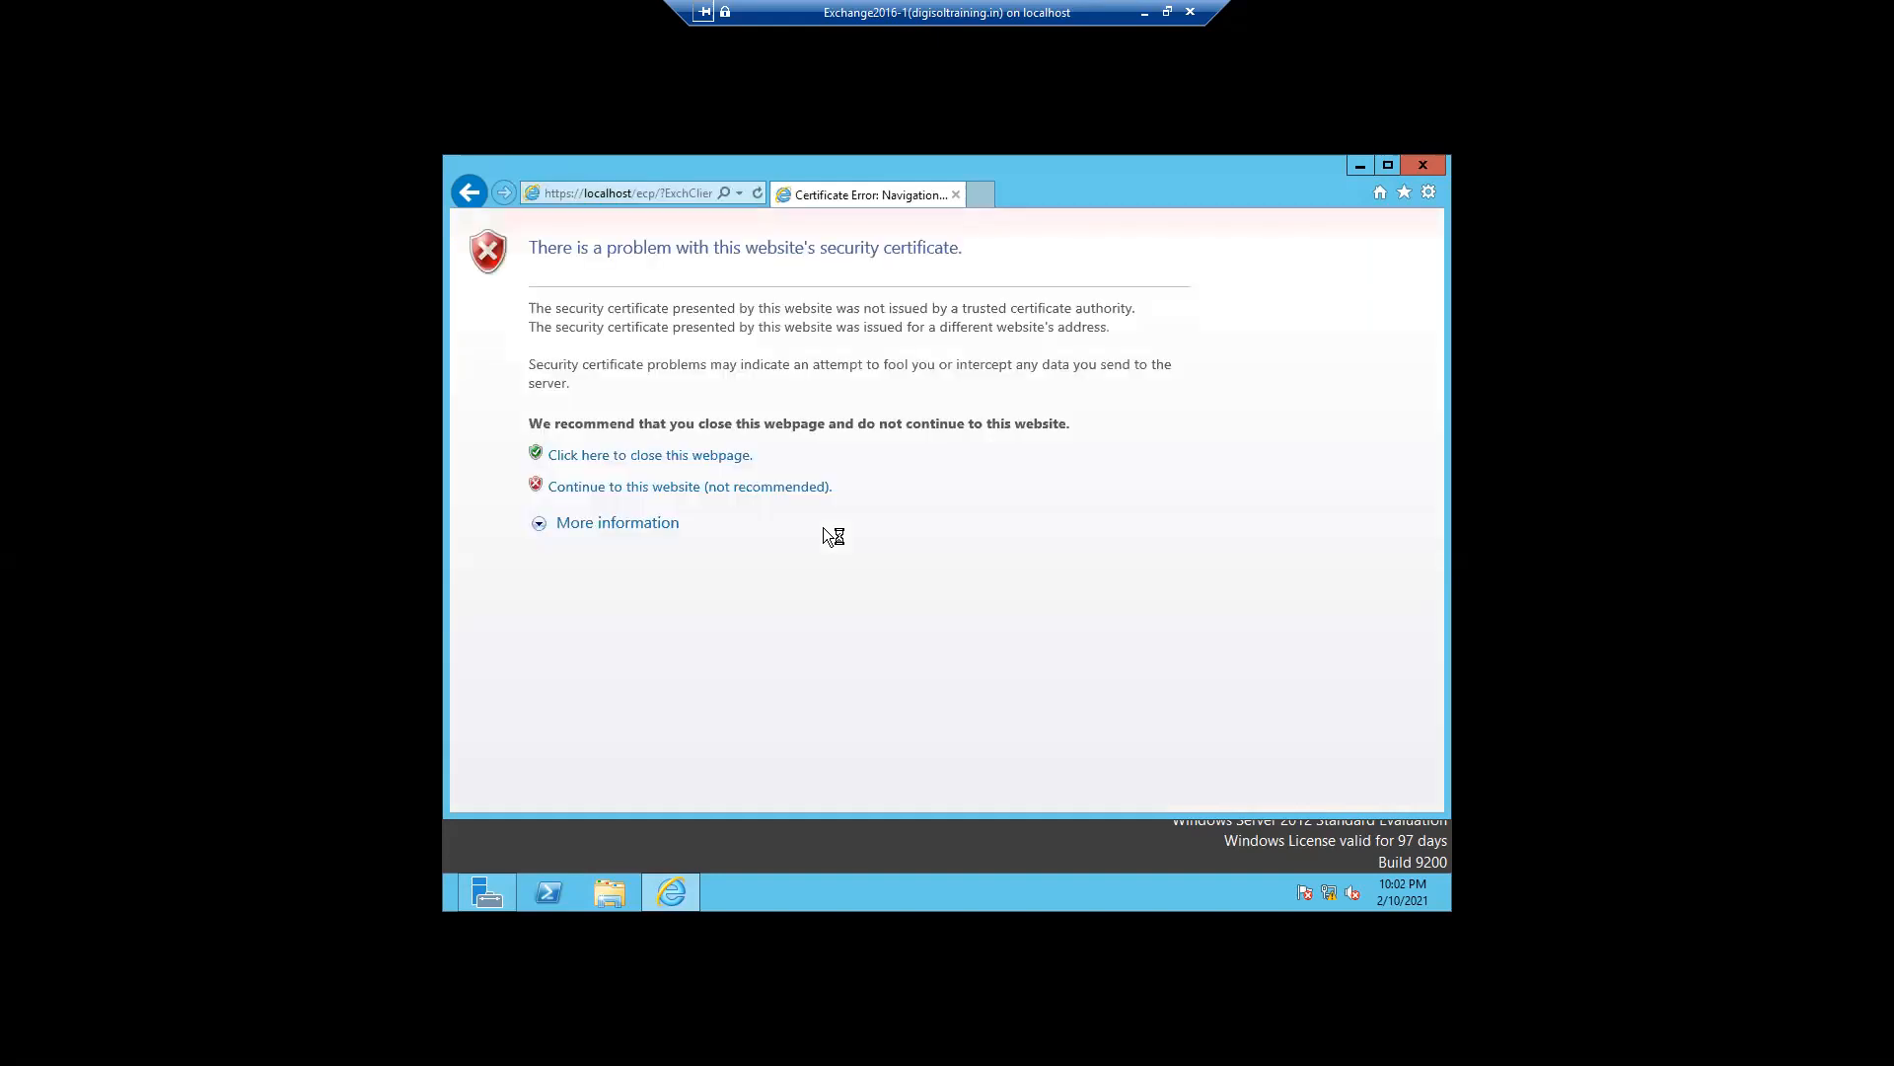
click(684, 493)
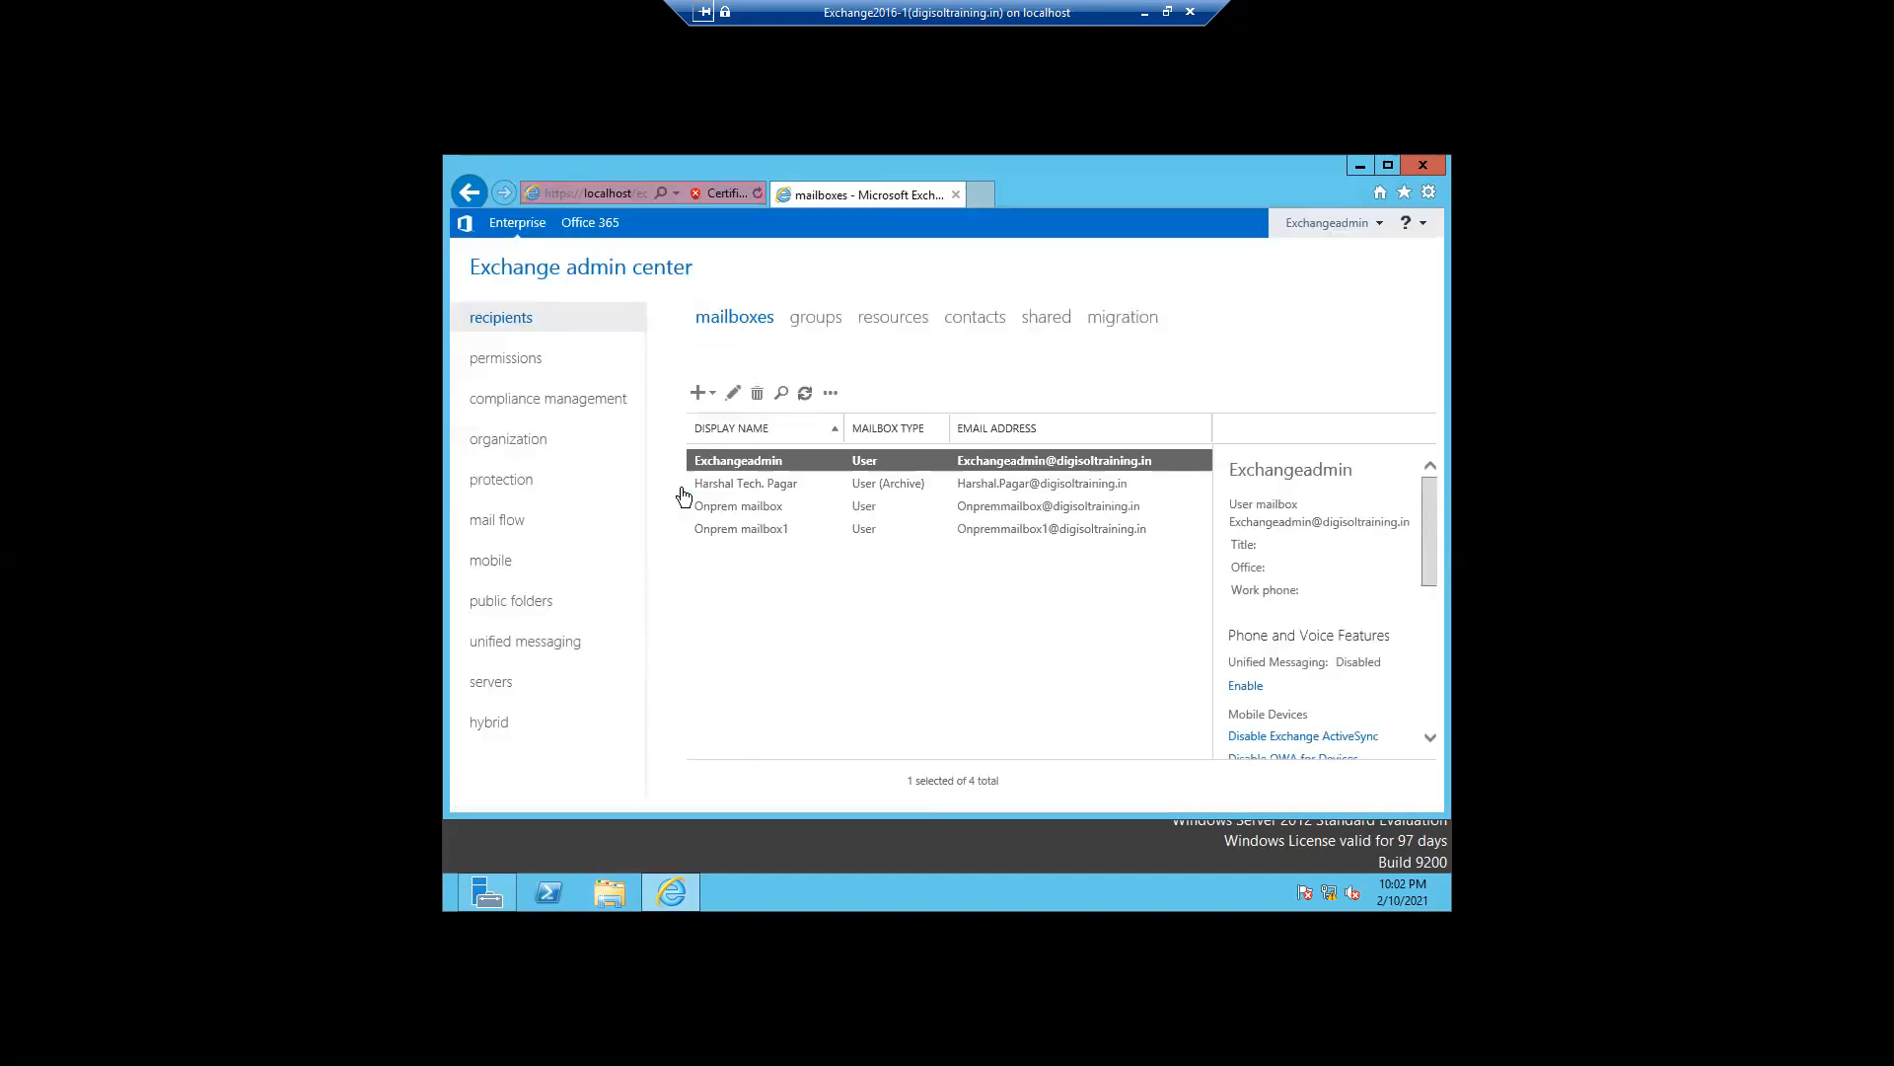
click(552, 408)
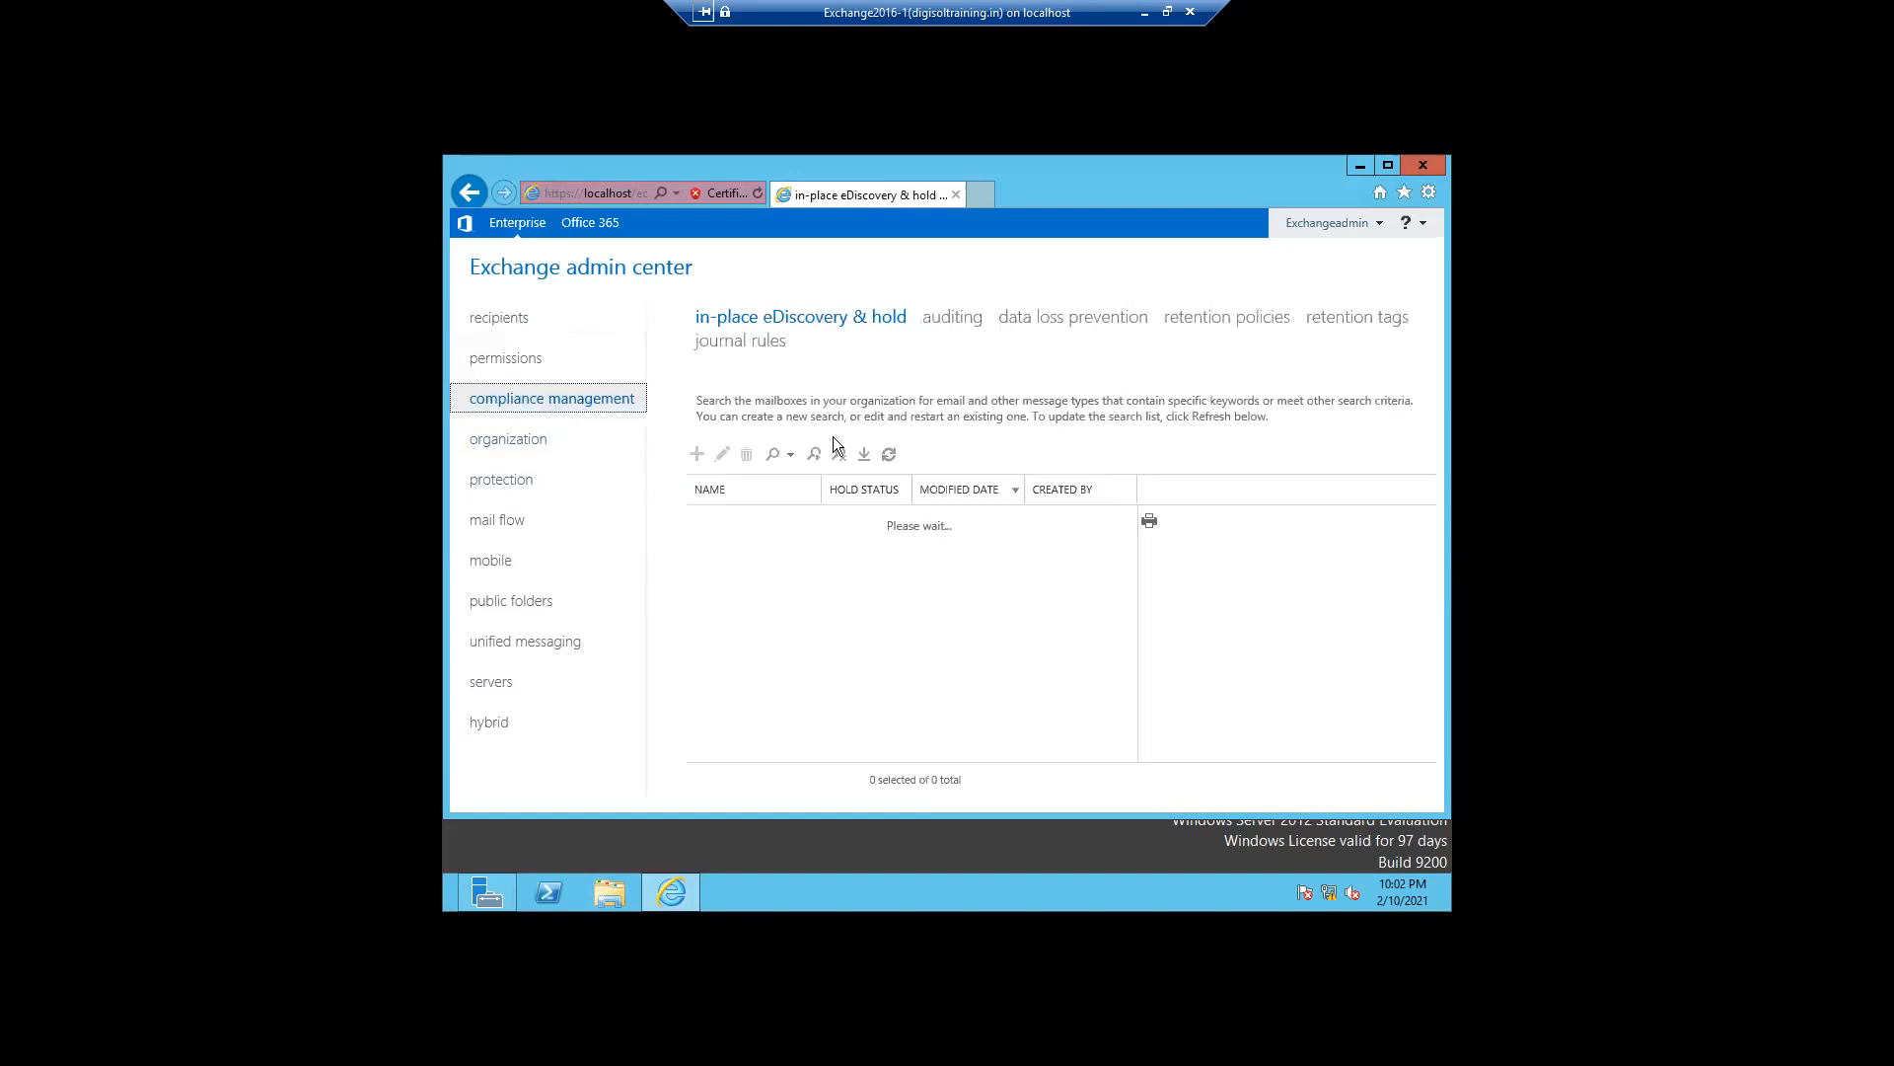
click(1242, 320)
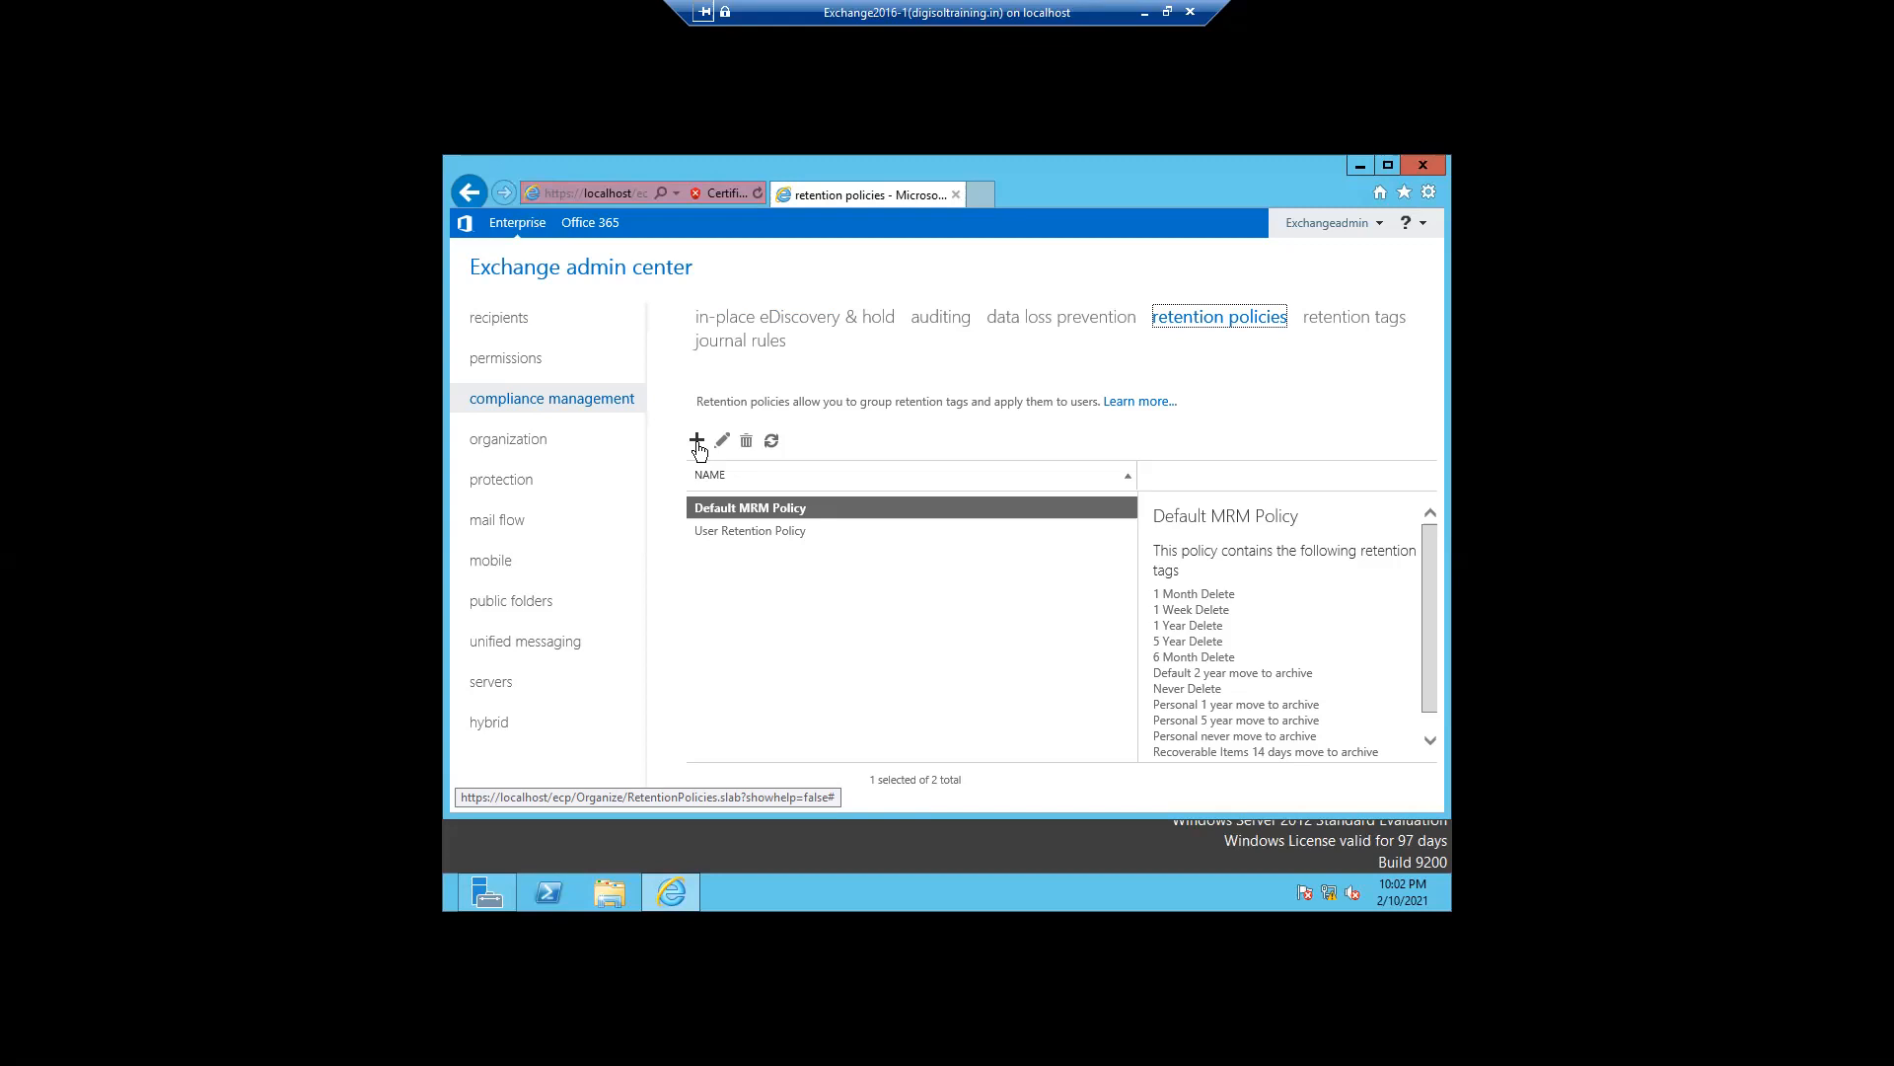
- Try to create a retention policy named one day policy containing the 1 Week Delete tag
click(697, 441)
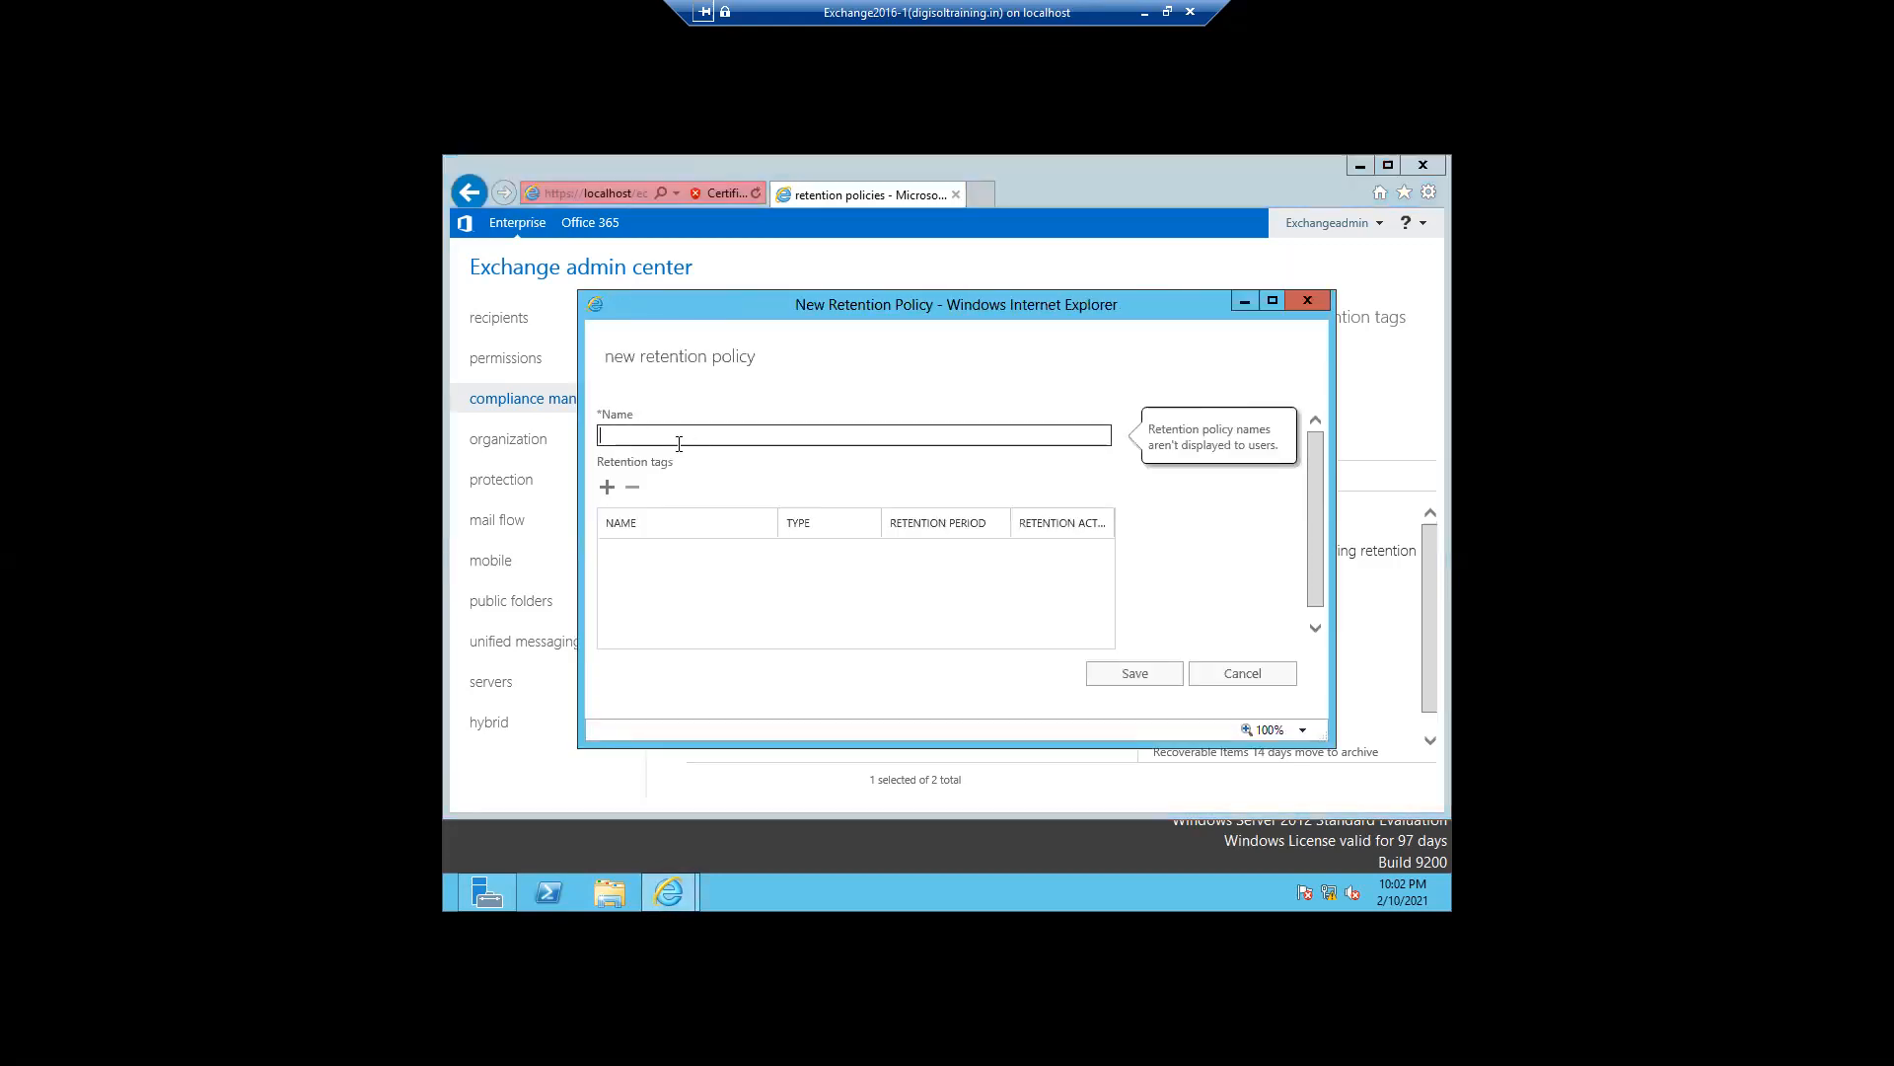
text(one day polici)
key(BackSpace)
key(BackSpace)
key(BackSpace)
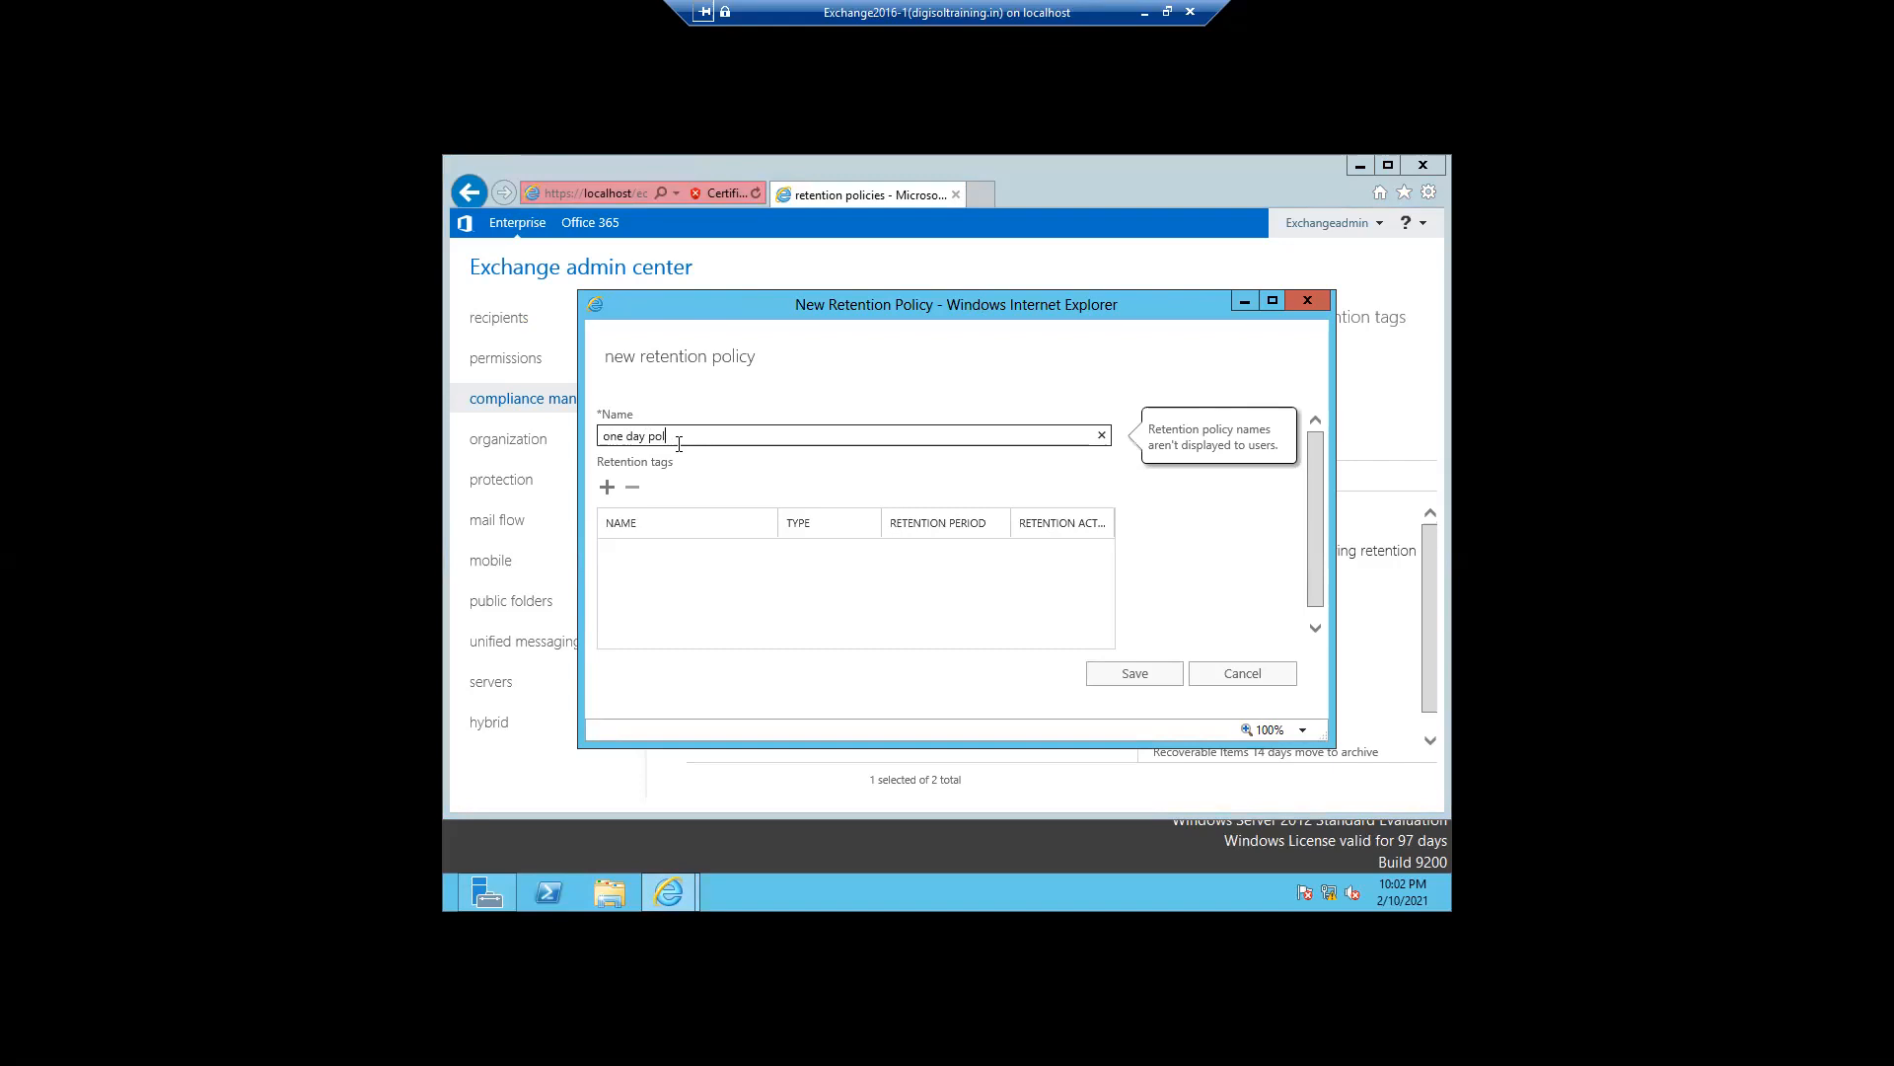
text(licy)
click(608, 489)
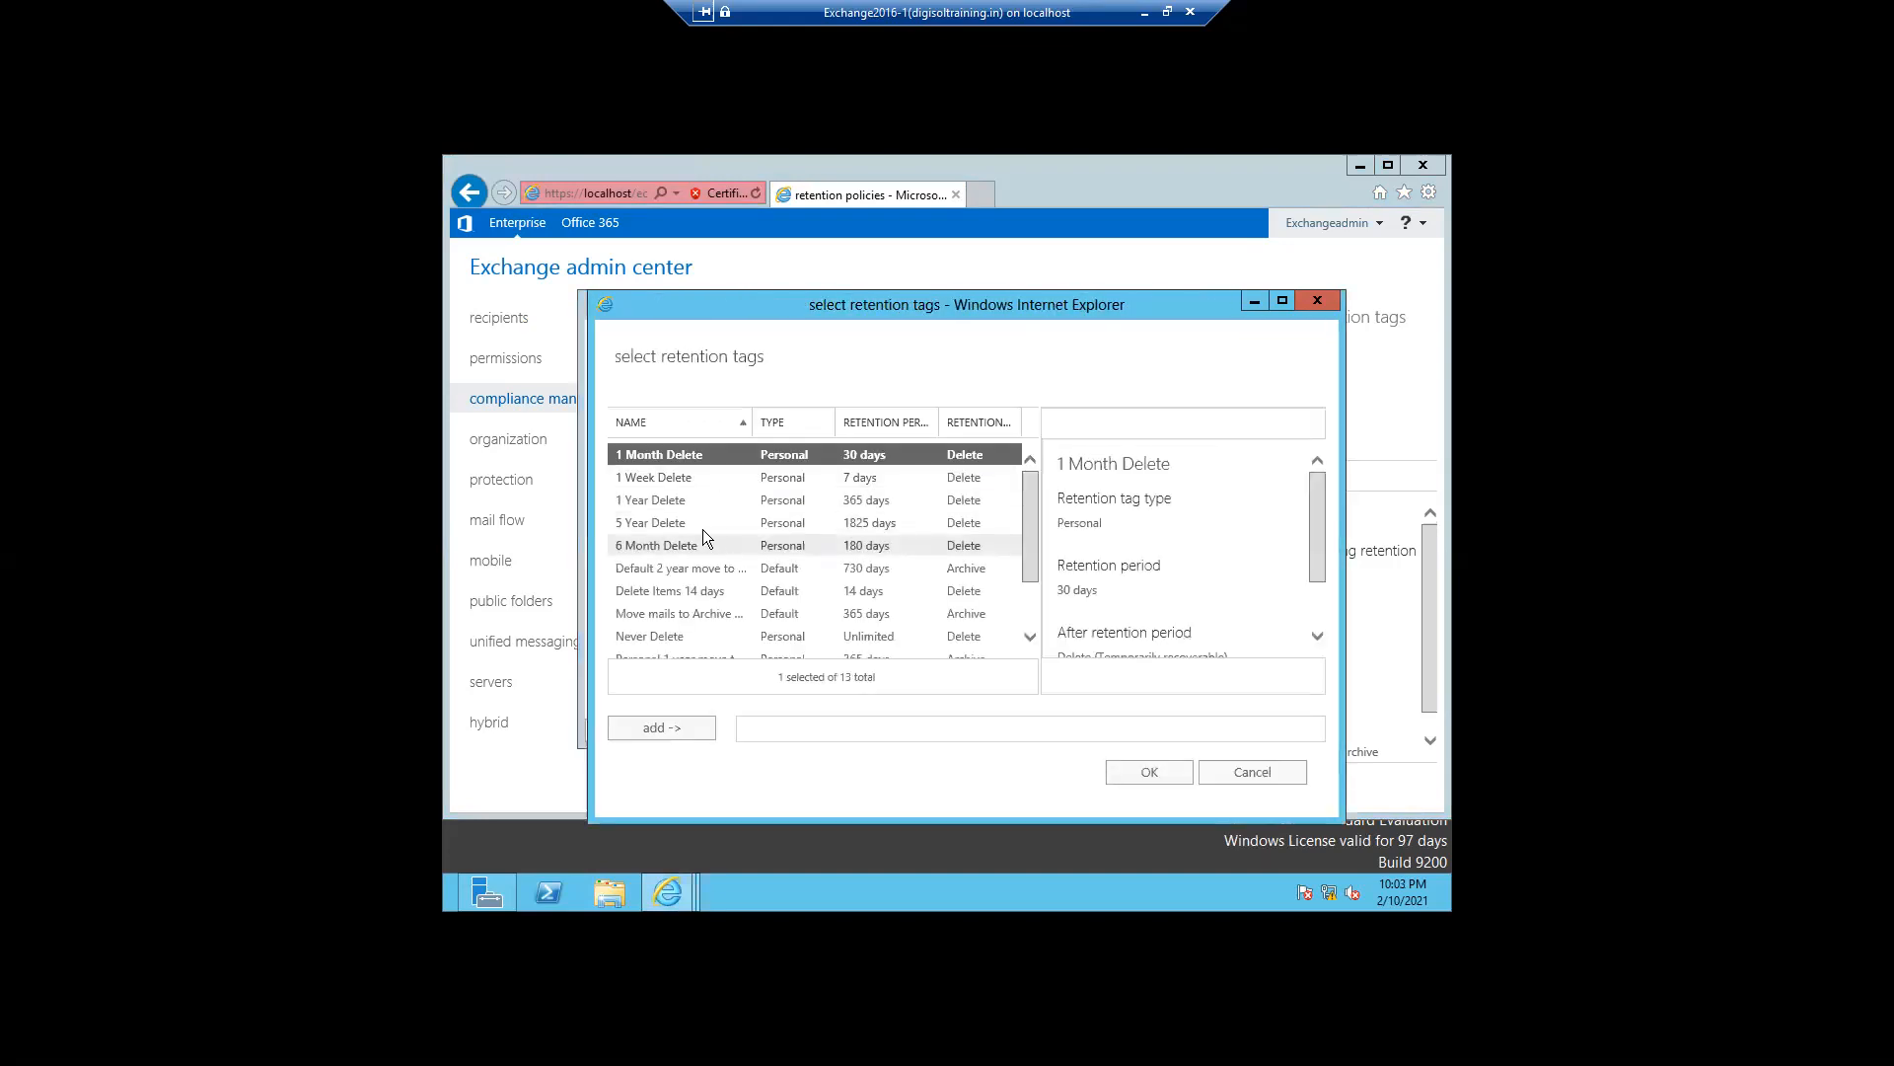
click(669, 477)
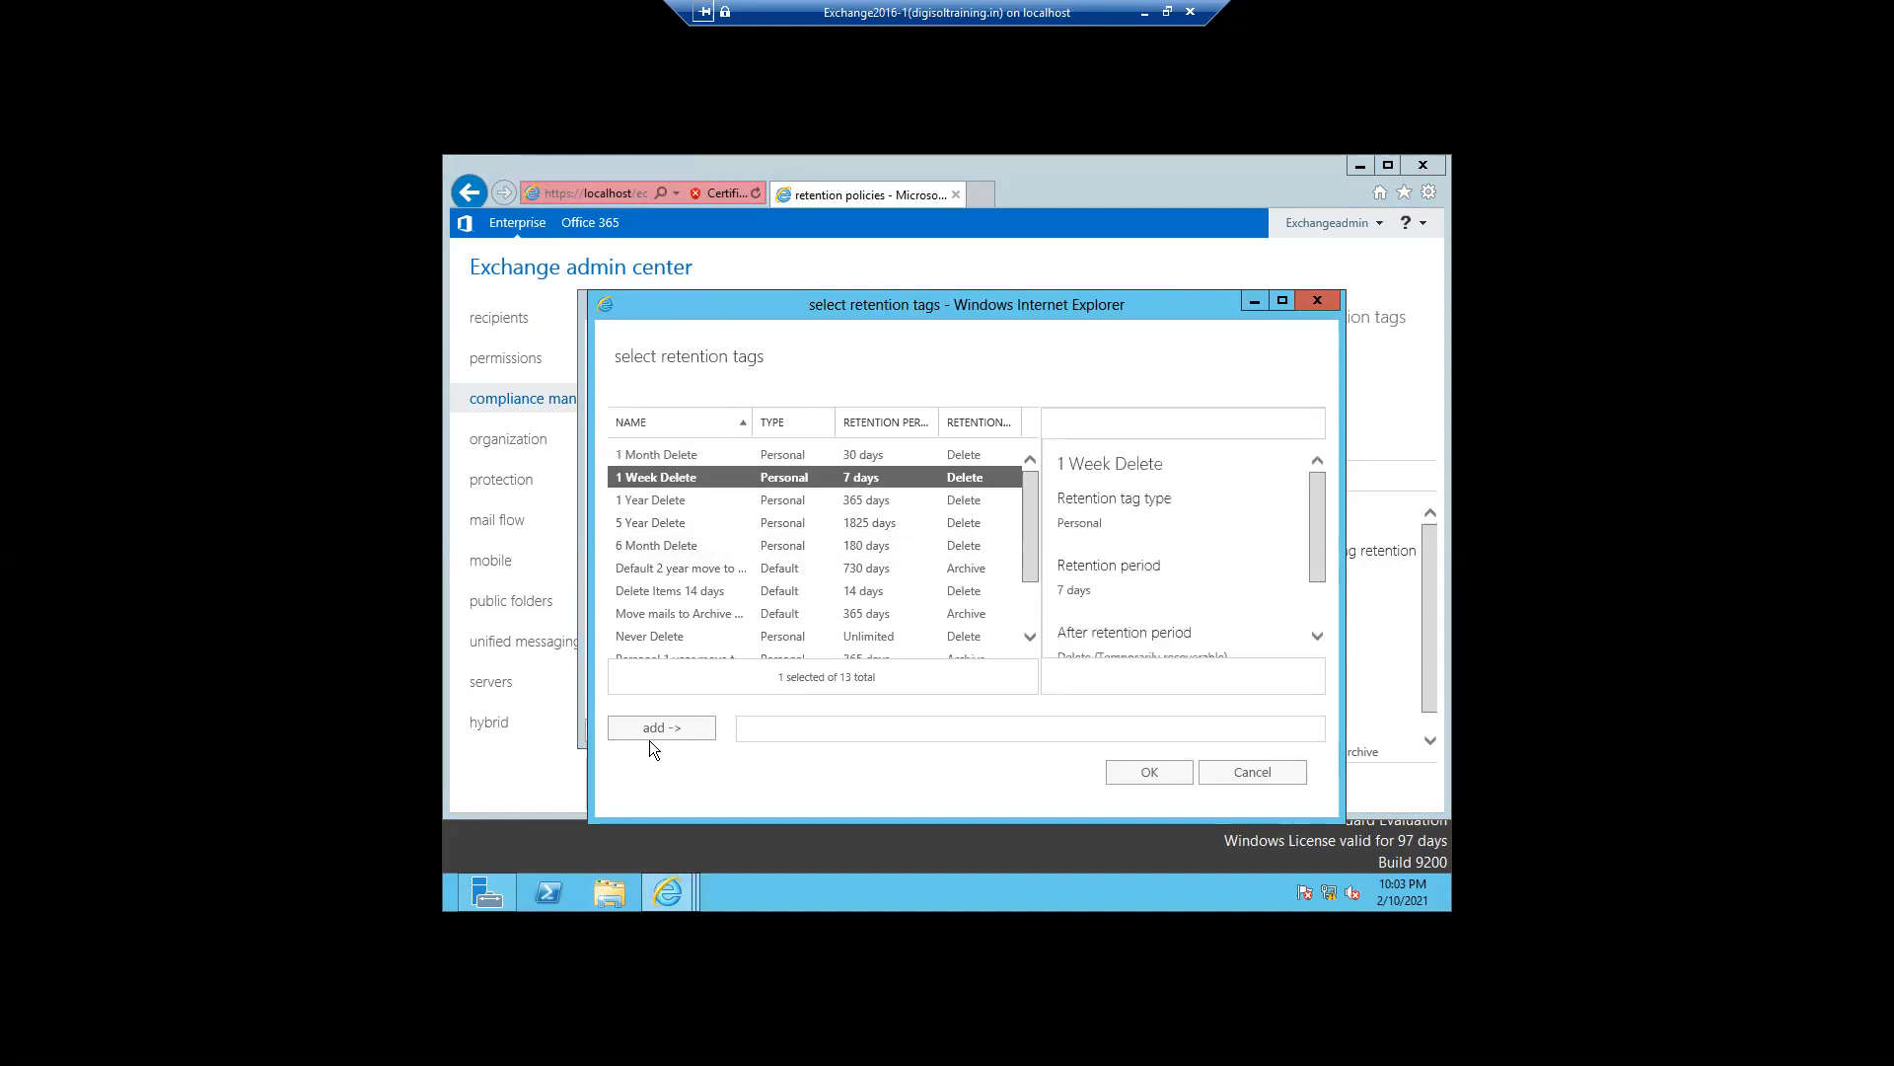
click(652, 740)
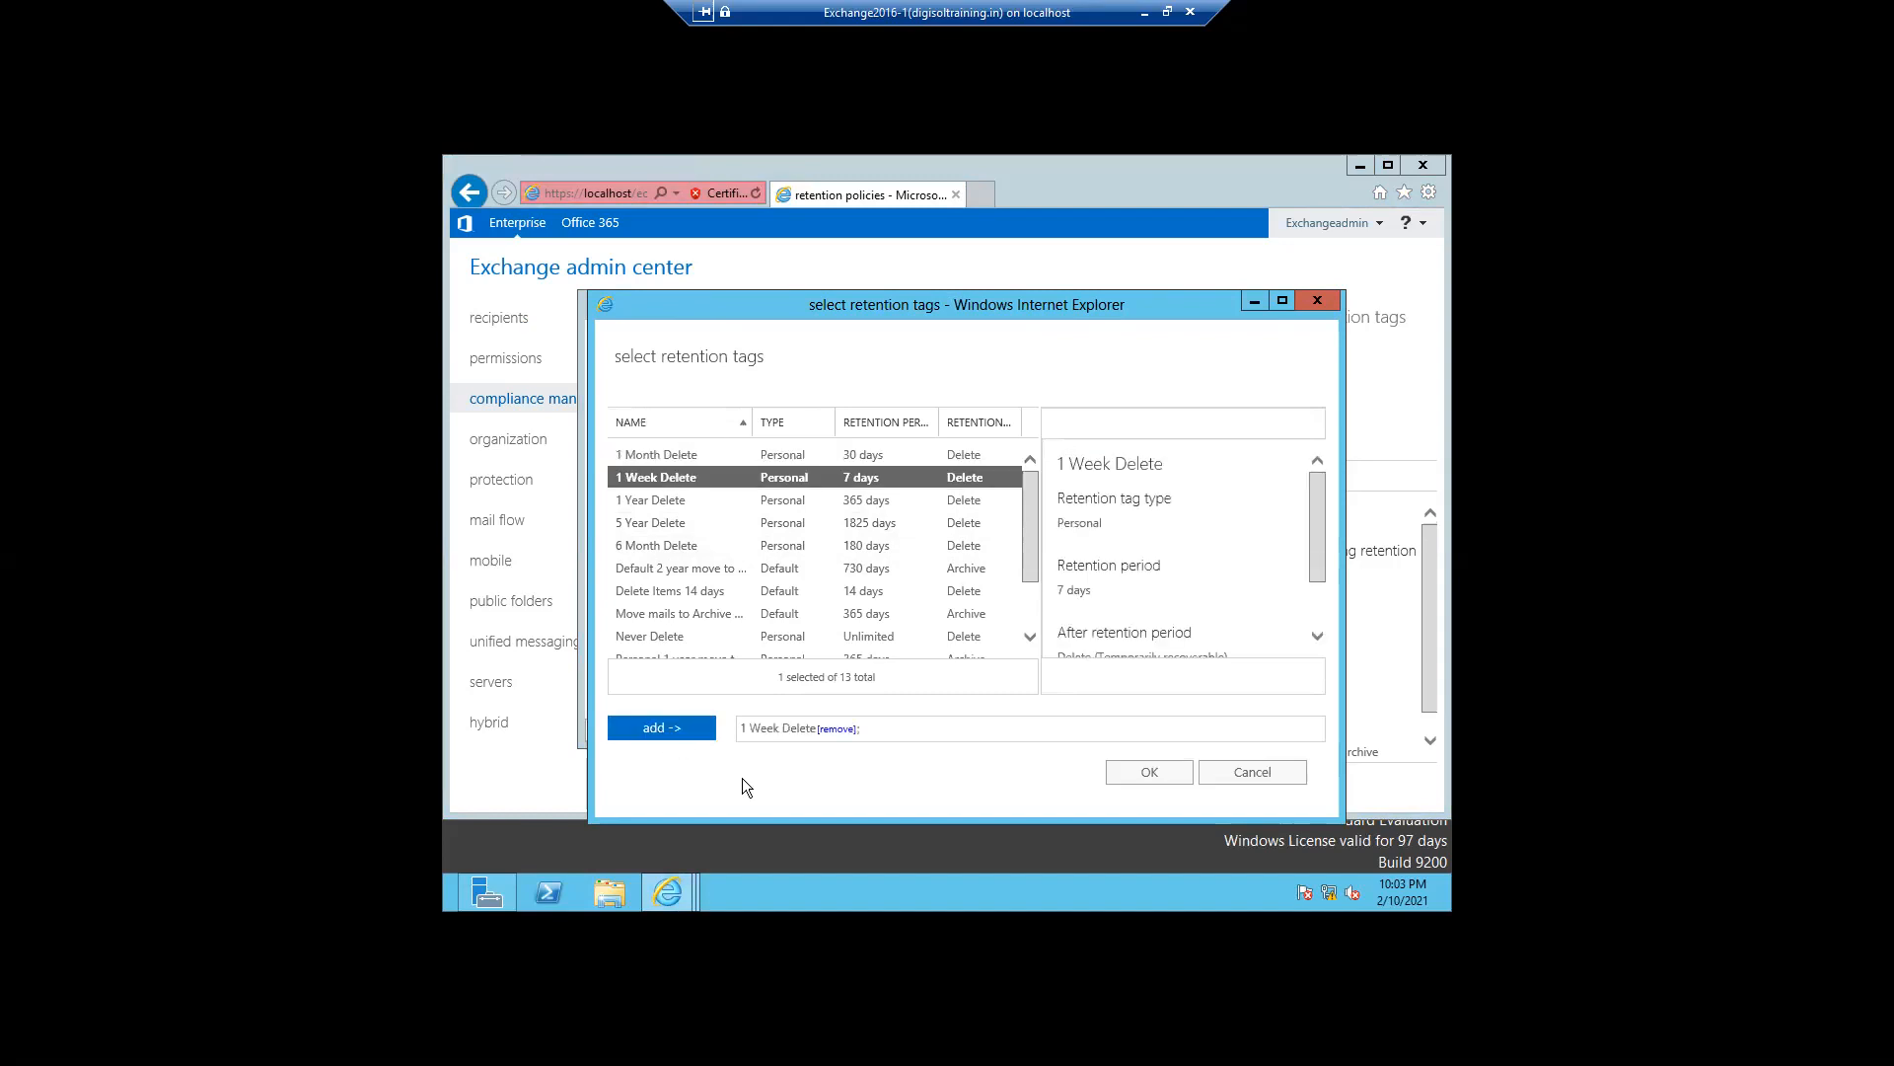
click(1135, 774)
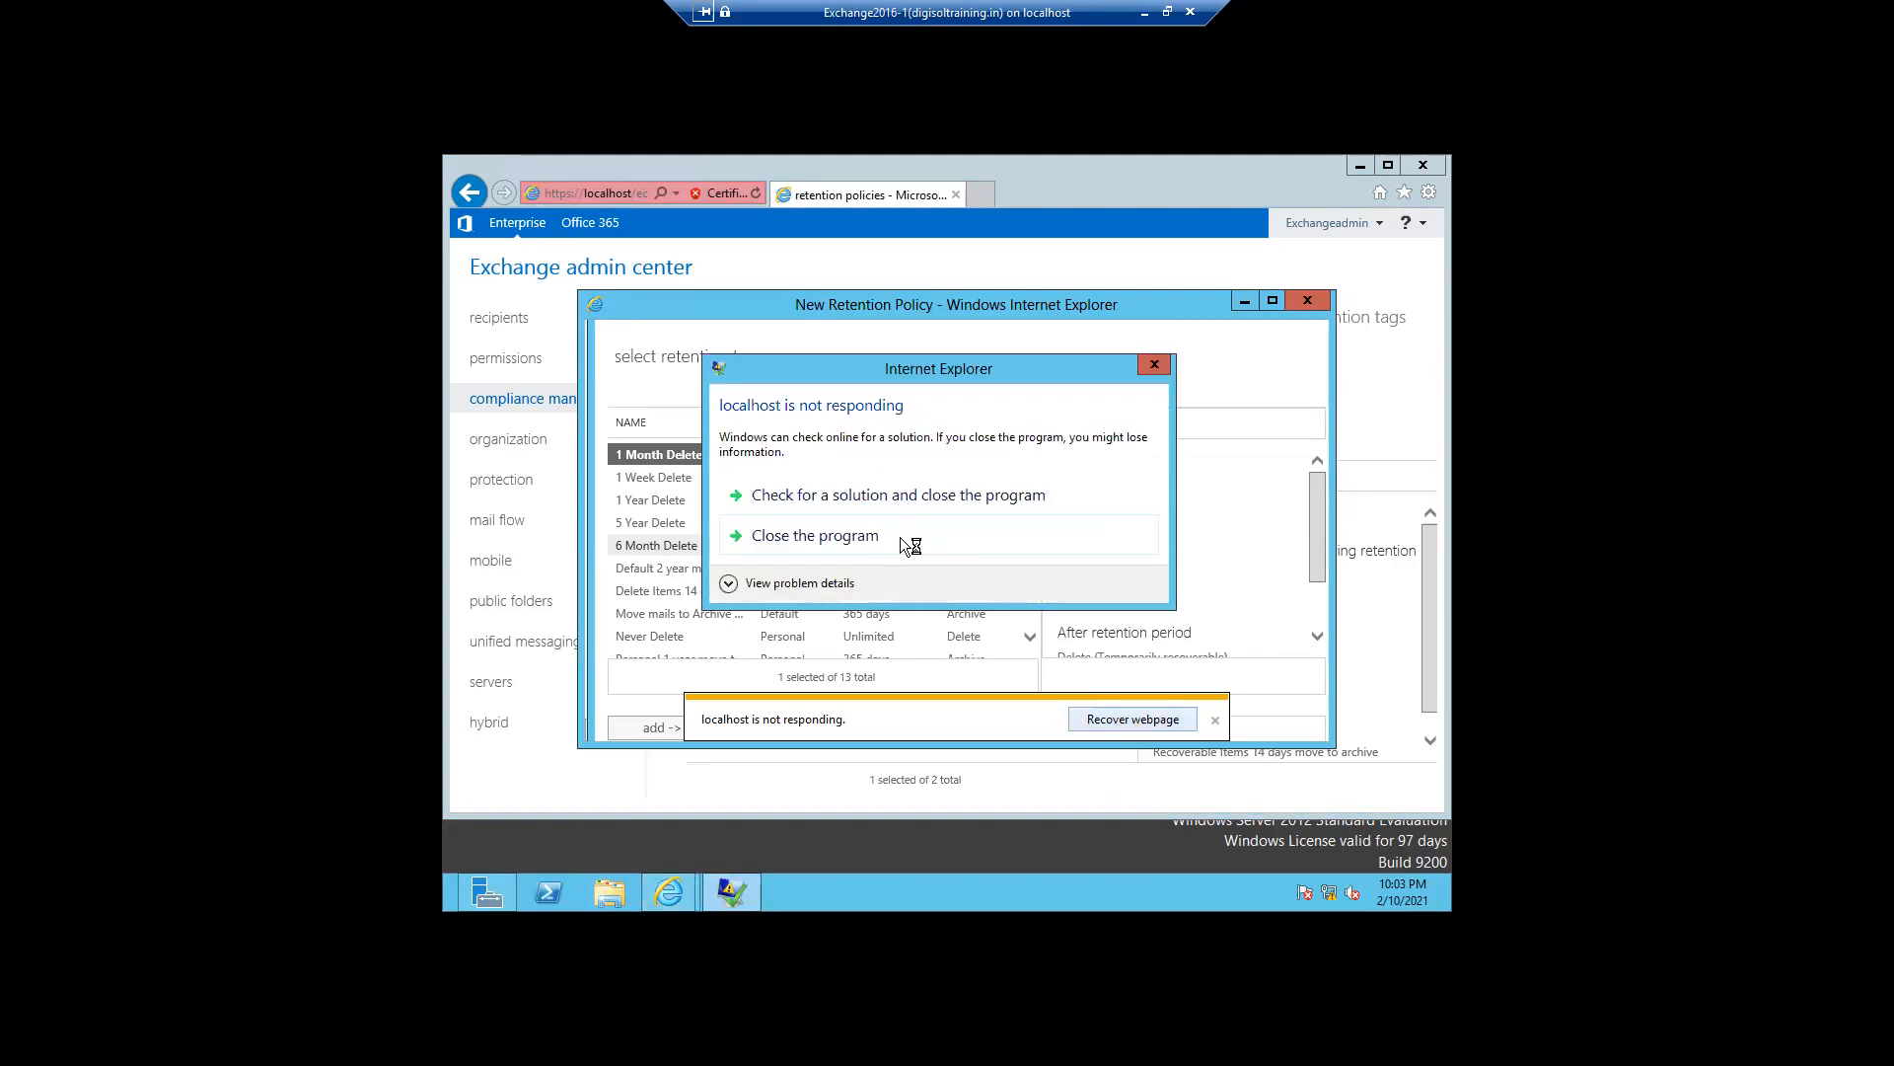
- Close the hung browser, continue past the certificate warning and open the retention tags list
click(844, 537)
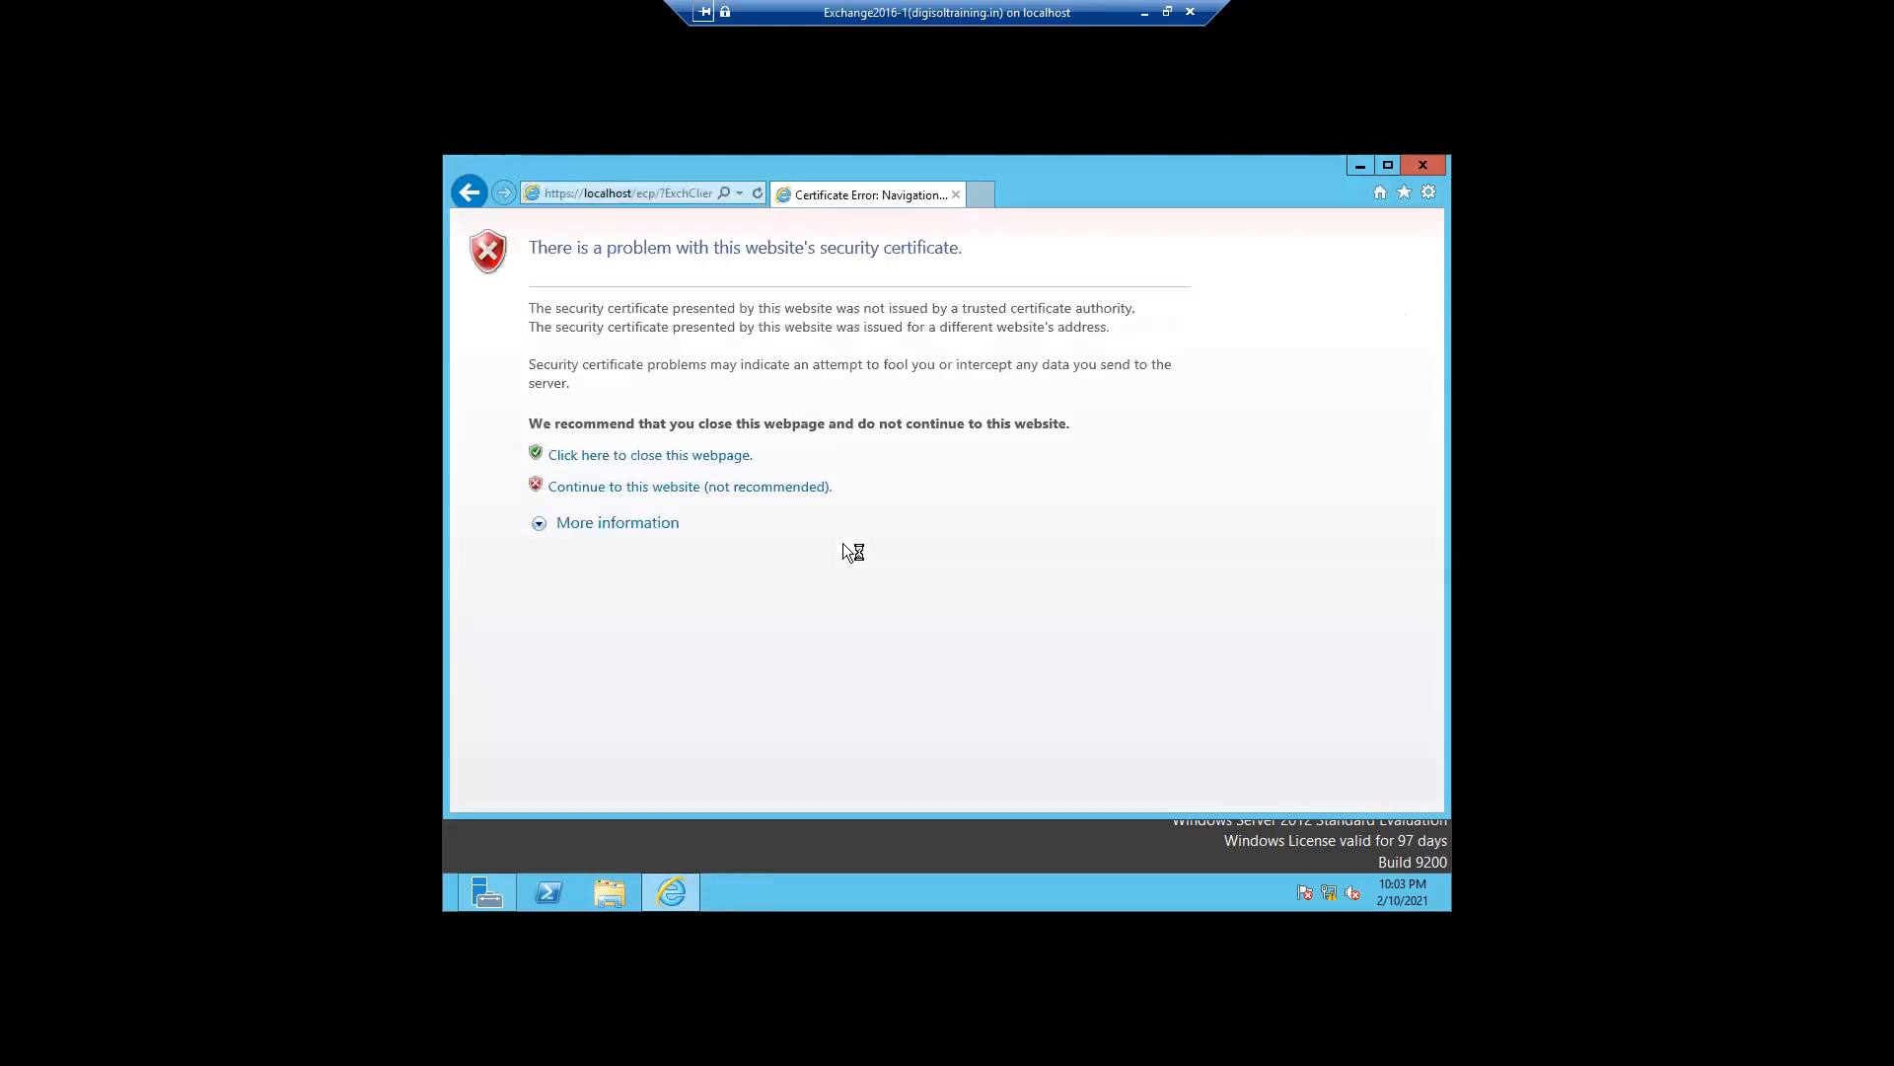
click(710, 489)
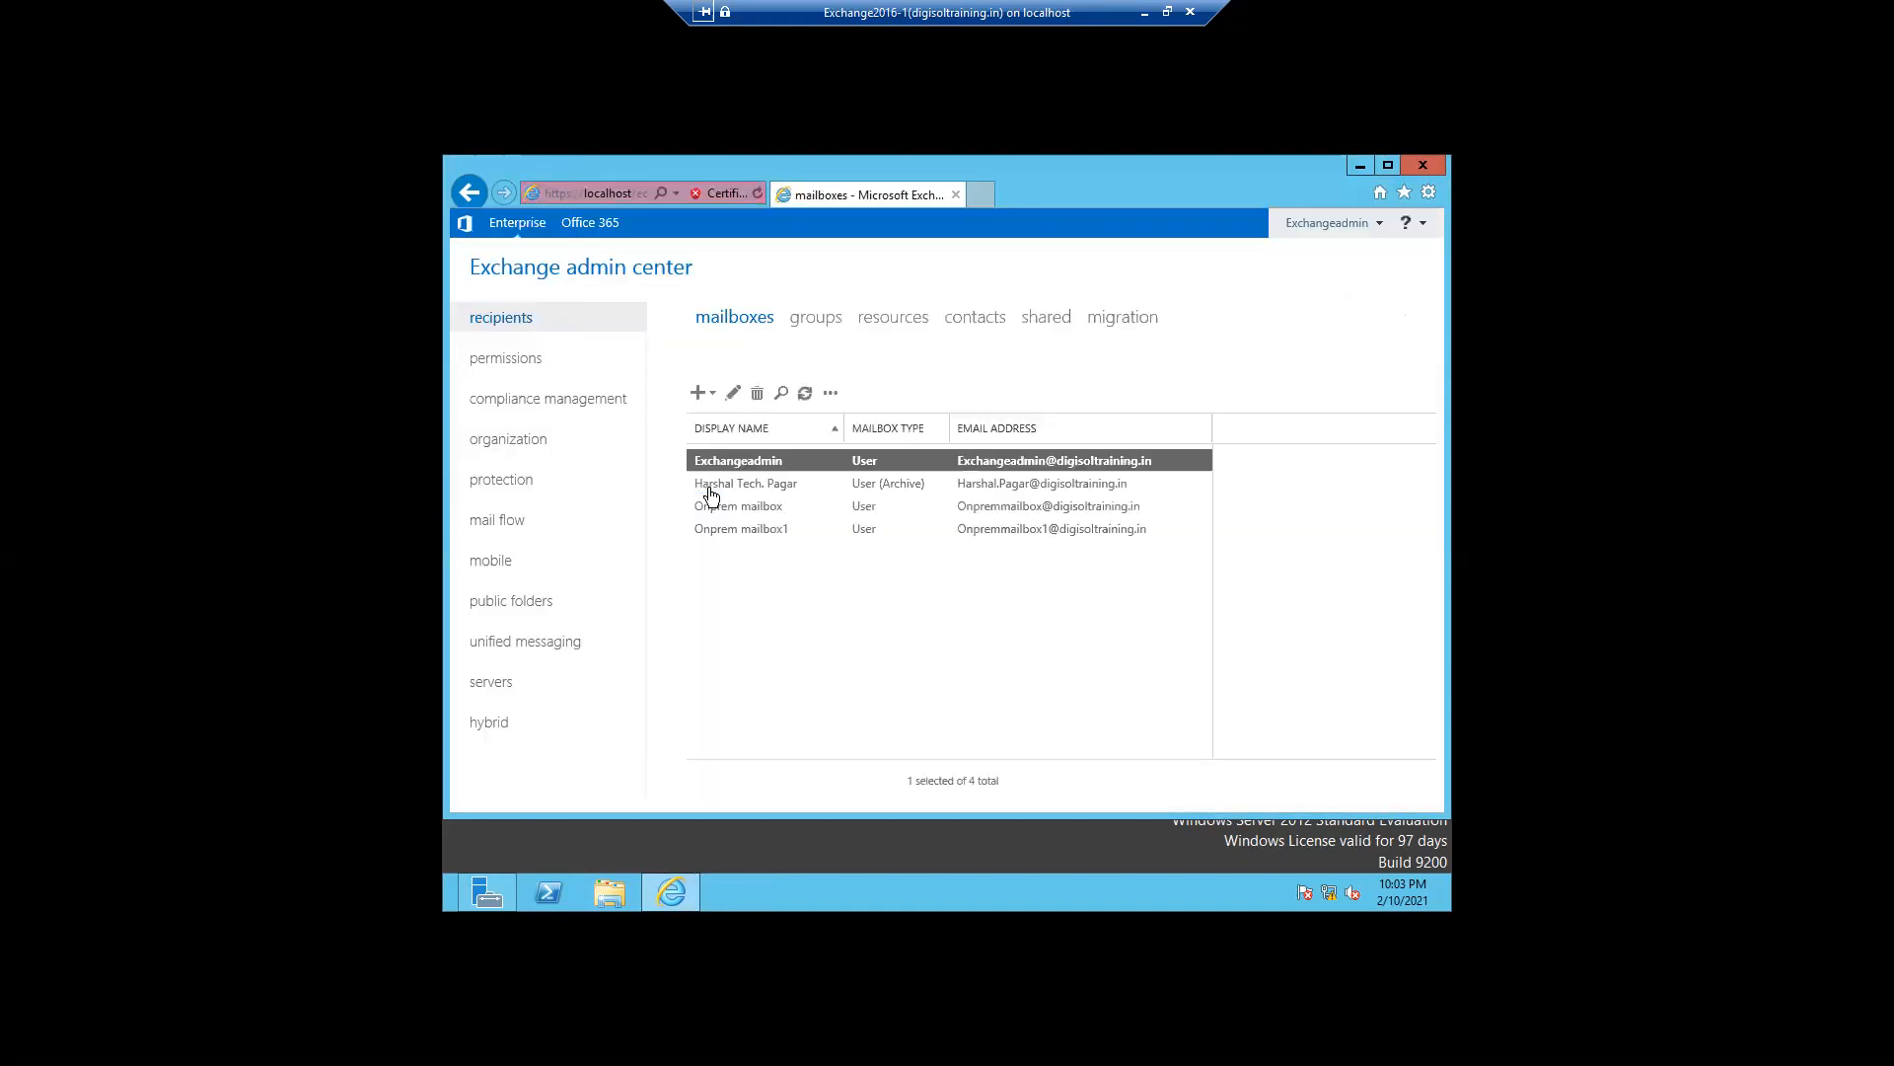
click(549, 399)
click(1344, 318)
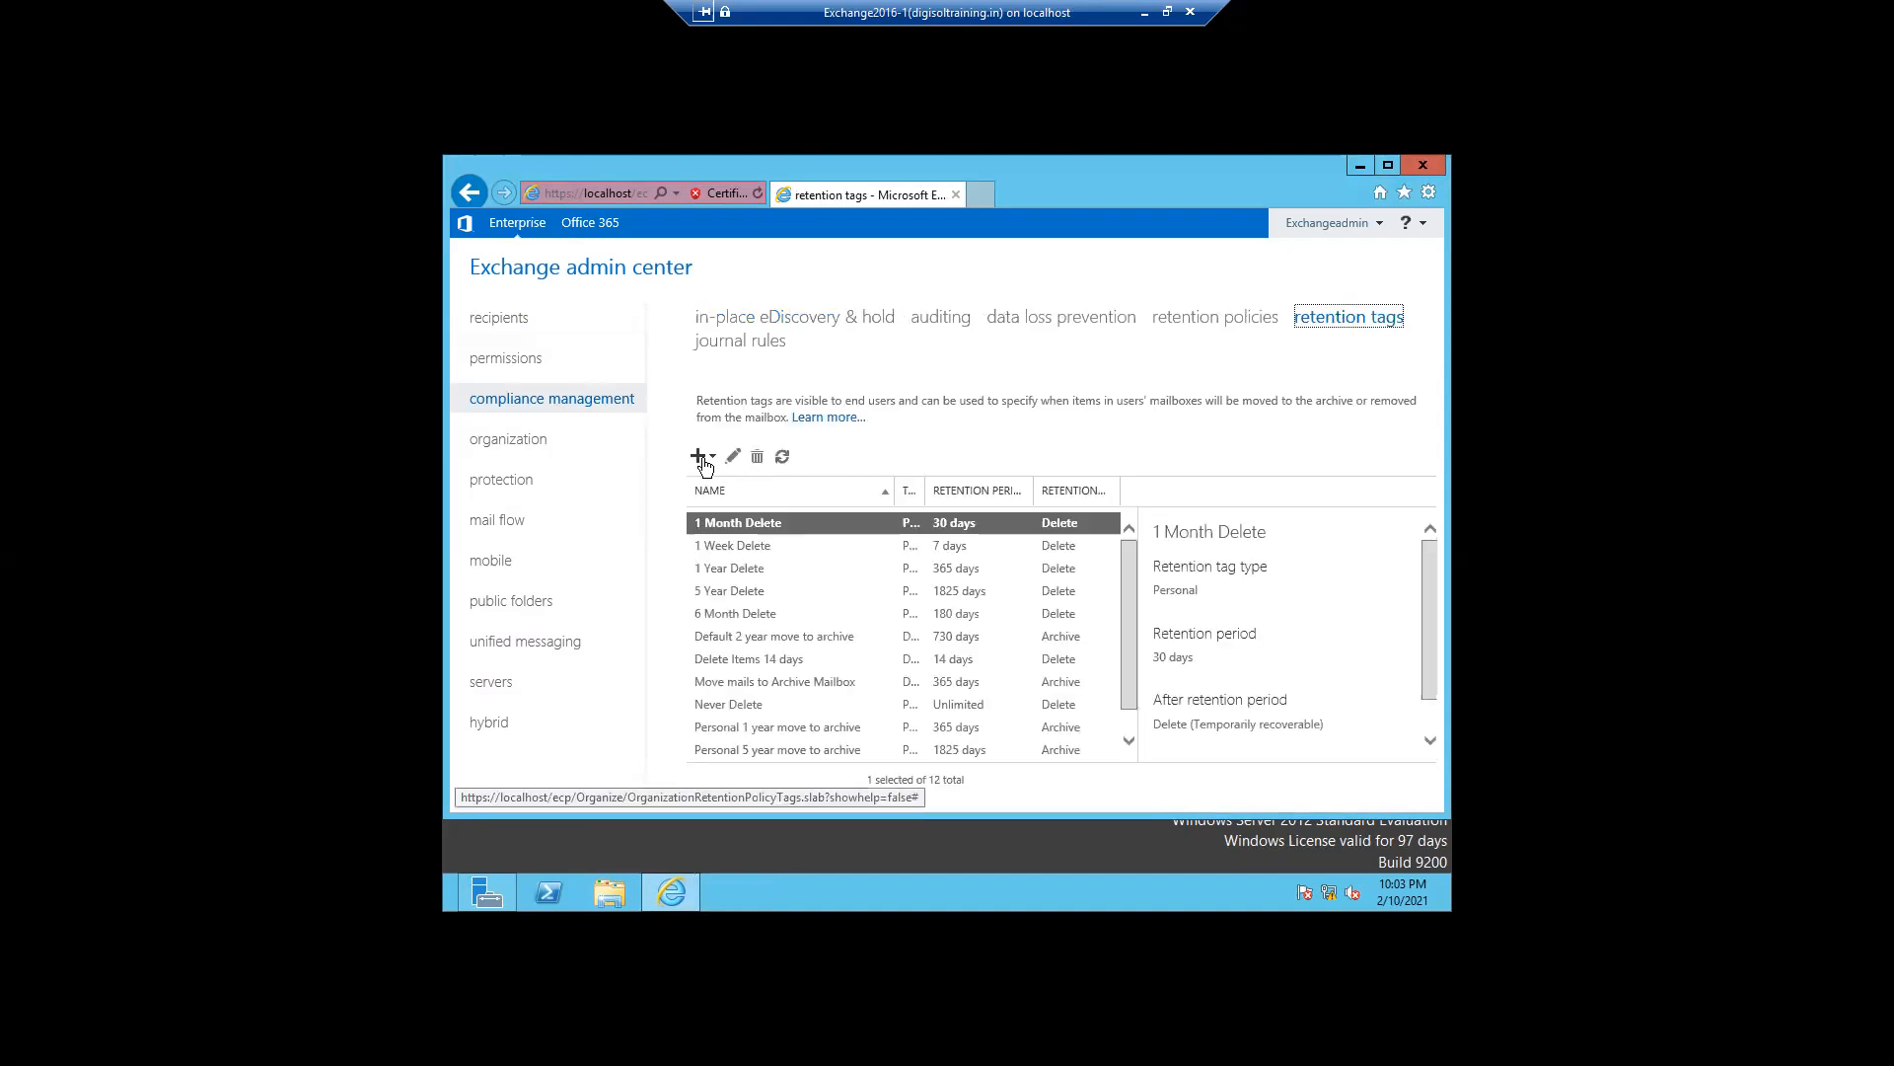
- Create a whole-mailbox default retention tag named one day delete that permanently deletes items after 1 day
click(700, 456)
click(758, 489)
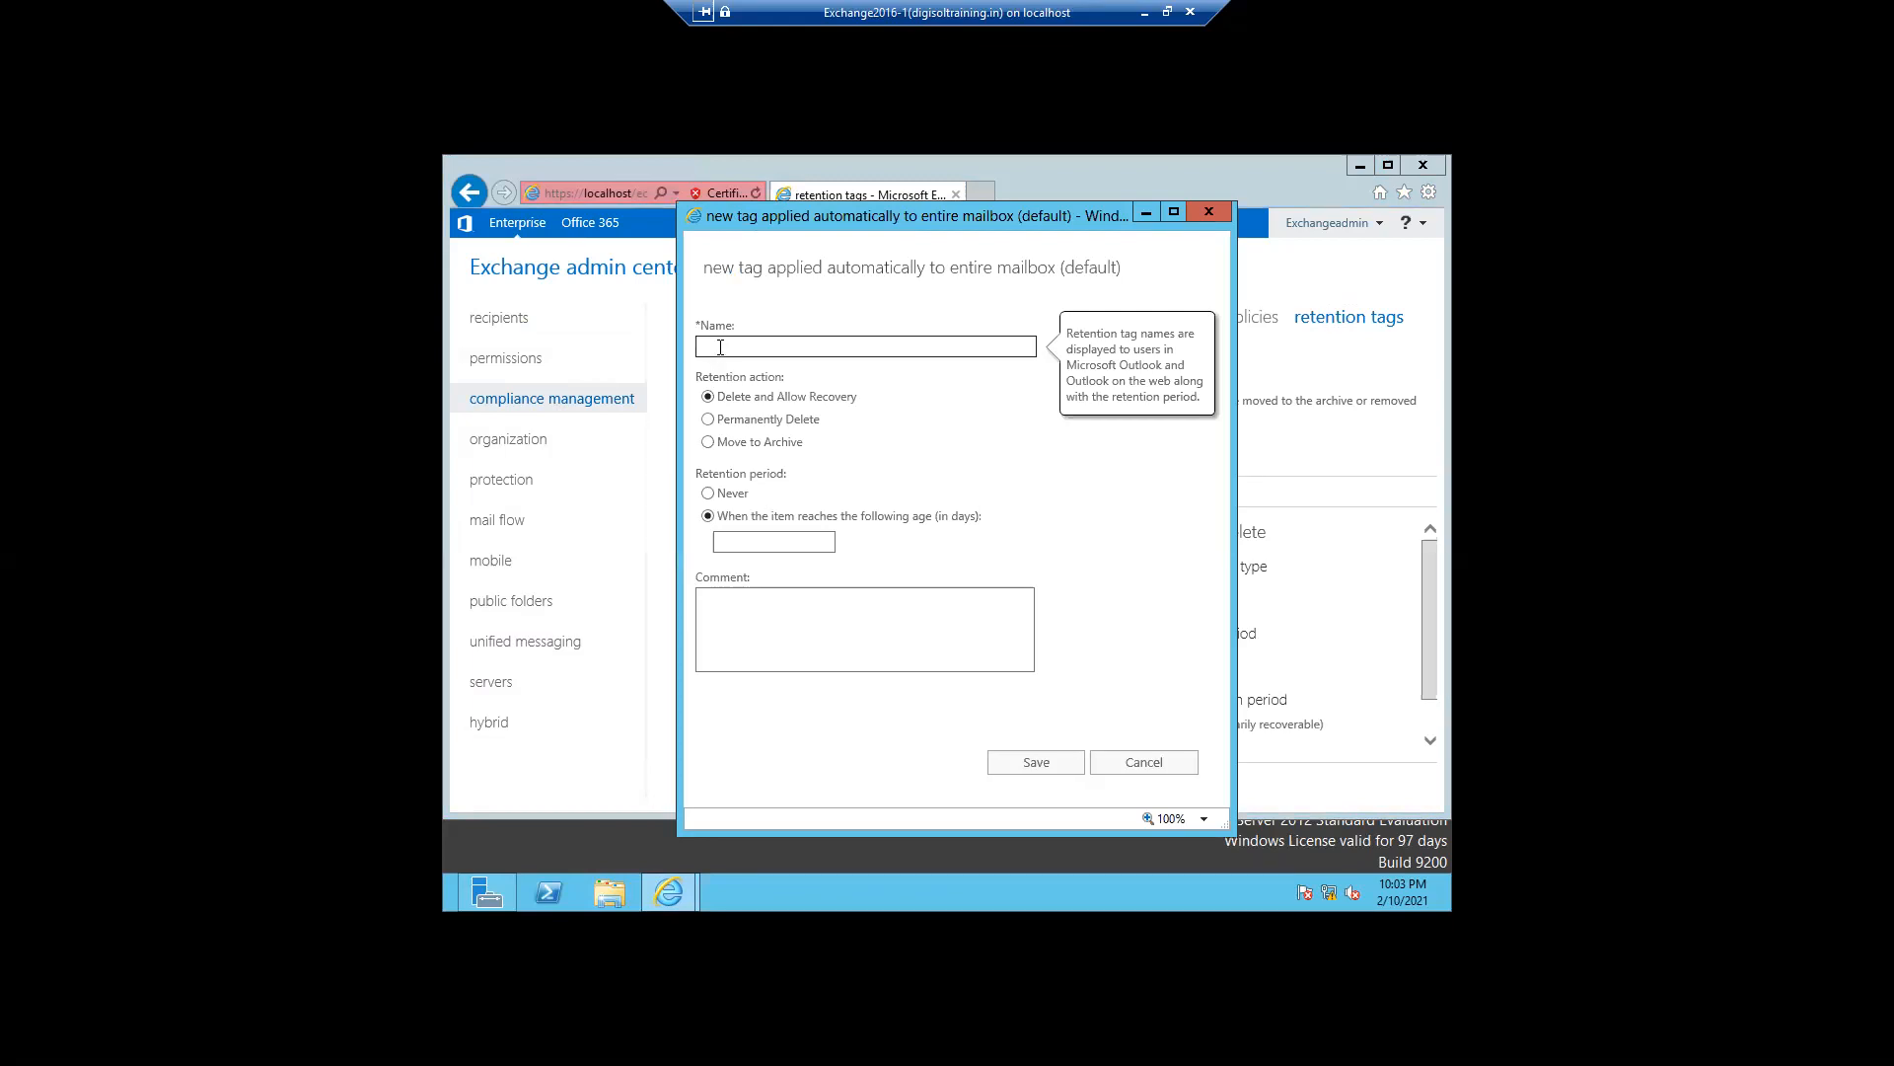
text(one day delete)
mouse_move(707, 422)
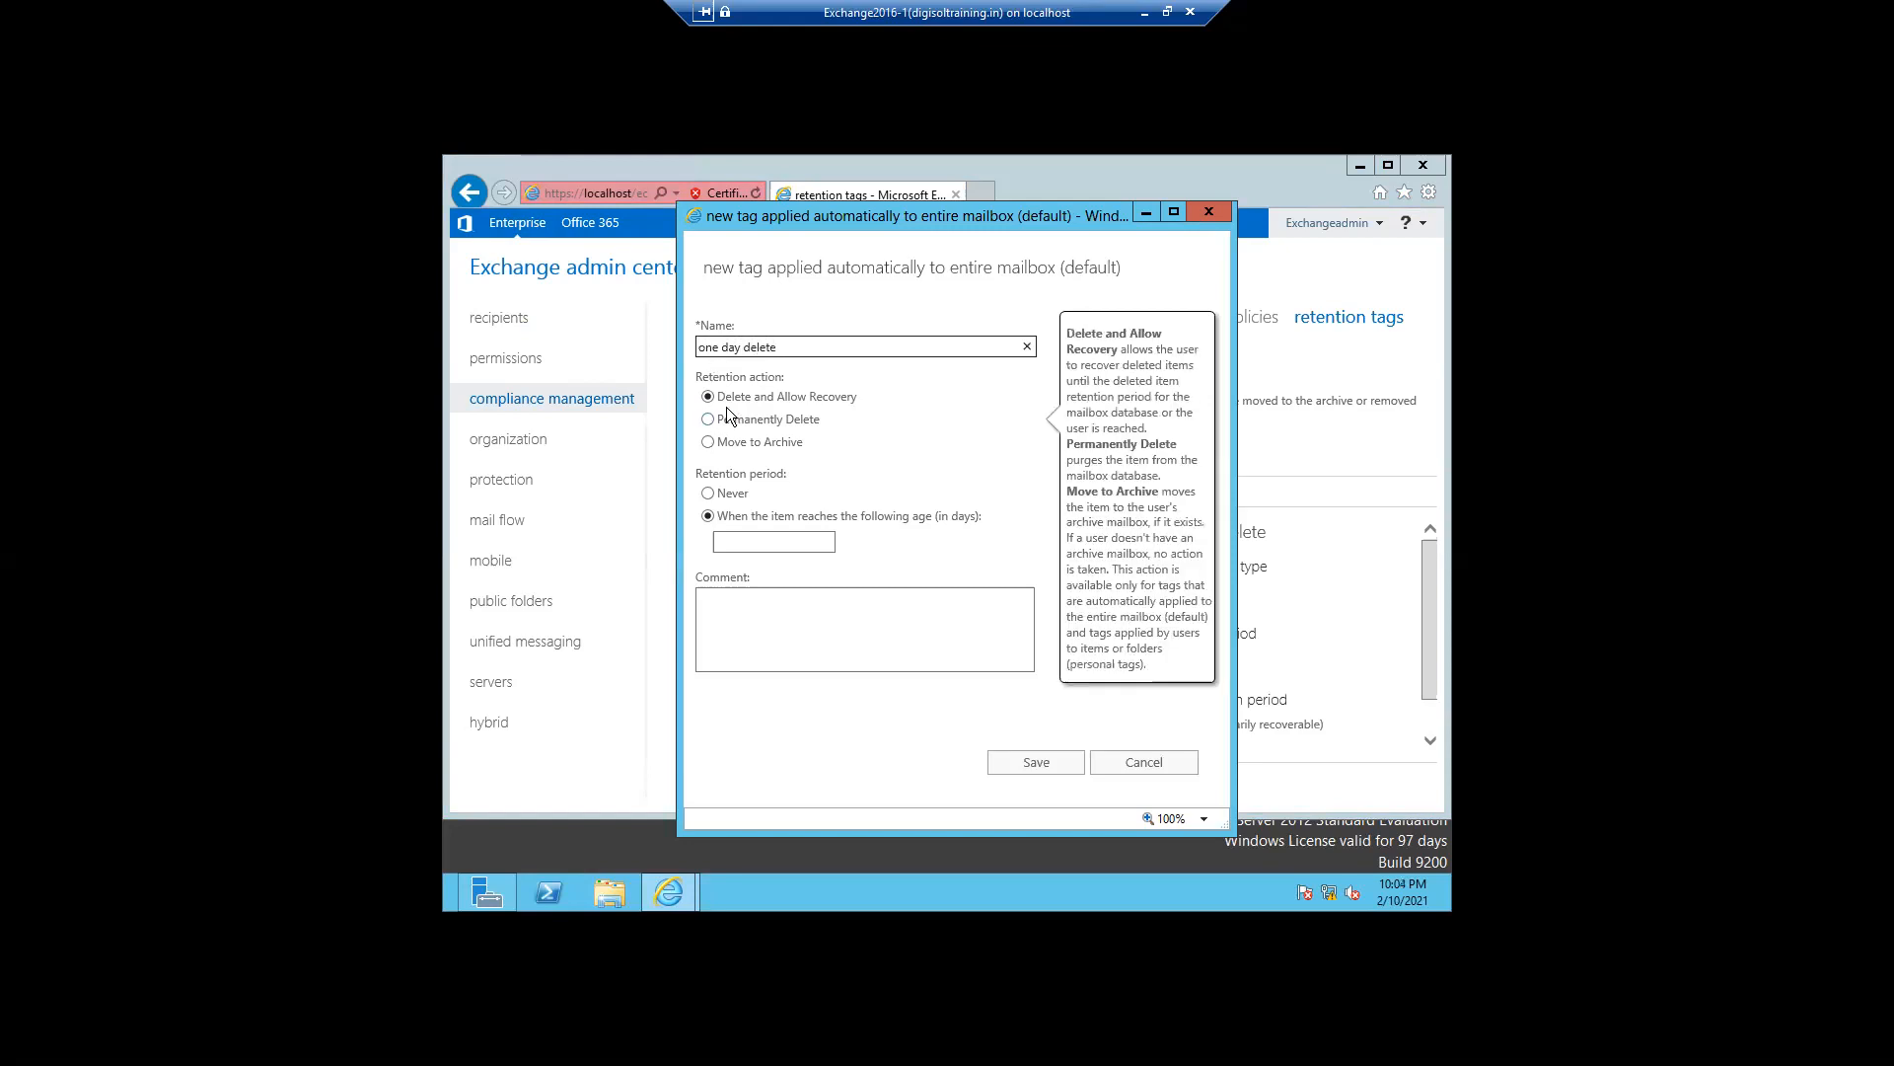
click(738, 541)
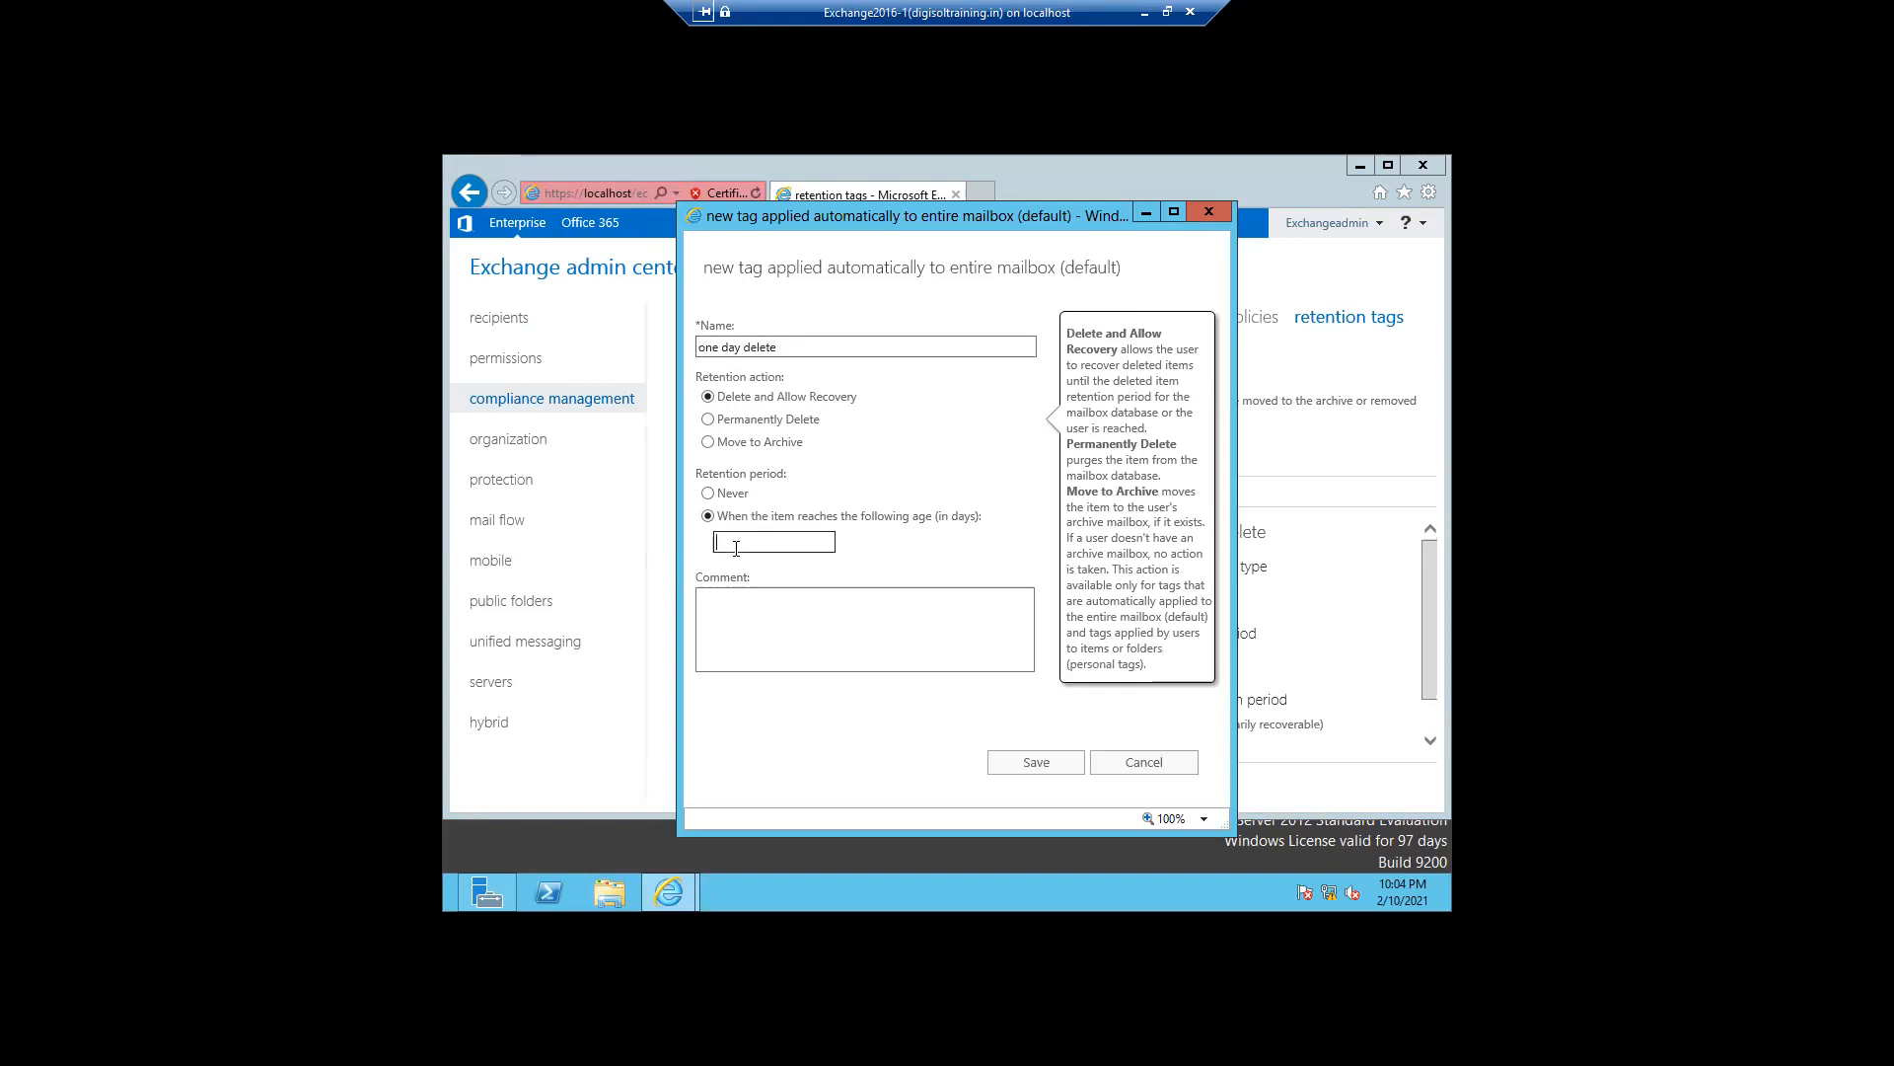
text(1)
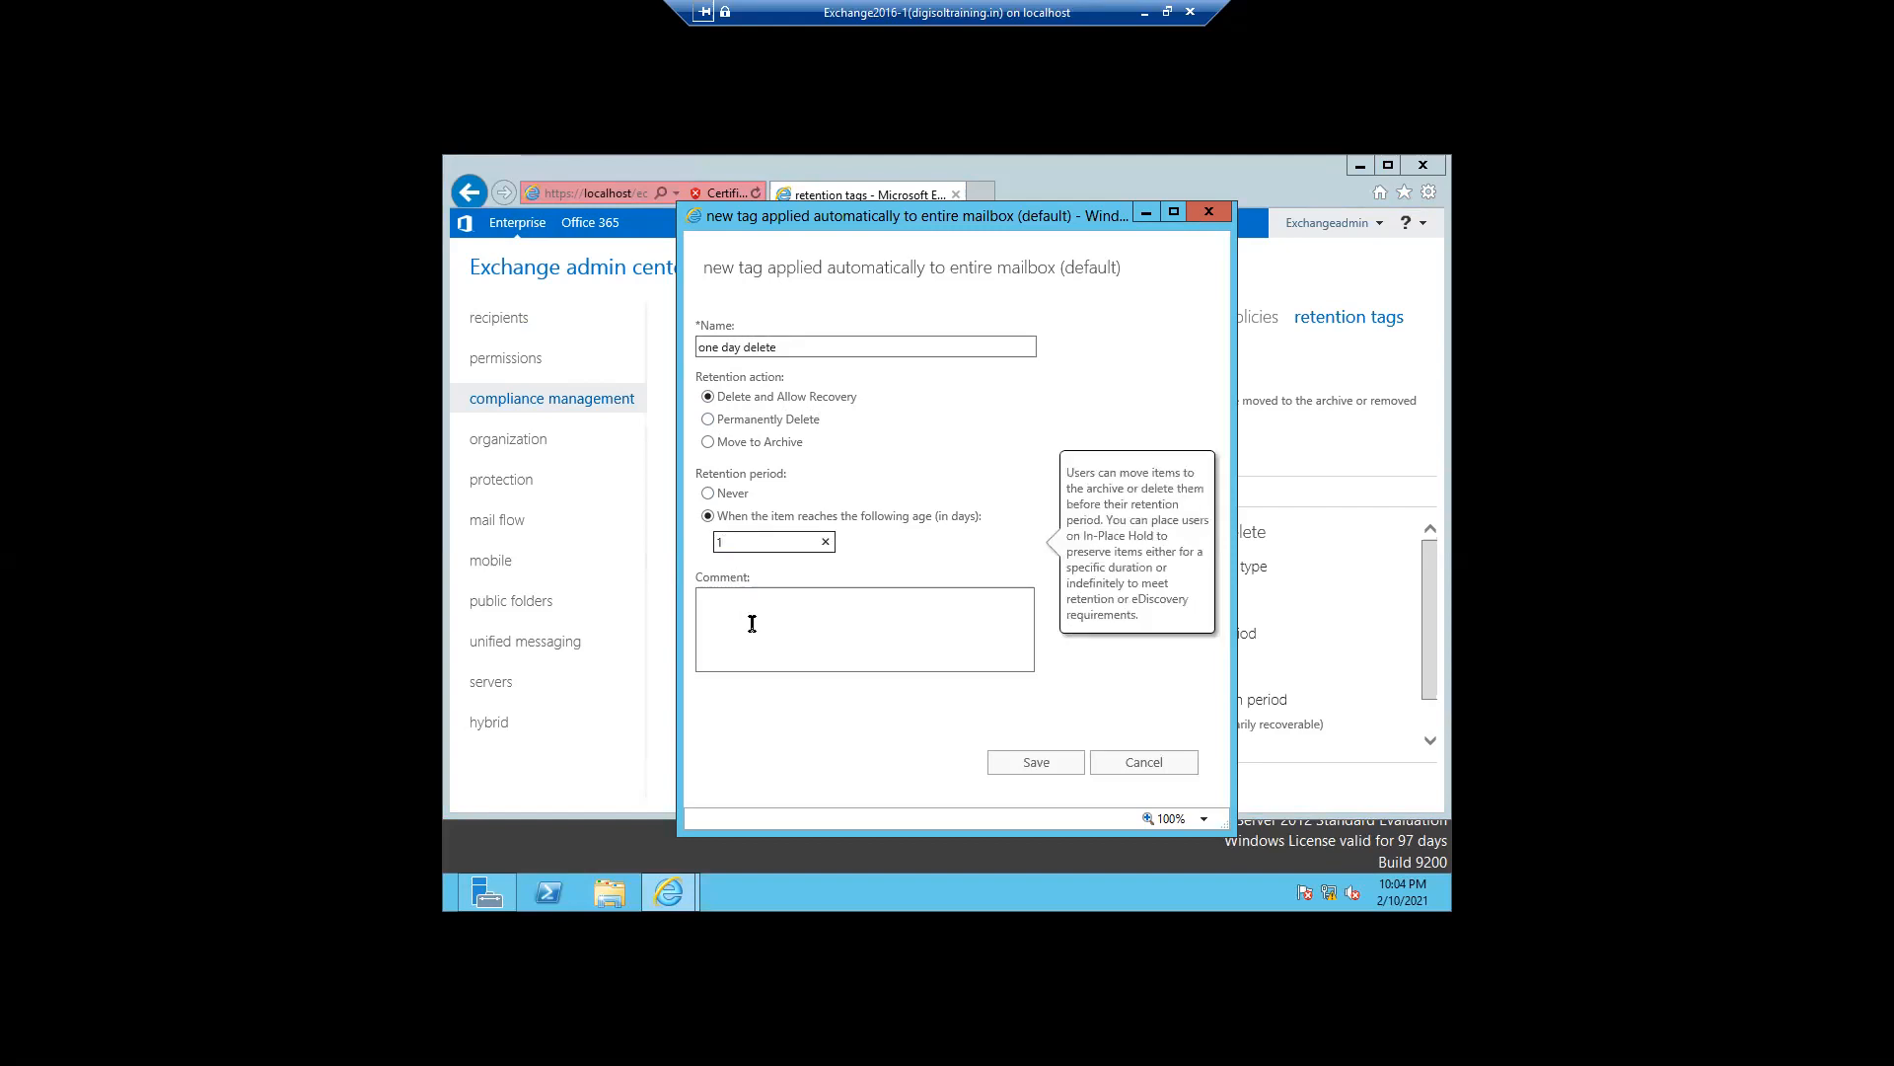
click(707, 419)
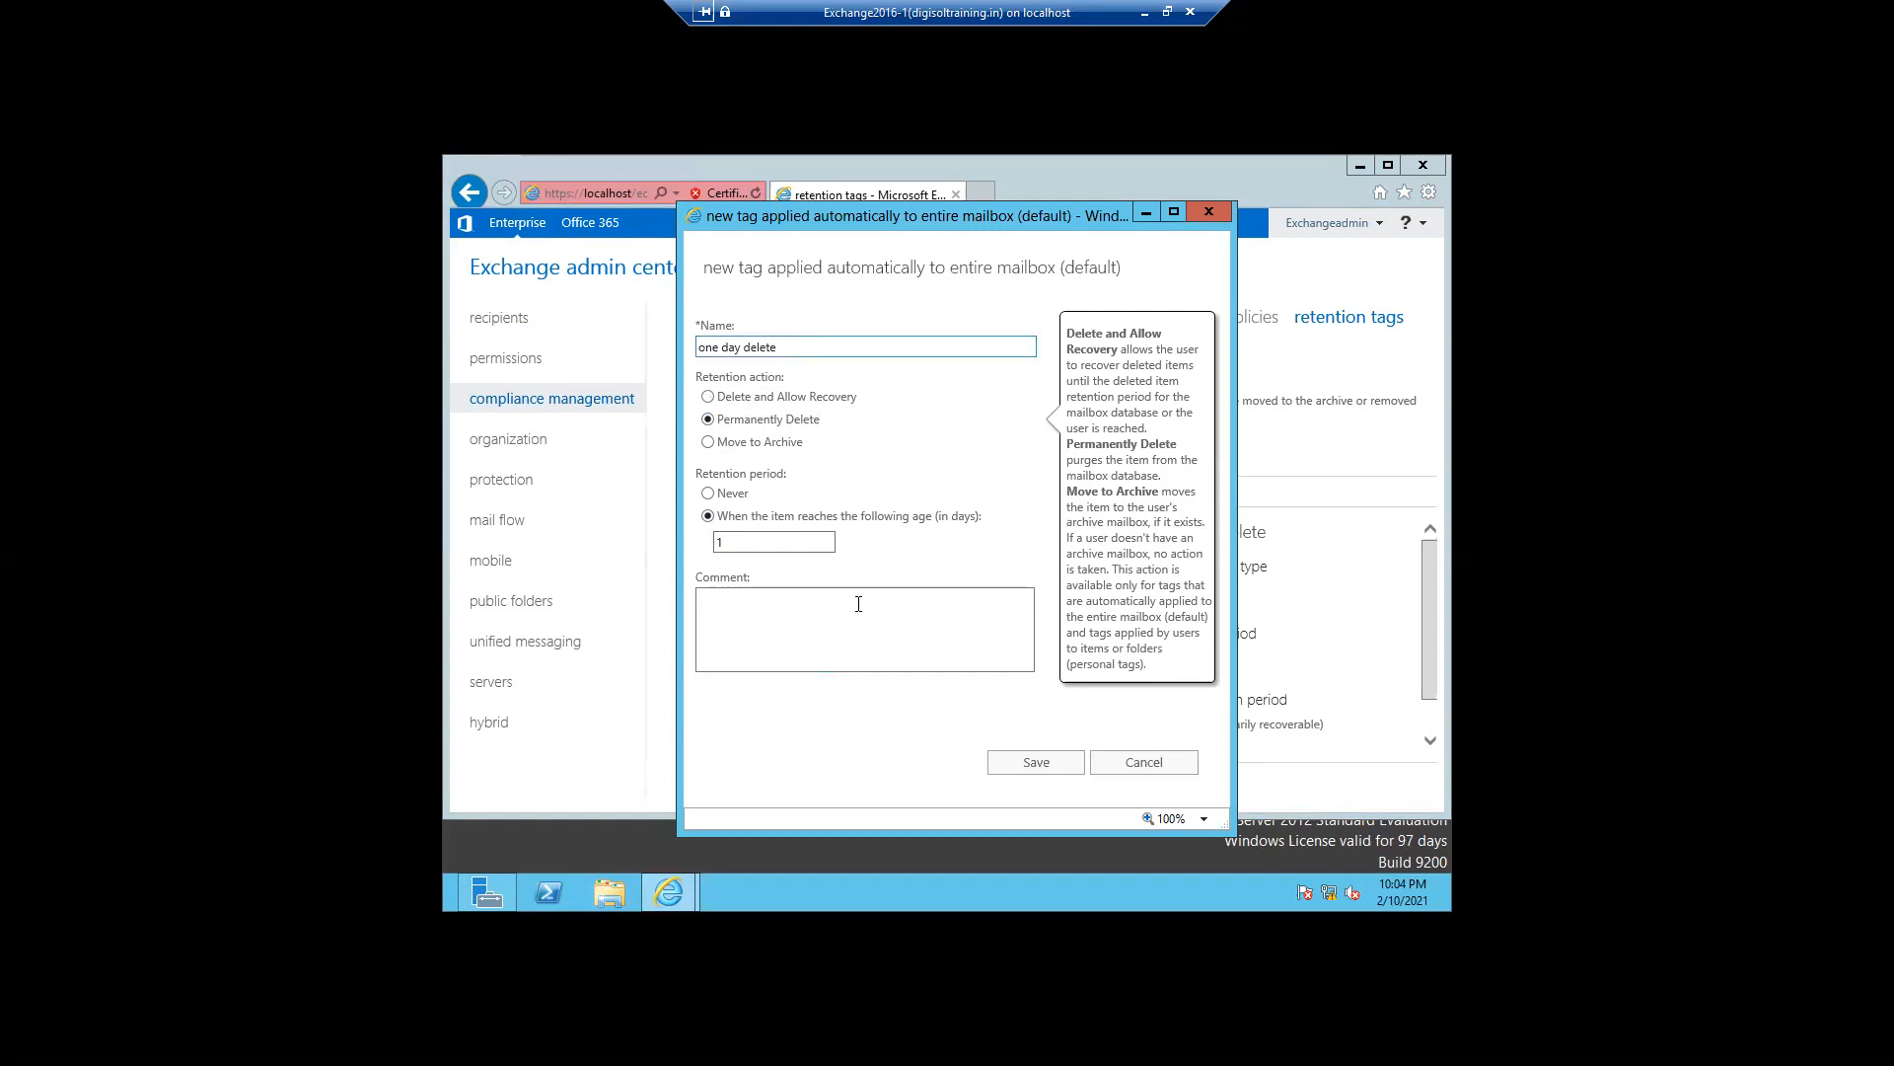
click(1008, 768)
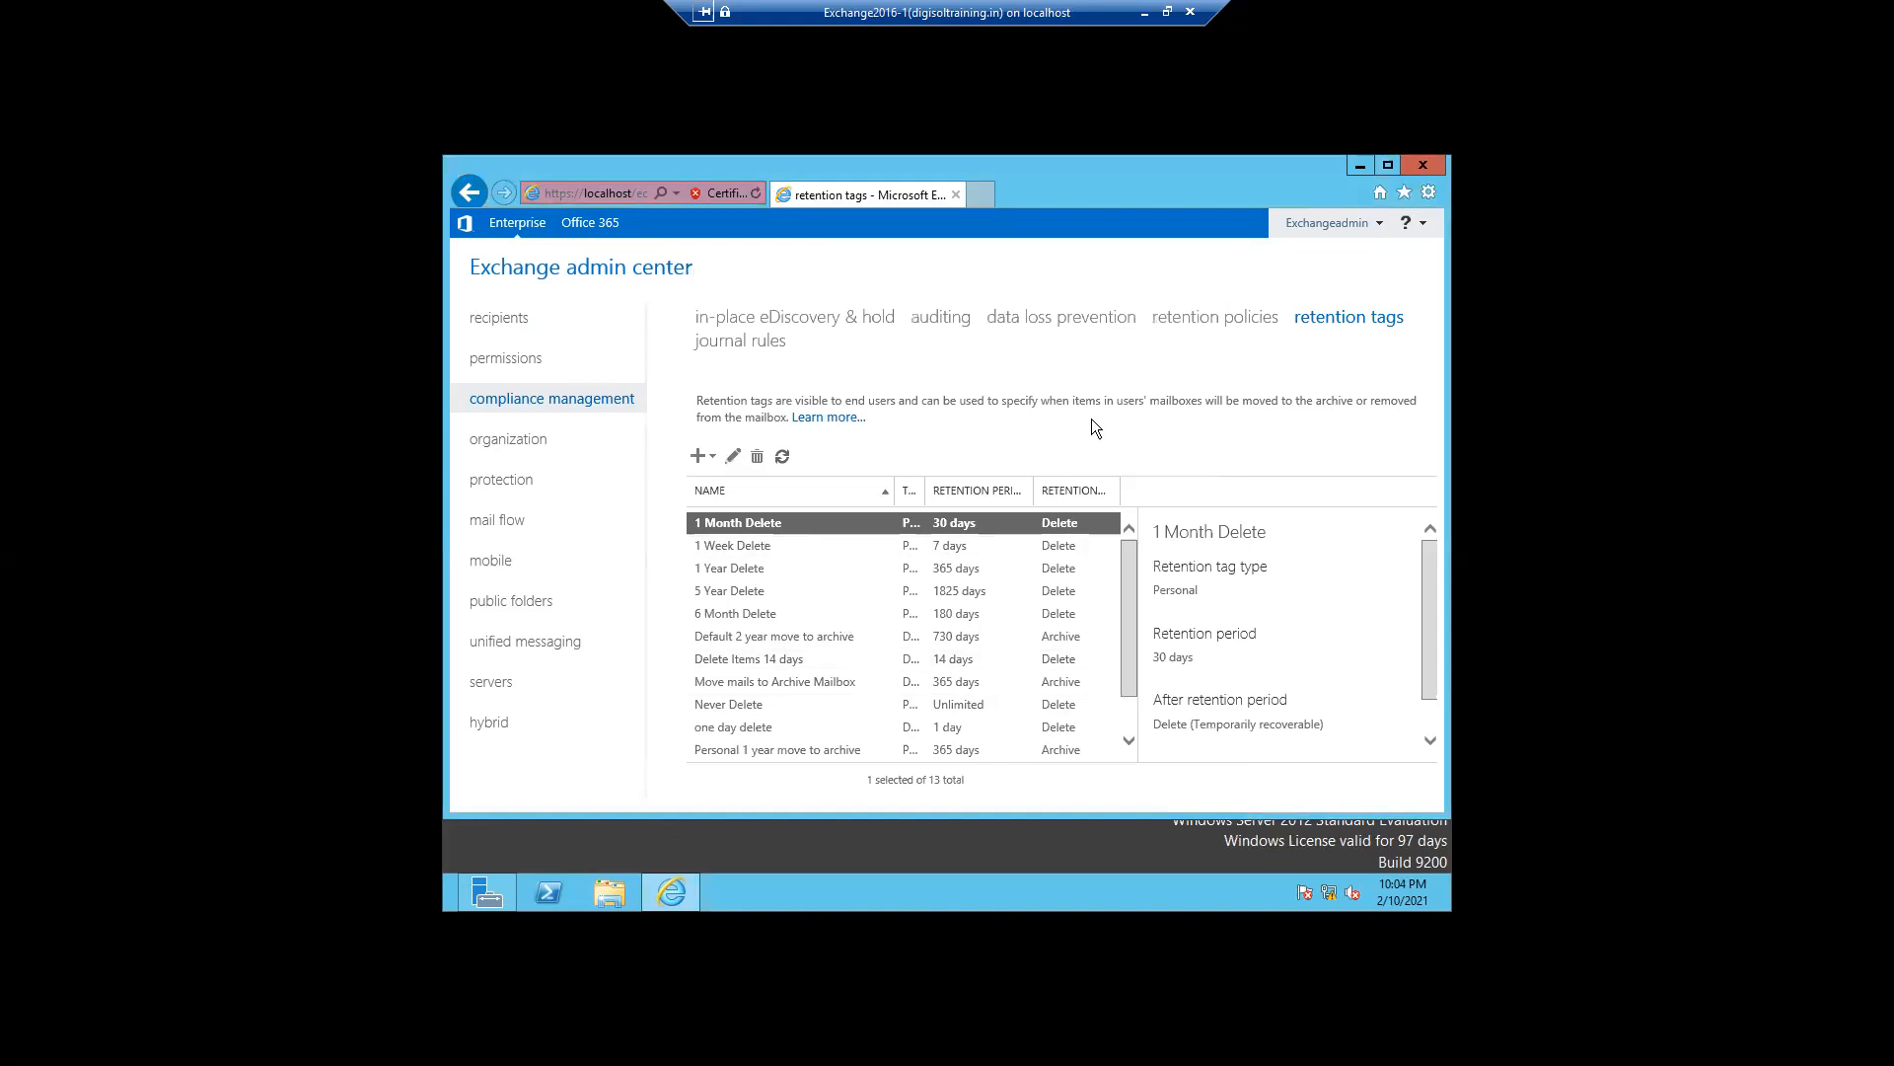
- Start a new retention policy named one delete policy
click(1181, 325)
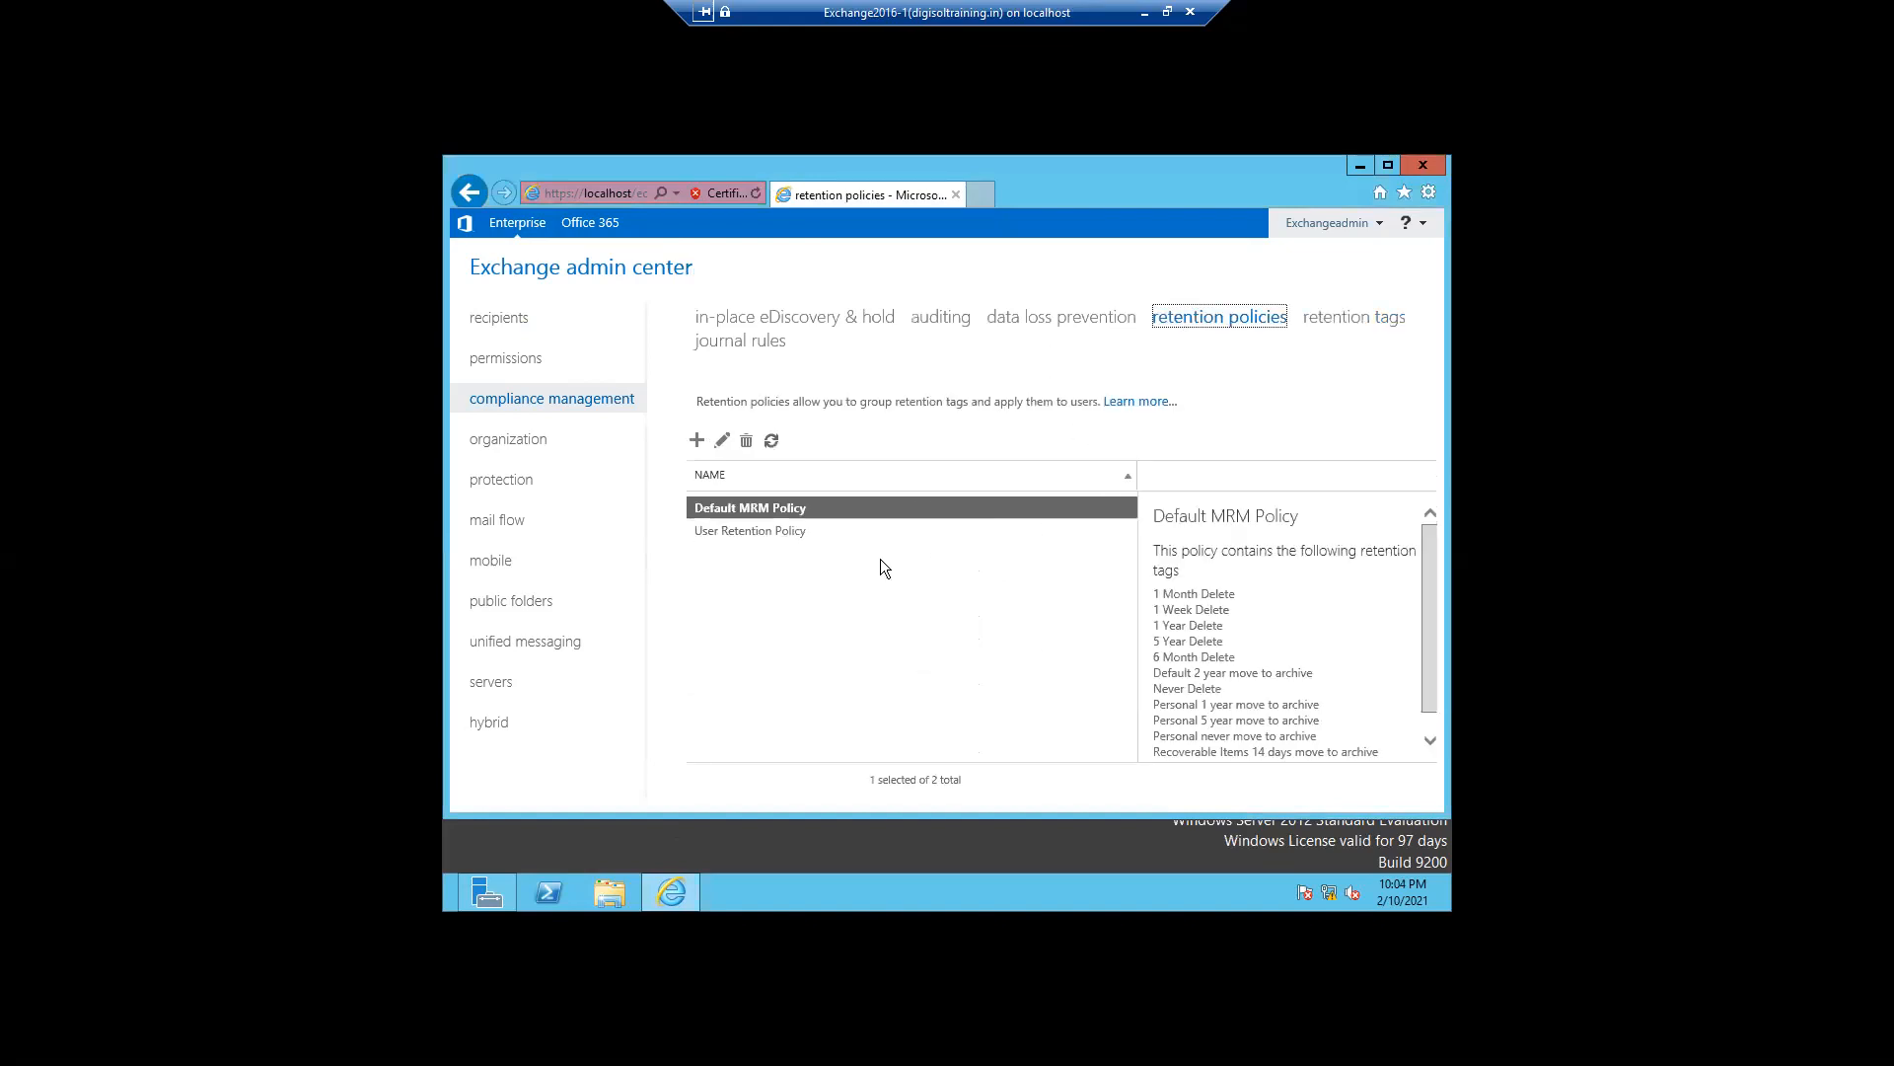
click(697, 441)
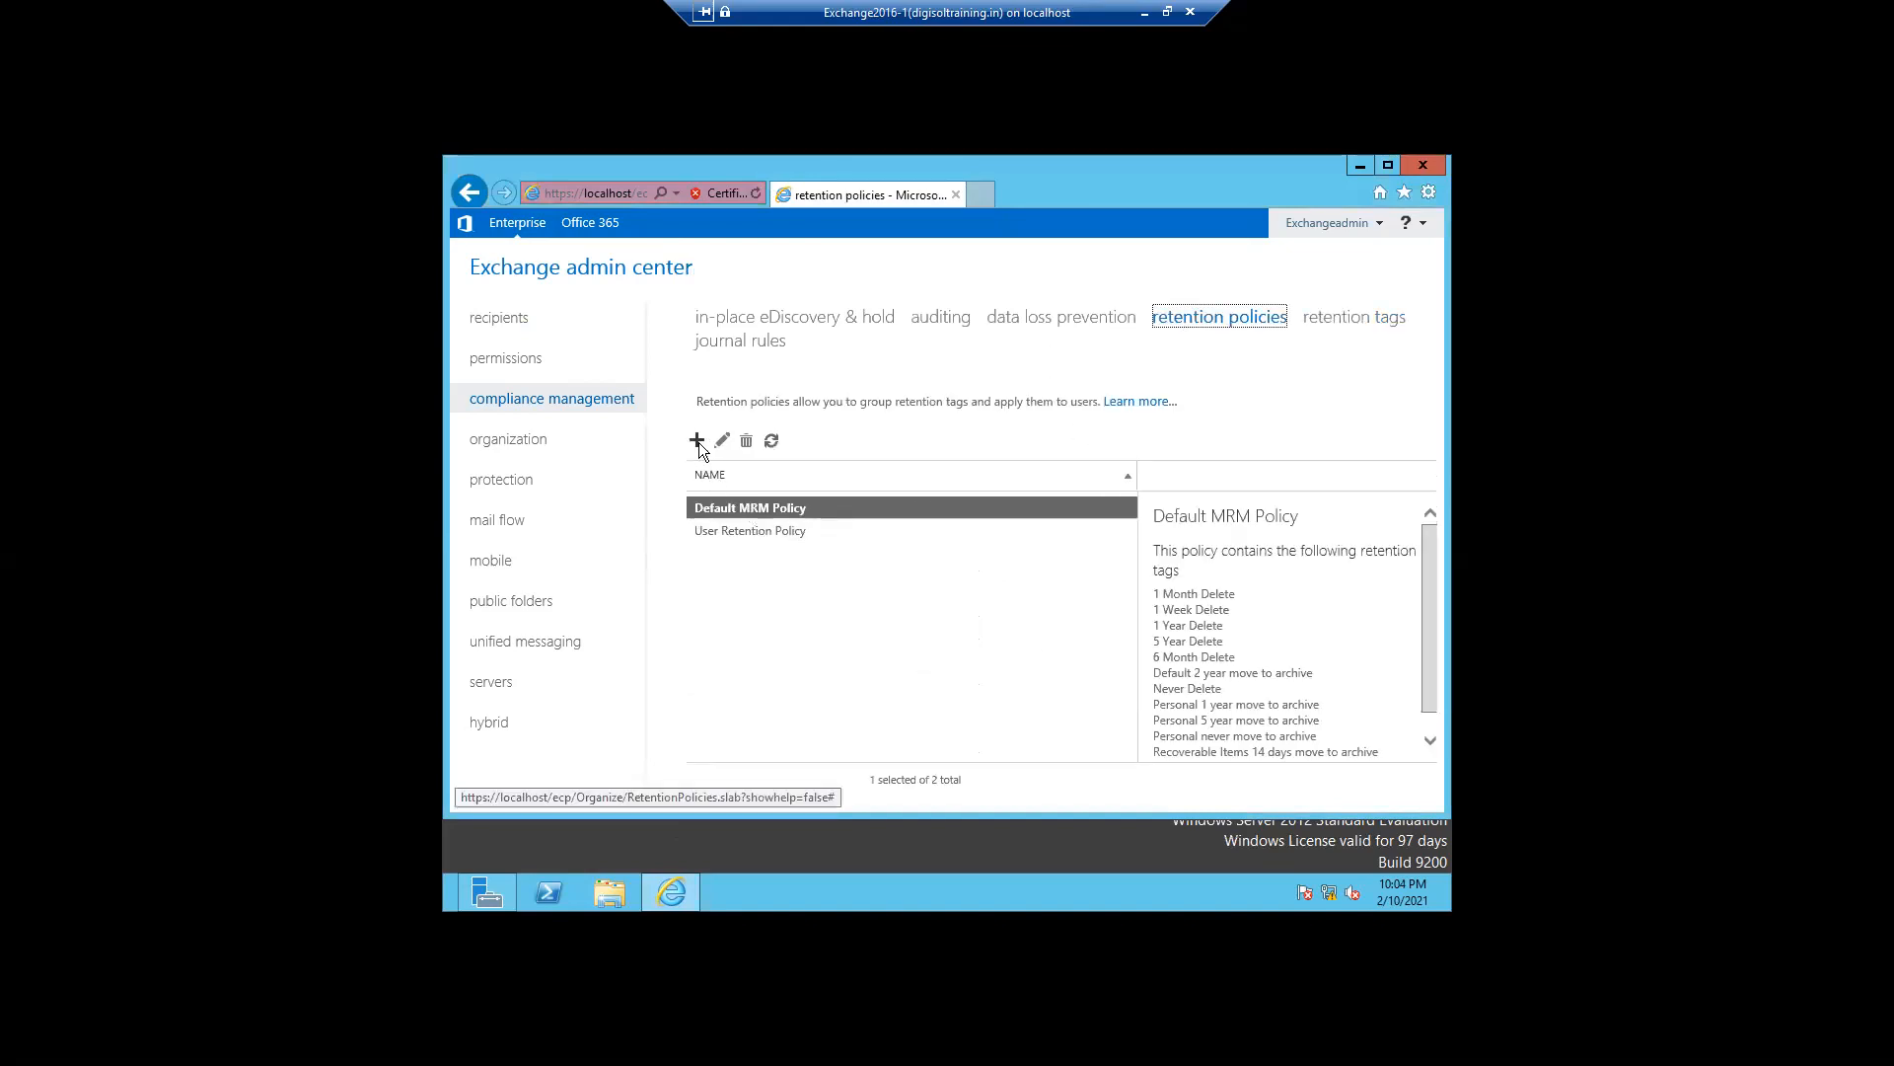
click(682, 430)
text(one delete policy)
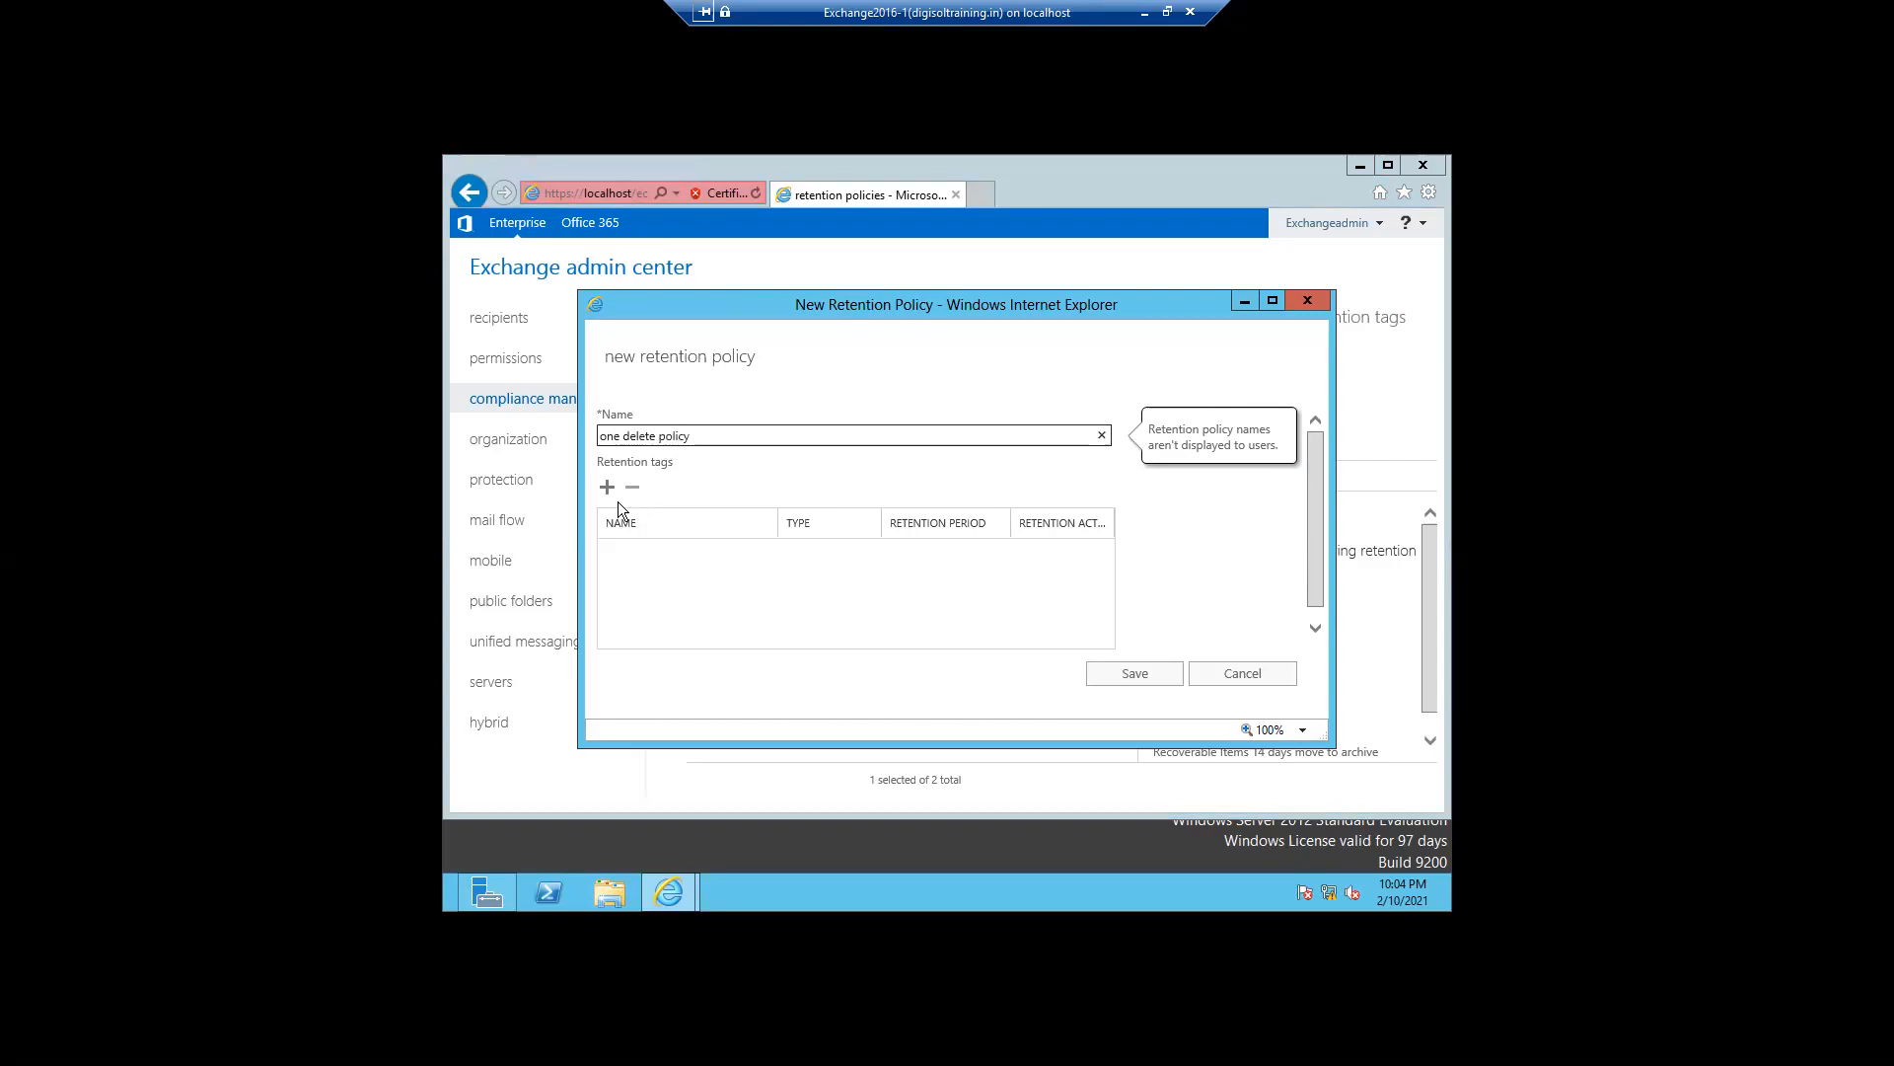
- Add the one day delete tag to the new policy and save it
click(606, 489)
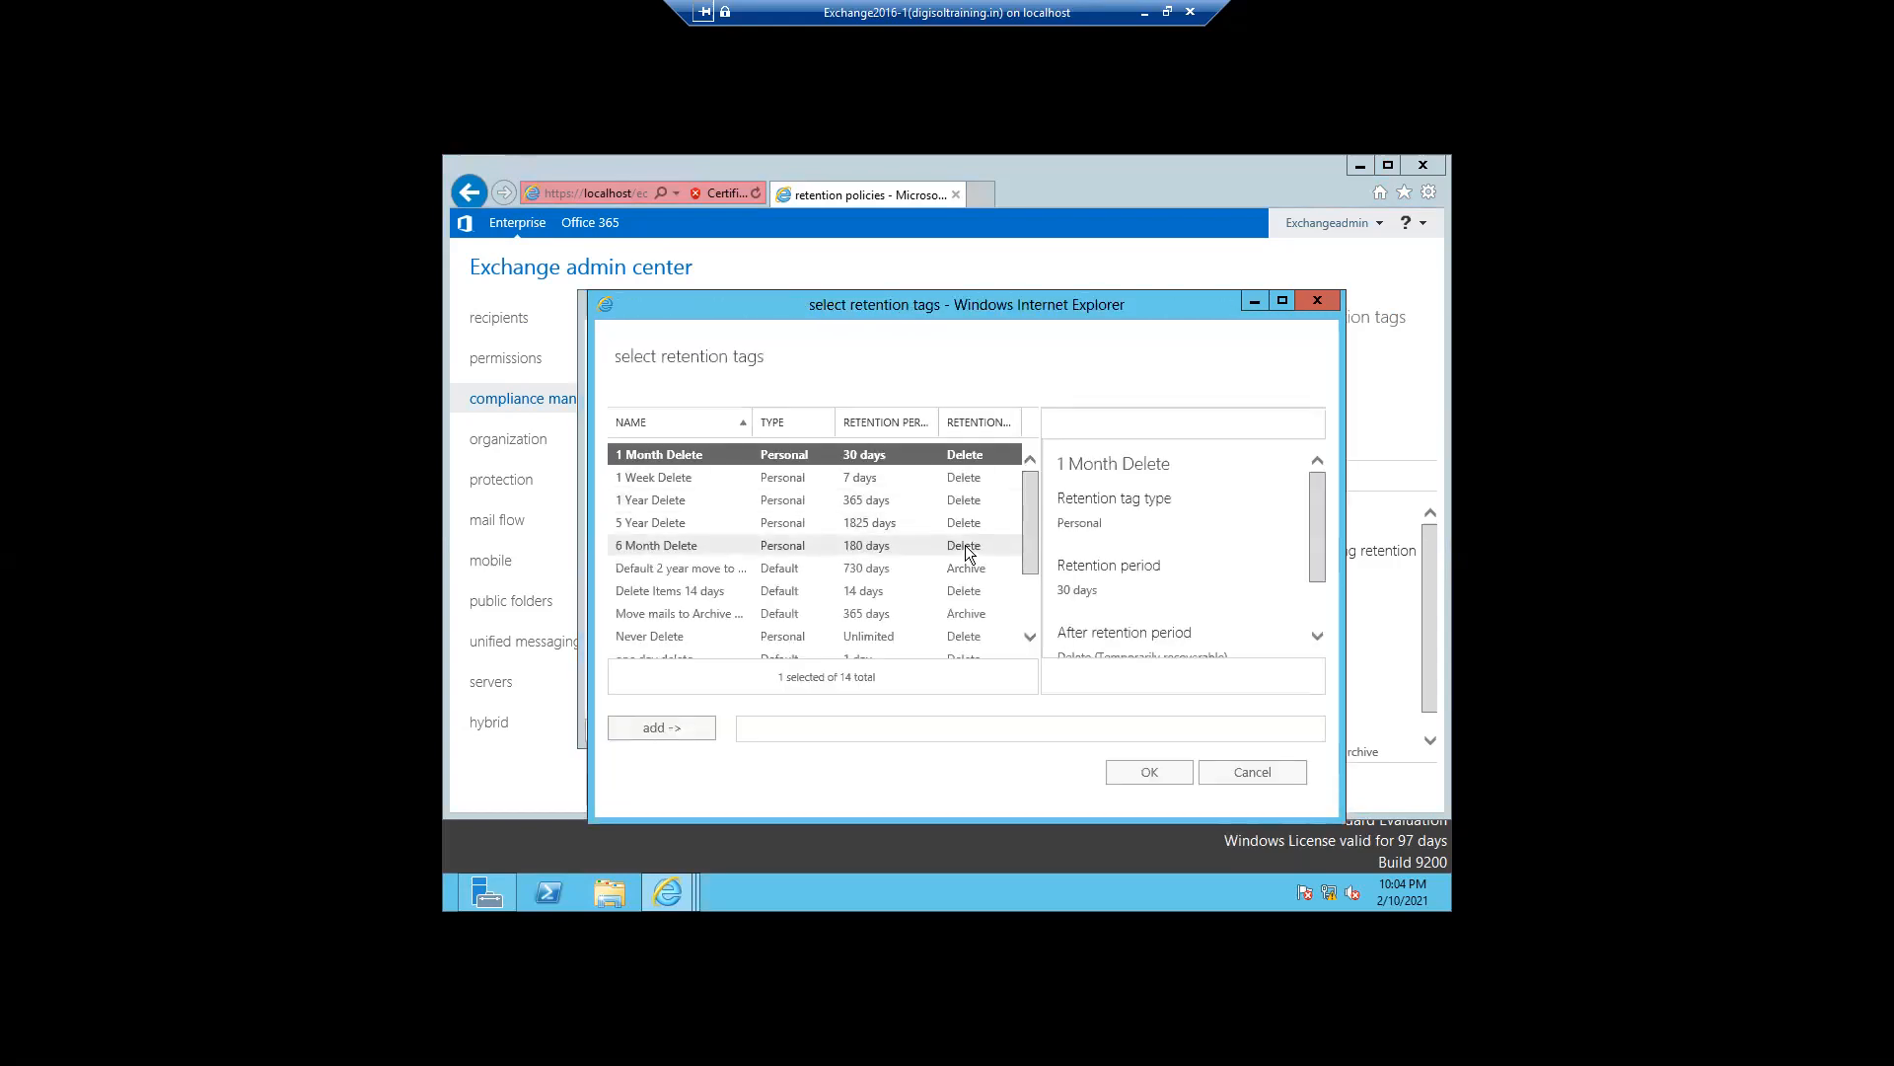
scroll(1029, 597, down, 3)
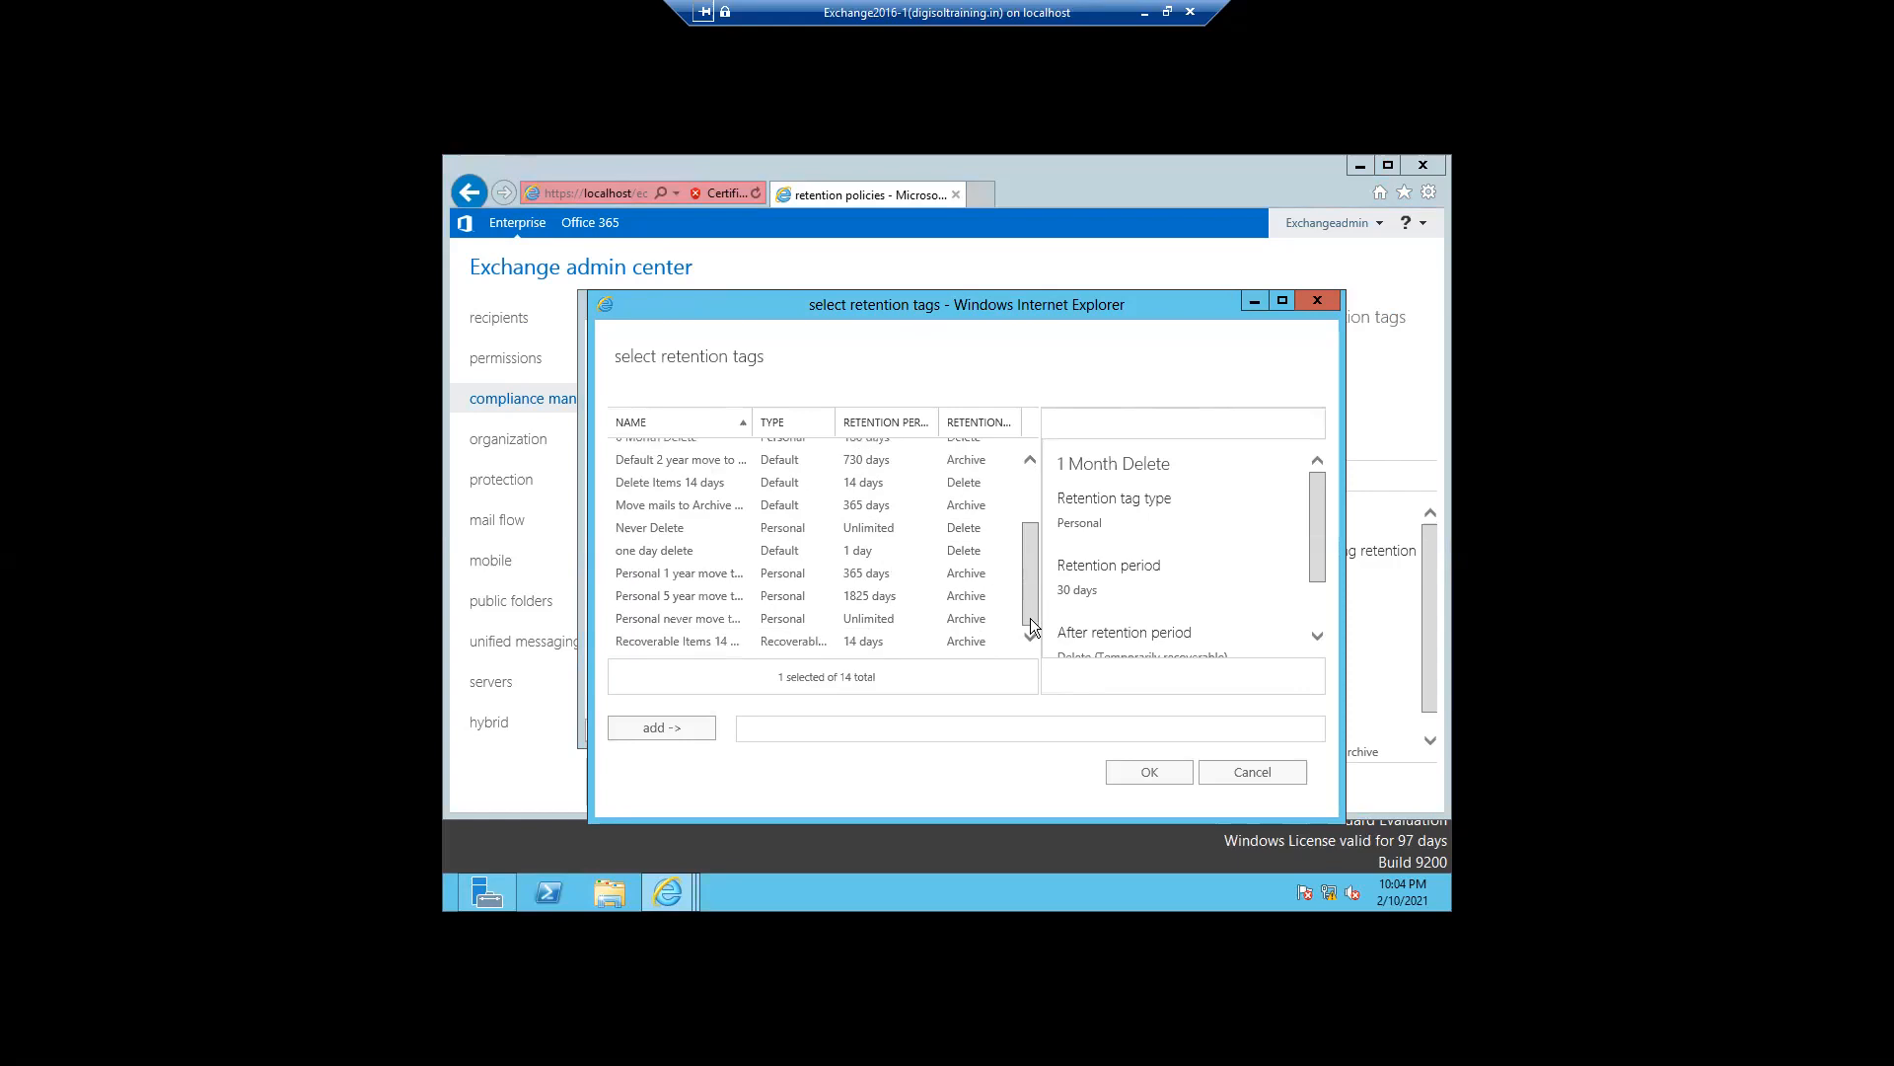
click(683, 554)
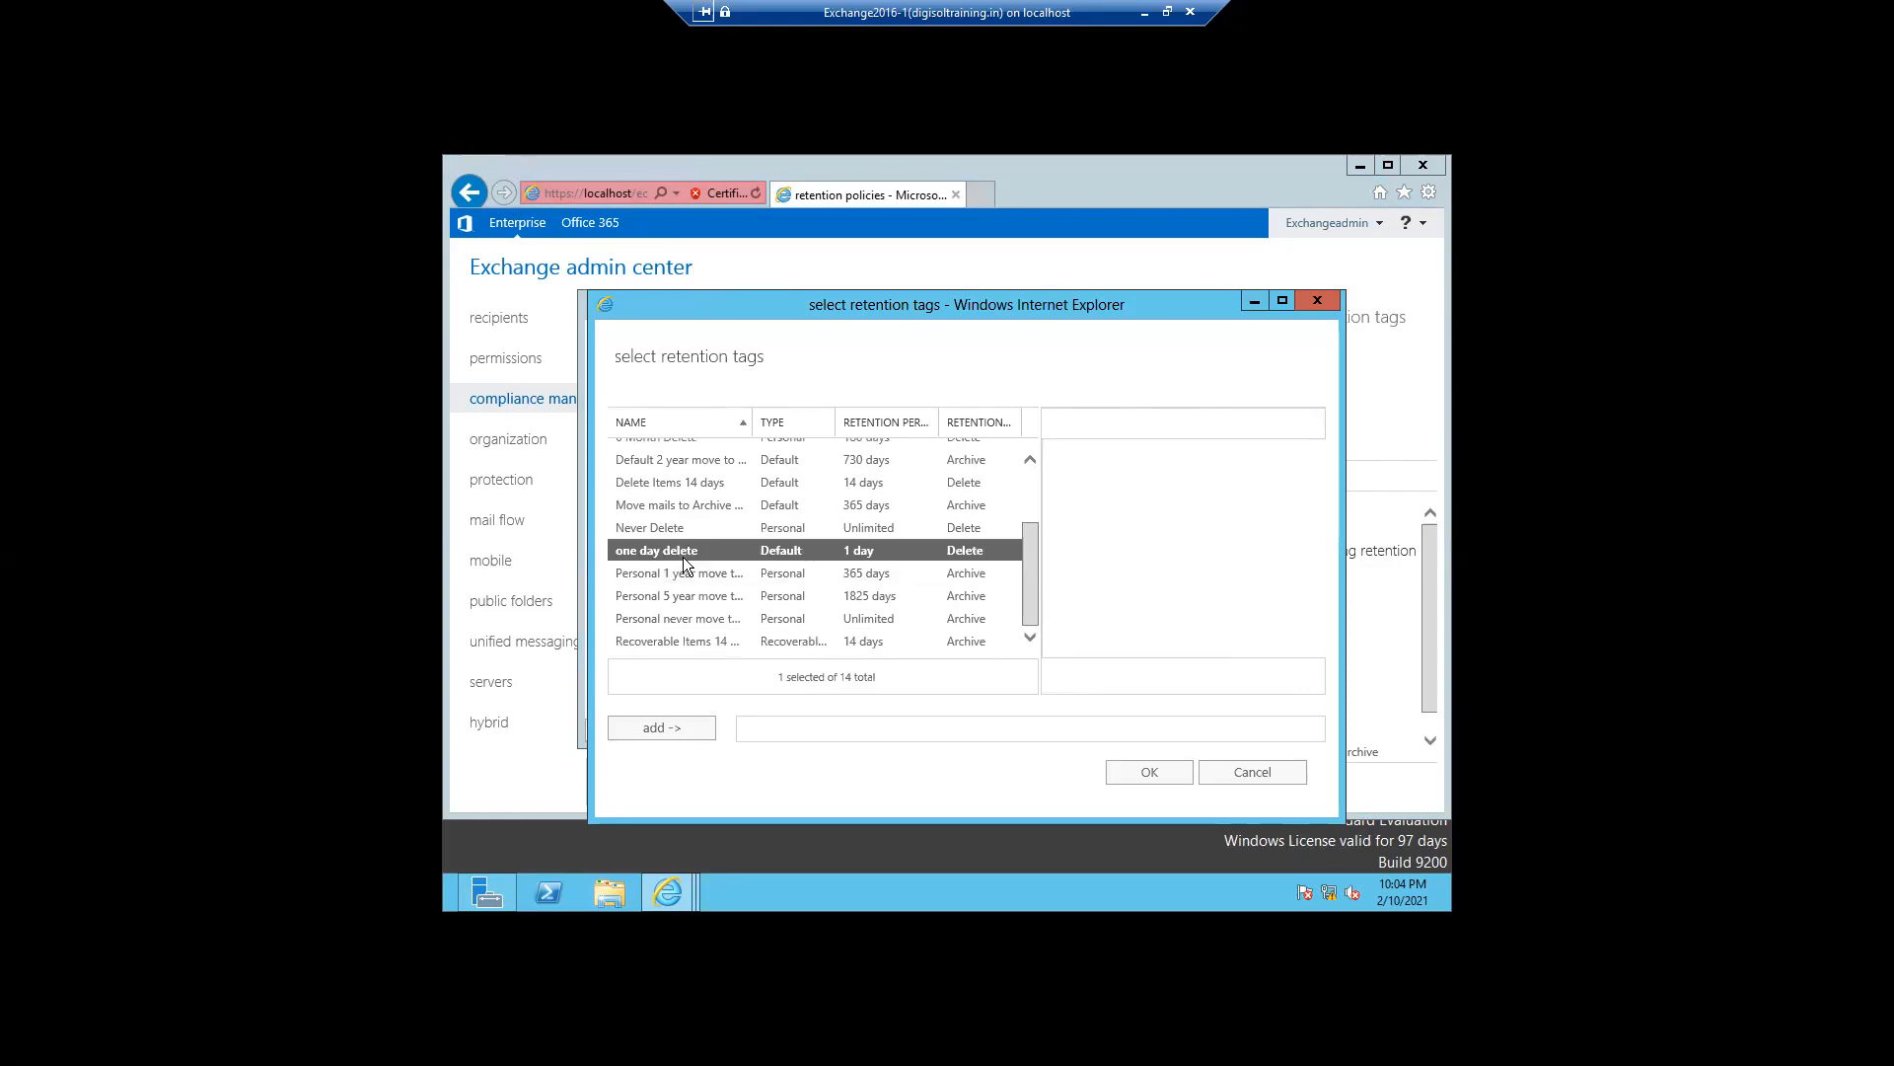
click(656, 742)
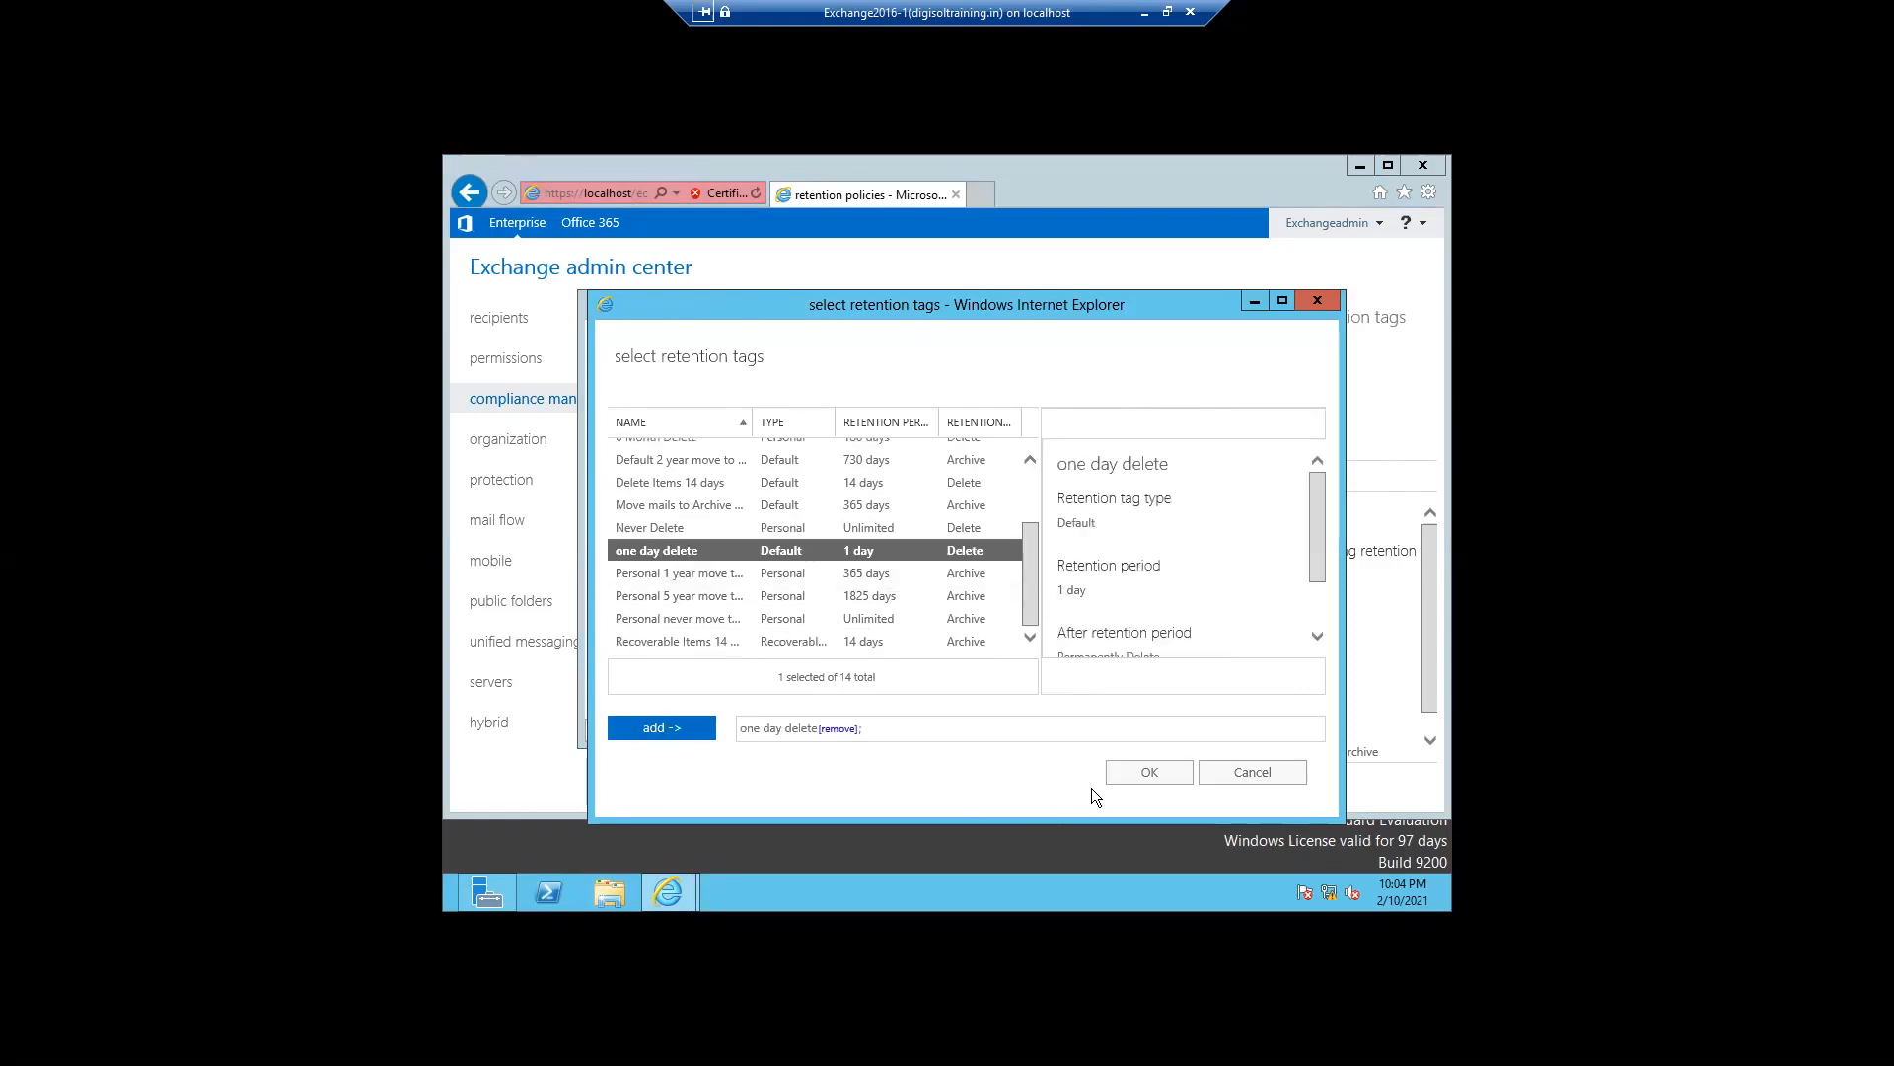
click(1118, 785)
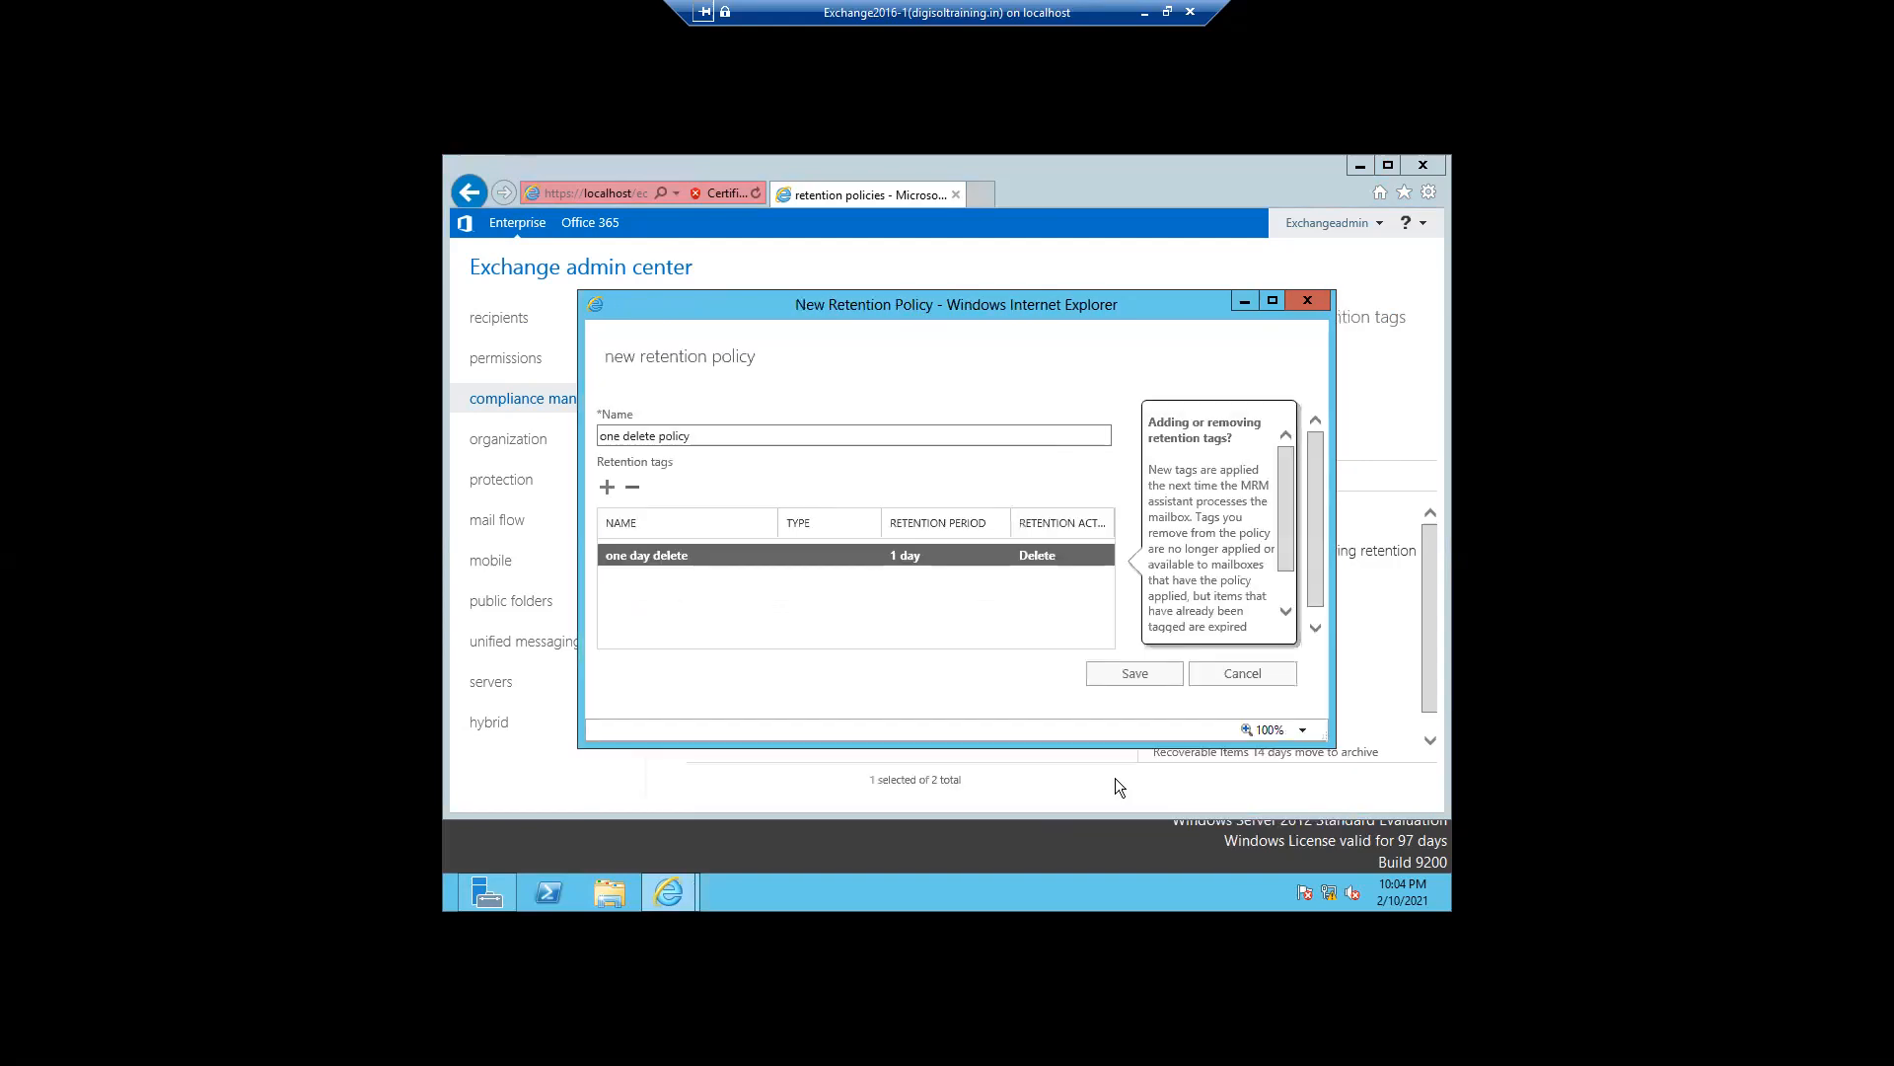
click(1115, 673)
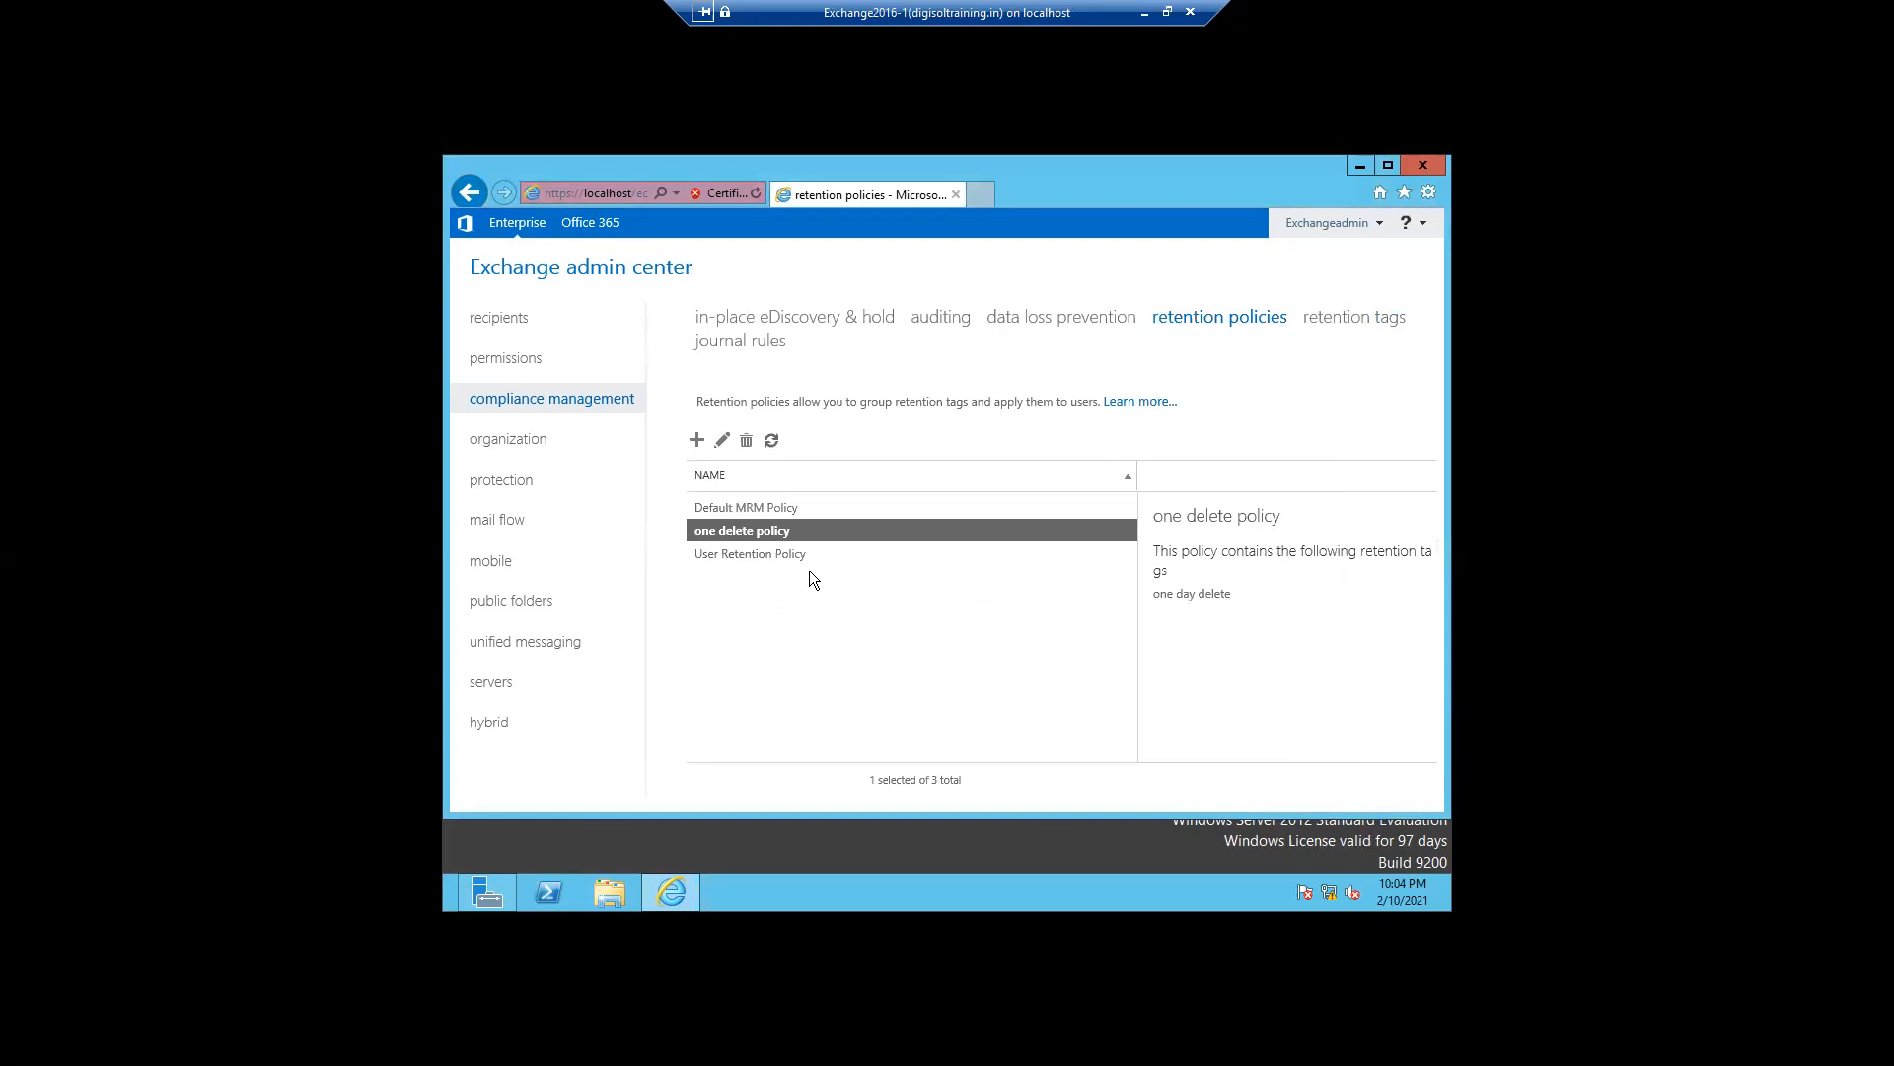
- Assign the one delete policy as the retention policy of the archive-enabled user mailbox and save
click(499, 330)
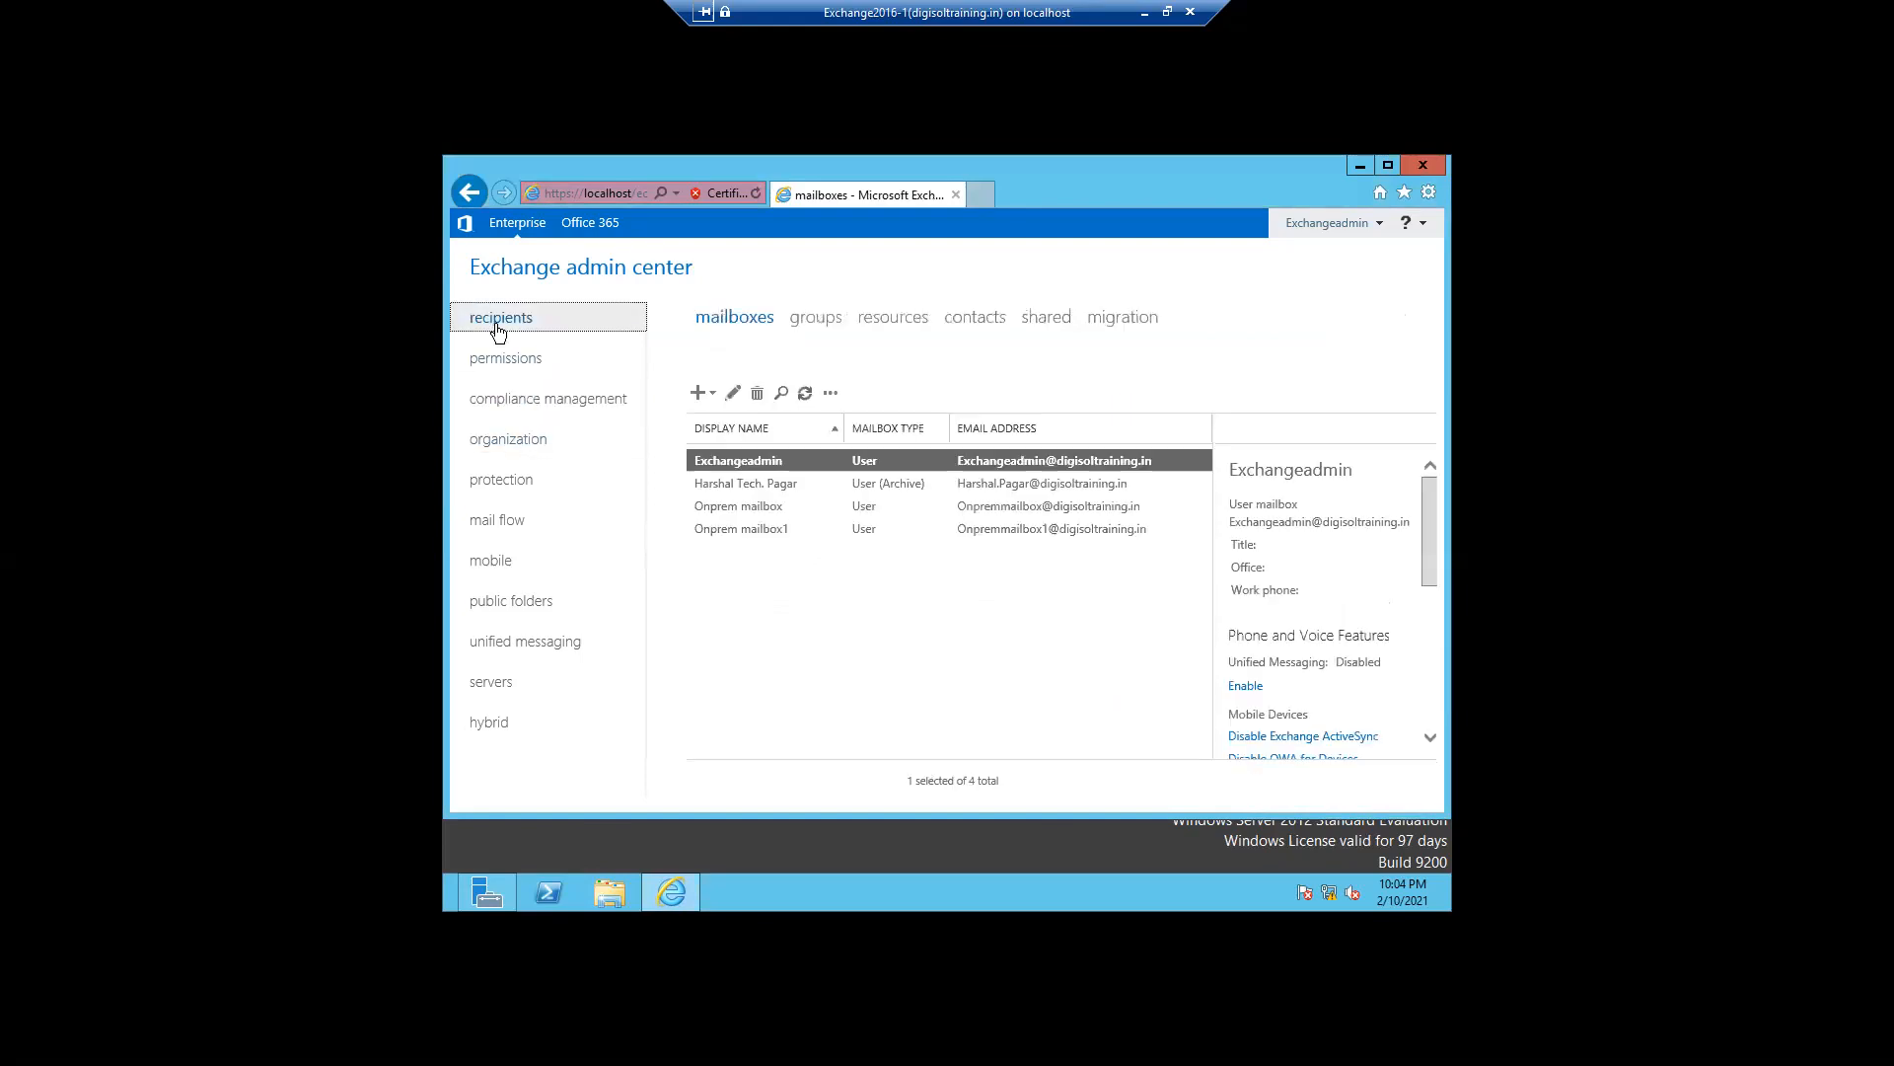
double_click(716, 488)
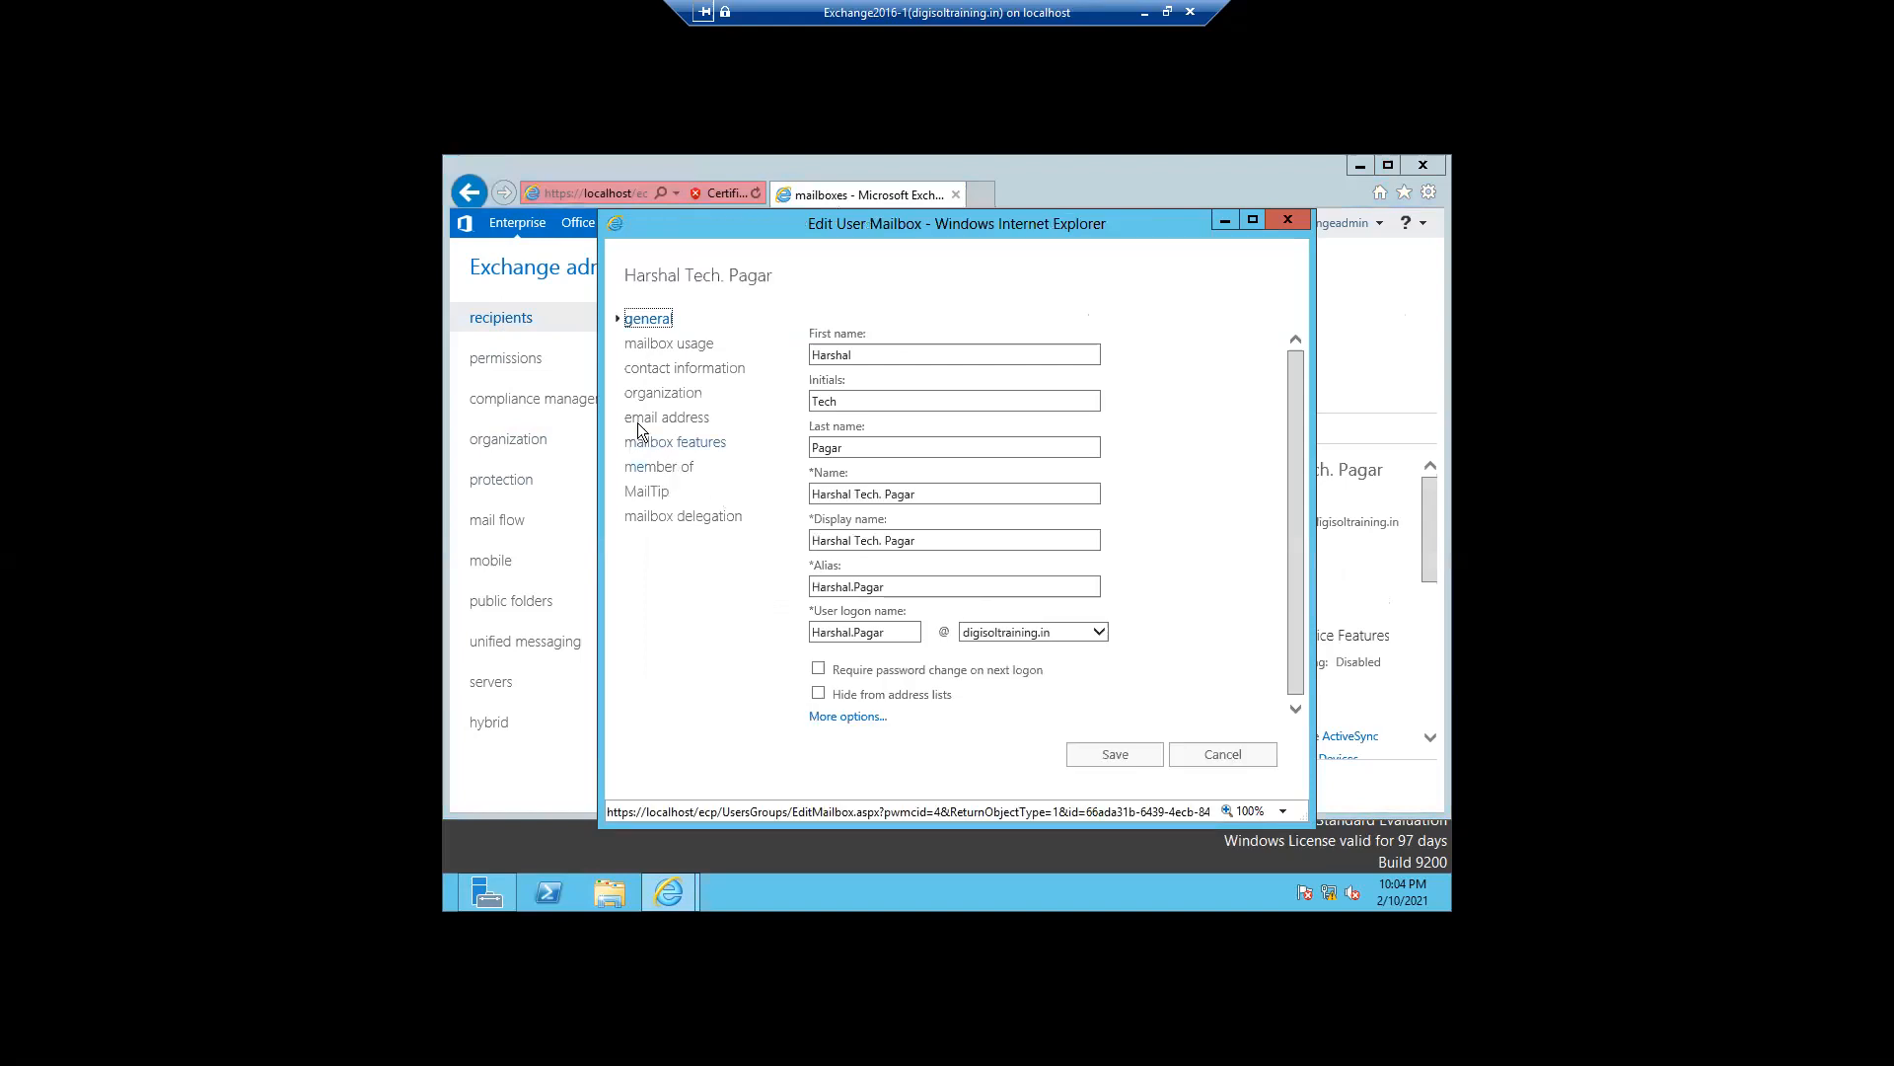
click(646, 442)
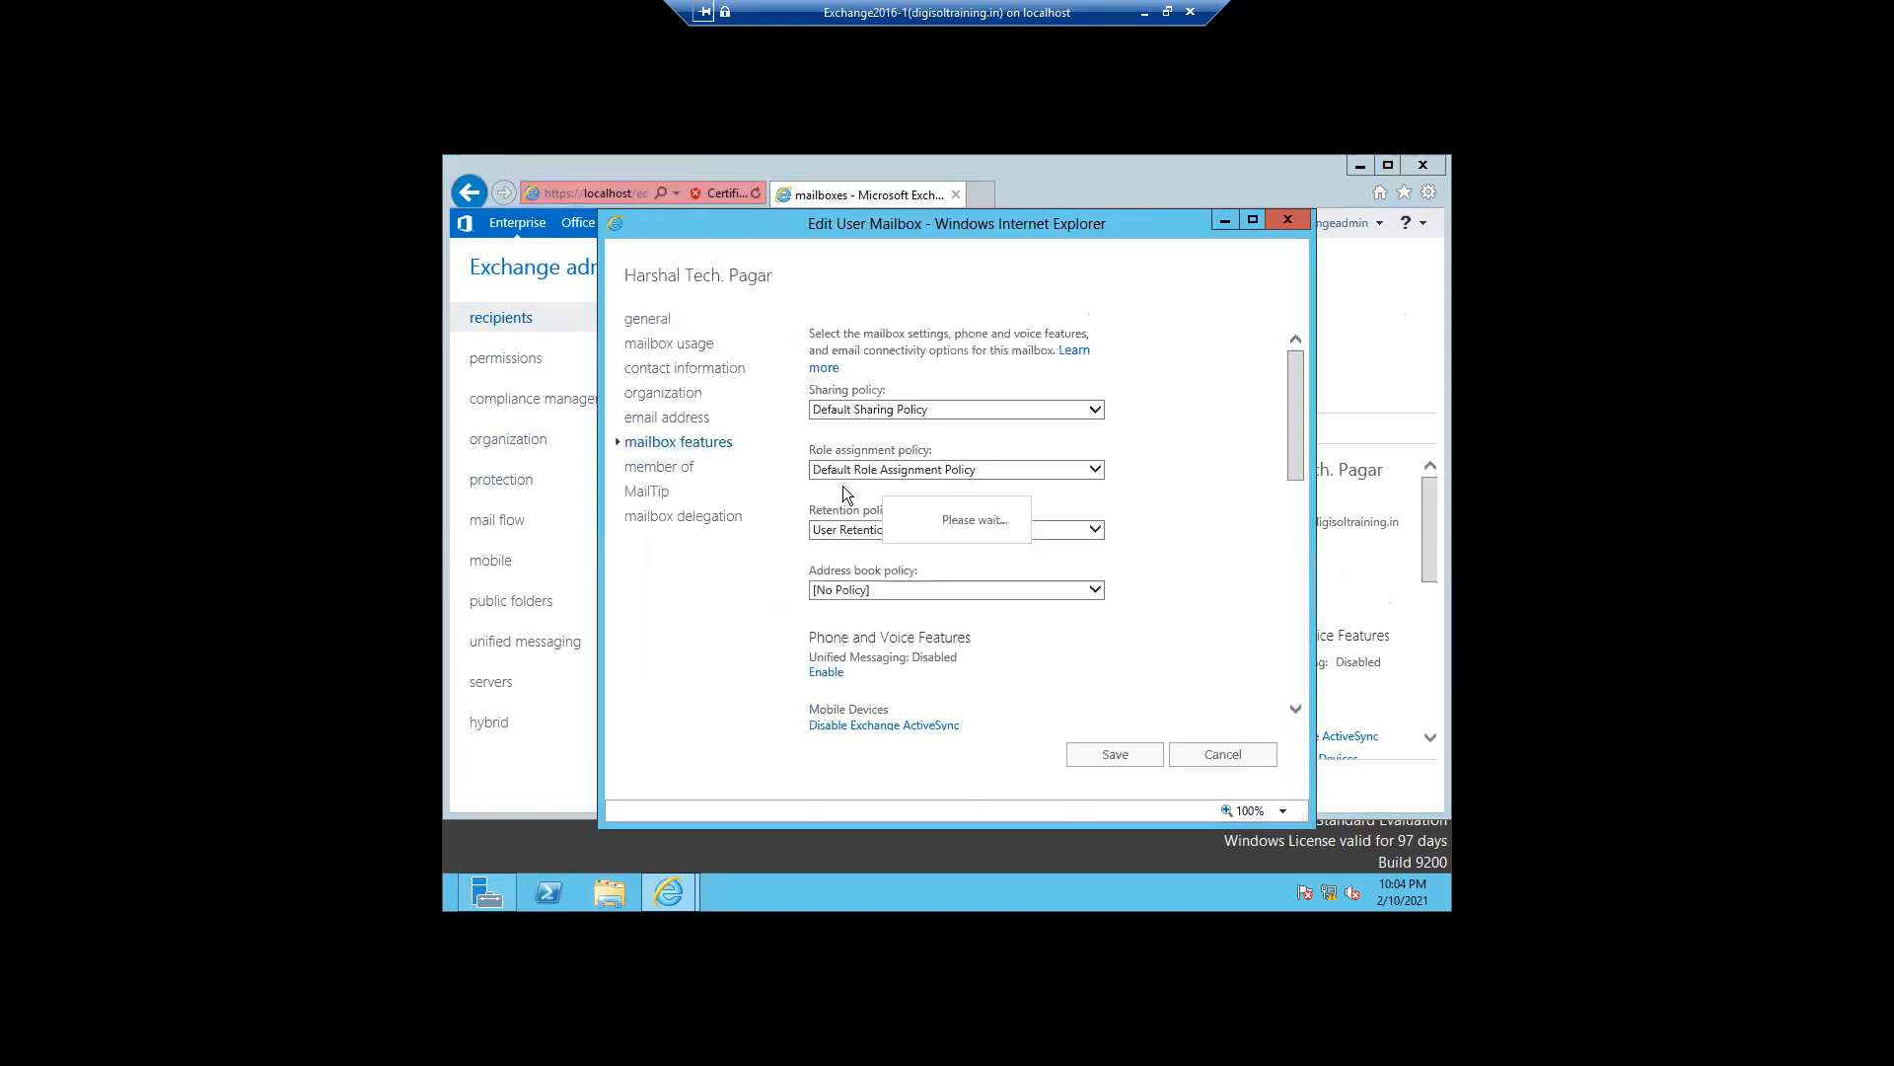
click(1078, 533)
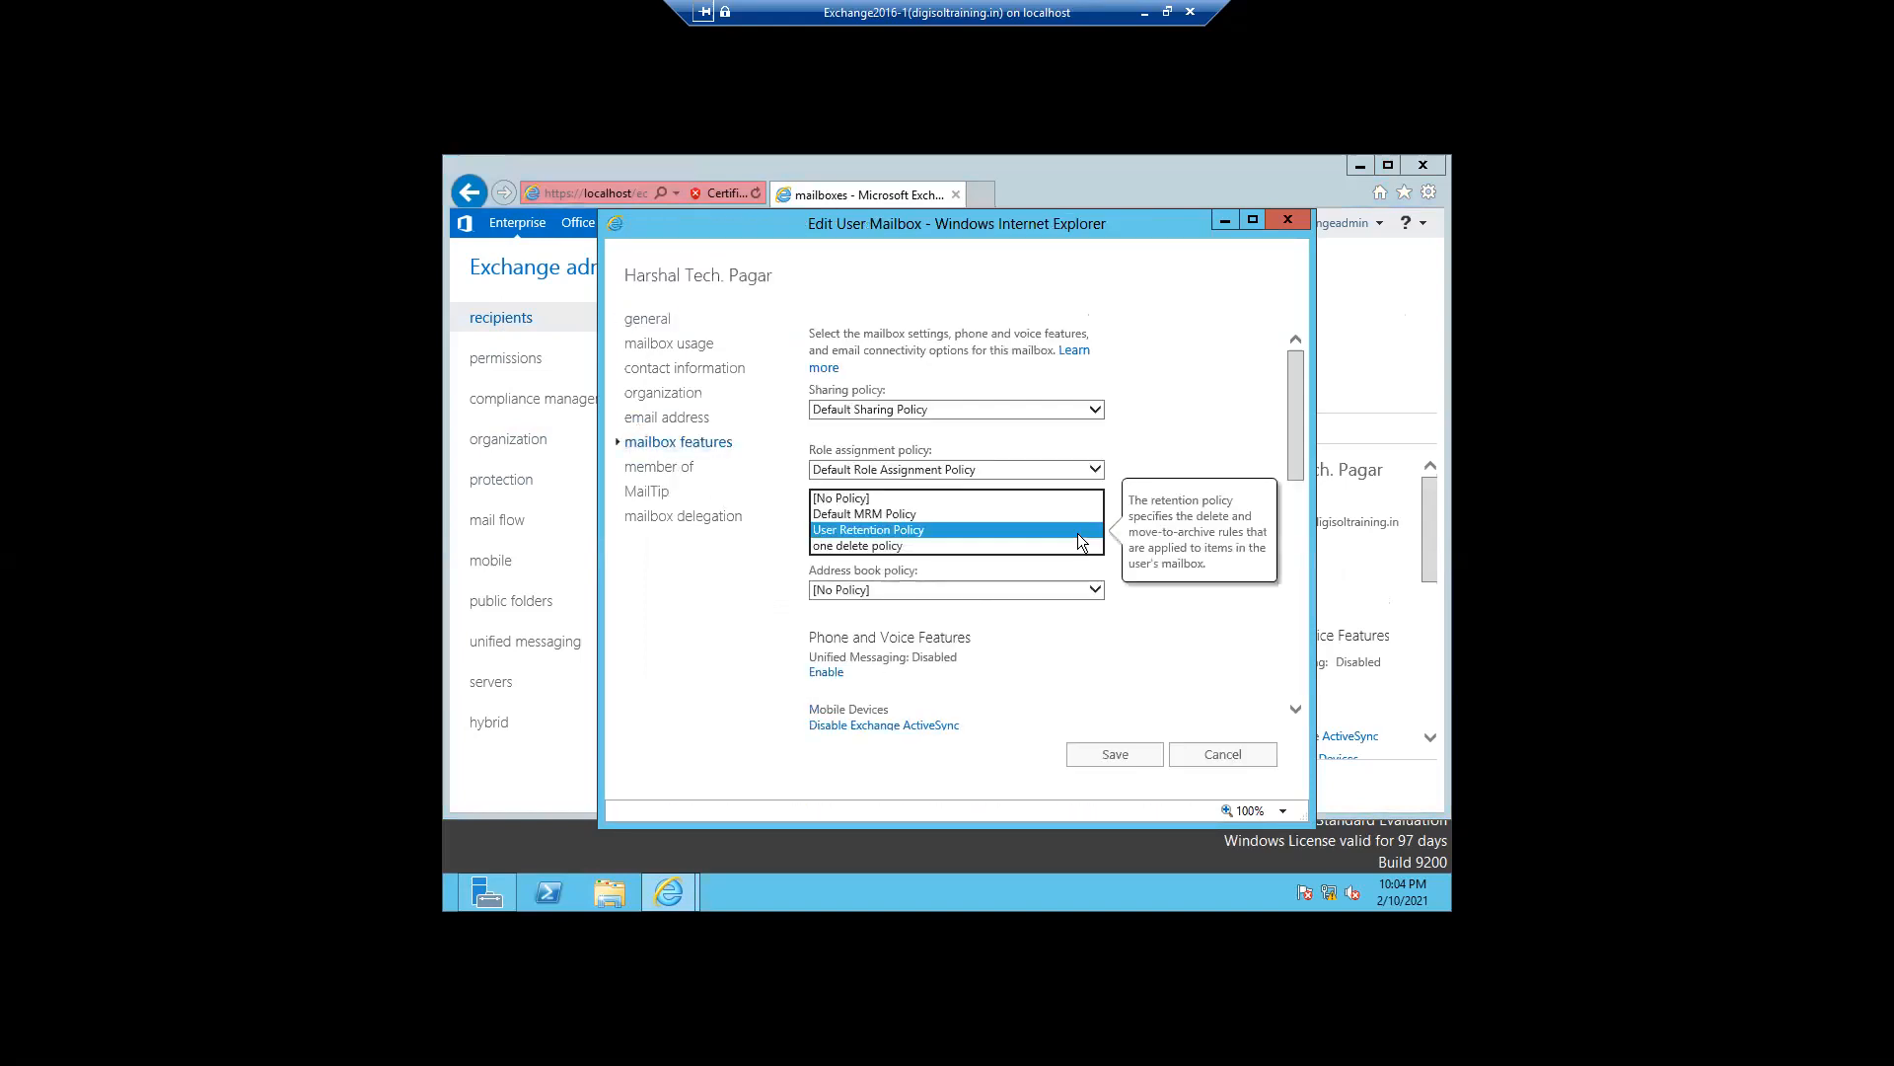
click(892, 549)
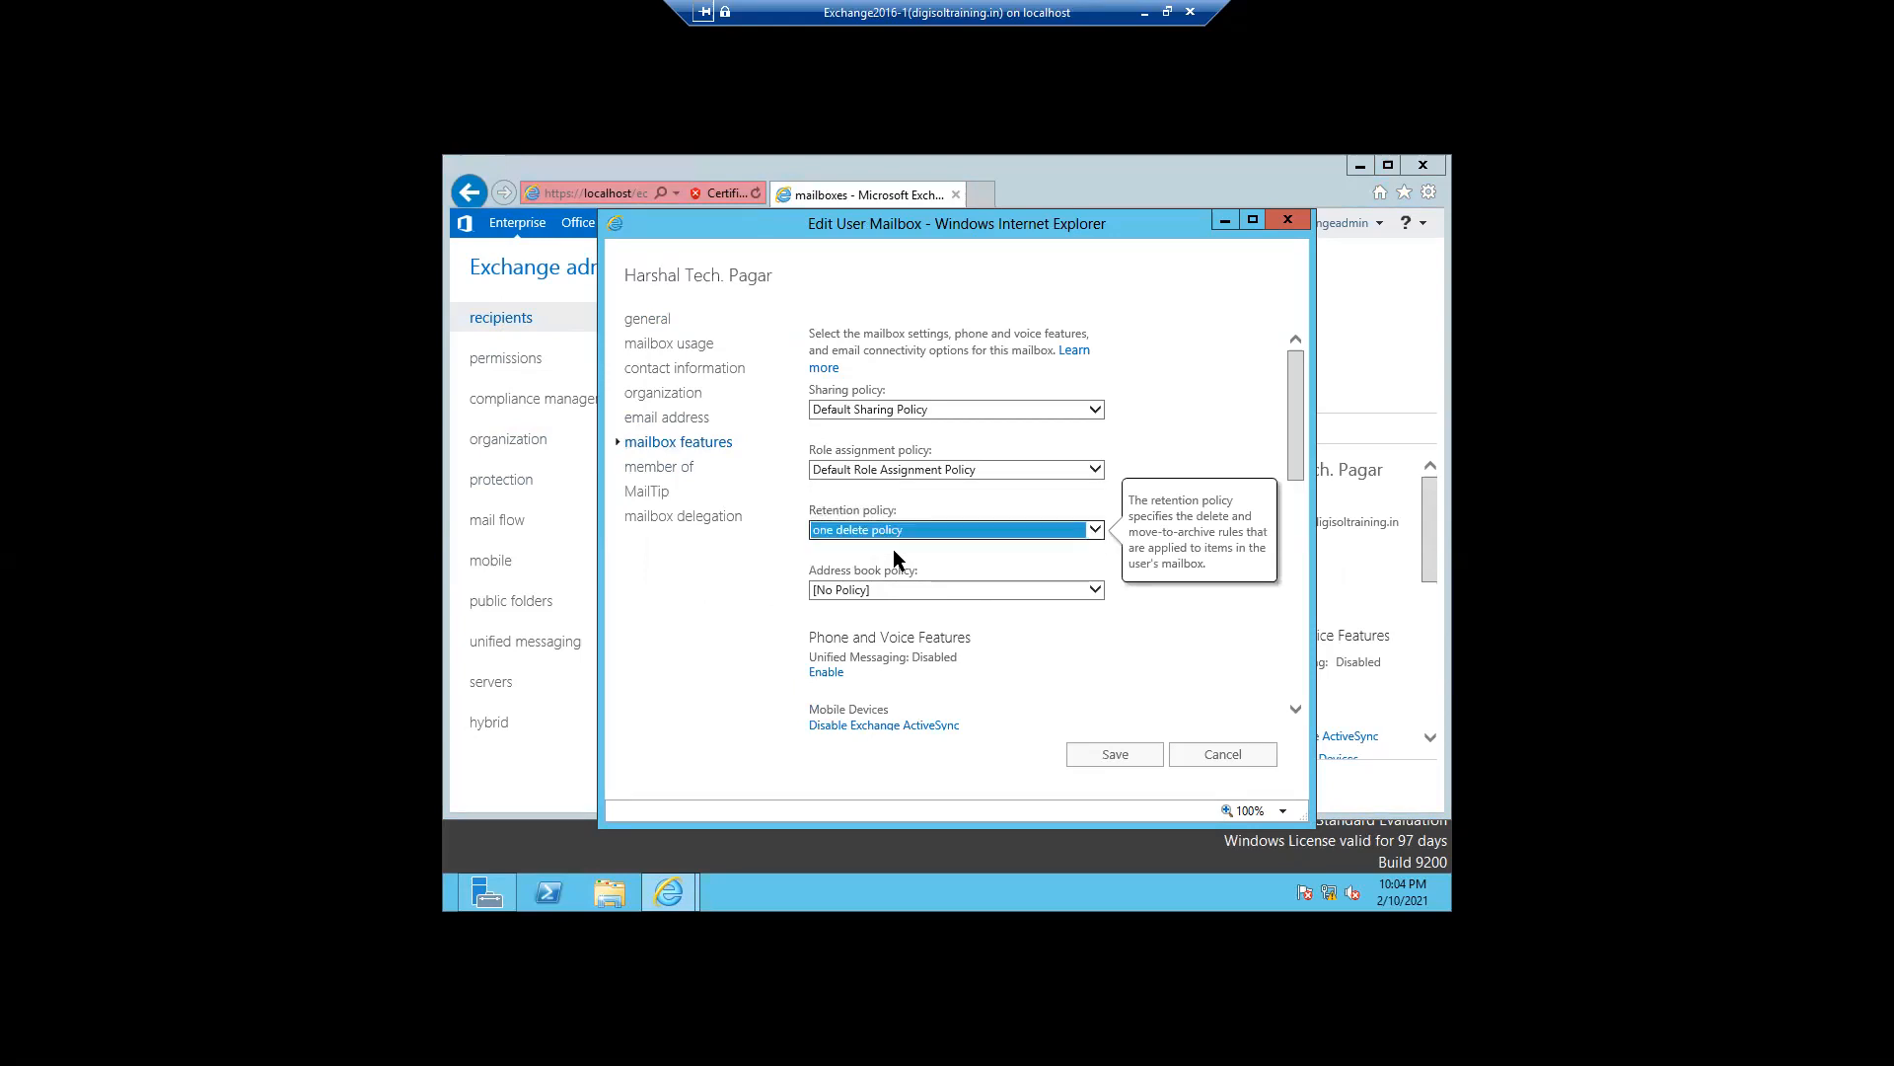
click(1093, 747)
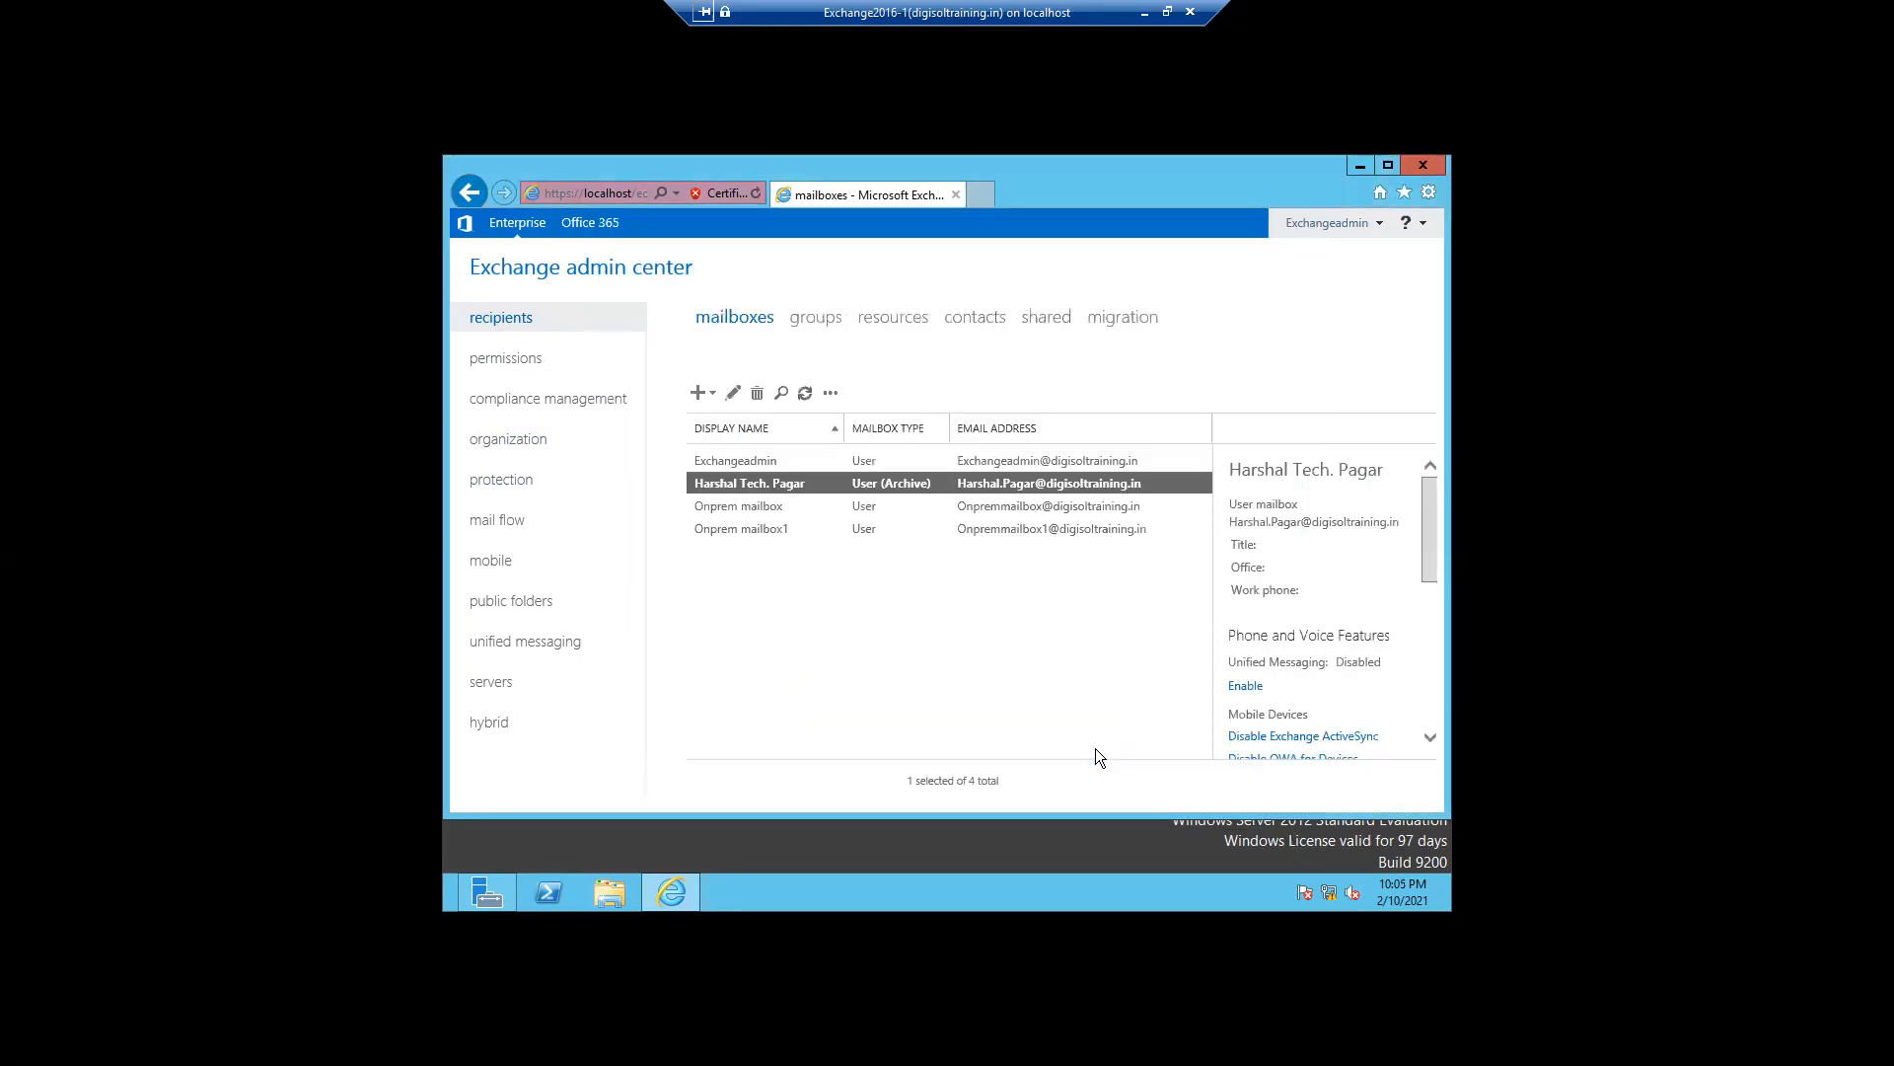
- Set the Onprem mailbox's retention policy to User Retention Policy and save
double_click(719, 504)
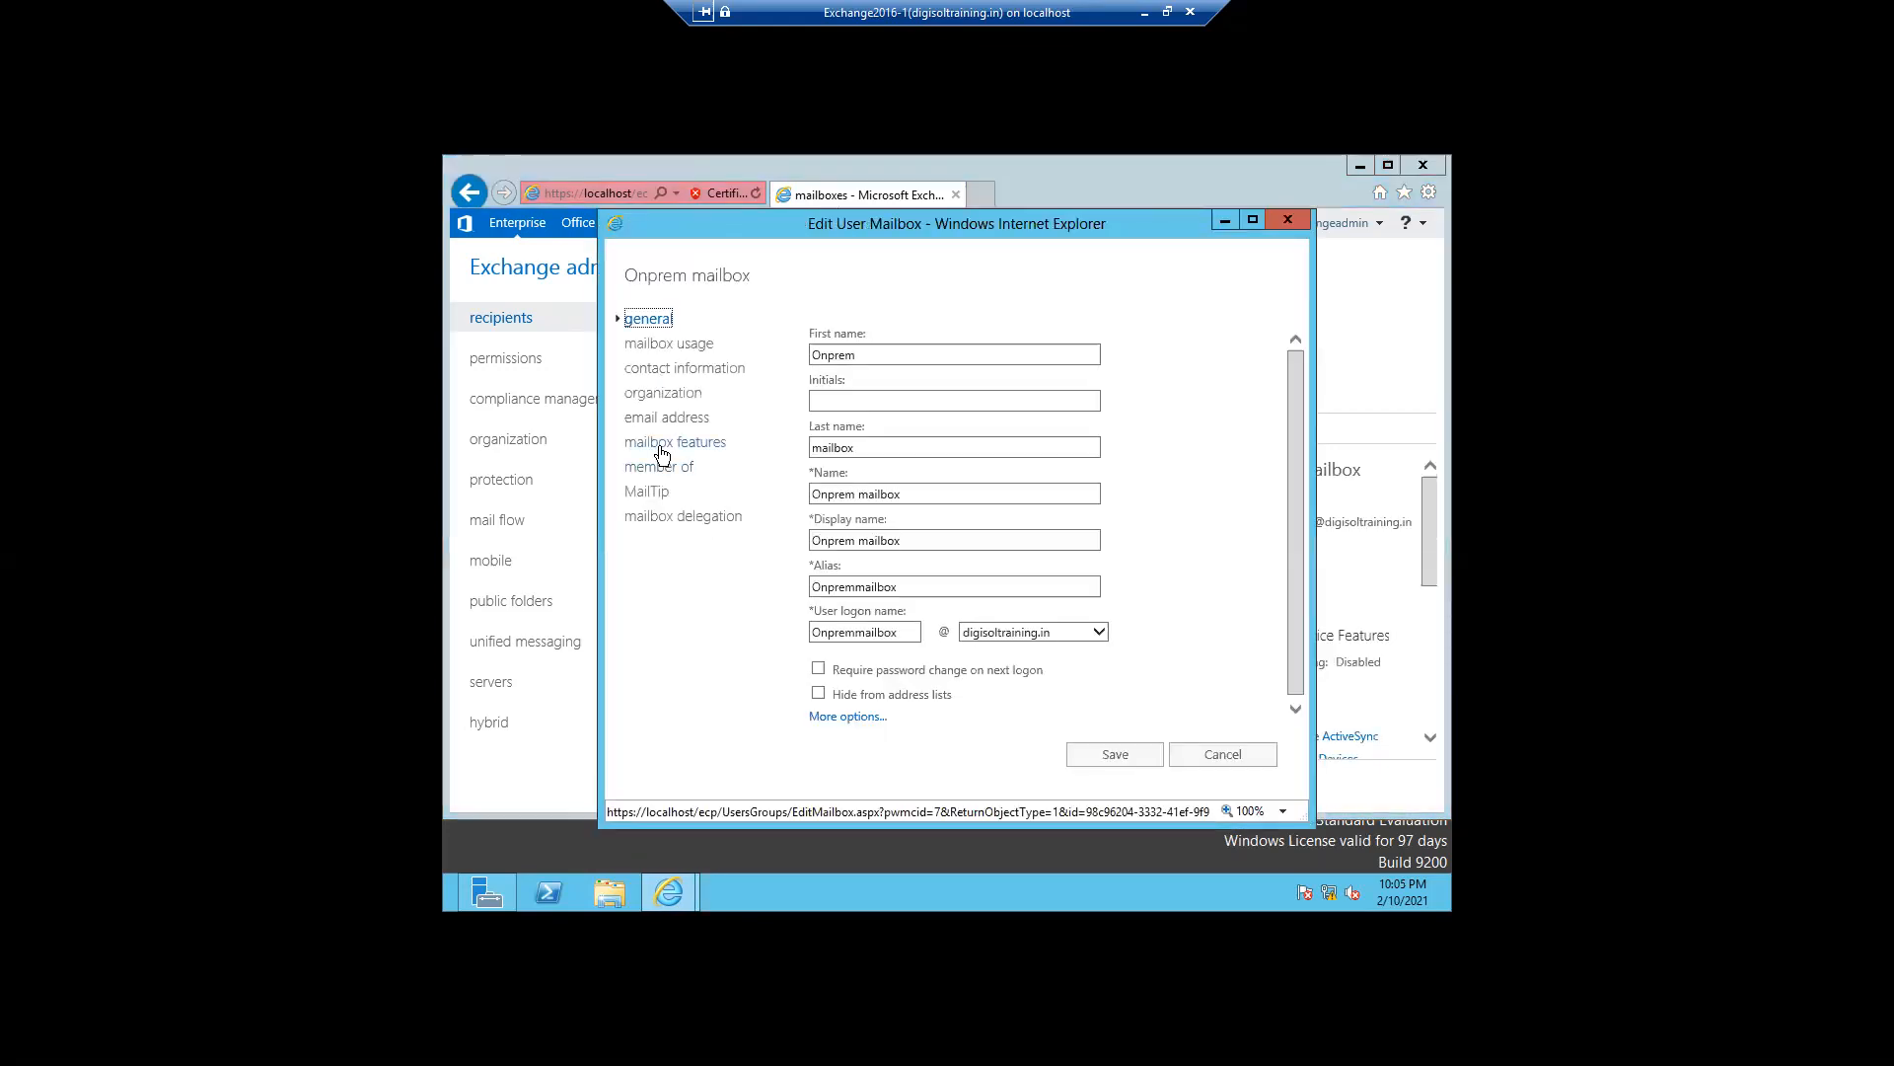
click(658, 444)
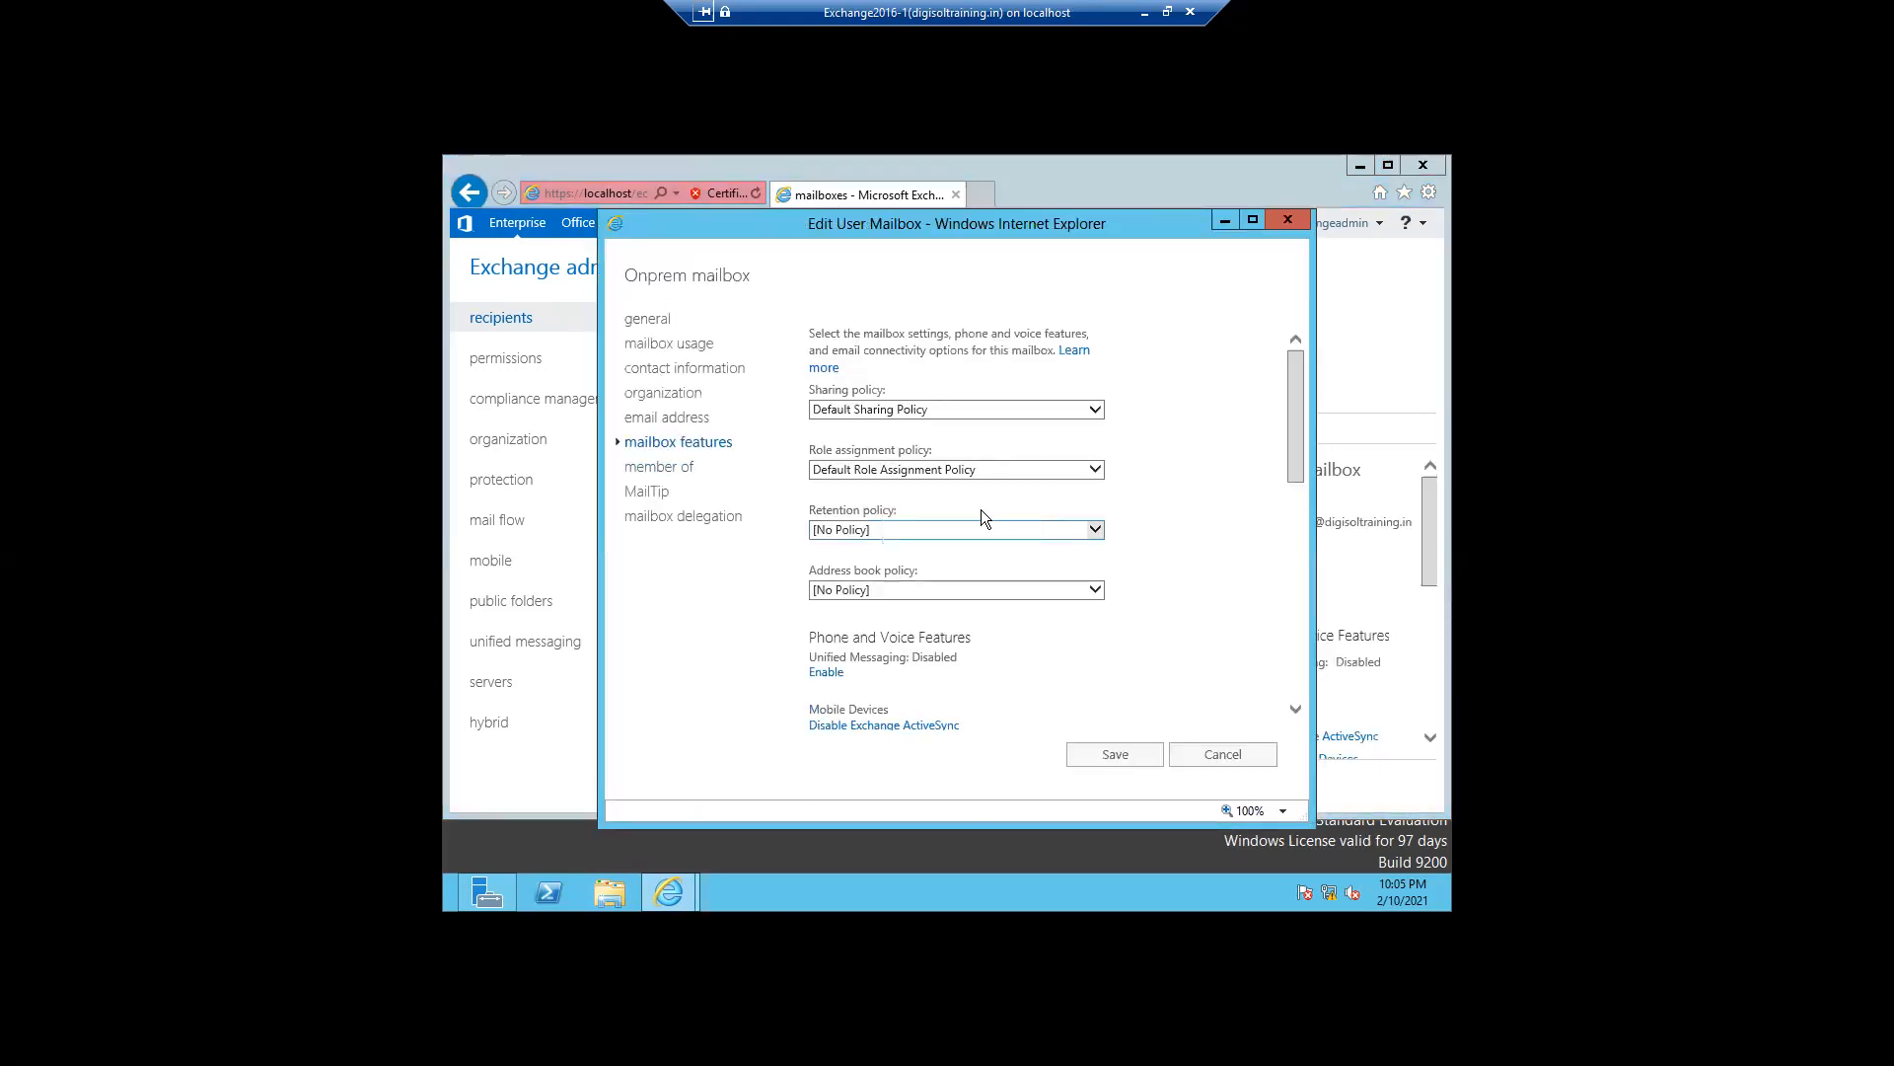
click(1088, 473)
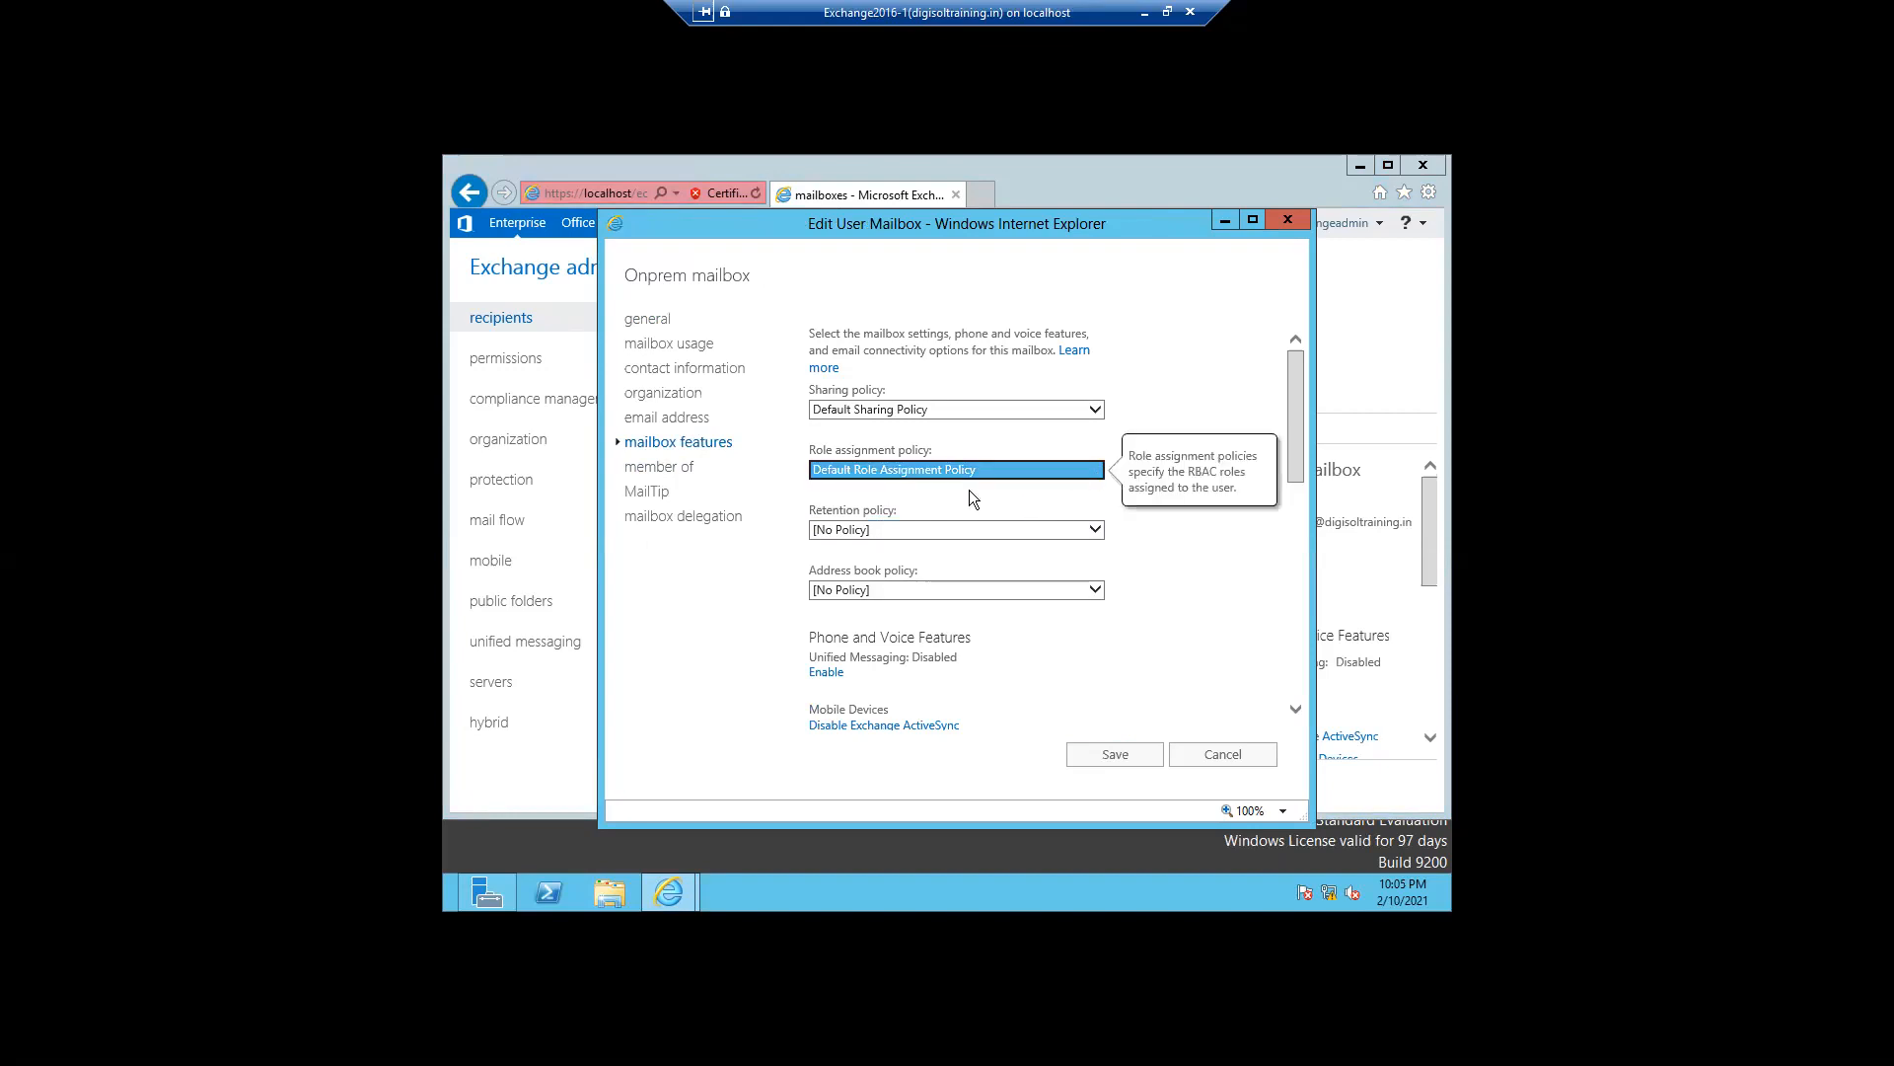
click(1164, 538)
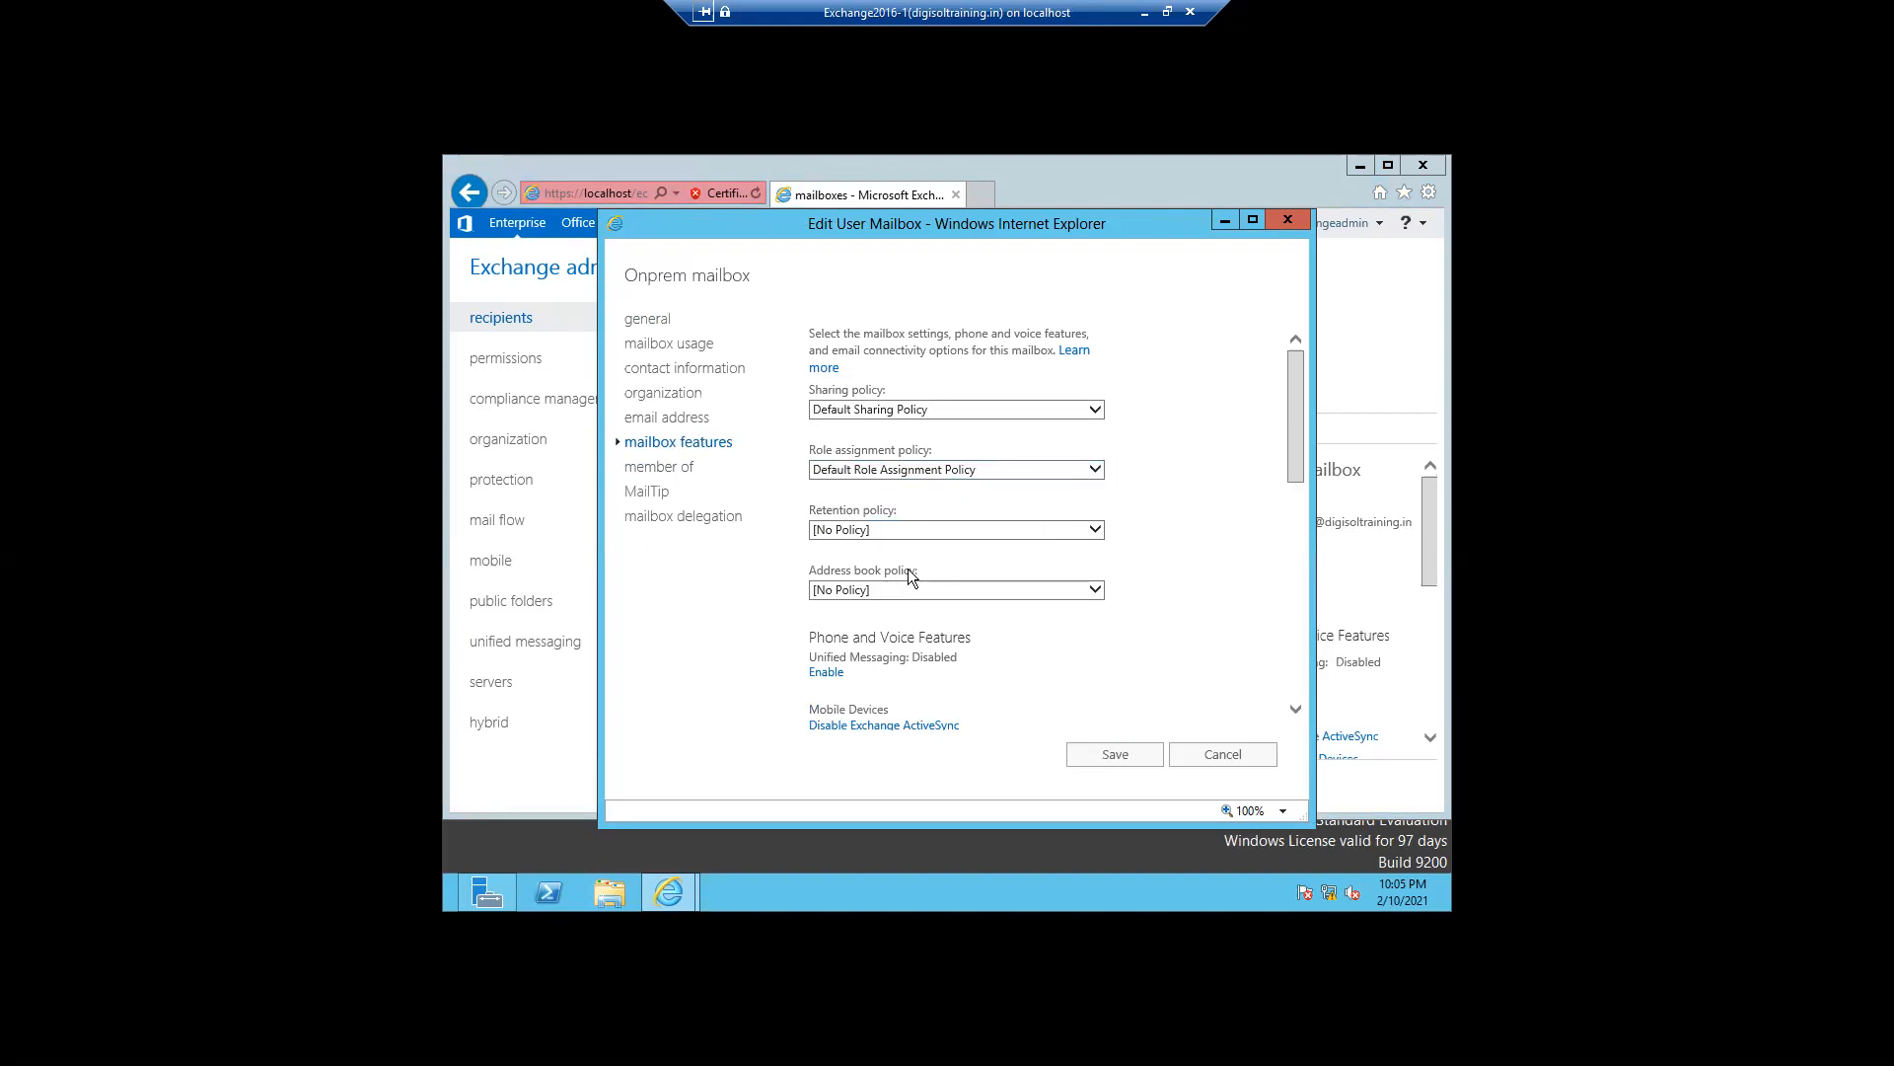
click(1060, 527)
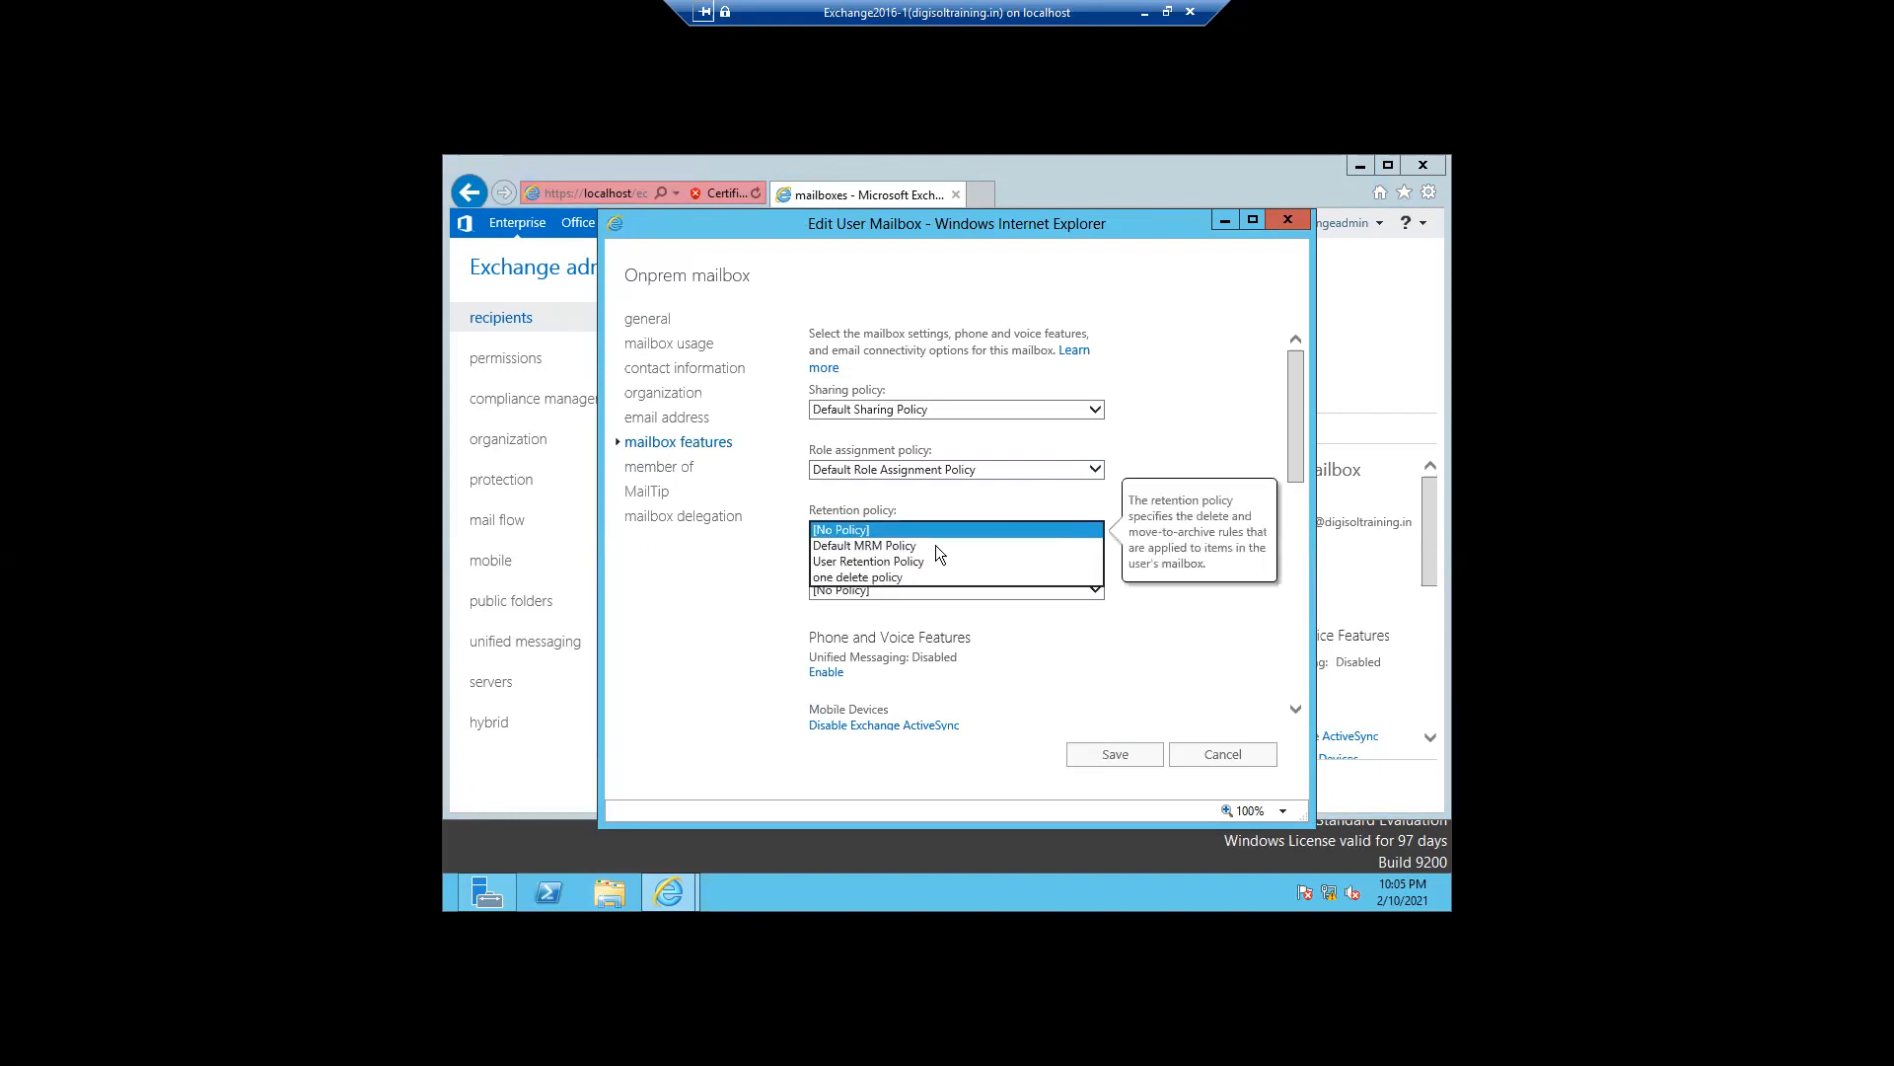
click(874, 561)
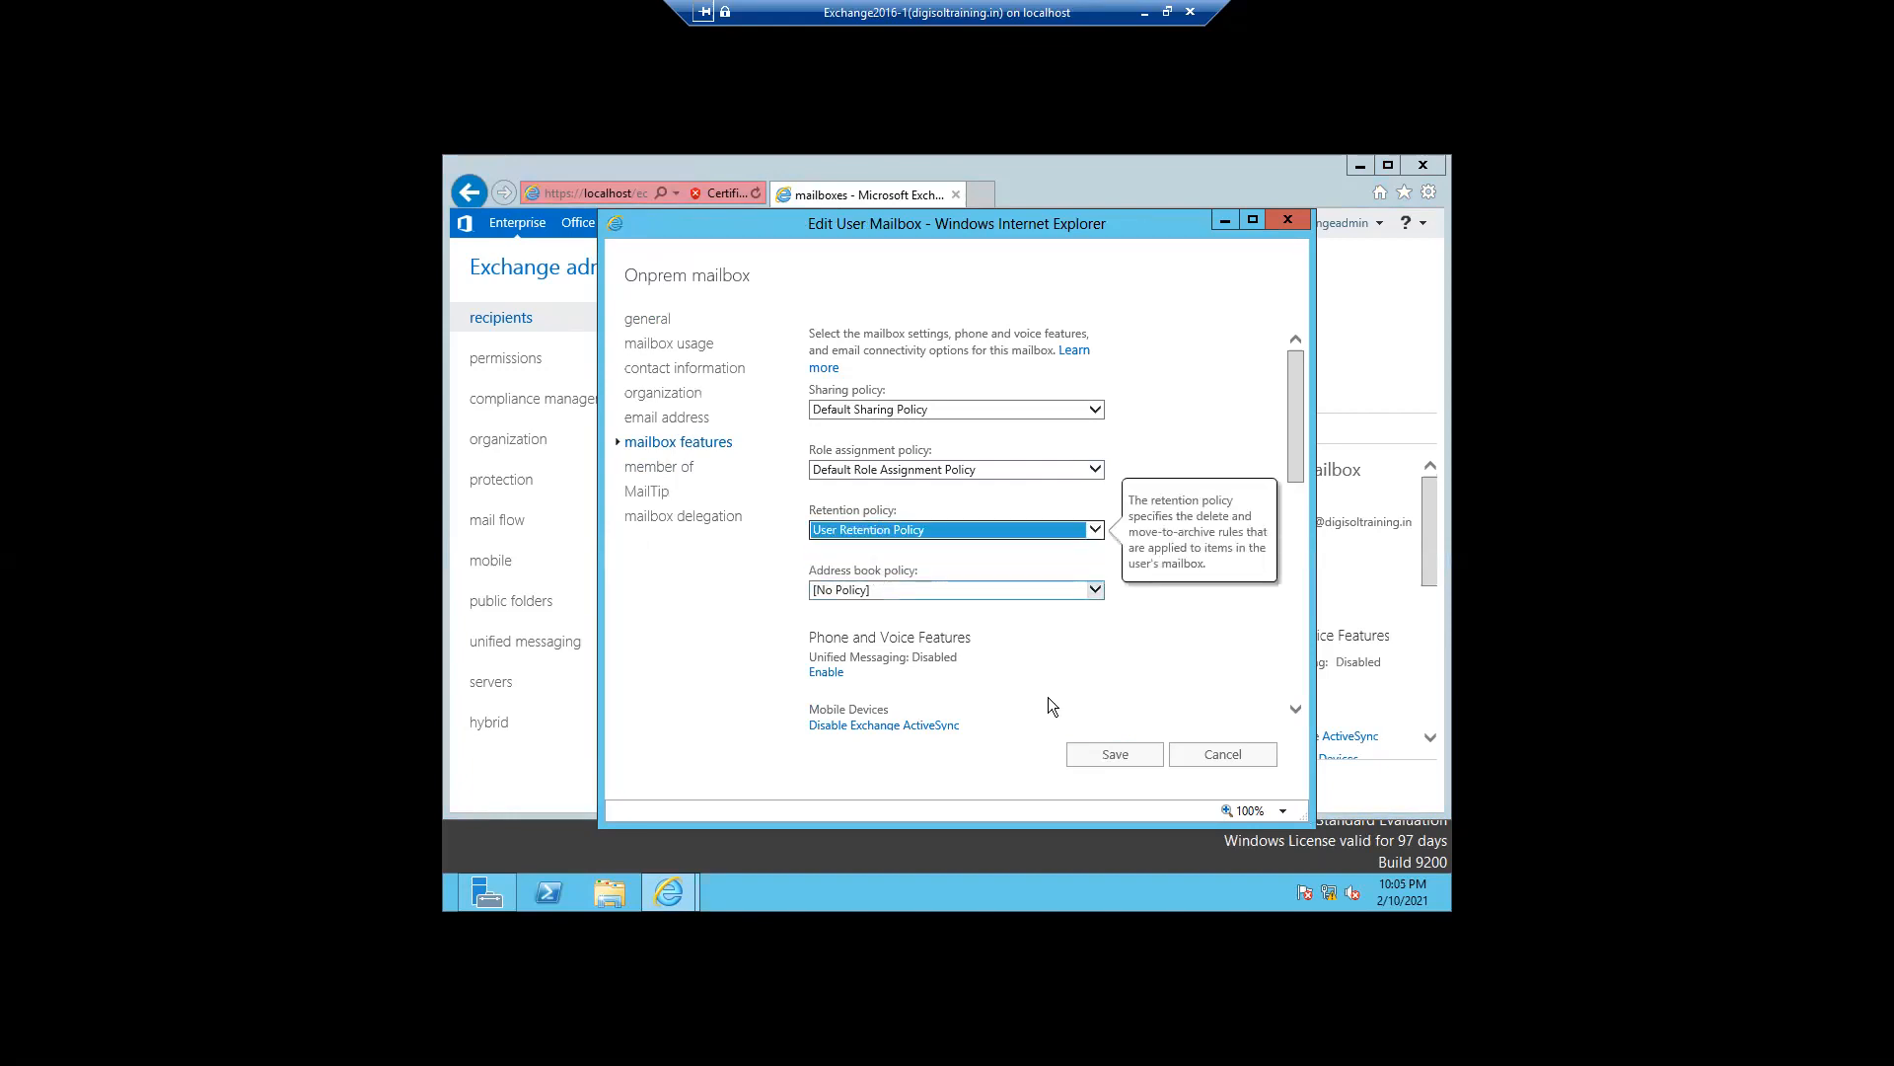
click(1105, 766)
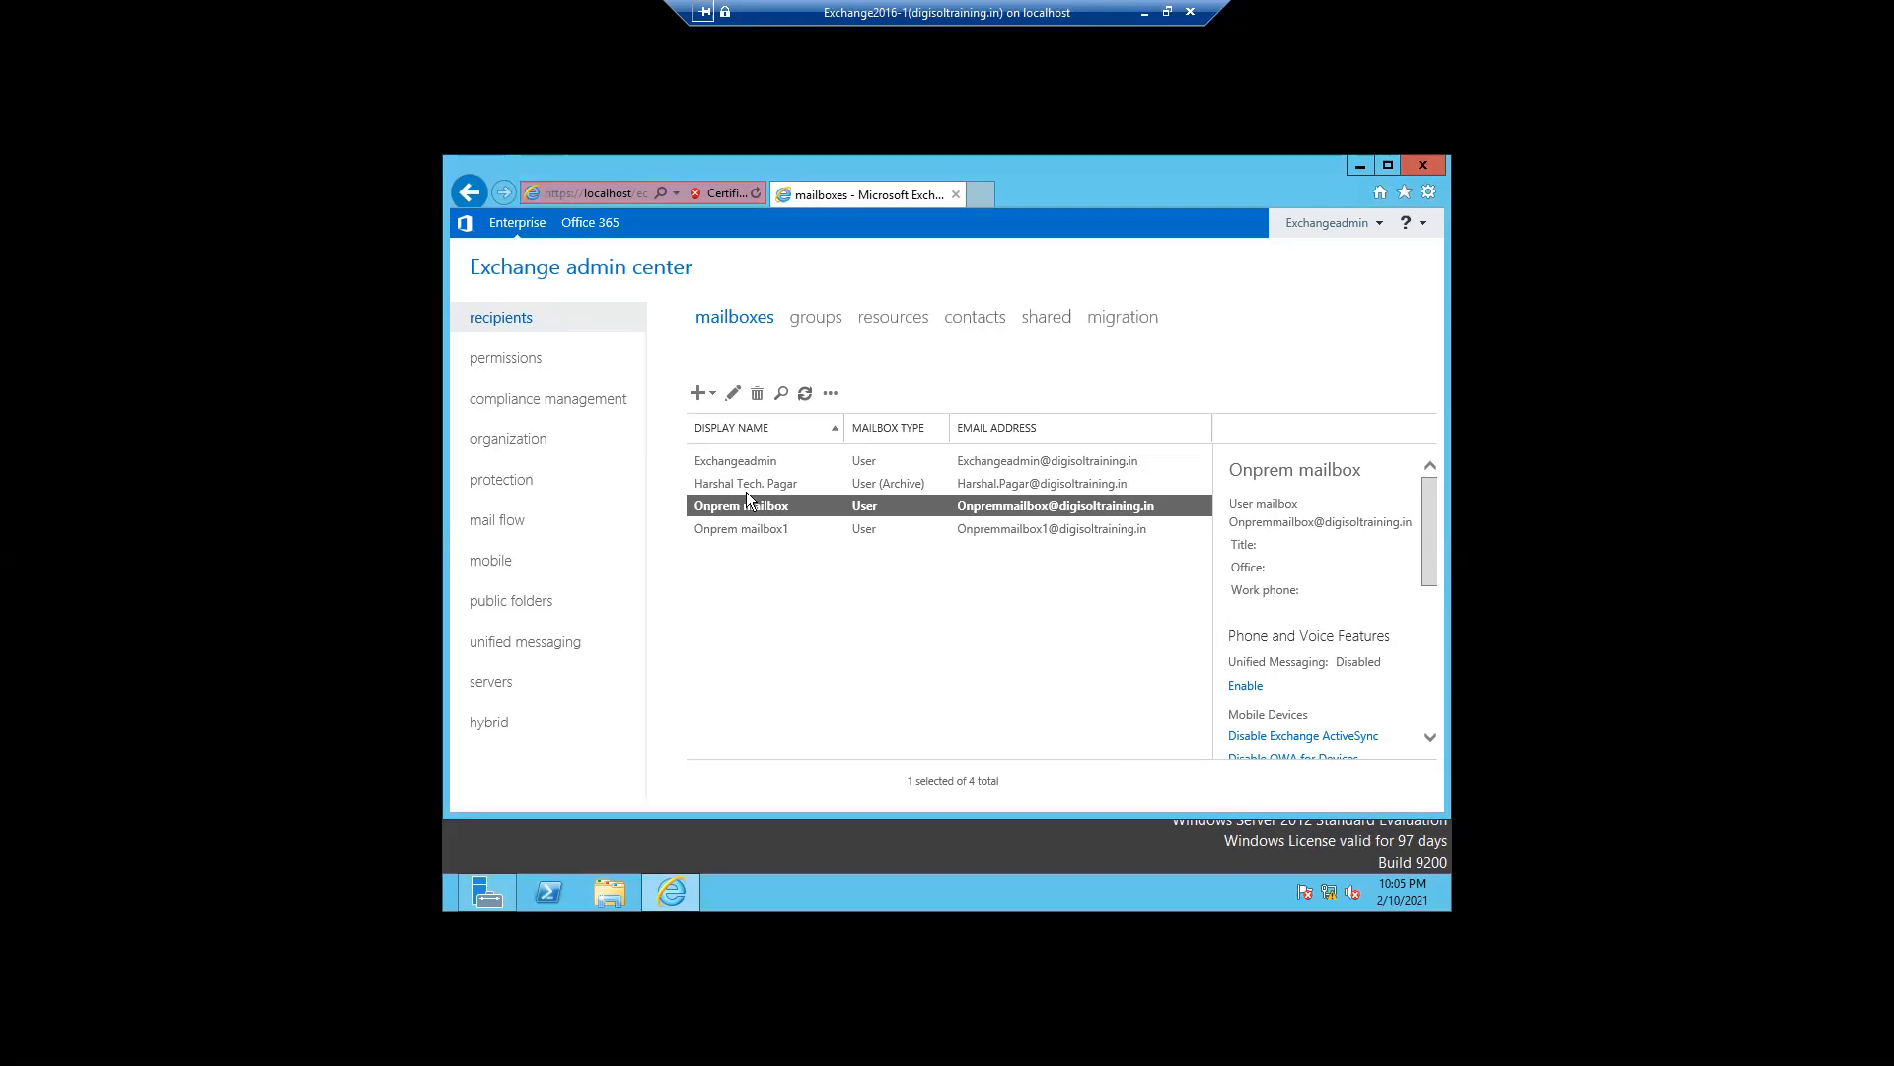
- Open the journal rules list under compliance management and start a new journal rule
click(525, 404)
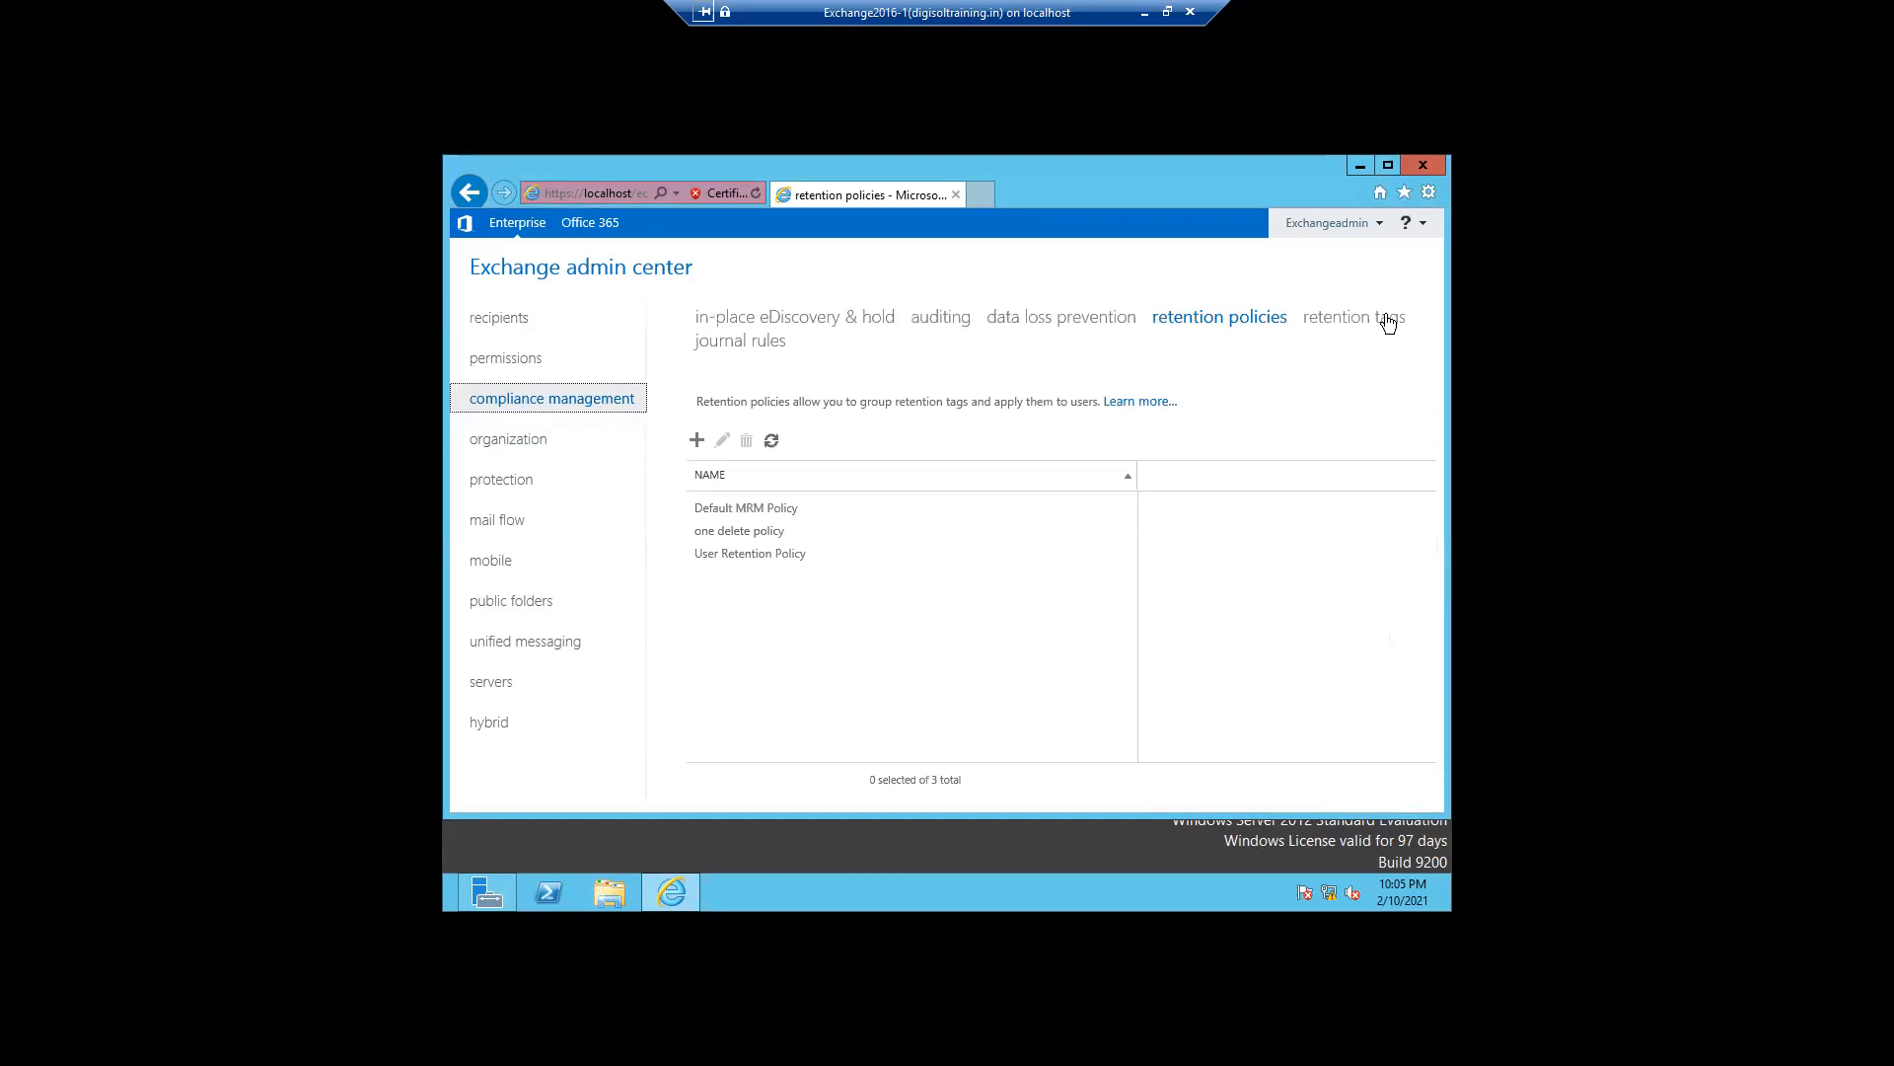
click(725, 346)
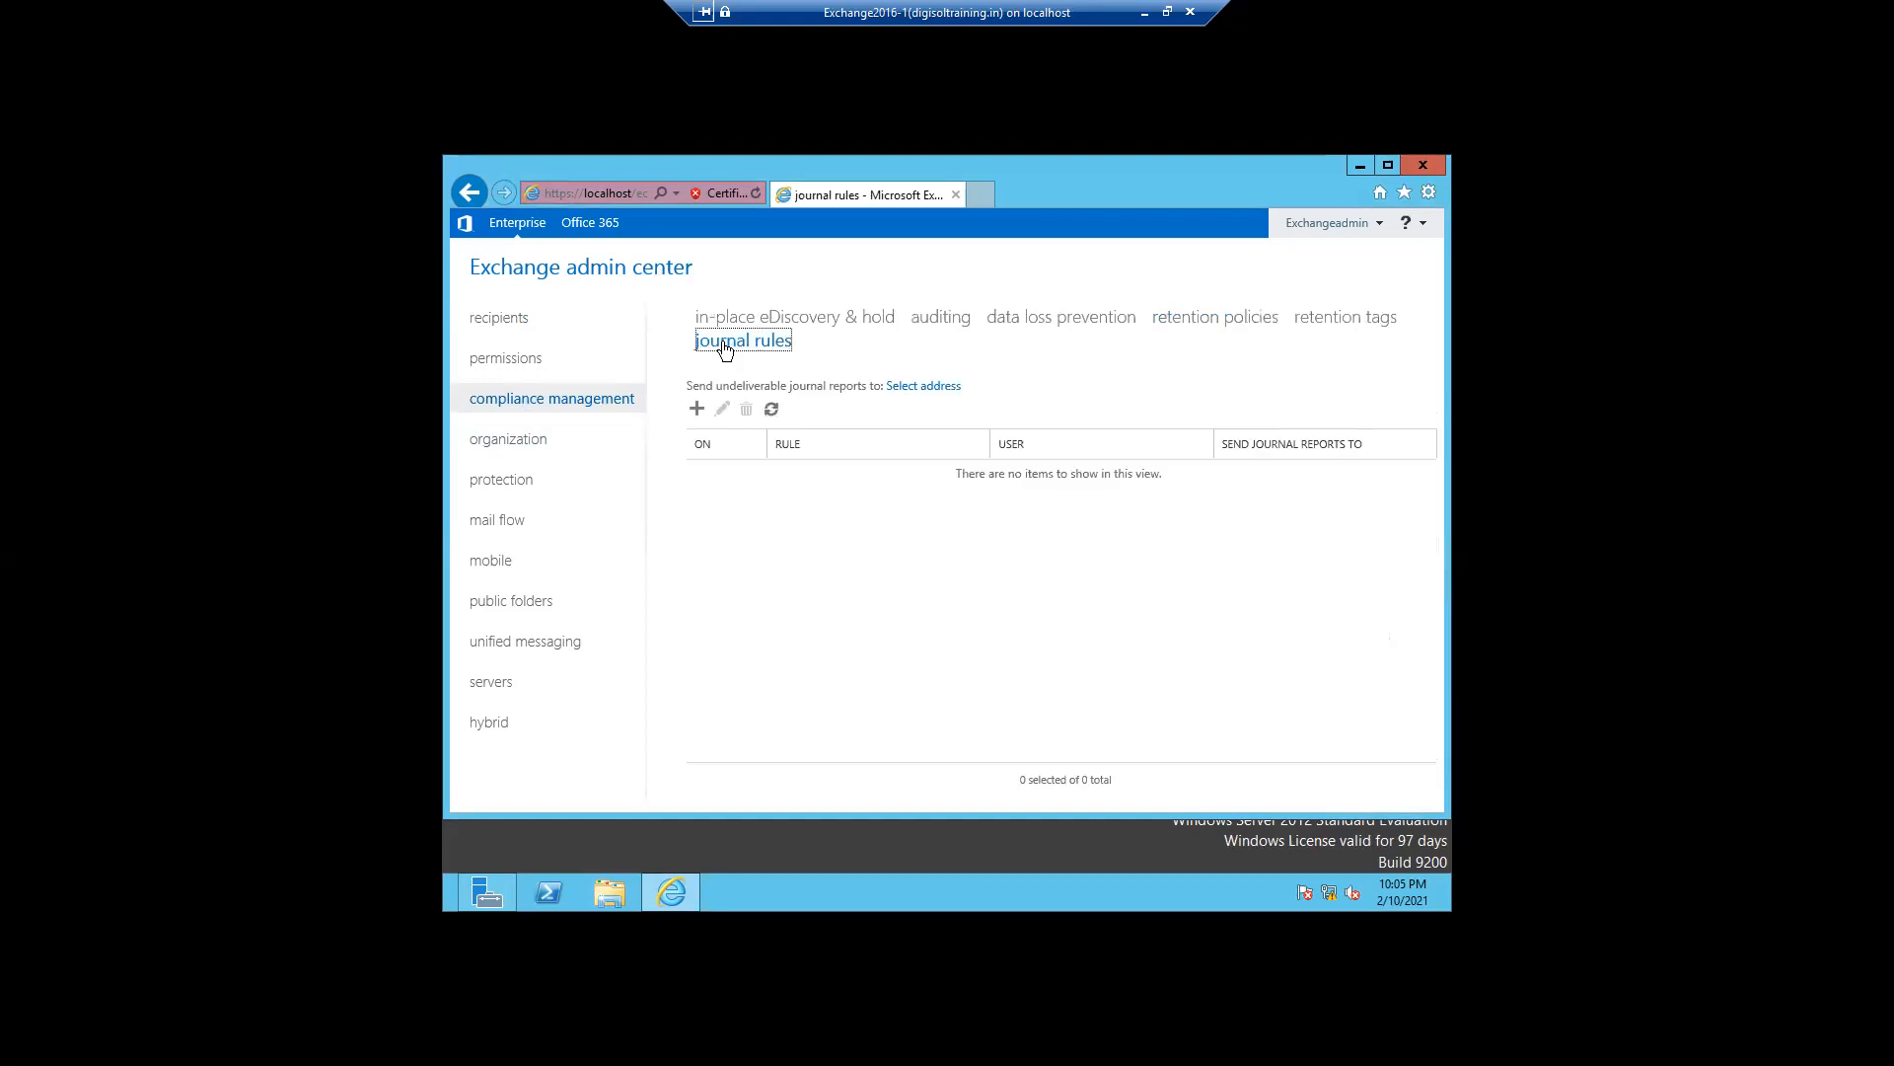
click(697, 408)
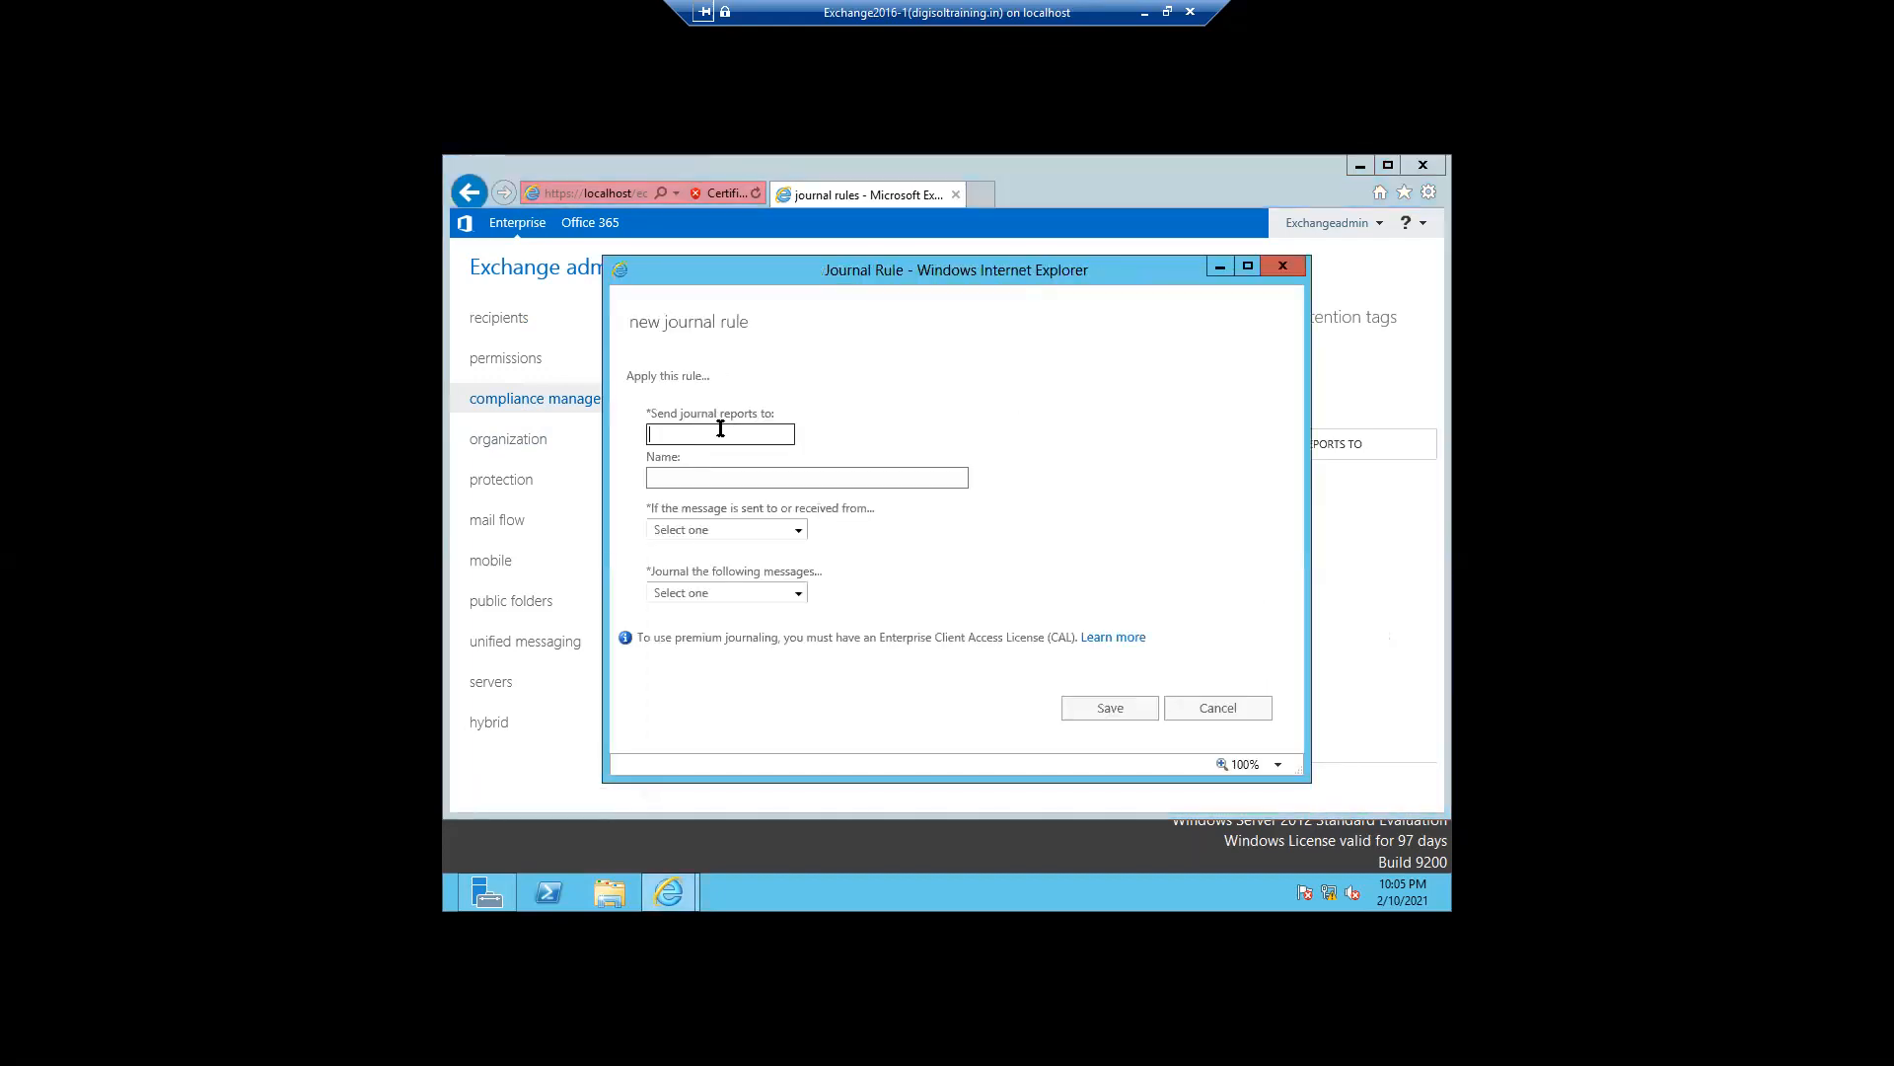
click(720, 428)
click(687, 481)
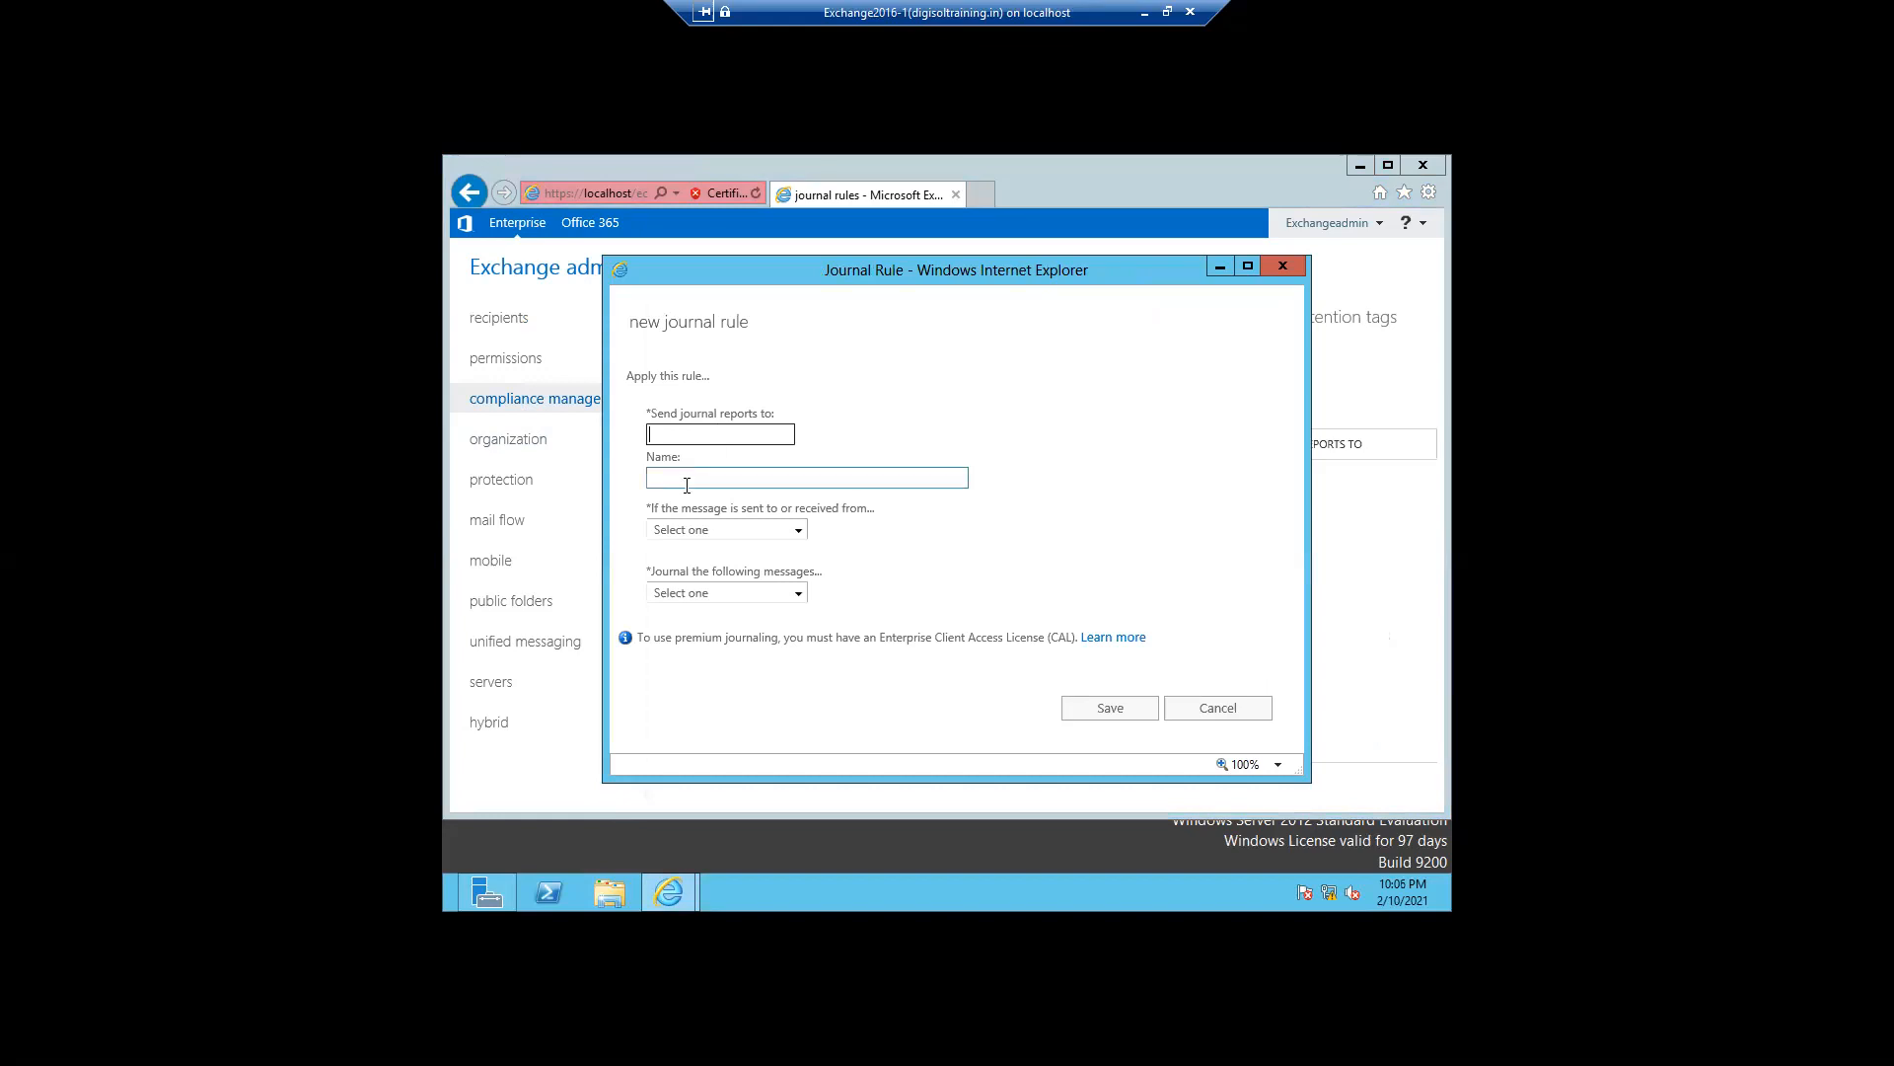
click(795, 533)
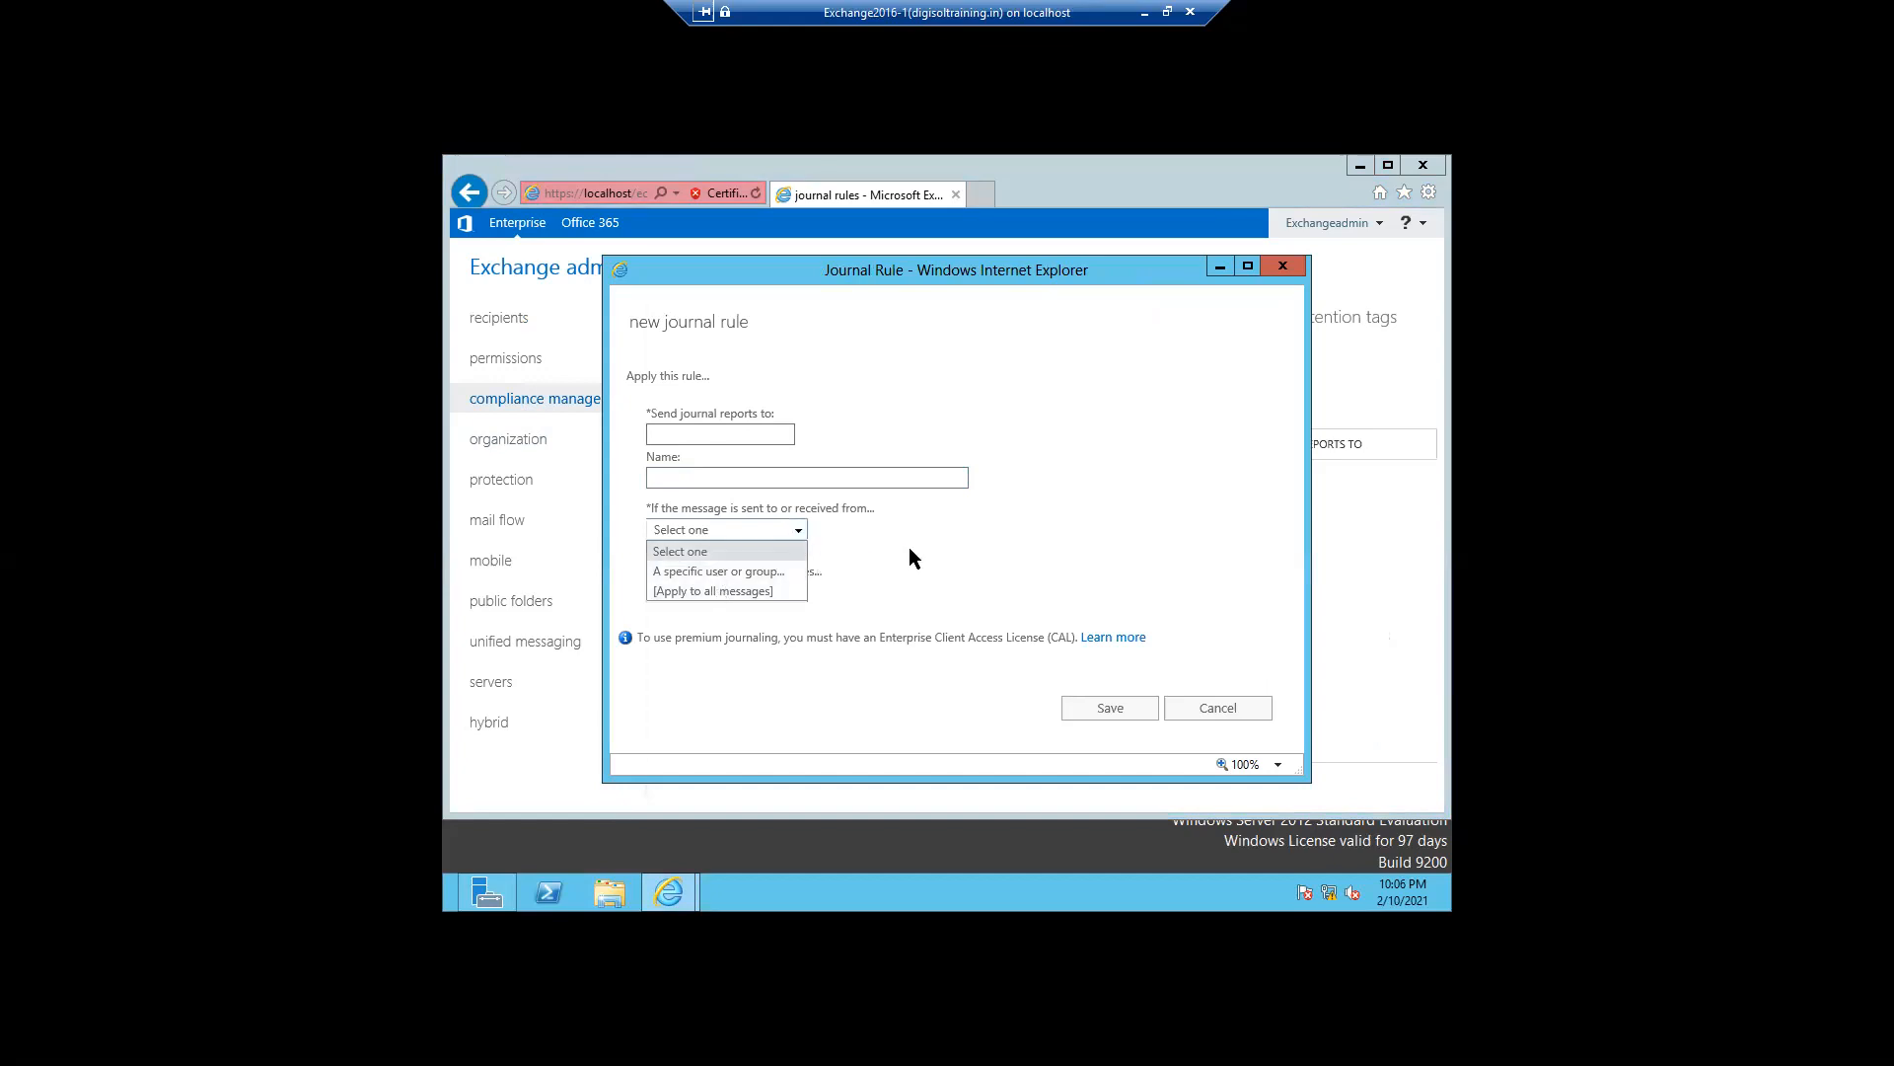
click(963, 531)
click(720, 430)
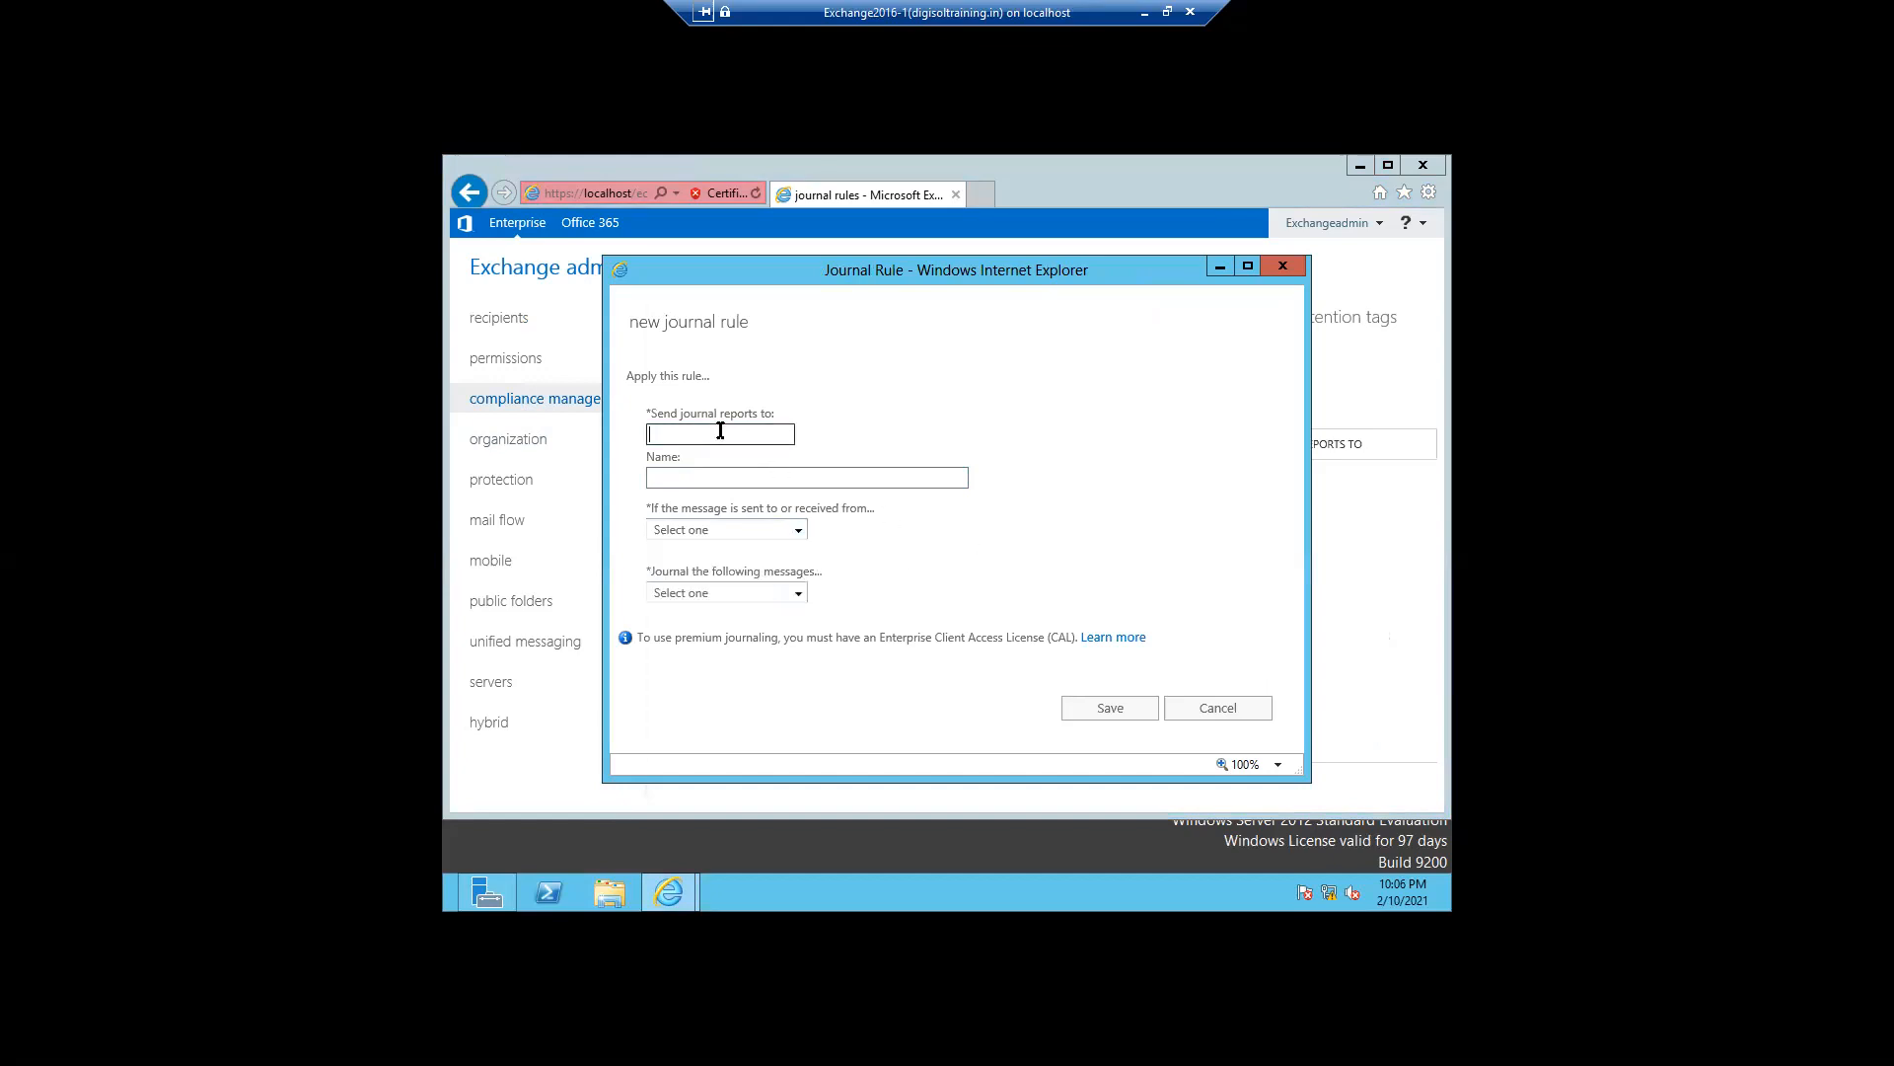
- Enter the journal report recipient's e-mail address and name the rule Audit report
text(test)
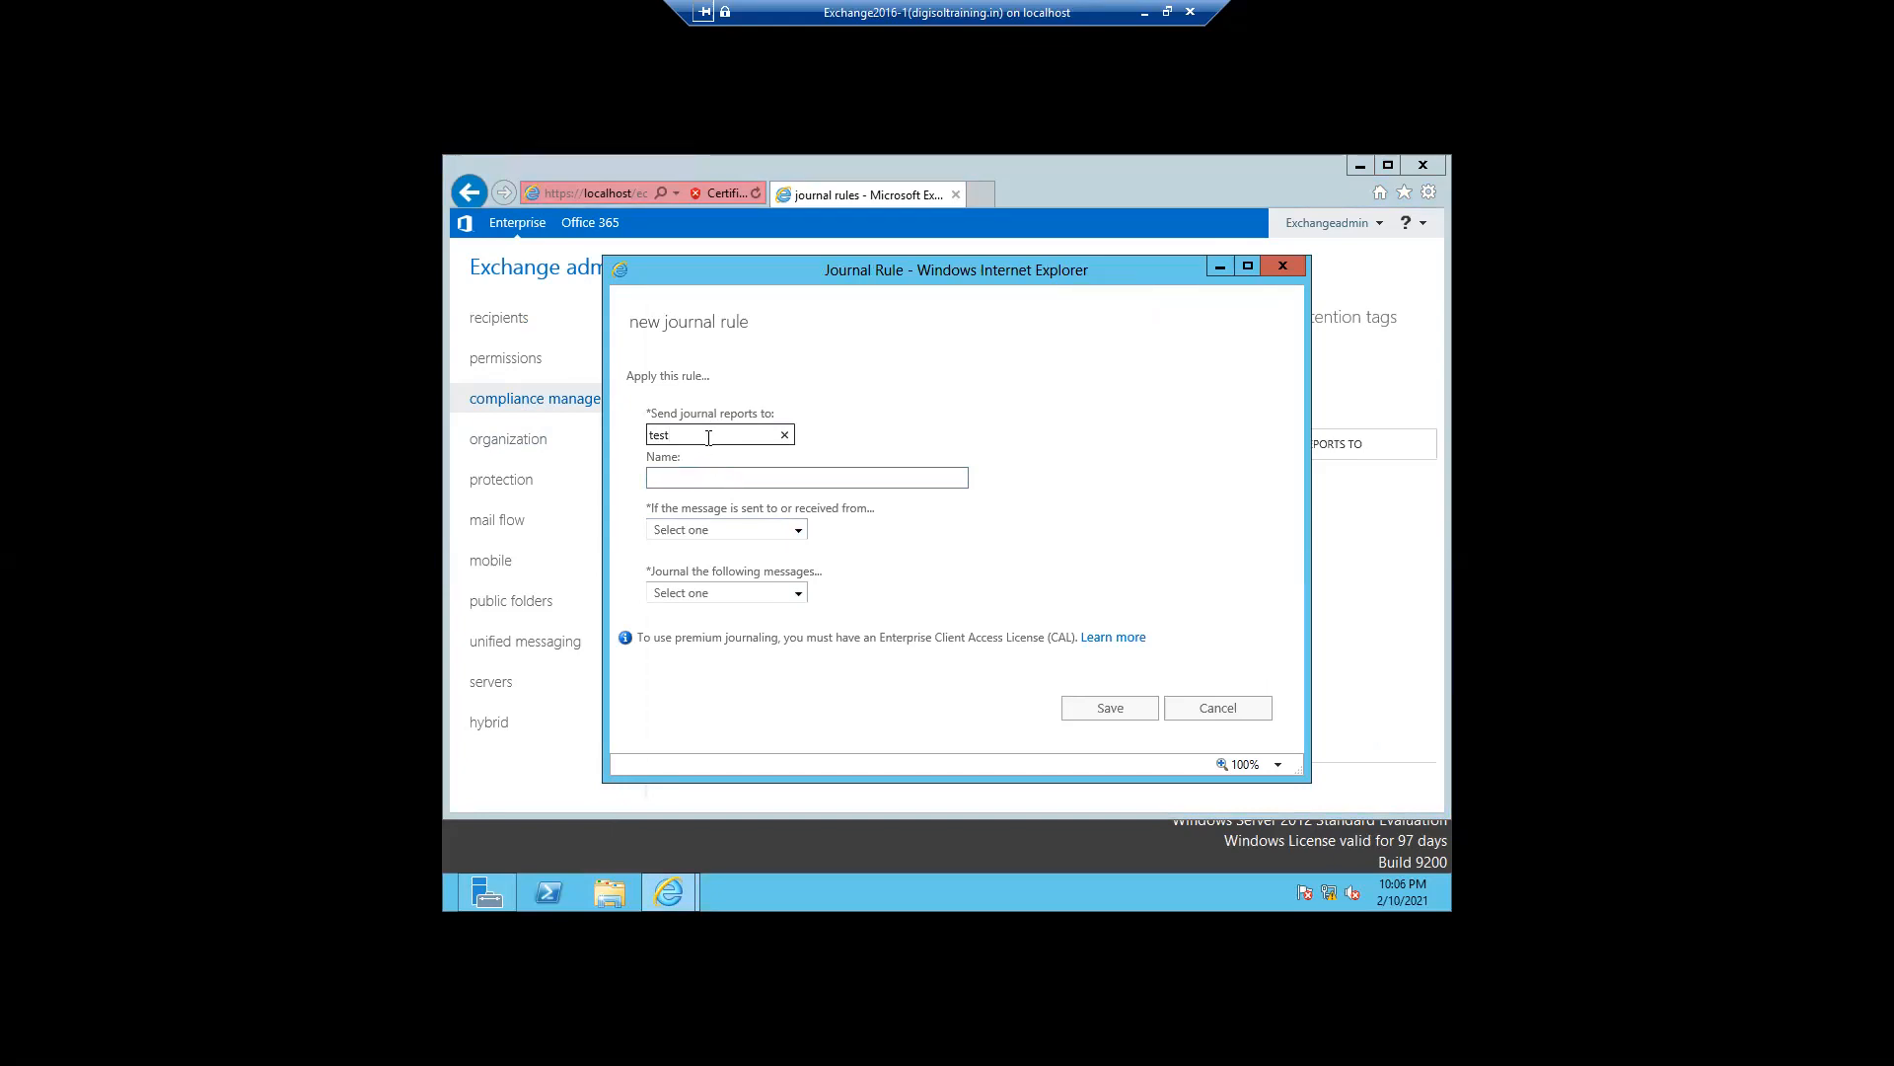
key(BackSpace)
key(BackSpace)
key(BackSpace)
key(BackSpace)
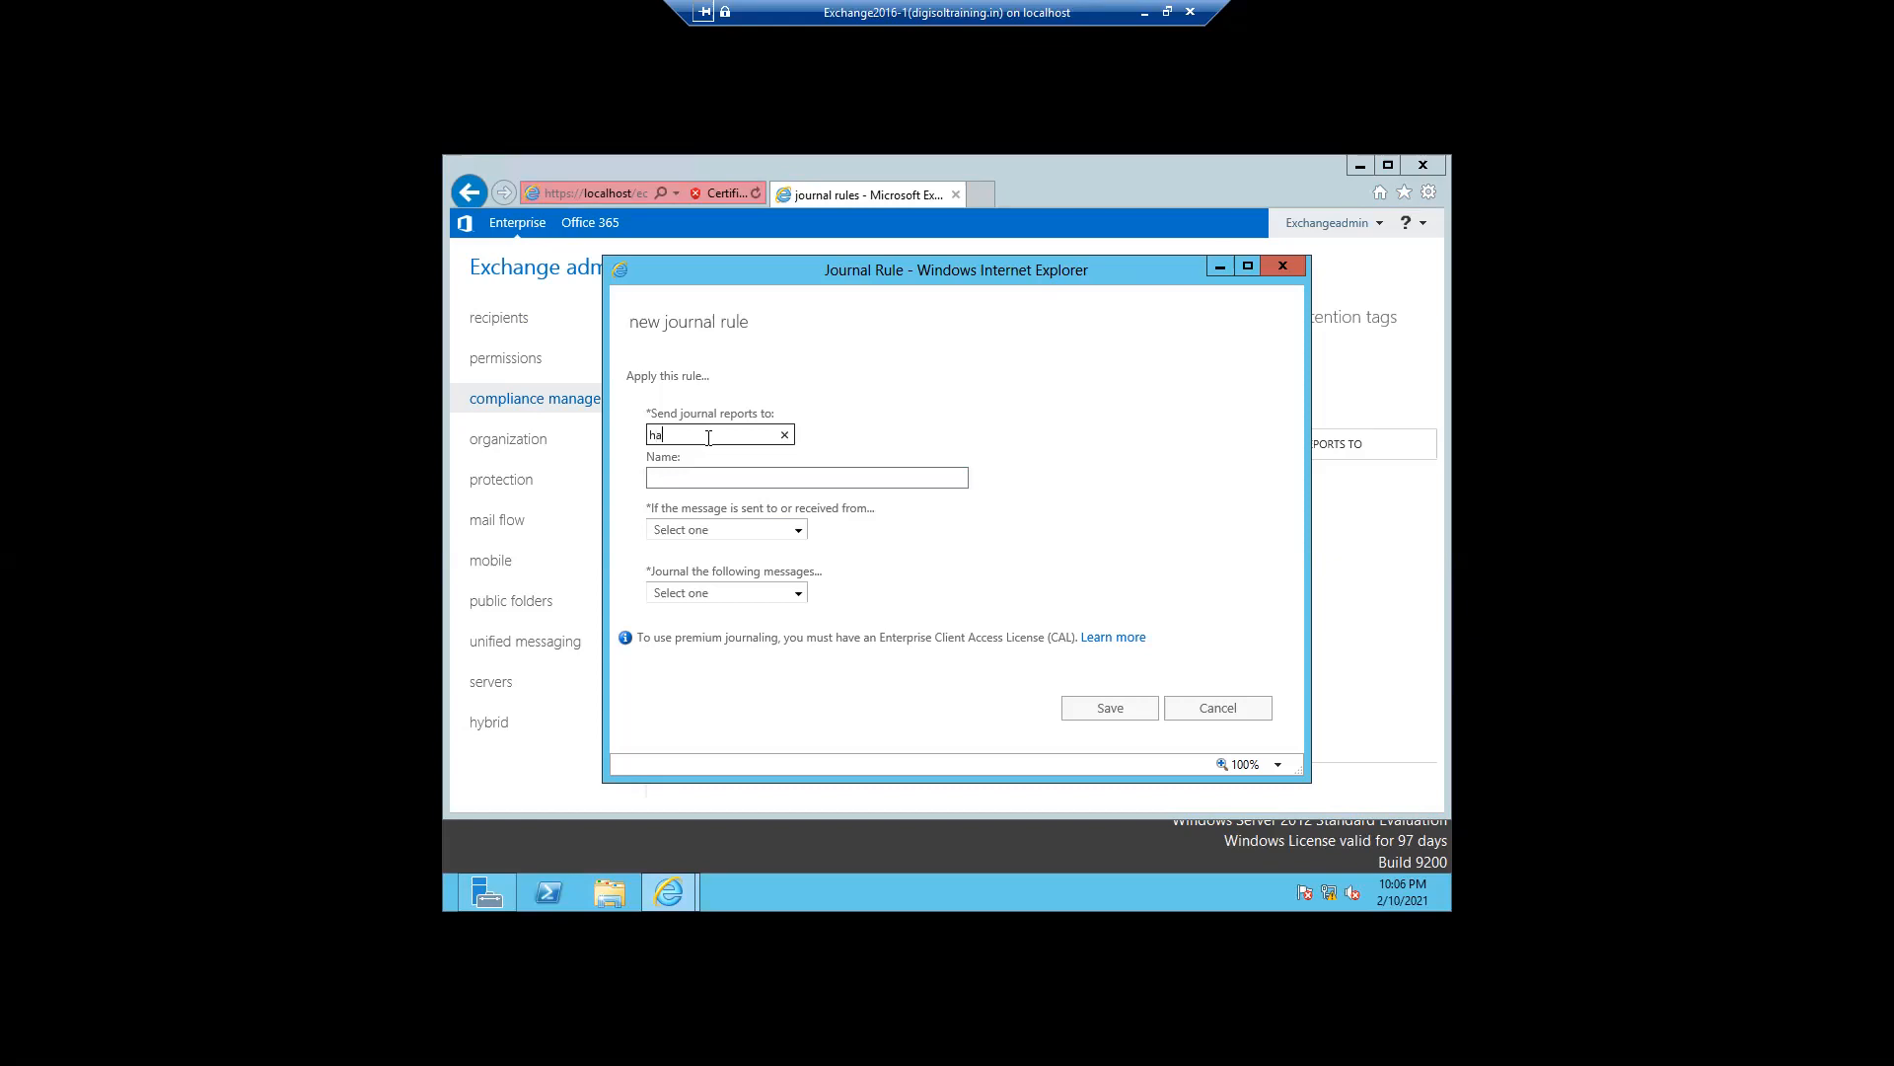
click(693, 483)
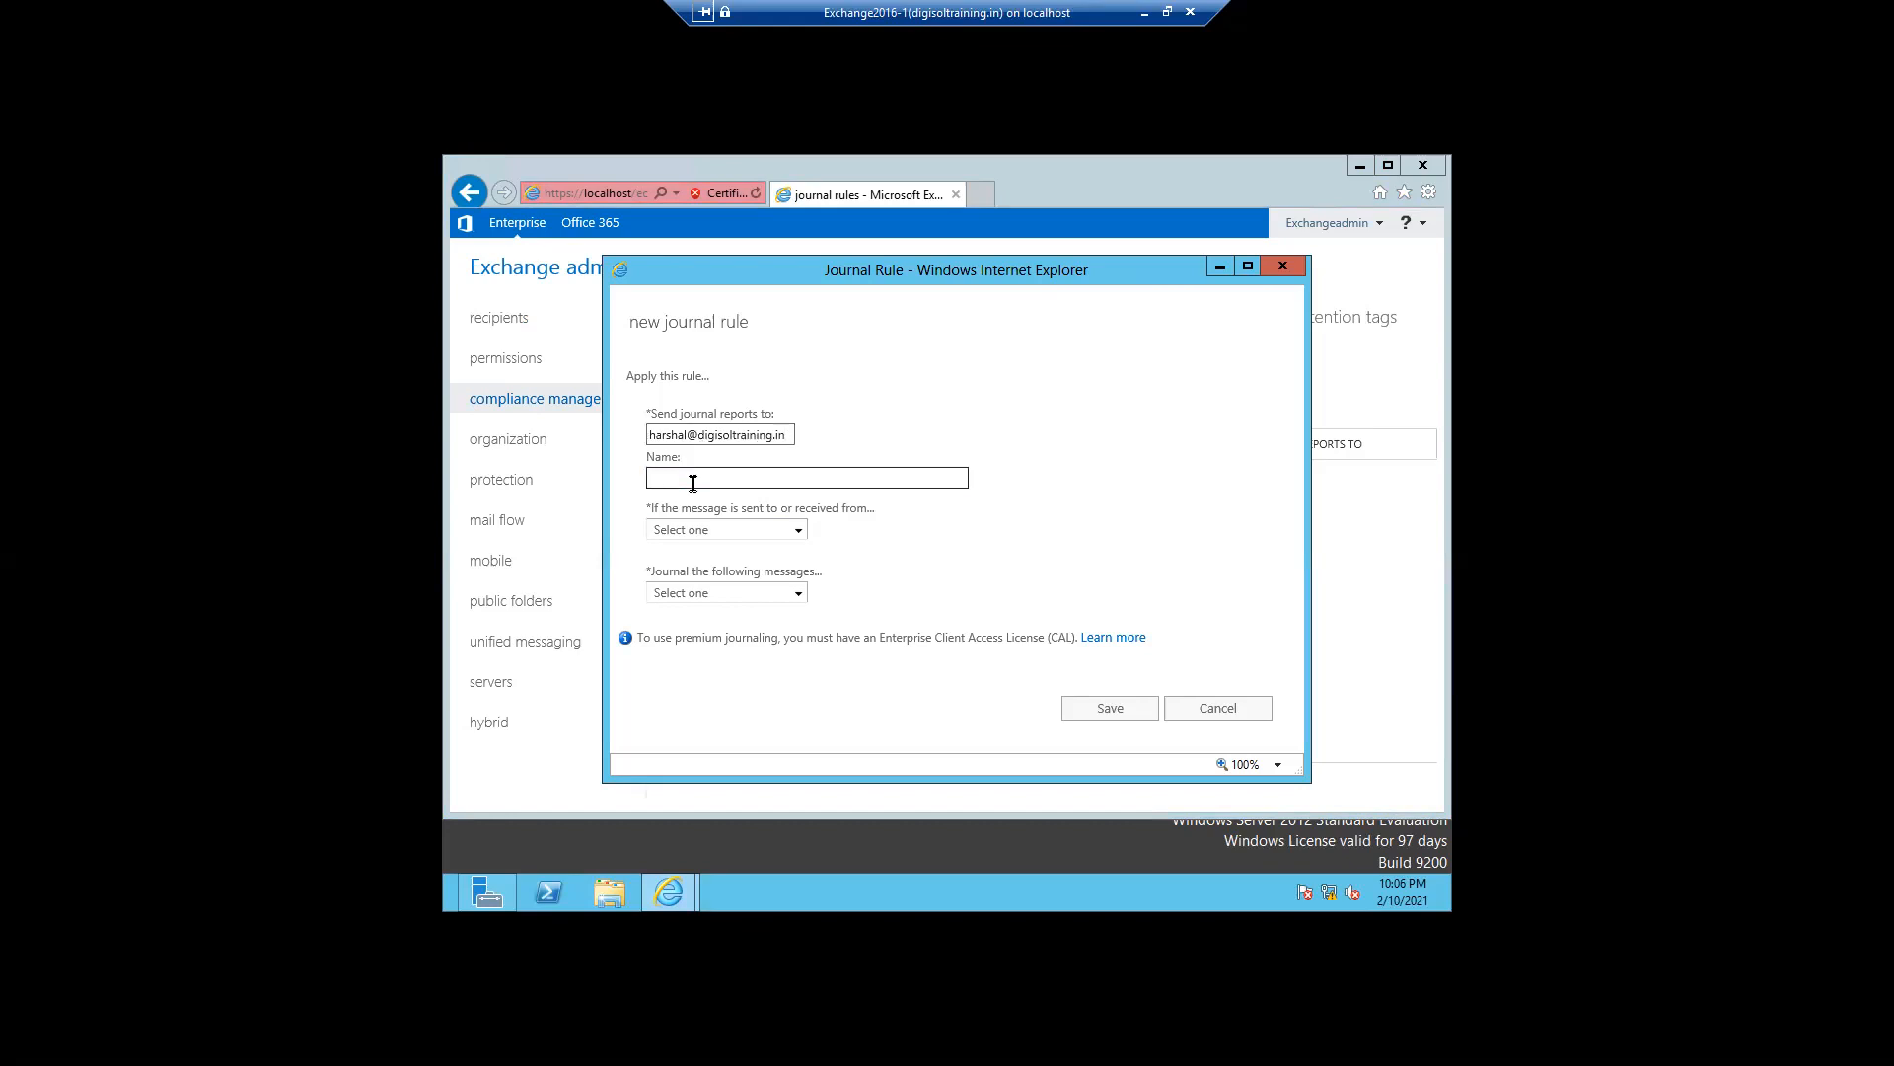
text(Audit report)
- Apply the rule to messages sent to or received from a specific user, selecting the archive-enabled user's mailbox
click(797, 533)
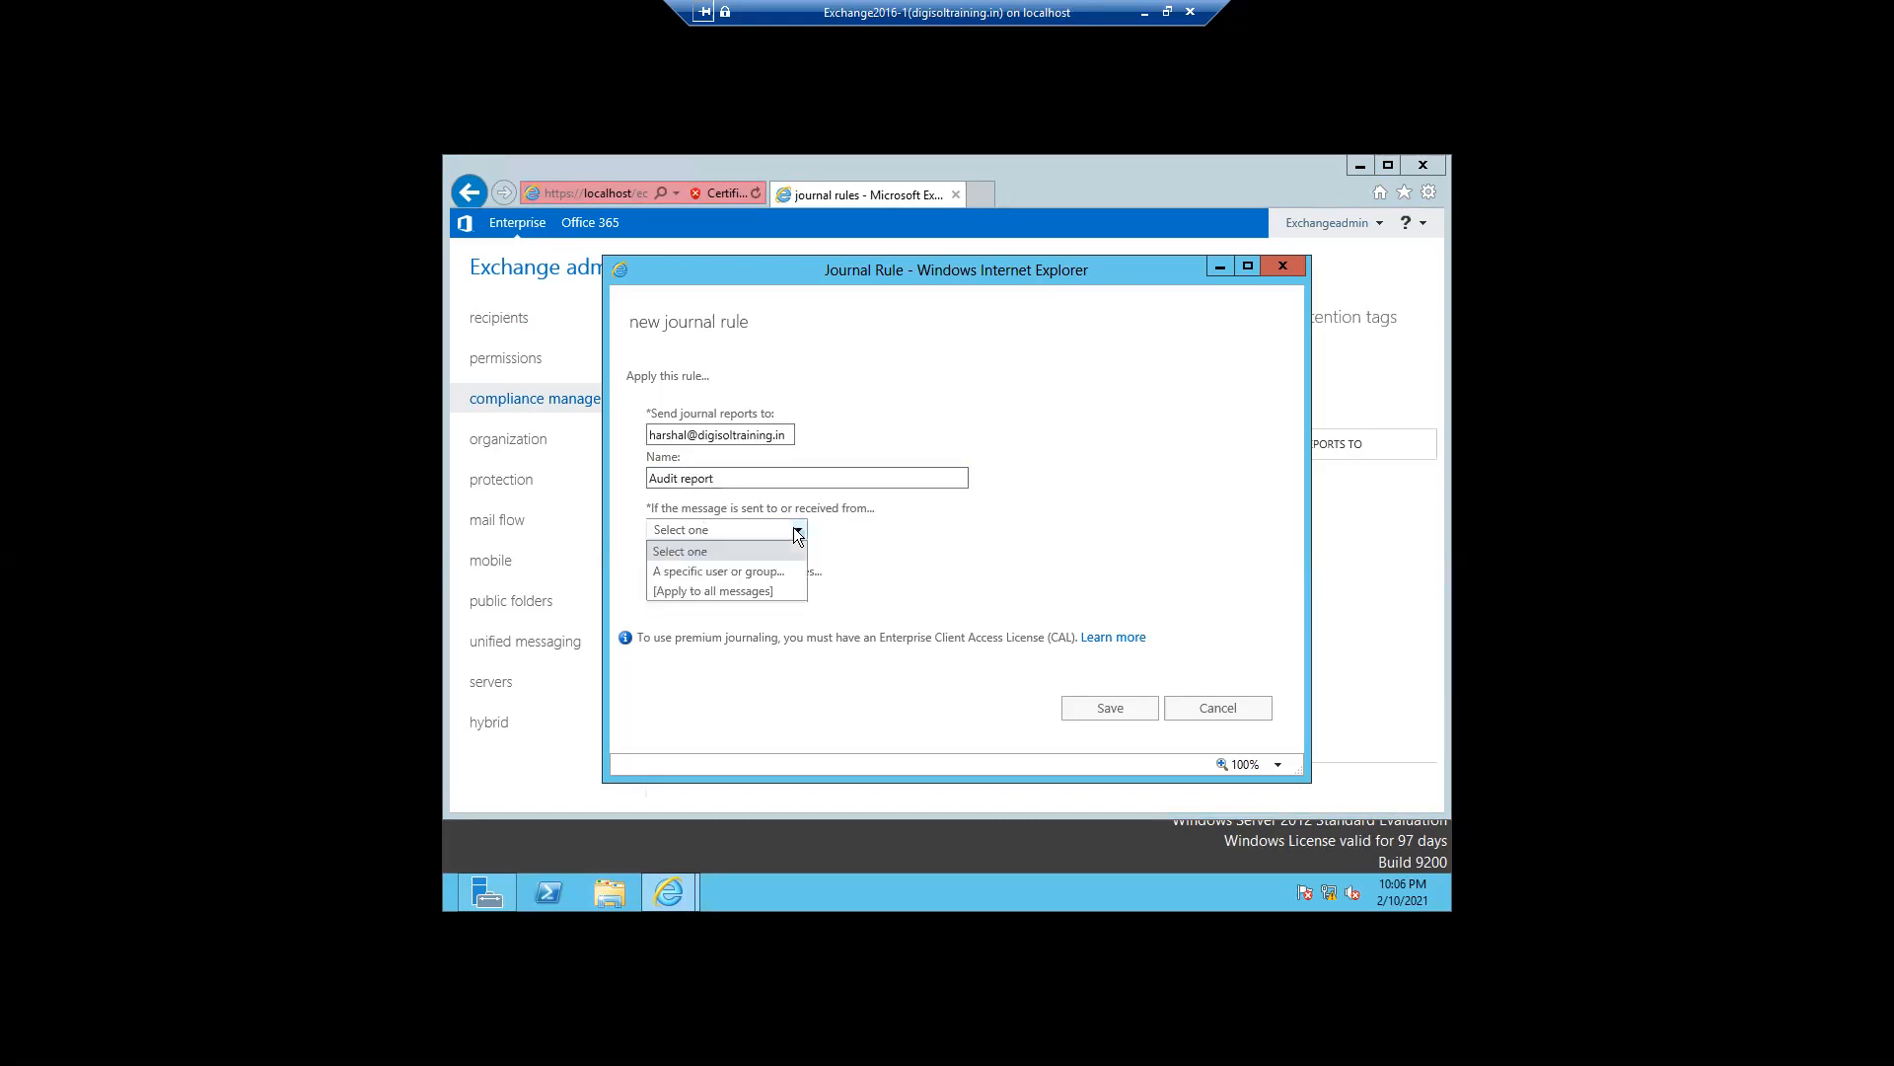
click(732, 571)
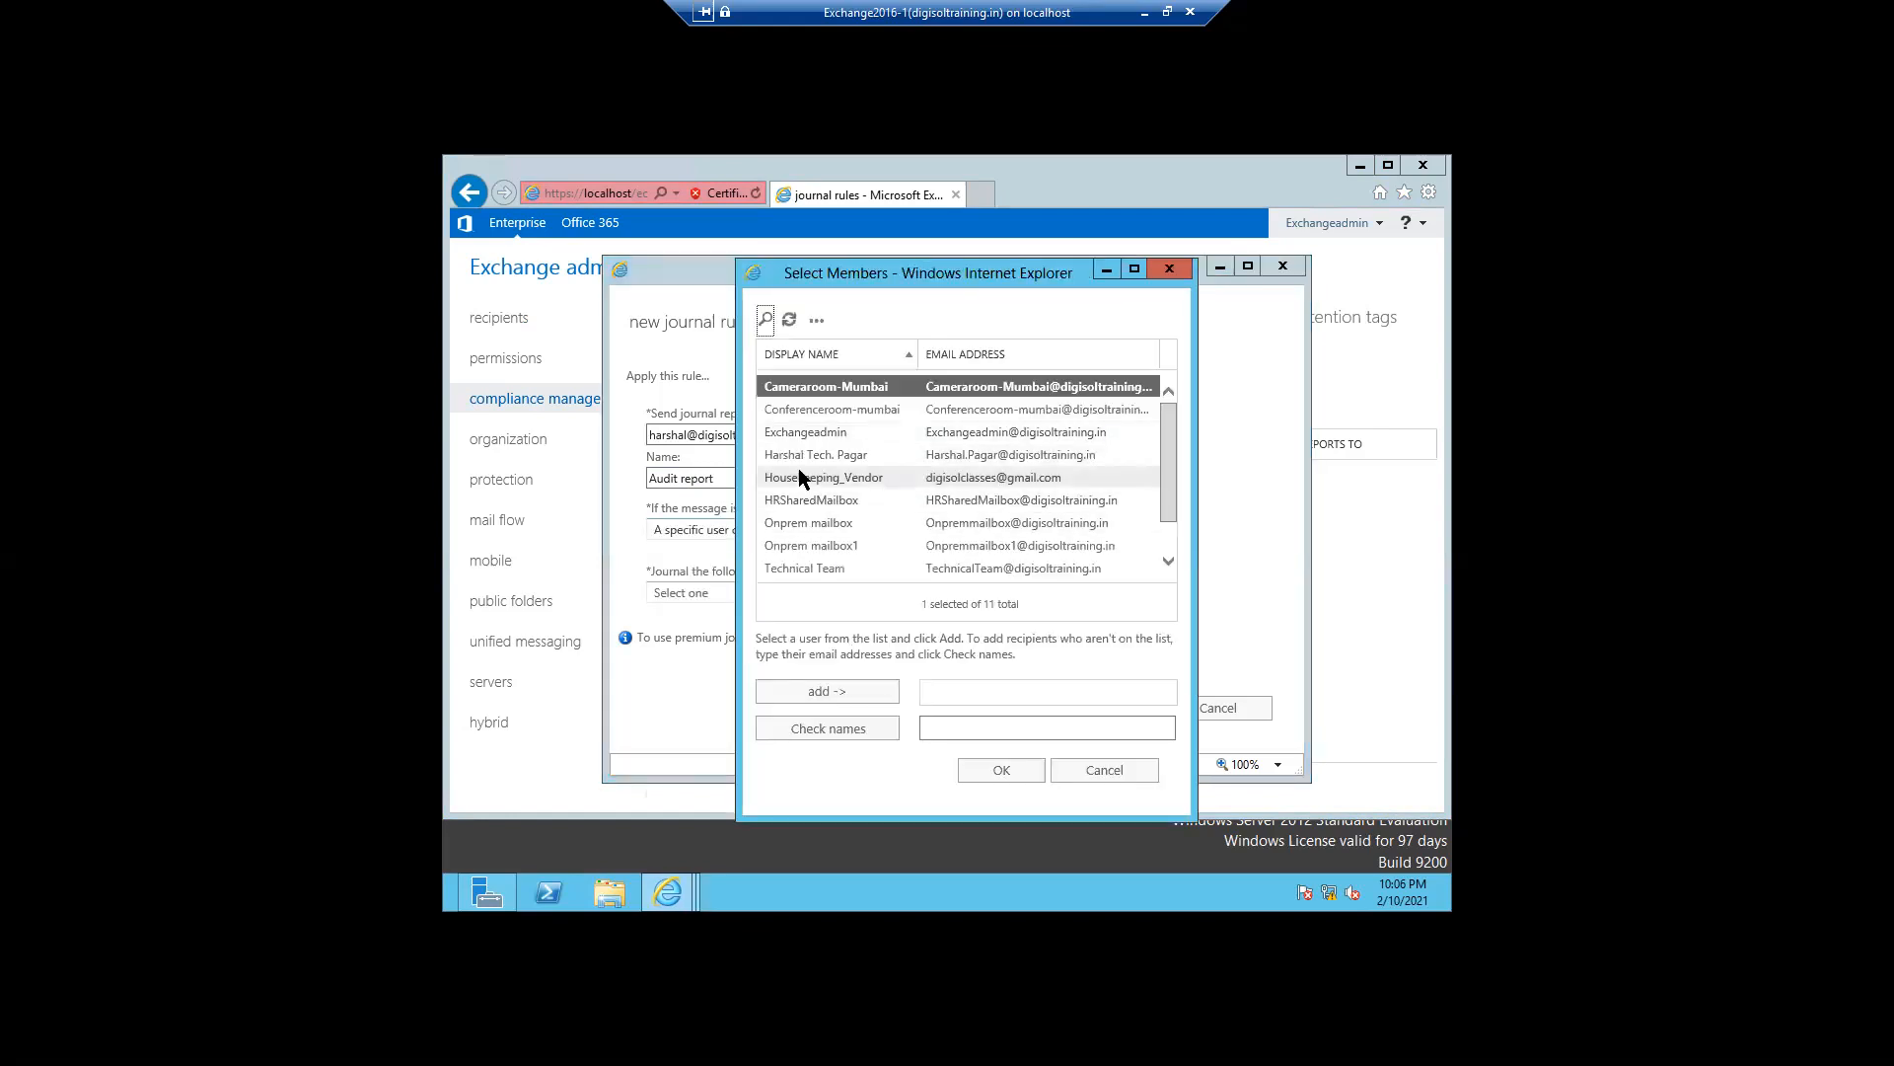
click(797, 456)
click(794, 694)
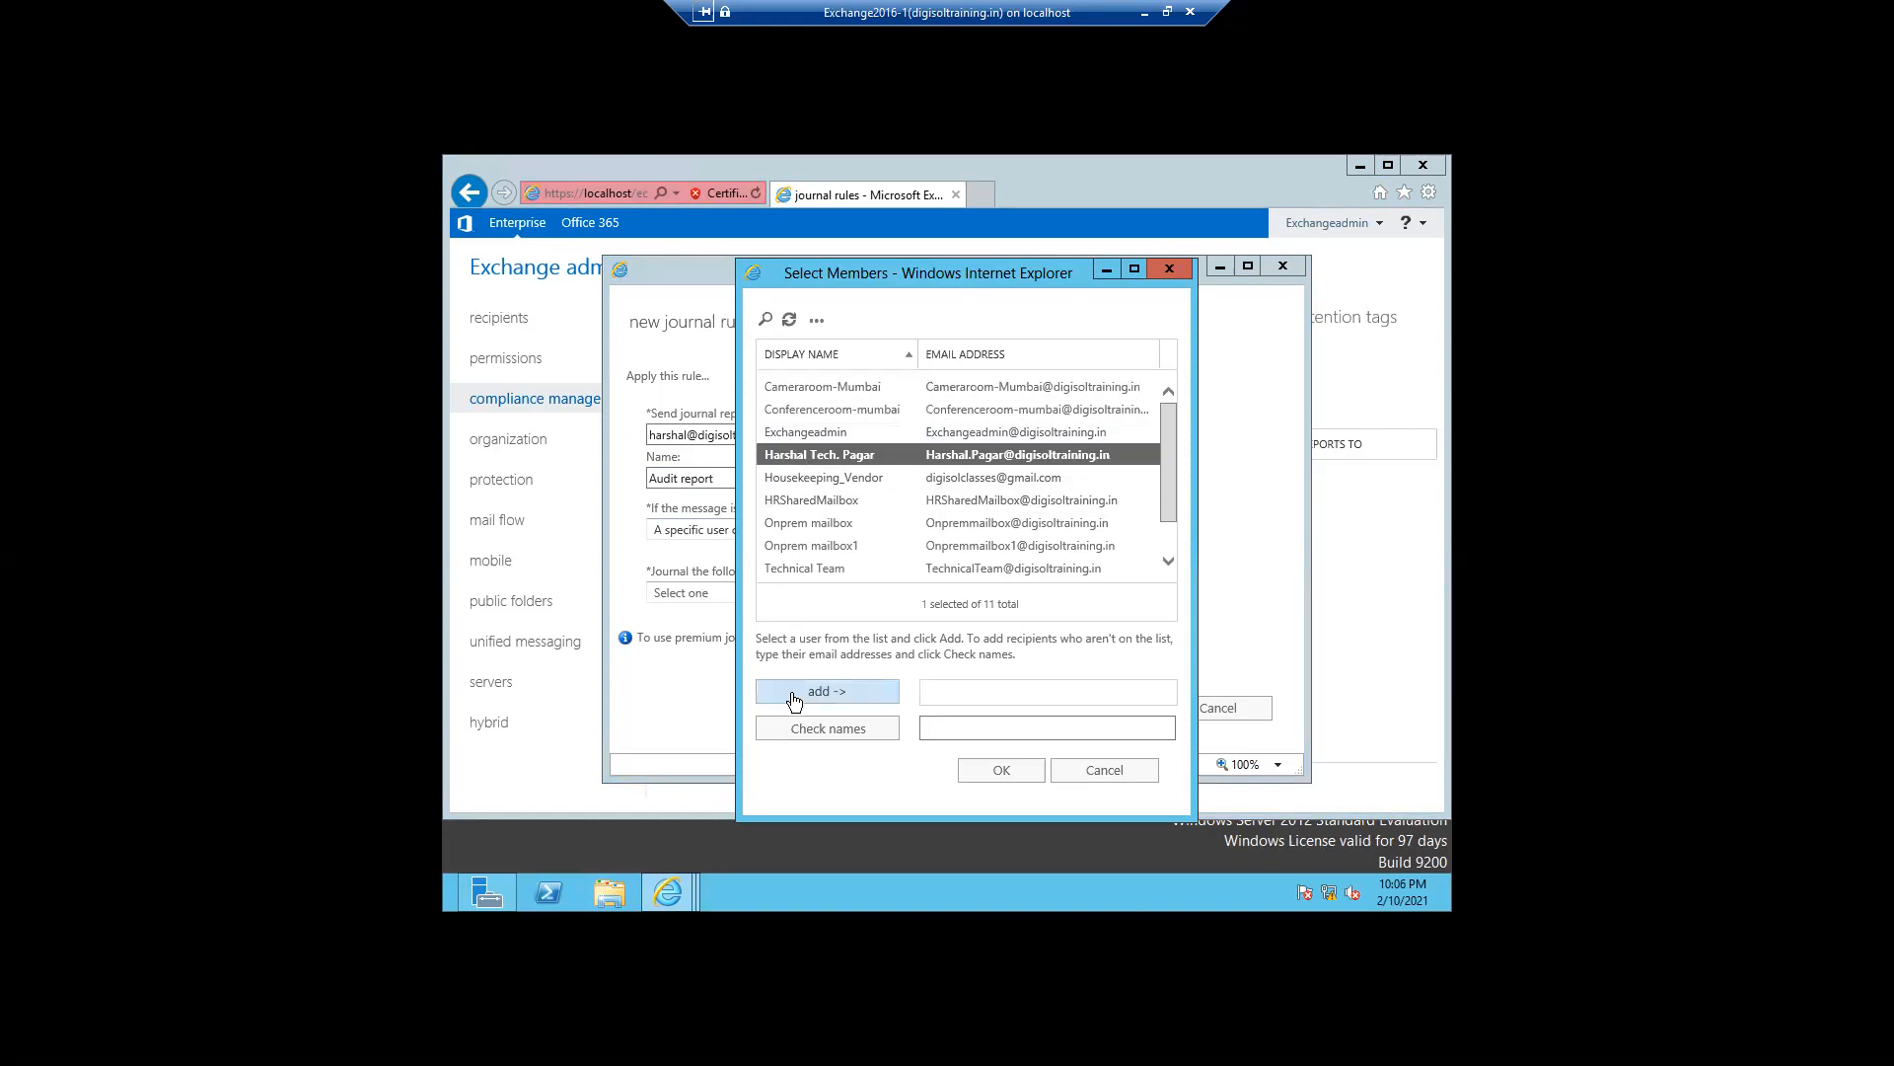
click(977, 768)
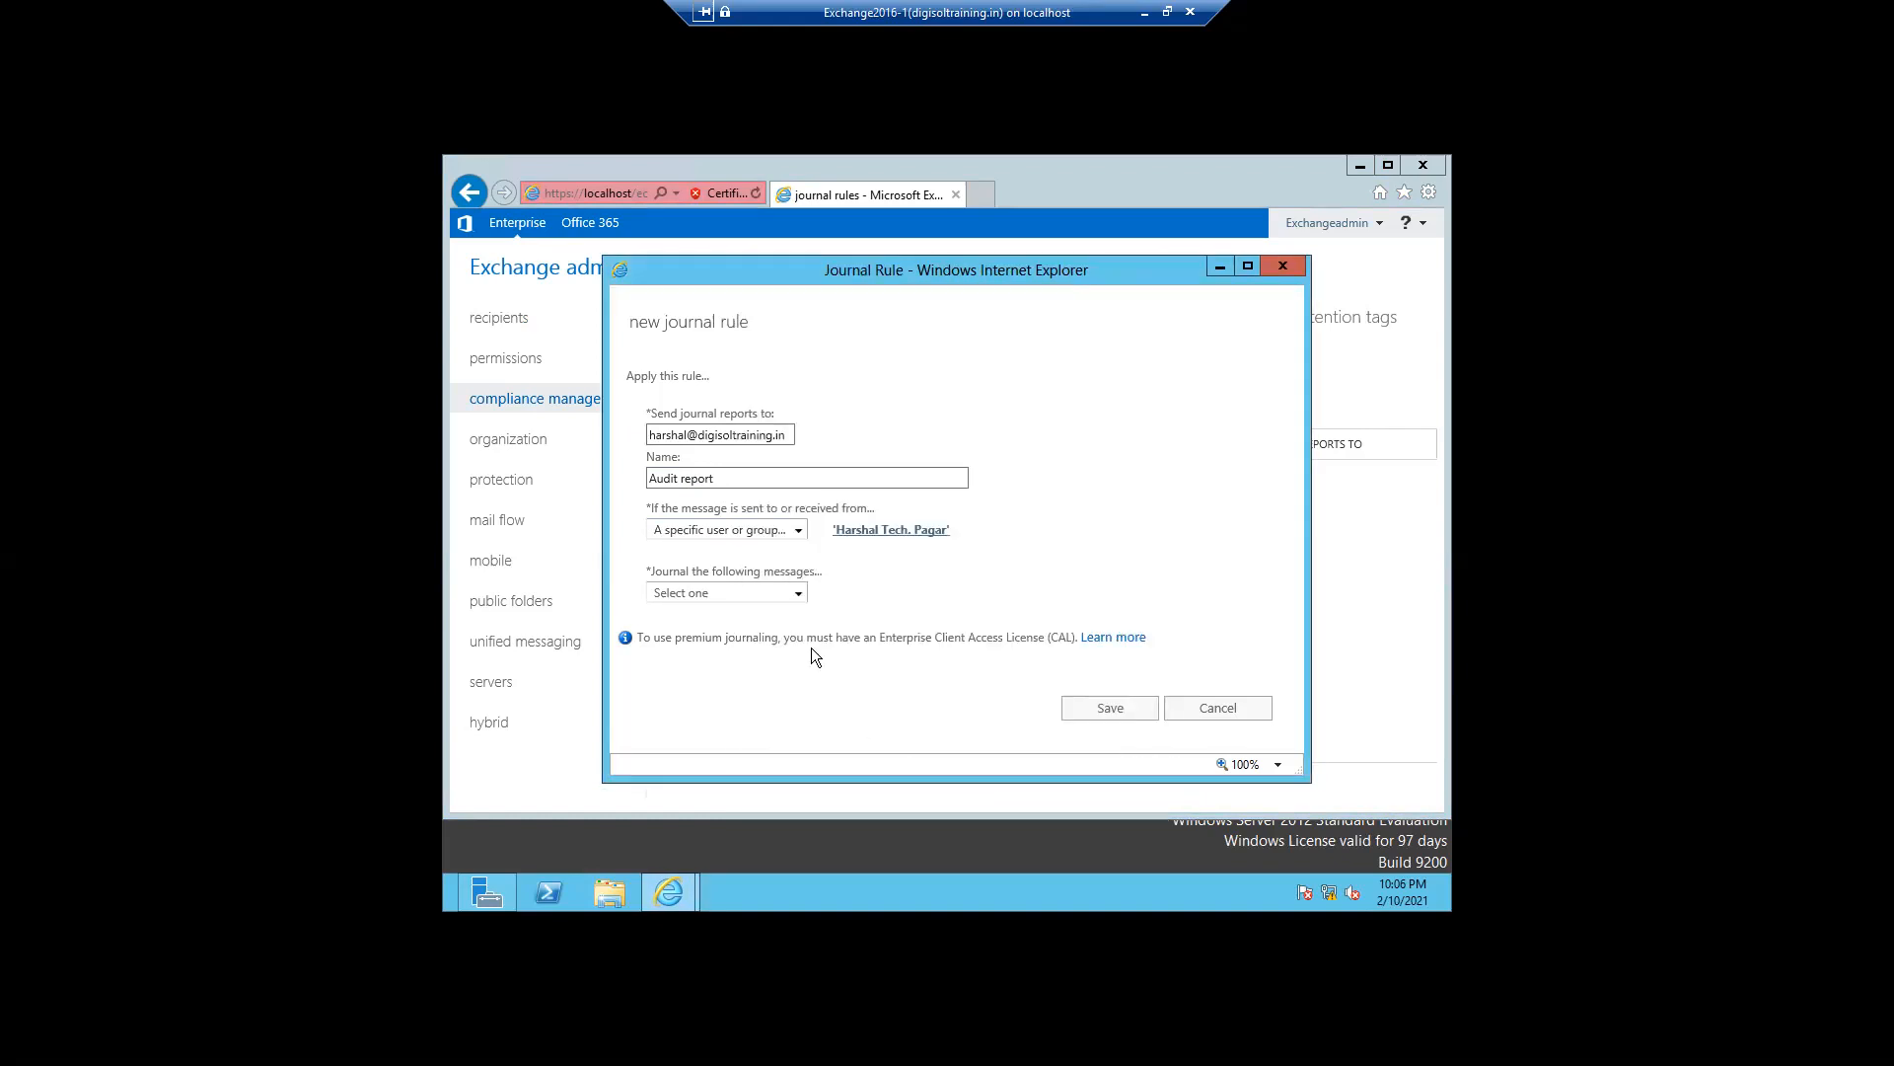
- Set the rule to journal all messages and save it
click(795, 594)
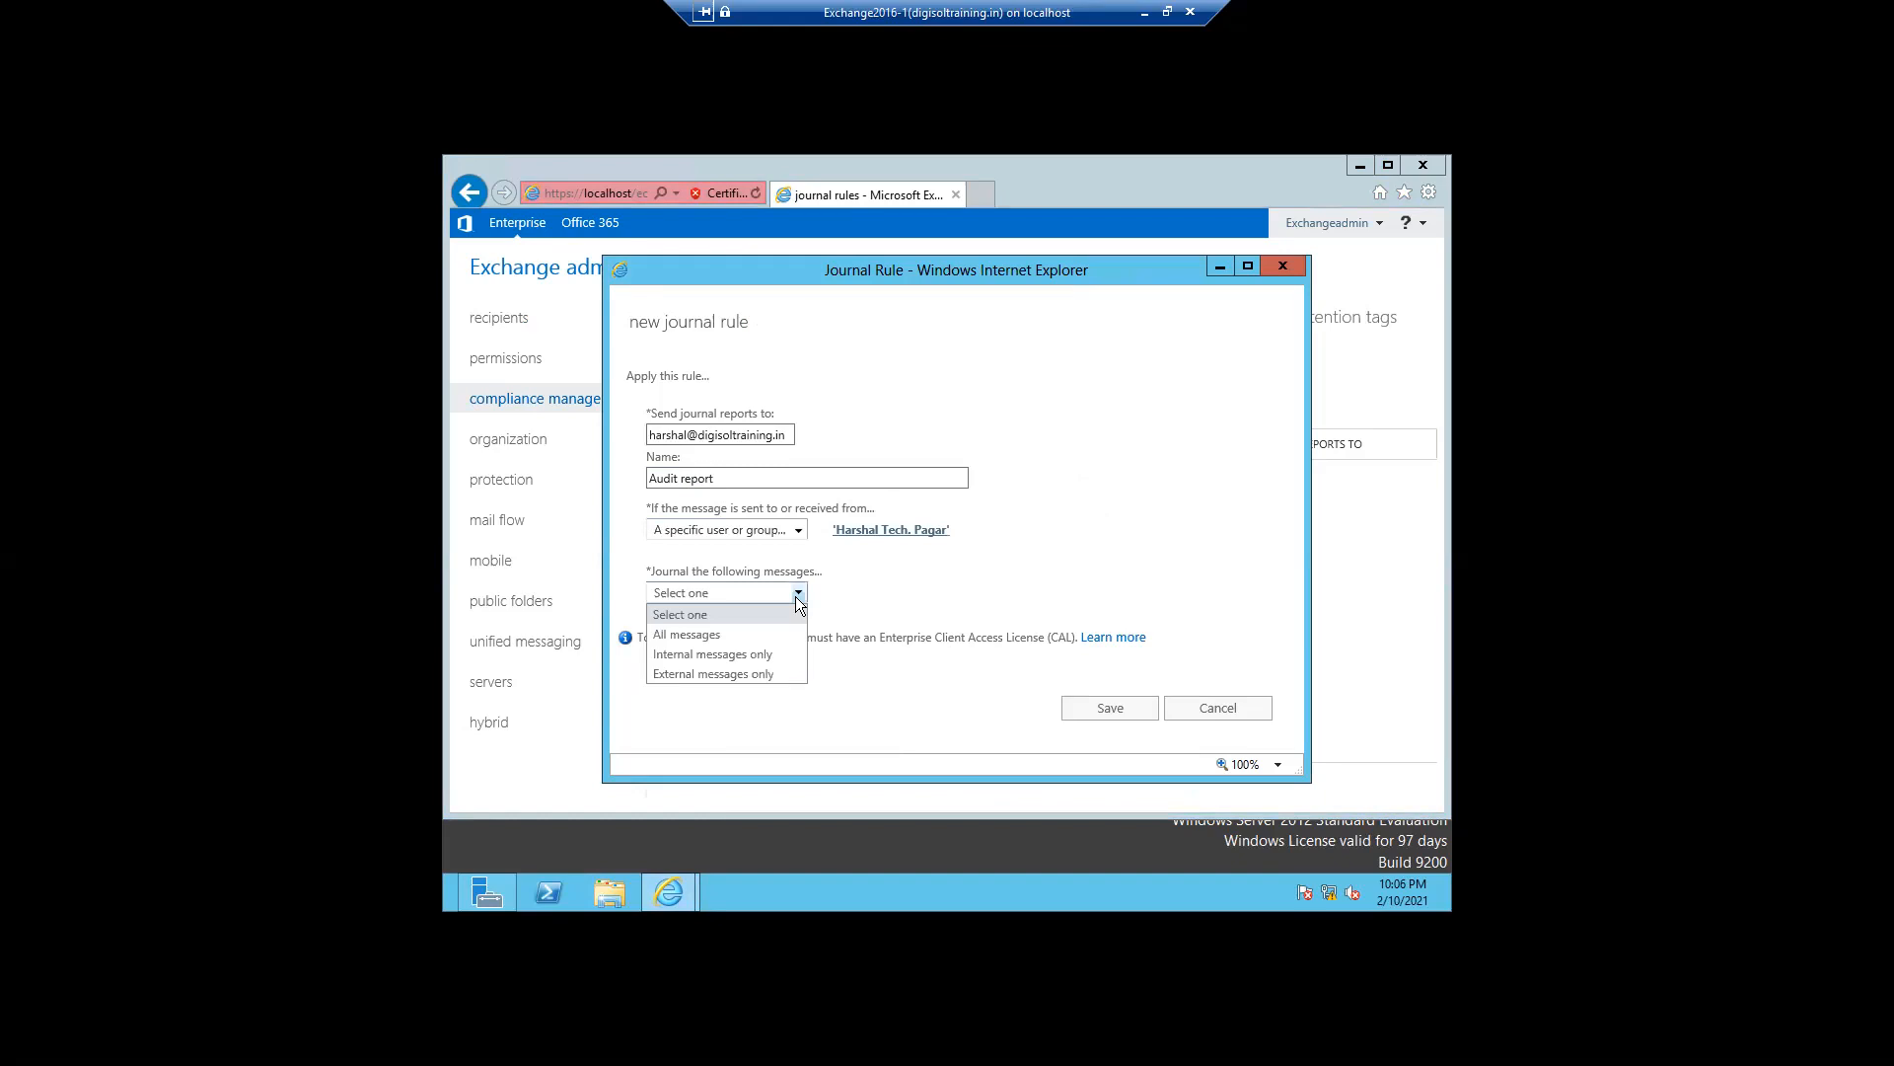
click(709, 636)
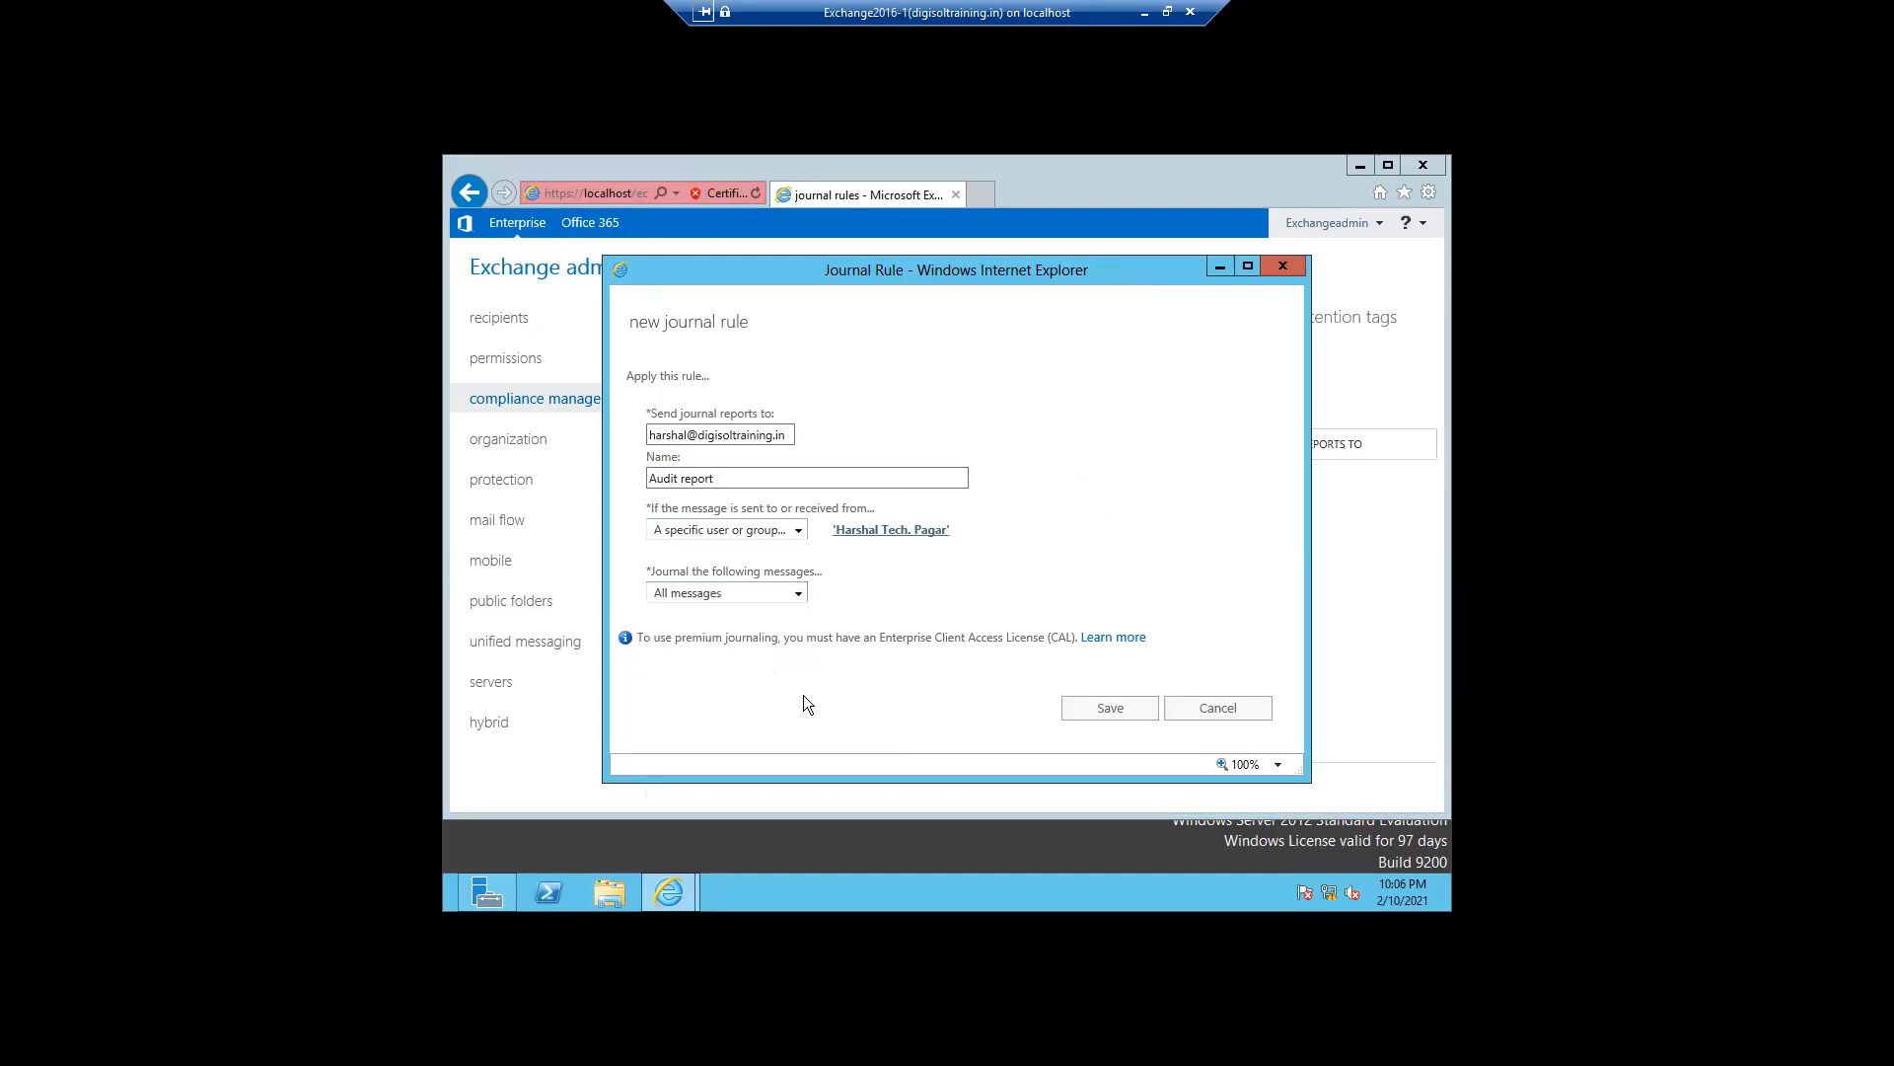
click(1085, 712)
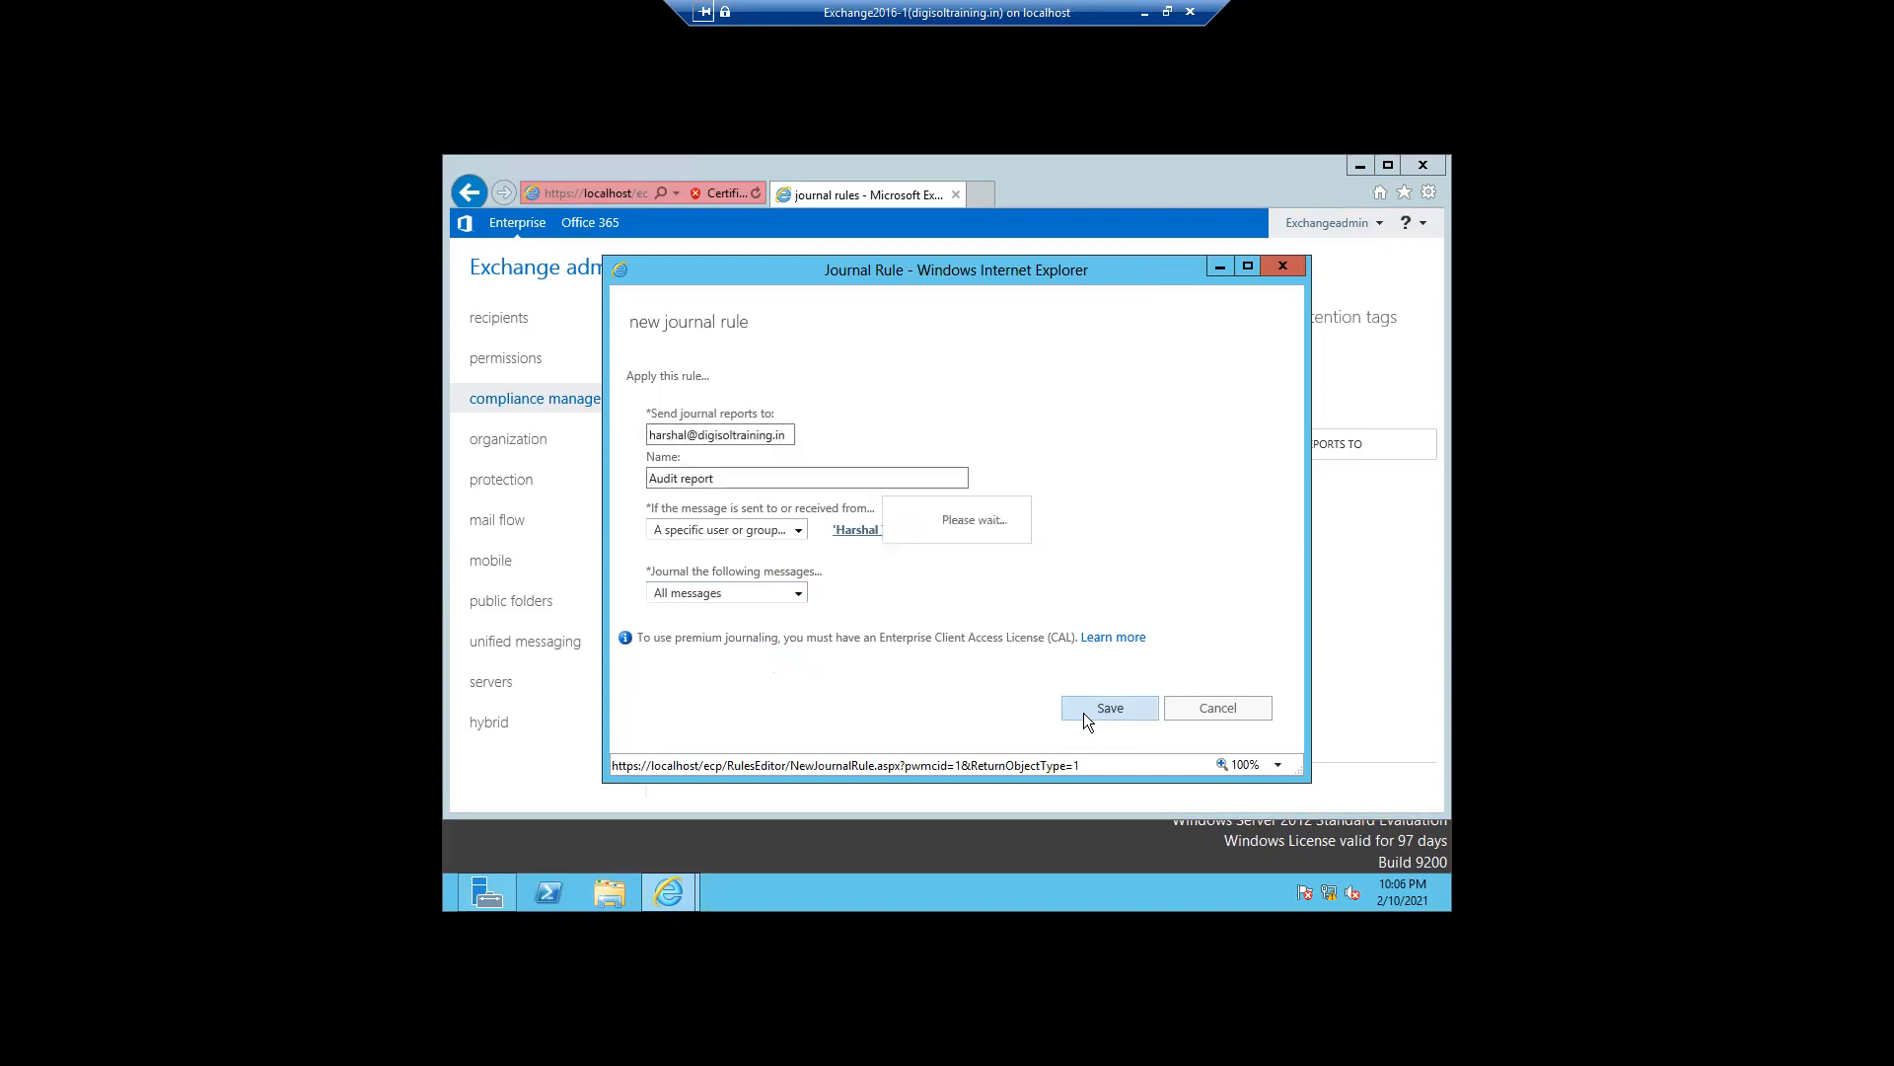